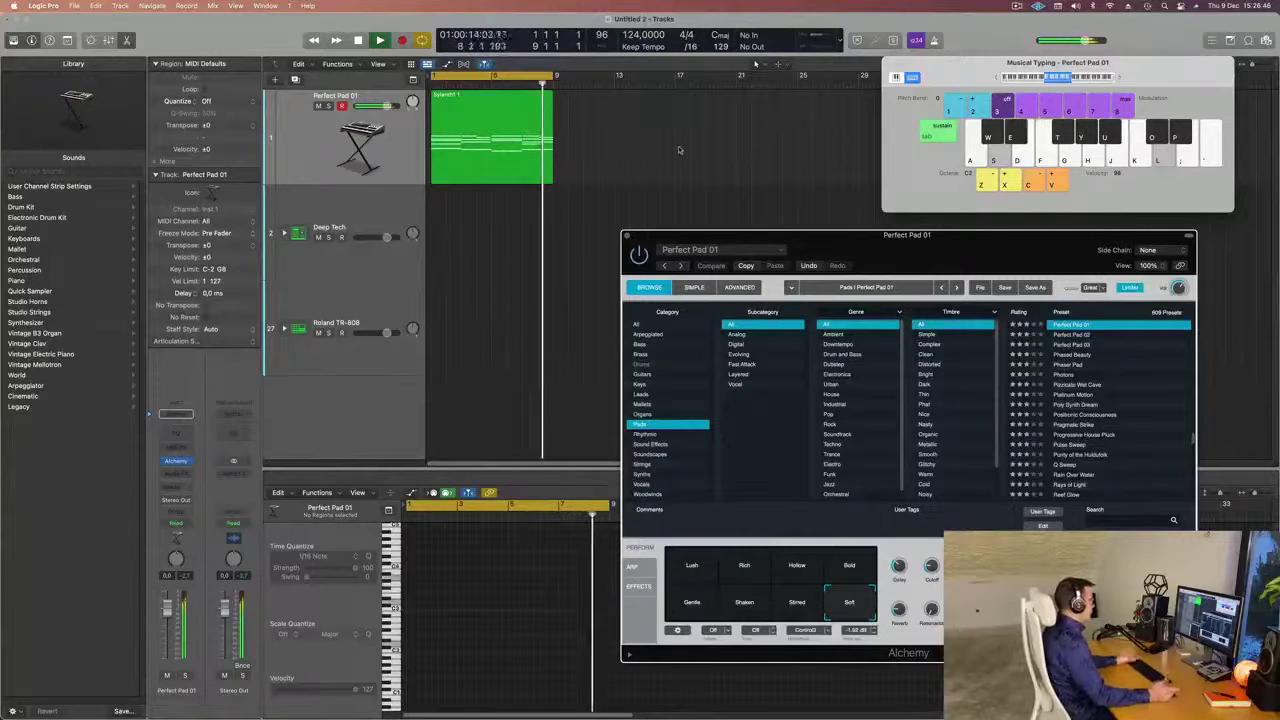
Select the Sylenth1 pad region and play it back from the start of the project.
key("space")
left_click(471, 133)
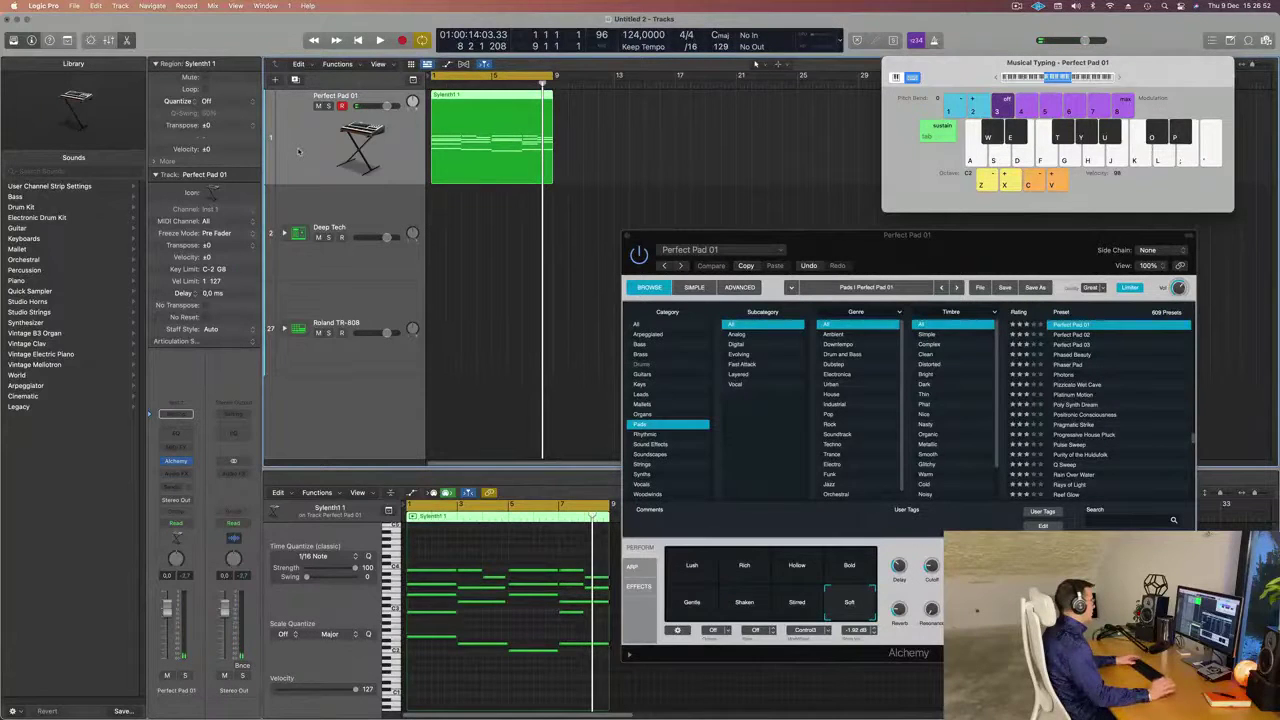
key("Return")
key("space")
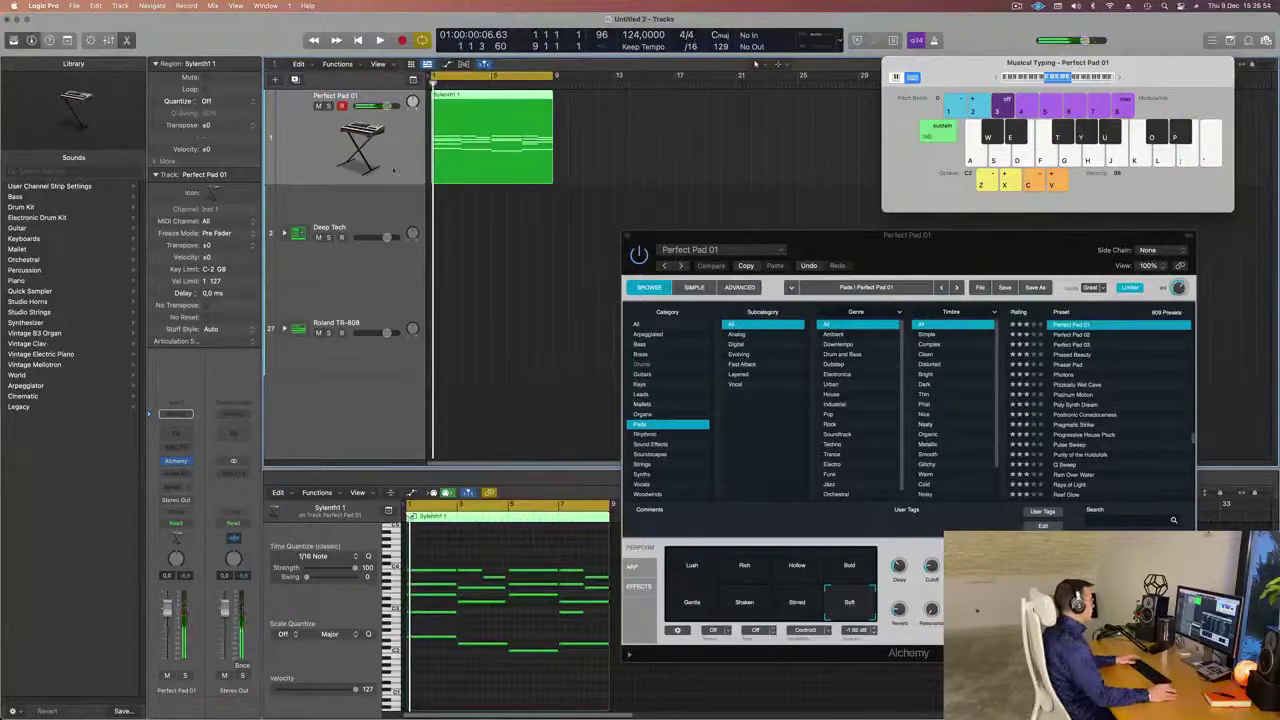
key("Return")
key("space")
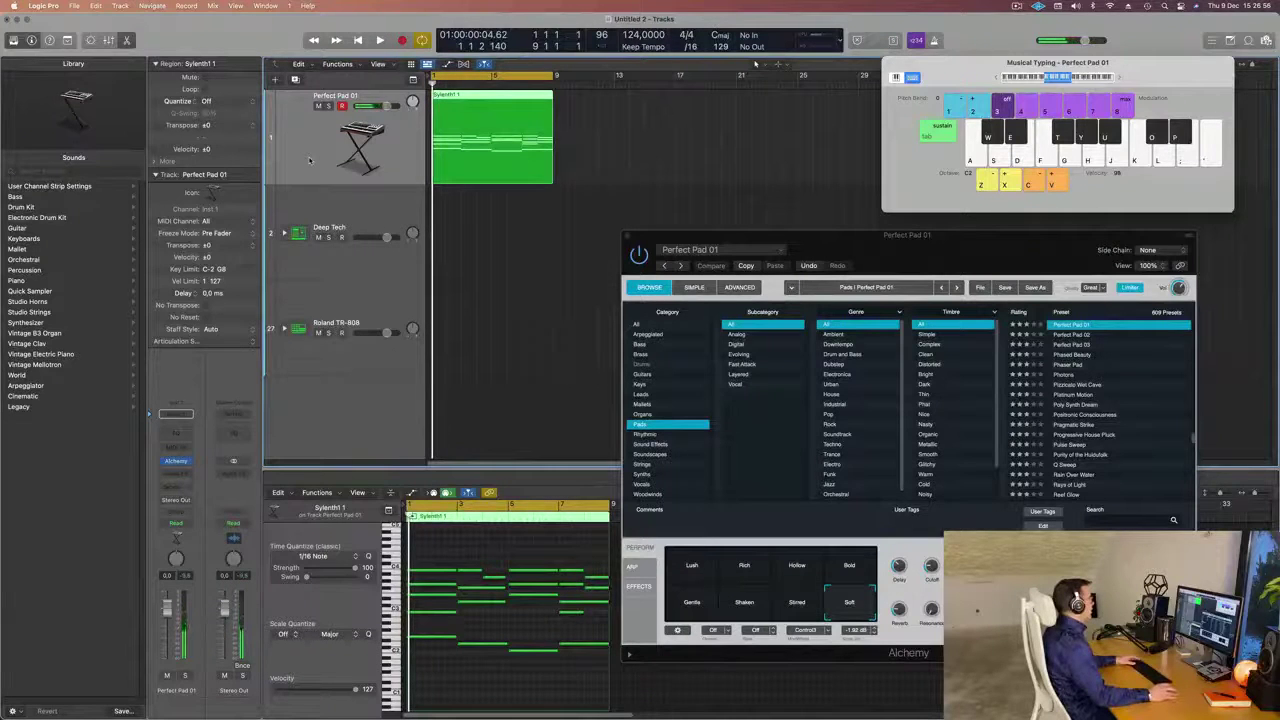
Expand the Deep Tech drum kit track, lower the musical typing octave to C1 and audition the kick note.
left_click(359, 223)
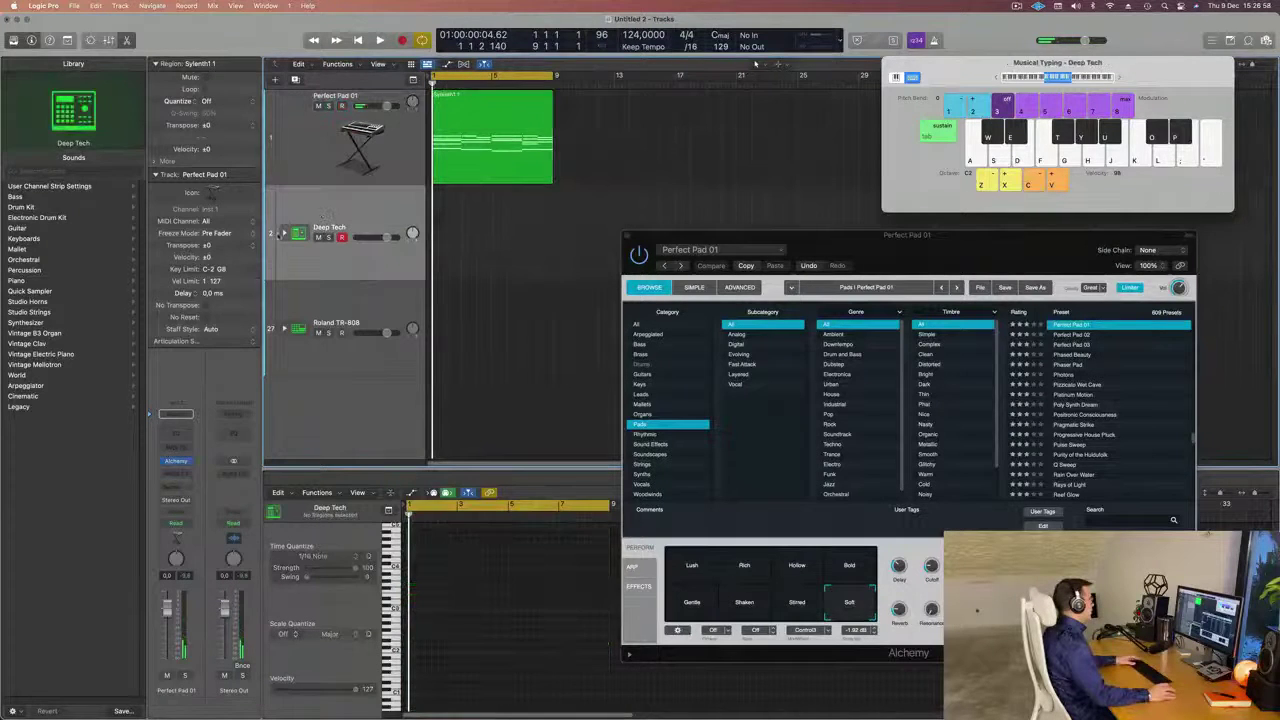
left_click(284, 234)
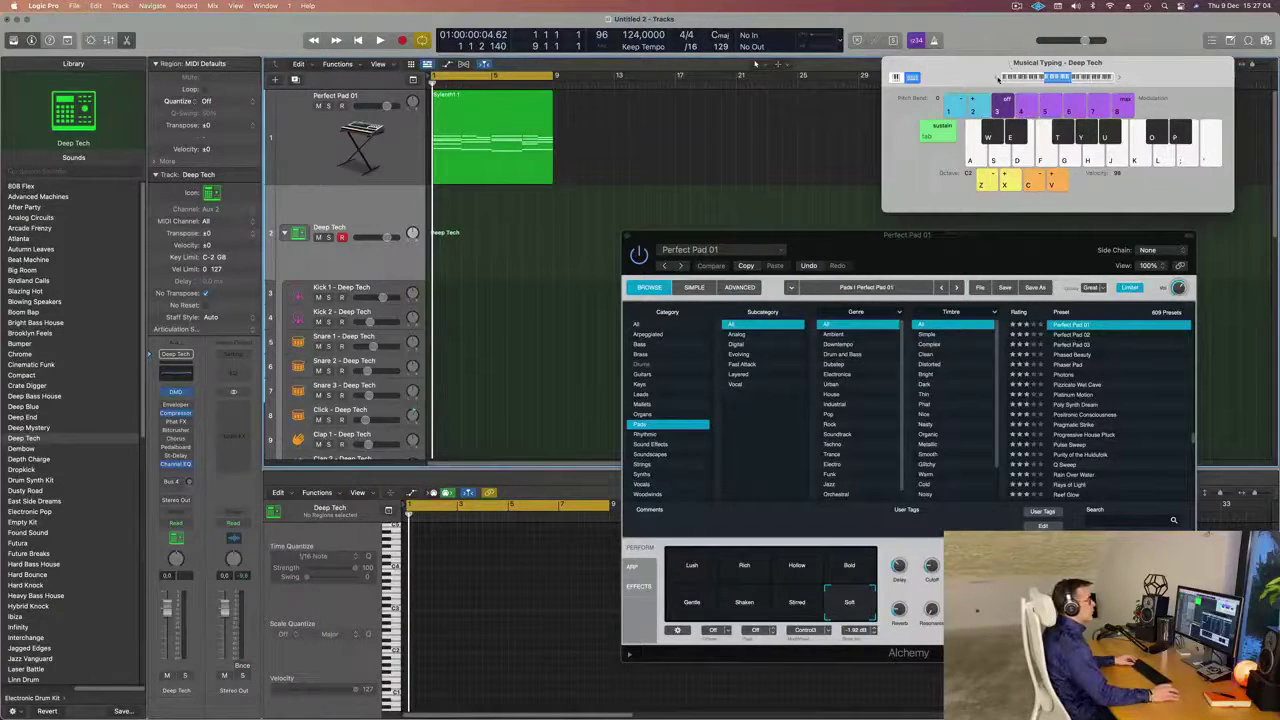
key("z")
key("z")
key("a")
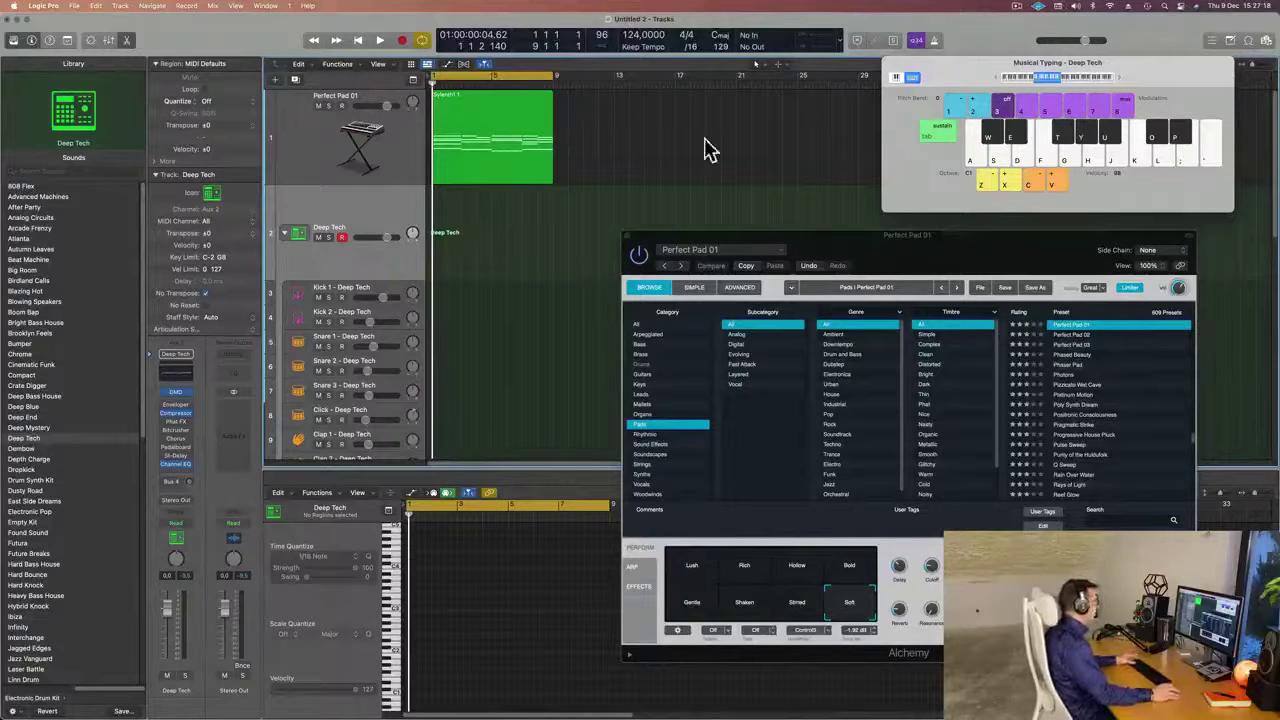
key("a")
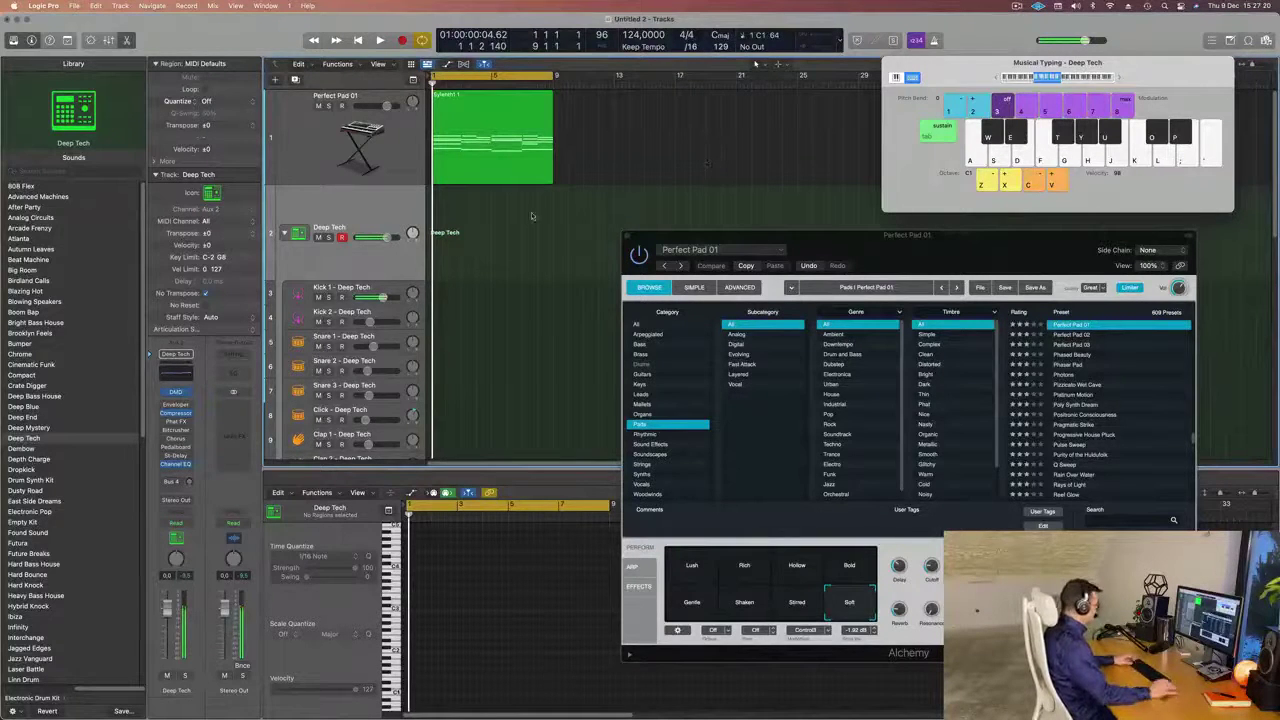
Record a four-note kick pattern from bar 1 on the Deep Tech track and move the region to Kick 1.
key("space")
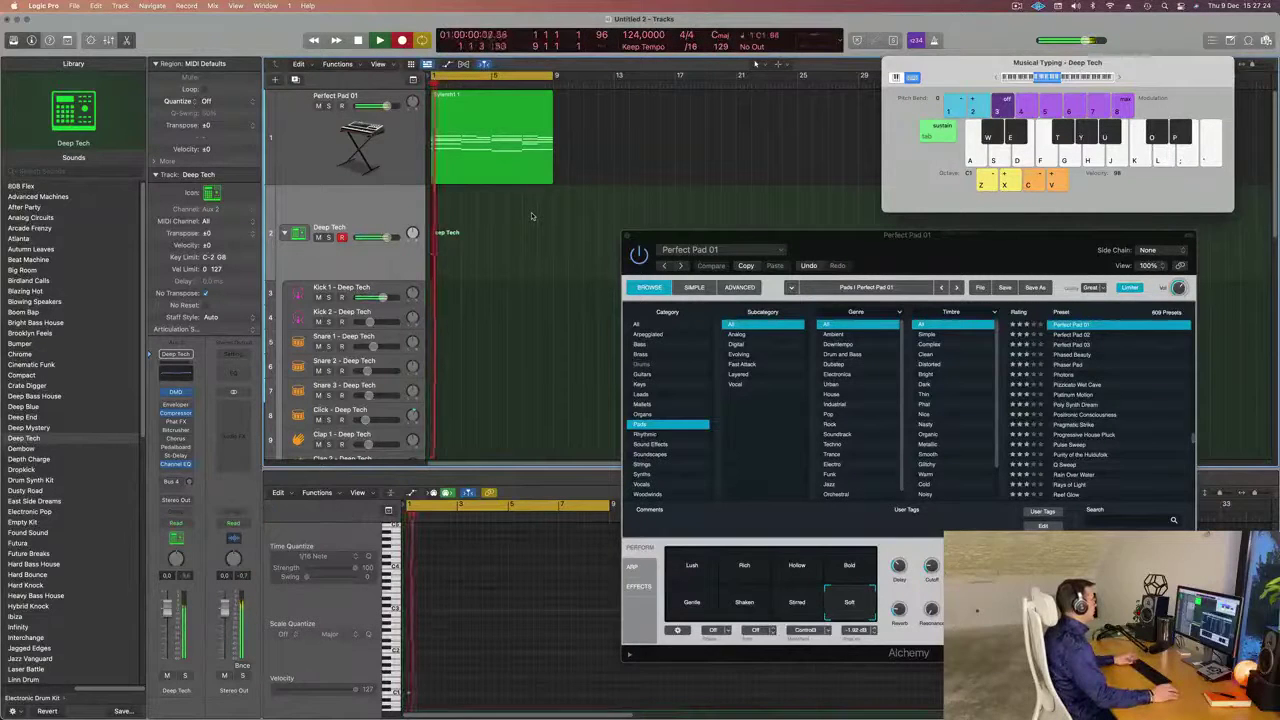
key("space")
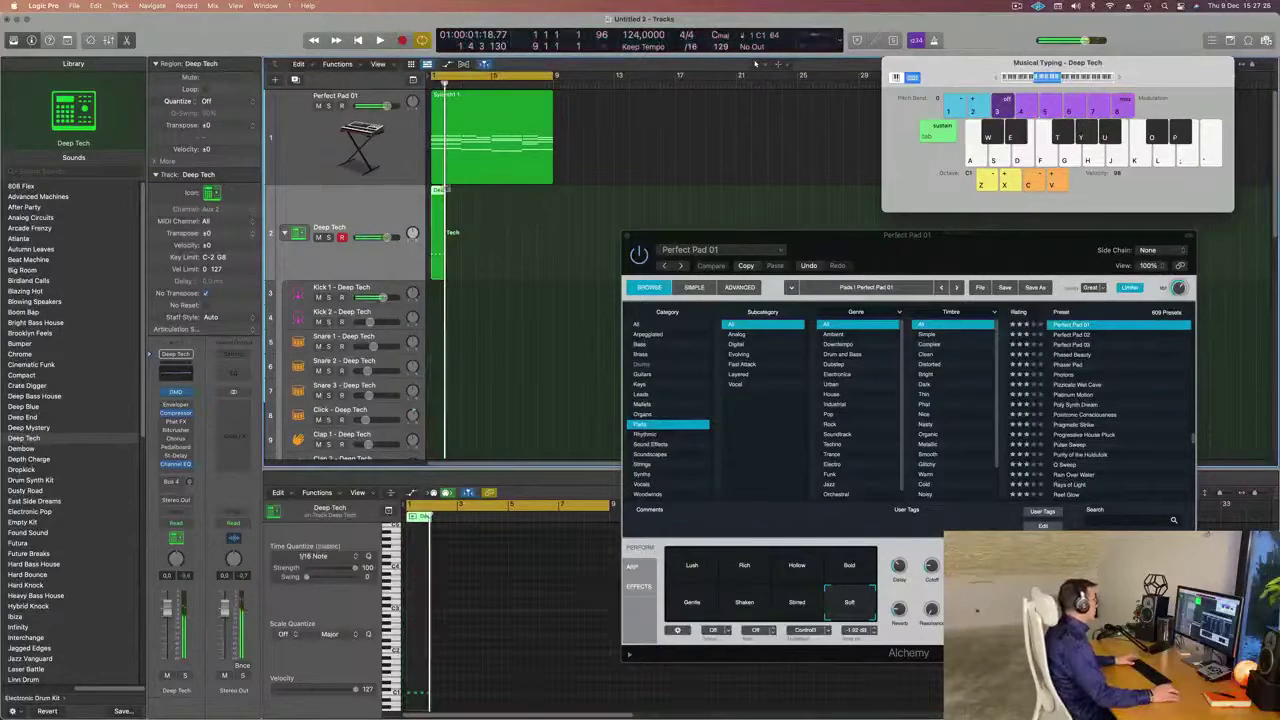
left_click_drag(437, 192, 437, 290)
key("space")
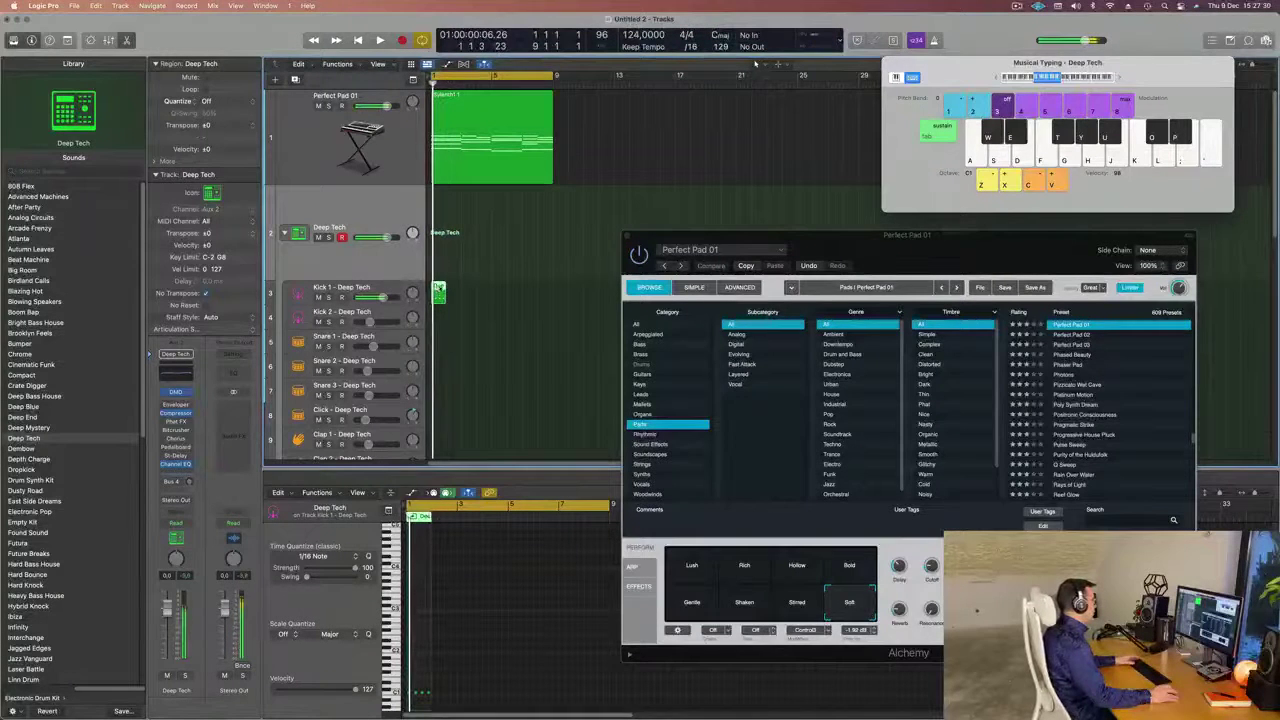
Align the recorded kick notes to the four beats of bar 1 in the piano roll and play the result.
key("e")
double_click(438, 289)
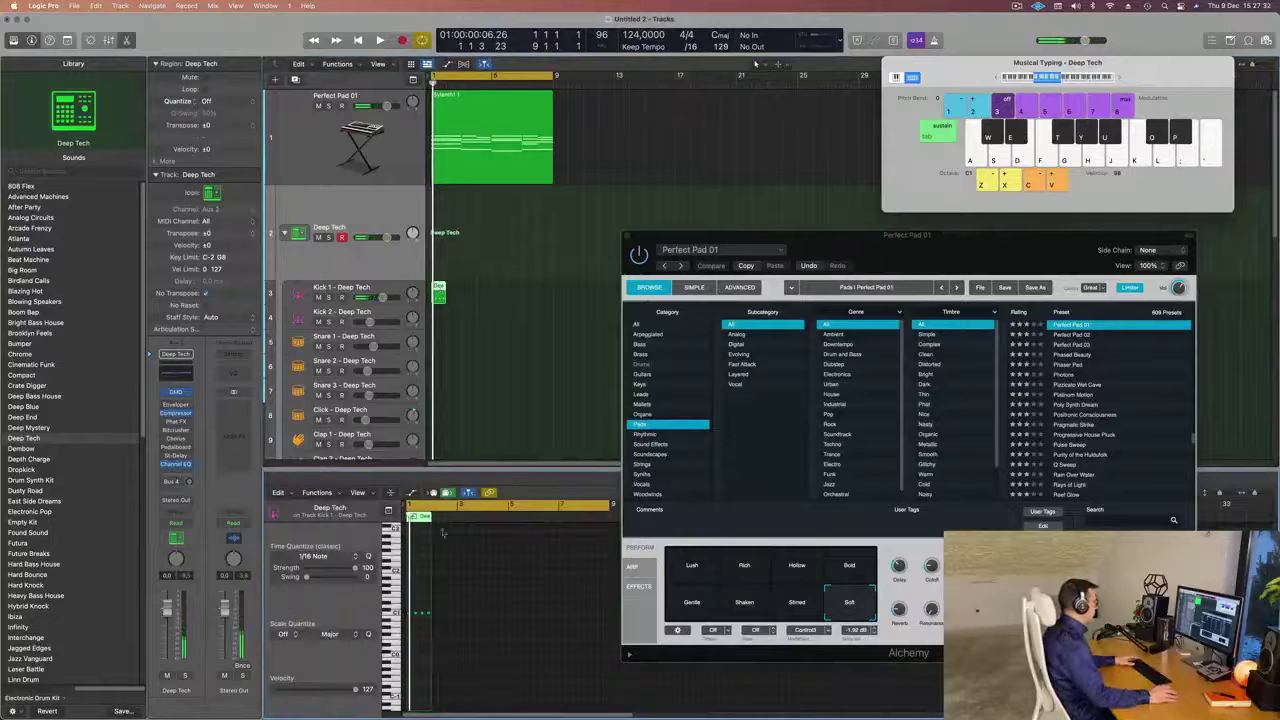
scroll(417, 628, "right", 8)
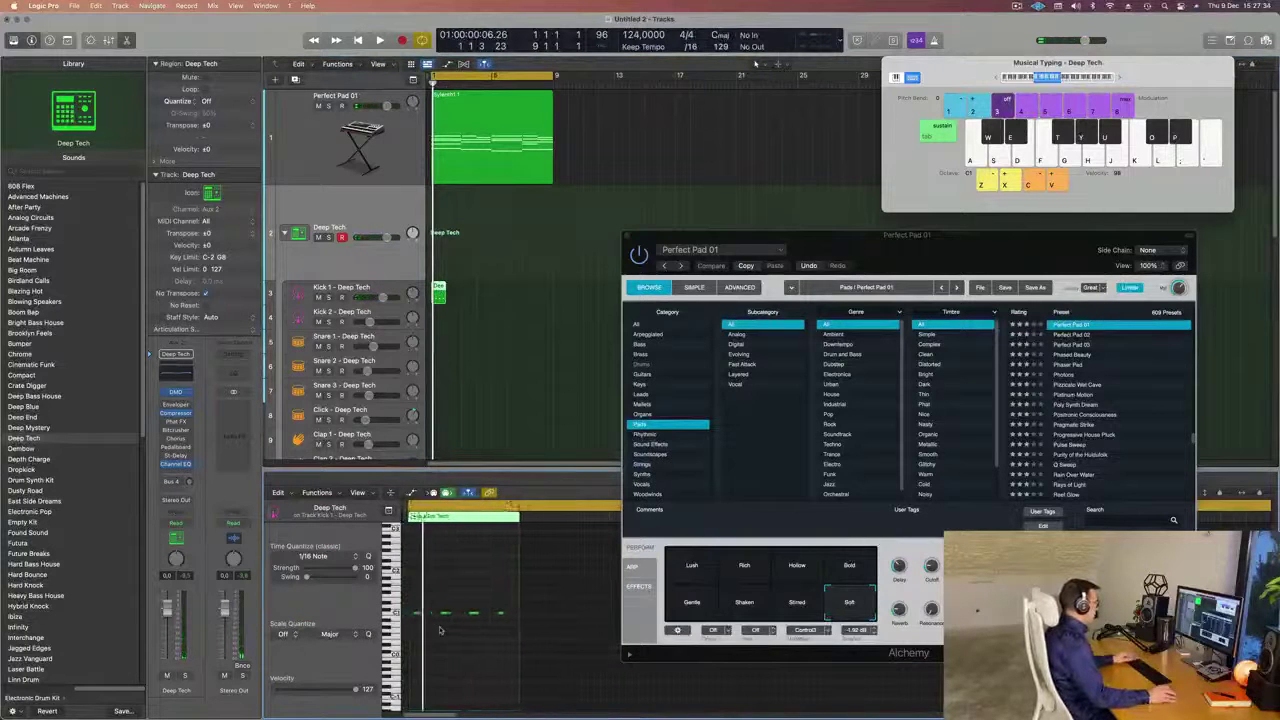
key("super+a")
scroll(450, 633, "right", 3)
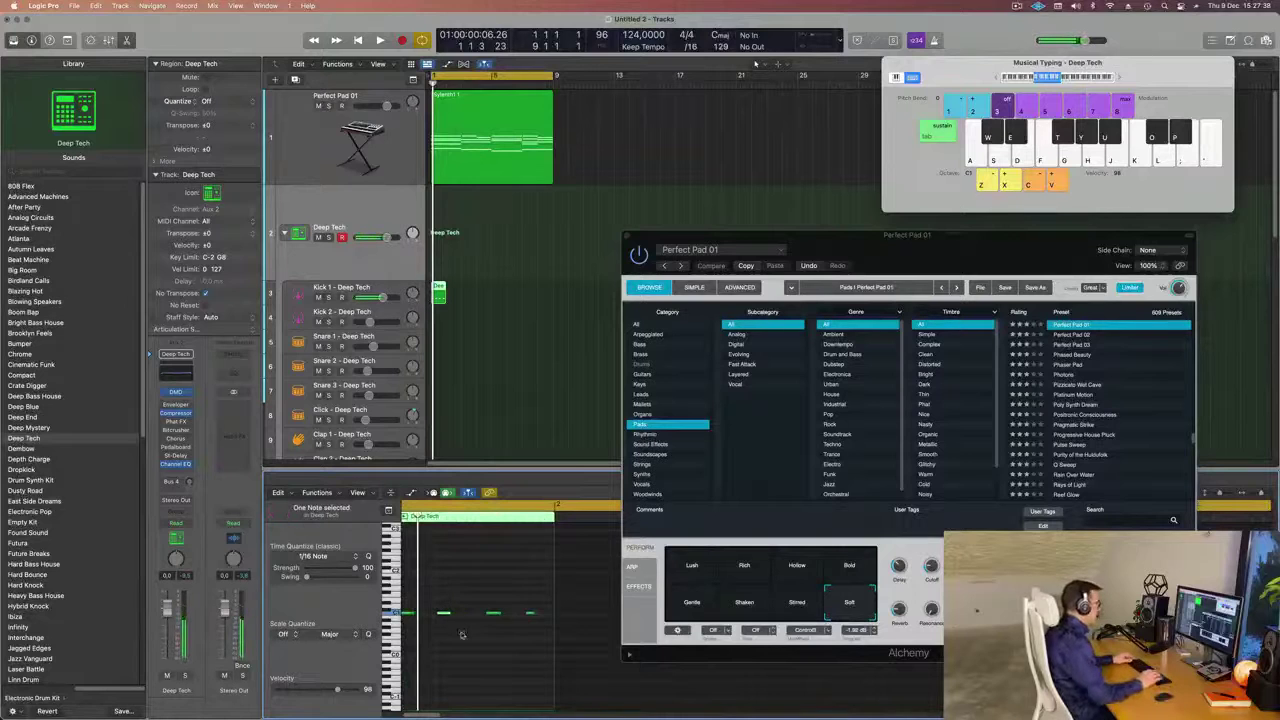
left_click_drag(487, 589, 501, 645)
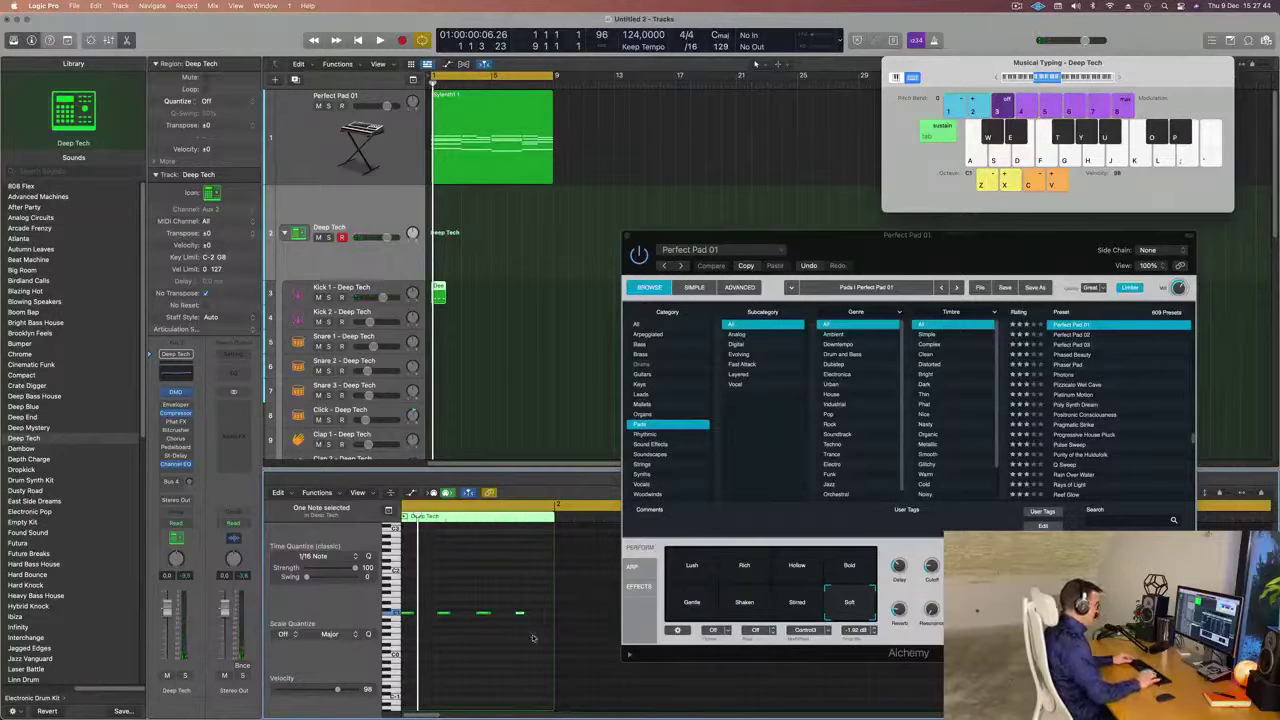
key("space")
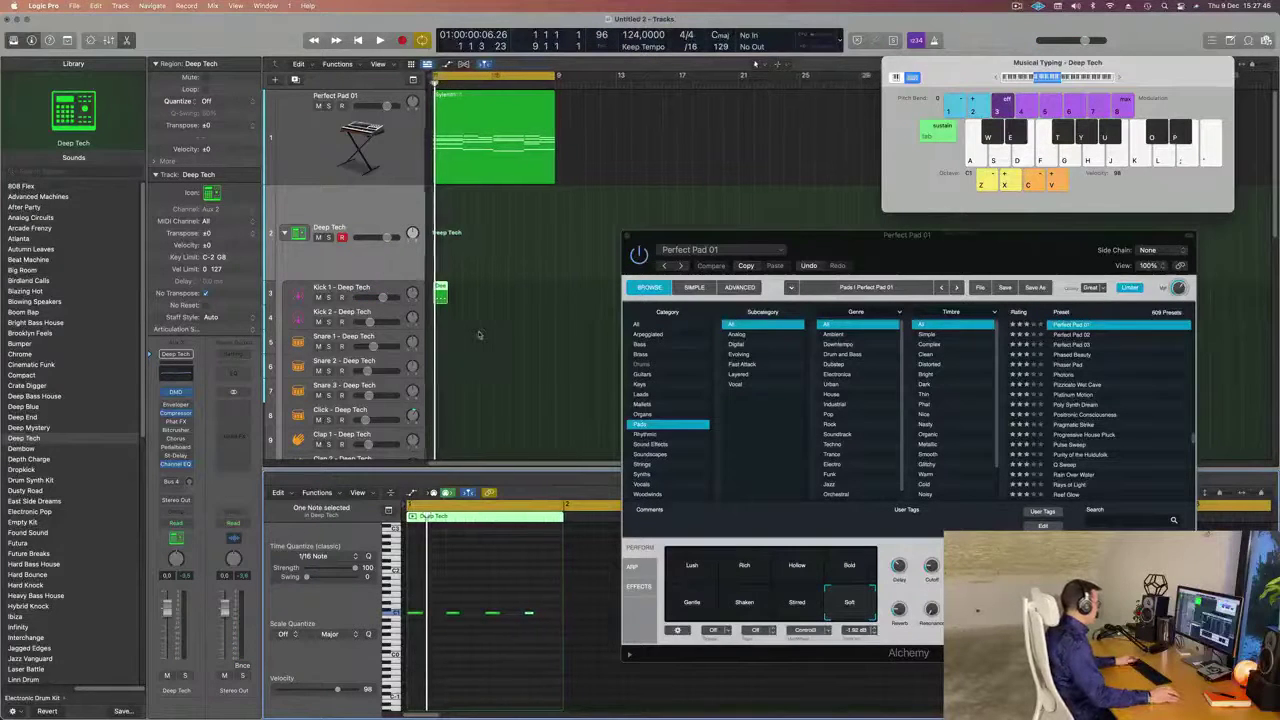
key("space")
Lower the Perfect Pad 01 track volume to about -11.6 dB and move the Alchemy window clear of the piano roll.
left_click(389, 152)
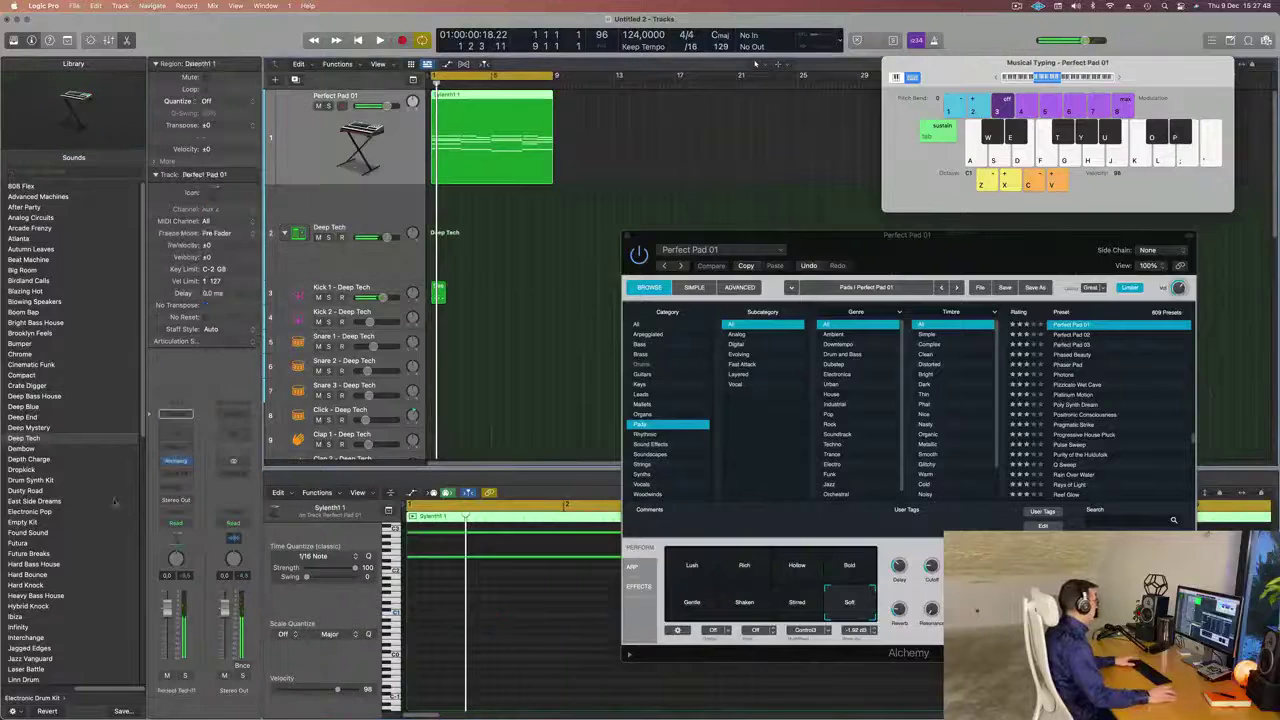
key("space")
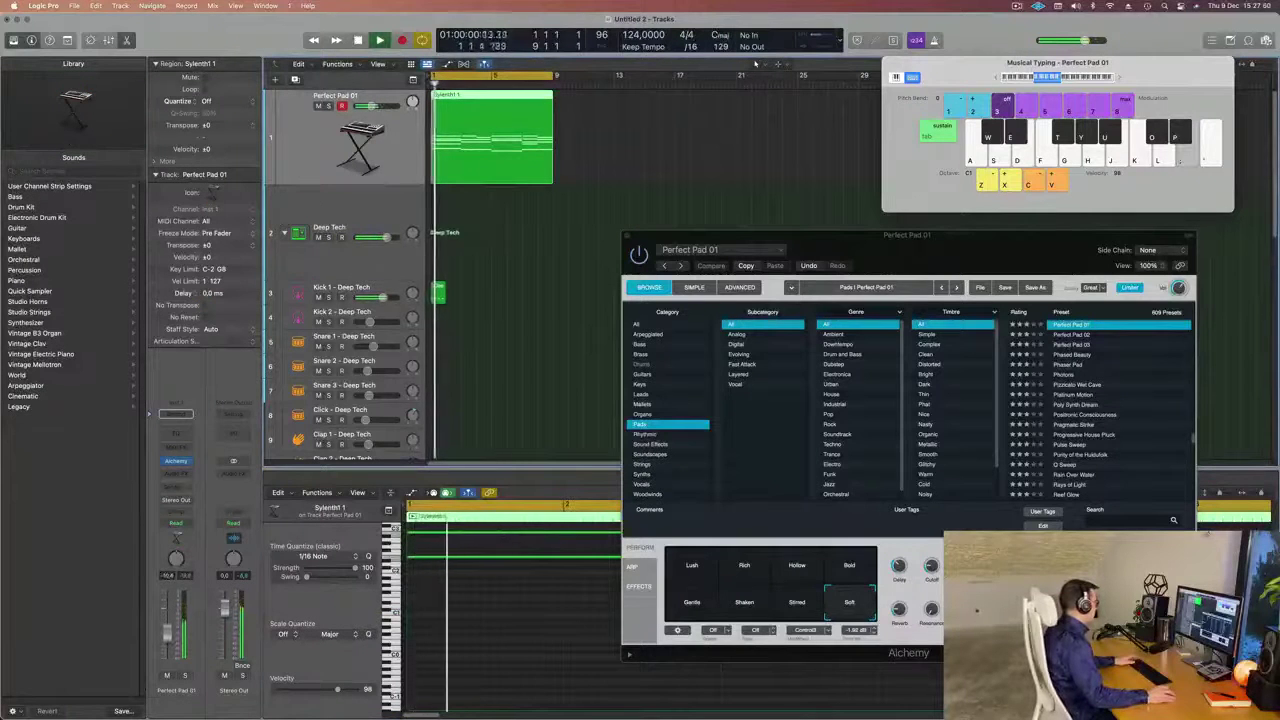
left_click_drag(888, 243, 907, 224)
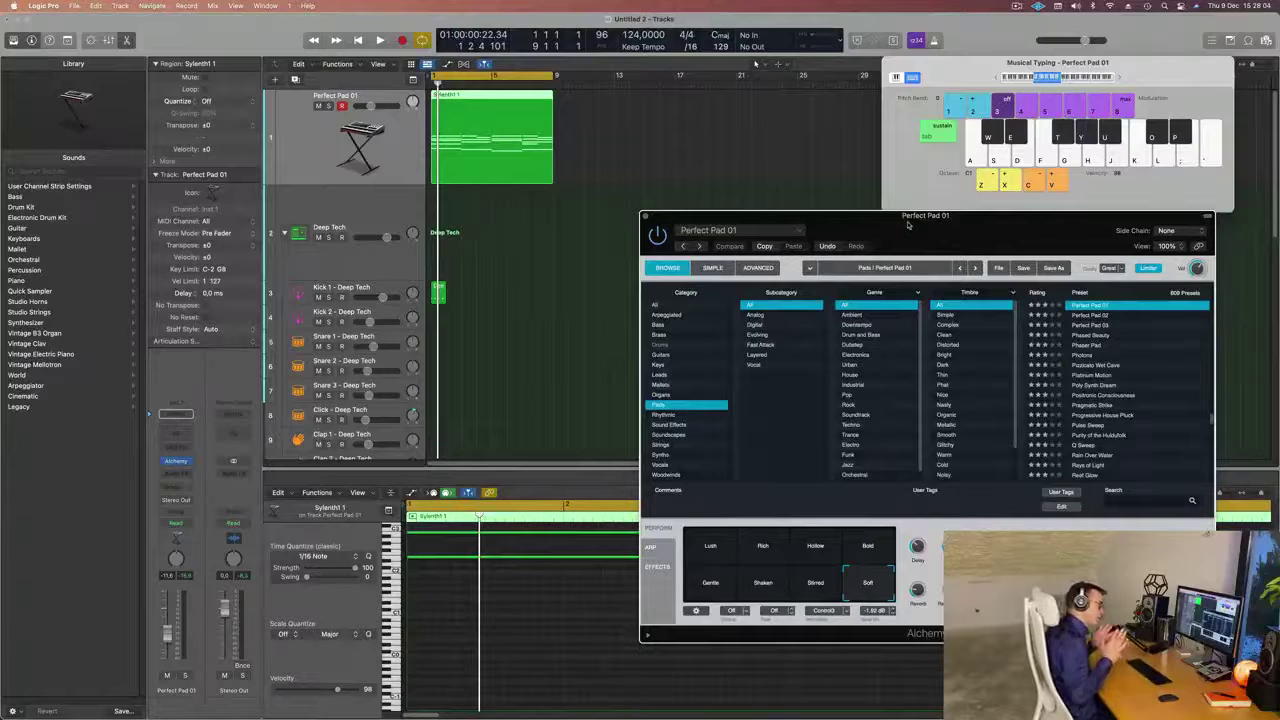
left_click_drag(908, 225, 920, 83)
key("space")
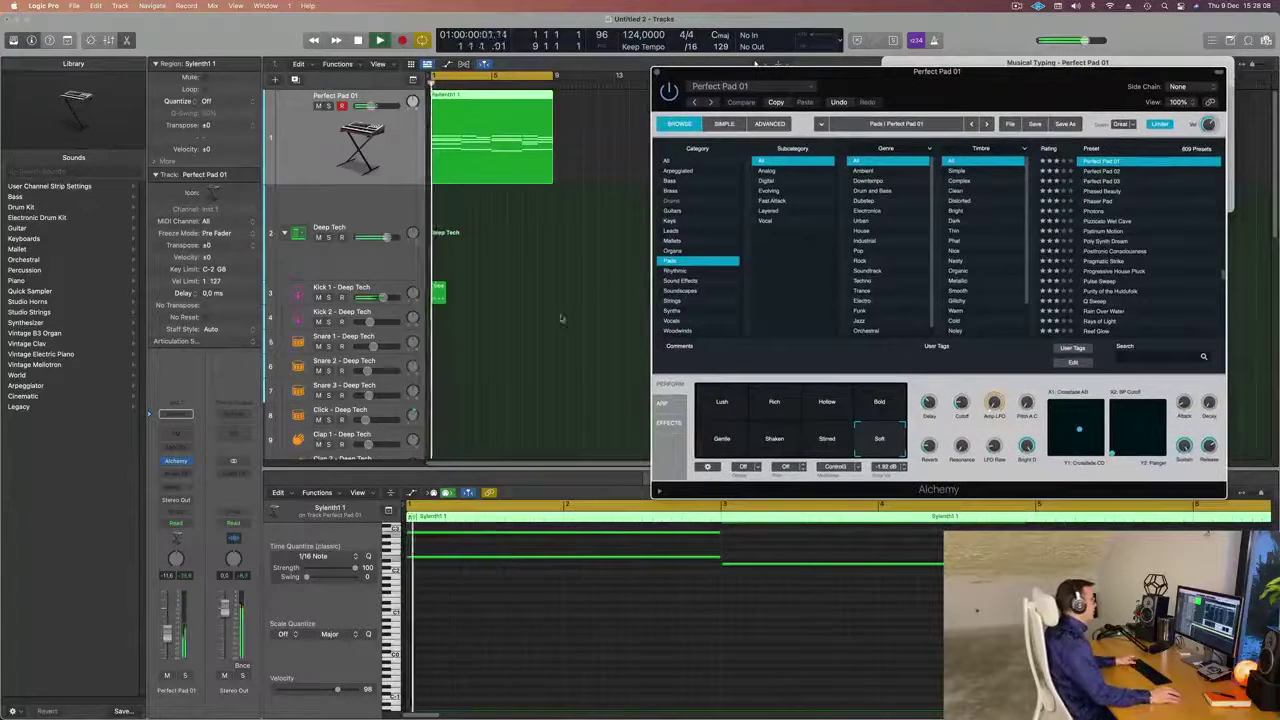
key("space")
Select all four notes of the Kick 1 region, move them down to a lower pitch and play them back.
left_click(440, 294)
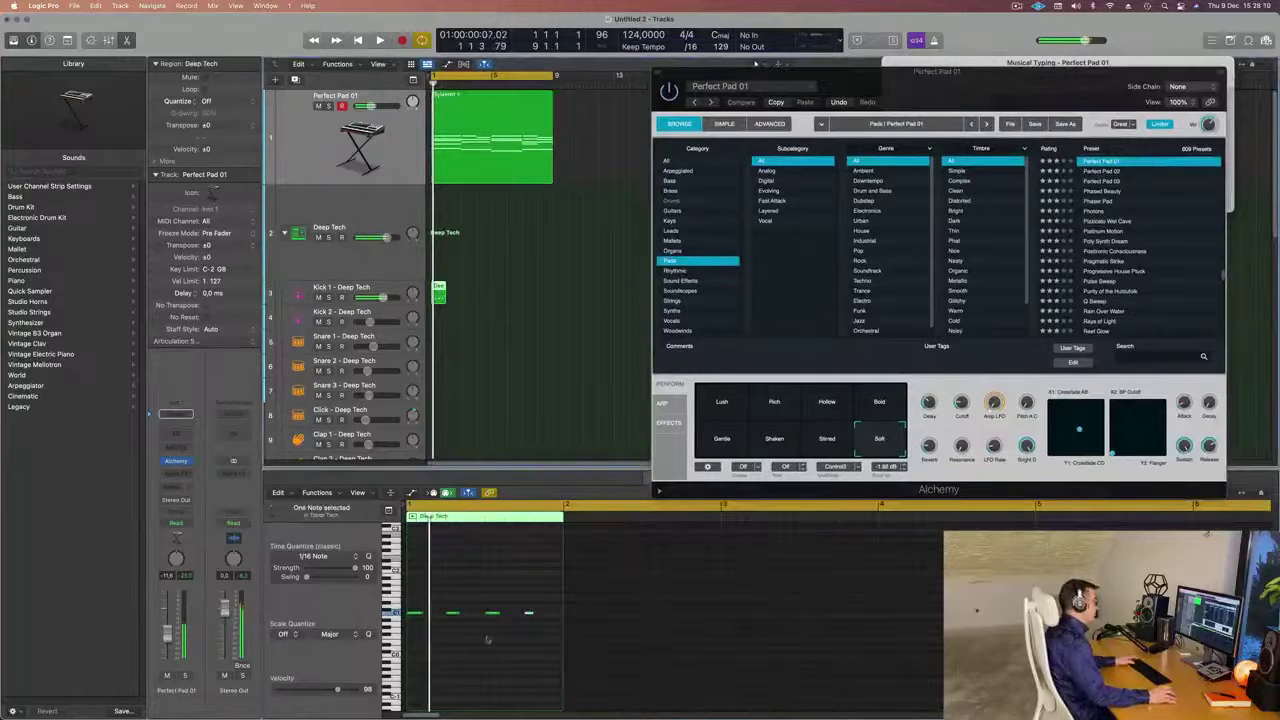
scroll(438, 632, "up", 5)
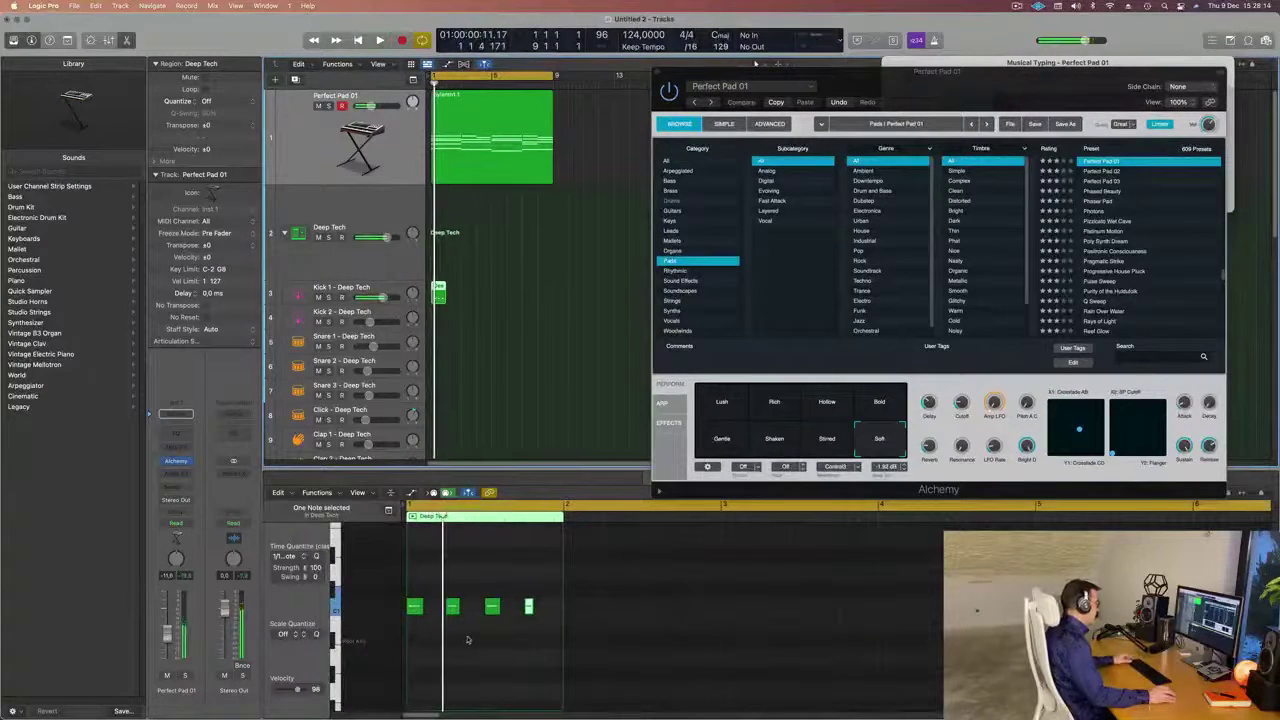
scroll(455, 635, "down", 2)
left_click_drag(509, 601, 411, 630)
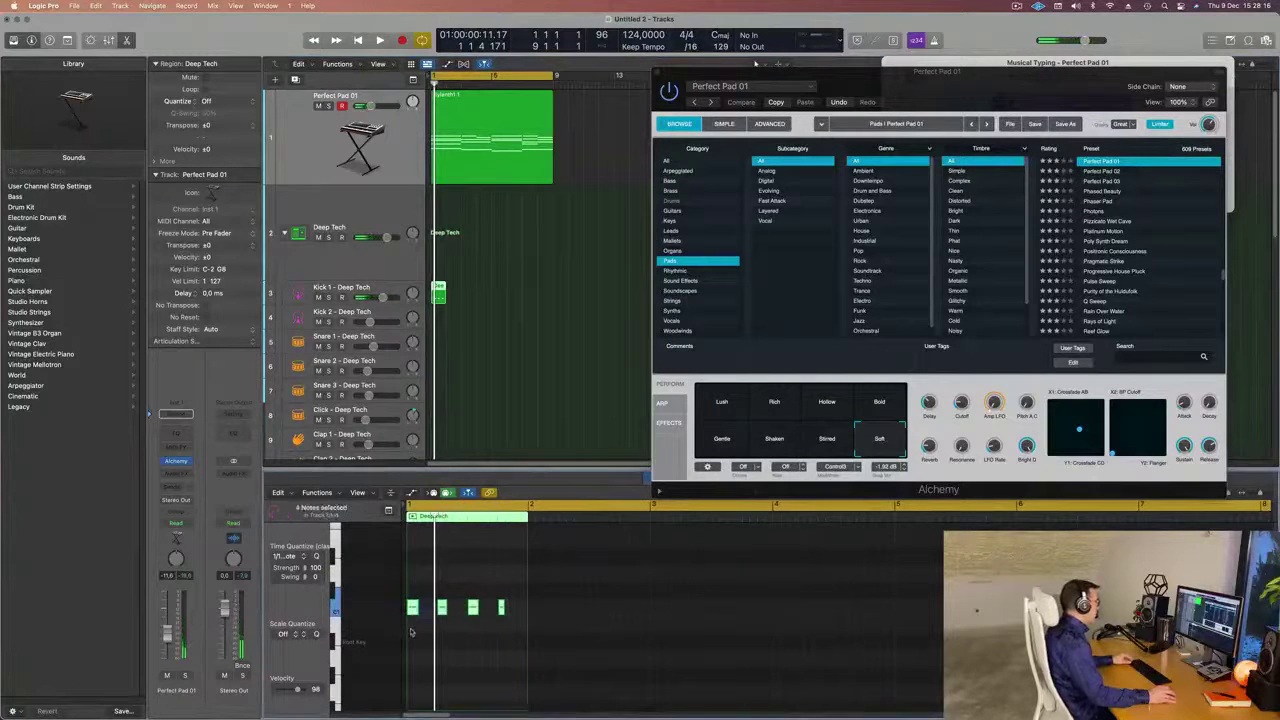
scroll(417, 620, "down", 4)
left_click_drag(411, 533, 412, 664)
key("space")
key("super+Left")
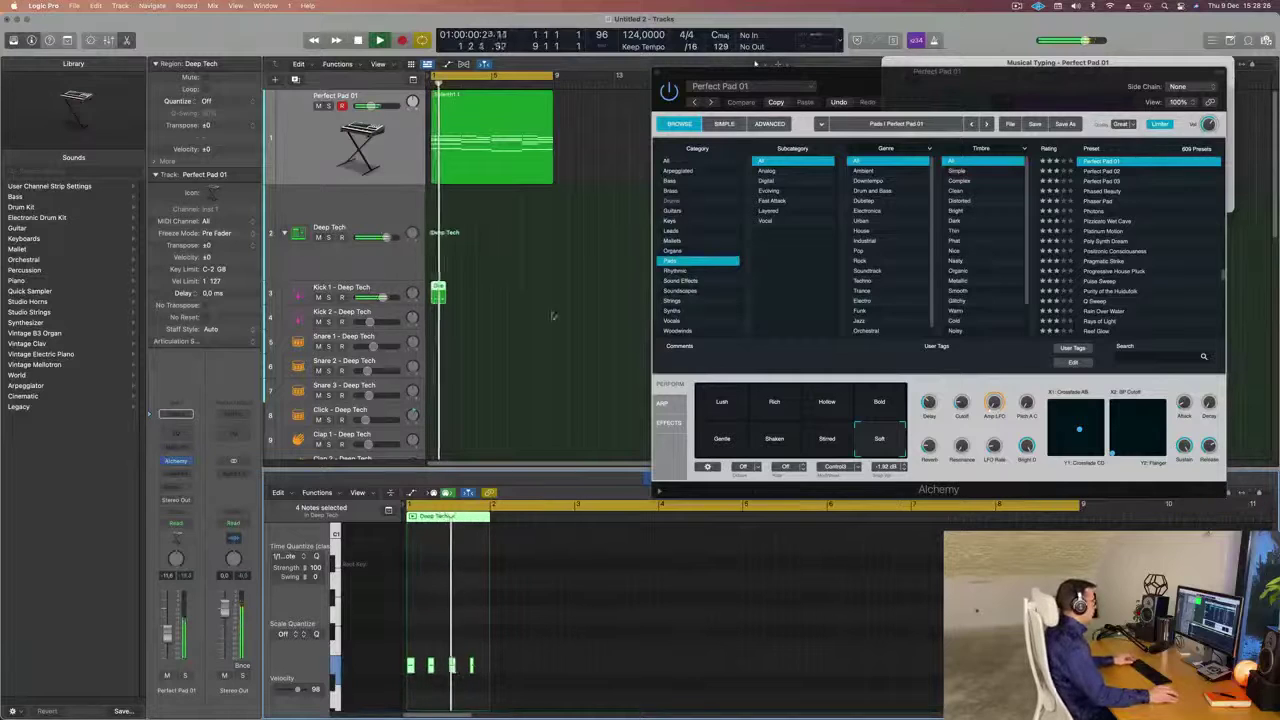
key("space")
Repeat the one-bar Kick 1 region seven times so the kick fills all eight bars of the pad loop.
key("super+r")
key("super+r")
key("super+r")
key("super+r")
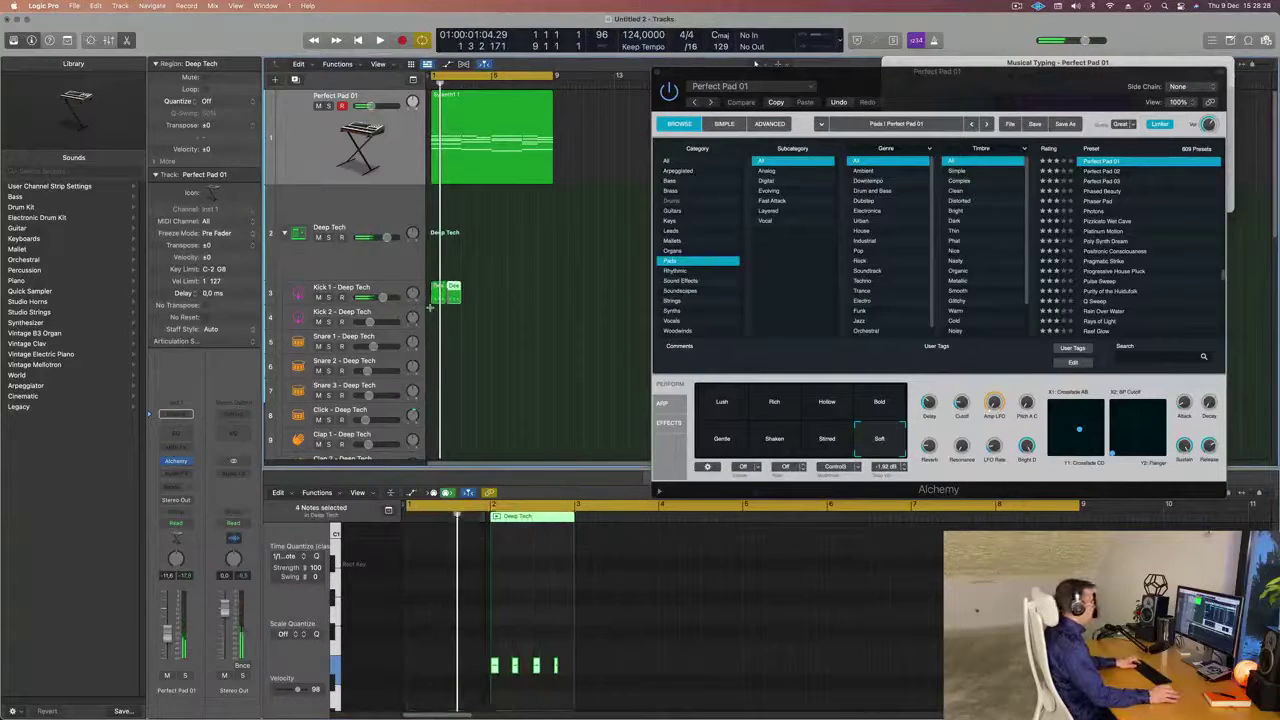
key("super+r")
key("super+r")
key("super+r")
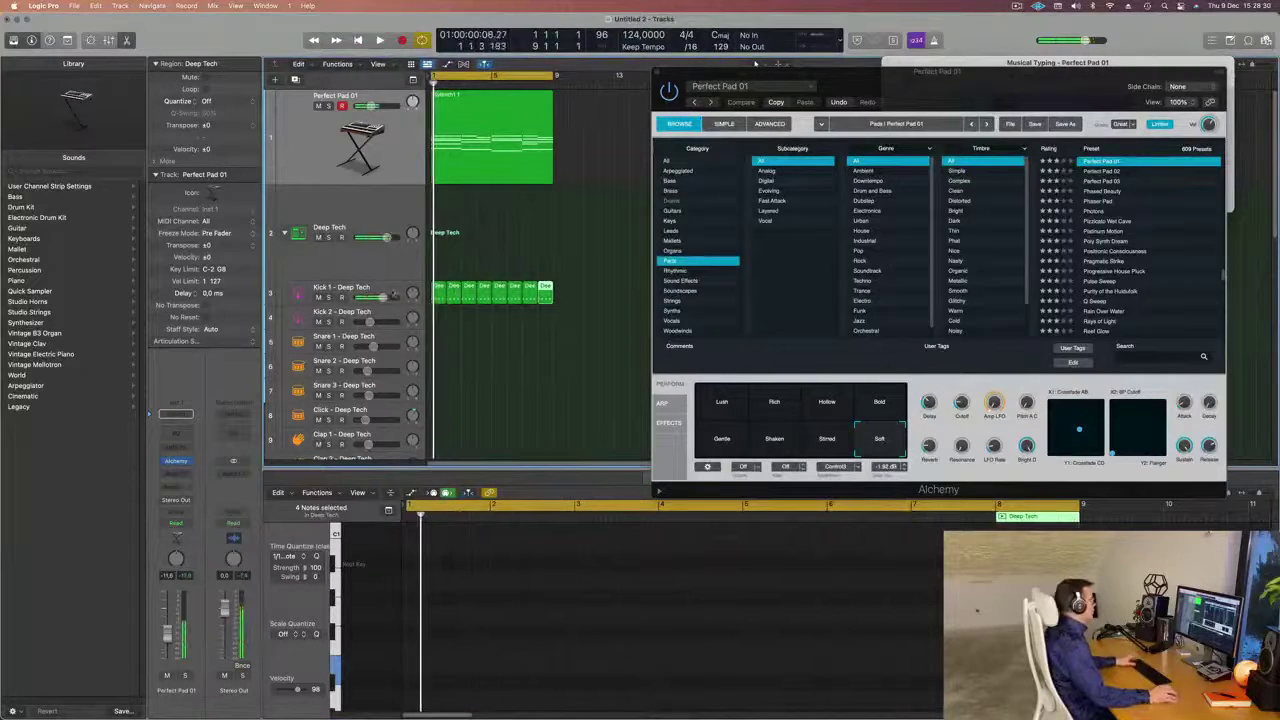
Select the Kick 1 track and play the loop with the kick and pad together.
left_click(367, 288)
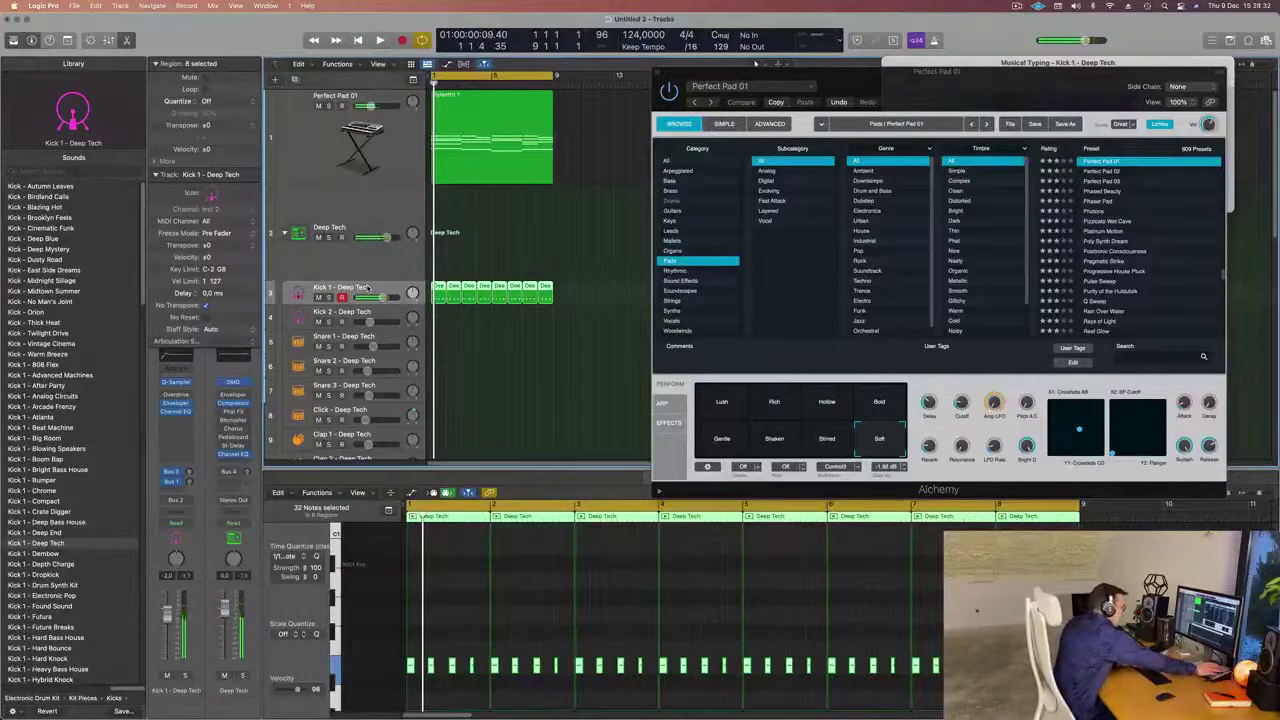
key("space")
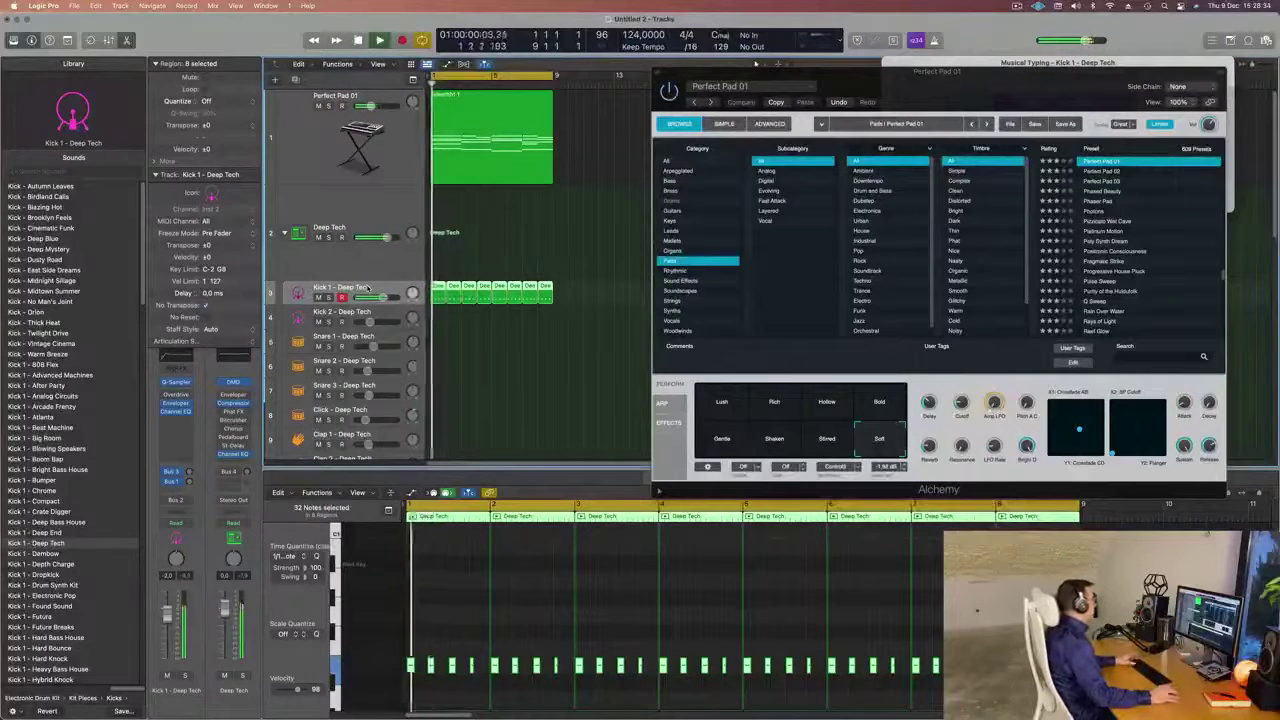
key("space")
key("space")
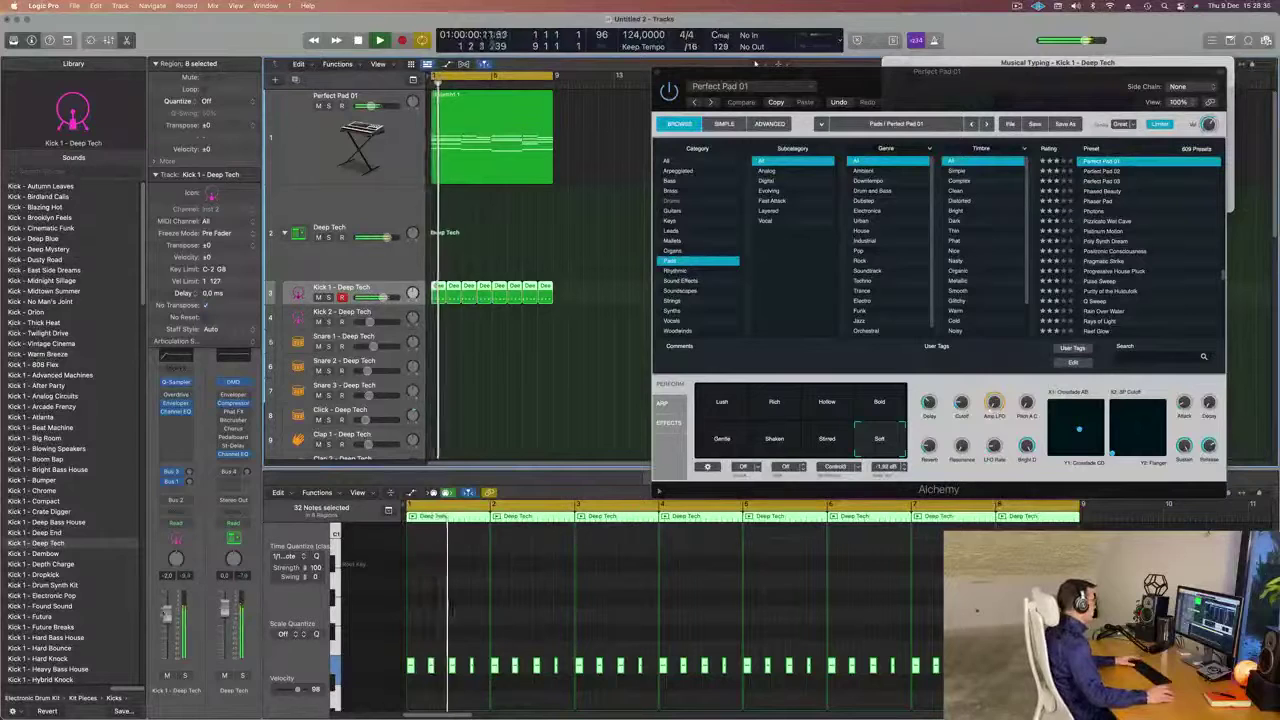
Turn down the Cutoff in the pad's Alchemy synth during playback and set the pad track volume to about -12 dB.
left_click(283, 207)
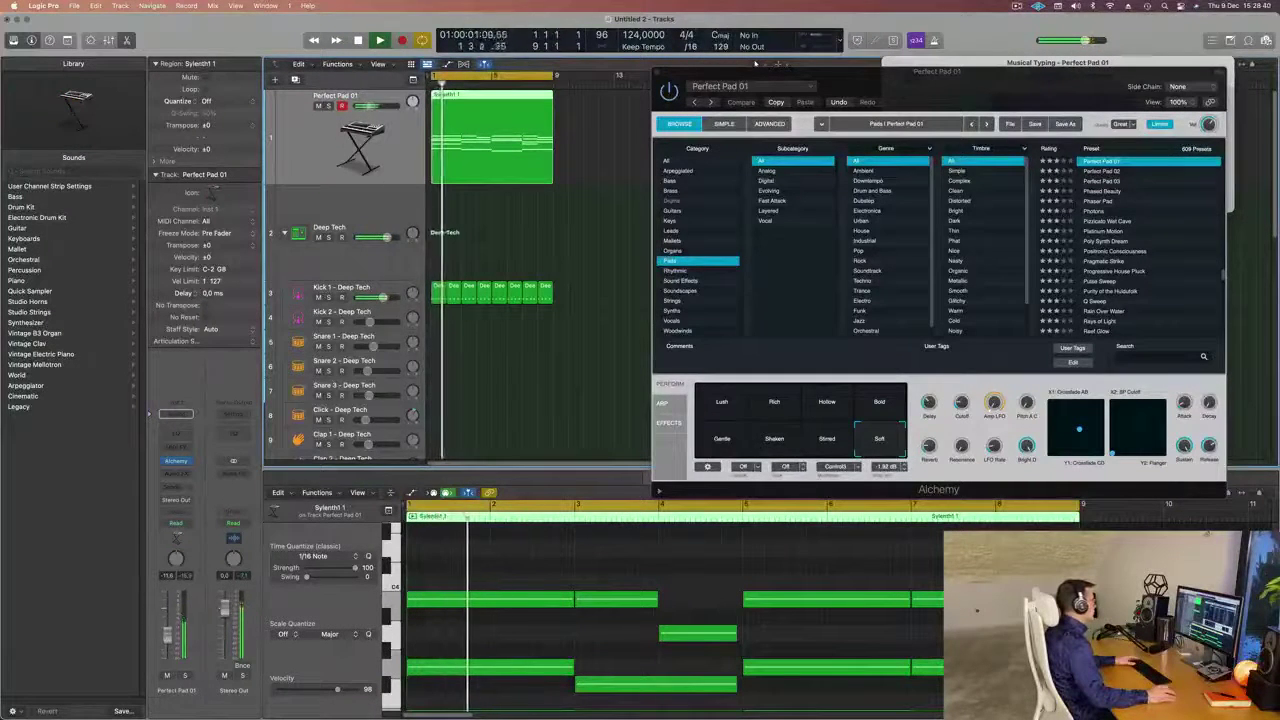
key("Return")
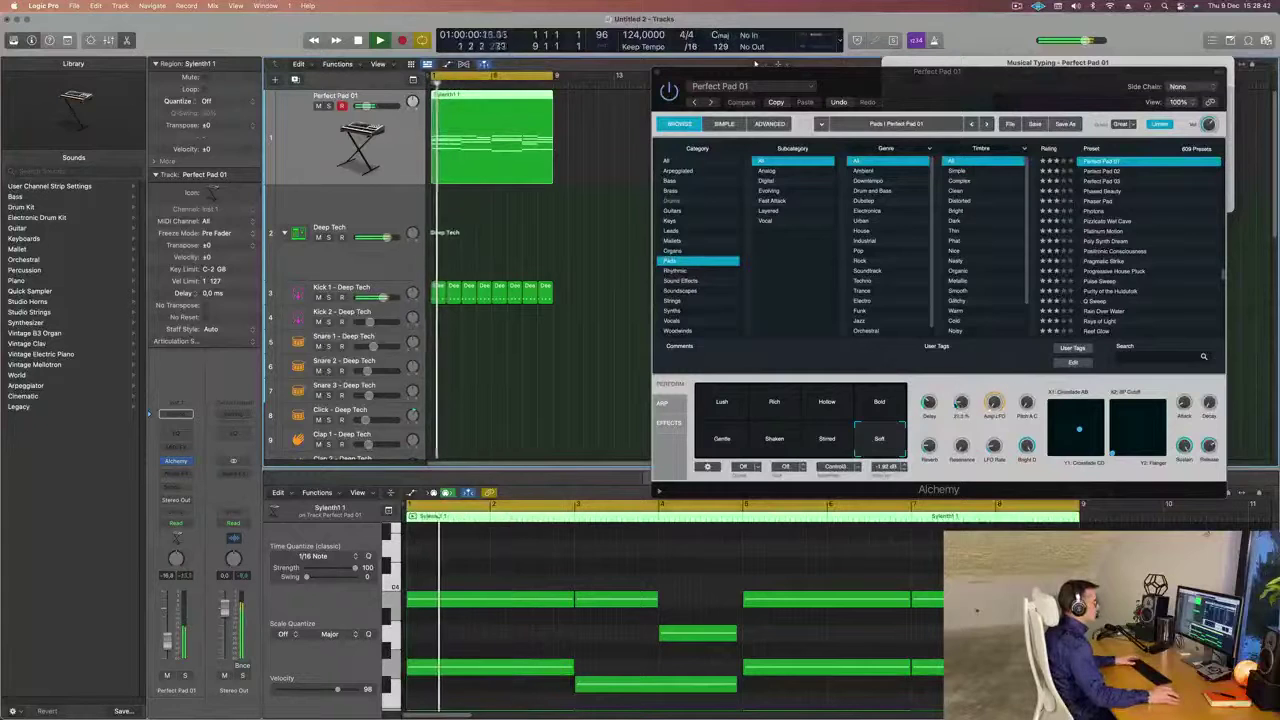
left_click_drag(959, 405, 956, 419)
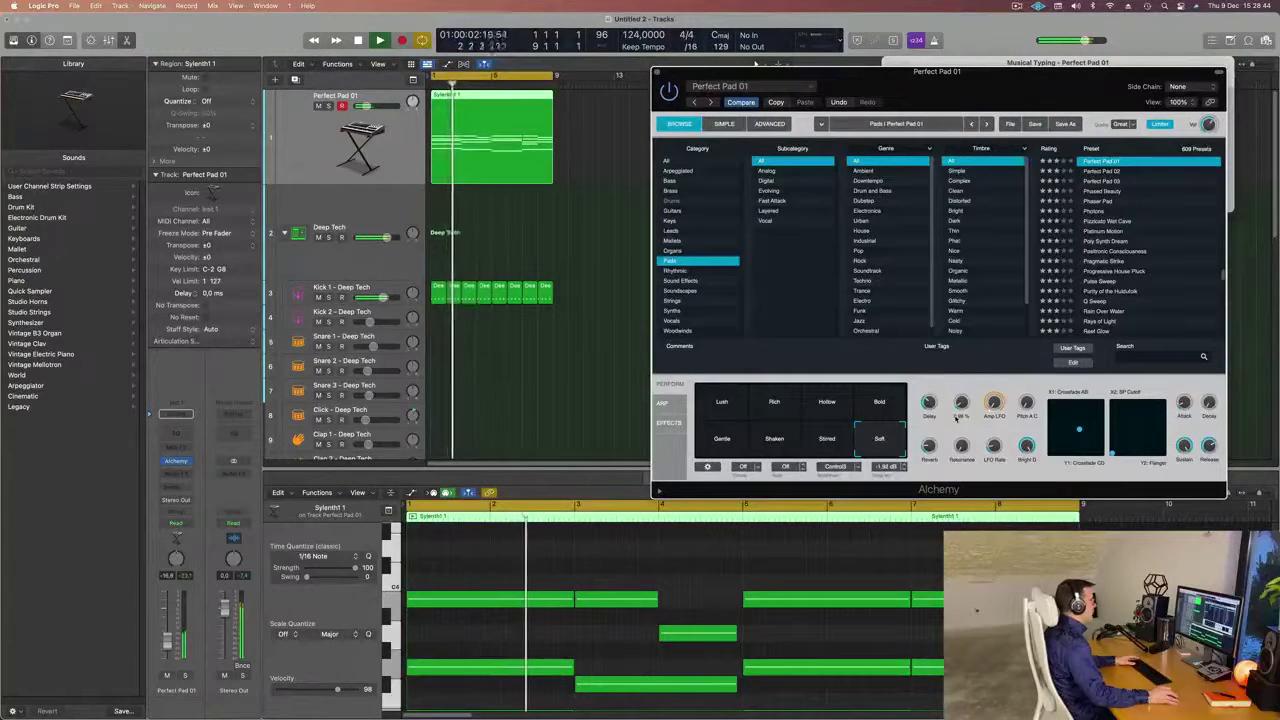
key("Return")
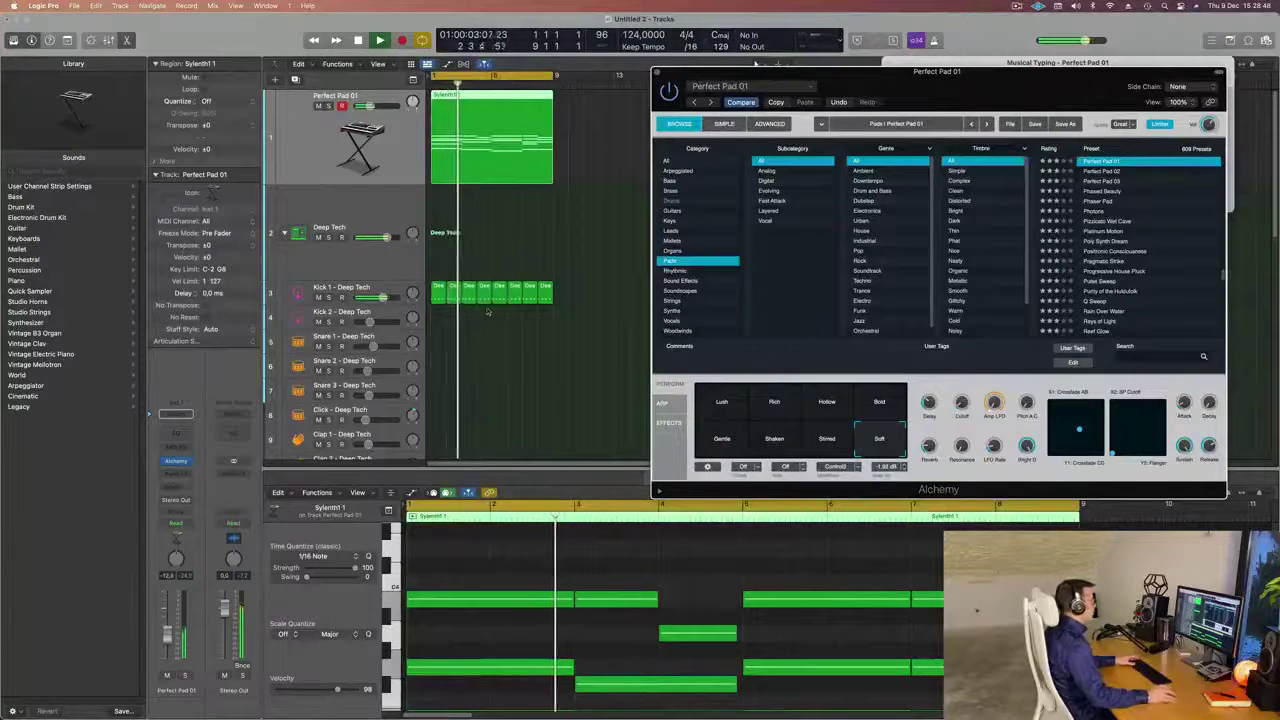
Close the Alchemy plug-in window and select the Kick 1 track with its eight regions.
left_click_drag(672, 77, 507, 112)
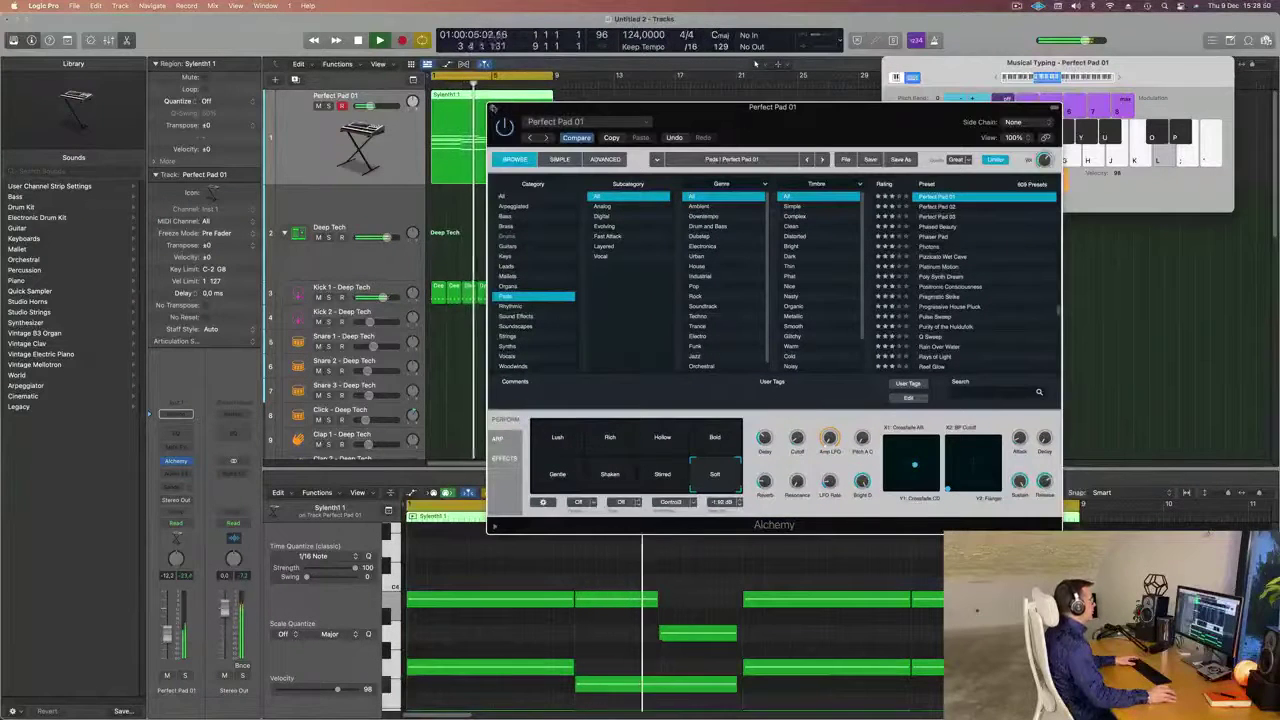
left_click(493, 108)
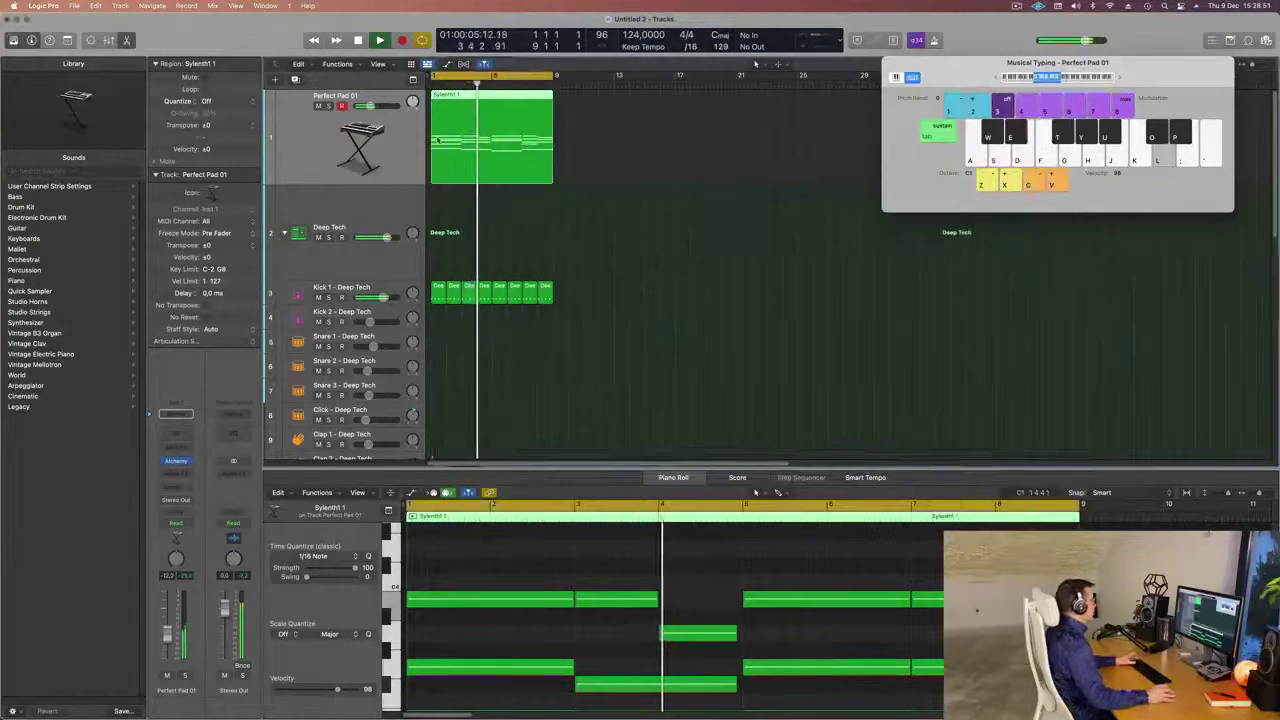
left_click(395, 288)
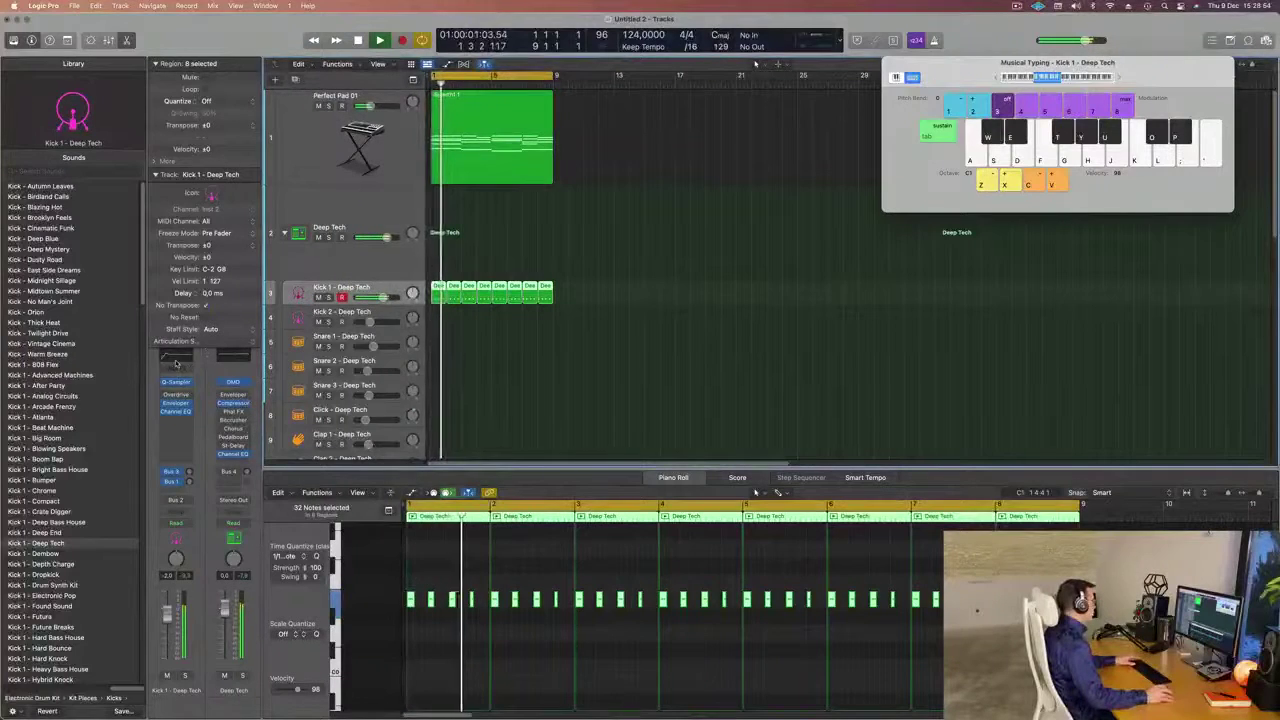
Set the high shelf in Kick 1's Channel EQ to 4120 Hz and -4.5 dB, then close the plug-in window.
left_click(175, 362)
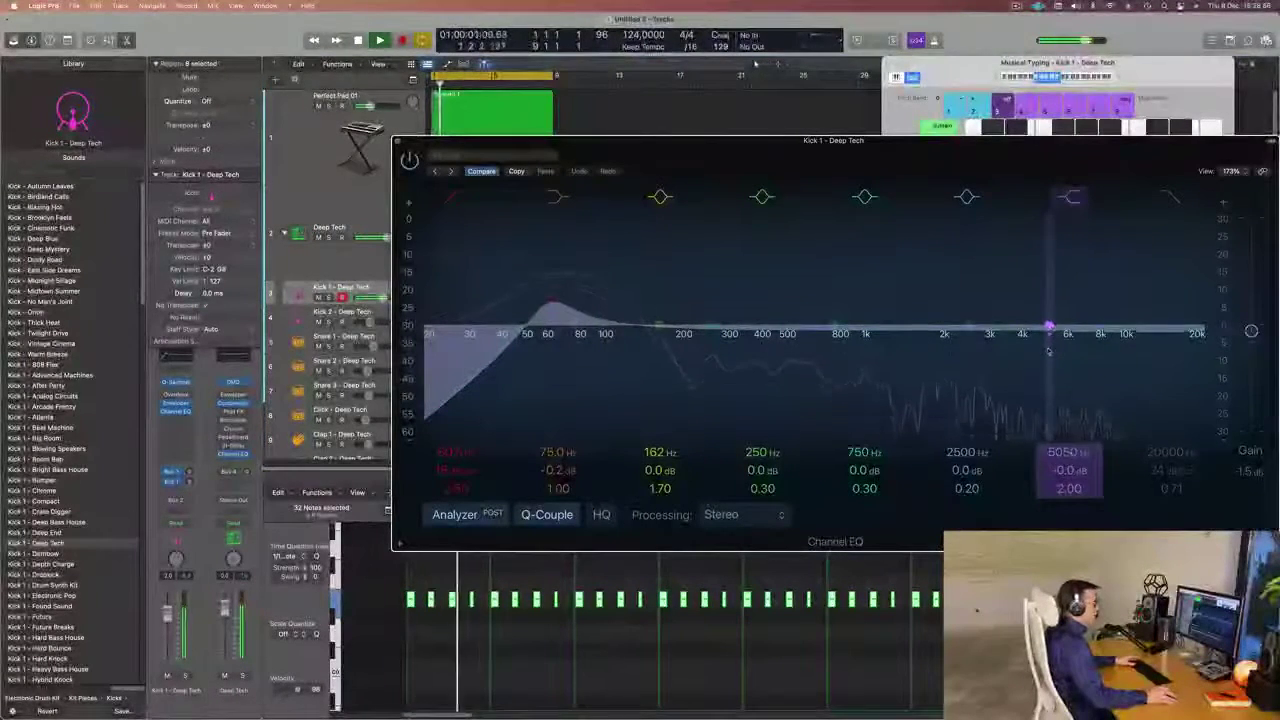
mouse_move(1048, 350)
left_mouse_down()
mouse_move(1050, 375)
mouse_move(1053, 348)
mouse_move(1025, 348)
left_mouse_up()
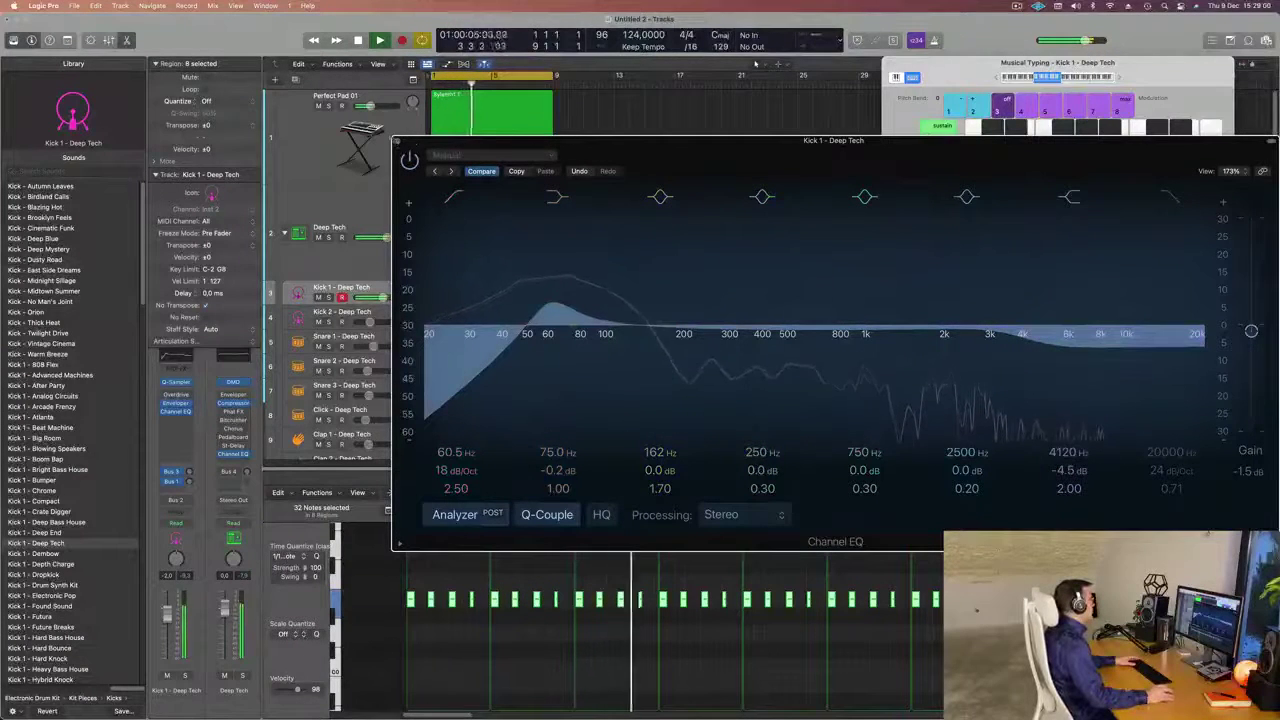
left_click(397, 141)
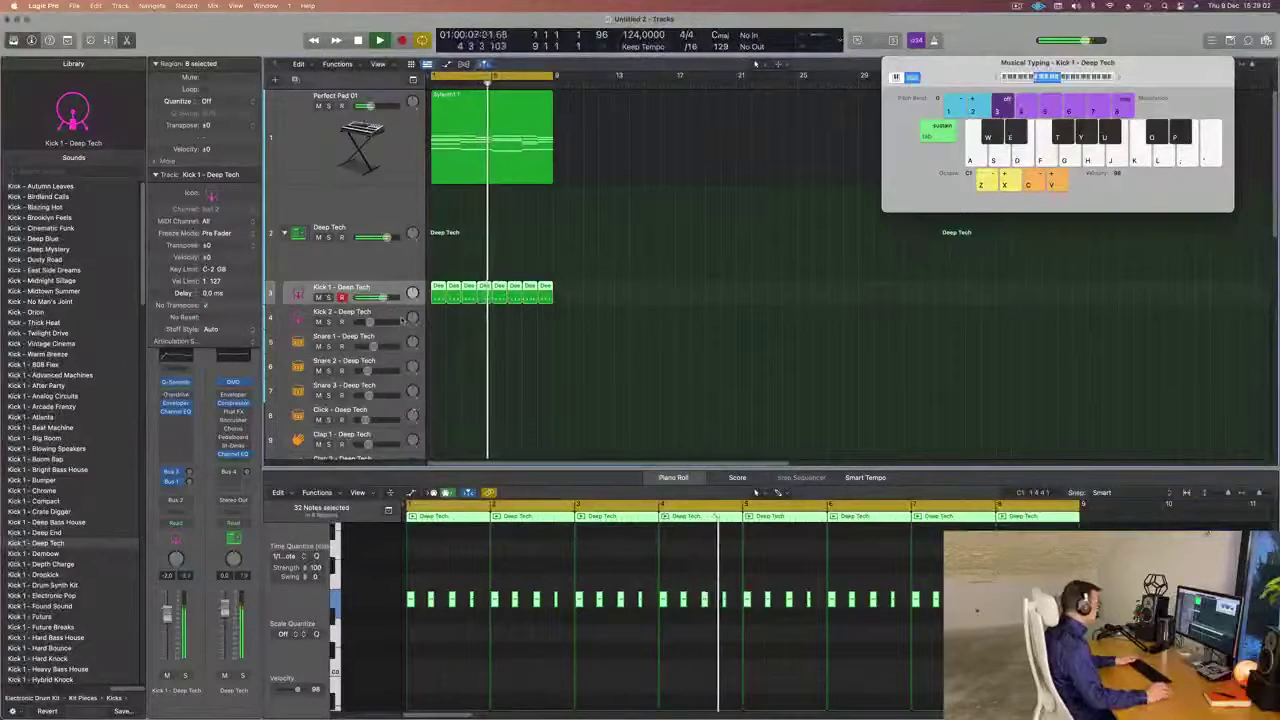
Copy the first Kick 1 region to bar 1 of the Hi-Hat Open track.
scroll(415, 300, "down", 3)
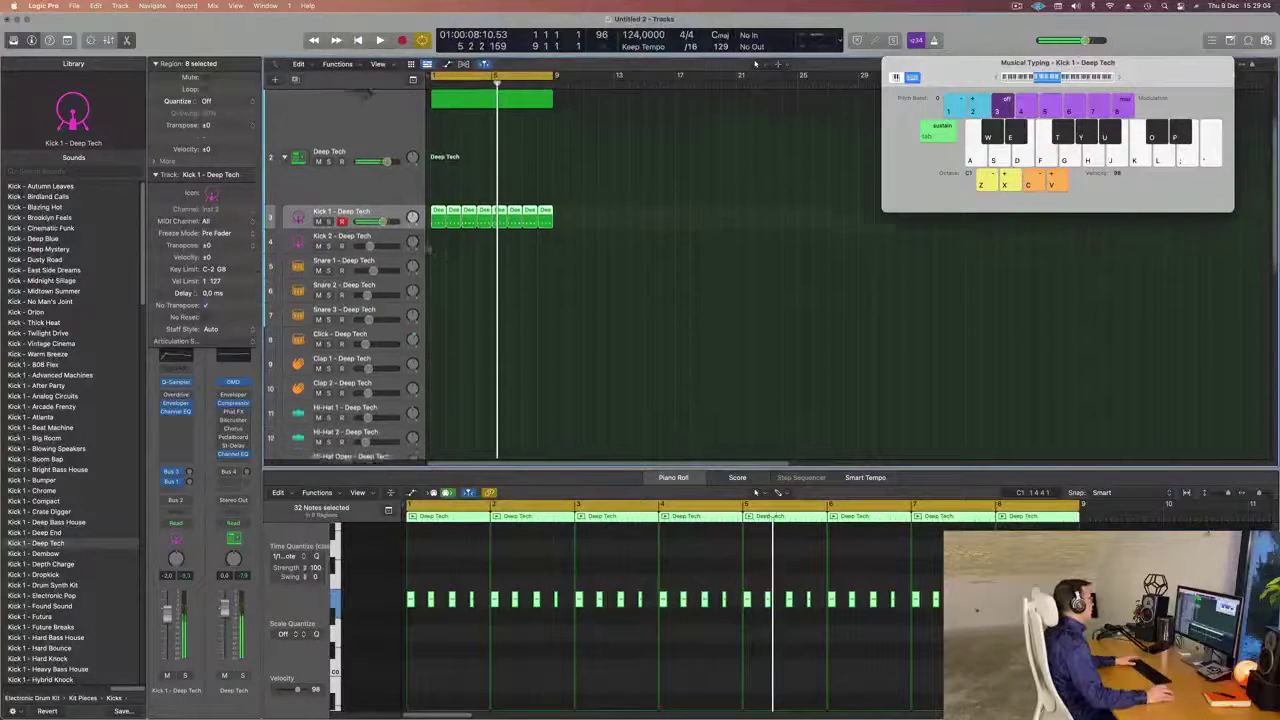
left_click(437, 195)
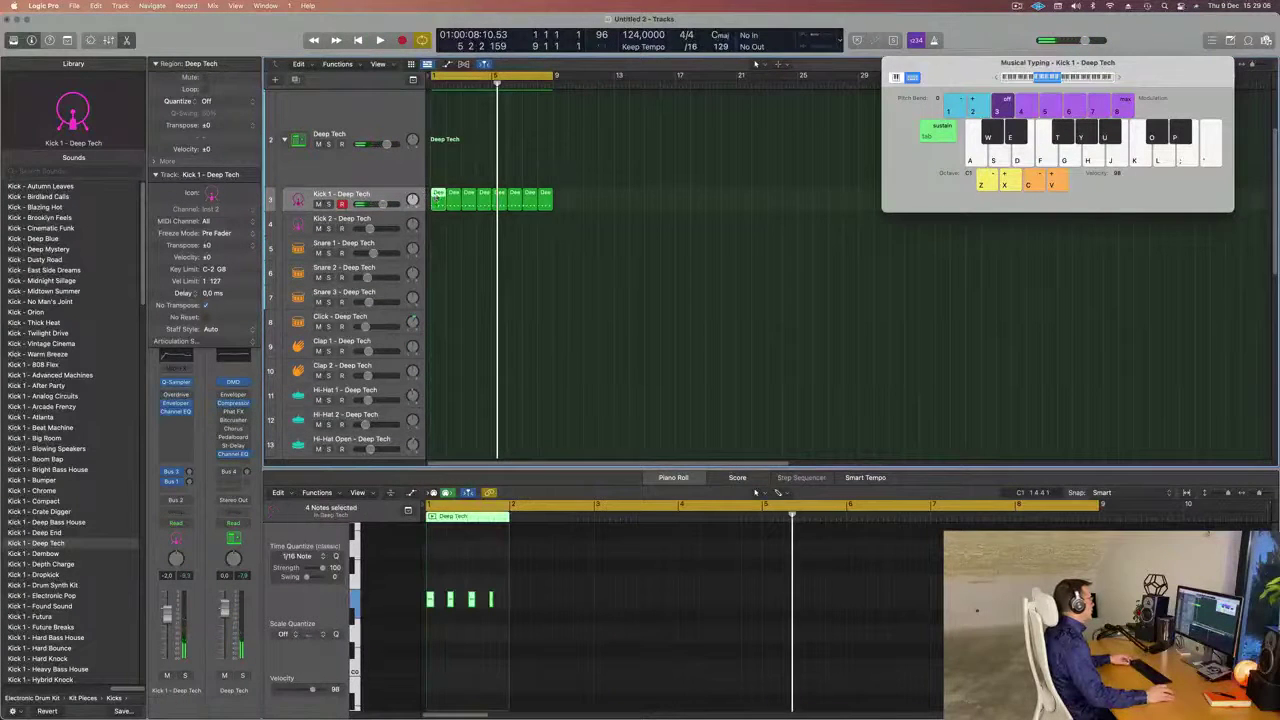
left_click_drag(437, 200, 428, 447)
Shift the four notes in the Hi-Hat Open region by an eighth note onto the off-beats and audition them in playback.
left_click_drag(496, 581, 416, 613)
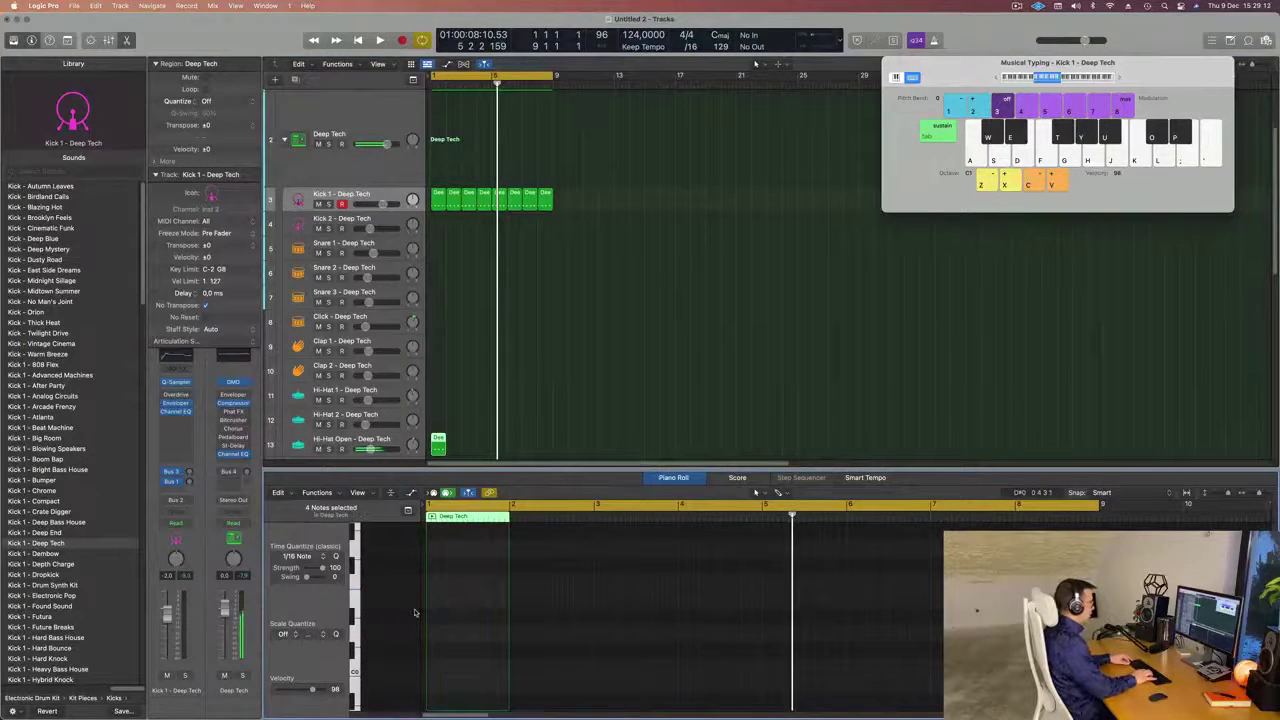
key("shift+space")
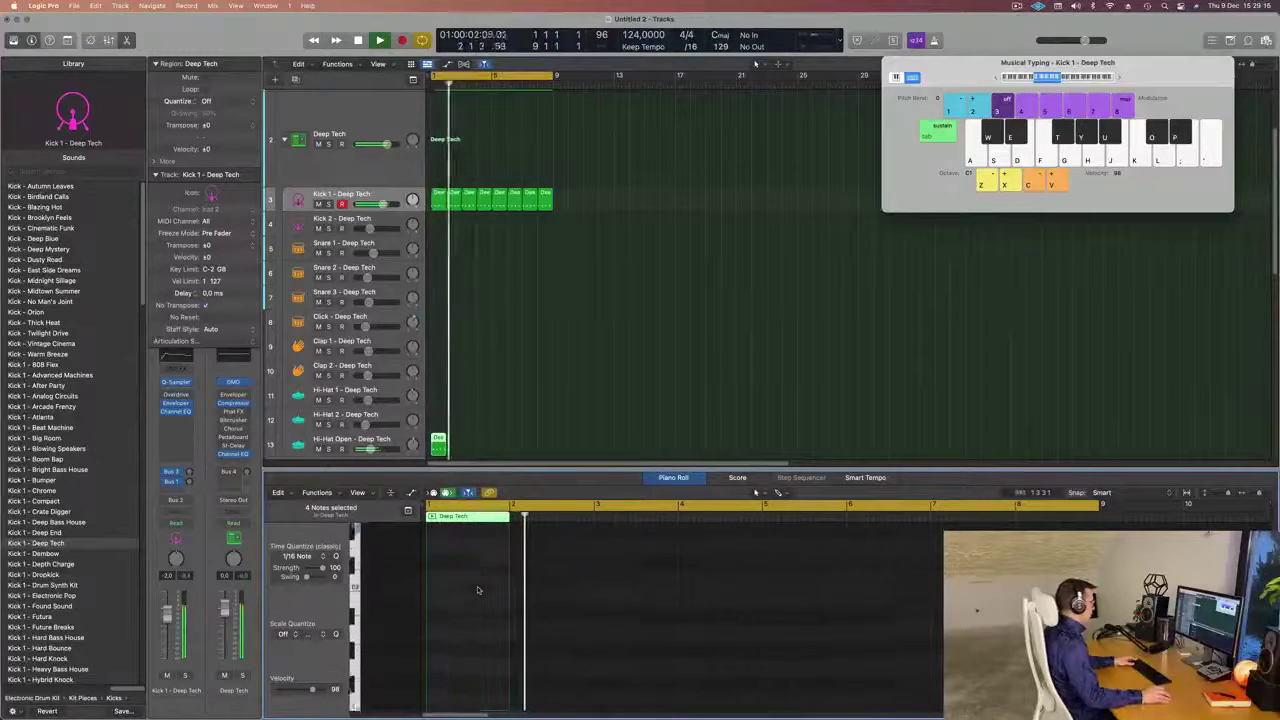
scroll(478, 590, "up", 5)
key("space")
key("shift+space")
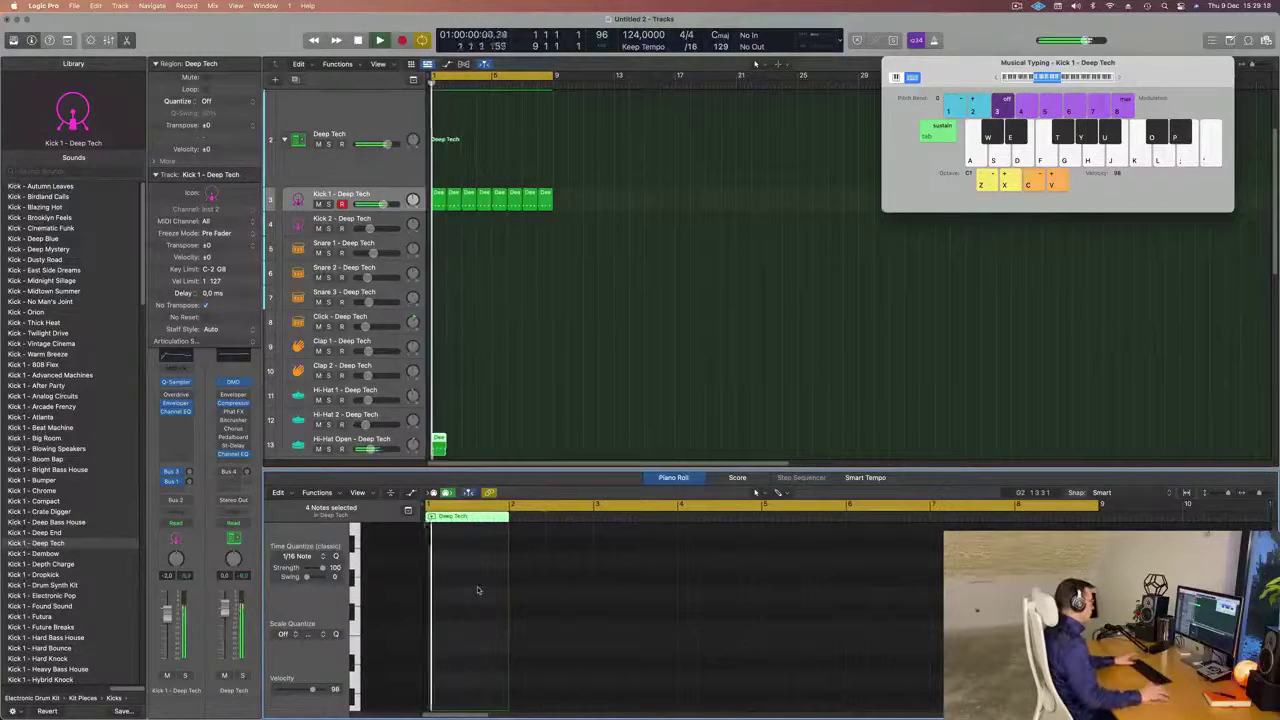
key("space")
Repeat the one-bar Hi-Hat Open region seven times to fill the eight-bar loop and lower the track's volume to -16.4 dB.
left_click(437, 459)
left_click_drag(437, 460, 436, 458)
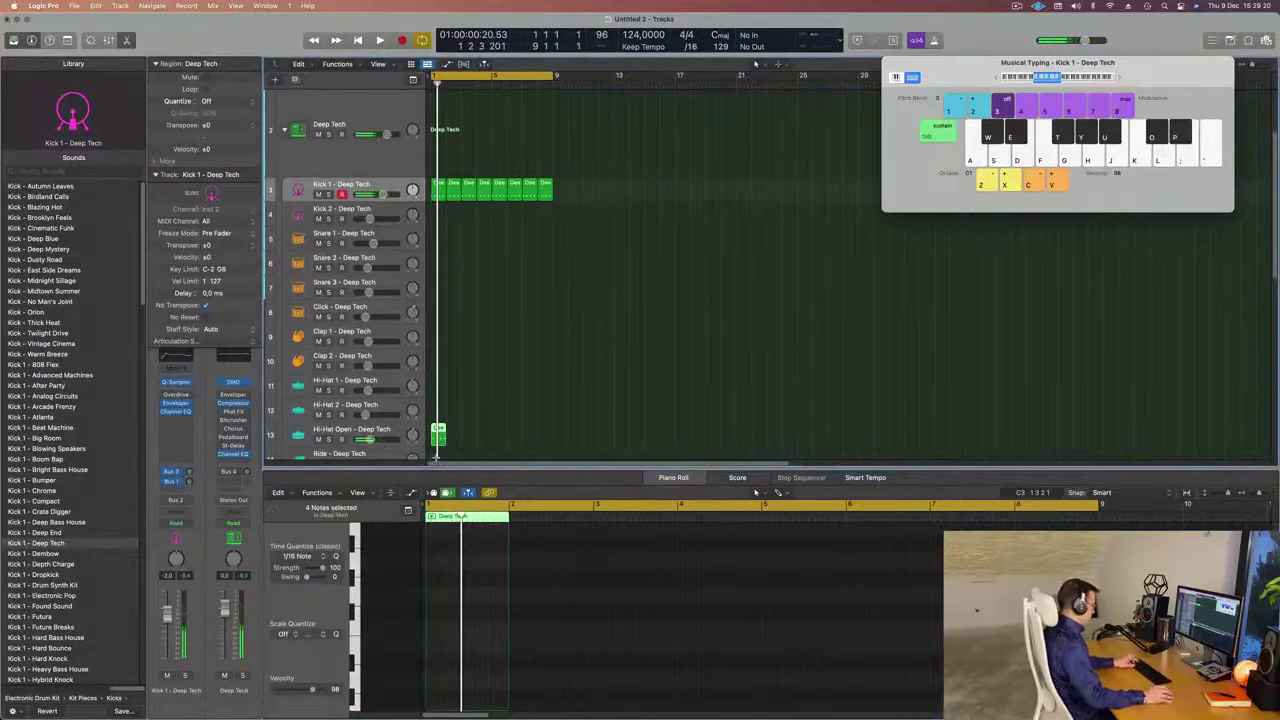
key("super+r")
key("super+r")
key("super+r")
key("super+r")
key("super+r")
key("super+r")
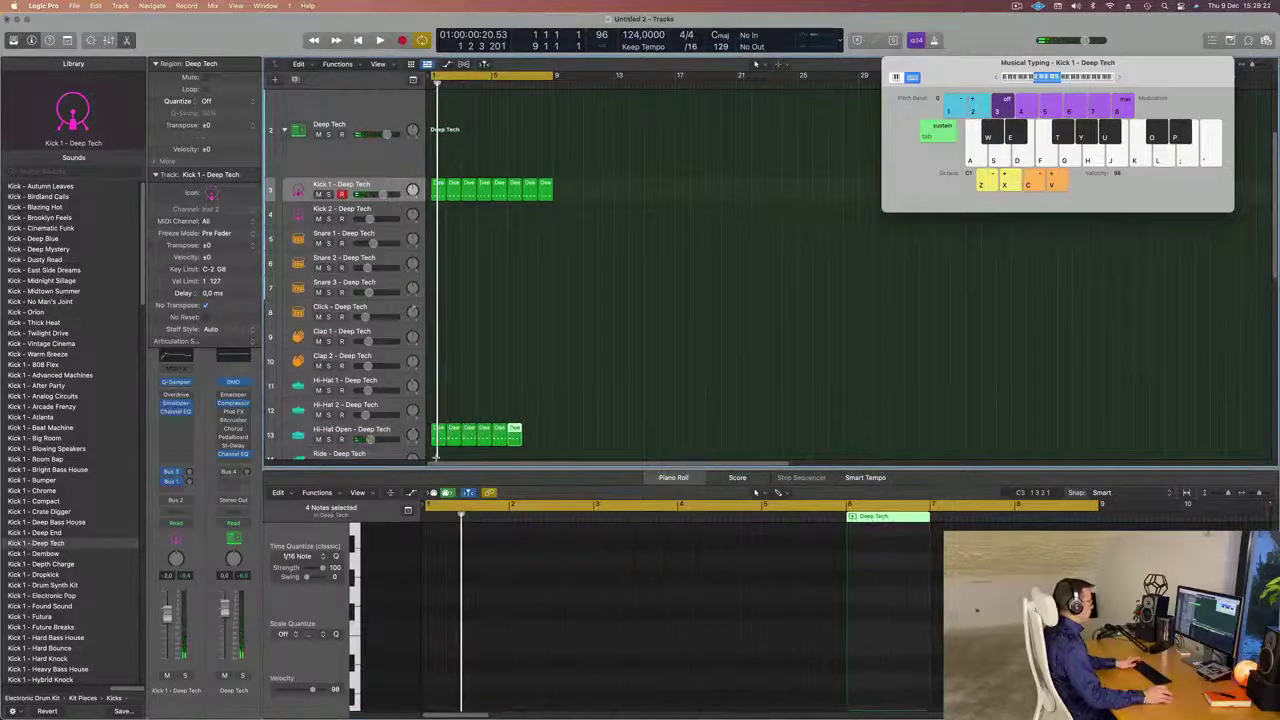
key("space")
key("super+r")
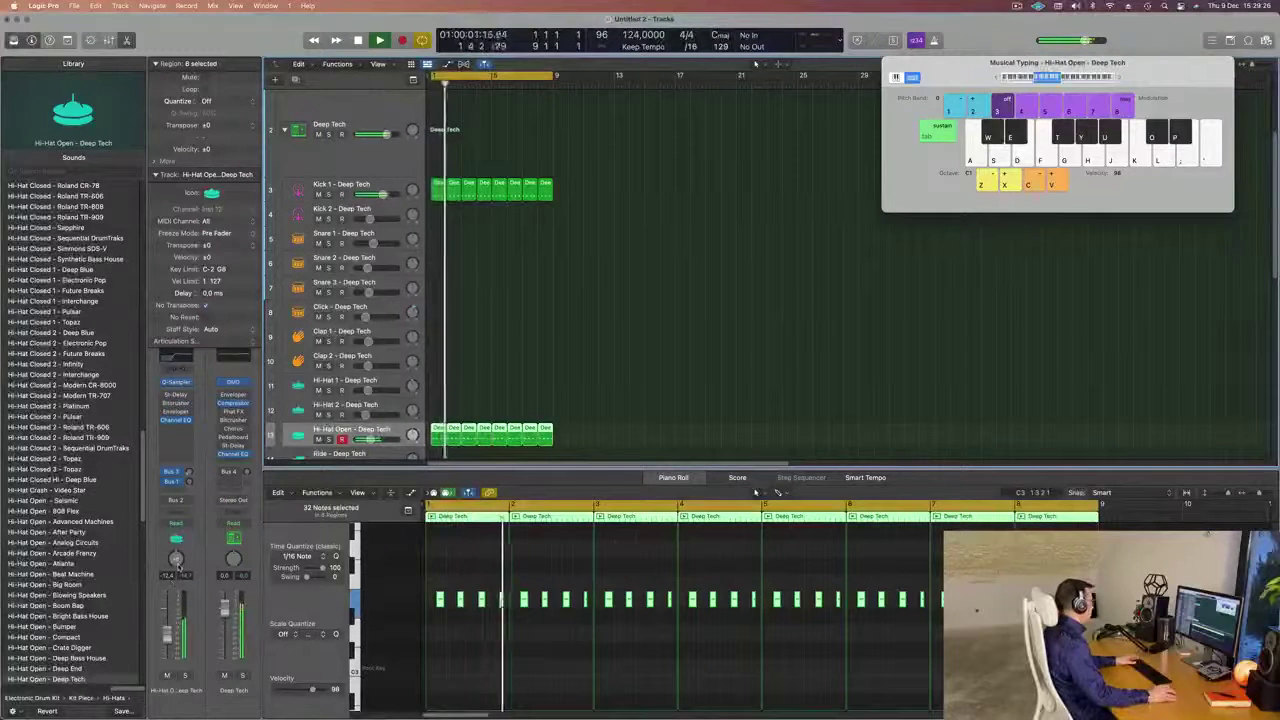
left_click_drag(167, 635, 167, 640)
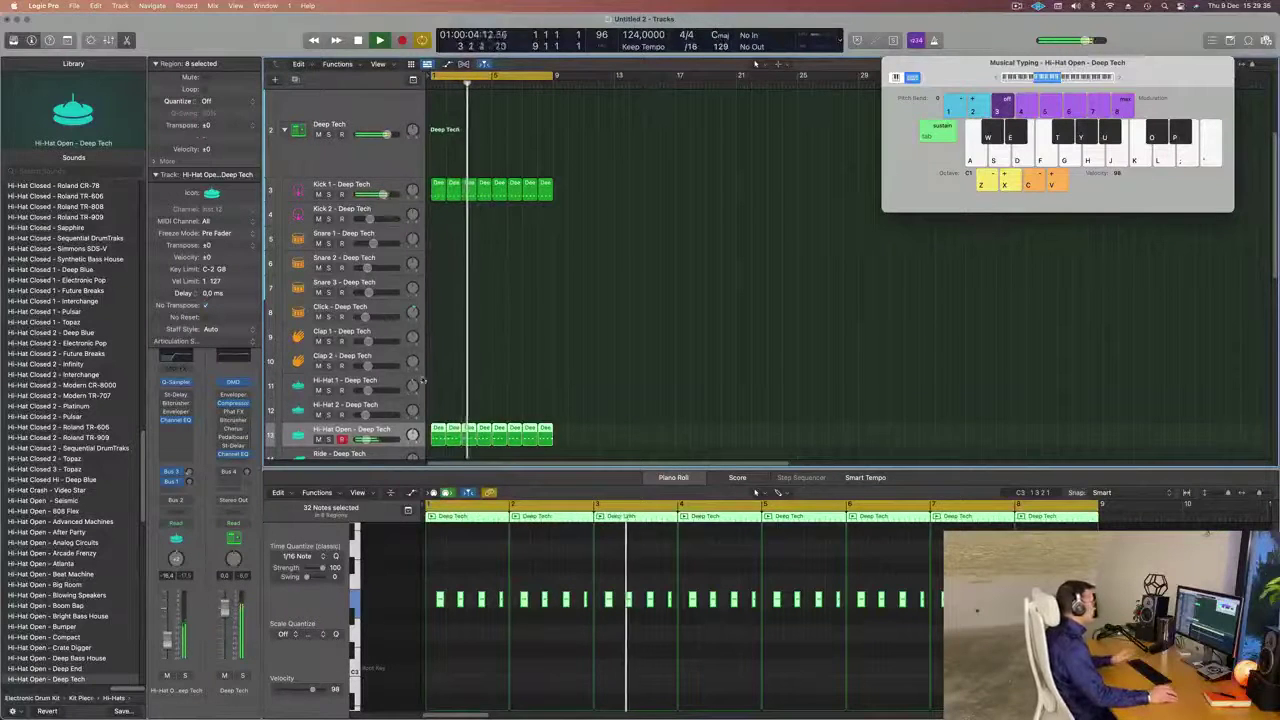
Copy the first Kick 1 region to bar 1 of the Clap 1 track and delete all its notes except the first.
scroll(600, 380, "down", 3)
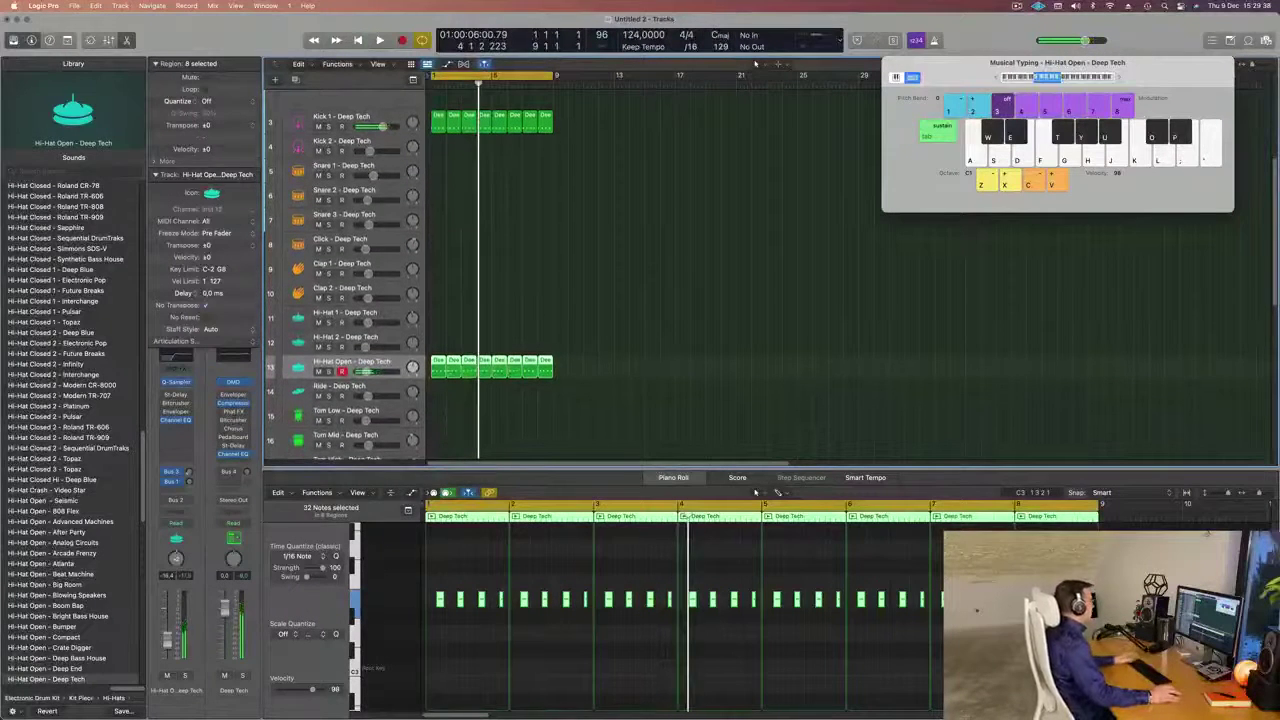
left_click(436, 119)
left_click_drag(436, 119, 437, 270)
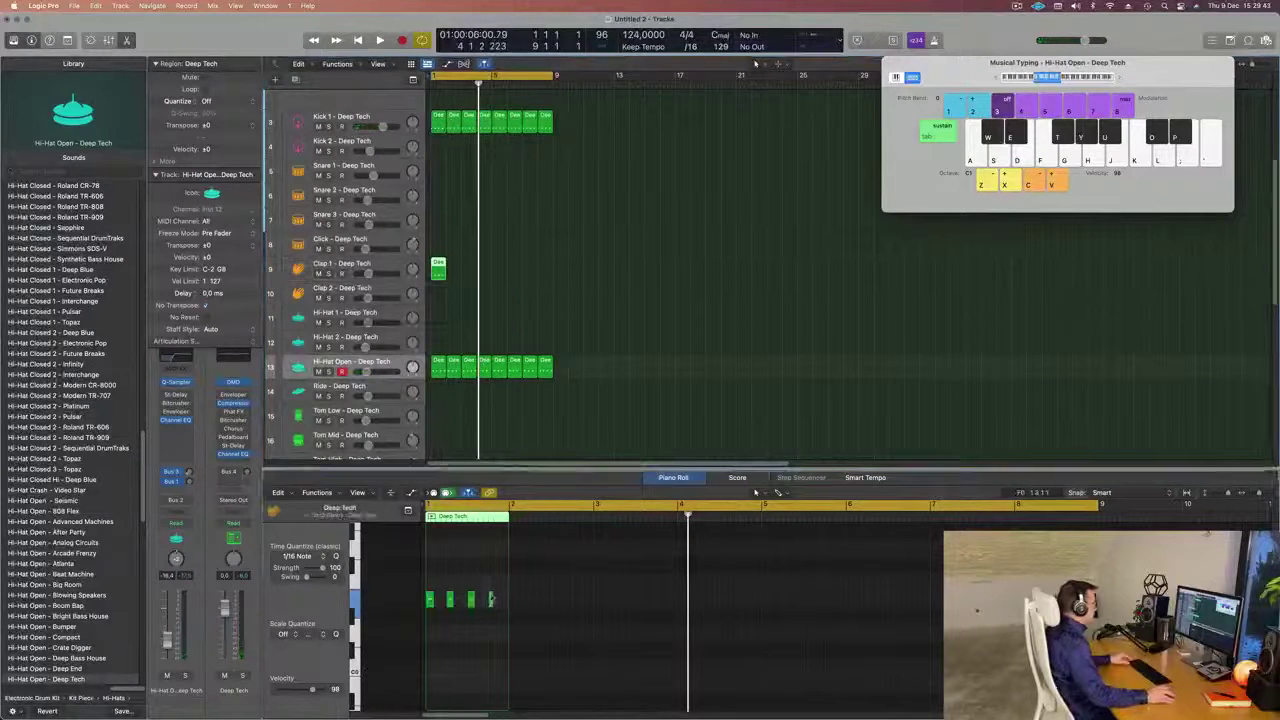
left_click(451, 622)
left_click_drag(450, 622, 449, 622)
key("Delete")
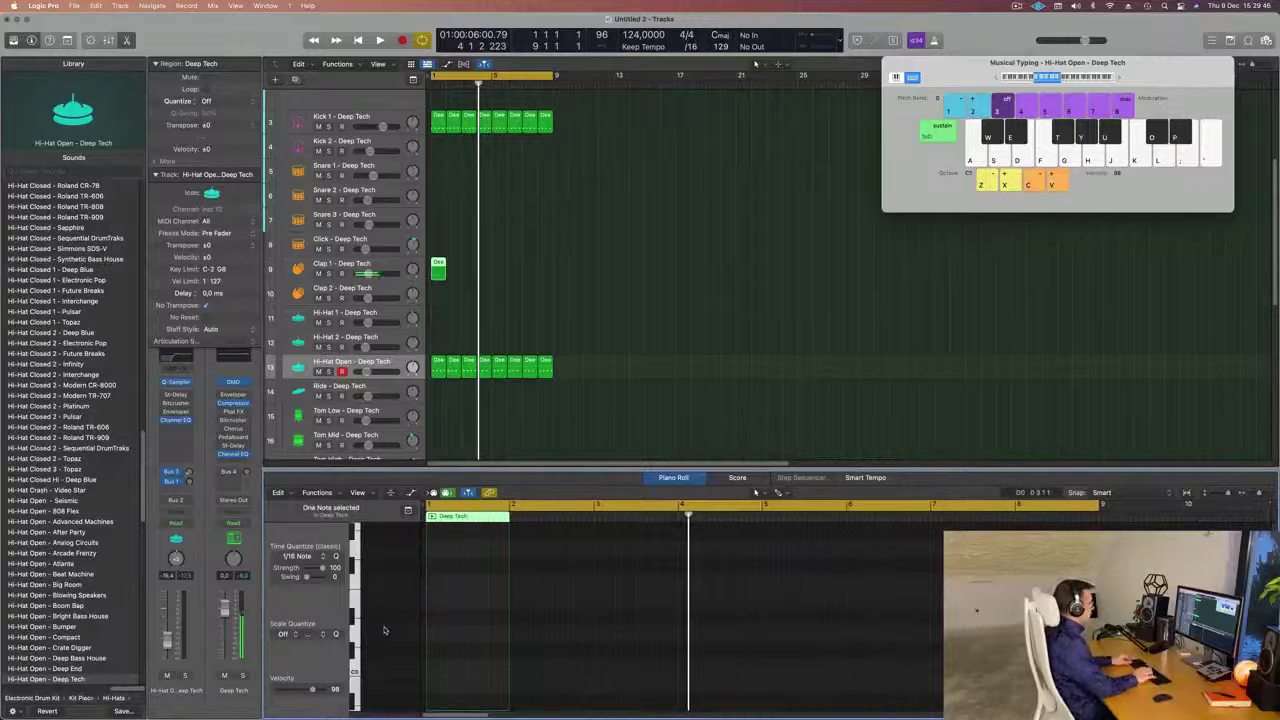
Play the loop with the clap, select the Clap 1 track and adjust its Bus 1 delay send.
key("space")
key("space")
key("space")
left_click(295, 273)
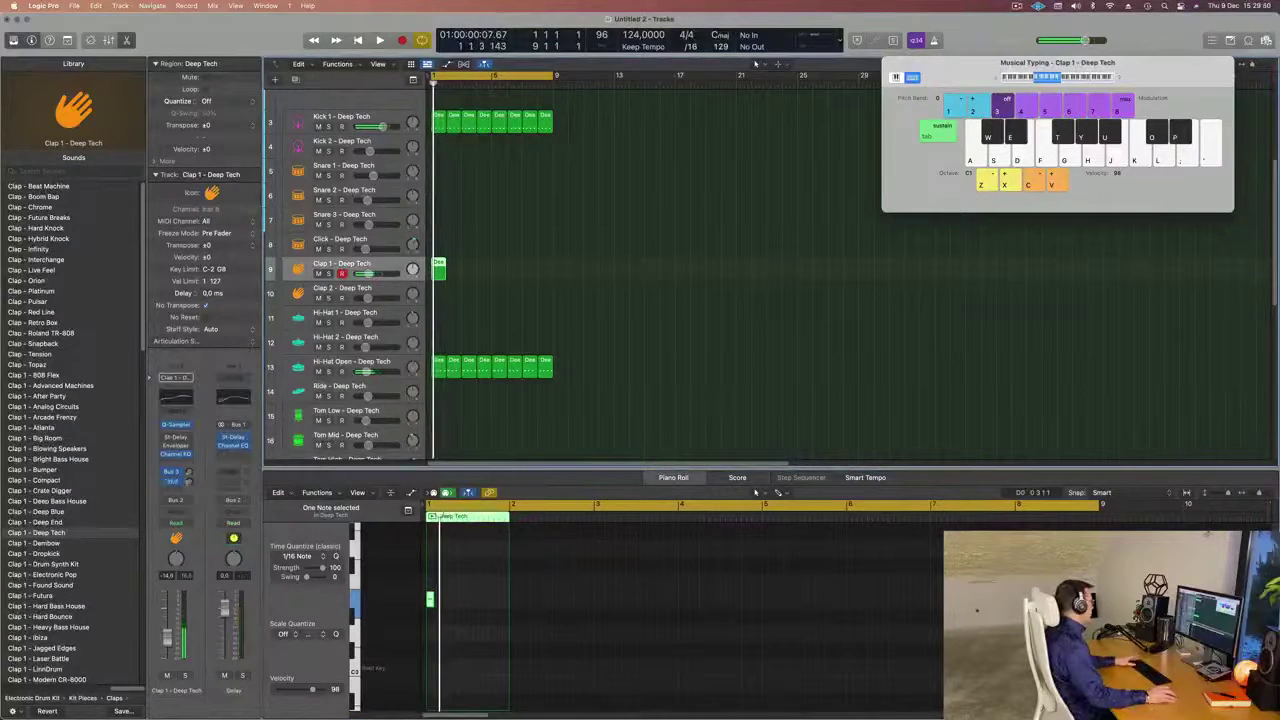
key("space")
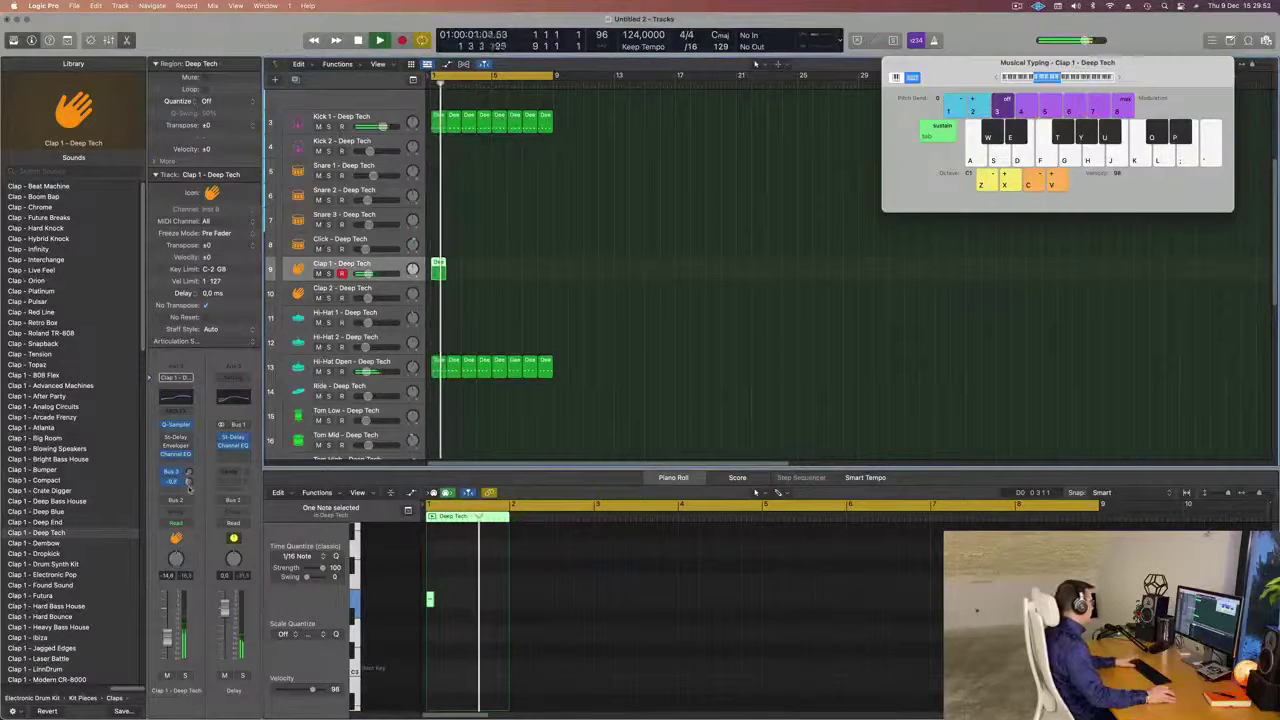
left_click_drag(190, 485, 190, 492)
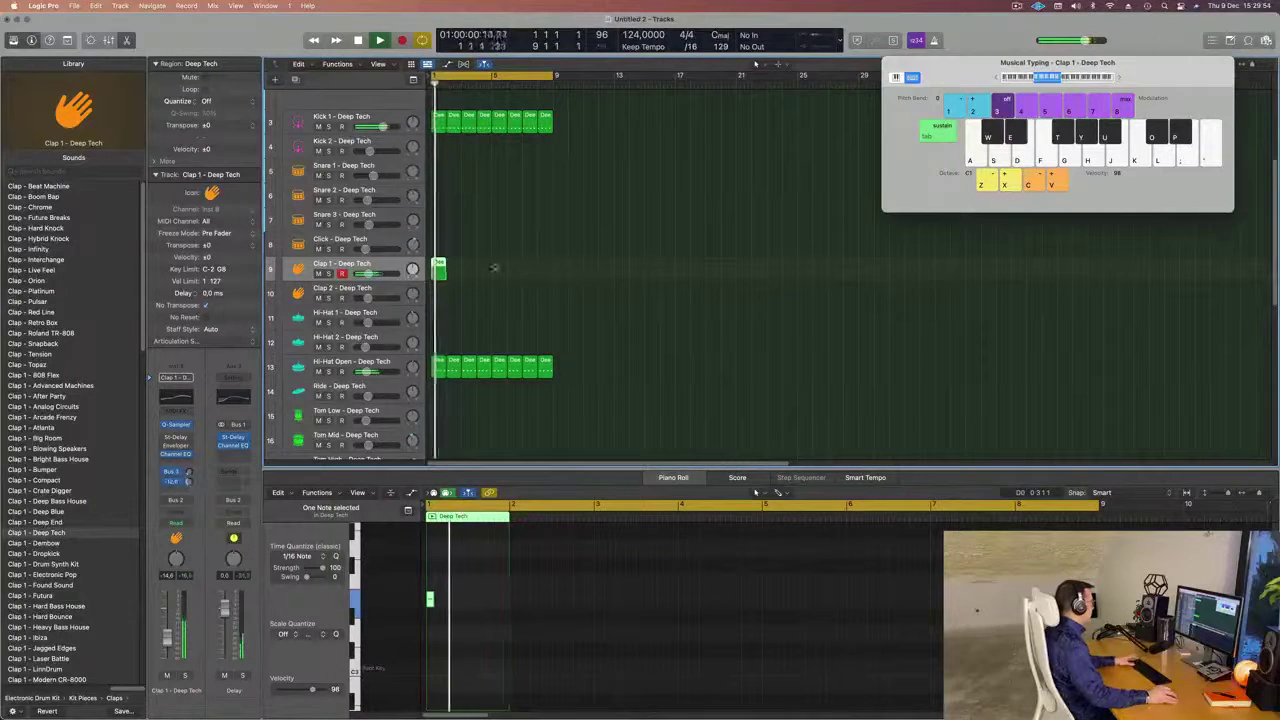
Repeat the one-bar Clap 1 region seven times so the clap fills all eight bars.
left_click_drag(526, 252, 436, 288)
key("super+r")
key("super+r")
key("super+r")
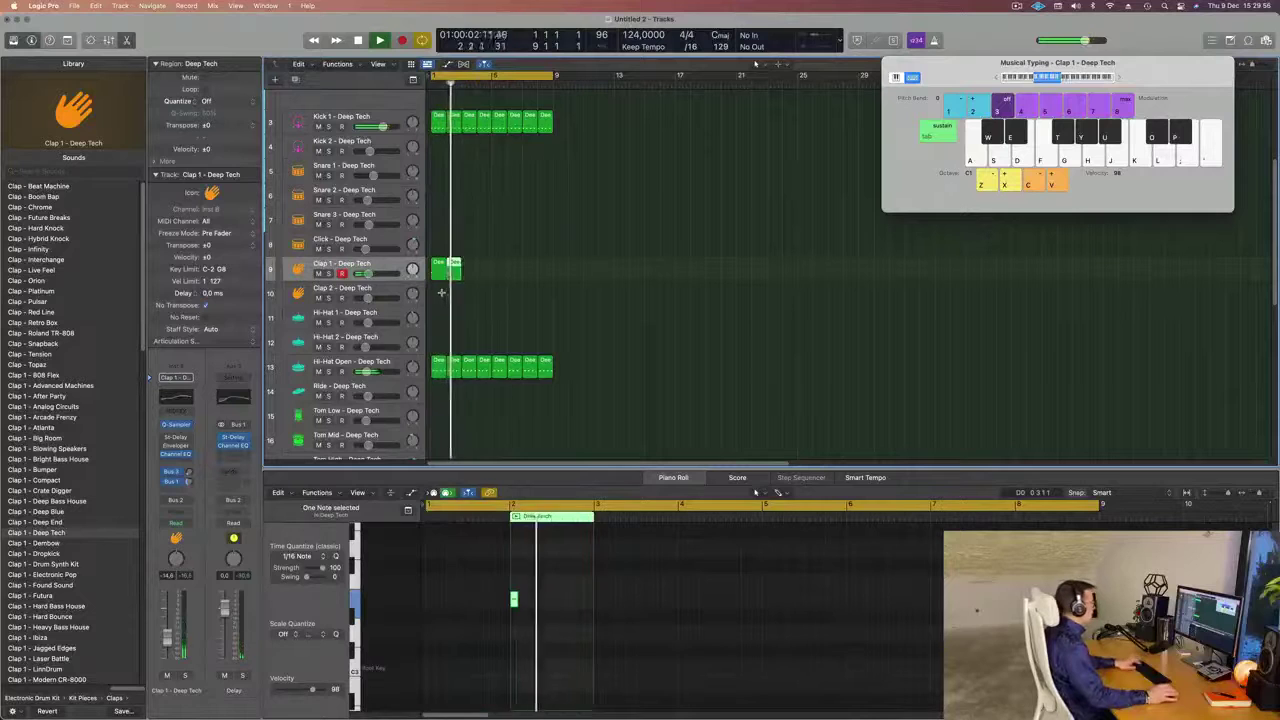
key("super+r")
key("super+r")
key("super+r")
key("super+r")
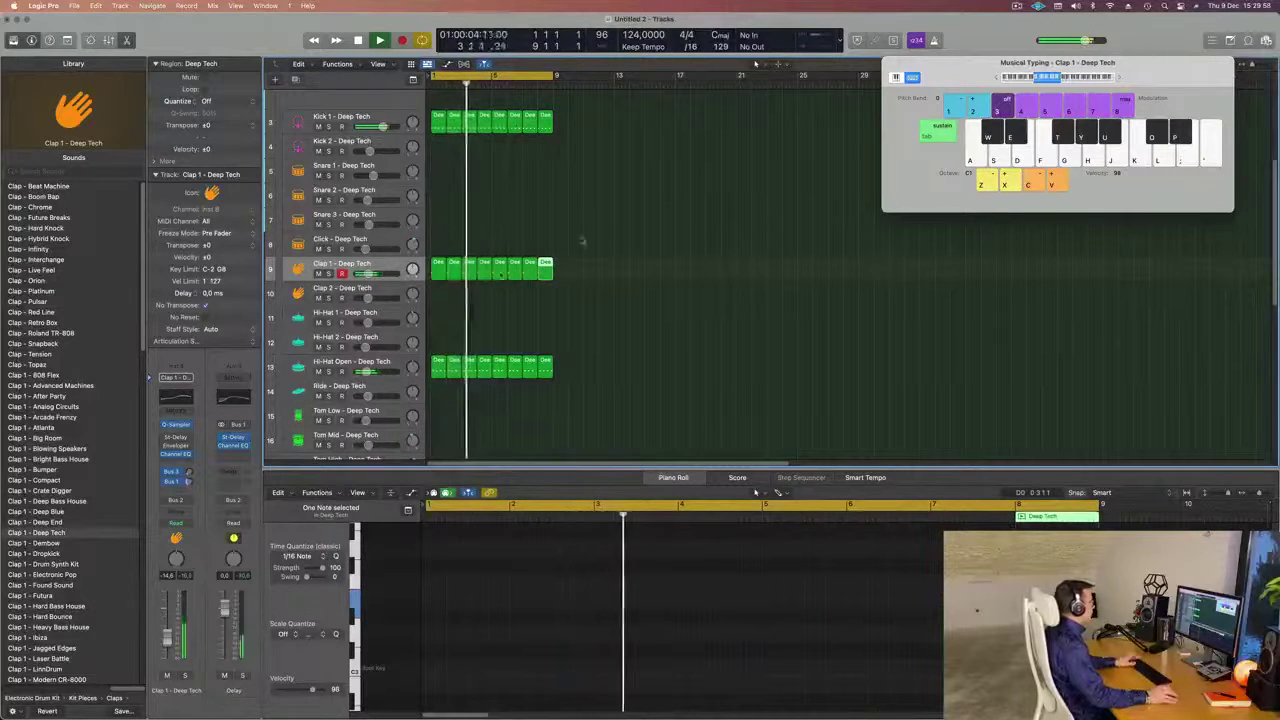
Select all eight Clap 1 regions, play the loop and lower the Clap 1 volume to about -17.8 dB.
left_click(450, 223)
key("space")
left_click(385, 264)
key("space")
key("space")
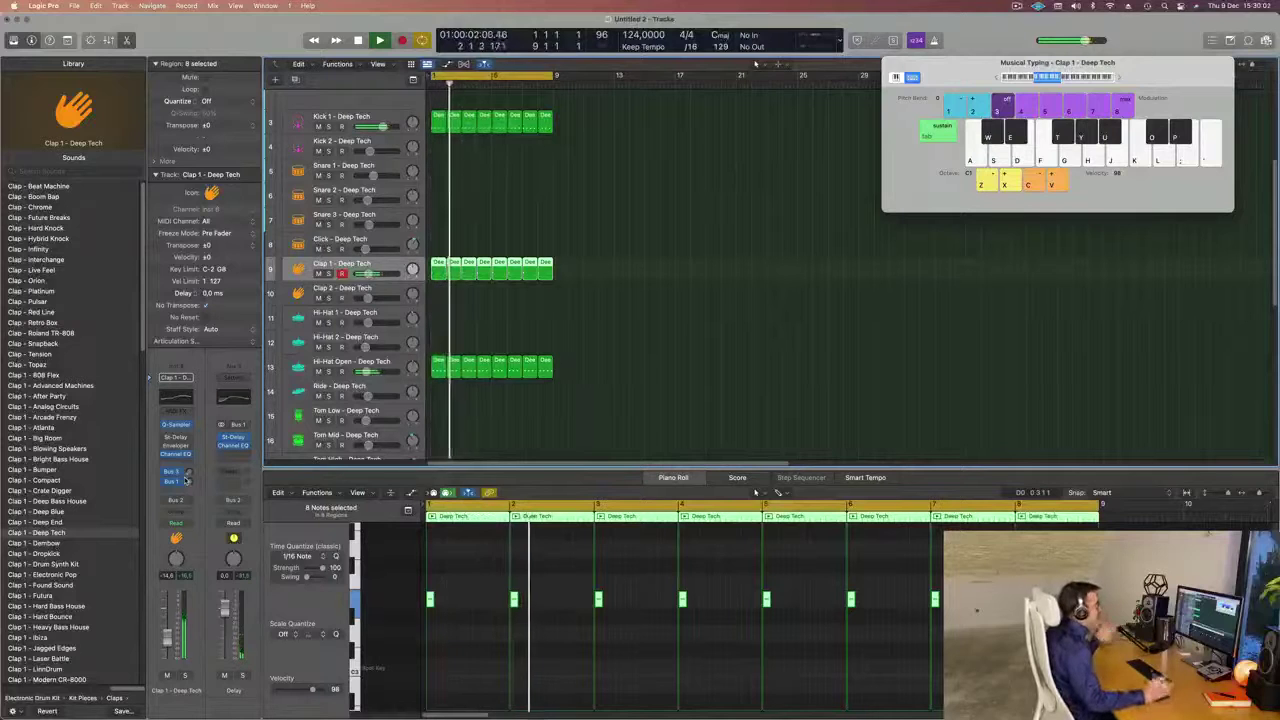
key("super+Up")
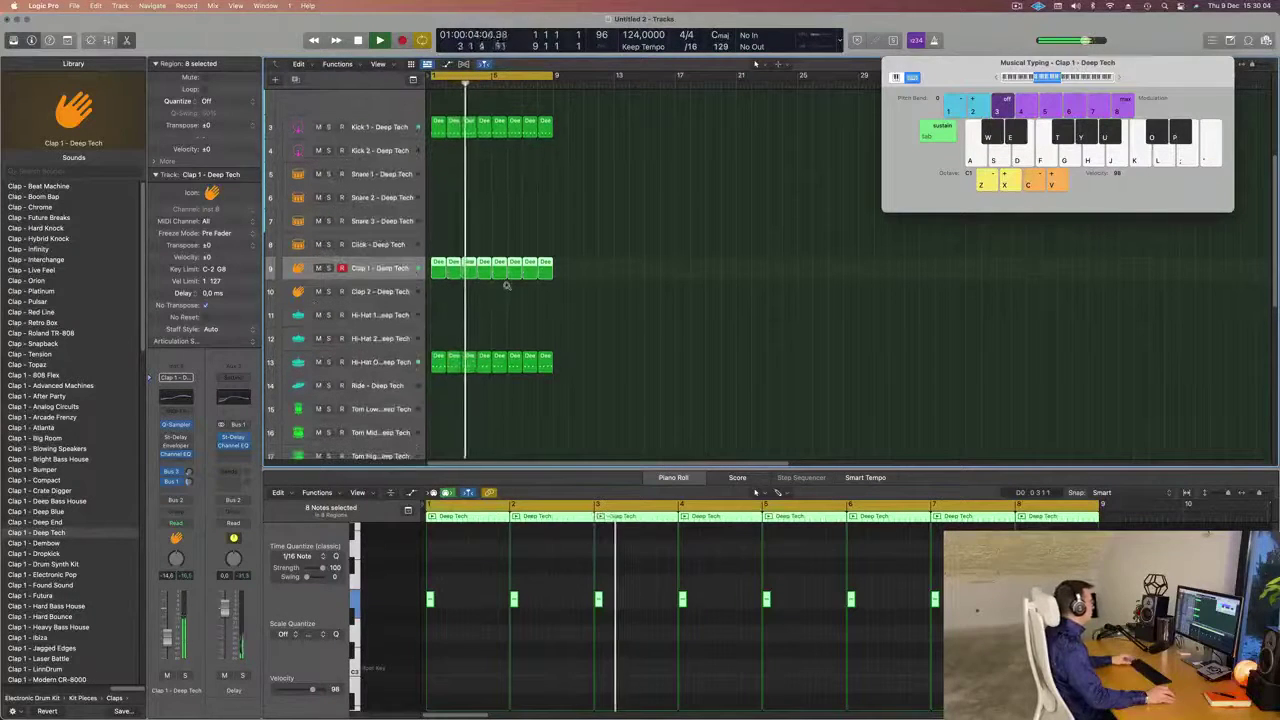
key("Return")
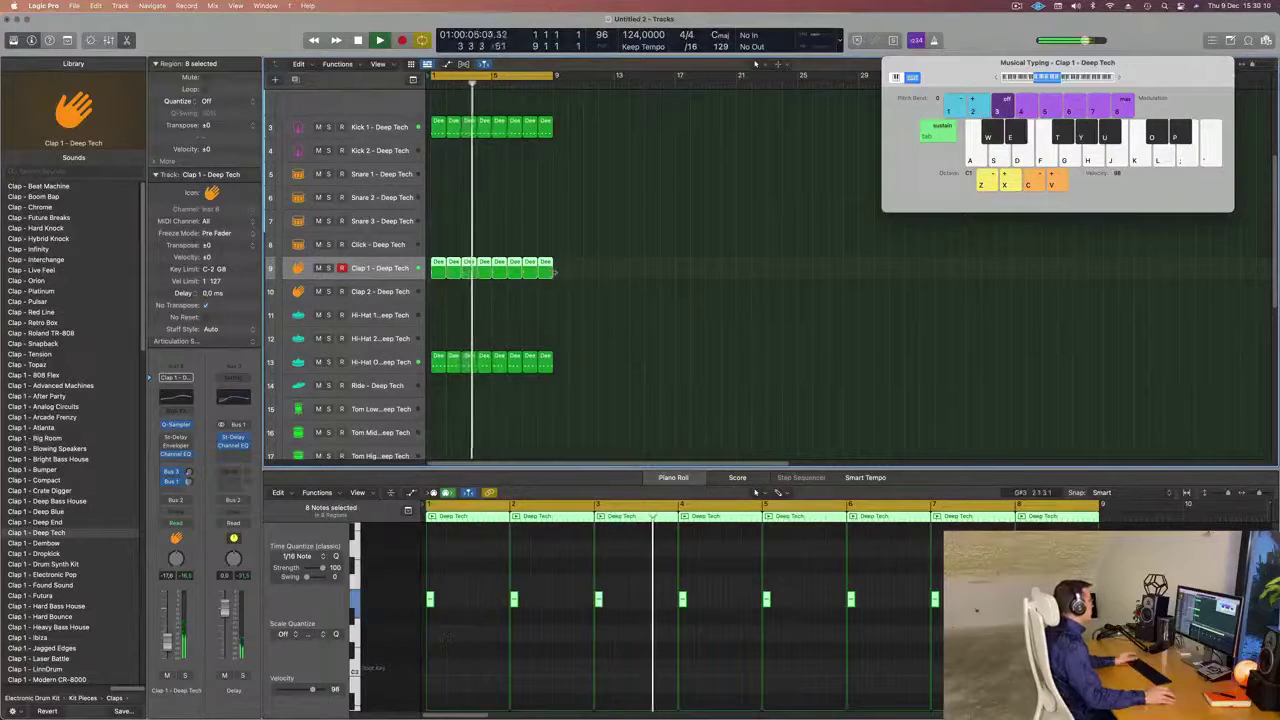
Copy the first Clap 1 region to bar 1 of the Block track.
left_click(560, 322)
scroll(558, 320, "down", 4)
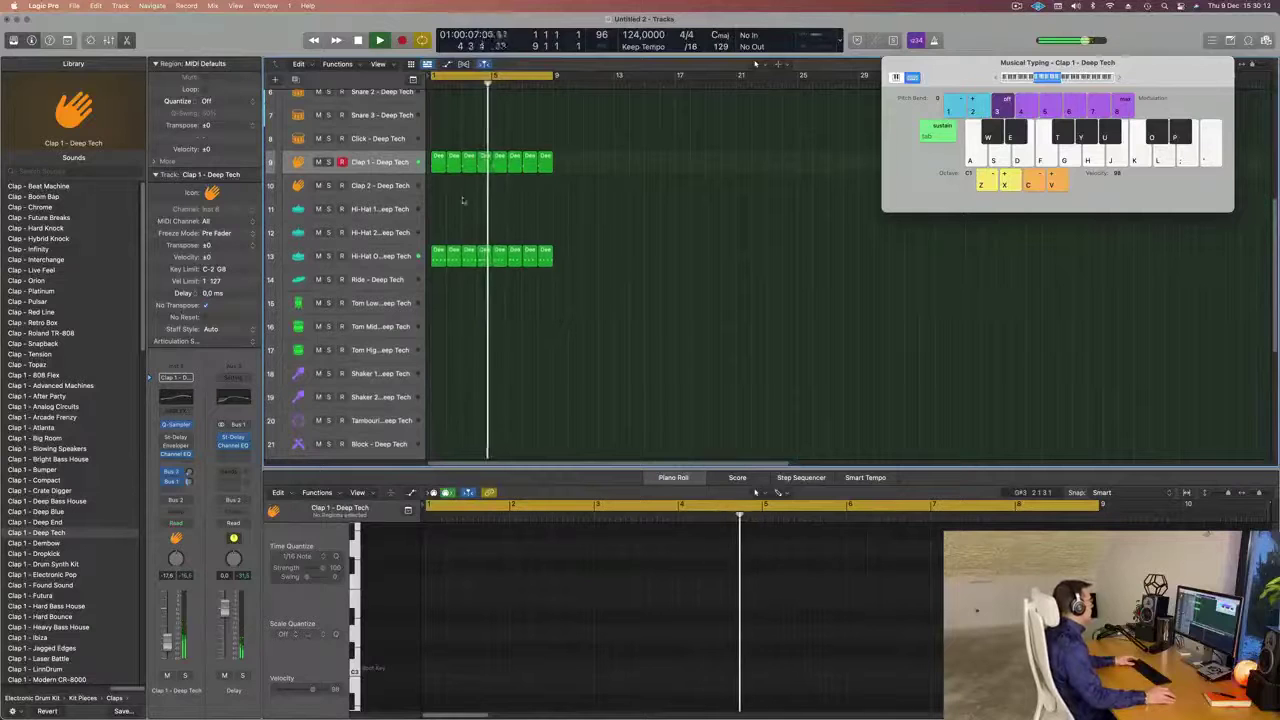
left_click(437, 253)
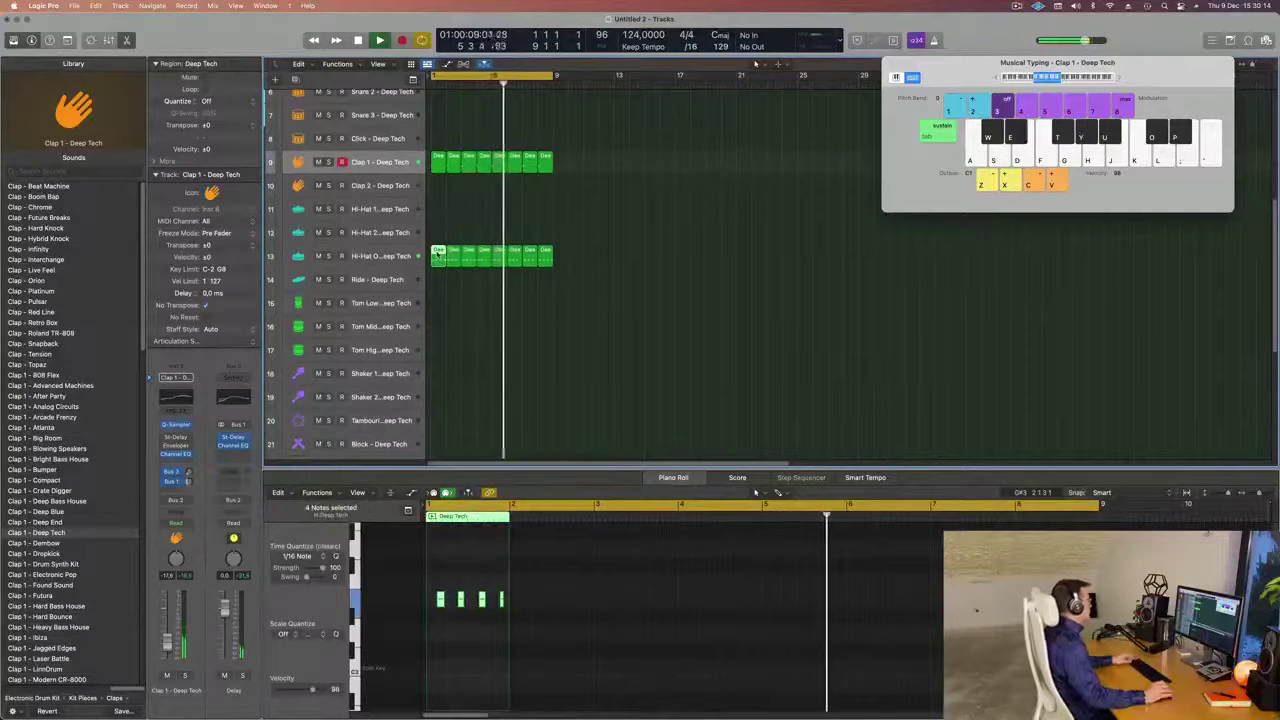
scroll(453, 302, "down", 2)
scroll(460, 290, "down", 1)
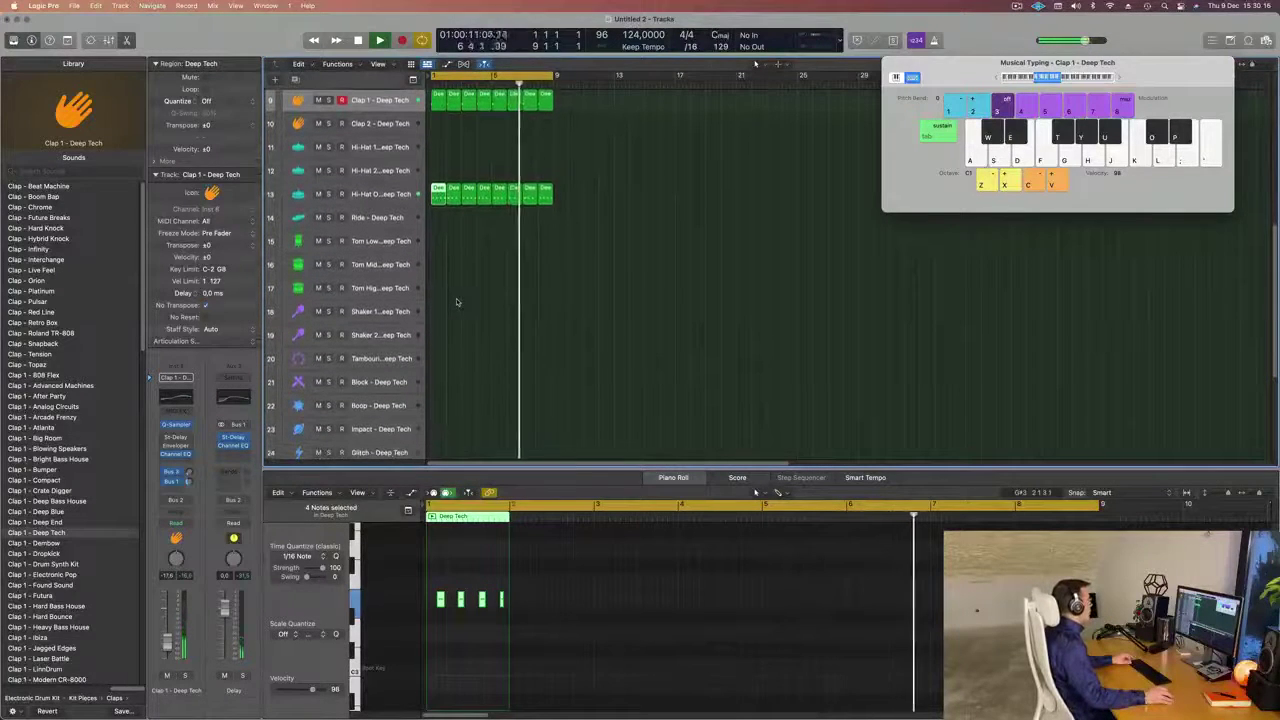
scroll(490, 262, "down", 1)
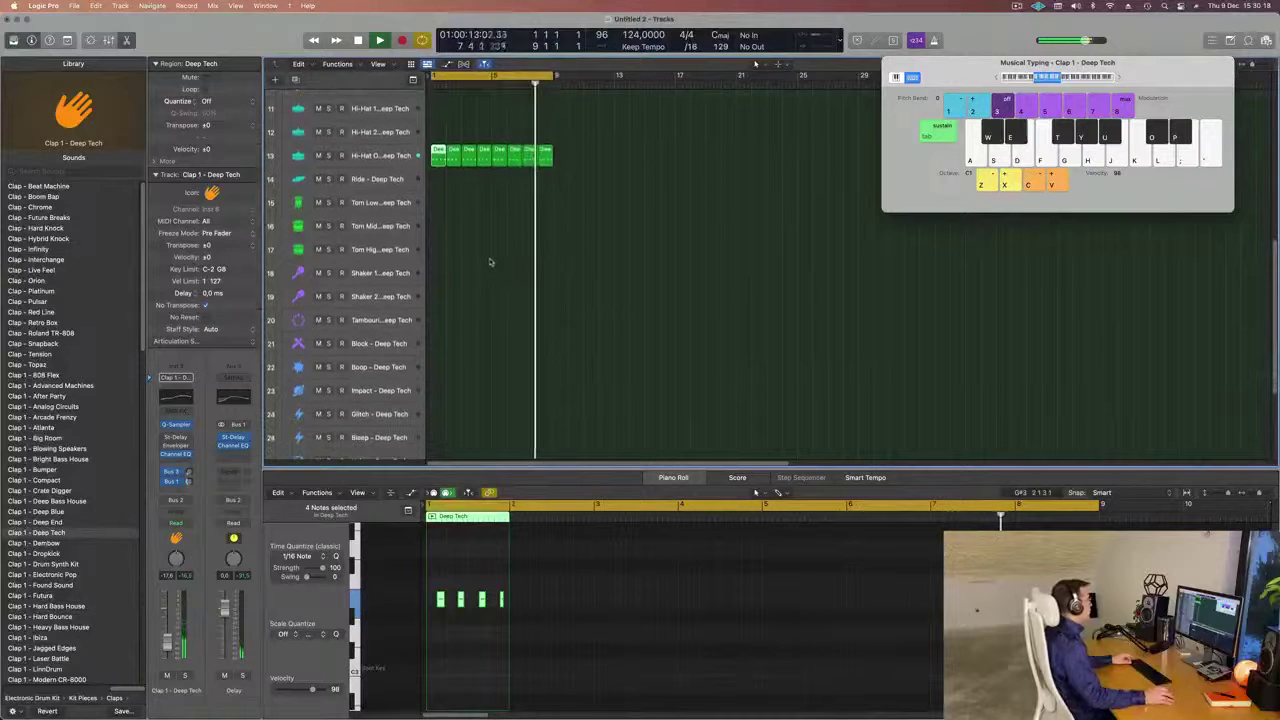
scroll(491, 262, "up", 1)
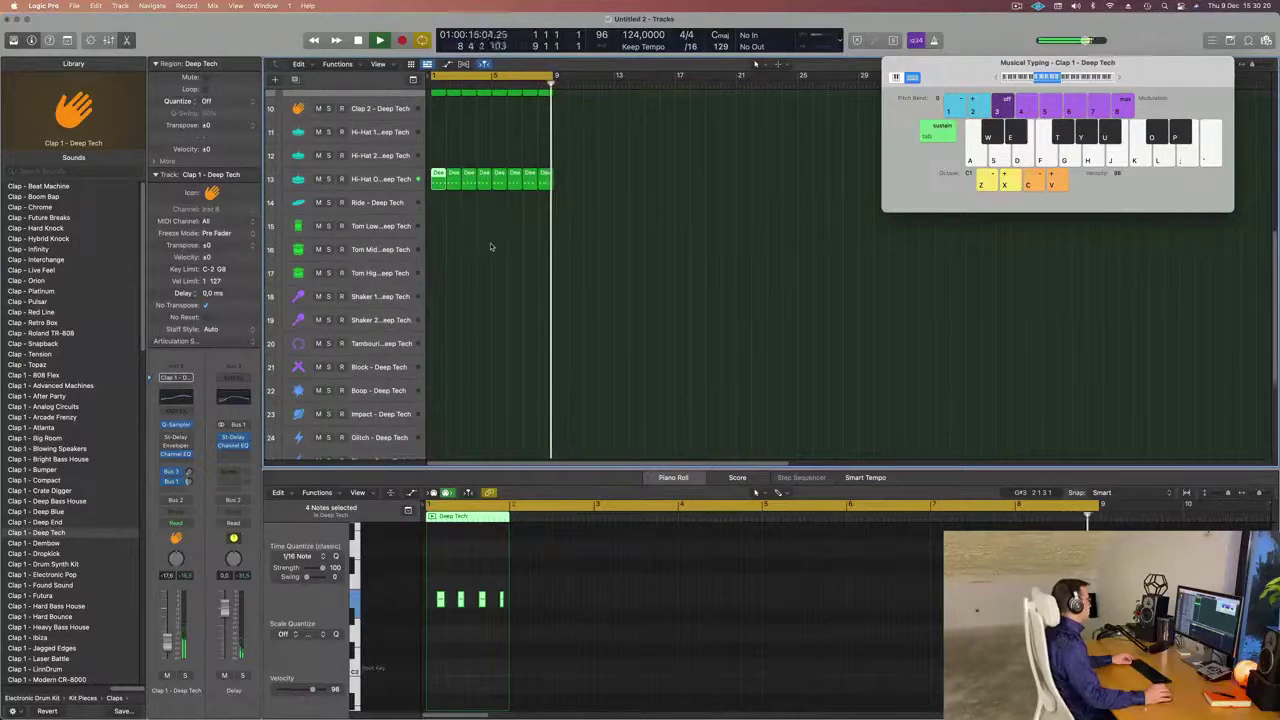
scroll(490, 237, "up", 3)
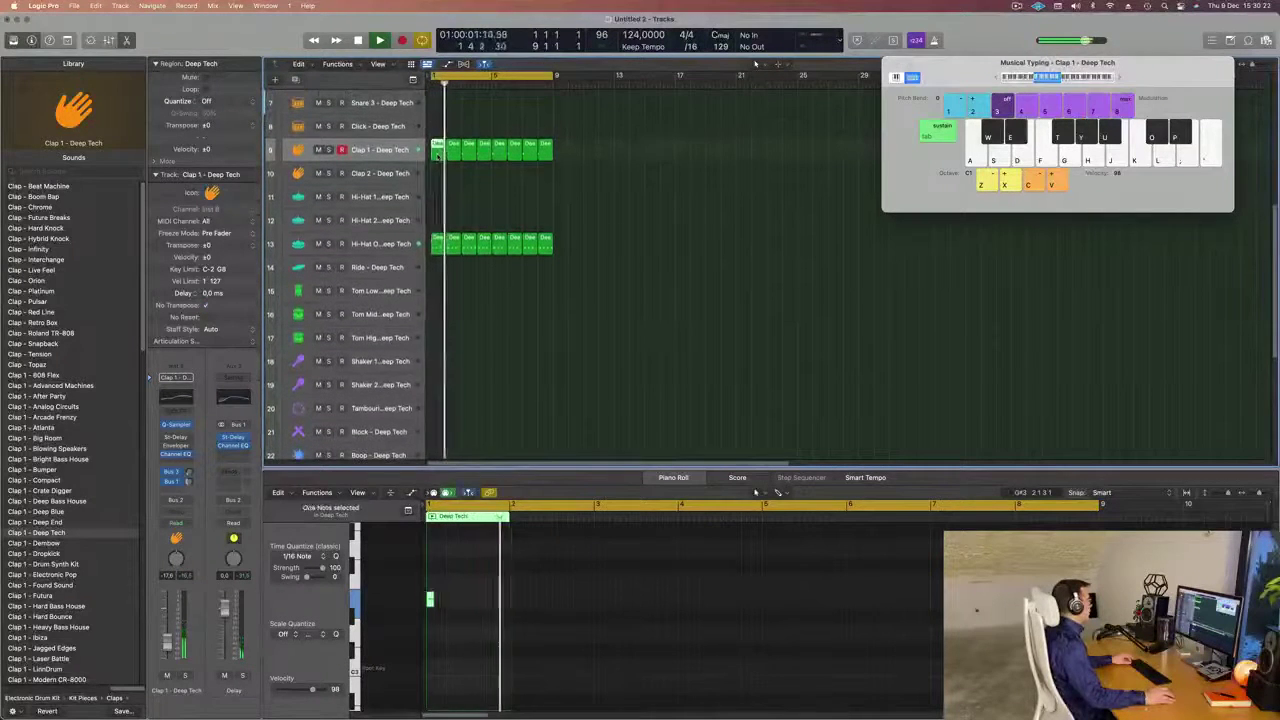
key("space")
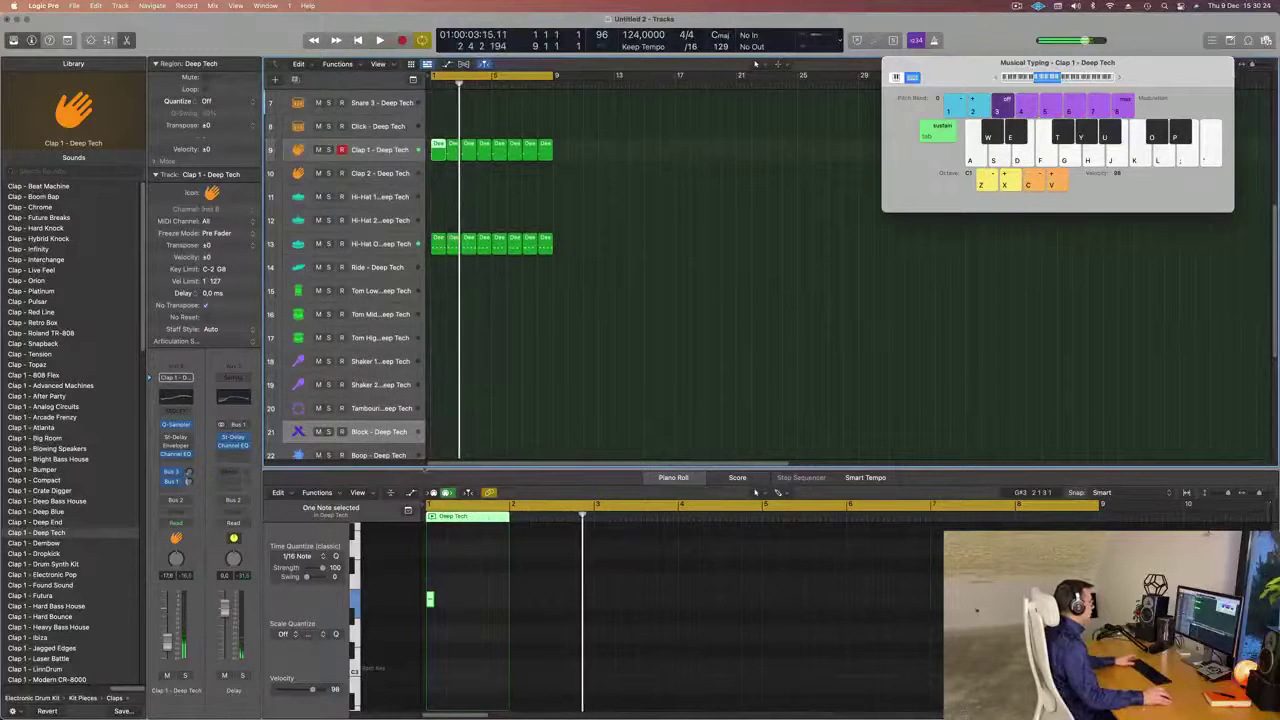
left_click_drag(436, 291, 438, 435)
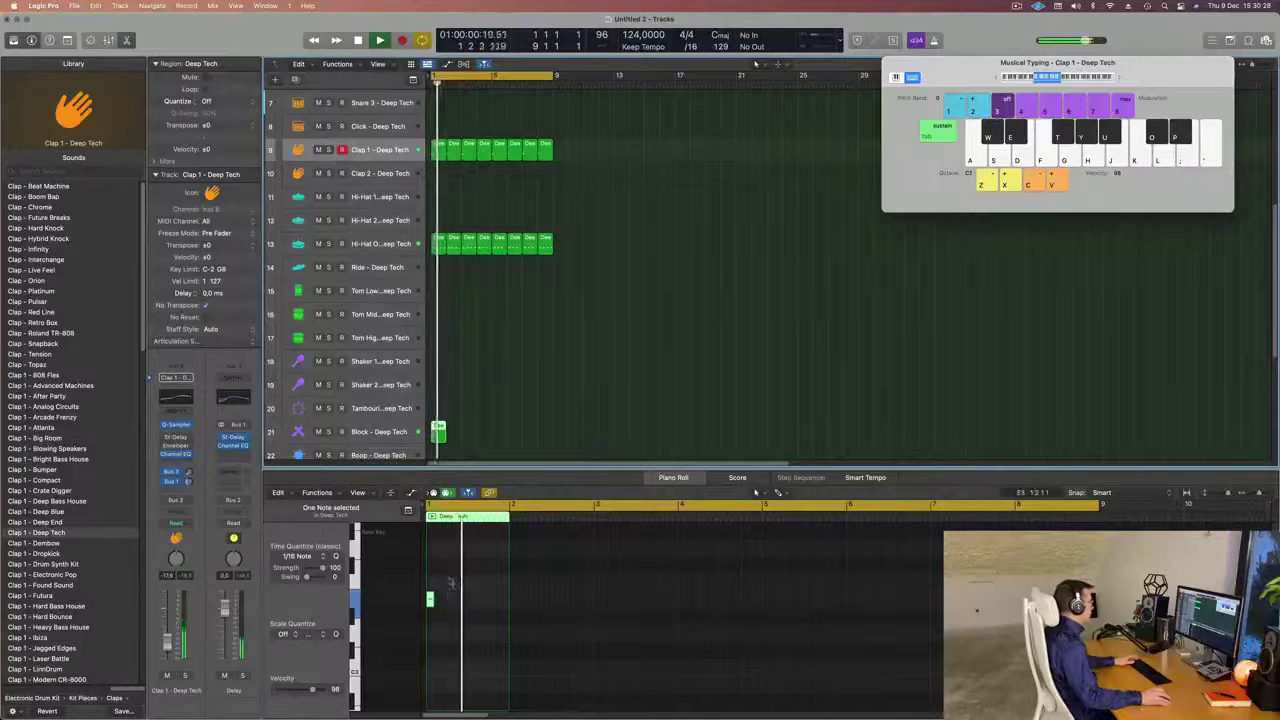
Select the Block track and move its single note from bar 1's first beat to just after beat 2, auditioning the loop.
left_click_drag(451, 582, 416, 628)
key("space")
key("space")
left_click(397, 437)
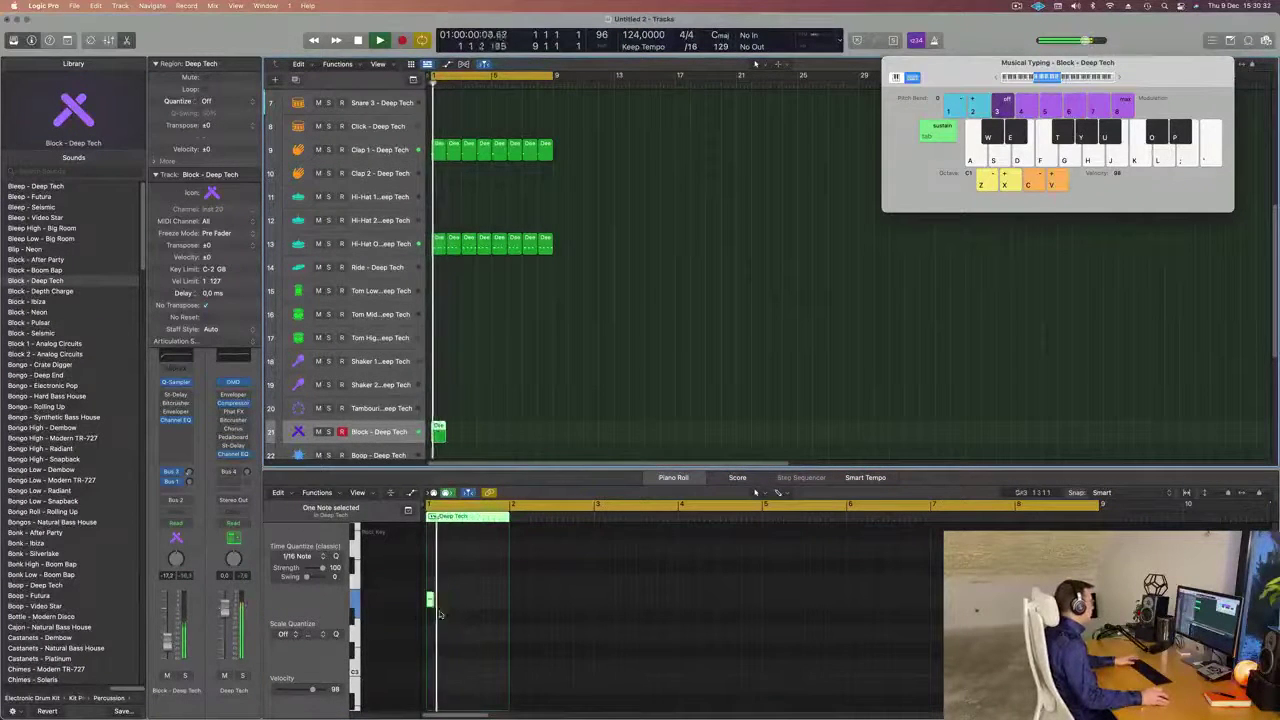
key("Tab")
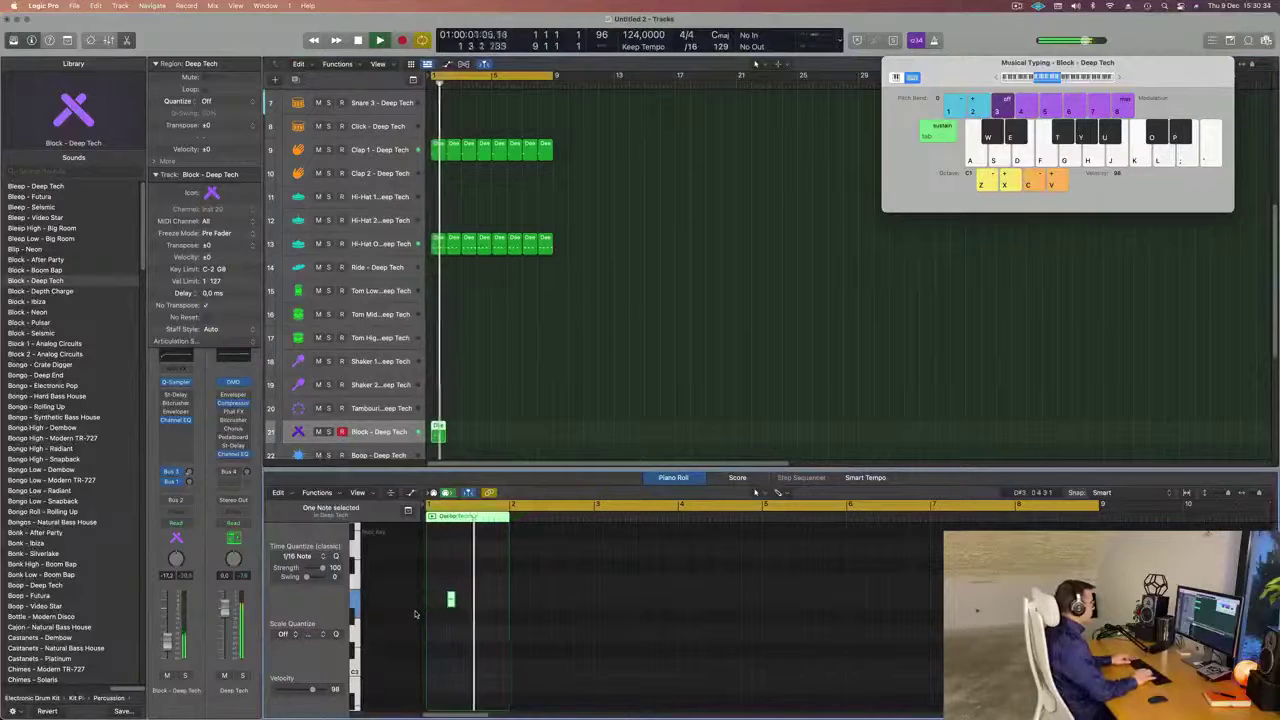
key("space")
key("space")
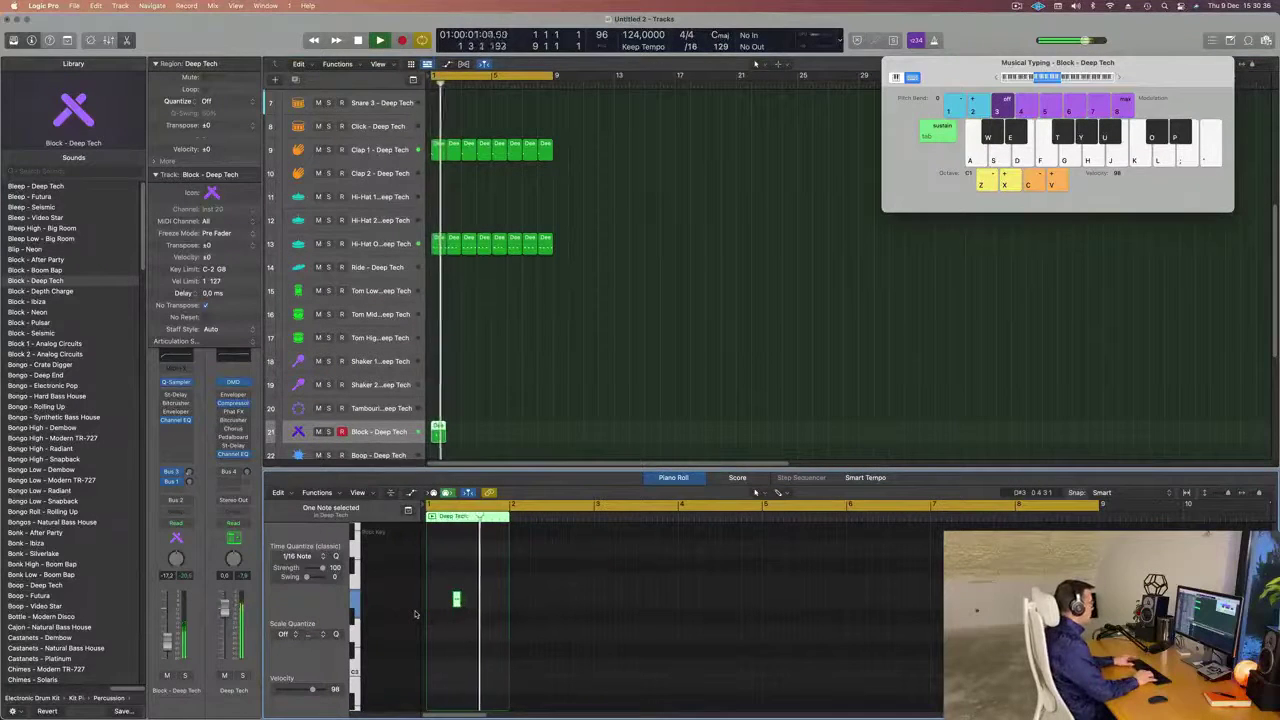
scroll(500, 610, "up", 3)
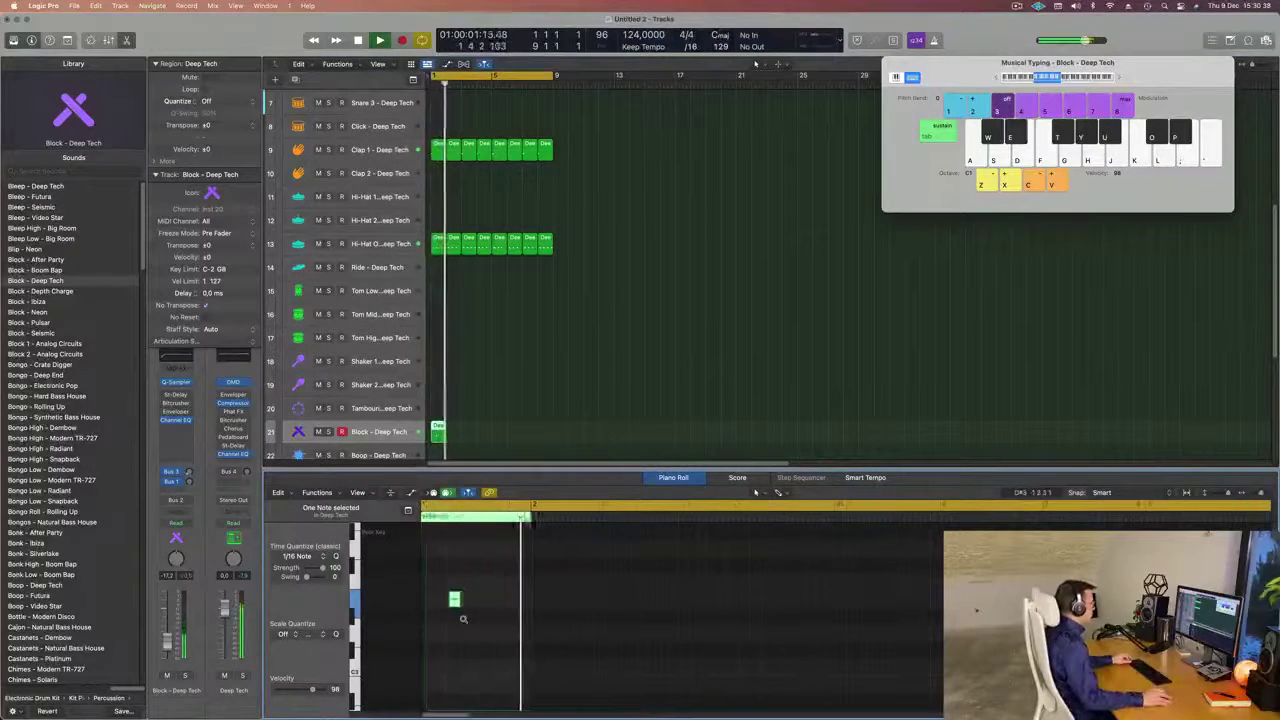
key("super+space")
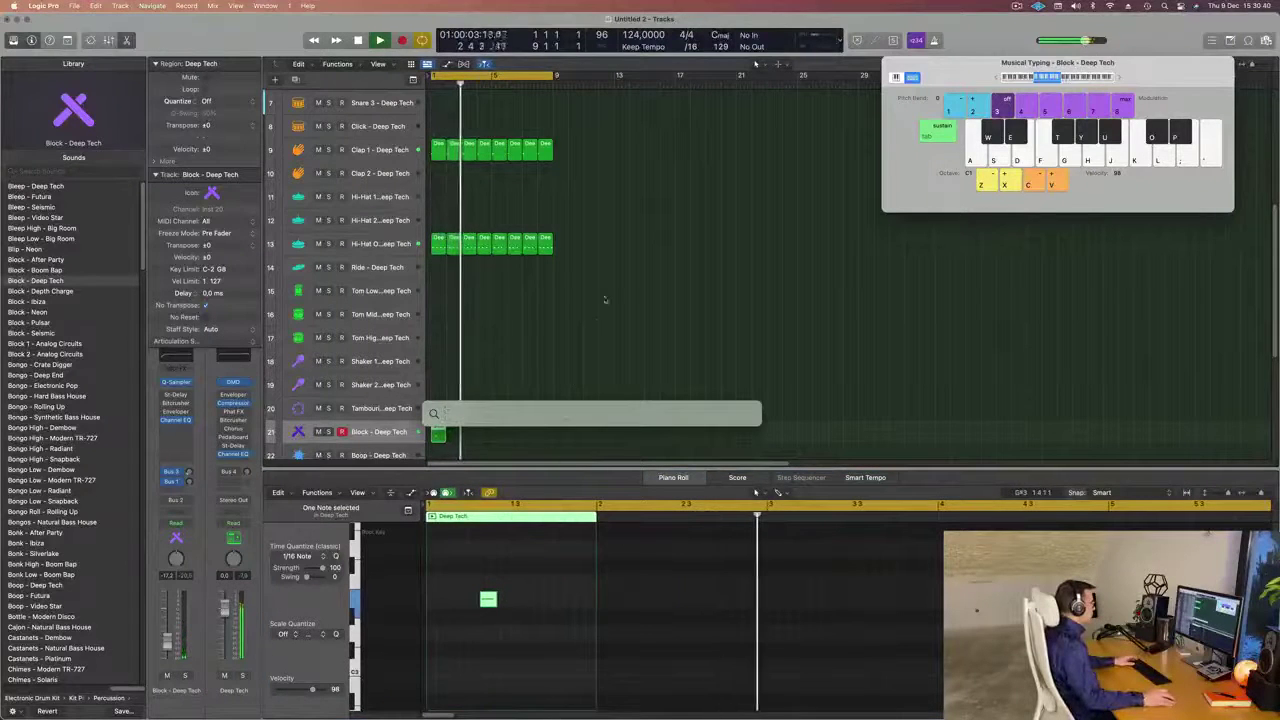
left_click(468, 428)
left_click(447, 431)
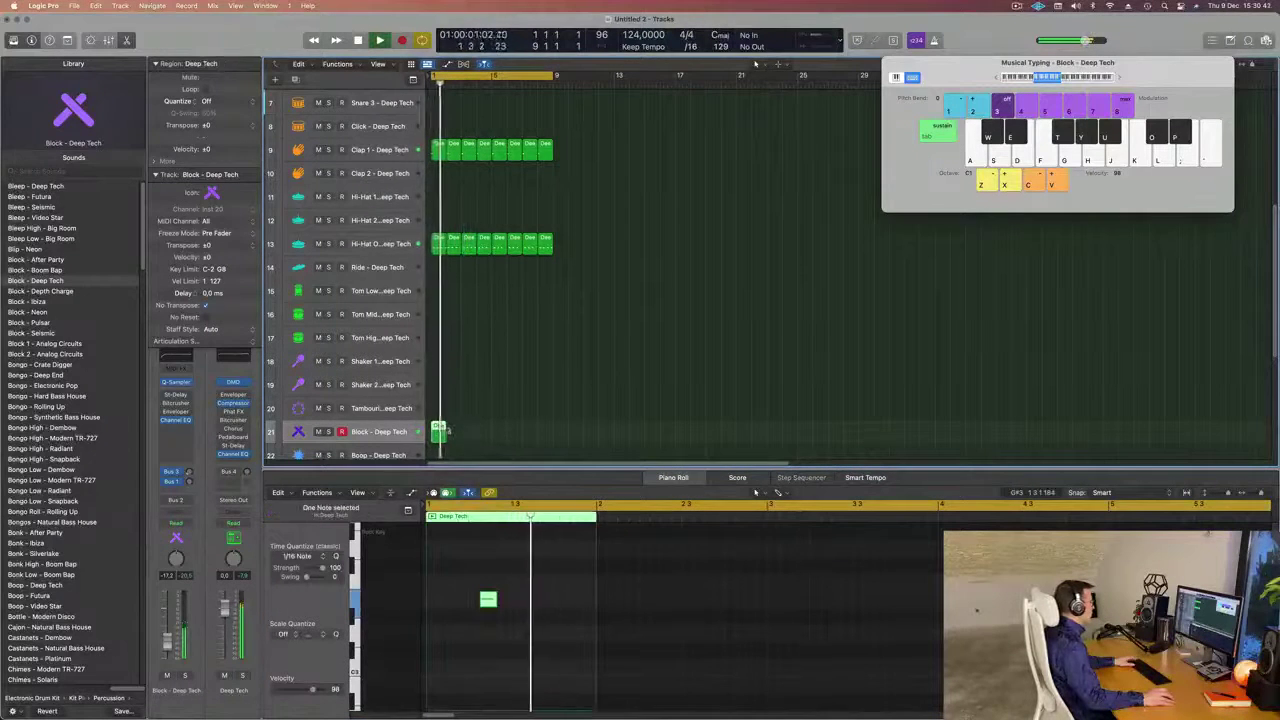
Duplicate the Block note slightly later within bar 1 and play the loop from the start.
left_click_drag(487, 600, 524, 600)
scroll(523, 622, "down", 4)
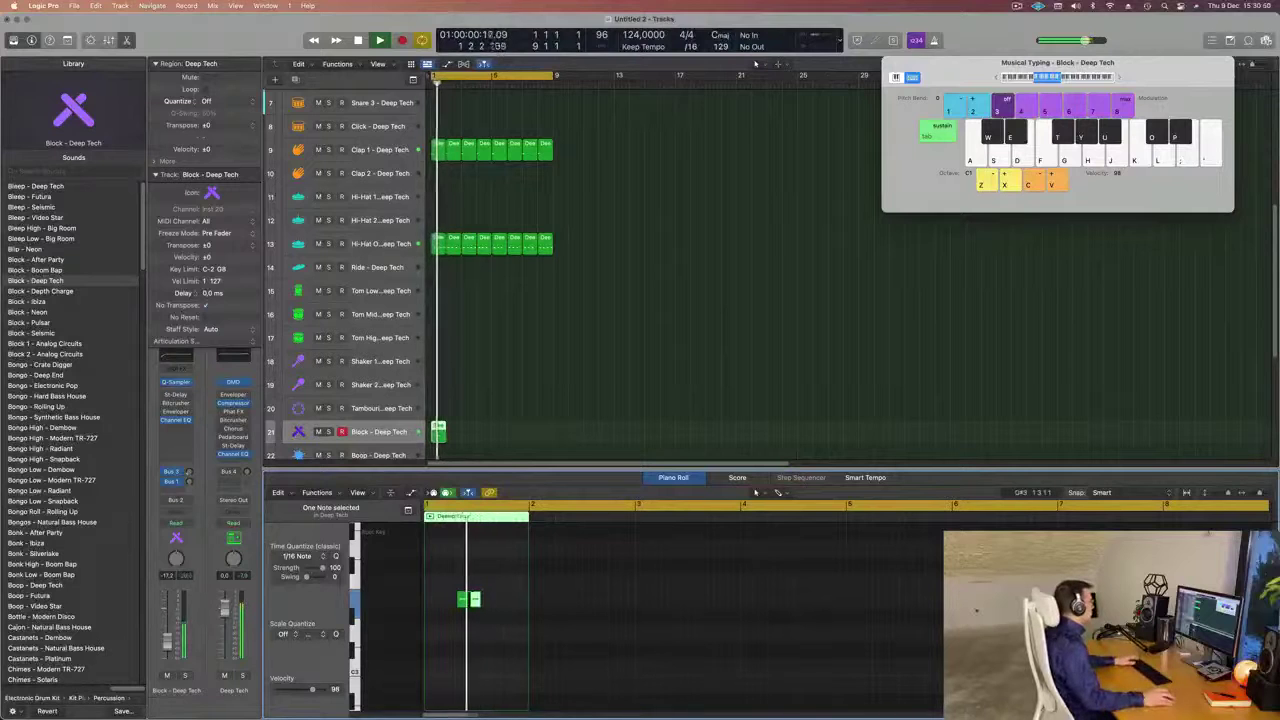
left_click(388, 441)
key("space")
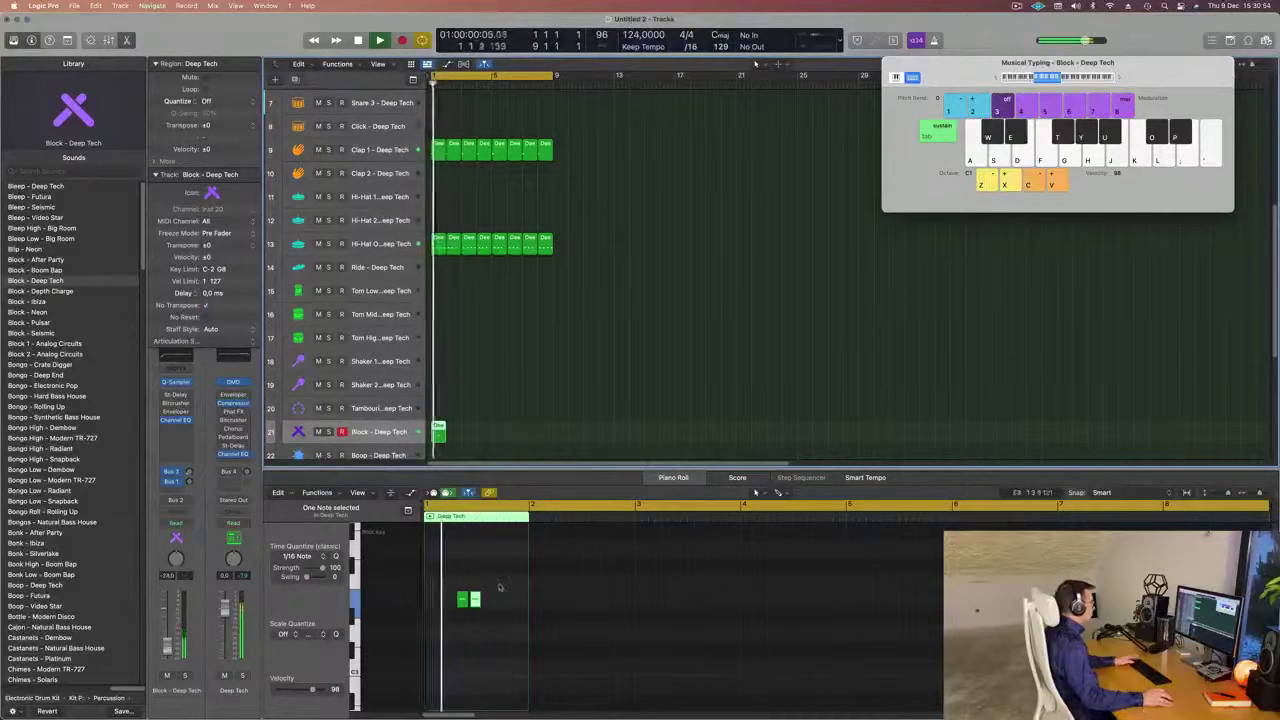
Transpose both Block notes together and set the Block track volume to about -19.5 dB while auditioning the loop.
left_click_drag(500, 587, 448, 604)
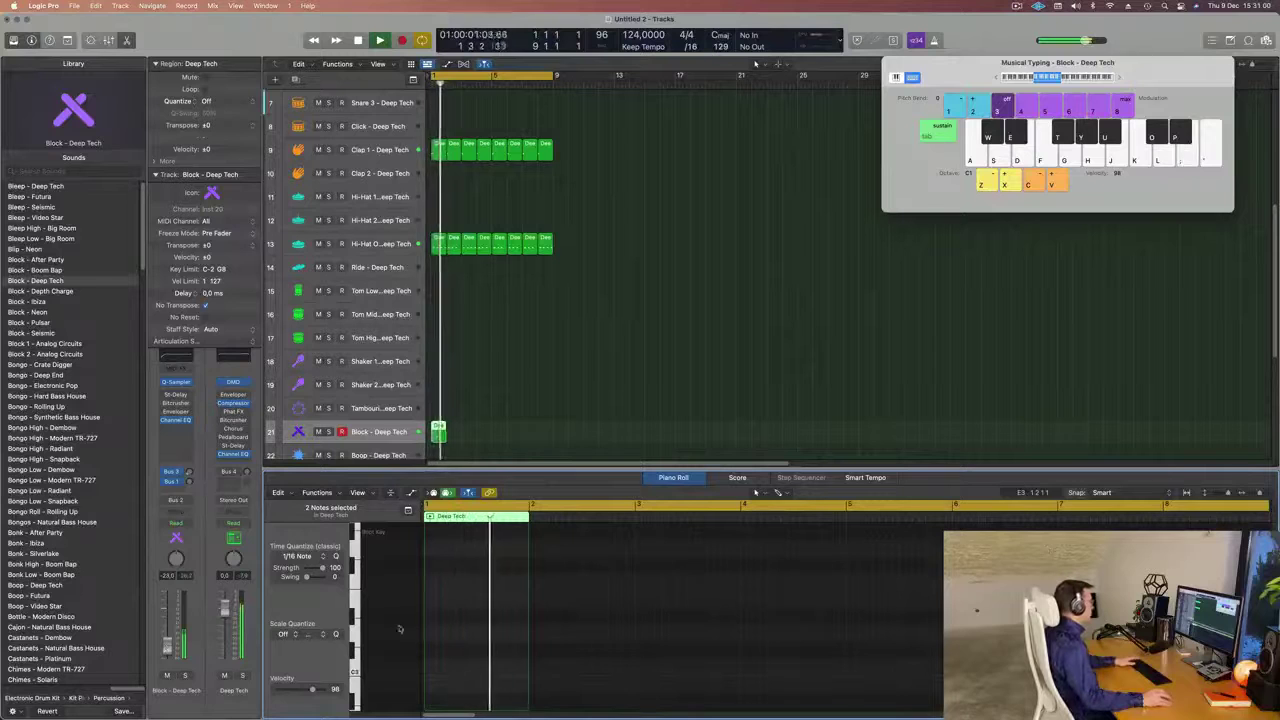
scroll(461, 623, "down", 5)
left_click_drag(491, 613, 458, 659)
key("space")
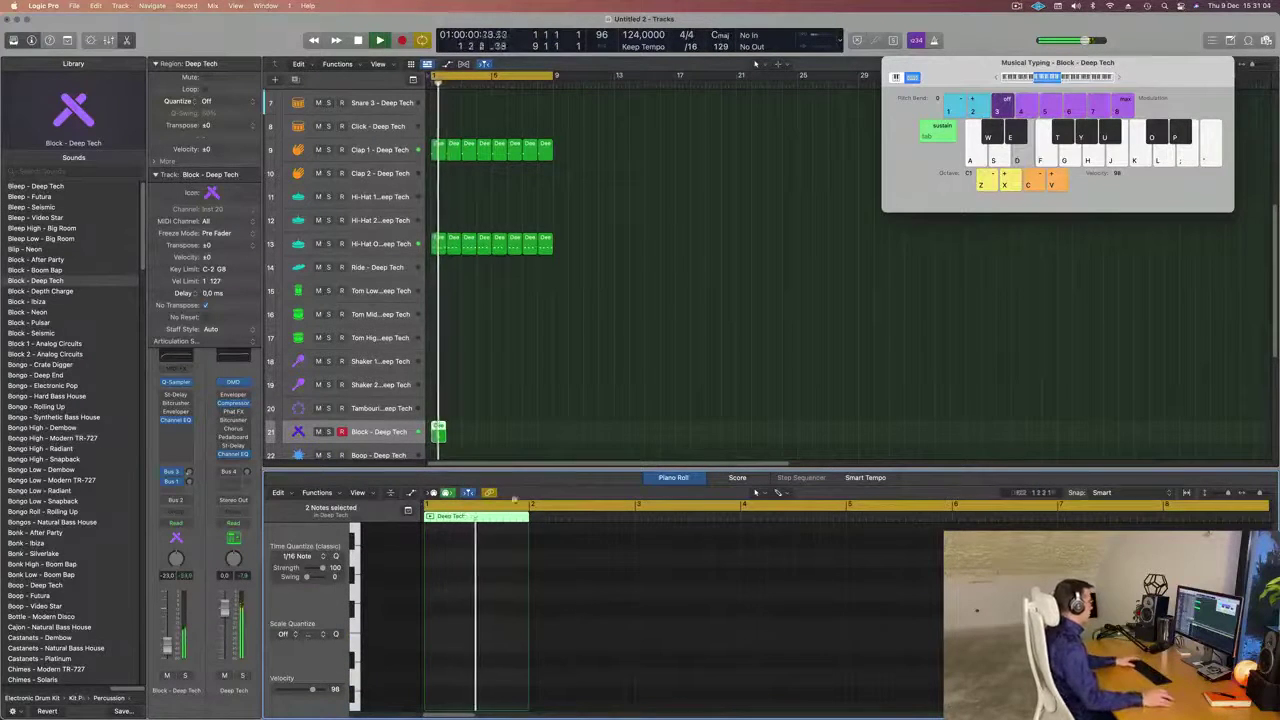
key("Return")
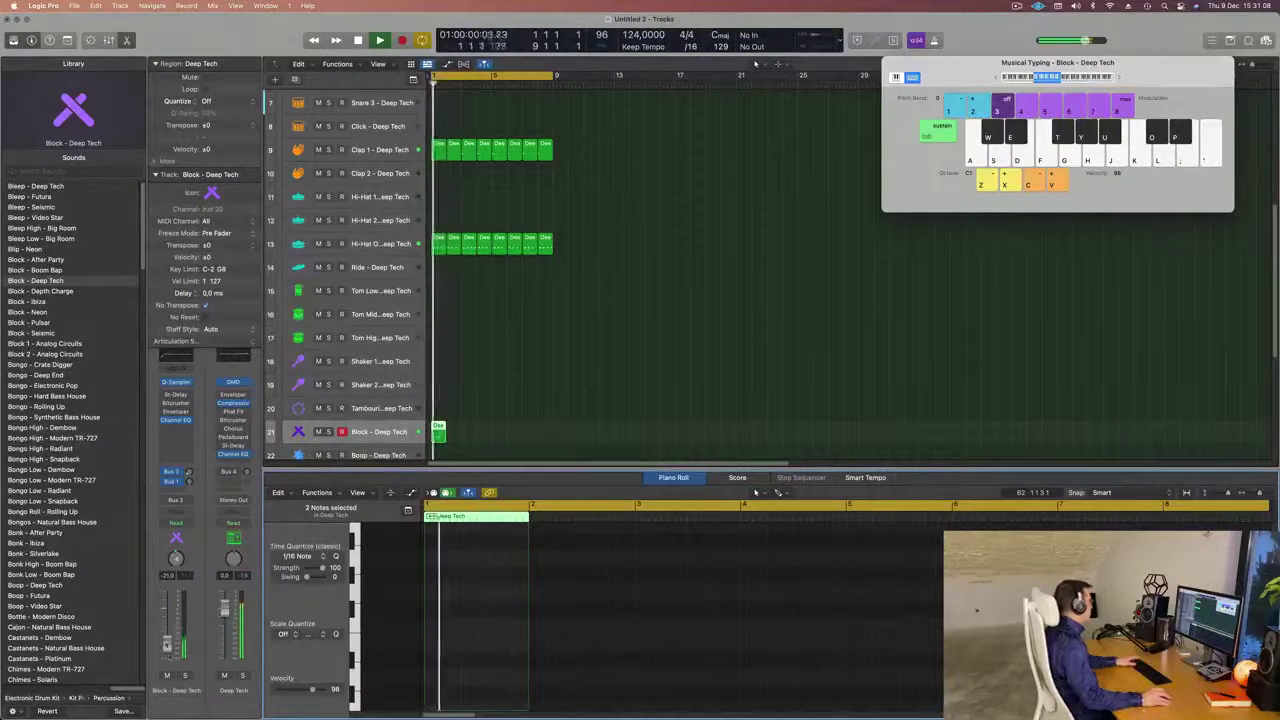
Repeat the one-bar Block region seven times so the pattern fills all eight bars.
left_click_drag(498, 412, 434, 438)
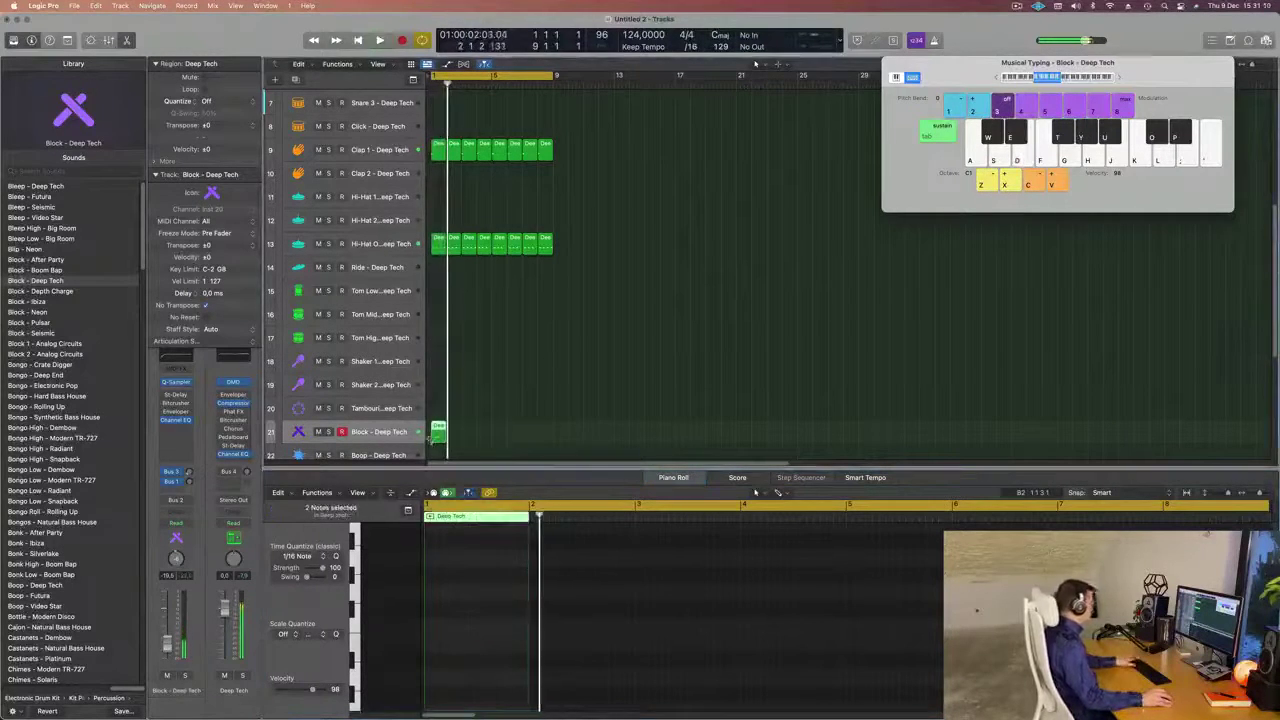
key("super+r")
key("super+r")
key("super+r")
key("super+r")
key("super+r")
key("super+r")
key("super+r")
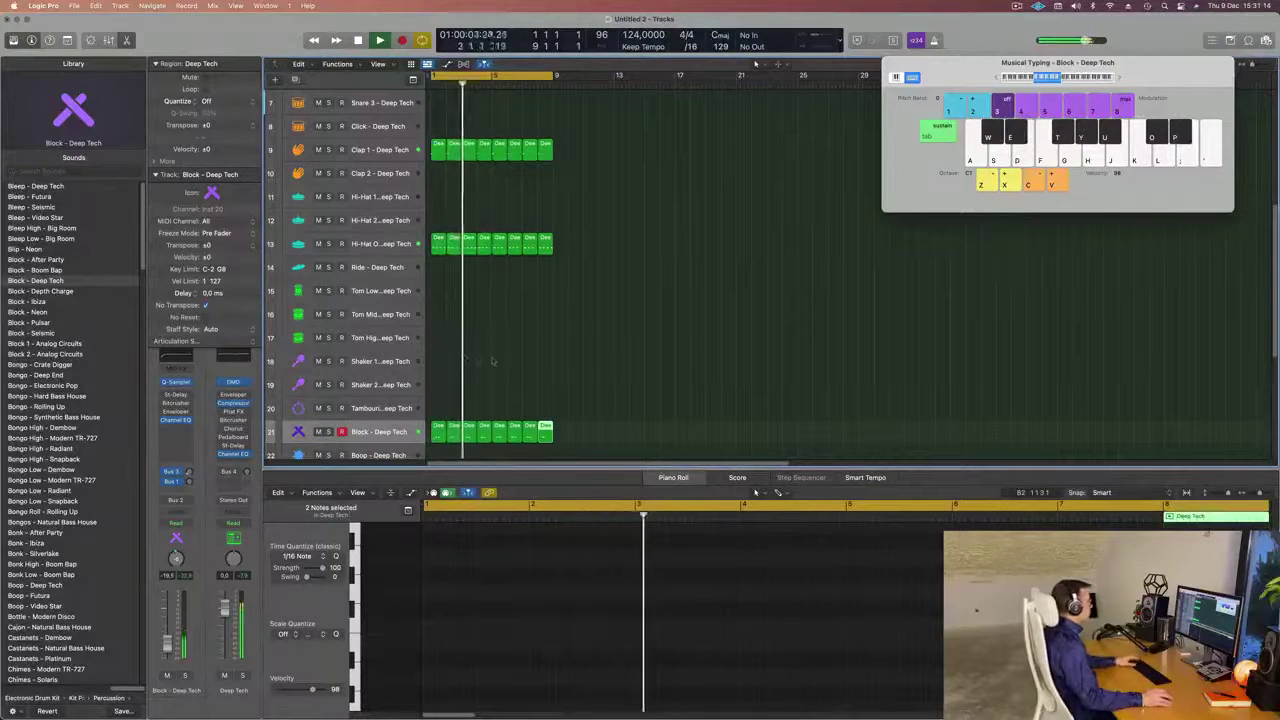
Copy the first open Hi-Hat region to bar 1 of the Shaker 2 track and stop playback.
scroll(483, 372, "up", 4)
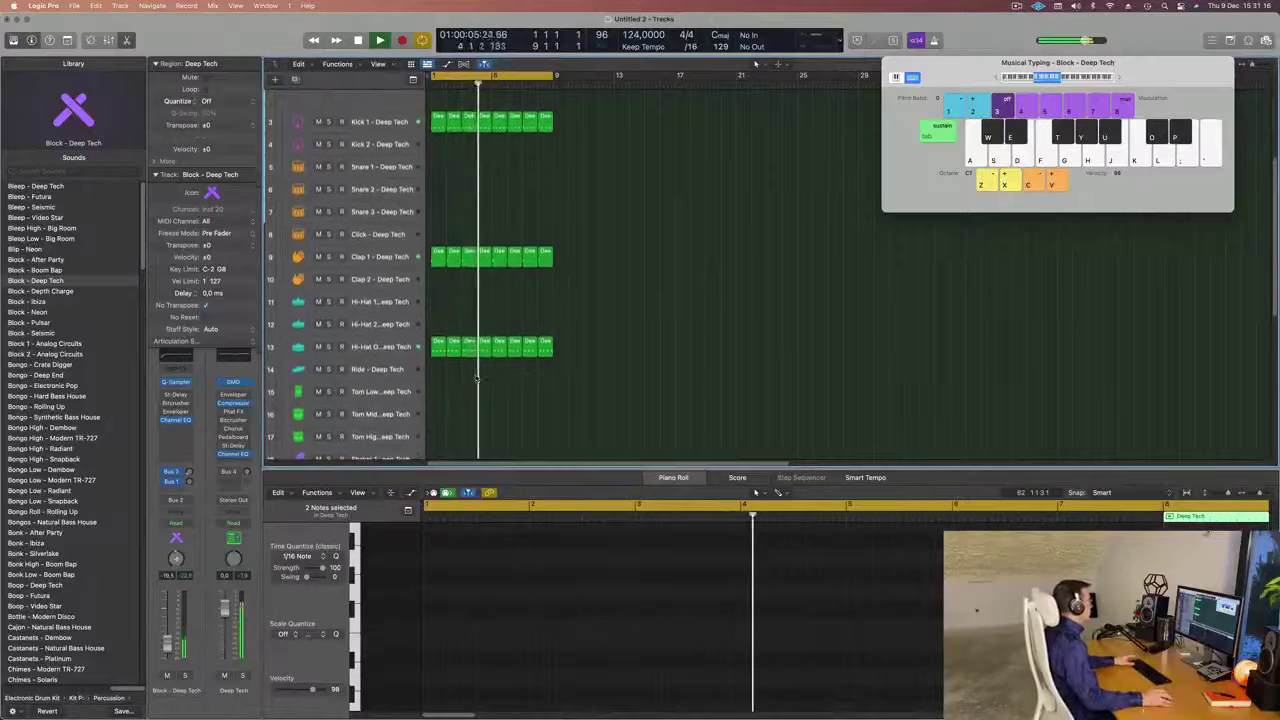
scroll(470, 340, "down", 5)
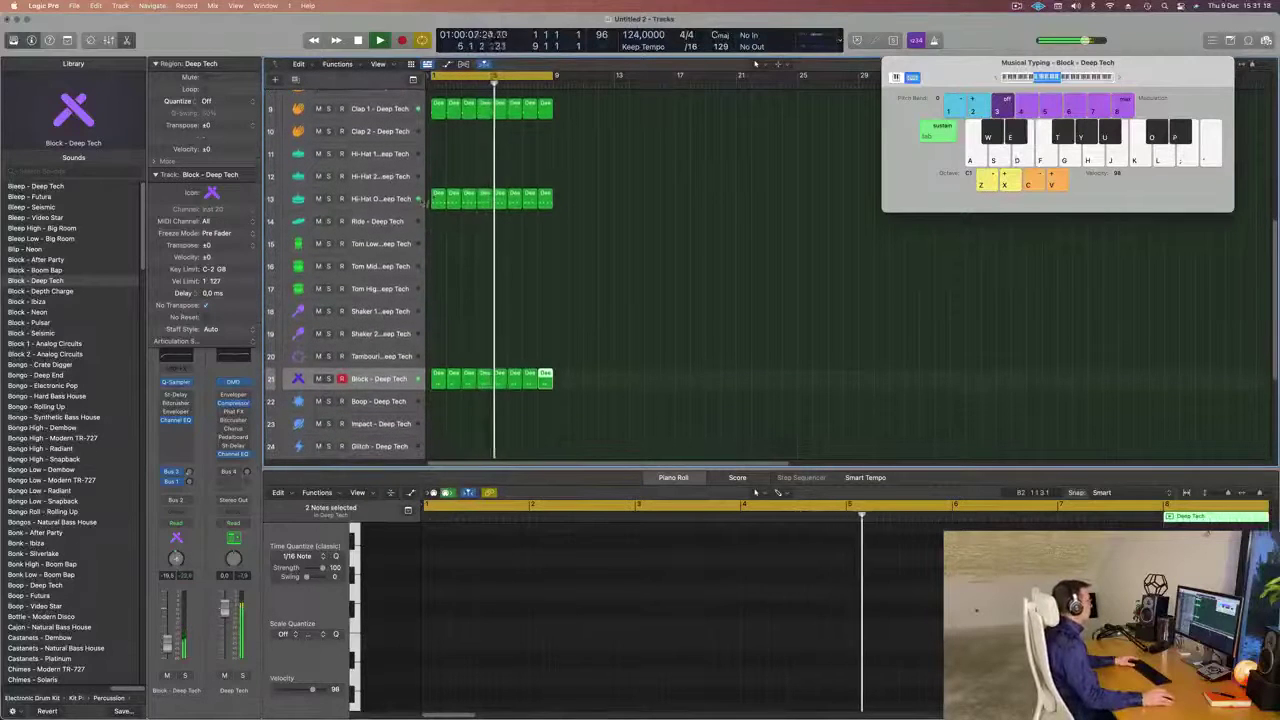
left_click_drag(440, 198, 436, 337)
key("space")
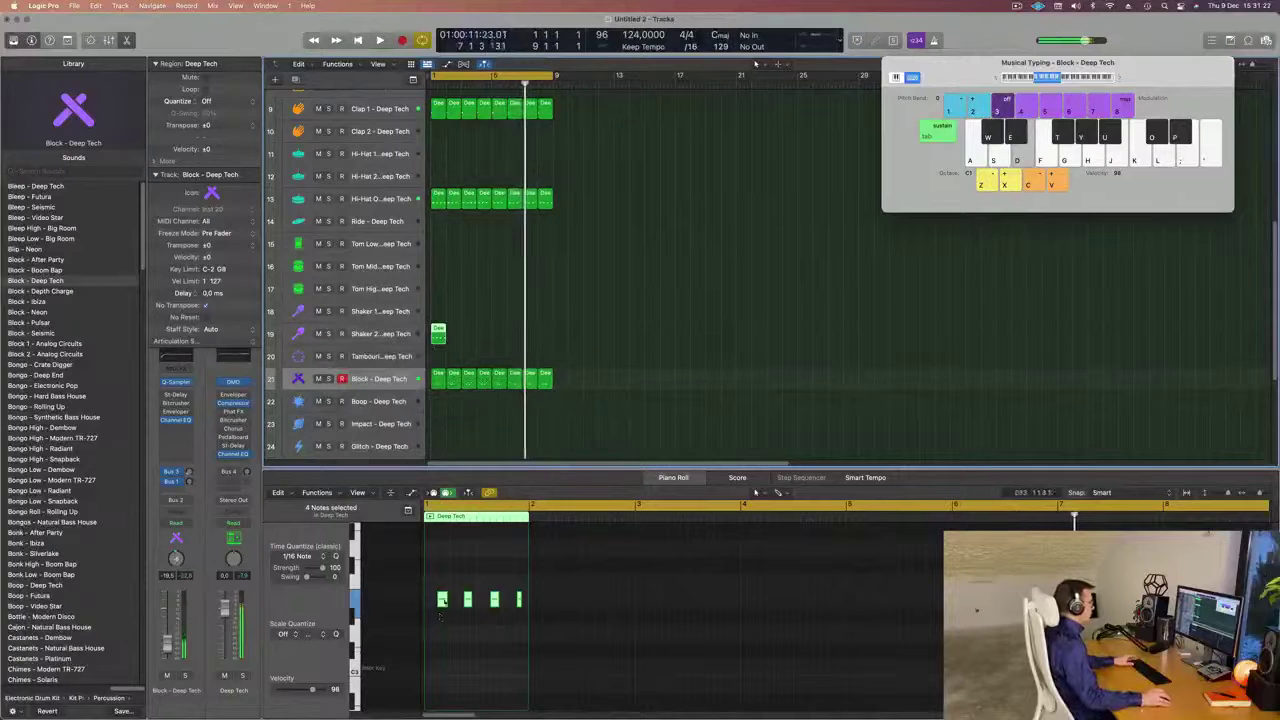
Shorten and copy the four notes in the Shaker 2 region to fill the bar with sixteen sixteenth-note hits.
left_click_drag(438, 583, 535, 630)
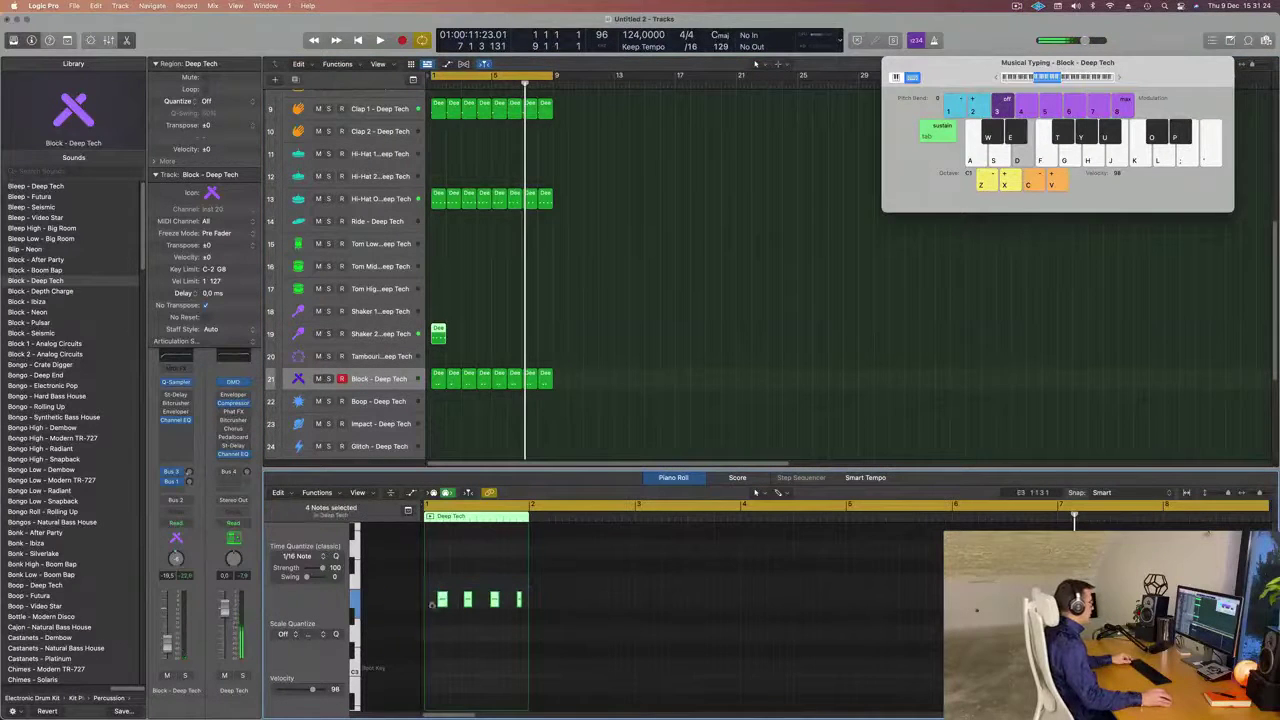
key("z")
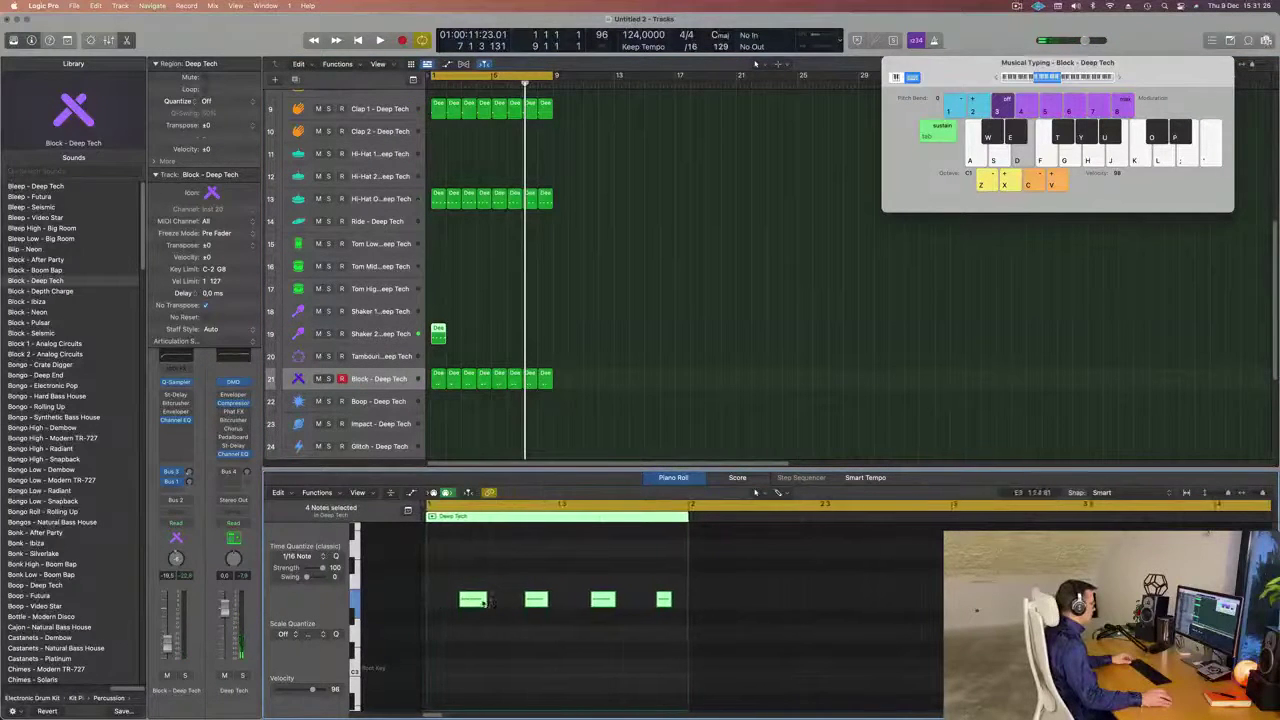
mouse_move(486, 600)
left_mouse_down()
mouse_move(434, 607)
mouse_move(483, 610)
mouse_move(499, 588)
left_mouse_up()
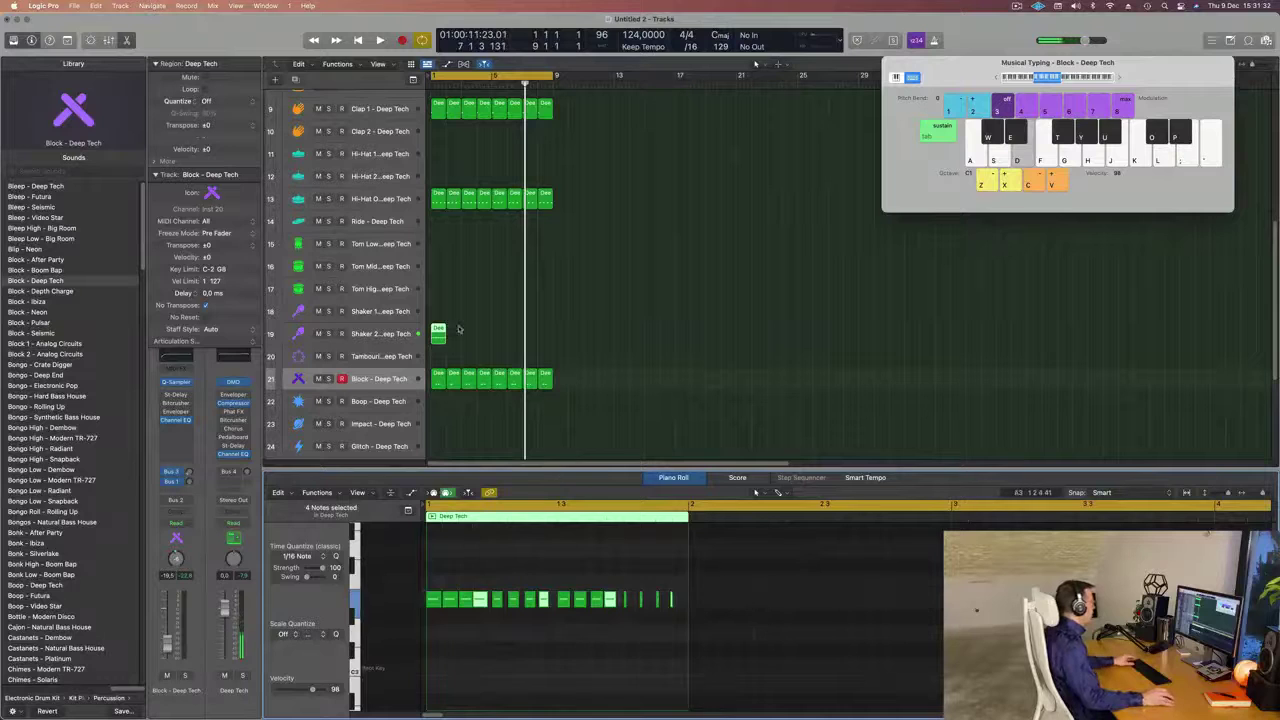
Repeat the one-bar Shaker 2 region seven times to fill all eight bars and play the loop.
key("super+r")
key("super+r")
key("super+r")
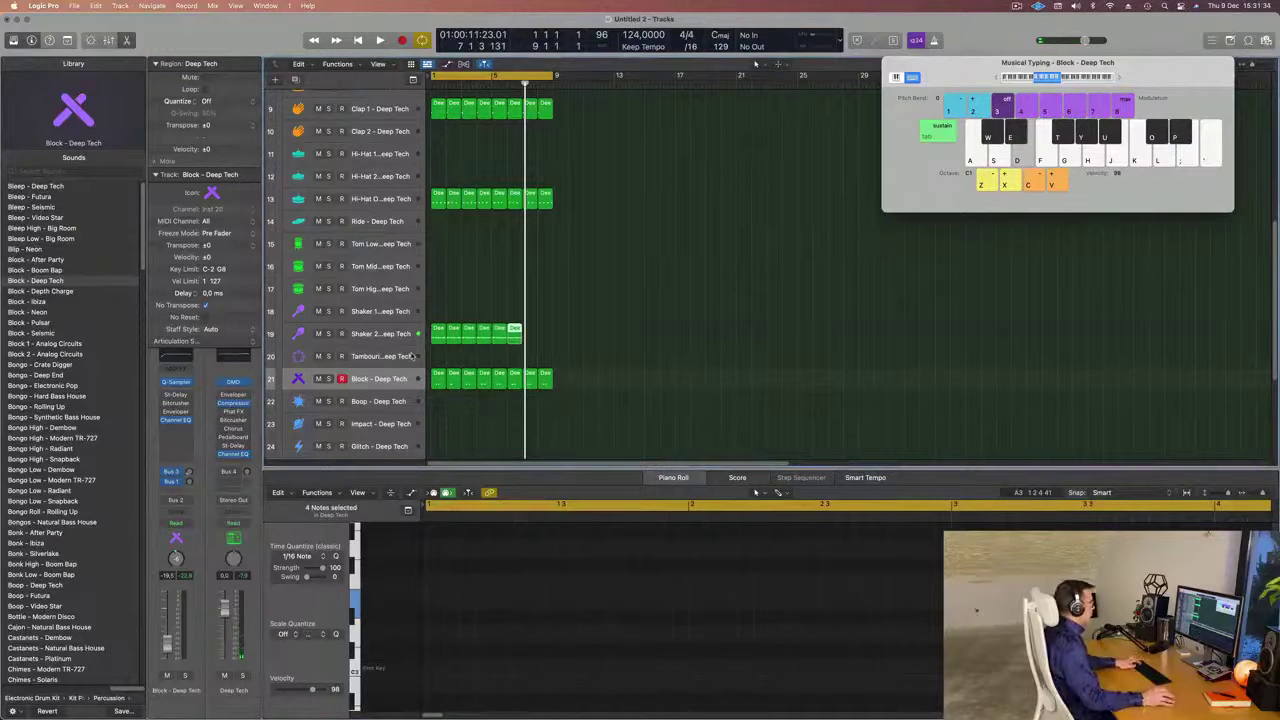
key("space")
Select the Shaker 2 track and lower its volume to about -22 dB while the loop plays.
left_click(394, 336)
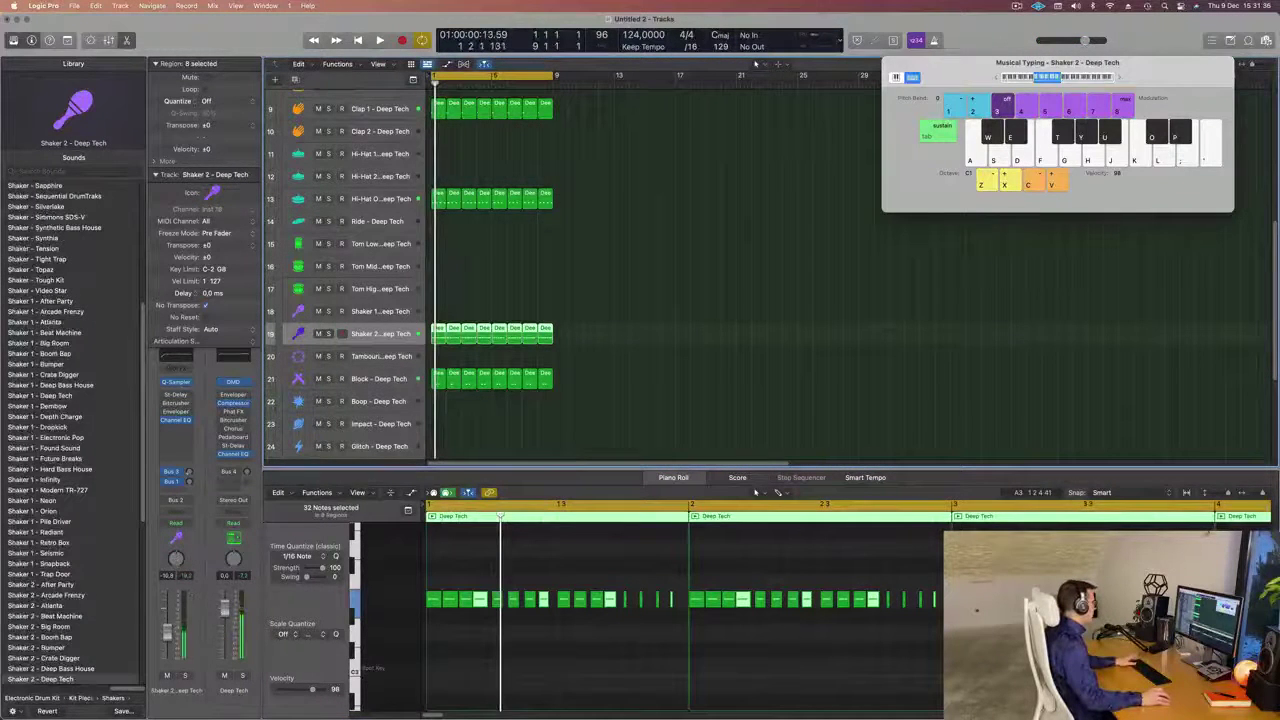
key("space")
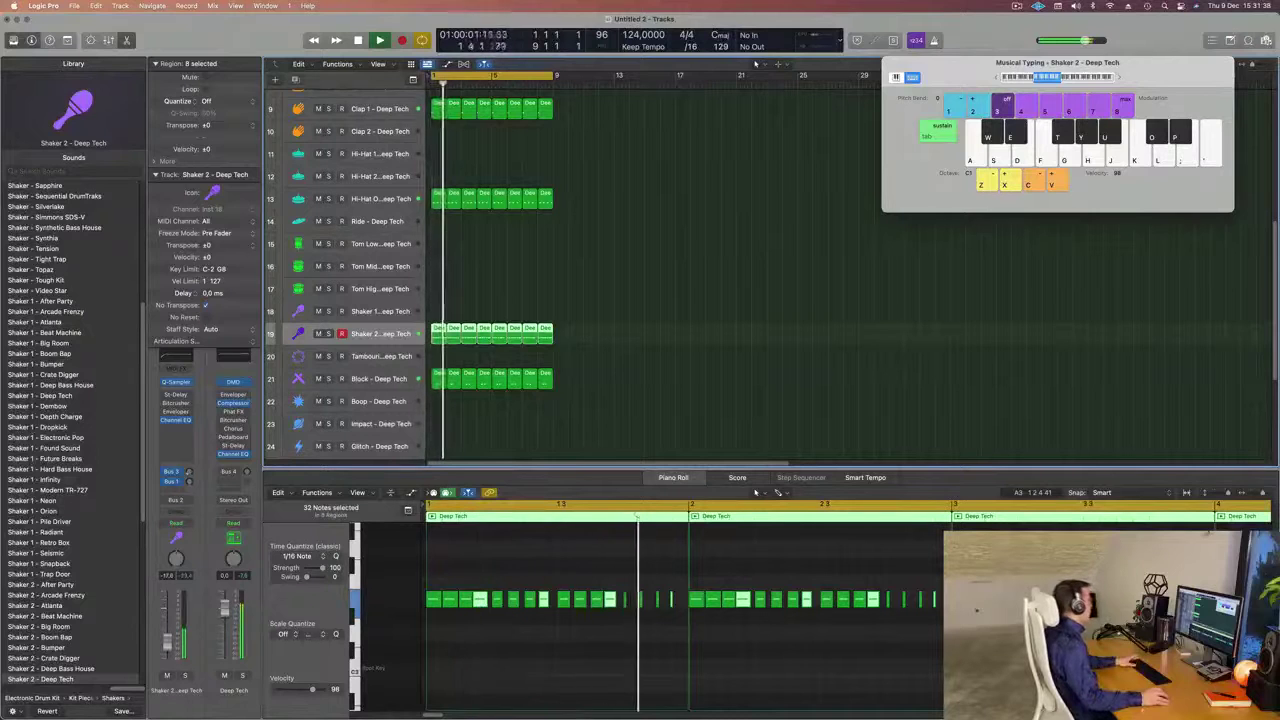
left_click_drag(168, 642, 168, 647)
key("Return")
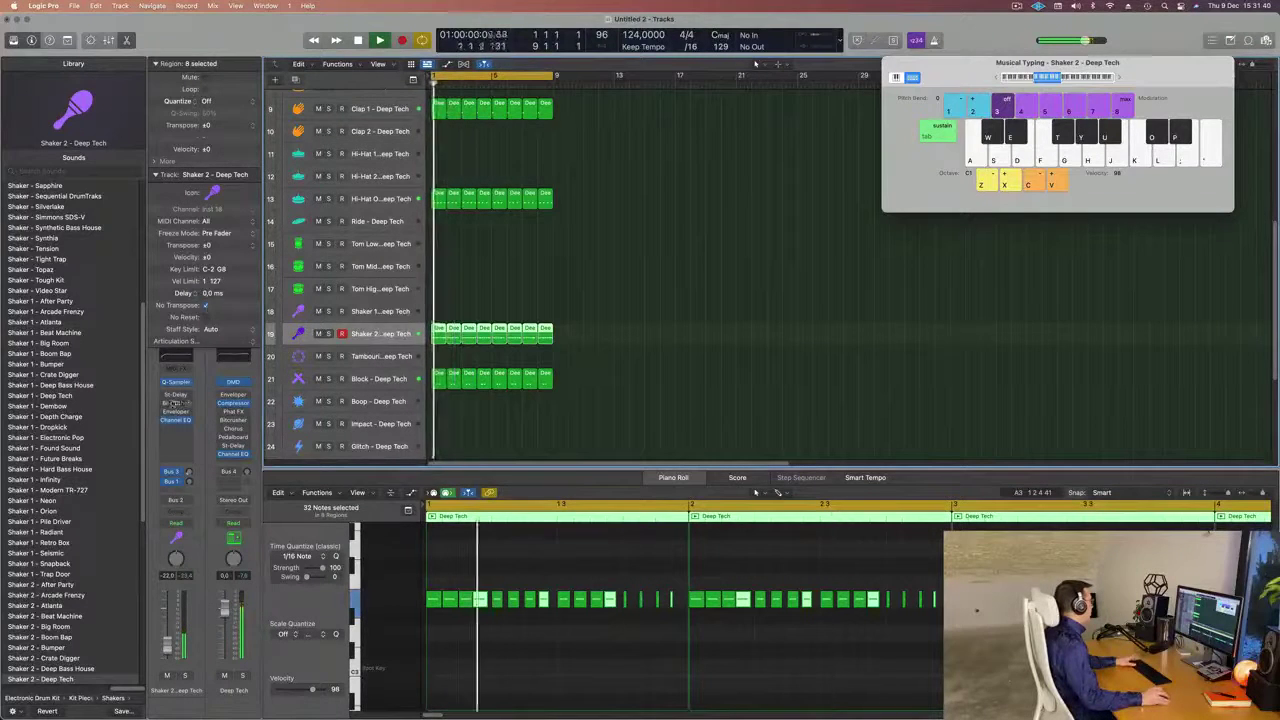
Open the Stereo Delay on Shaker 2 and load the Dual 1/16 Slap preset.
left_click(175, 396)
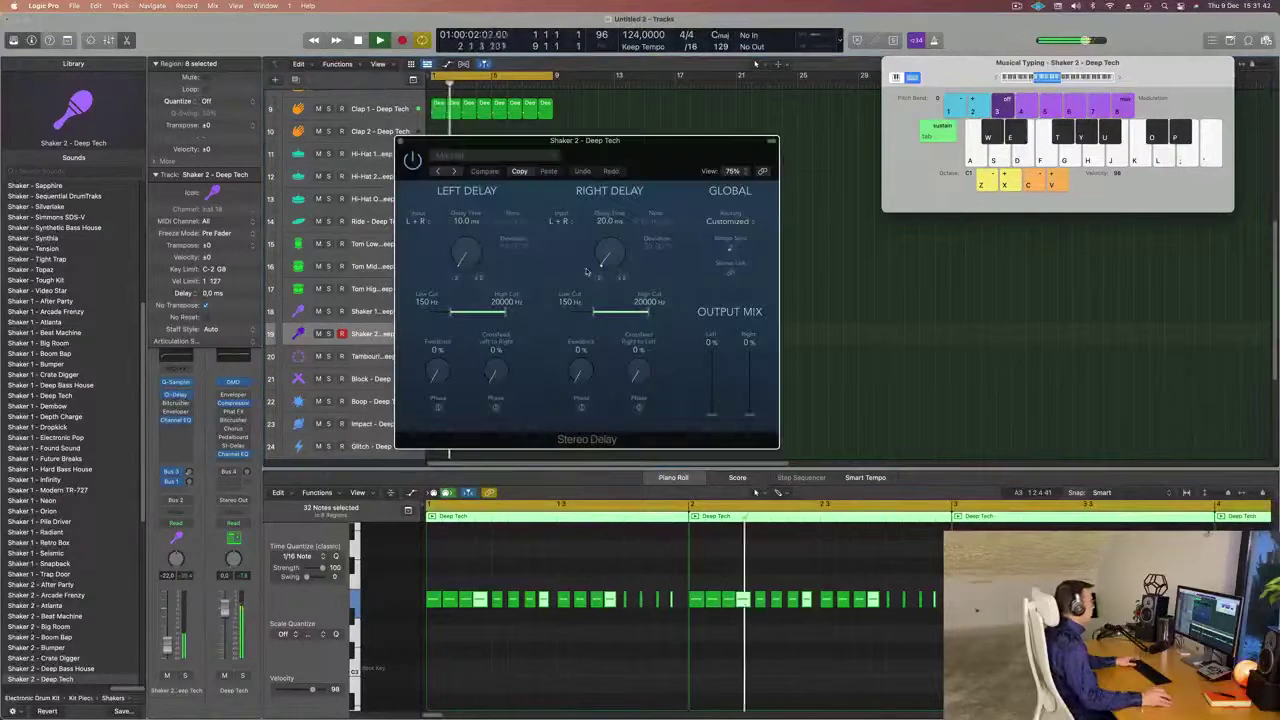
left_click(490, 156)
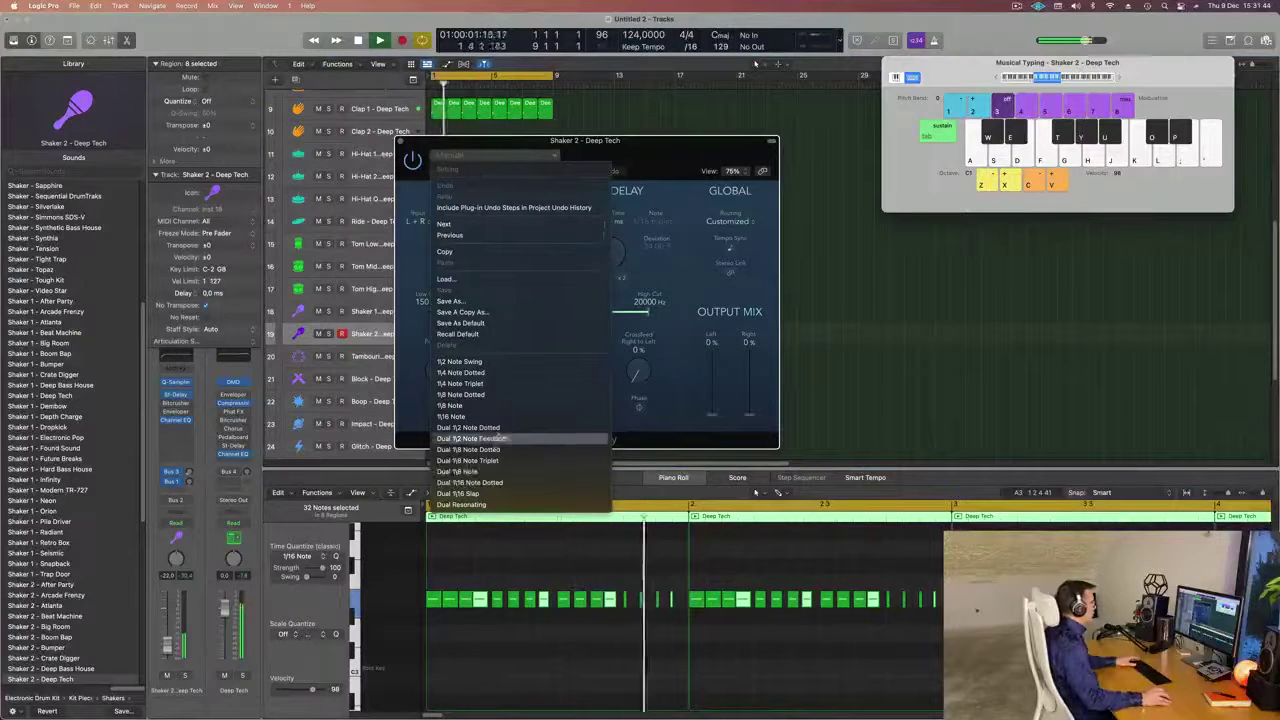
left_click(511, 497)
left_click_drag(623, 140, 618, 209)
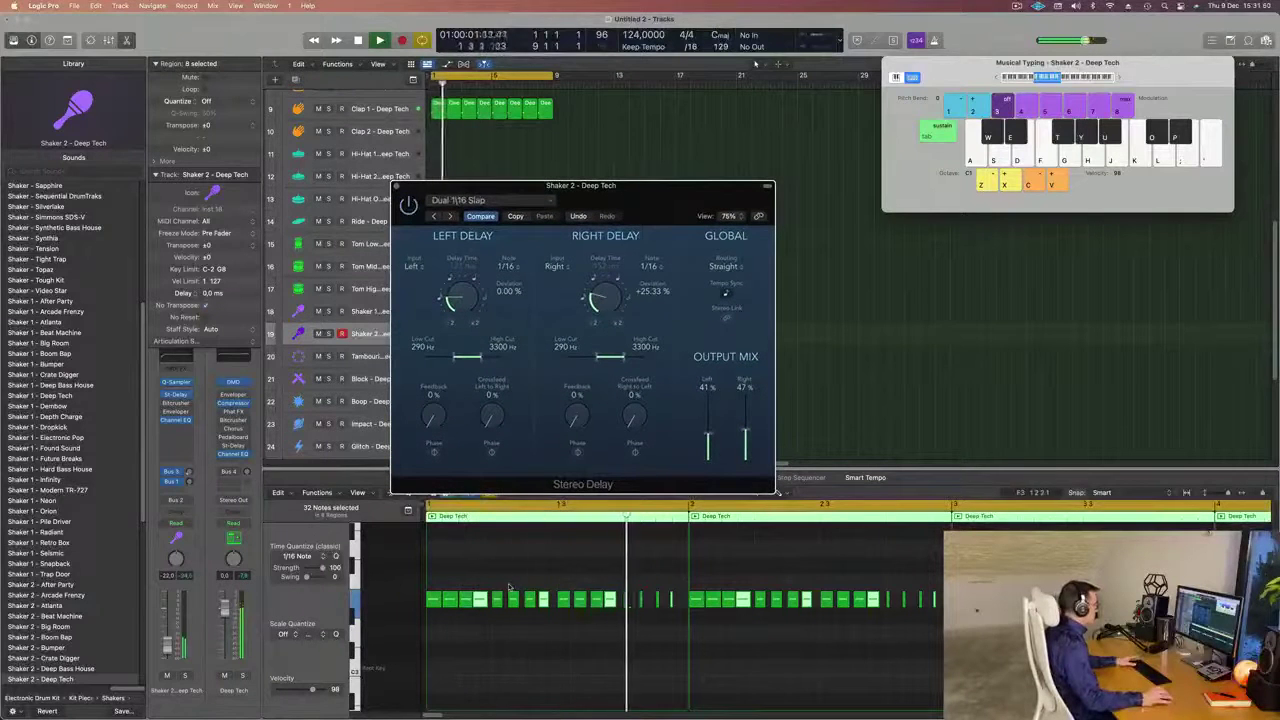
left_click_drag(655, 206, 727, 165)
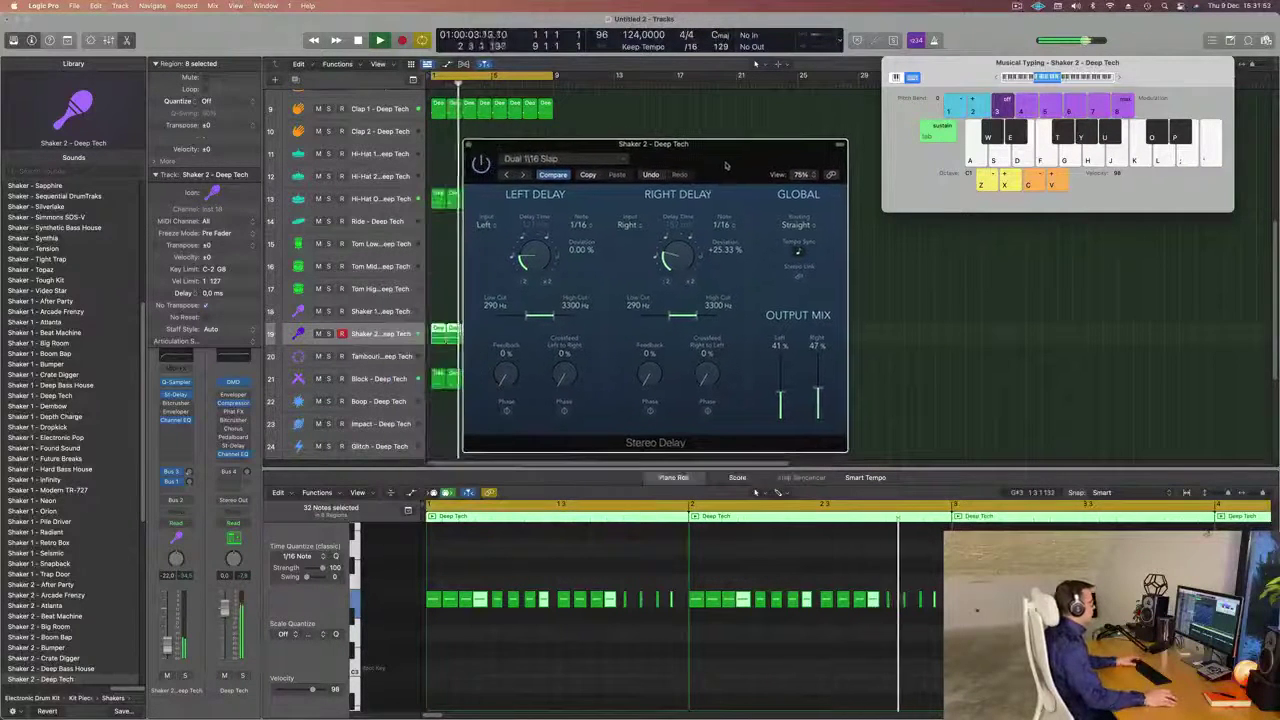
Set the delay to 1/16 with +3.67% left and -1.33% right deviation, and the output mix to 38% left and 39% right.
left_click_drag(537, 257, 552, 218)
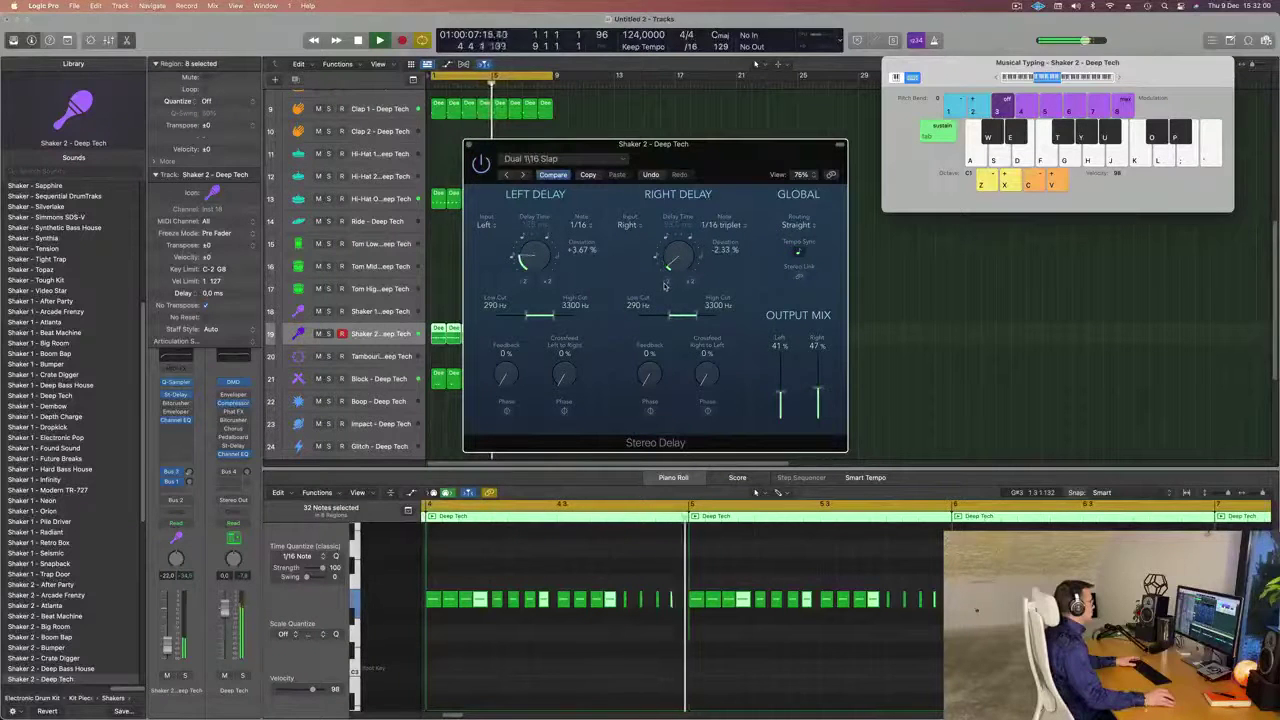
left_click_drag(666, 284, 664, 276)
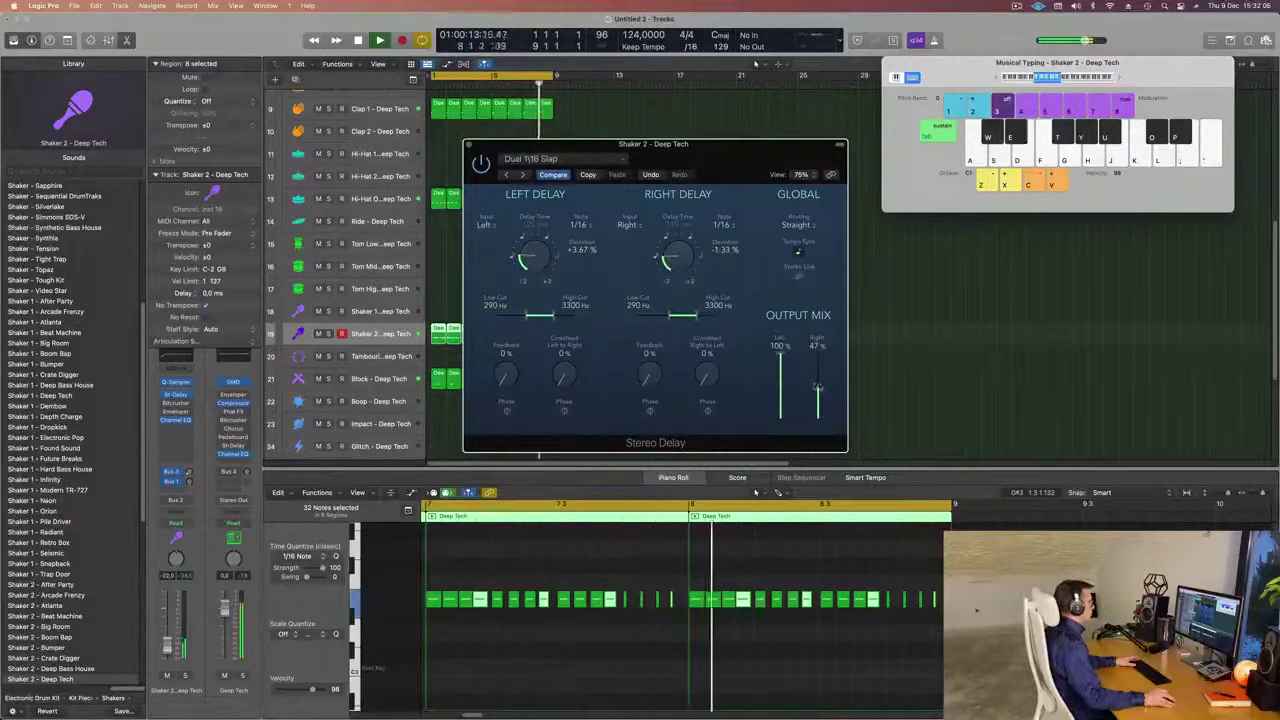
left_click_drag(822, 338, 820, 398)
left_click_drag(781, 355, 785, 398)
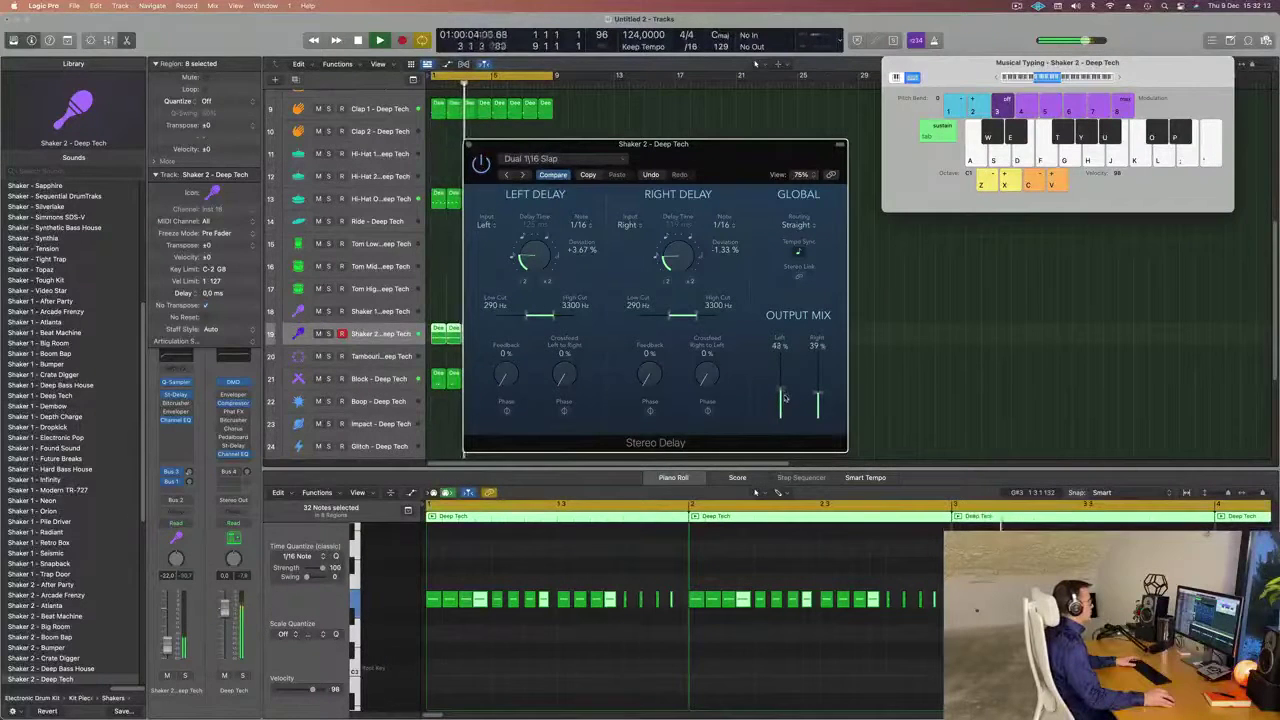
key("space")
left_click_drag(772, 146, 758, 138)
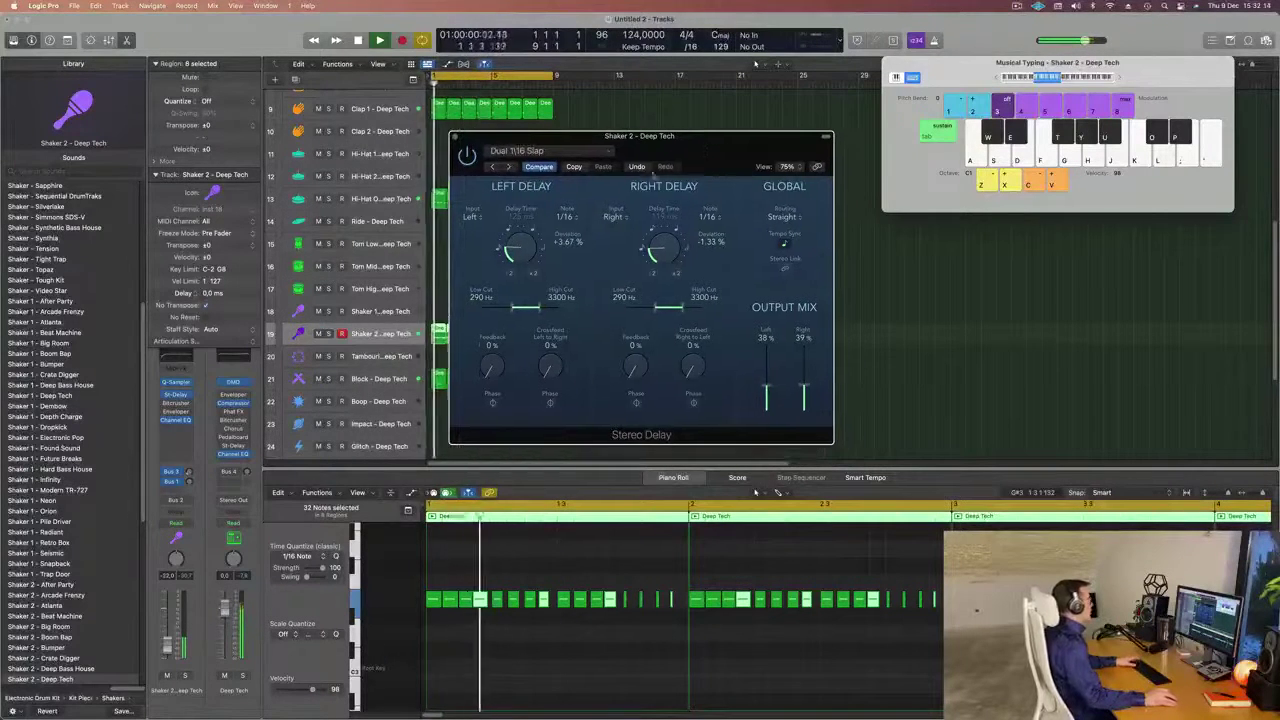
Replay the loop with the delayed shaker and adjust the Shaker 2 Bus 3 send.
key("space")
key("space")
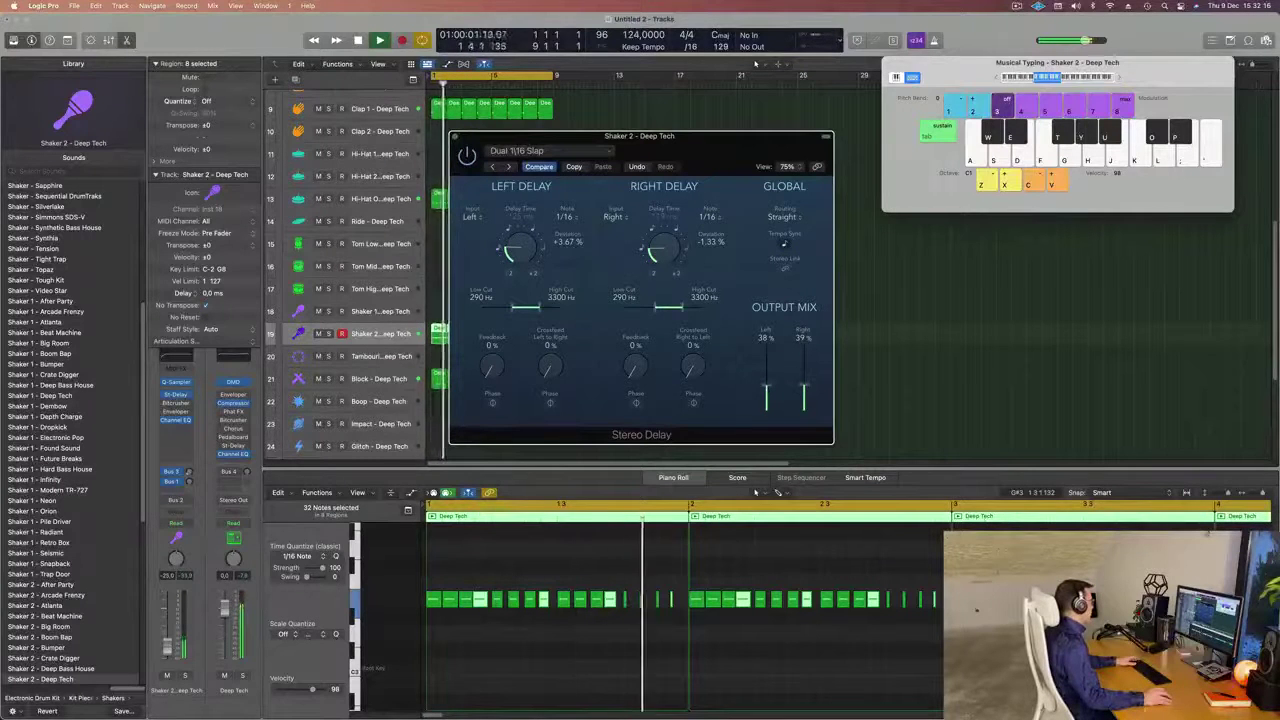
left_click_drag(188, 472, 187, 435)
key("space")
key("space")
Insert a stereo Compressor in the next free effect slot of the Shaker 2 channel.
left_click(187, 435)
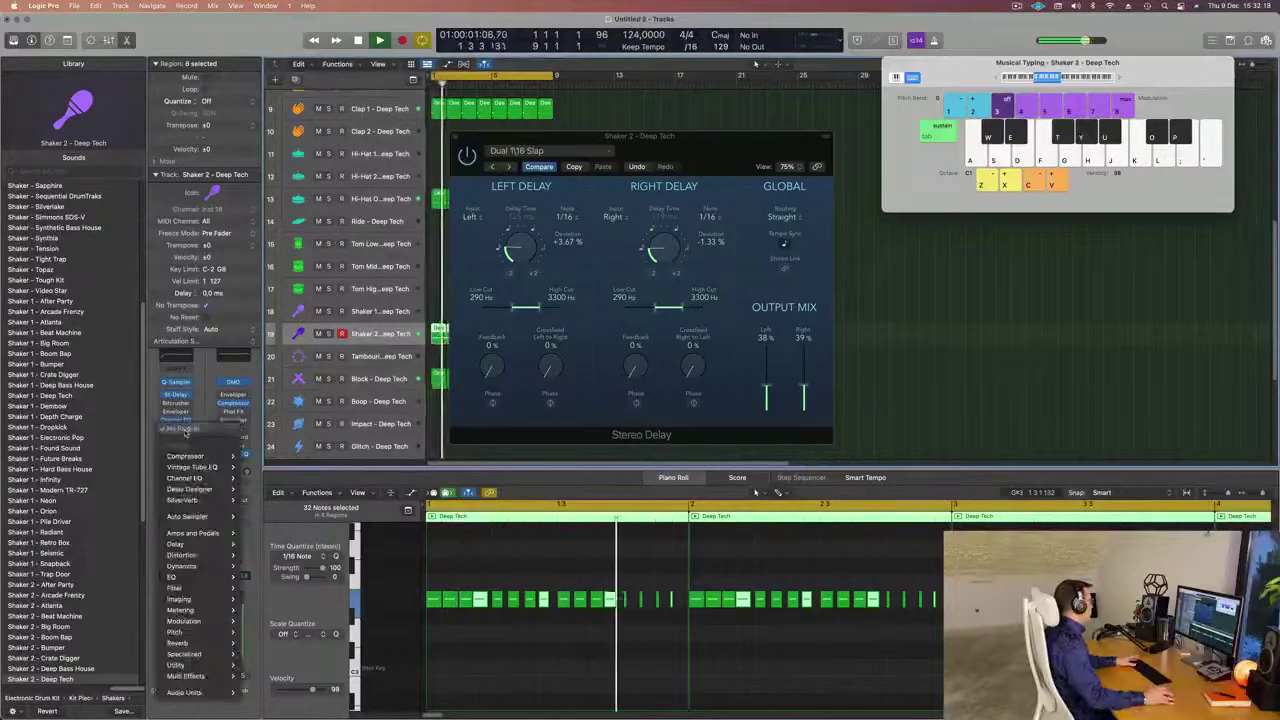
mouse_move(200, 460)
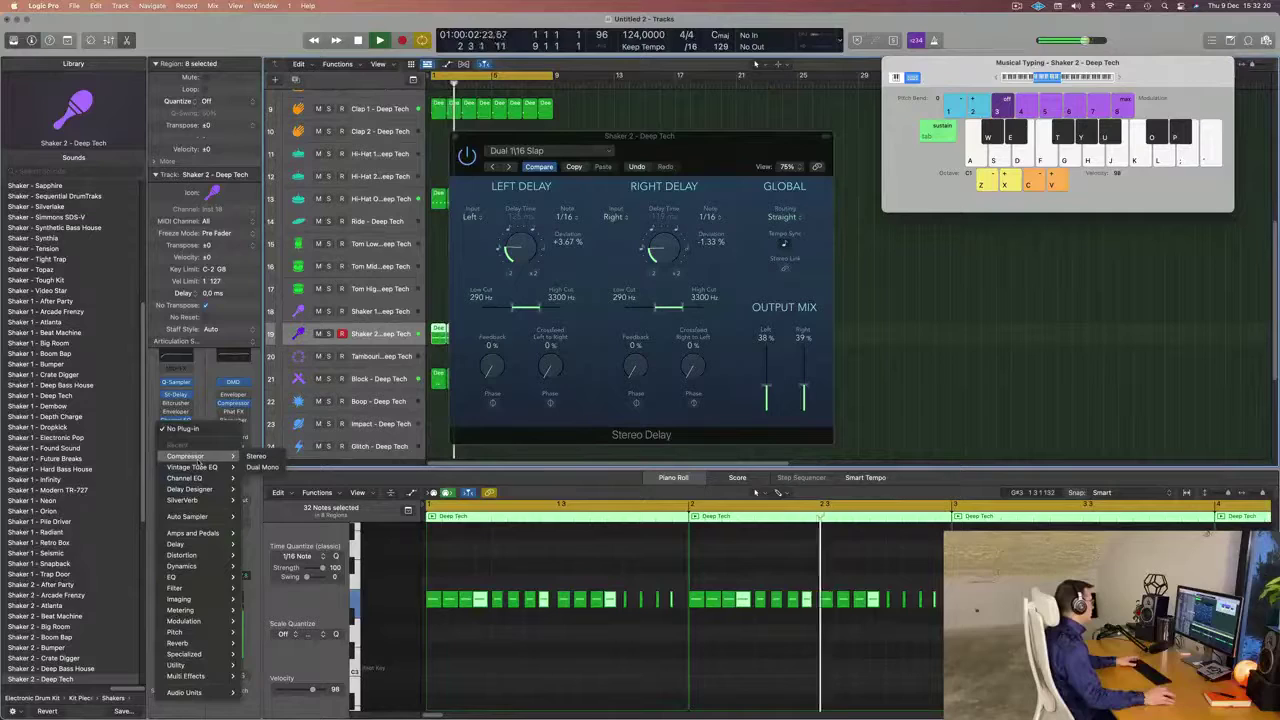
left_click(256, 456)
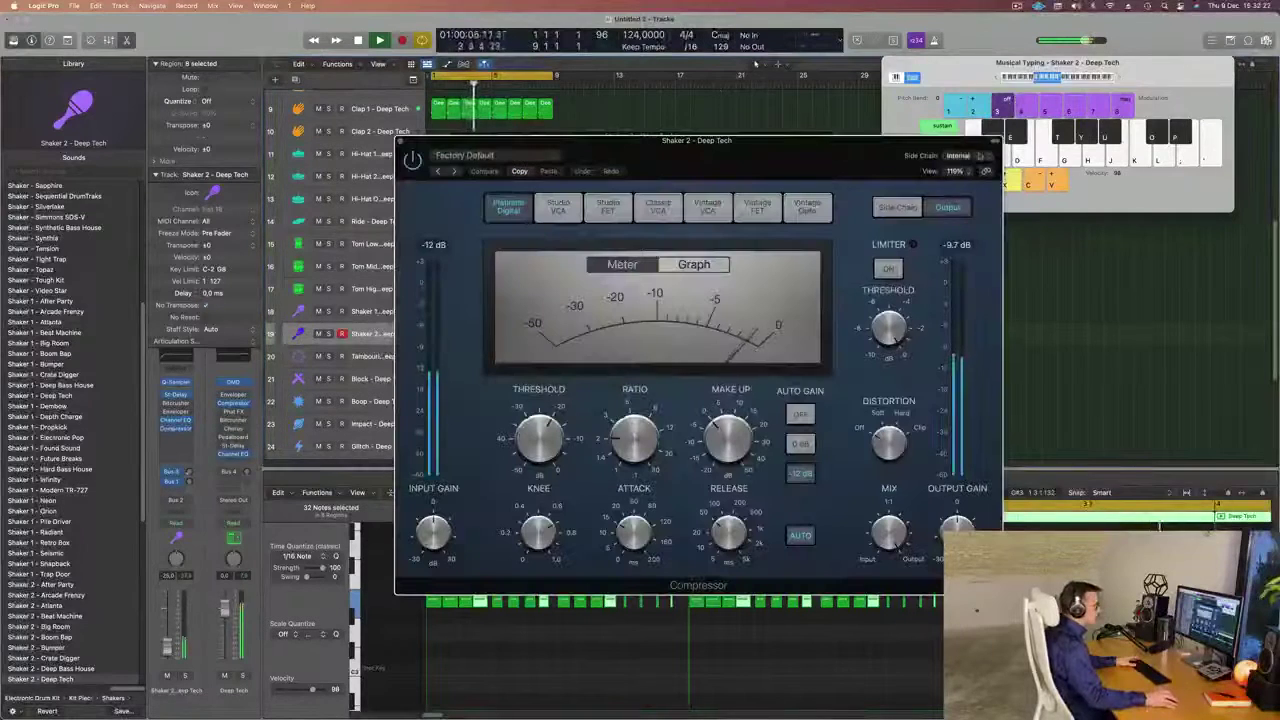
Set the side-chain source of the Shaker 2 compressor to Kick 1 - Deep Tech (Inst 2).
left_click(958, 156)
mouse_move(970, 186)
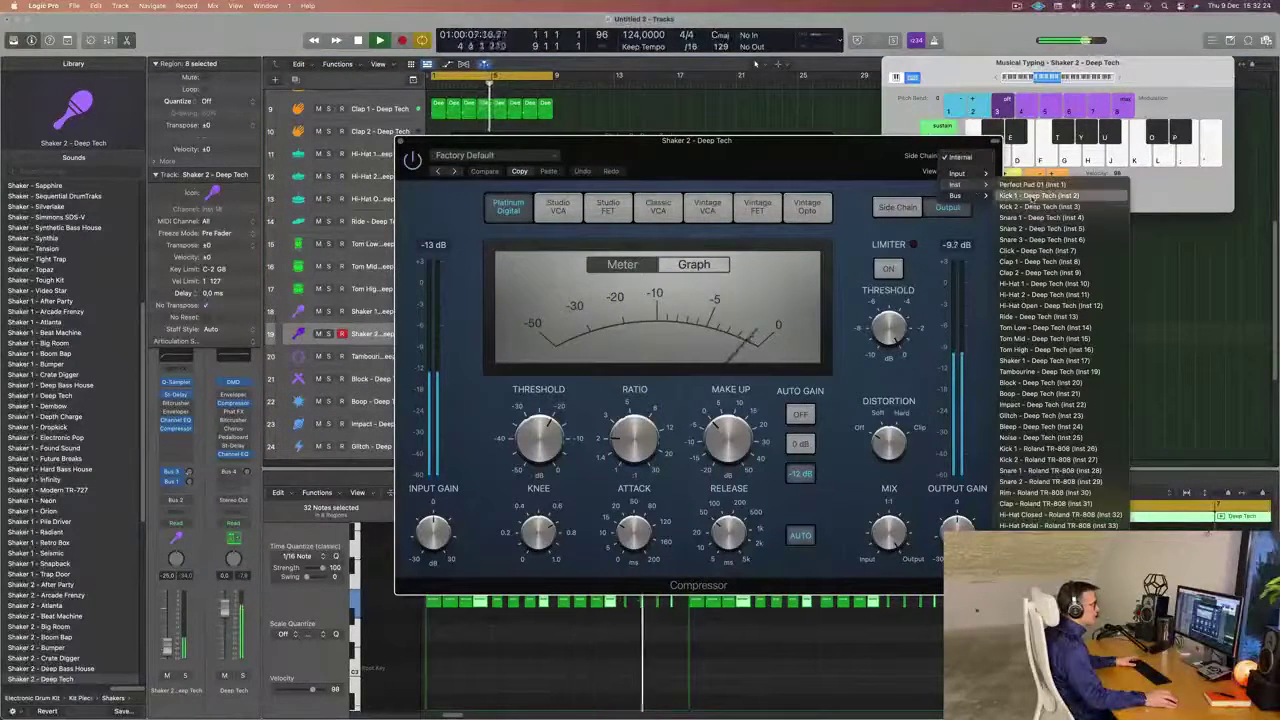
left_click(1038, 195)
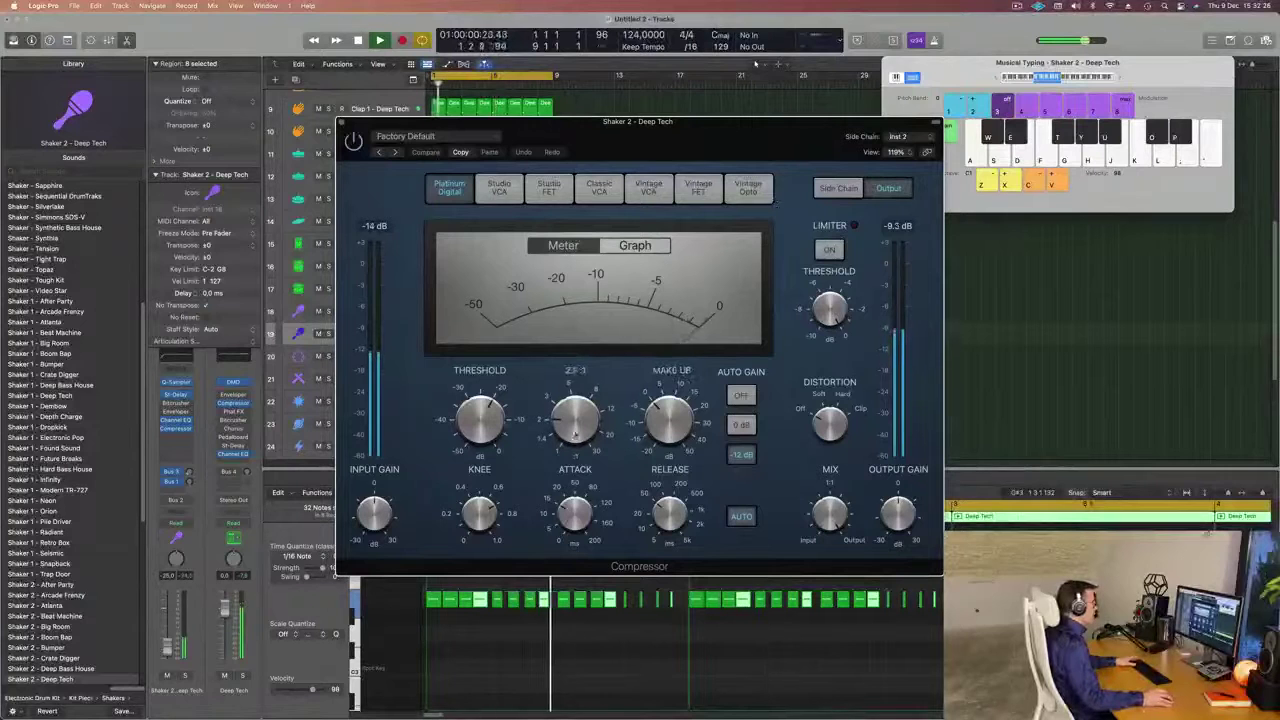
Raise the compressor's ratio, lower its threshold to -24.5 dB and close the plug-in window.
left_click_drag(575, 434, 577, 401)
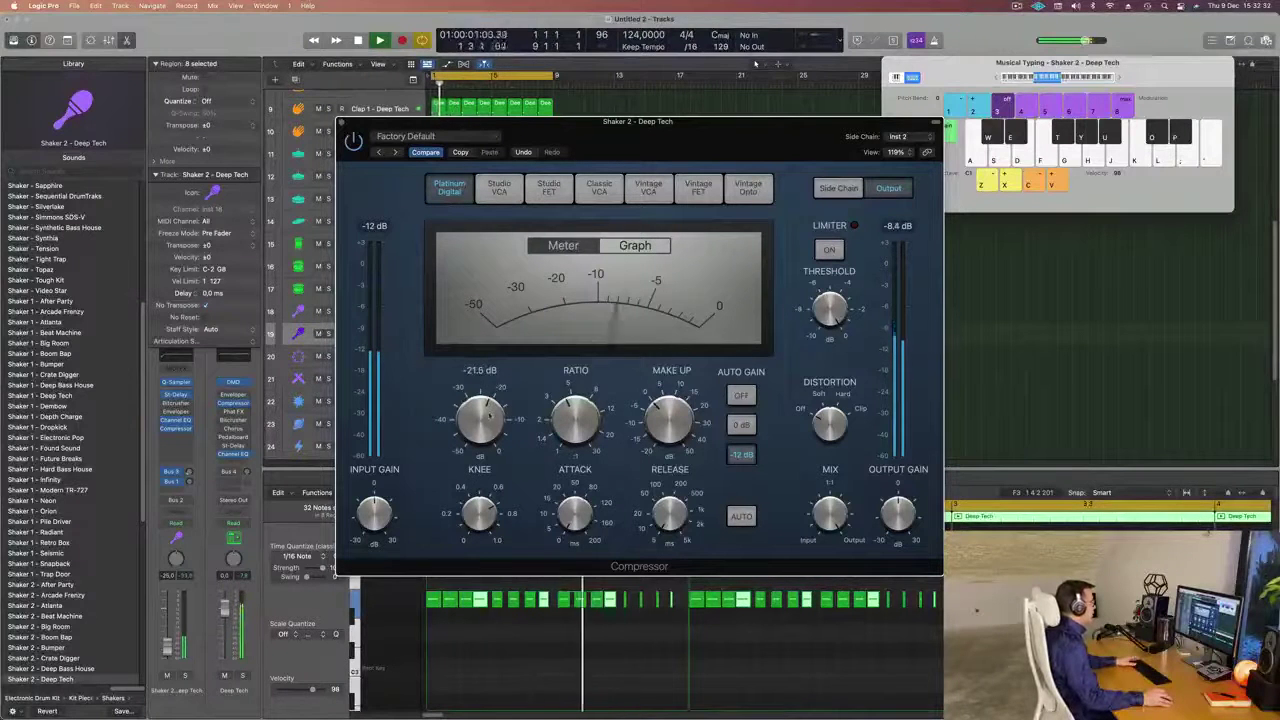
left_click_drag(489, 416, 489, 430)
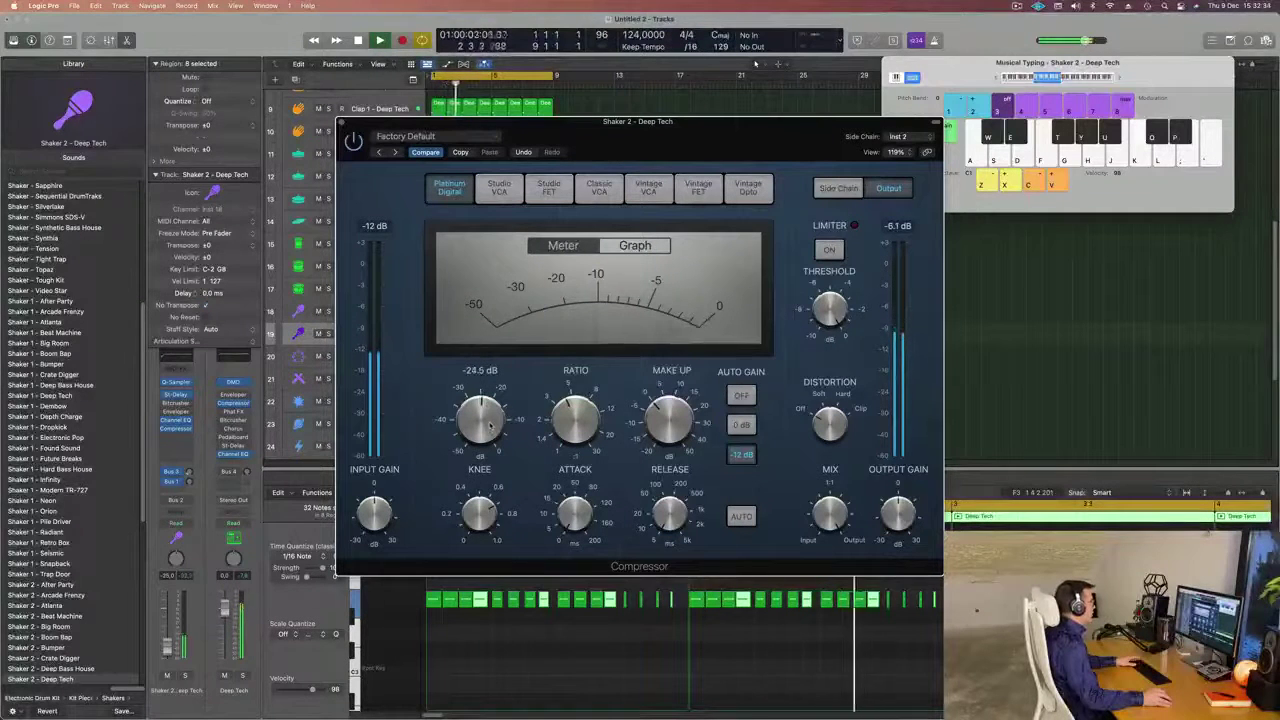
left_click(341, 122)
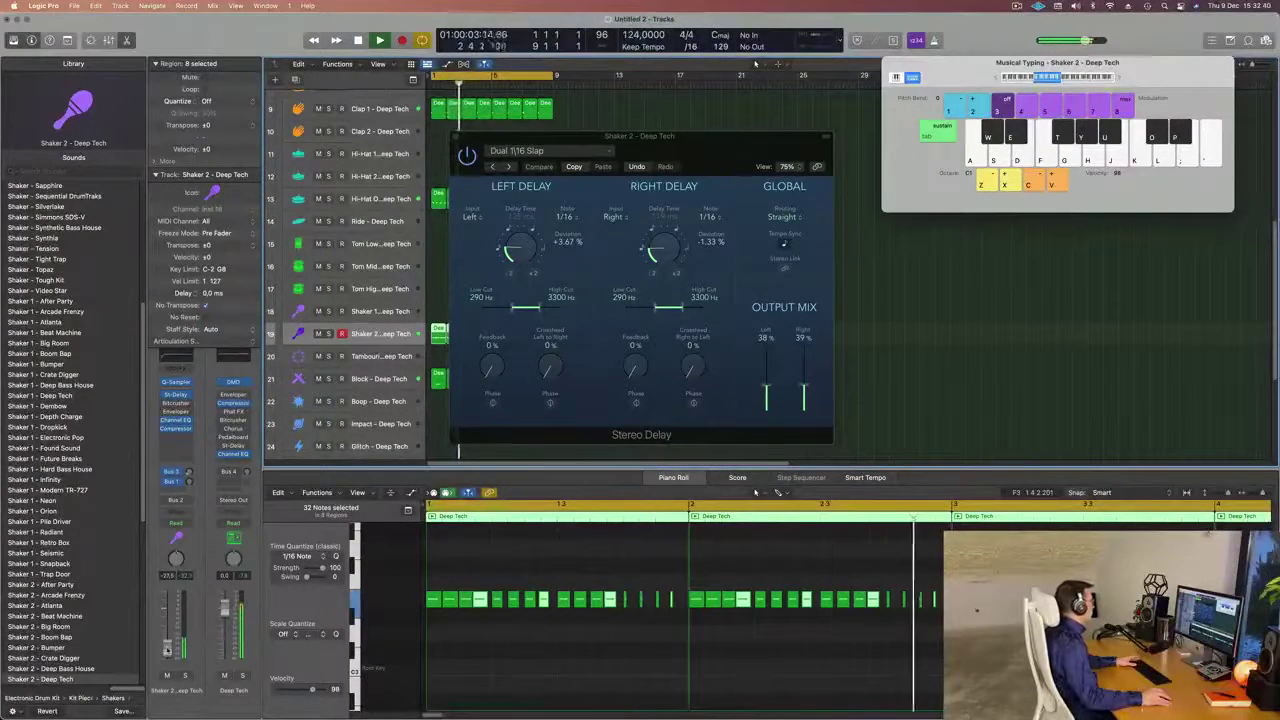
Clear the Shaker 2 note selection in the Piano Roll and replay the loop.
left_click(504, 641)
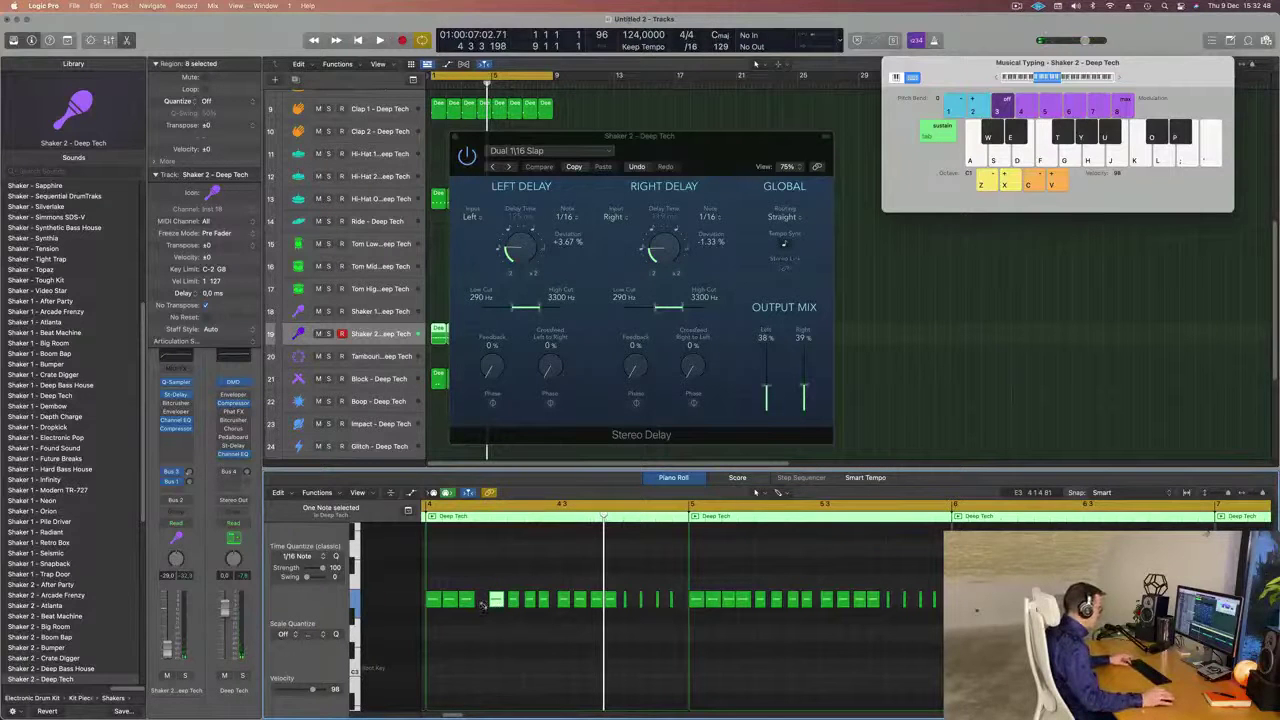
key("super+a")
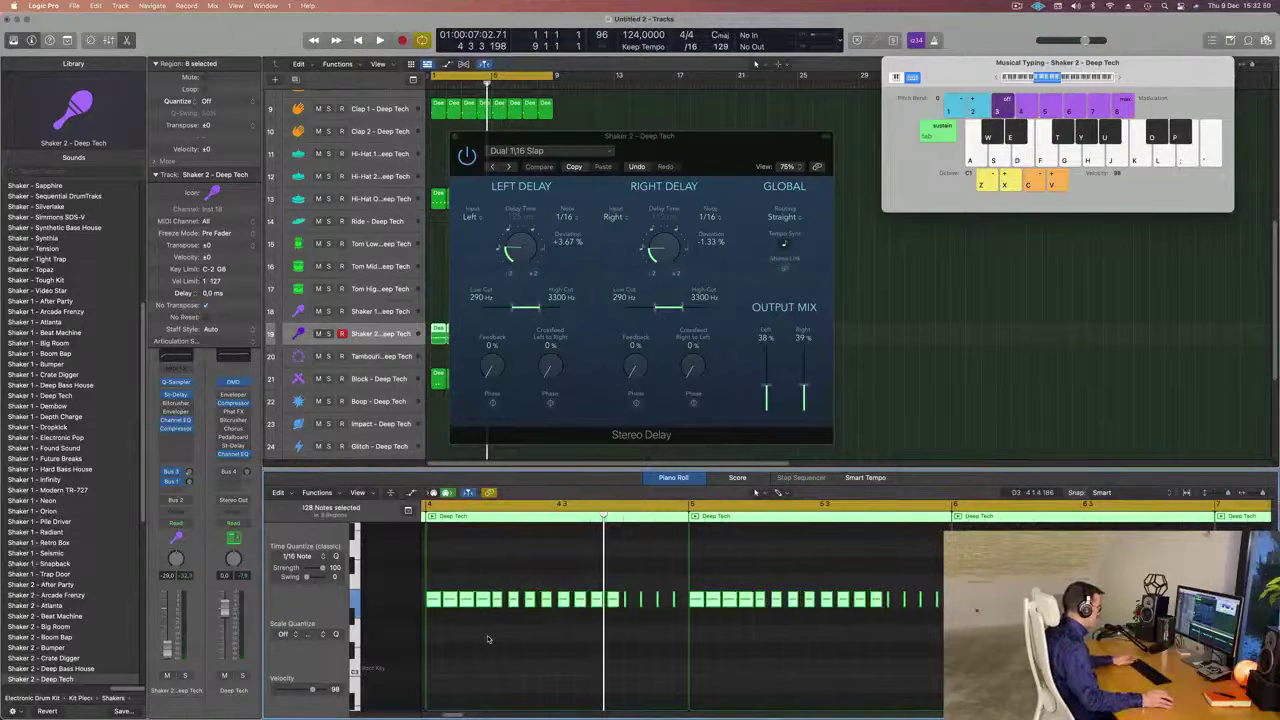
left_click(488, 639)
key("space")
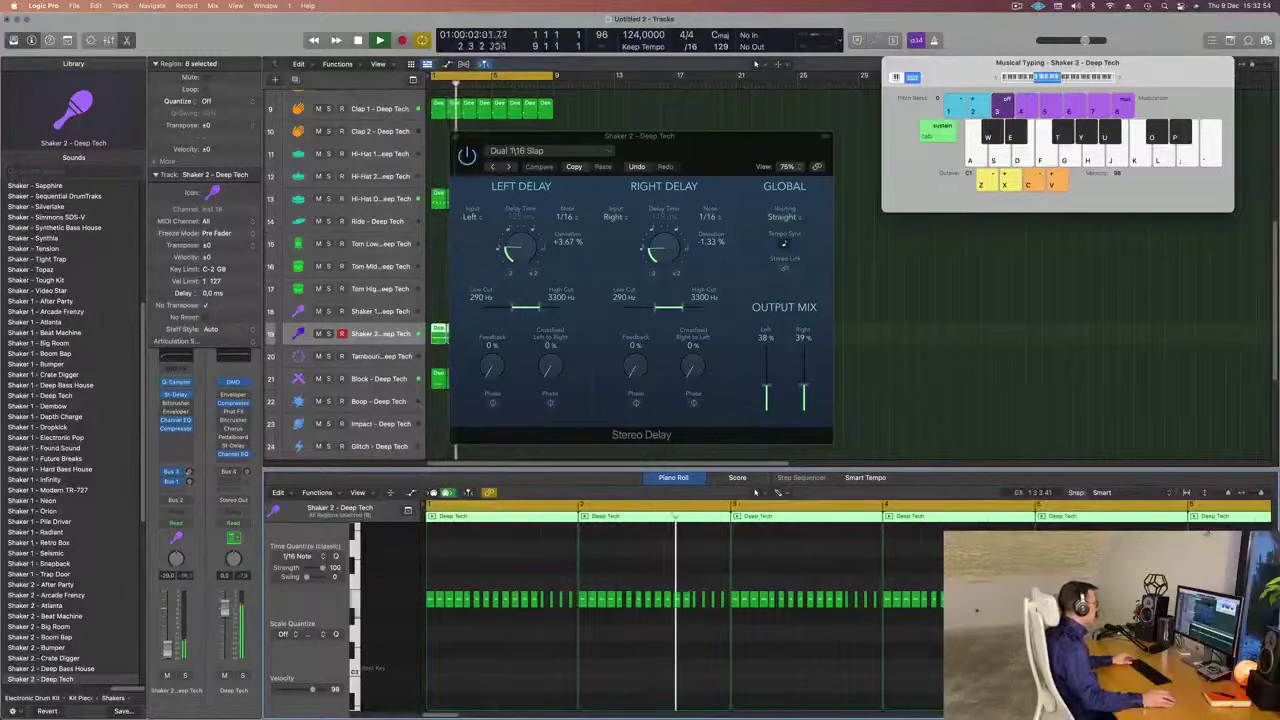
Move the Stereo Delay window clear of the arrangement and review all Shaker 2 regions and their notes.
left_click(648, 92)
left_click_drag(678, 136, 1128, 150)
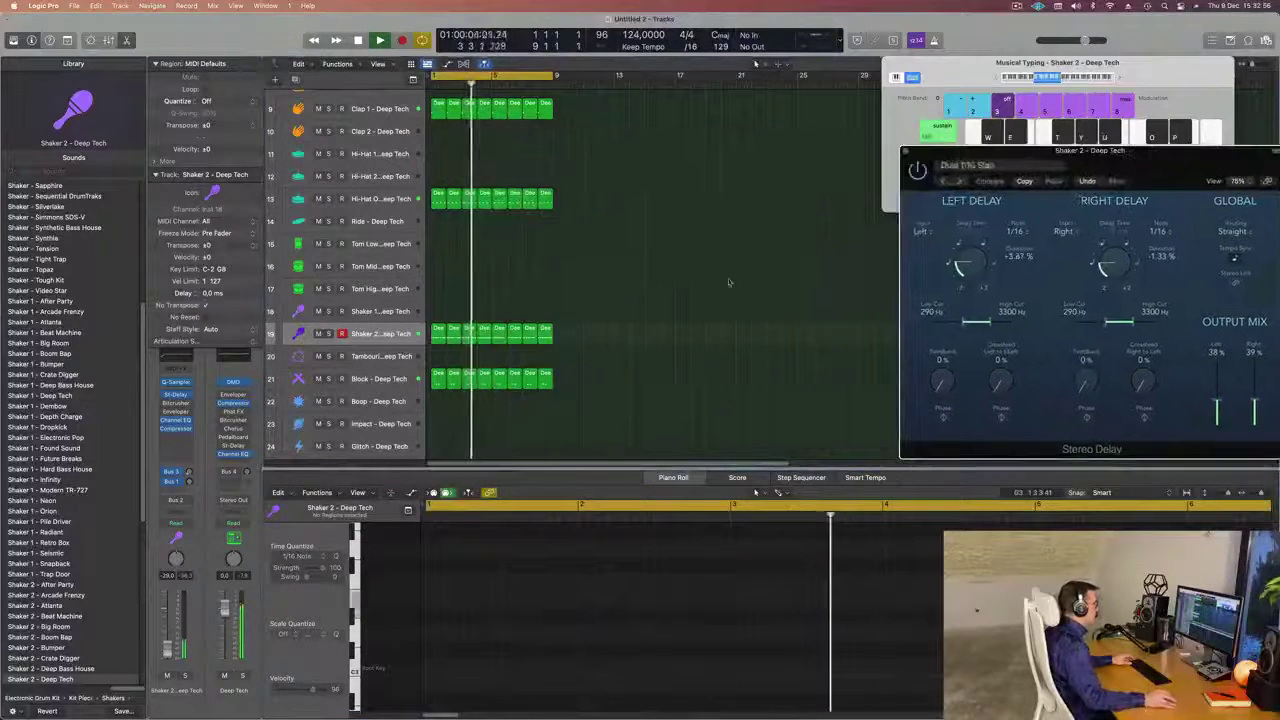
key("super+a")
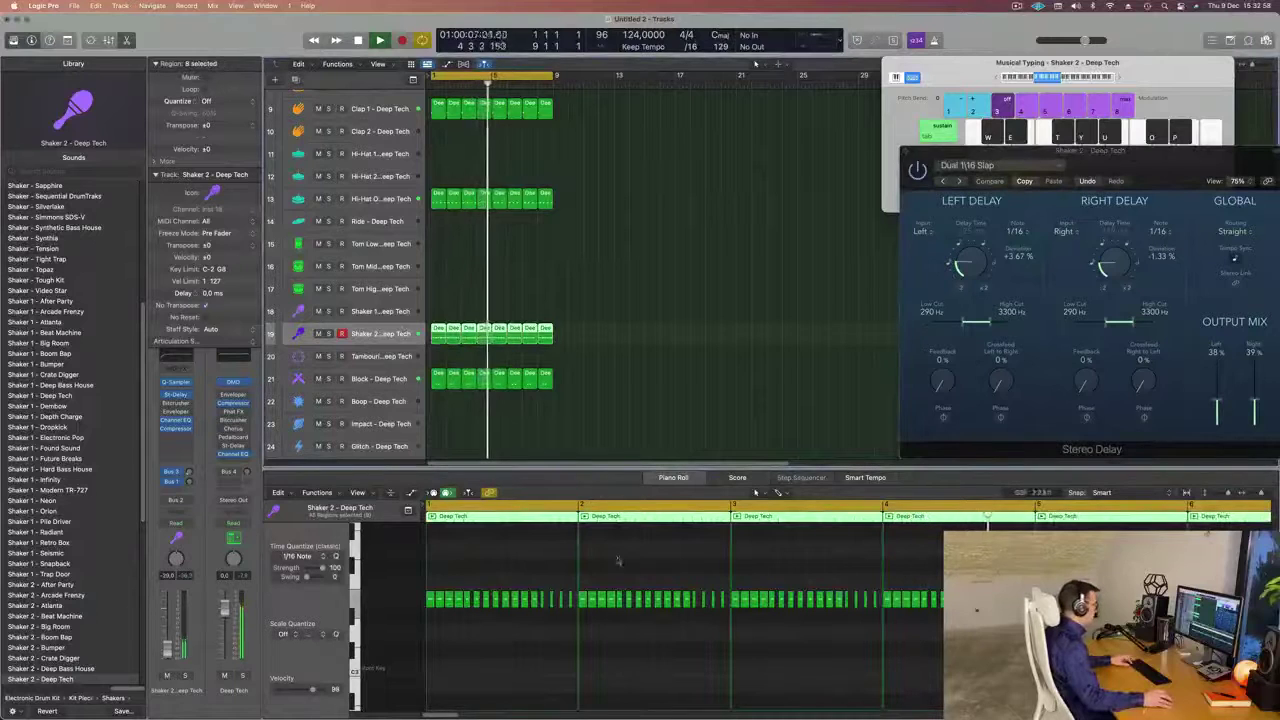
left_click(618, 561)
key("super+a")
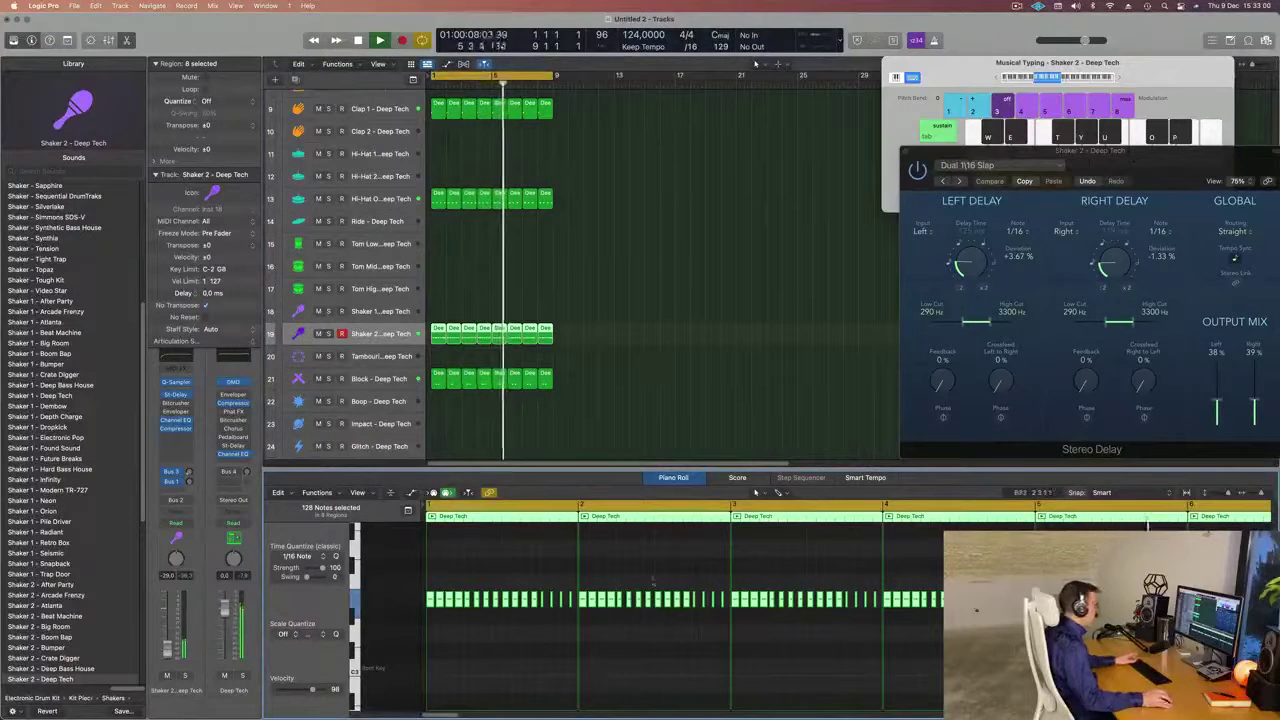
left_click(636, 302)
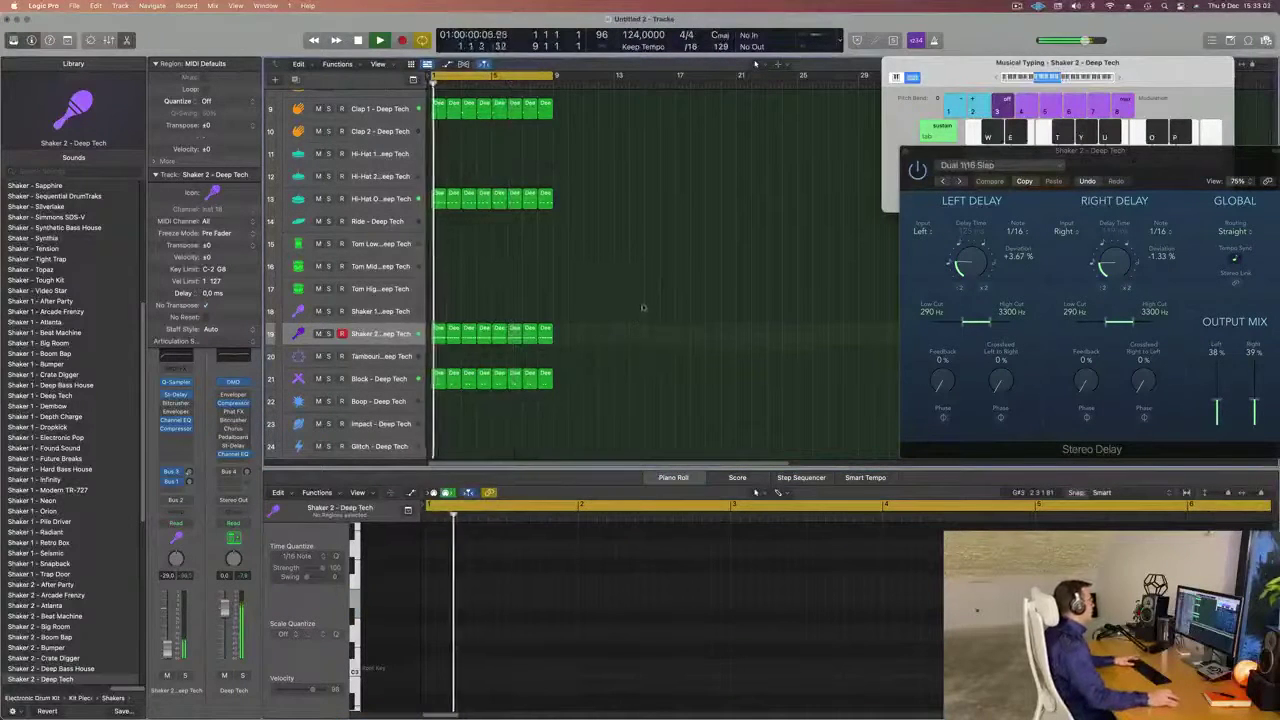
Duplicate the Perfect Pad 01 track, copy the eight-bar pad region onto the new track and play it briefly.
scroll(643, 307, "up", 6)
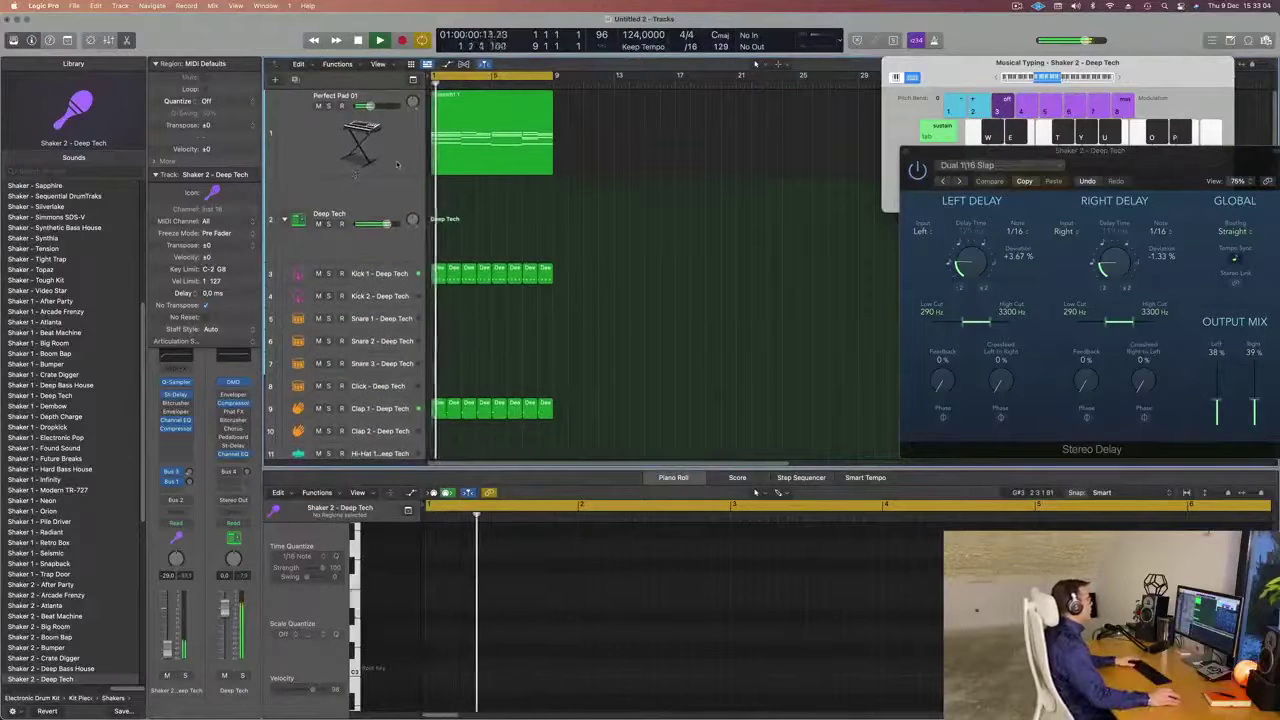
left_click(396, 164)
key("super+d")
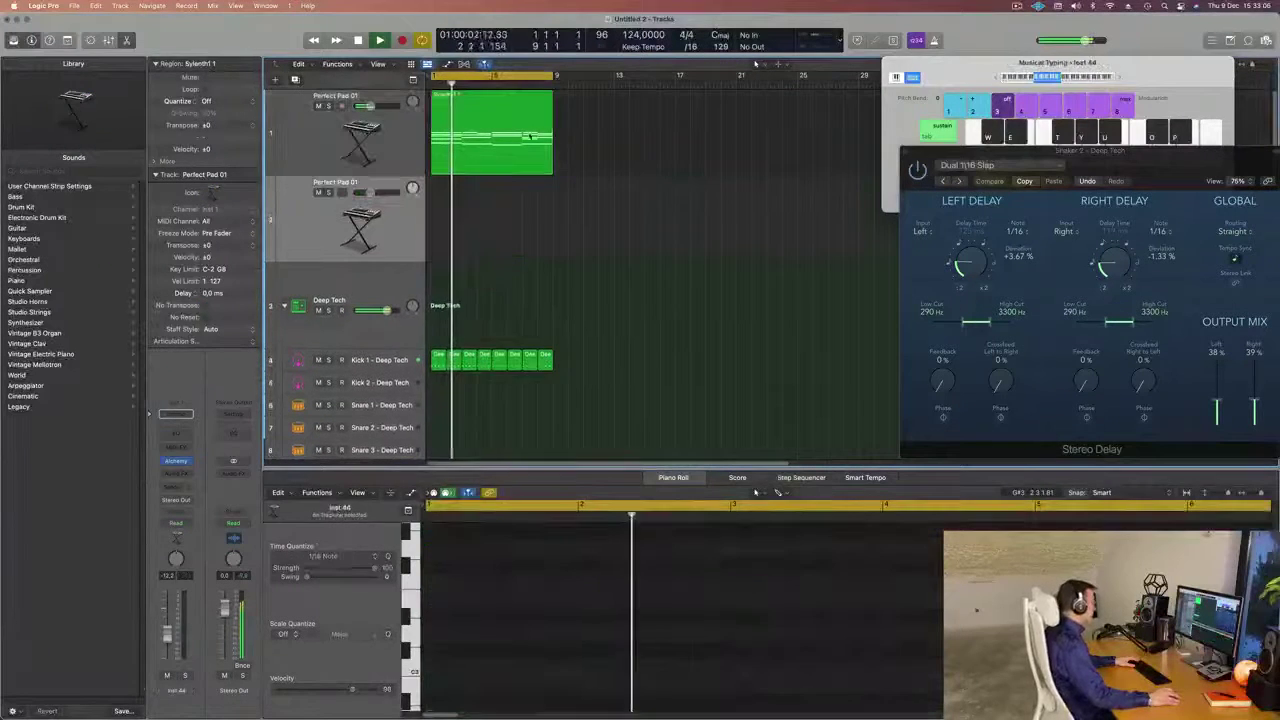
left_click_drag(530, 137, 486, 240)
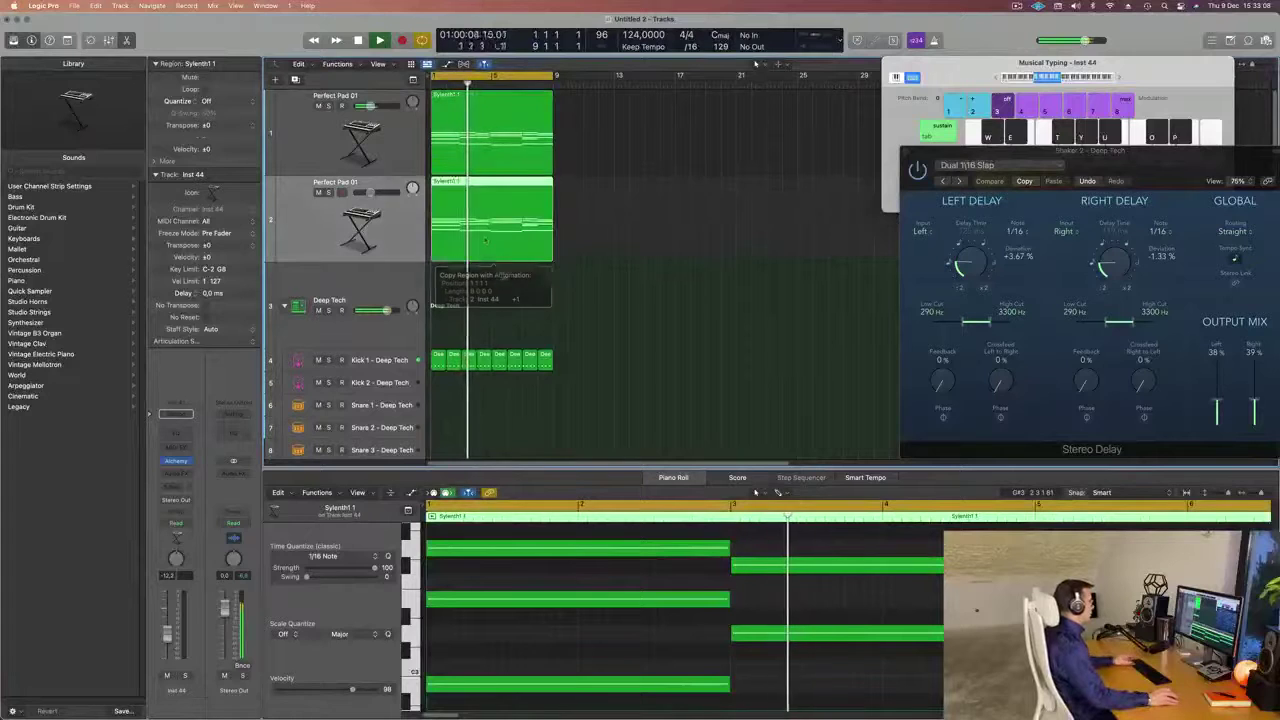
key("space")
key("space")
scroll(488, 242, "left", 2)
key("space")
Delete the upper chord notes from the copied region, keeping the four lowest notes, and shorten those four to short stabs.
scroll(533, 613, "left", 3)
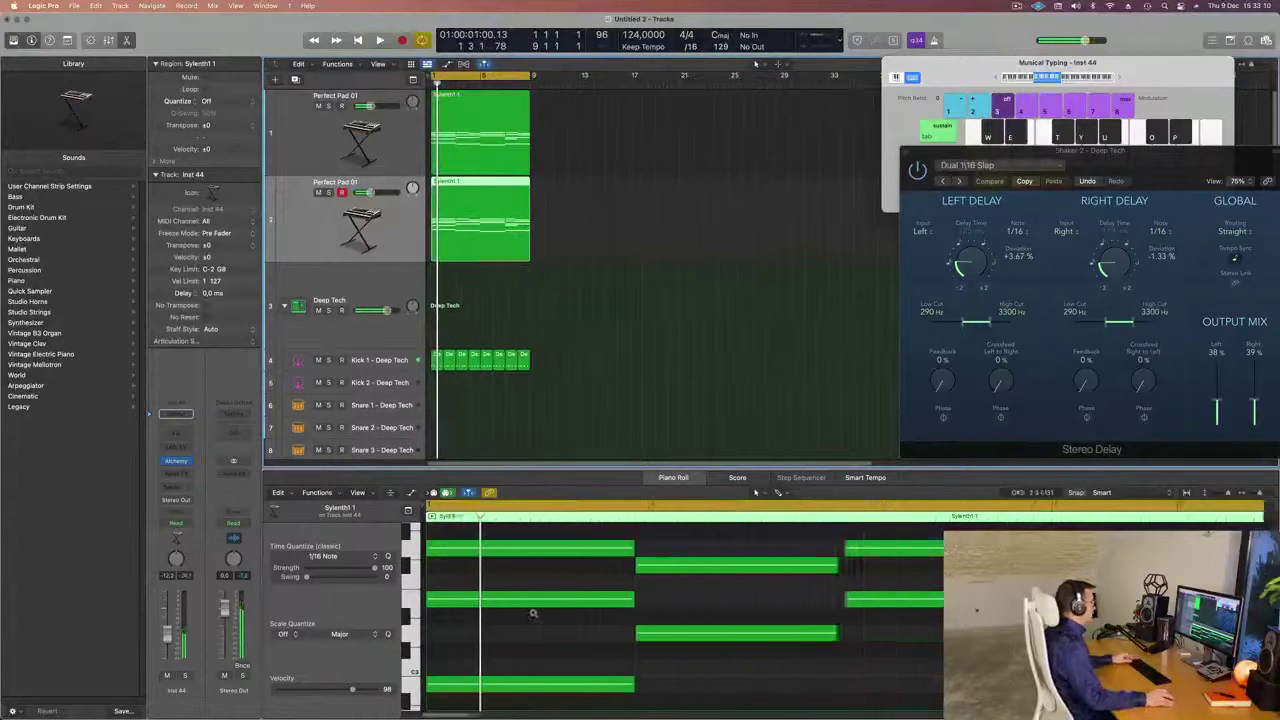
scroll(533, 613, "left", 2)
scroll(532, 612, "down", 4)
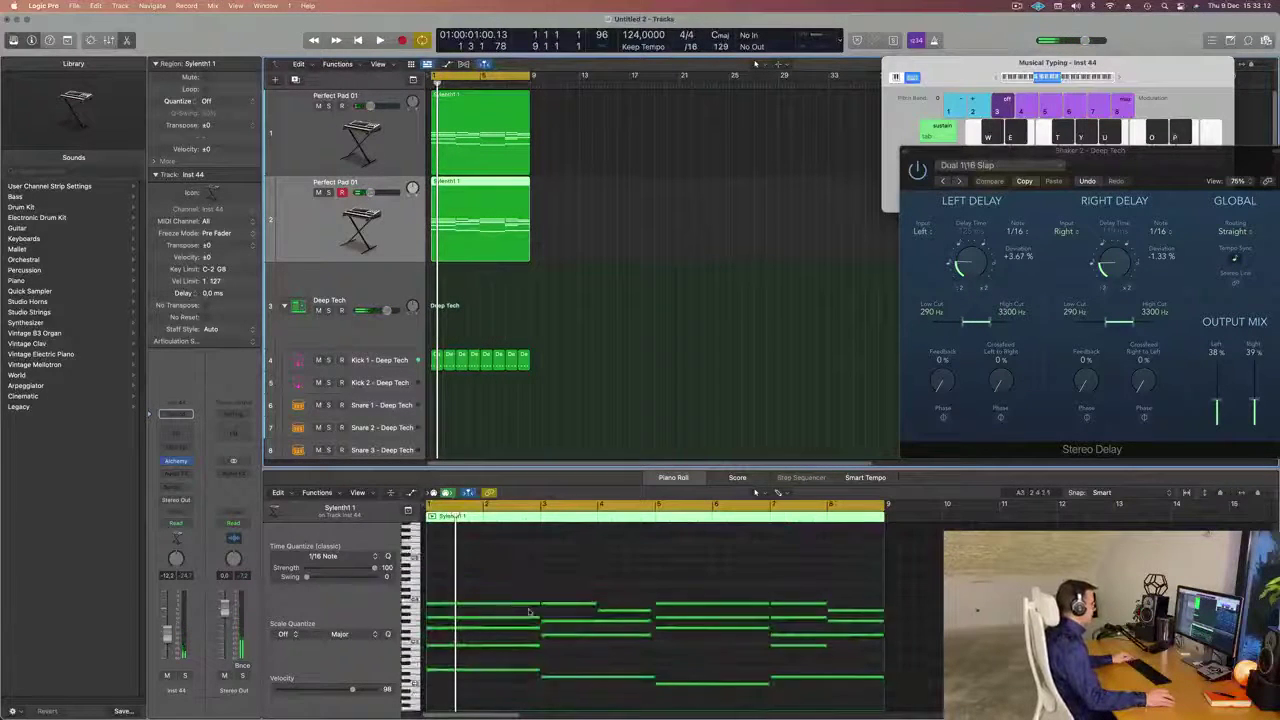
scroll(530, 612, "down", 3)
key("super+a")
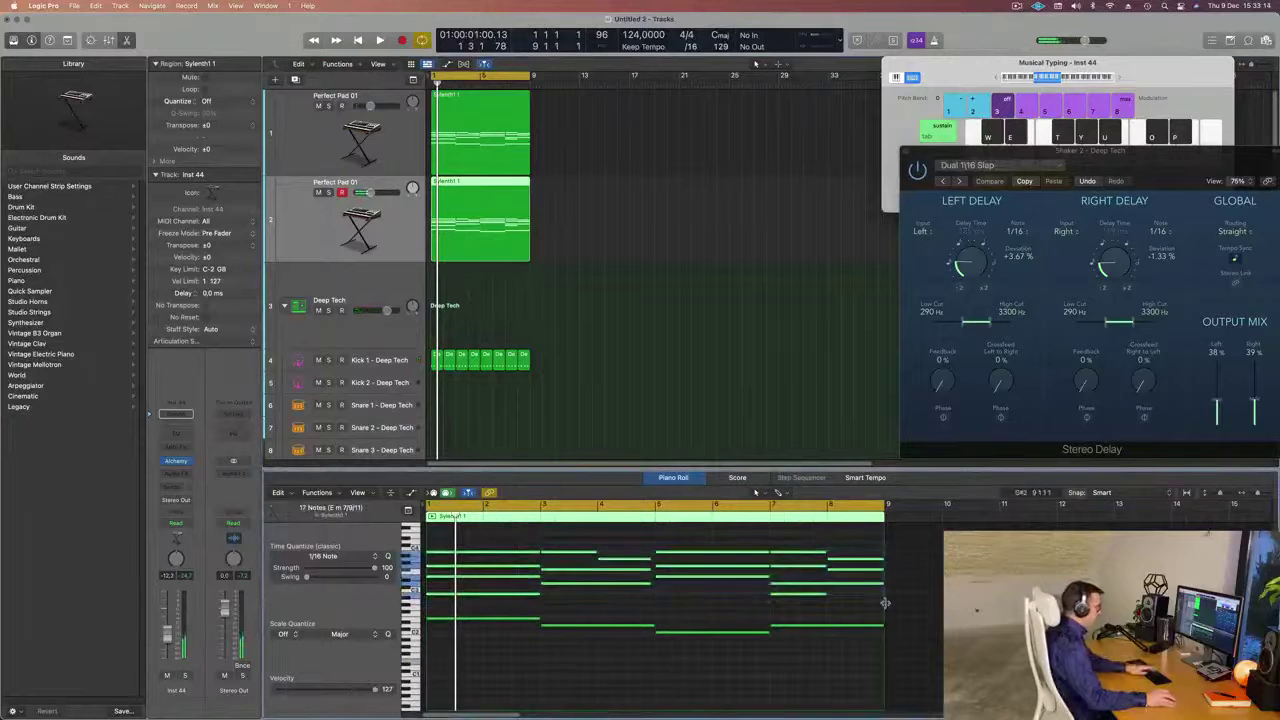
key("Delete")
left_click_drag(478, 567, 852, 681)
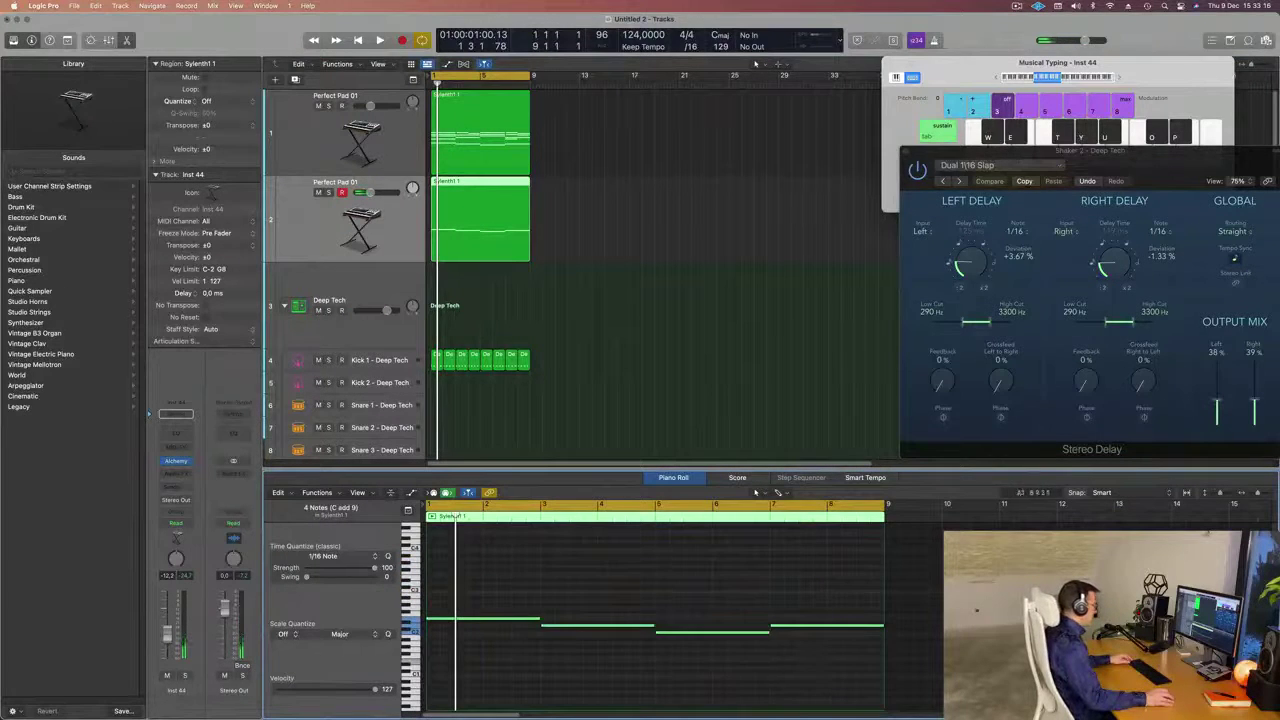
scroll(597, 646, "right", 3)
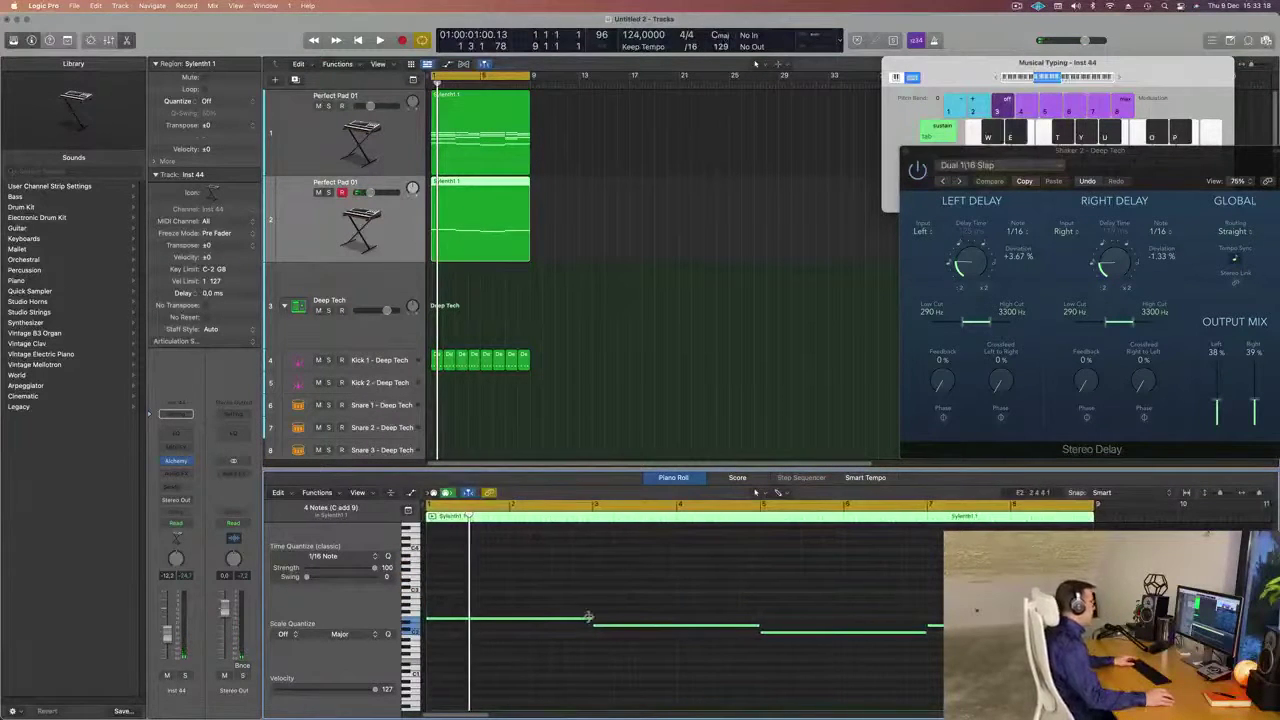
left_click_drag(588, 617, 436, 625)
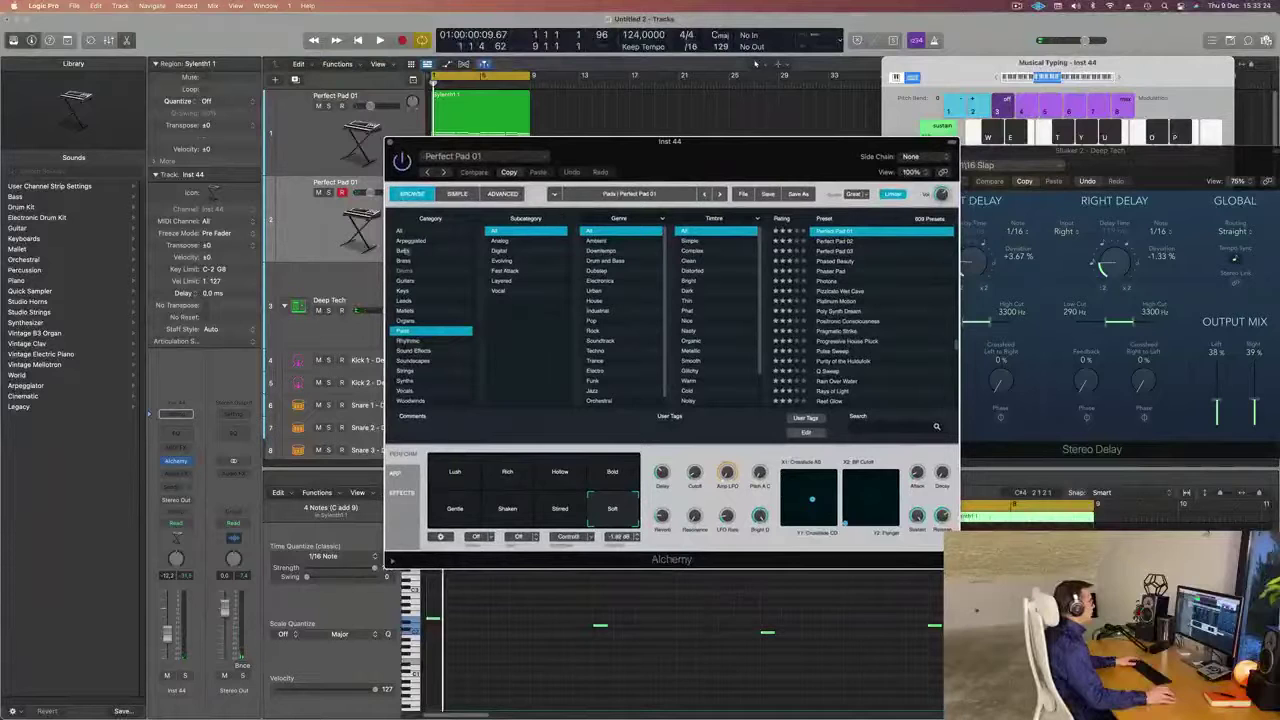
Filter Alchemy's presets on the duplicated track to the Bass category and return to the start of the preset list.
left_click(405, 251)
scroll(900, 258, "down", 15)
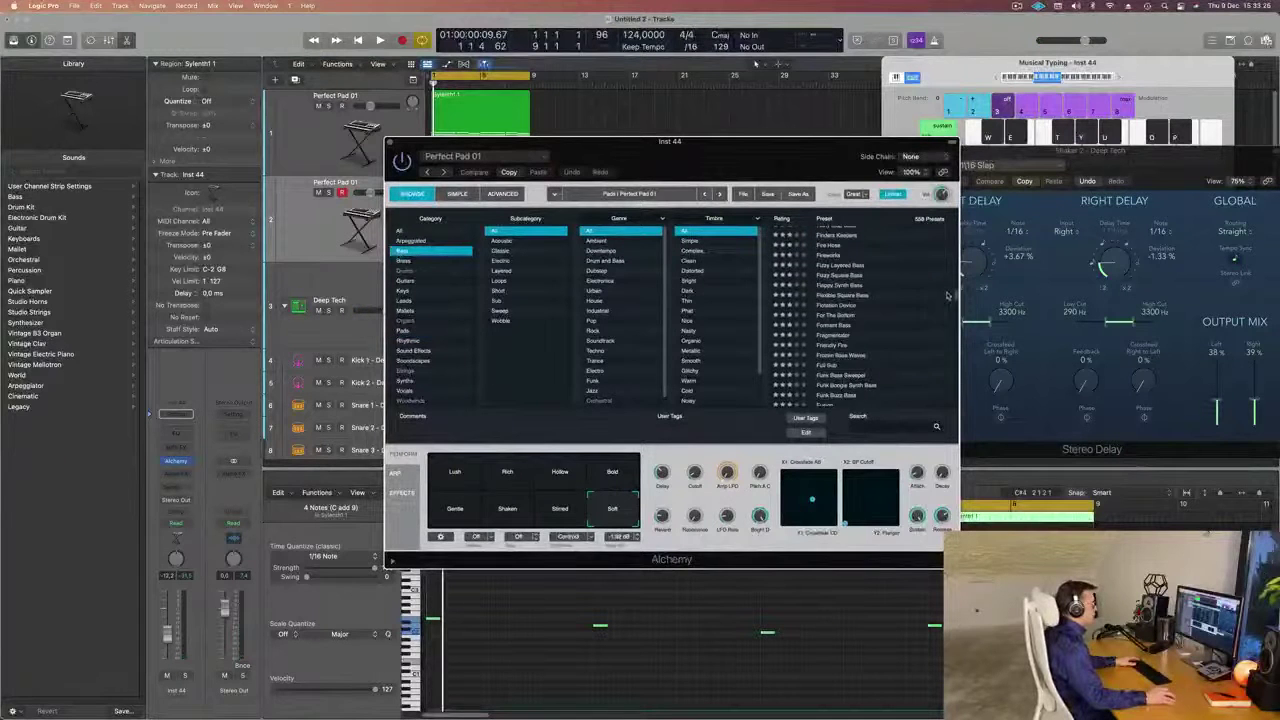
left_click_drag(956, 296, 964, 168)
left_click_drag(825, 148, 839, 113)
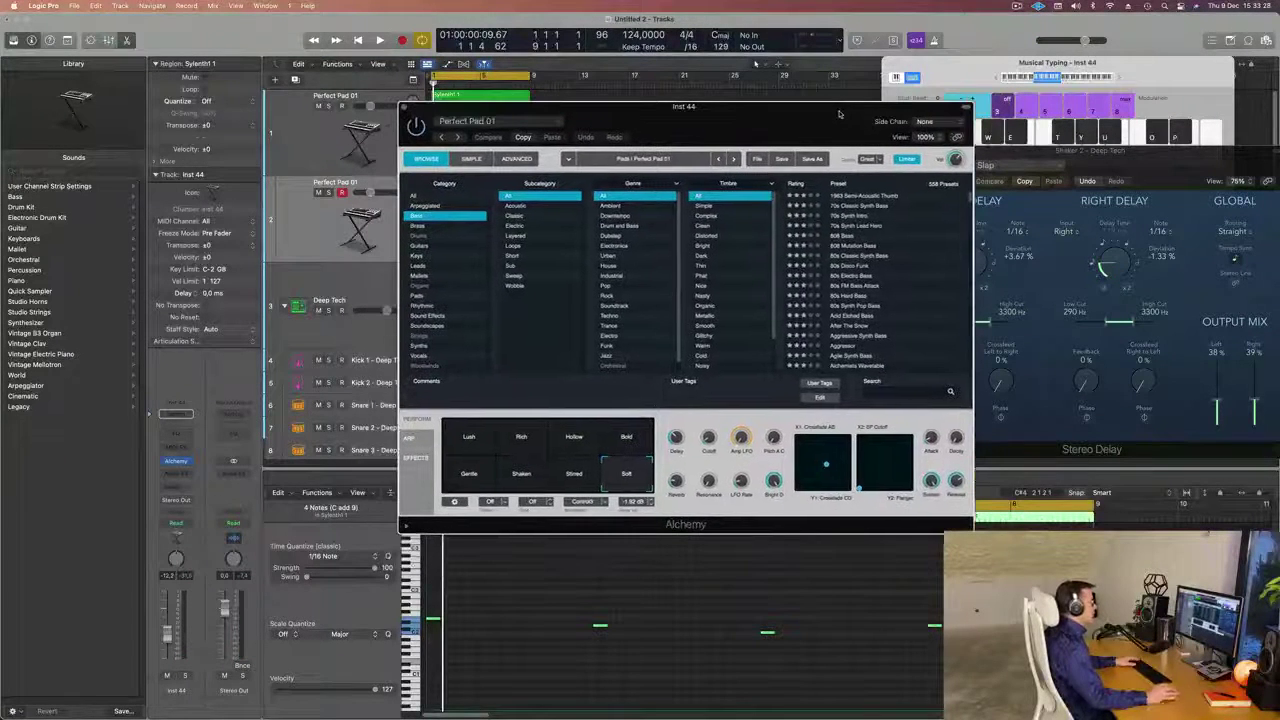
Audition the 1963 Semi-Acoustic Thumb preset on the bass notes and raise the channel's volume.
left_click(864, 197)
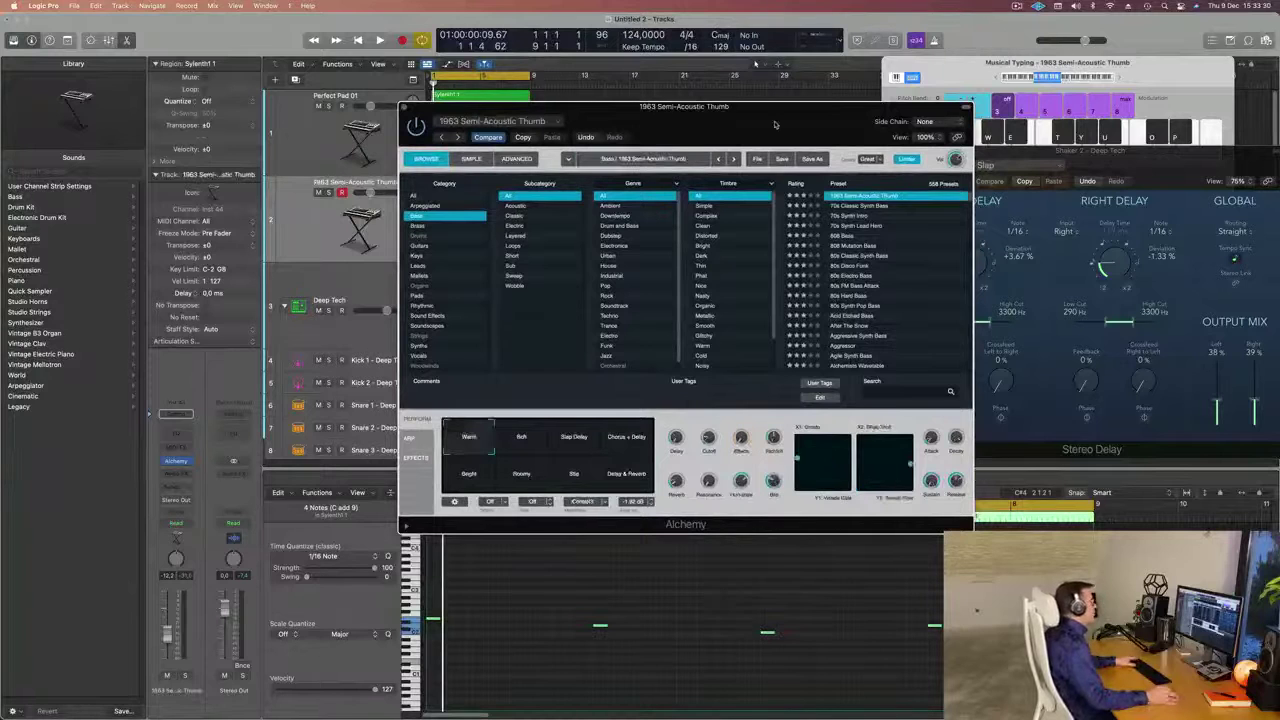
key("space")
left_click_drag(750, 115, 835, 112)
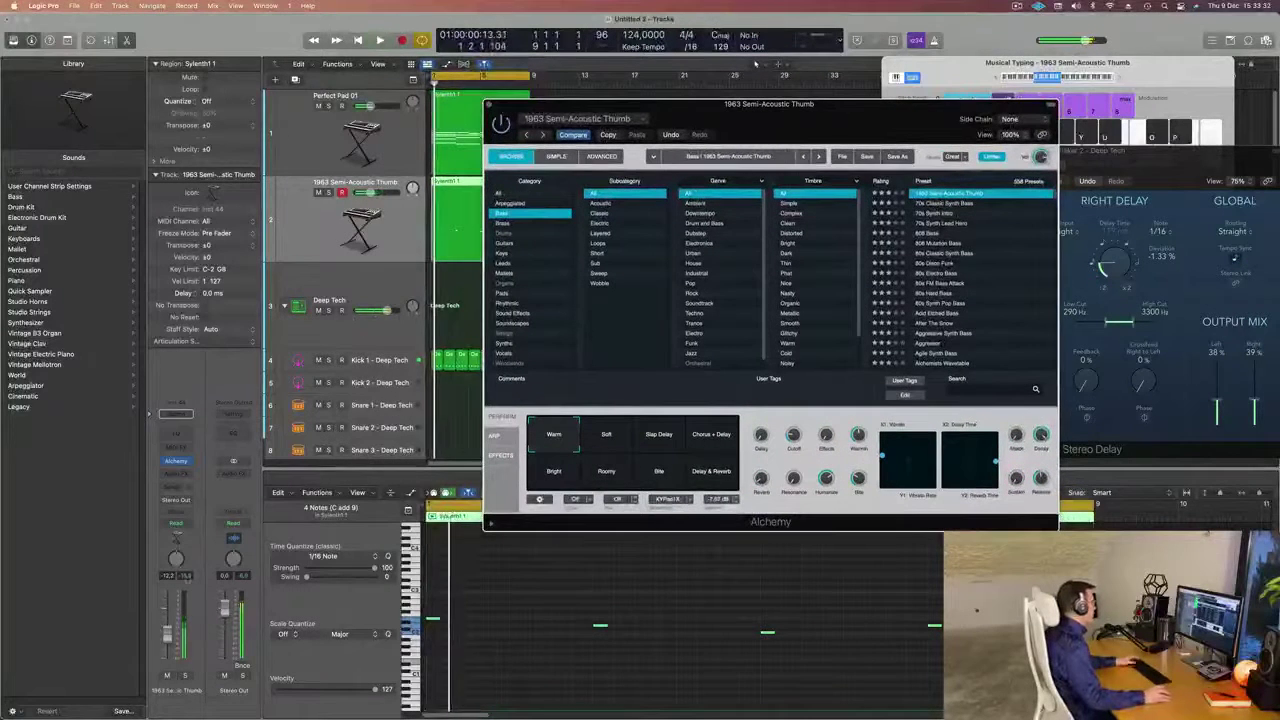
left_click_drag(168, 636, 168, 623)
key("space")
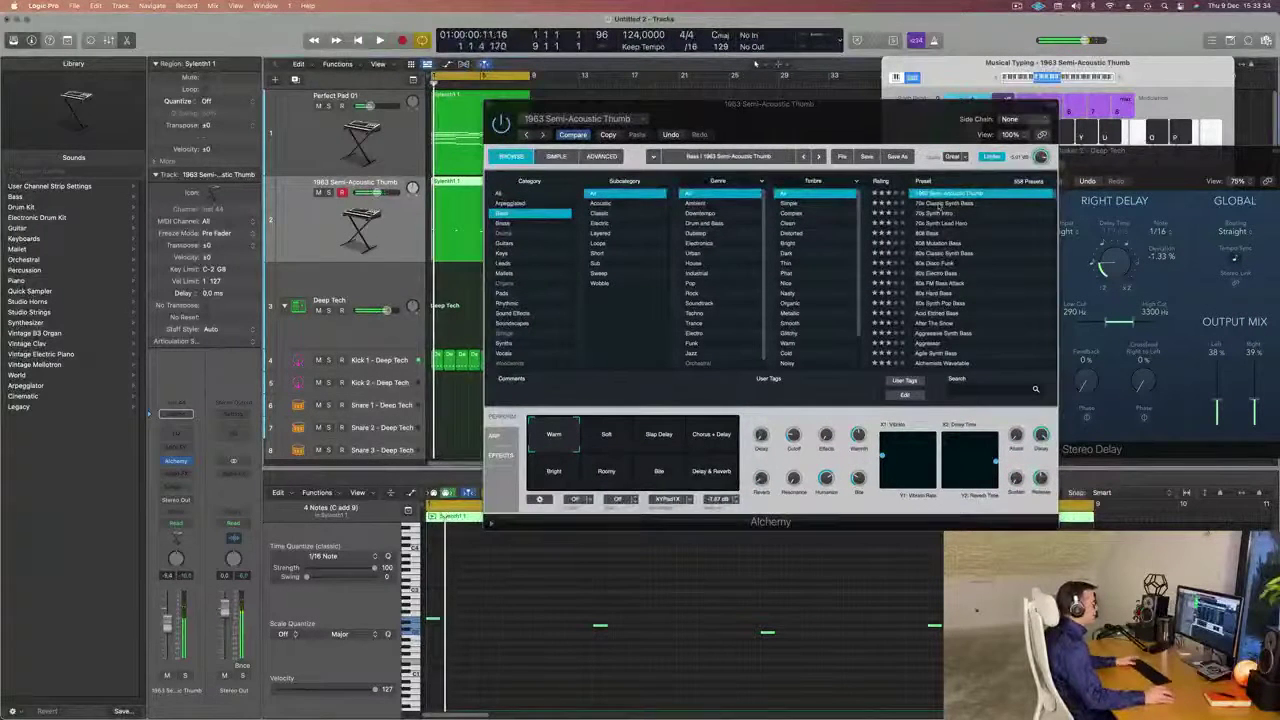
Load the 70s Classic Synth Bass preset, lower its channel to about -11 dB and play the loop with it.
left_click(940, 205)
left_click_drag(882, 116, 939, 119)
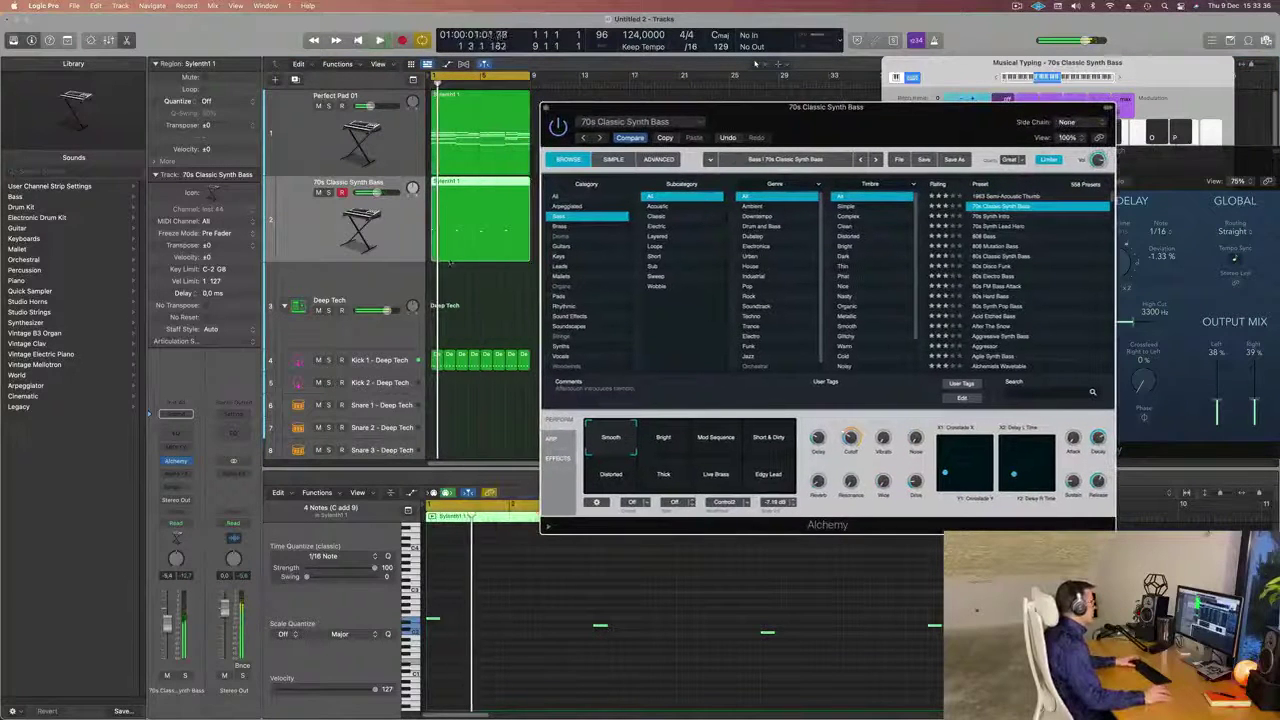
left_click_drag(168, 623, 168, 633)
key("space")
key("space")
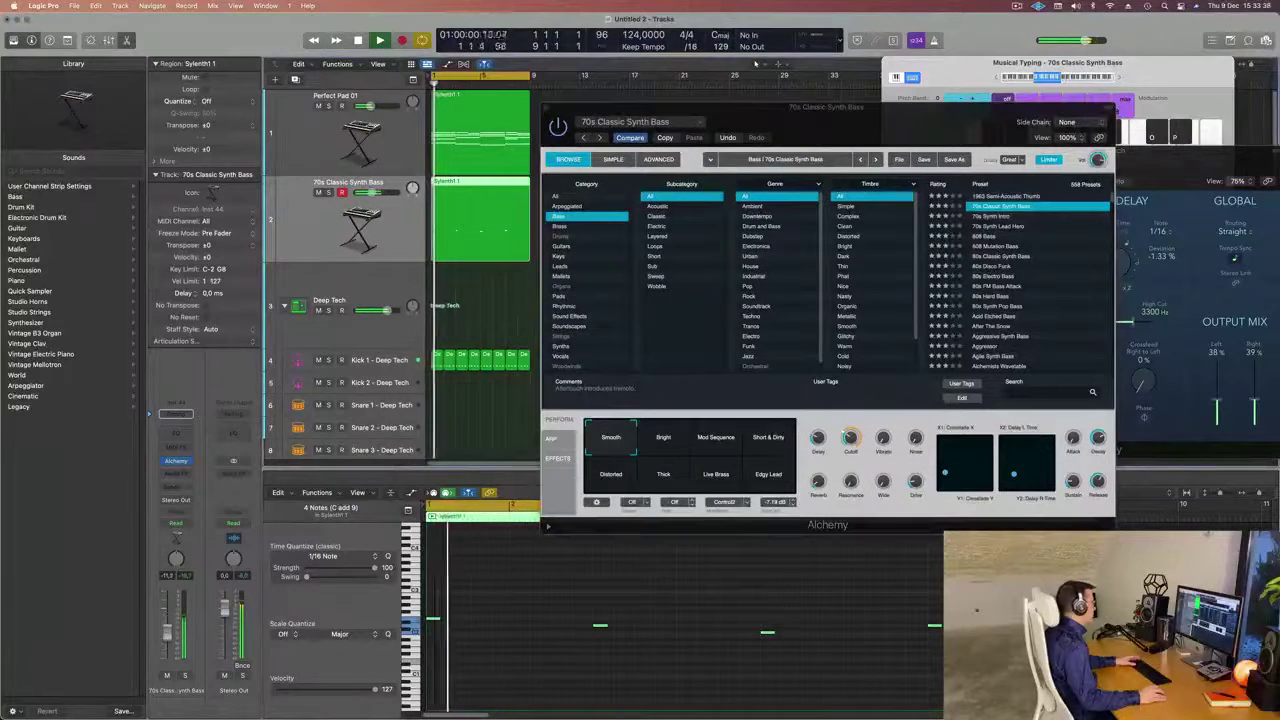
key("space")
key("space")
left_click_drag(784, 105, 1076, 79)
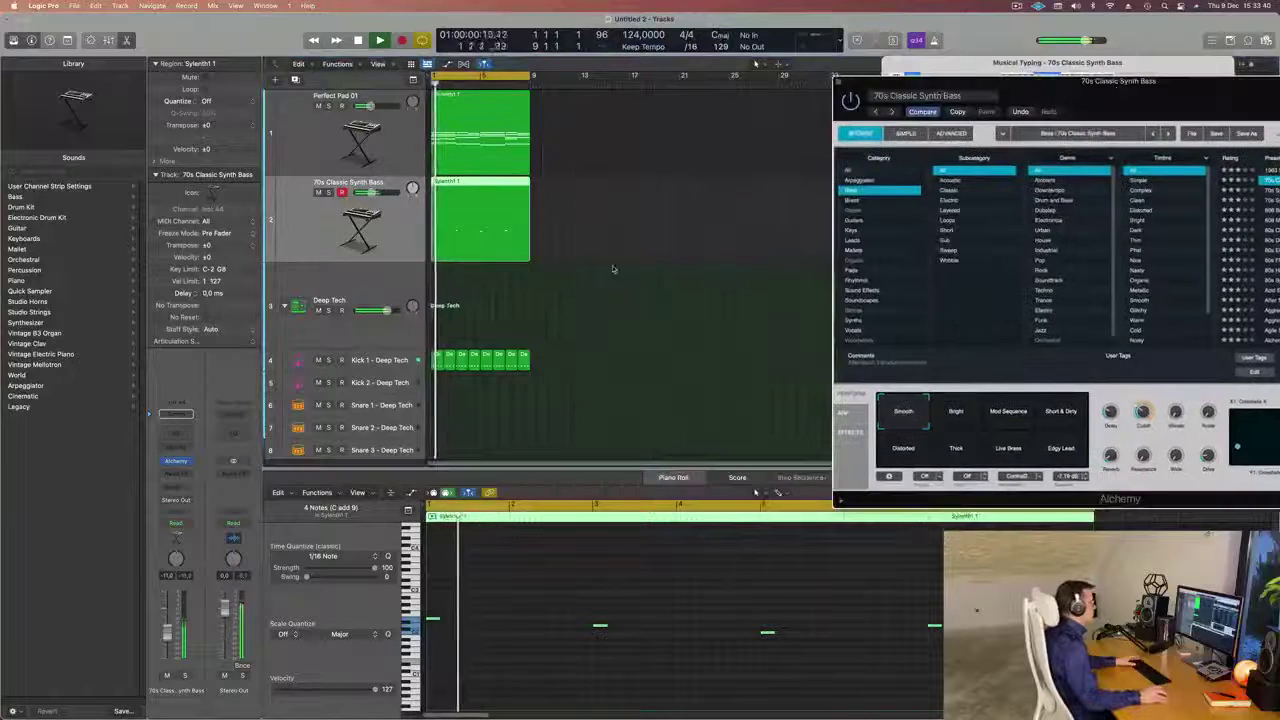
Duplicate the four bass notes about two beats after the originals and play the loop from the start.
key("space")
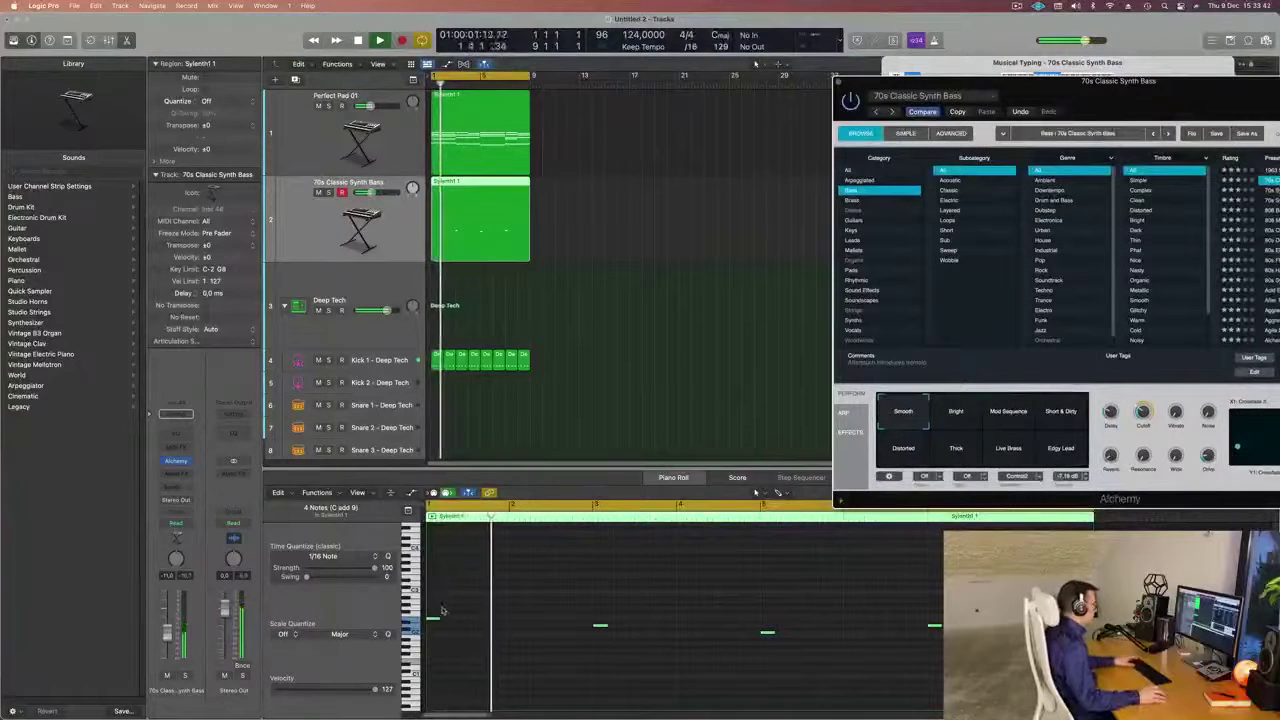
key("space")
key("space")
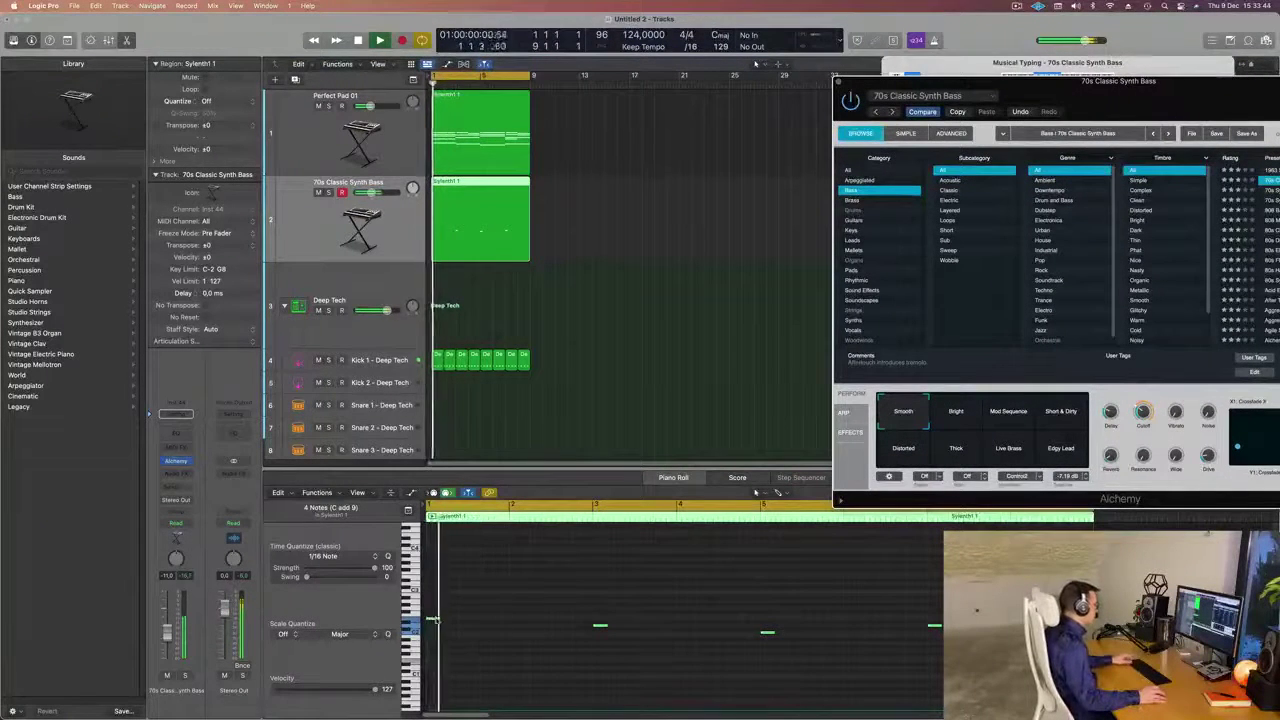
left_click_drag(433, 619, 476, 618)
key("Return")
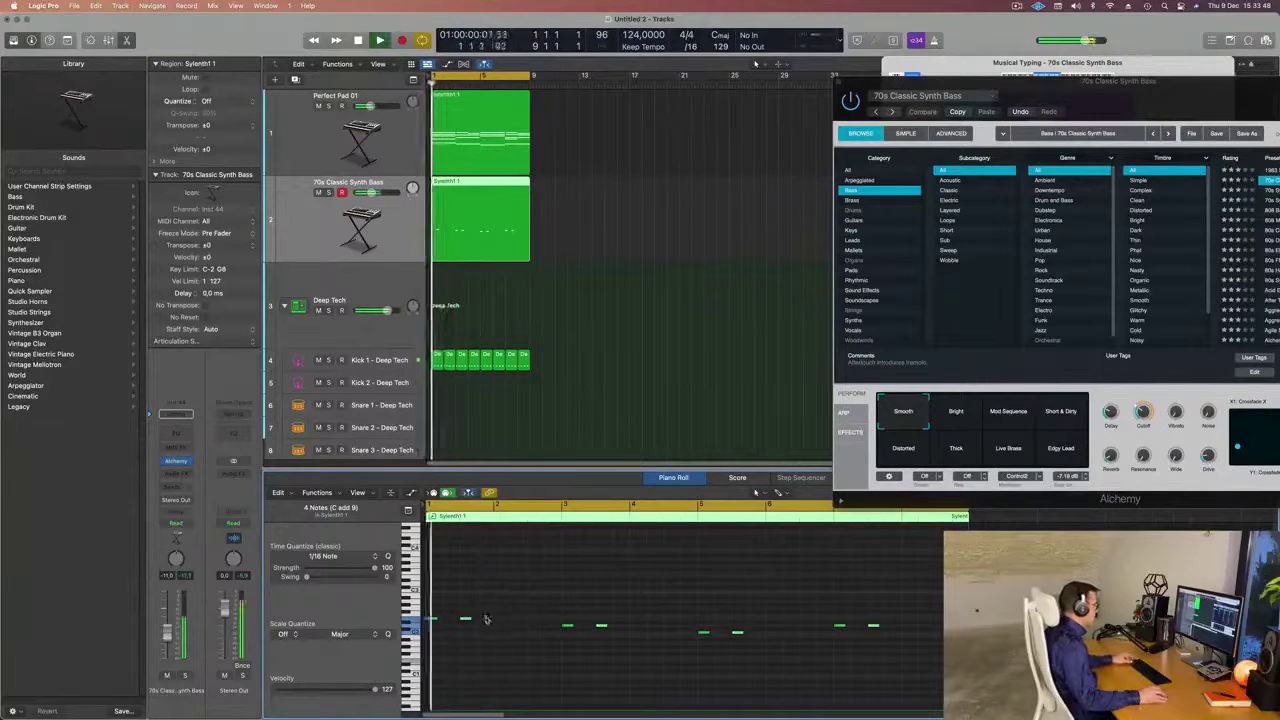
scroll(487, 620, "up", 5)
key("Return")
left_click(516, 623)
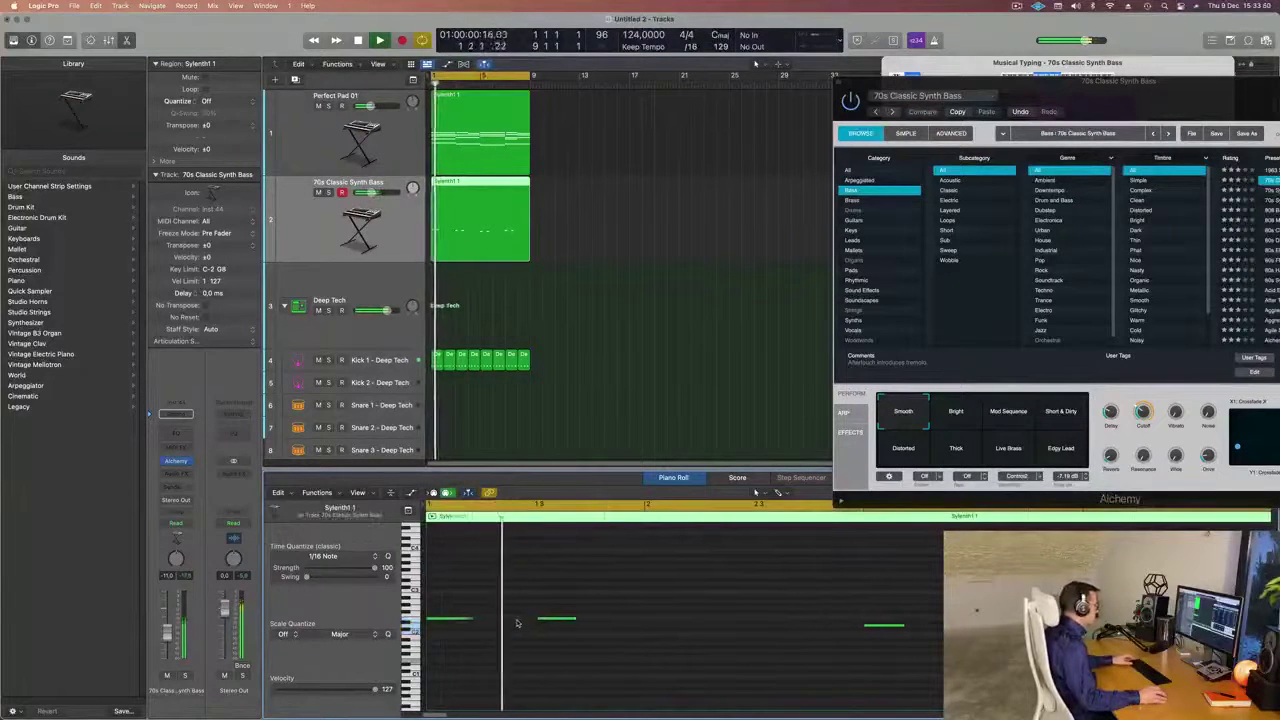
Copy the four original bass notes to about one and a half beats after each original and replay the loop.
key("super+a")
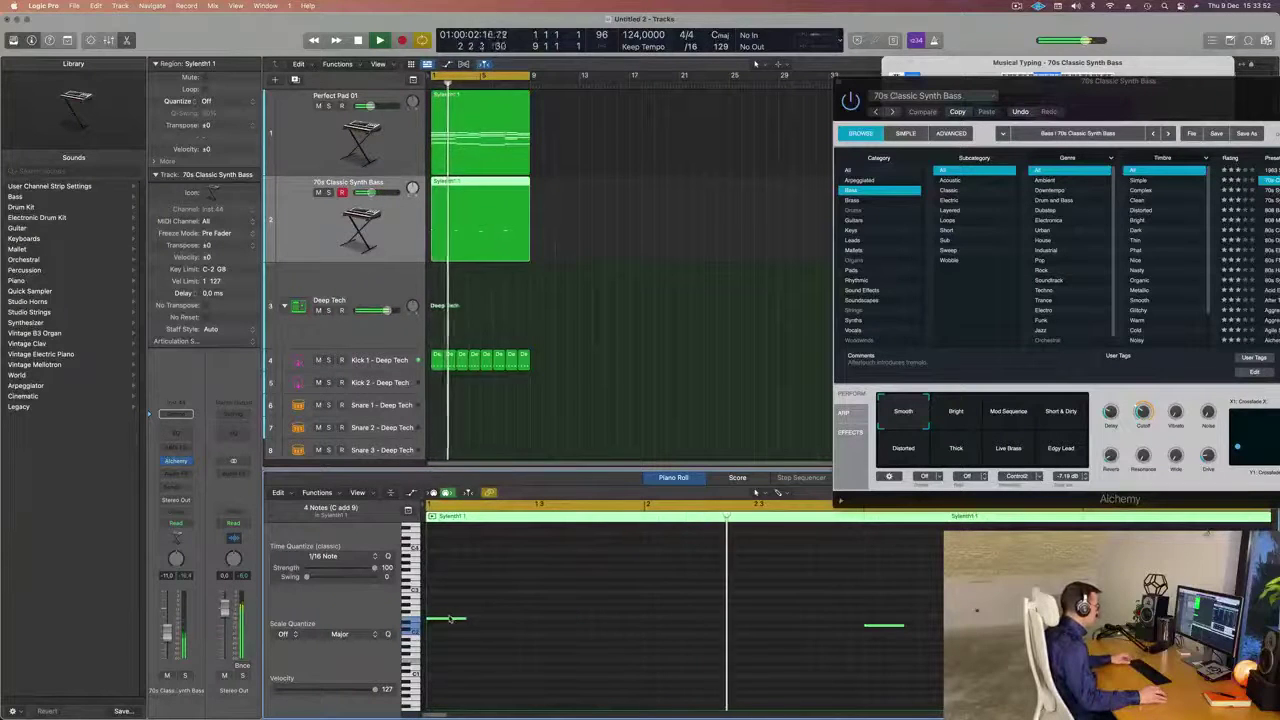
left_click_drag(485, 622, 523, 619)
key("space")
key("space")
key("super+Left")
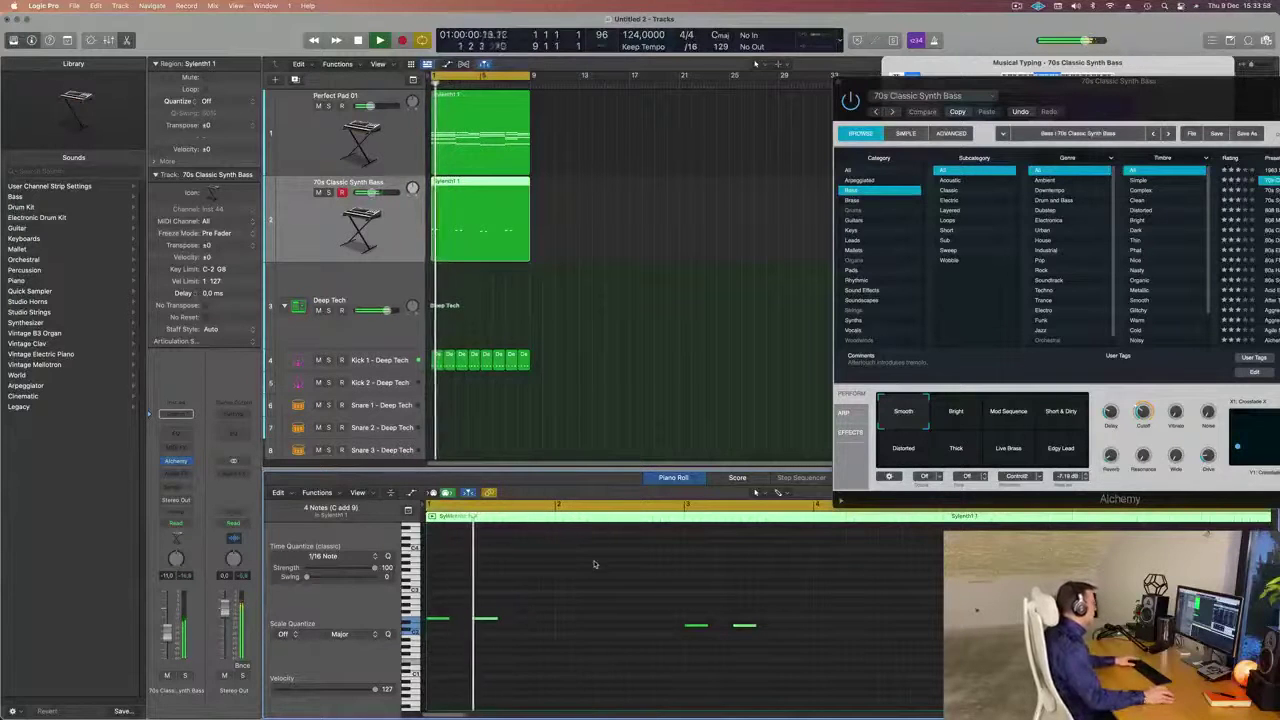
Move the four copied bass notes to about two and a half beats after each original and replay the loop.
left_click_drag(486, 619, 520, 622)
key("space")
key("space")
key("super+Left")
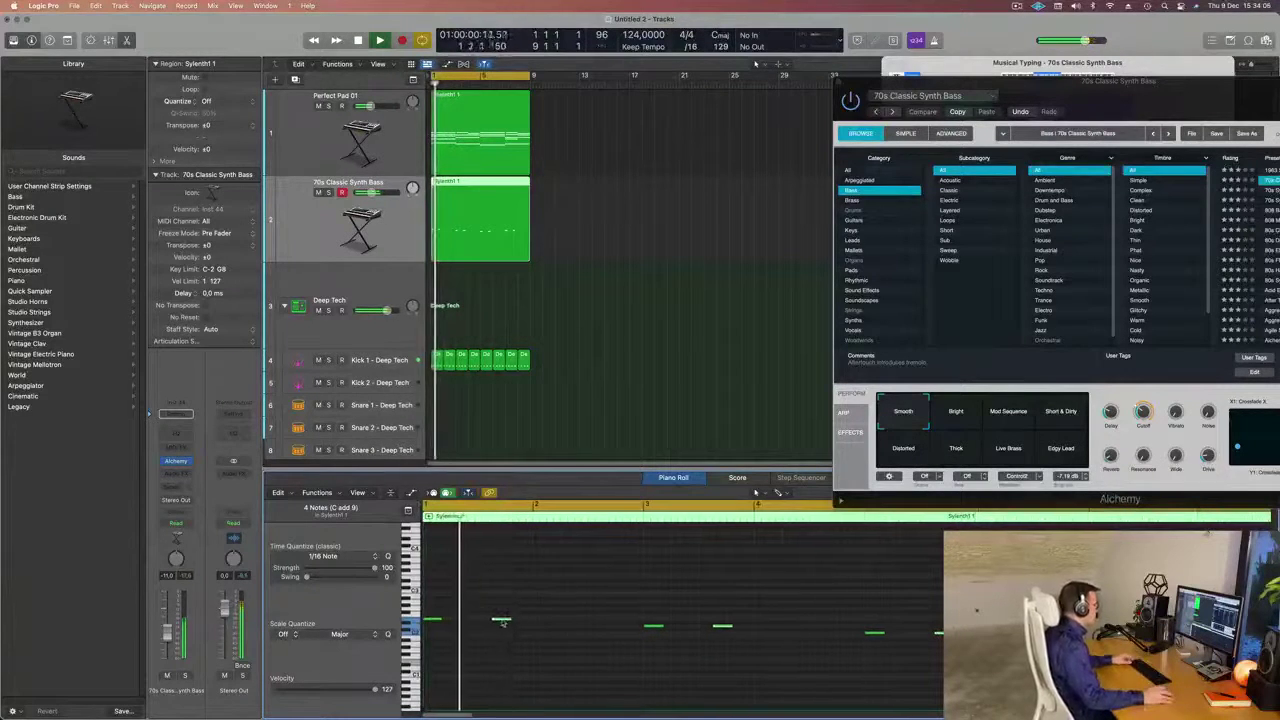
Copy the second set of bass notes to one bar after each original and replay the loop from the start.
left_click_drag(505, 620, 543, 621)
key("space")
key("space")
key("super+Left")
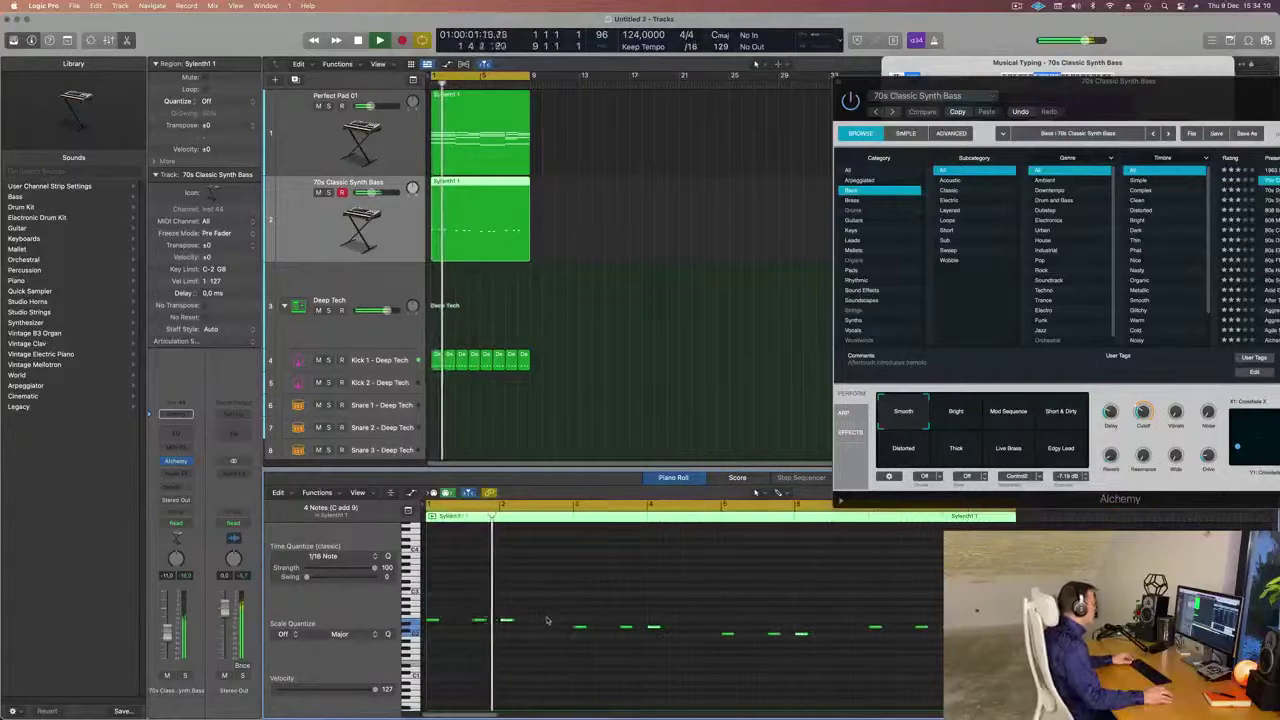
key("super+Right")
key("space")
key("space")
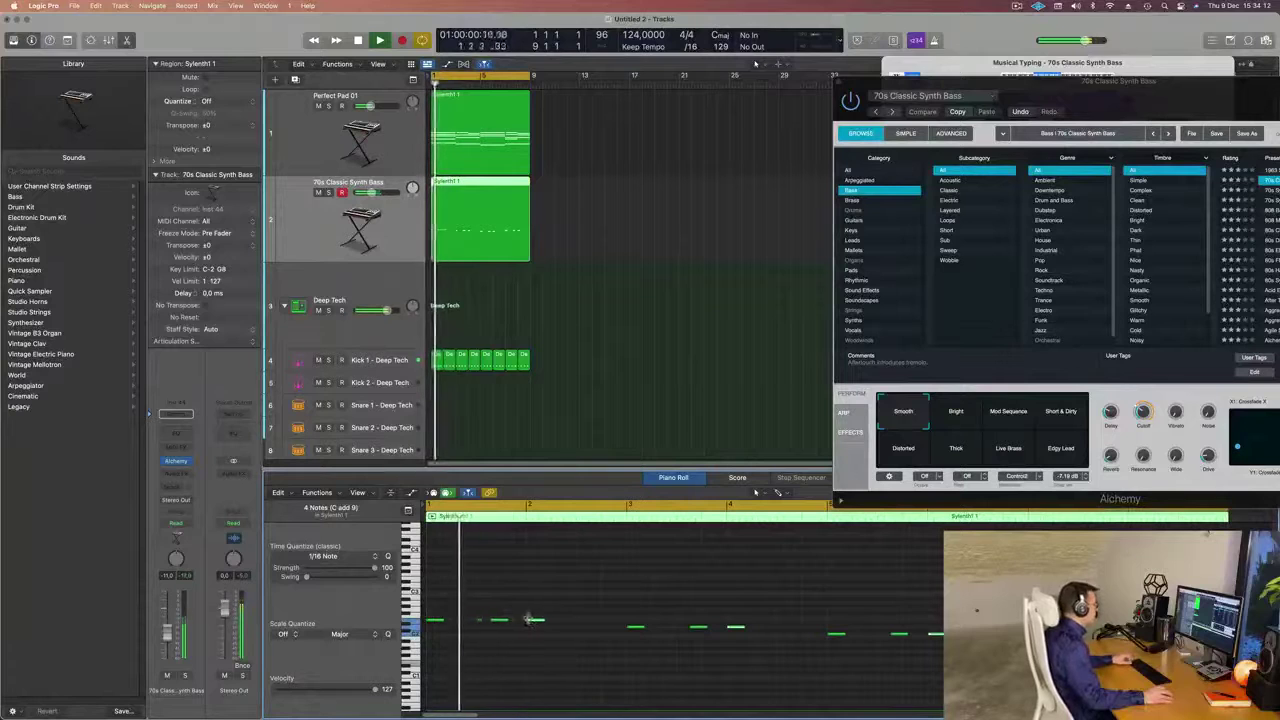
Copy the third set of bass notes to about two and a half beats further on and play the loop.
left_click_drag(535, 621, 592, 628)
key("super+Left")
key("space")
key("space")
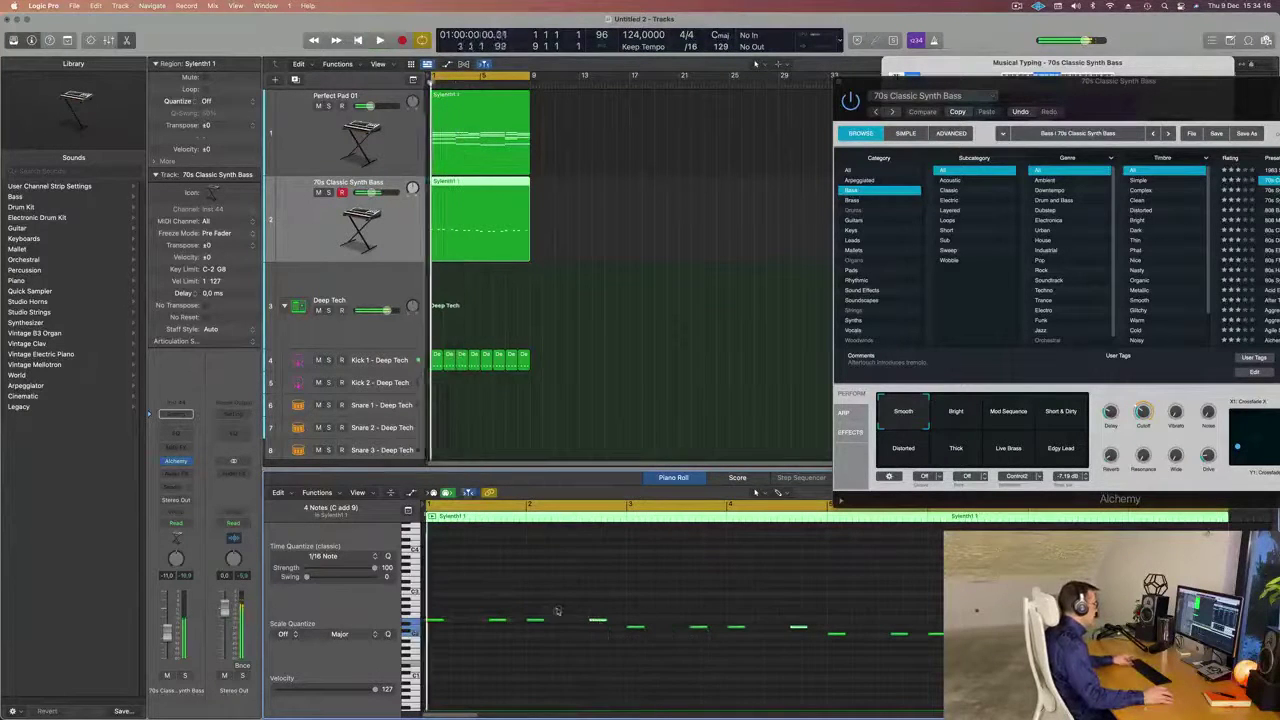
scroll(560, 611, "up", 1)
scroll(562, 609, "down", 2)
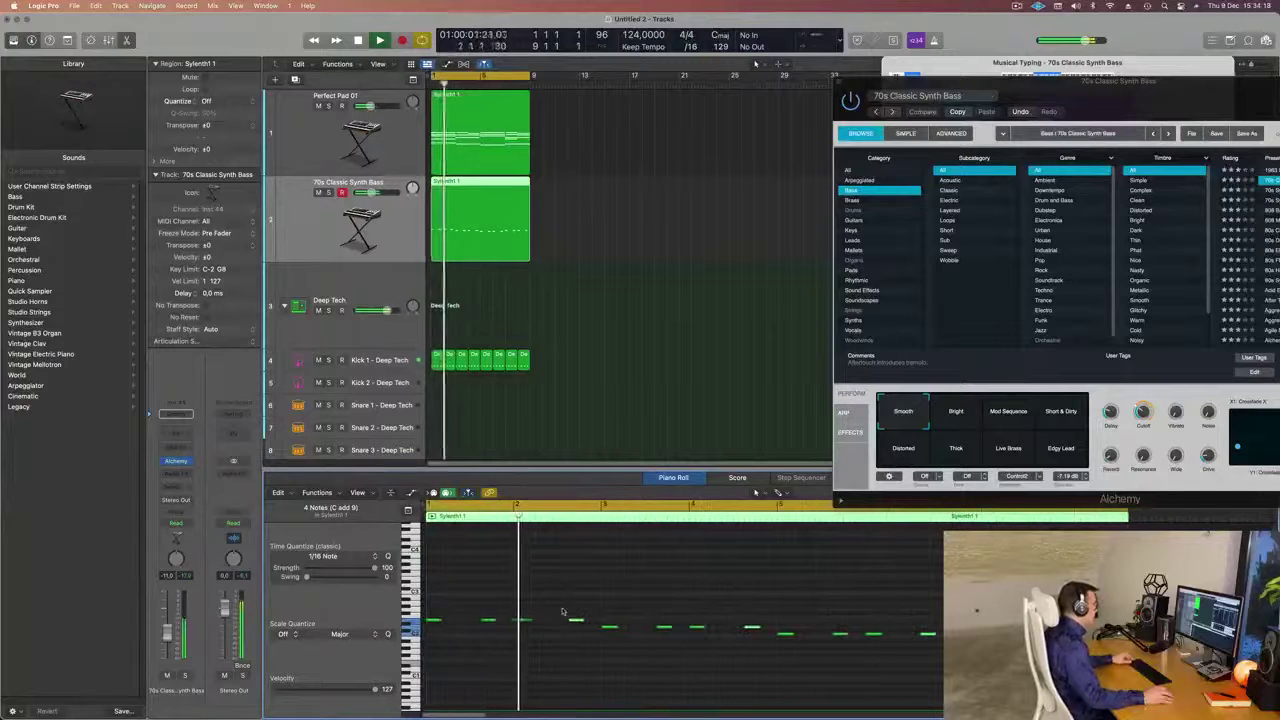
scroll(562, 609, "right", 1)
scroll(560, 609, "down", 2)
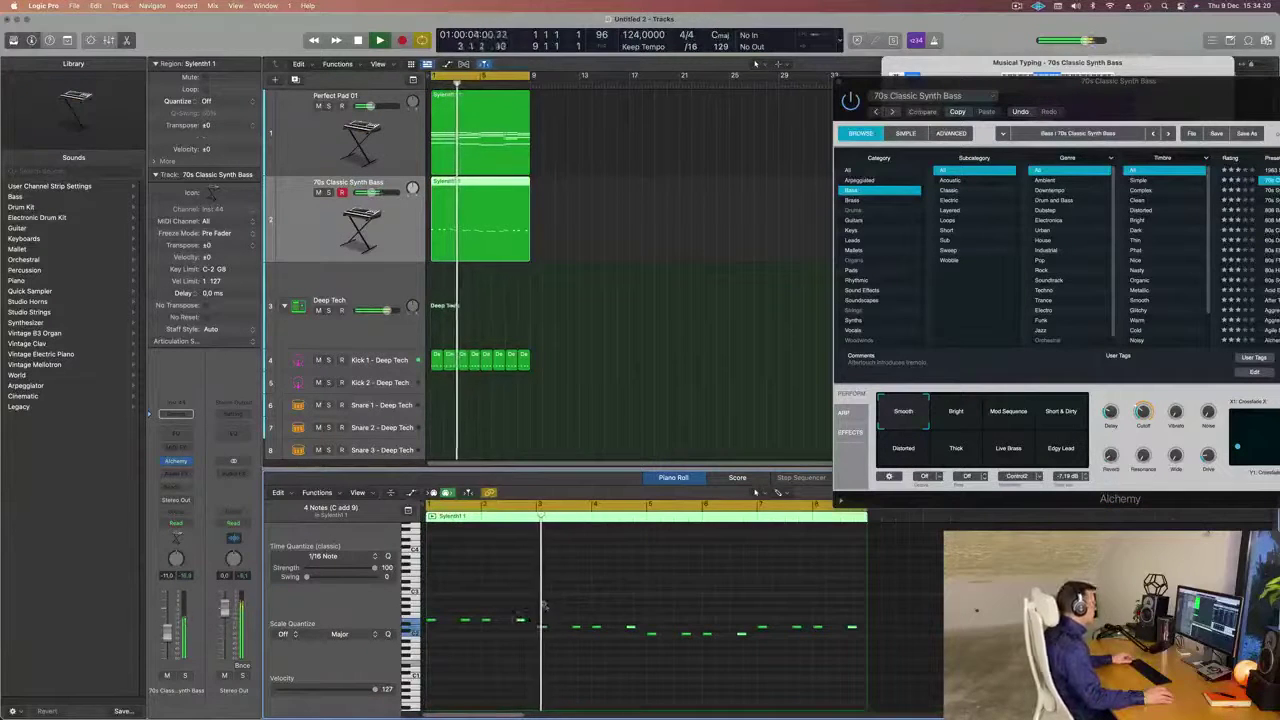
scroll(543, 605, "down", 2)
Audition the bass preset's Short & Dirty, Bright, Mod Sequence, Thick, Live Brass and Edgy Lead variations, then return to Smooth.
left_click_drag(1126, 104, 668, 314)
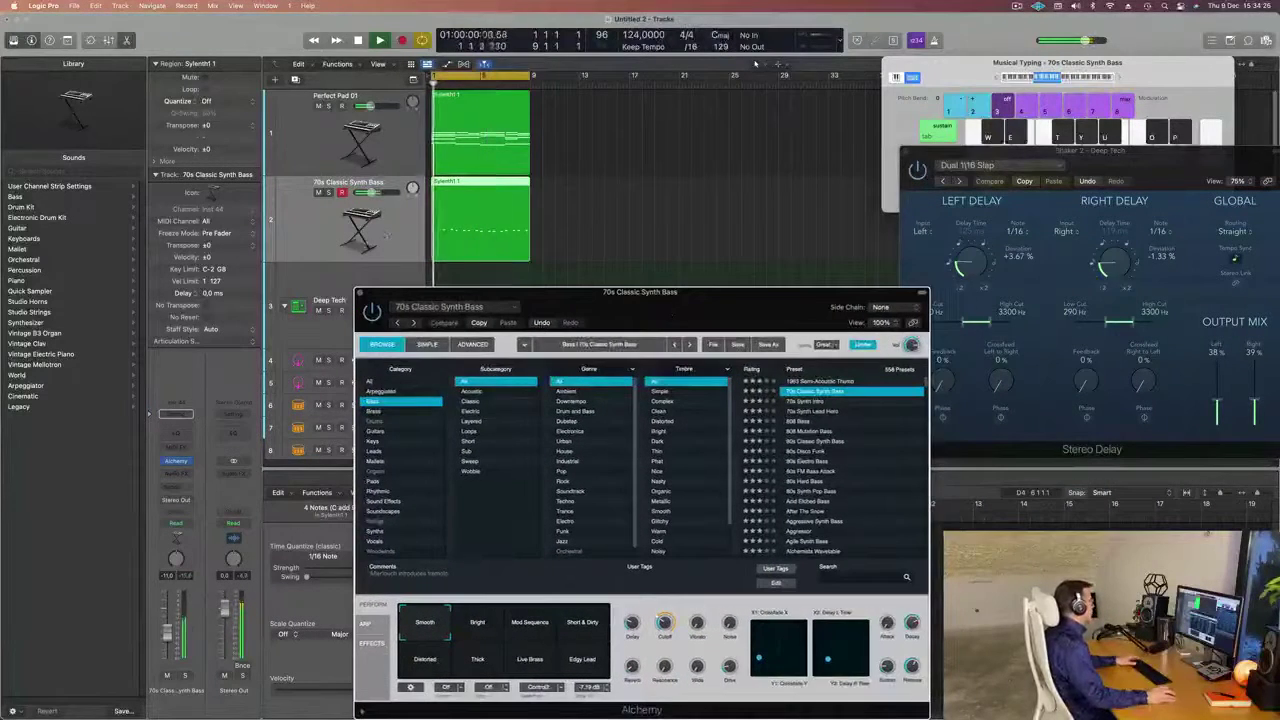
left_click(755, 63)
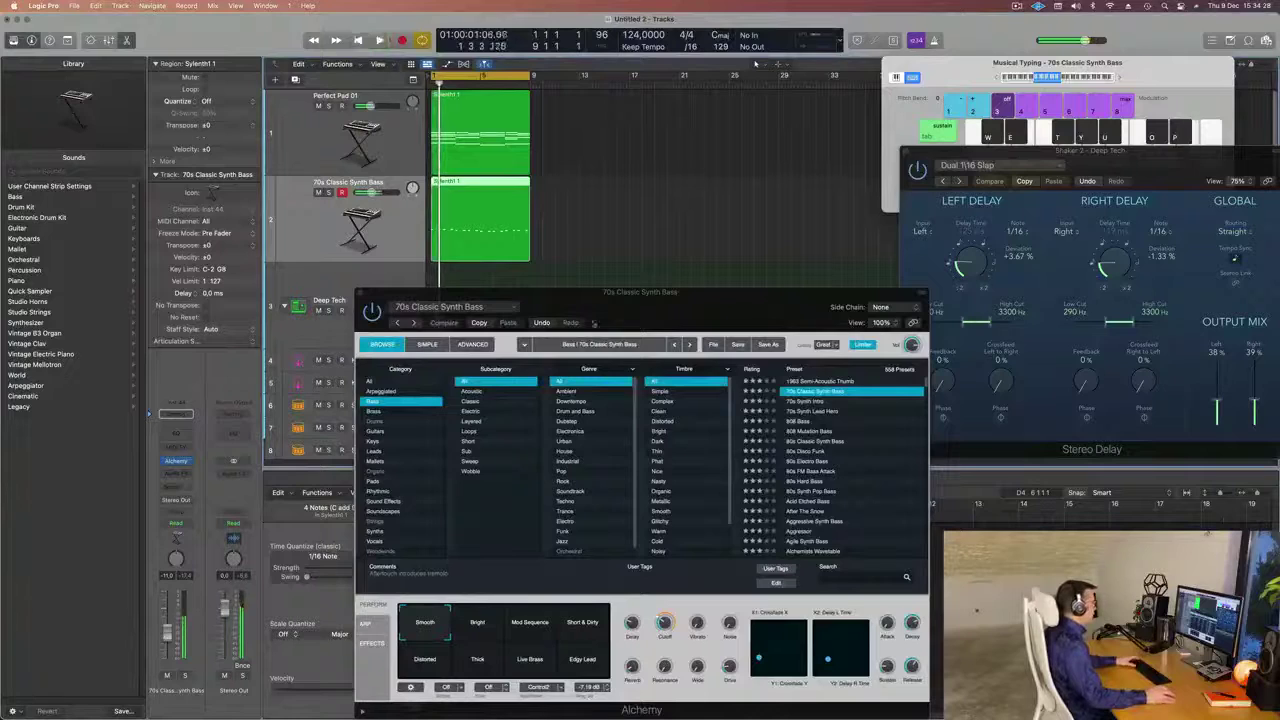
key("space")
left_click_drag(650, 318, 757, 140)
left_click(683, 445)
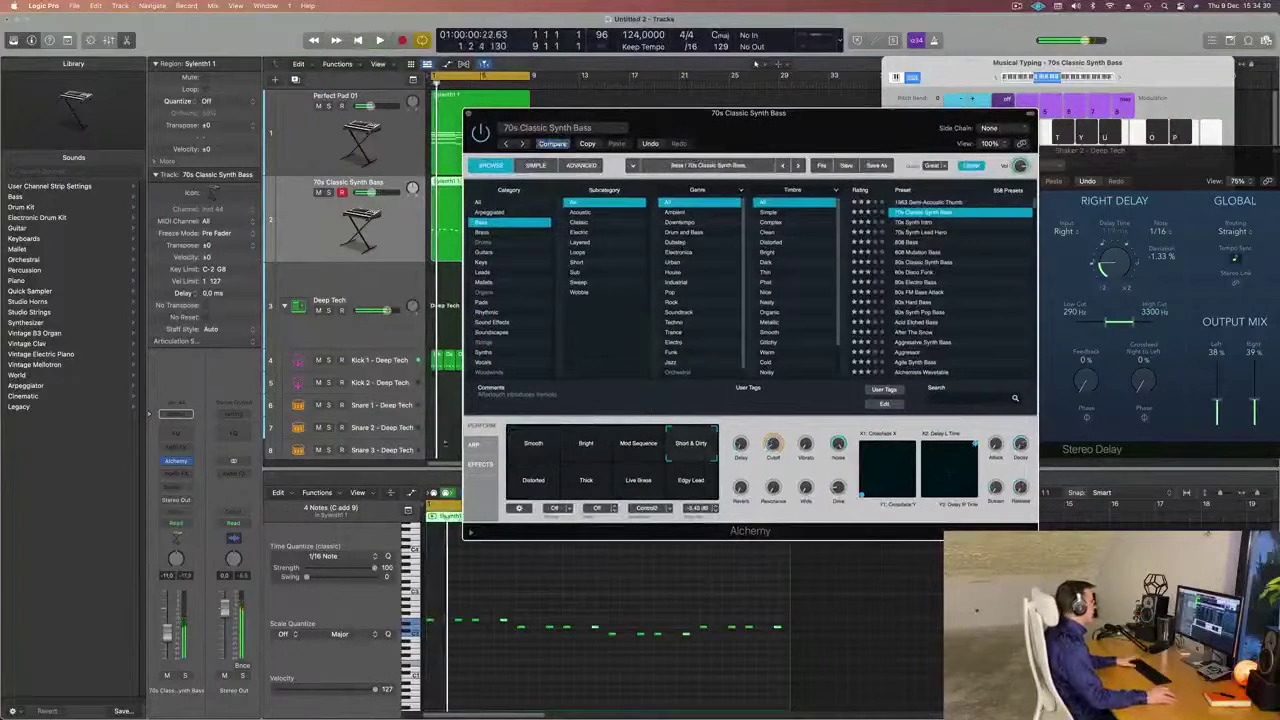
left_click(585, 445)
left_click(633, 447)
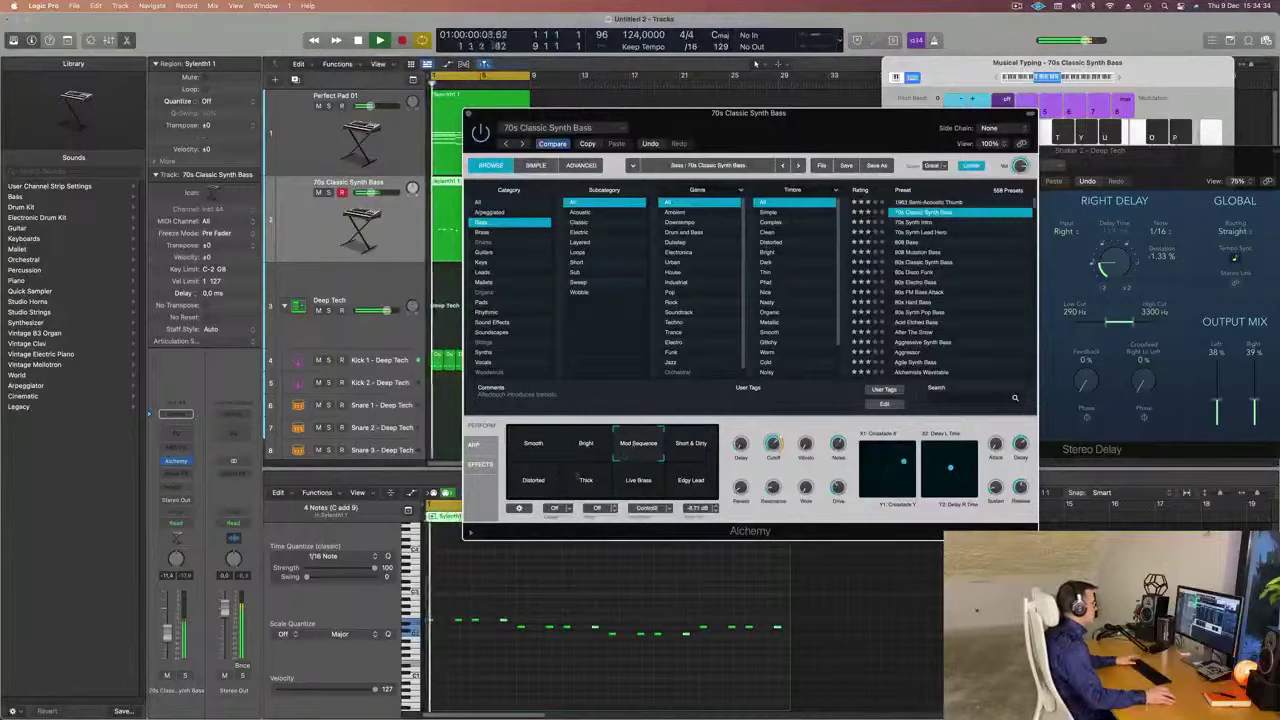
left_click(585, 483)
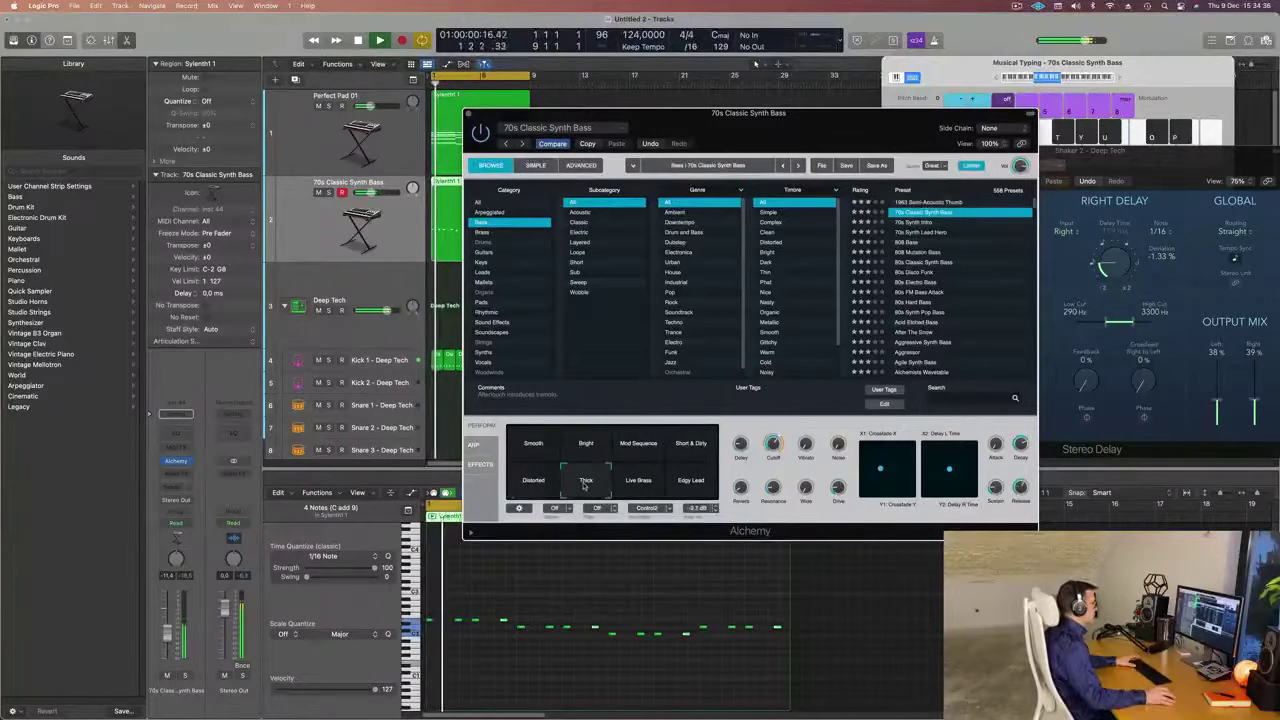
left_click(638, 484)
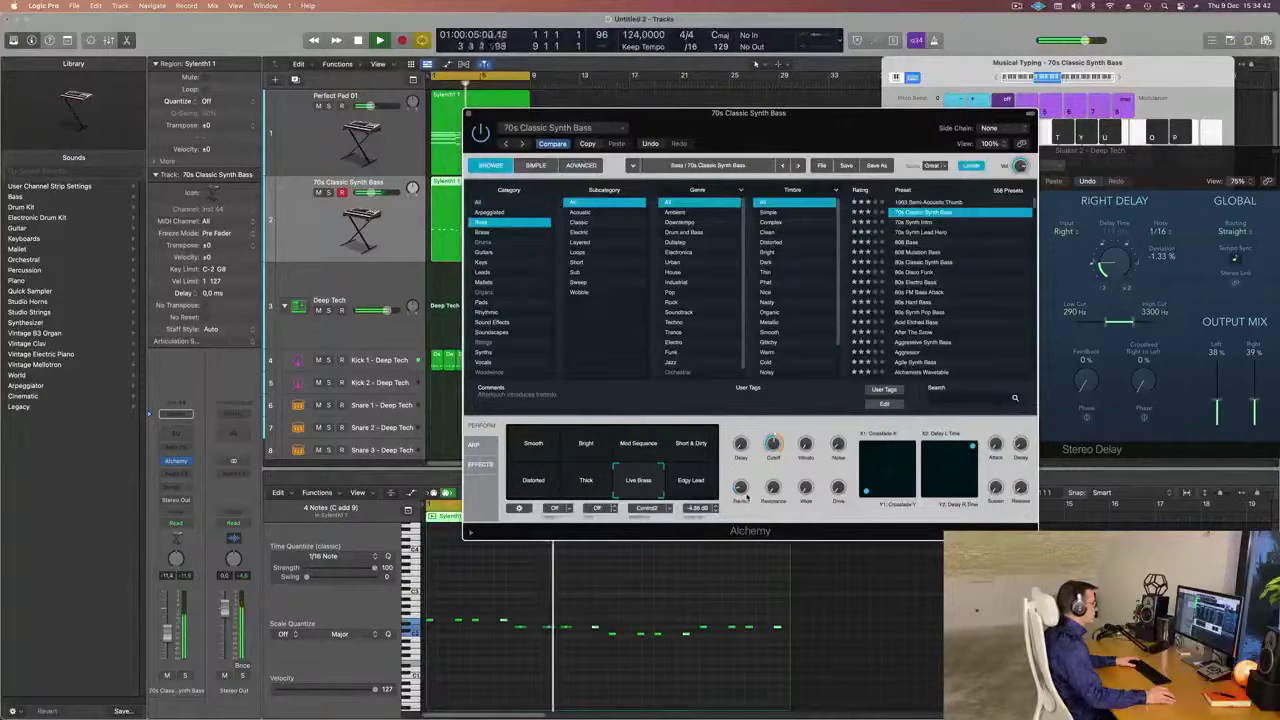
left_click(705, 496)
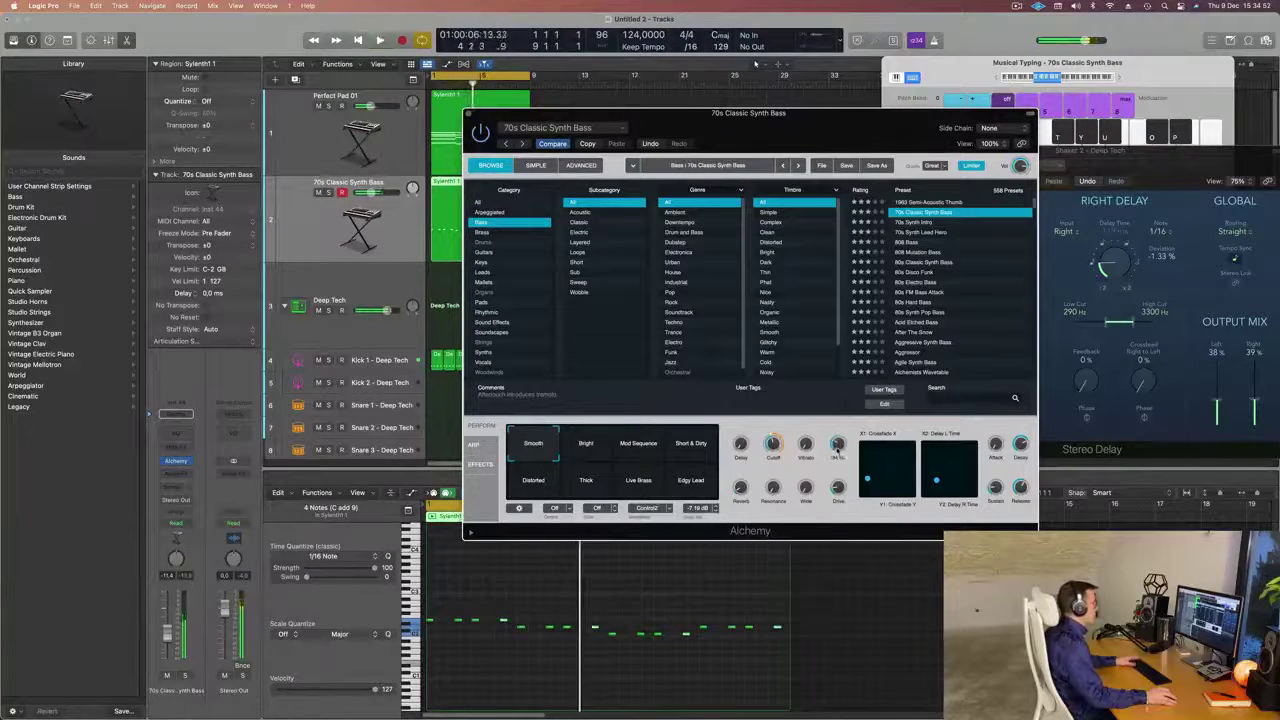
key("space")
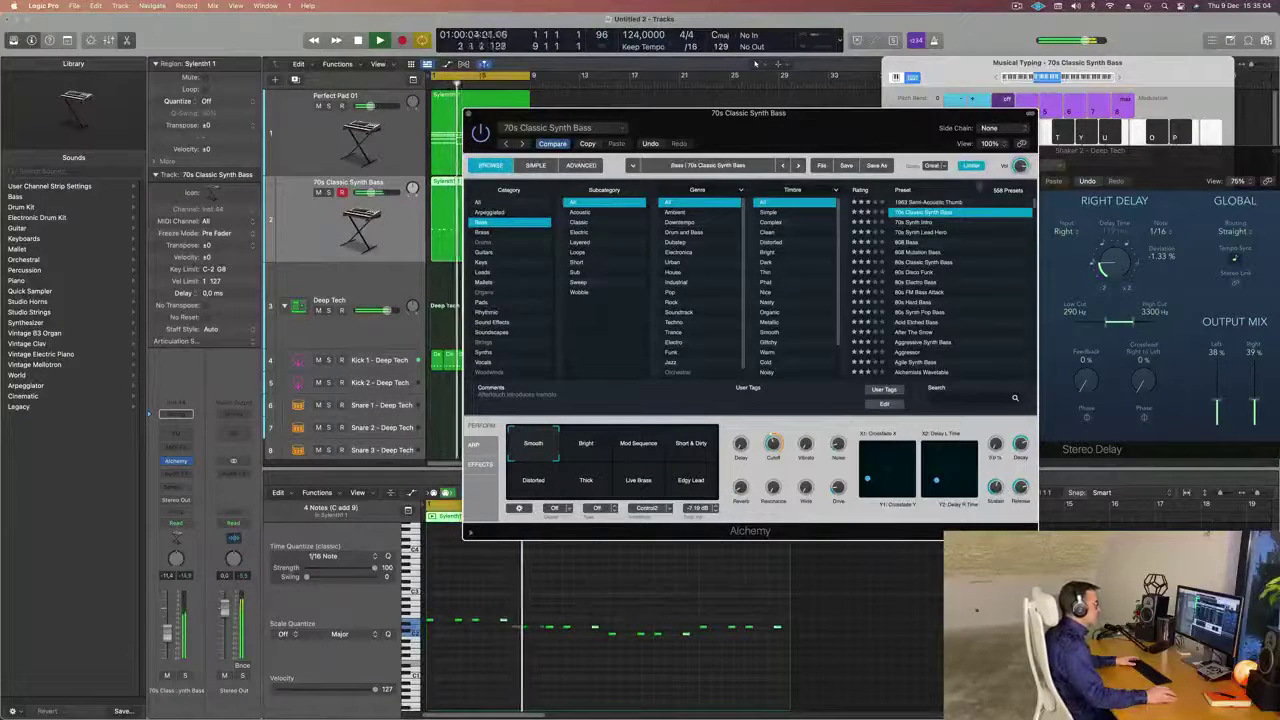
Adjust the Cutoff and Drive controls of the Smooth bass sound while the loop plays.
left_click_drag(978, 116, 1029, 86)
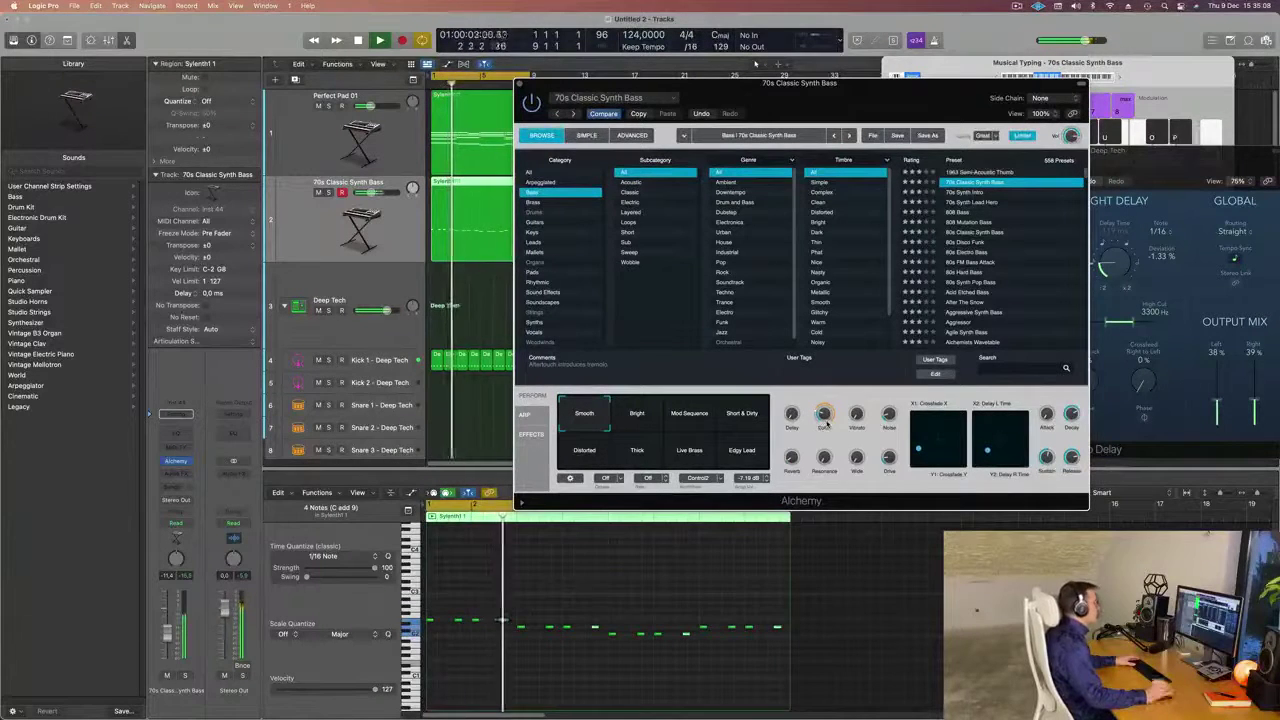
left_click_drag(876, 112, 849, 113)
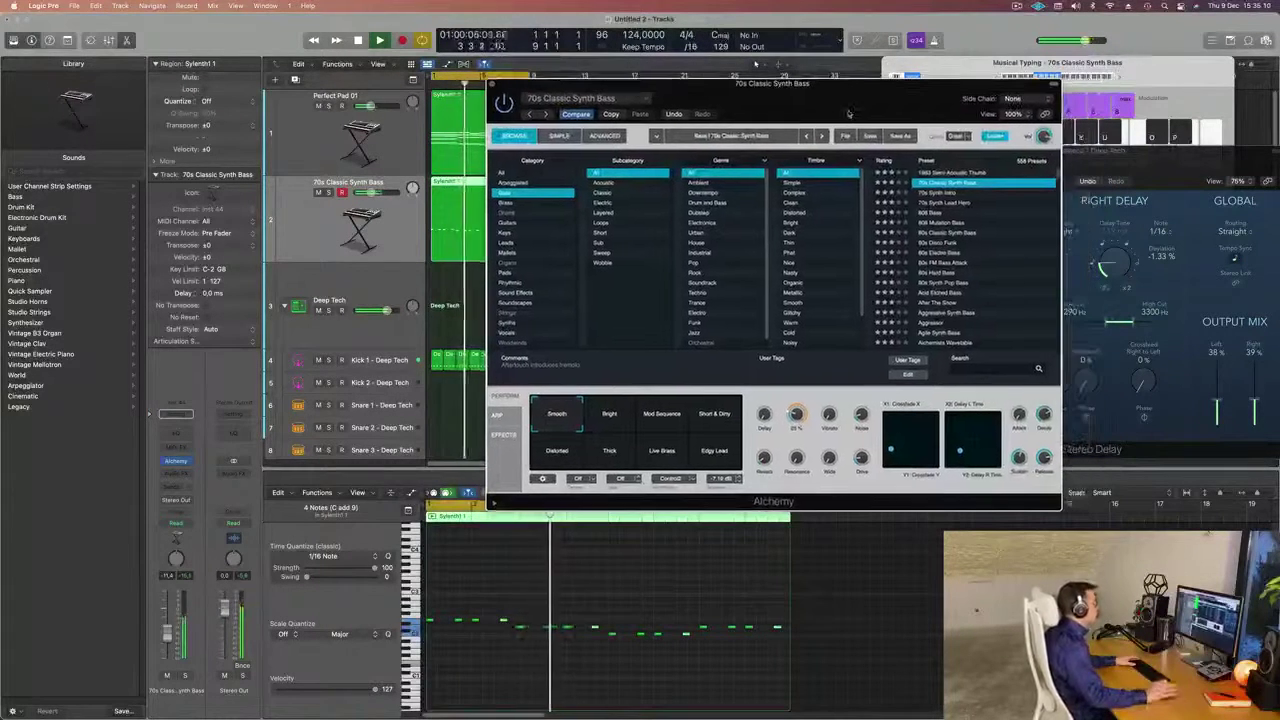
left_click_drag(796, 414, 795, 419)
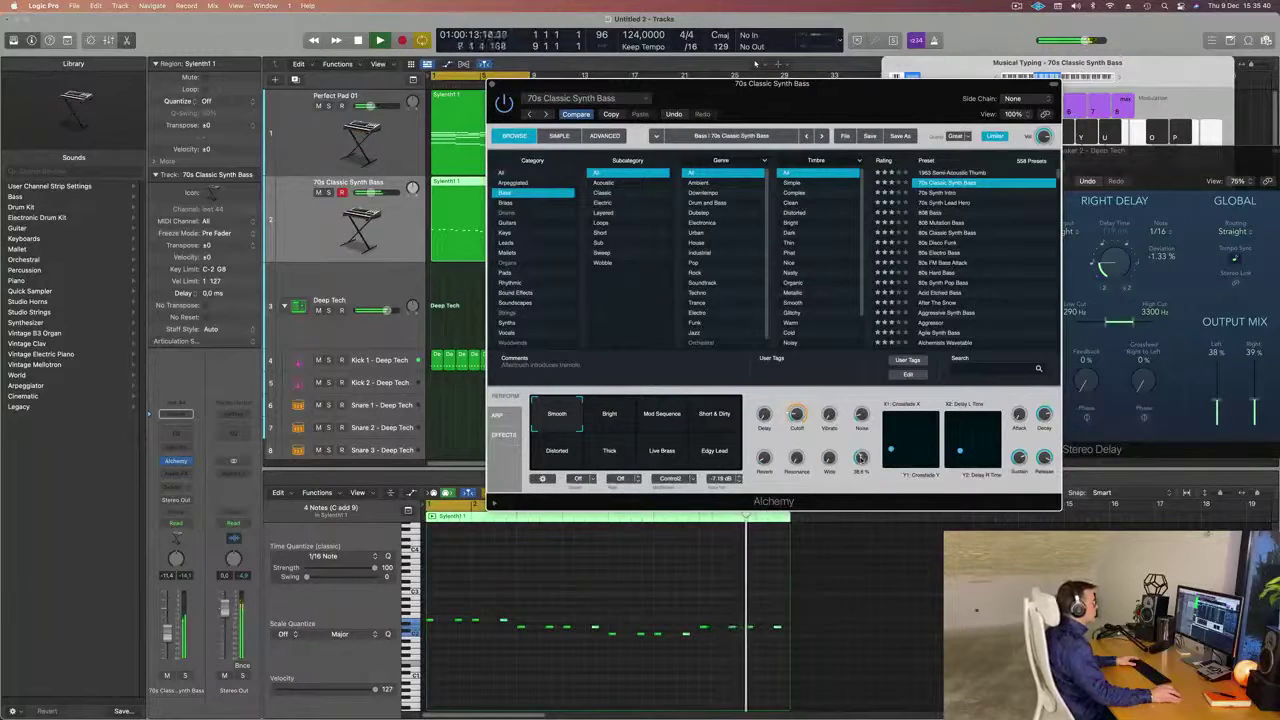
left_click_drag(845, 93, 909, 124)
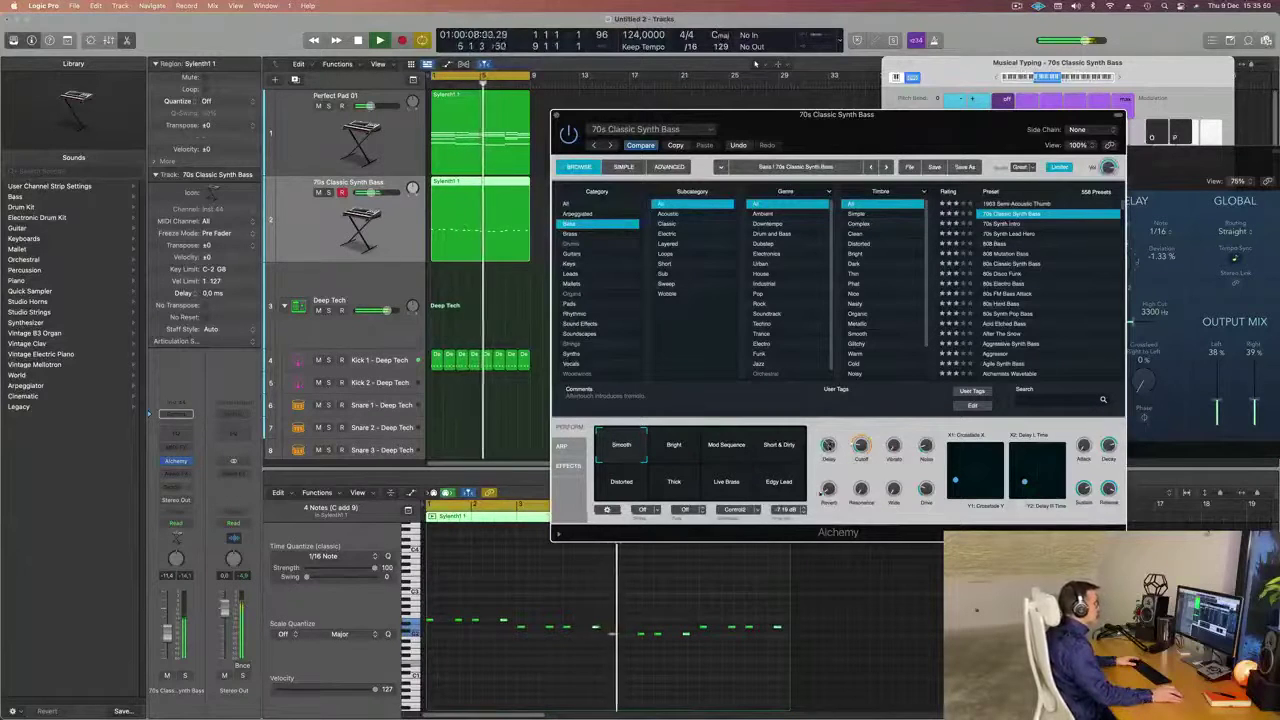
left_click_drag(914, 116, 1016, 99)
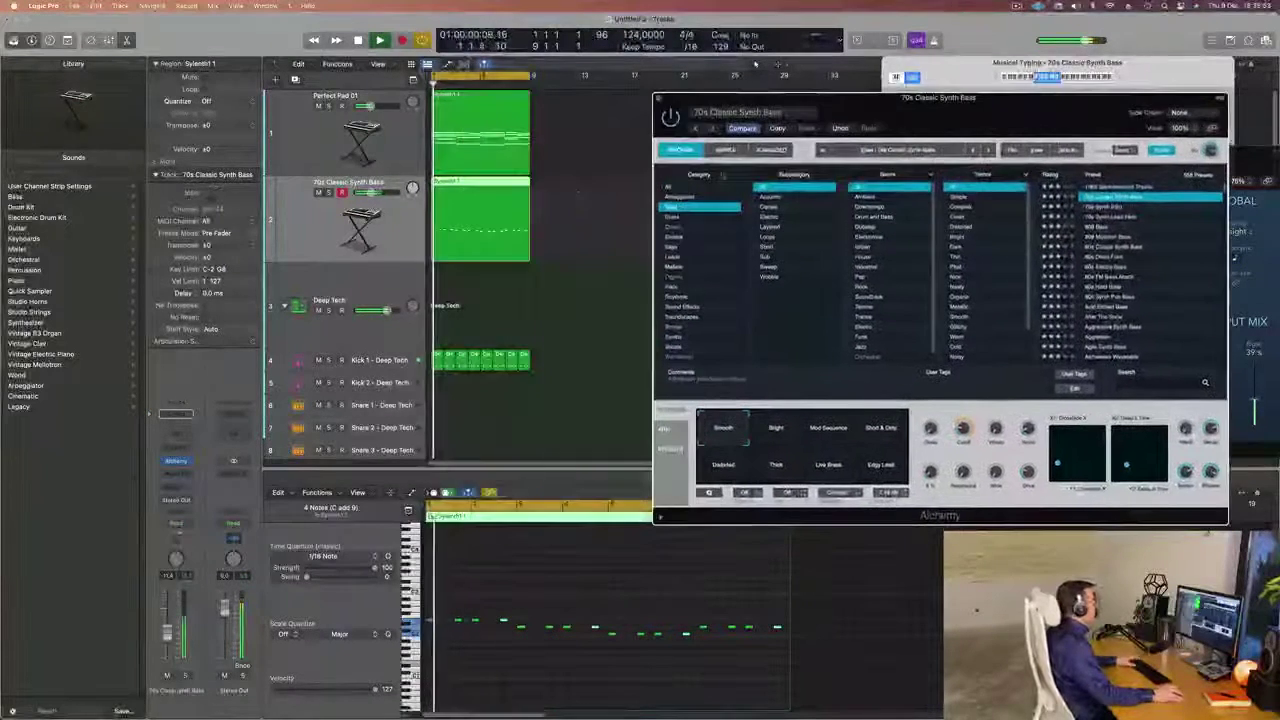
Select all the bass notes and lengthen them slightly together.
left_click(500, 667)
key("super+a")
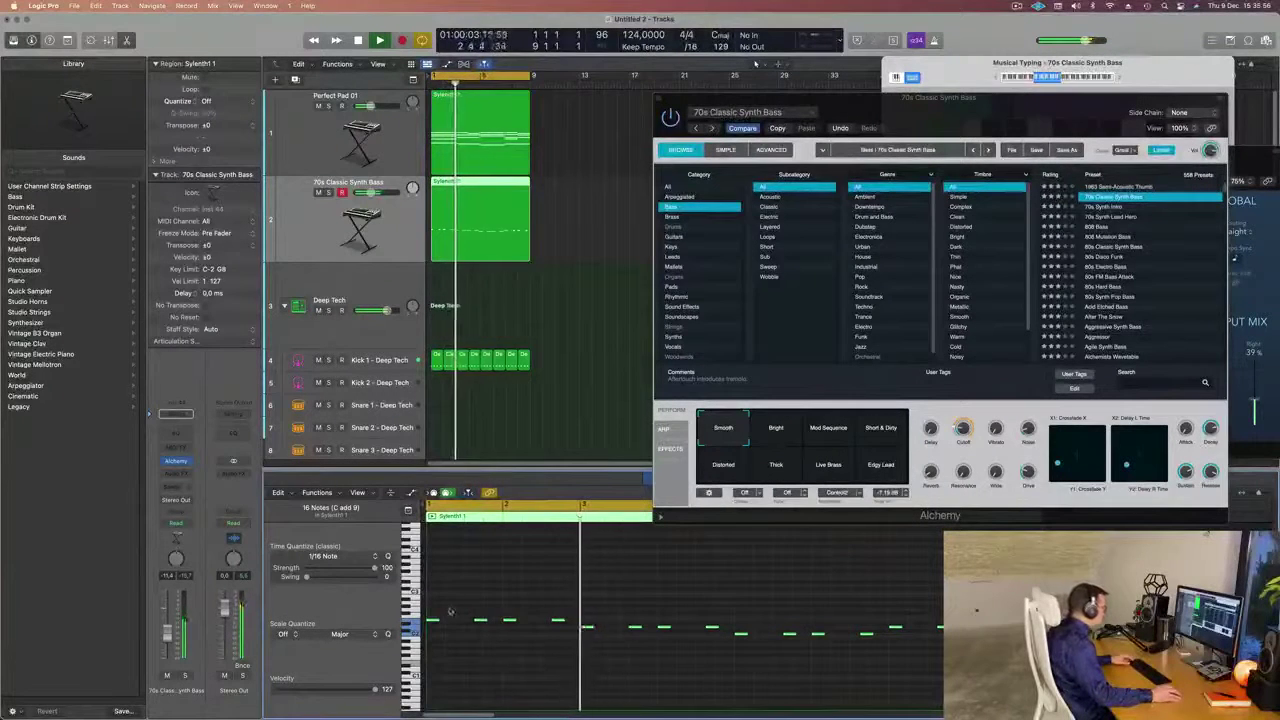
left_click_drag(437, 619, 442, 620)
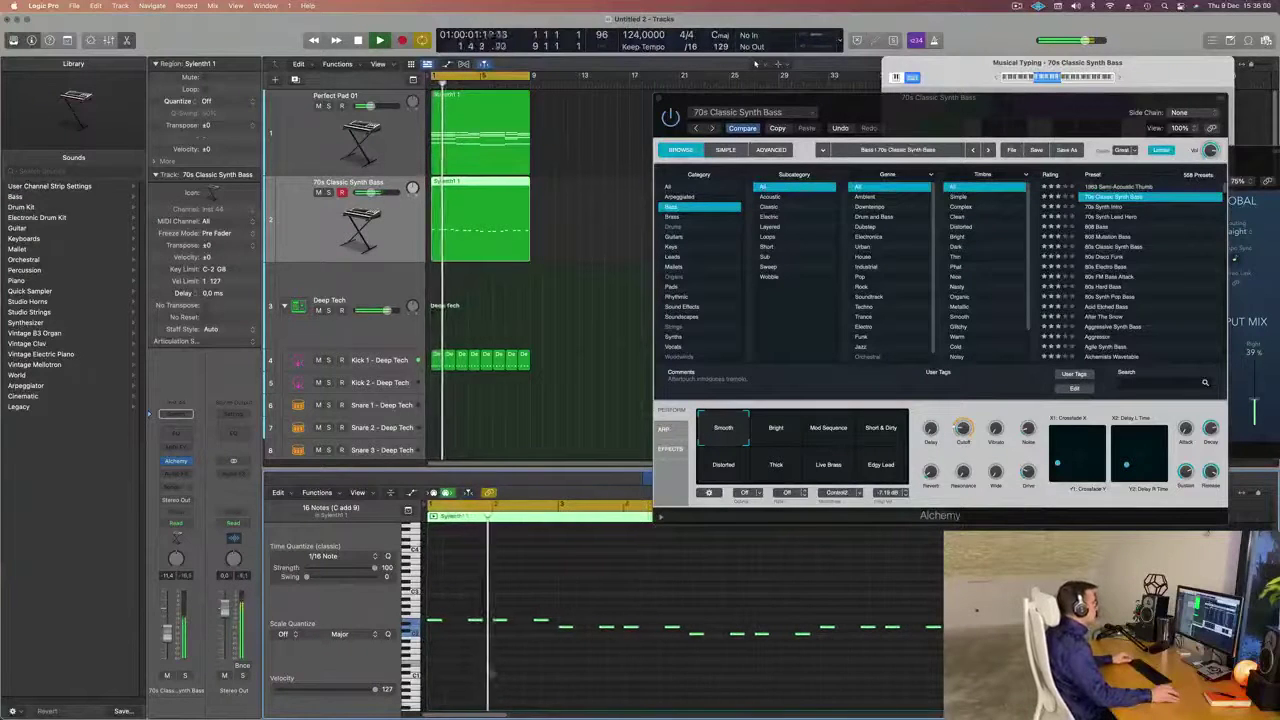
Lower Alchemy's Cutoff to about 13.8 %, replay the loop and close the synth window.
left_click_drag(800, 98, 745, 114)
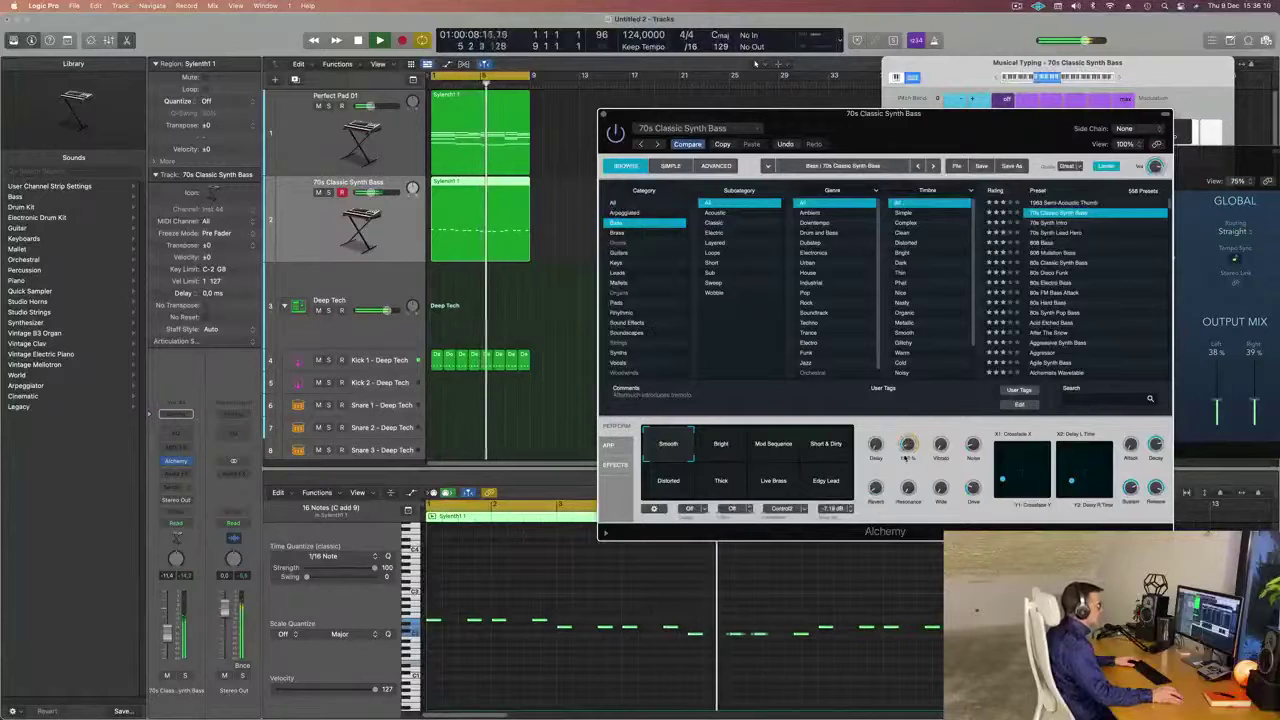
key("space")
key("space")
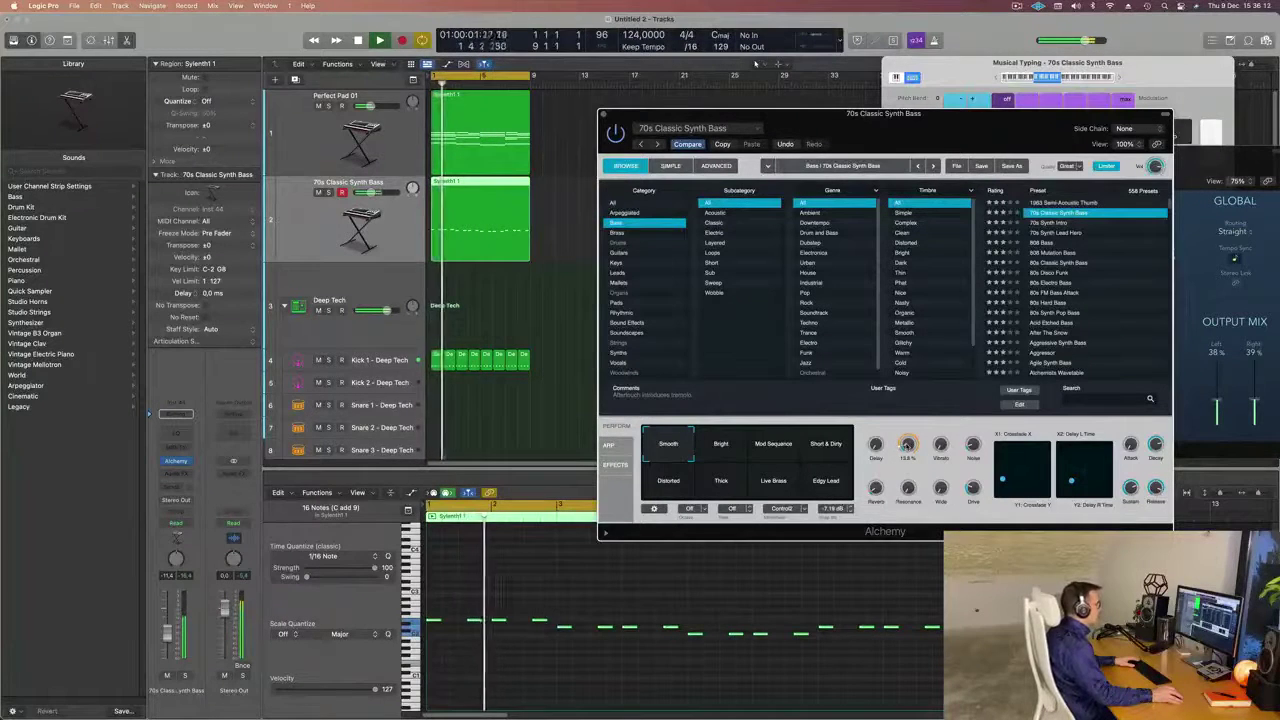
left_click_drag(966, 123, 865, 263)
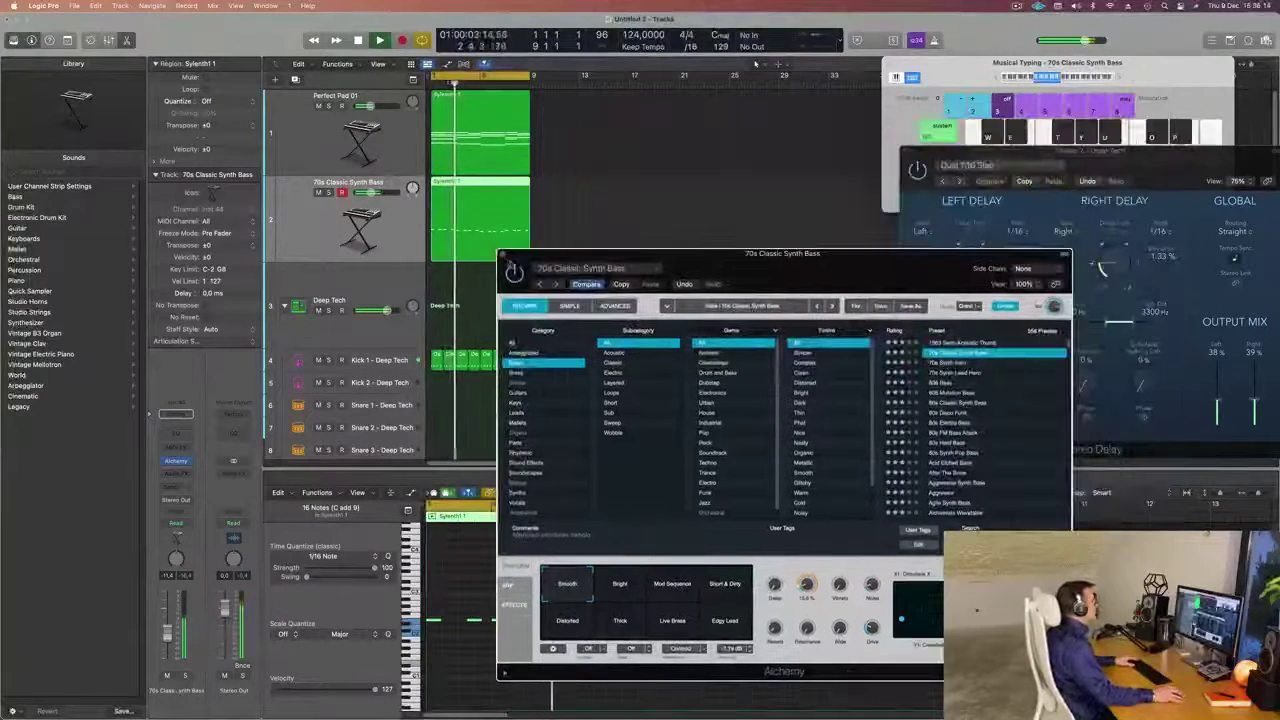
left_click(503, 254)
Lower the 70s Classic Synth Bass channel to about -15.6 dB and insert a stereo Compressor after Alchemy.
key("Up")
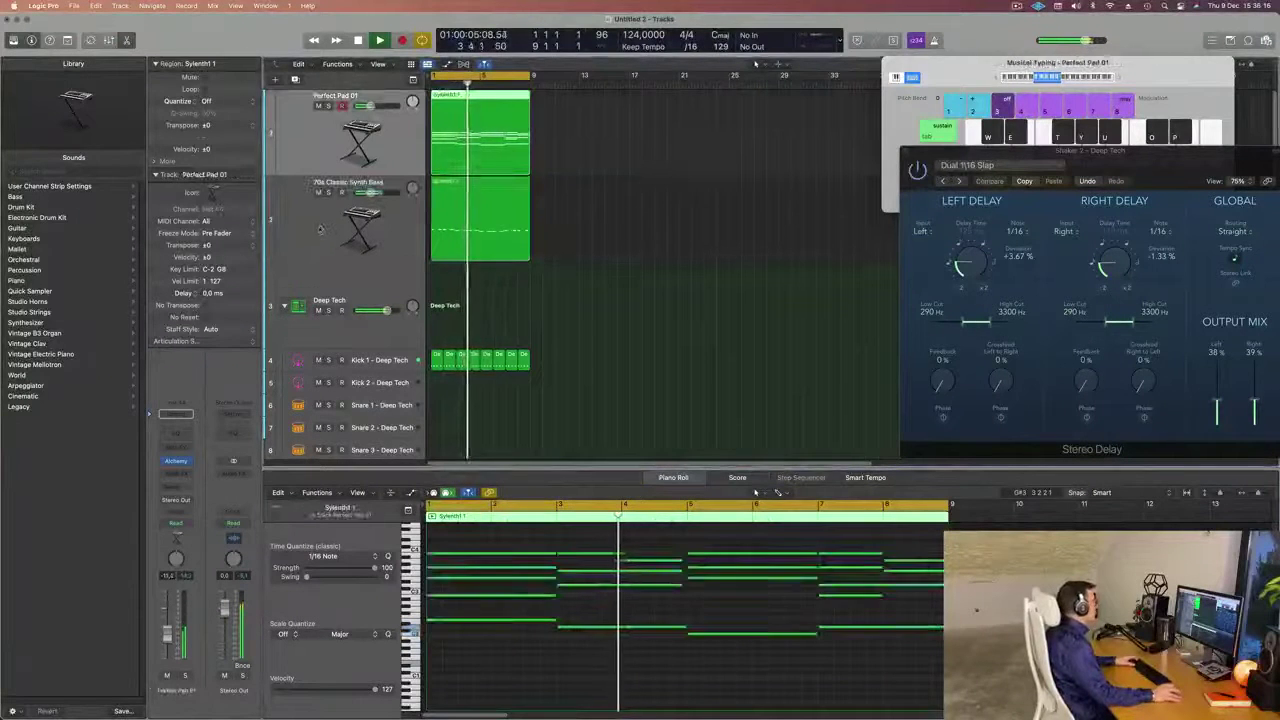
key("Down")
key("Return")
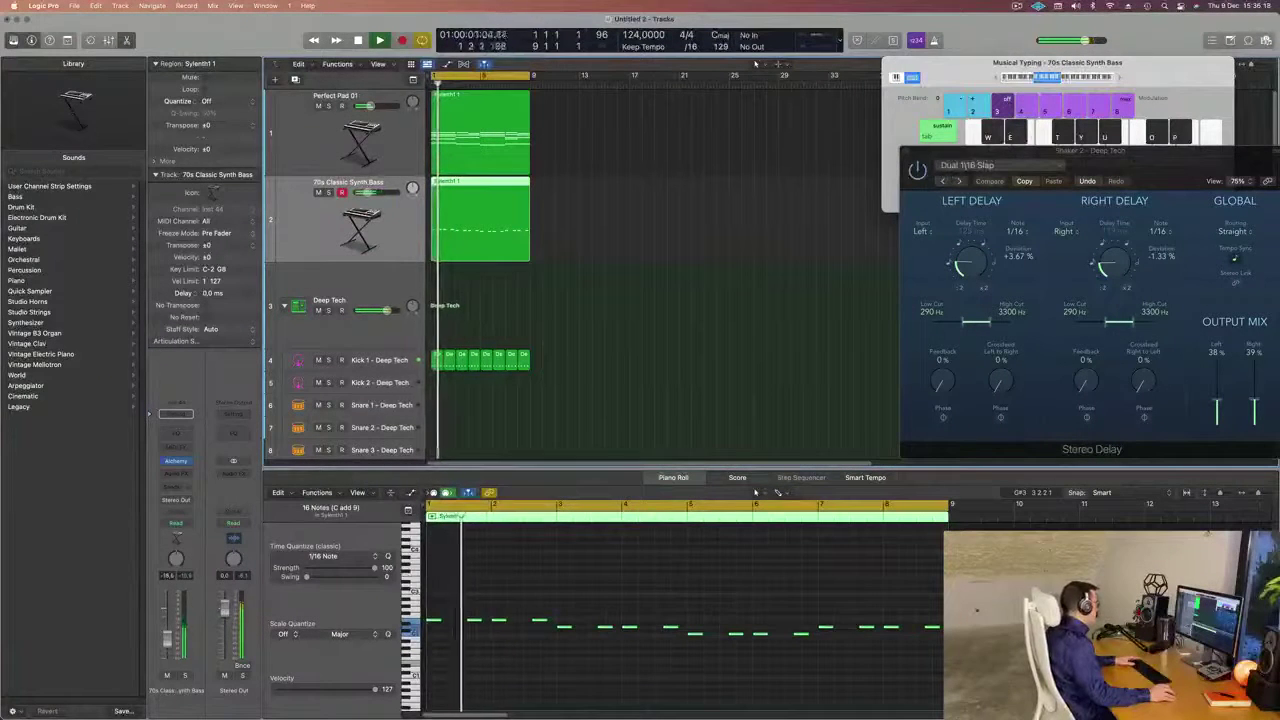
left_click(176, 473)
mouse_move(200, 501)
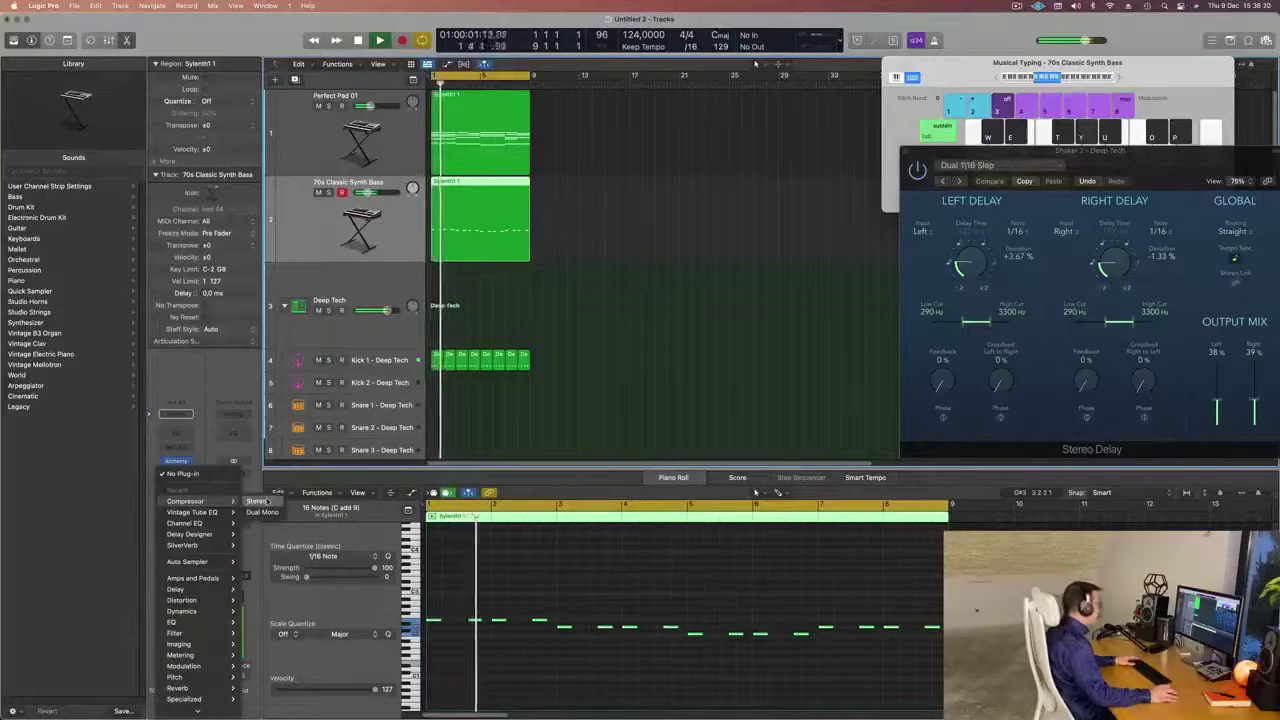
left_click(256, 501)
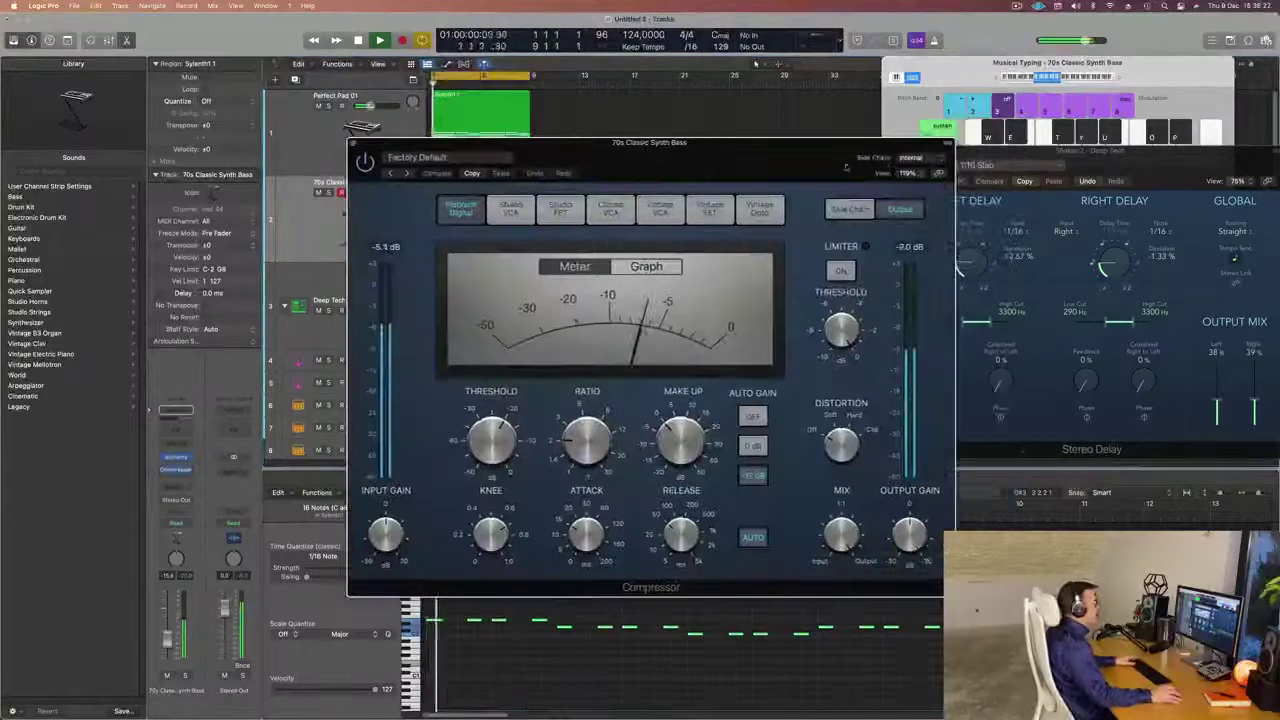
Set the bass compressor's side chain source to Kick 1 - Deep Tech (Inst 2).
left_click(910, 158)
mouse_move(920, 187)
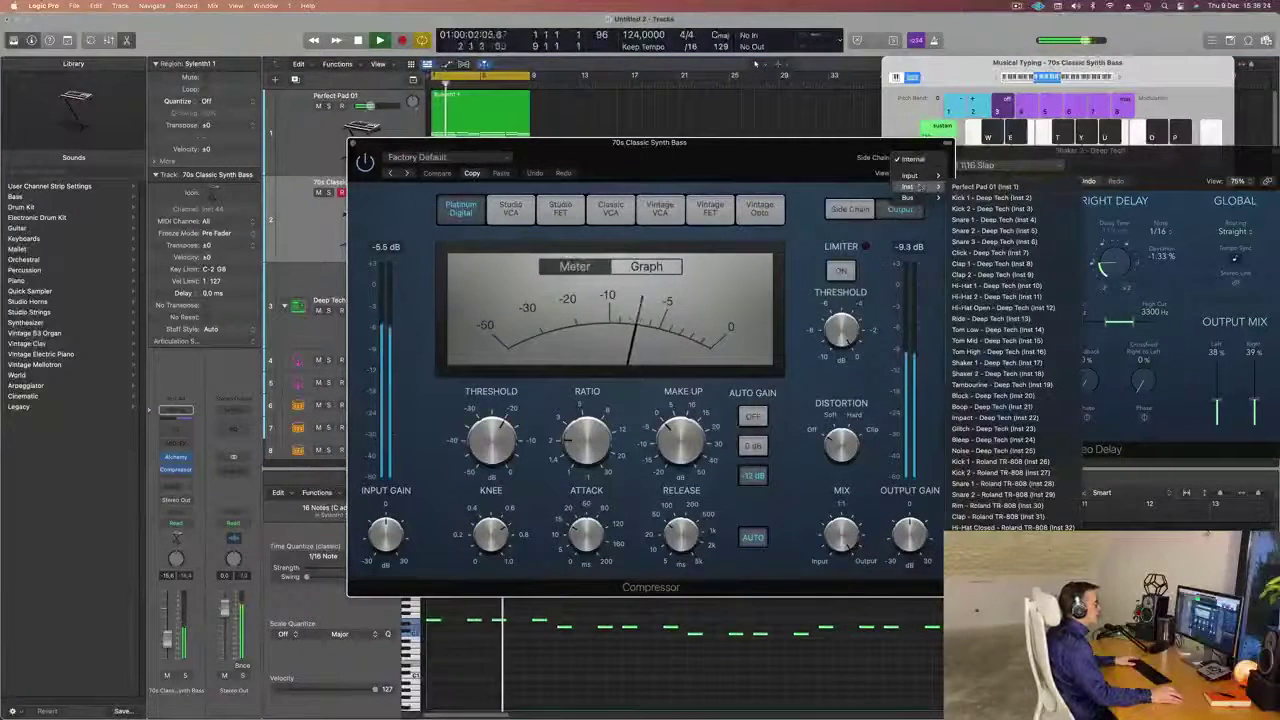
left_click(990, 197)
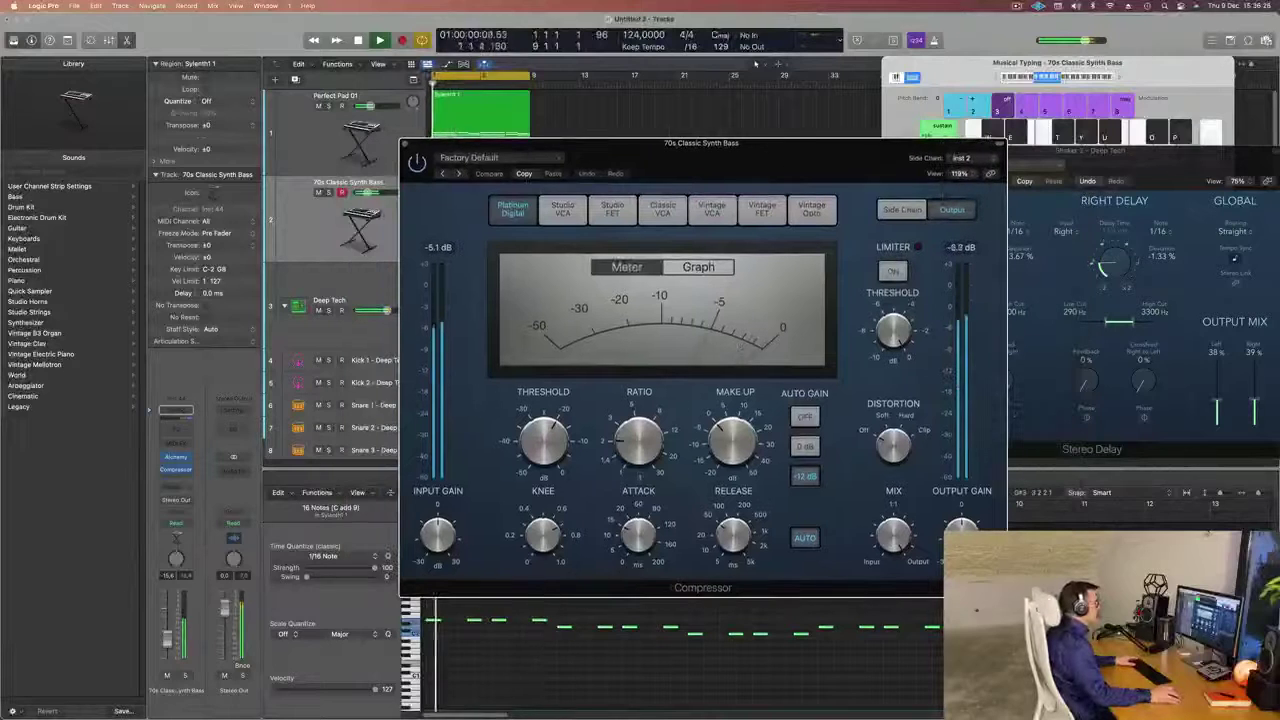
Adjust the bass compressor's Attack, raise its Ratio and close the plug-in window.
left_click_drag(733, 537, 643, 545)
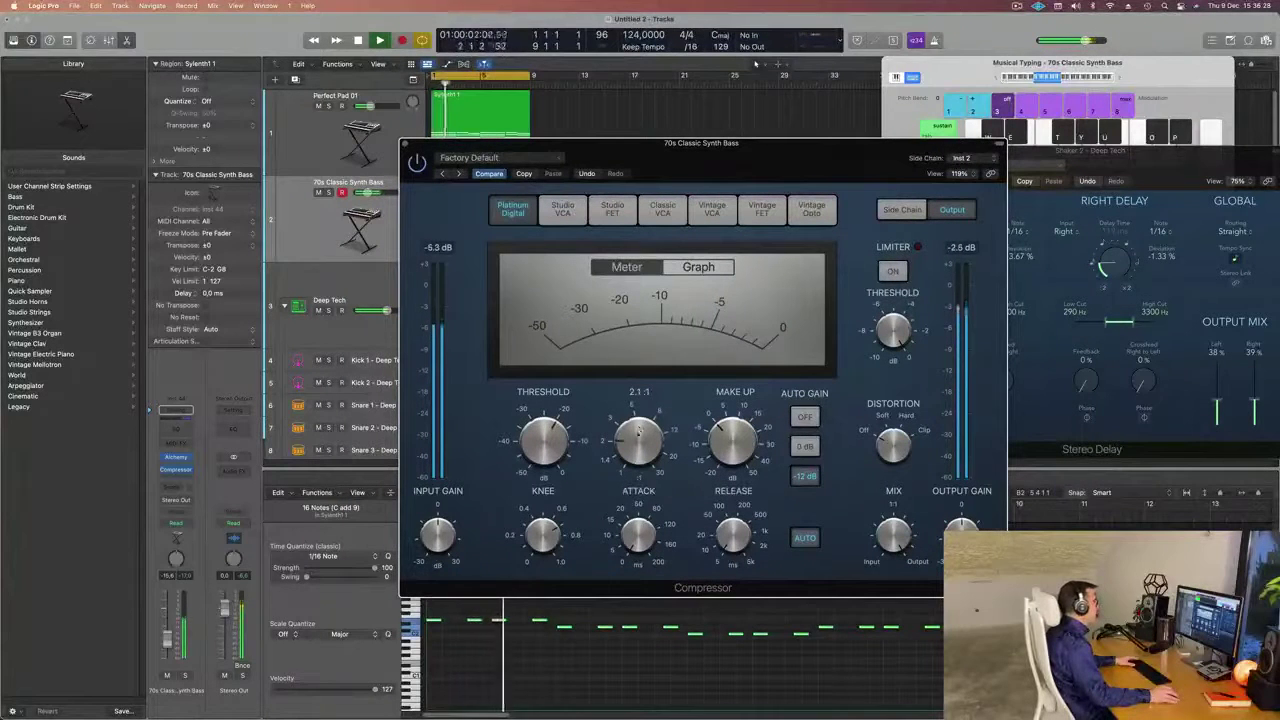
left_click_drag(641, 410, 641, 404)
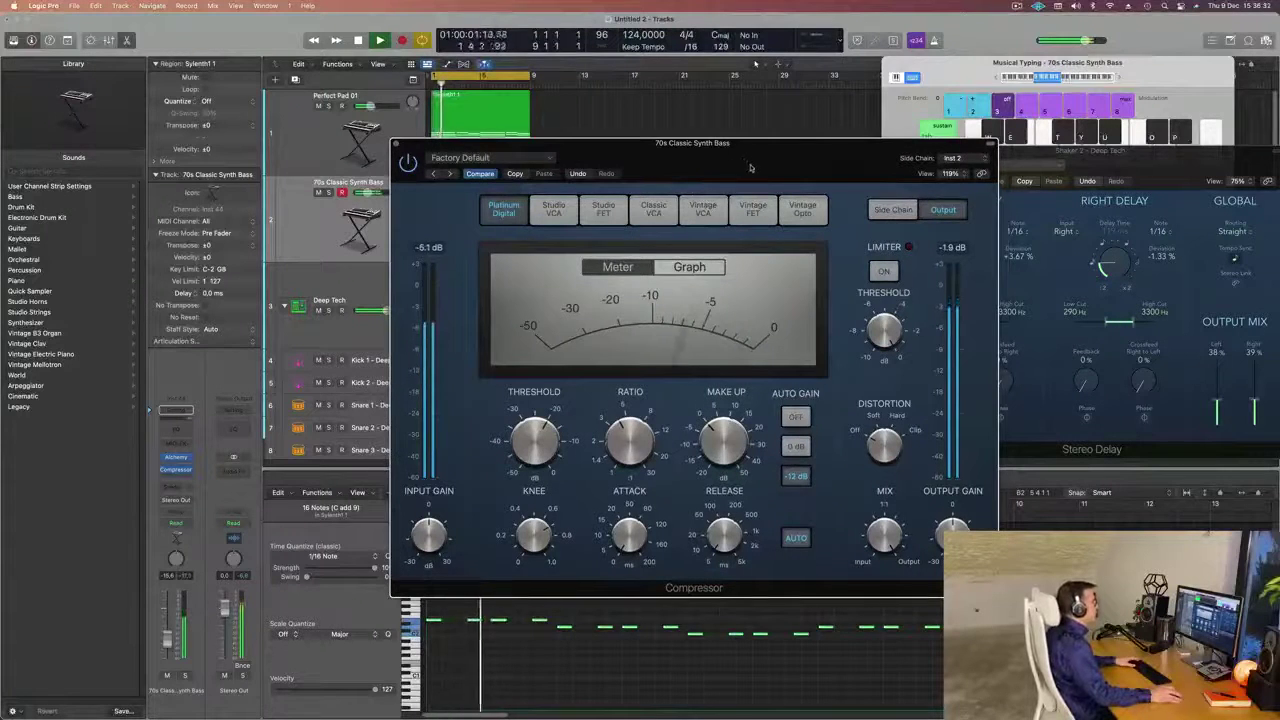
left_click_drag(413, 150, 348, 155)
left_click(341, 151)
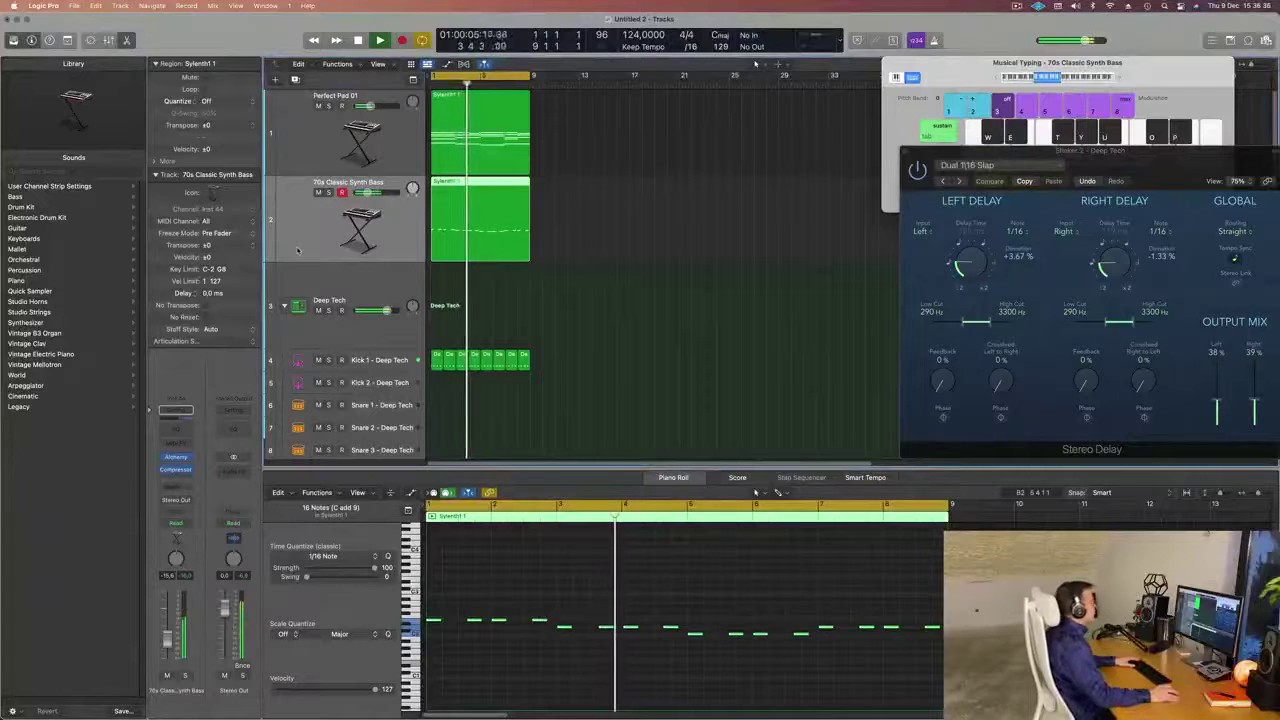
Duplicate the Perfect Pad 01 track as a new empty track with the same instrument settings.
scroll(654, 340, "down", 1)
scroll(654, 340, "up", 1)
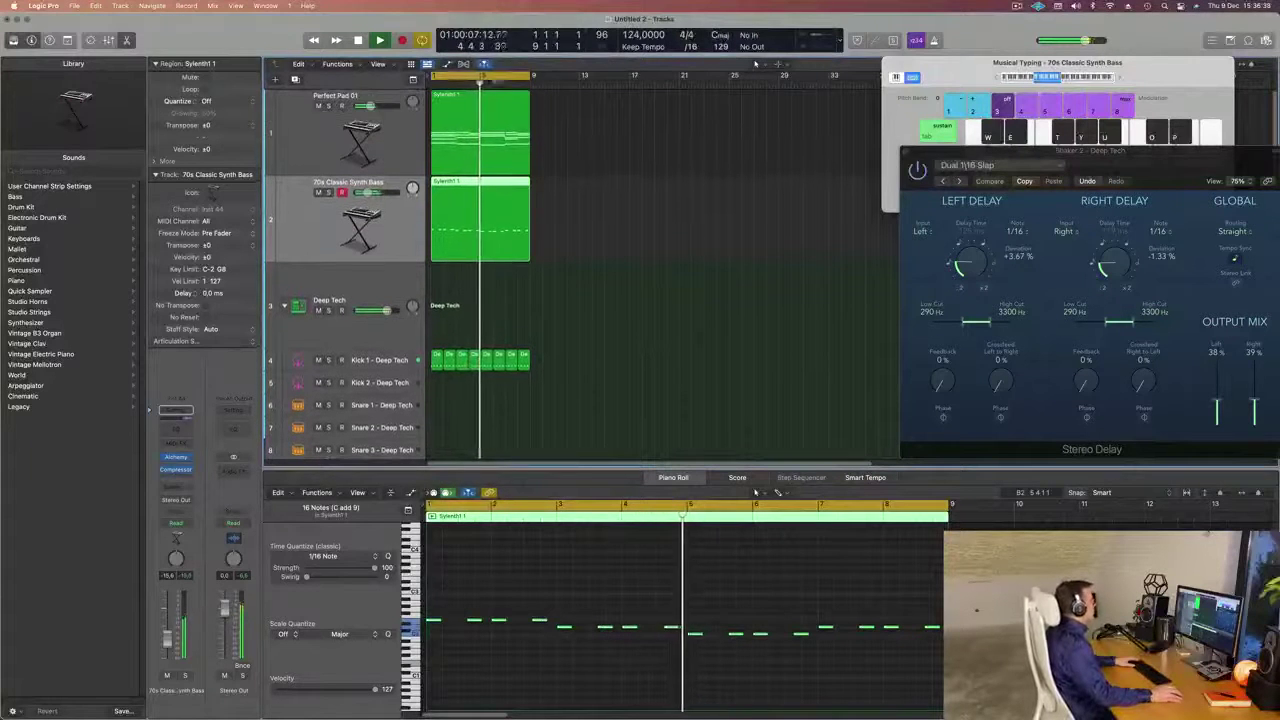
left_click(340, 130)
key("super+d")
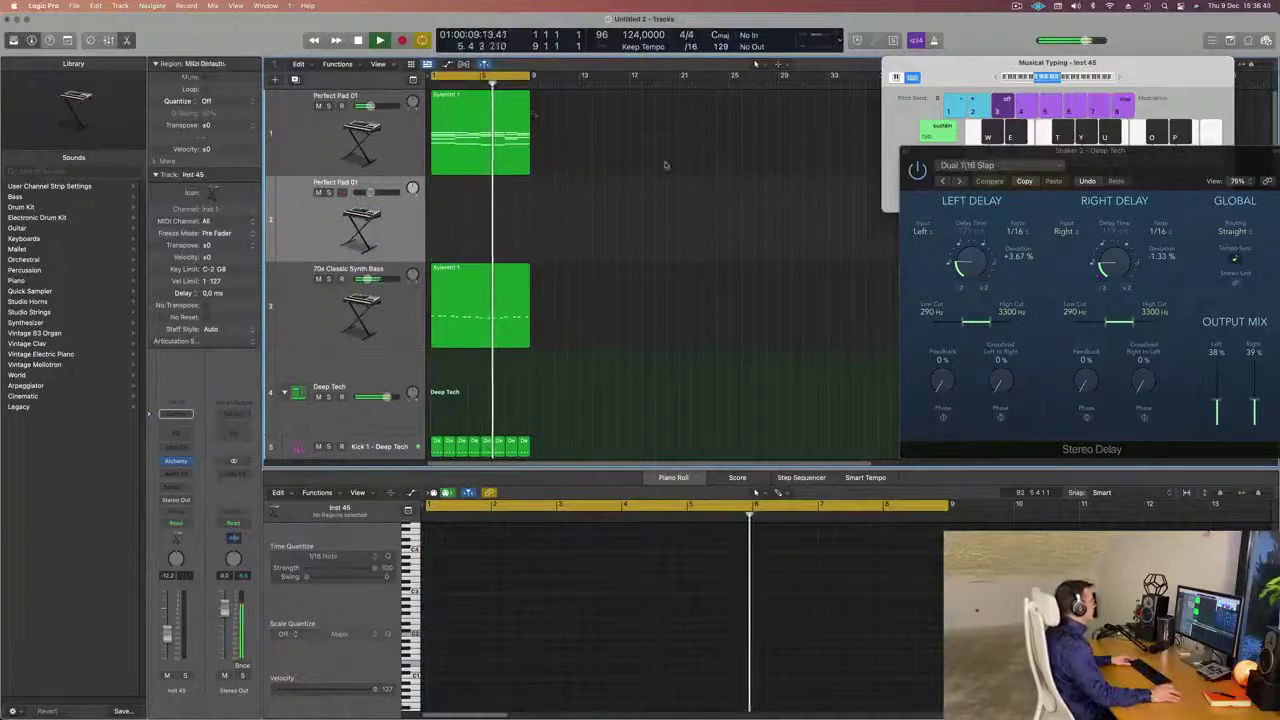
Copy the Perfect Pad 01 region onto the duplicated track below and replace that track's Alchemy instrument with Retro Synth.
left_click_drag(466, 122, 466, 208)
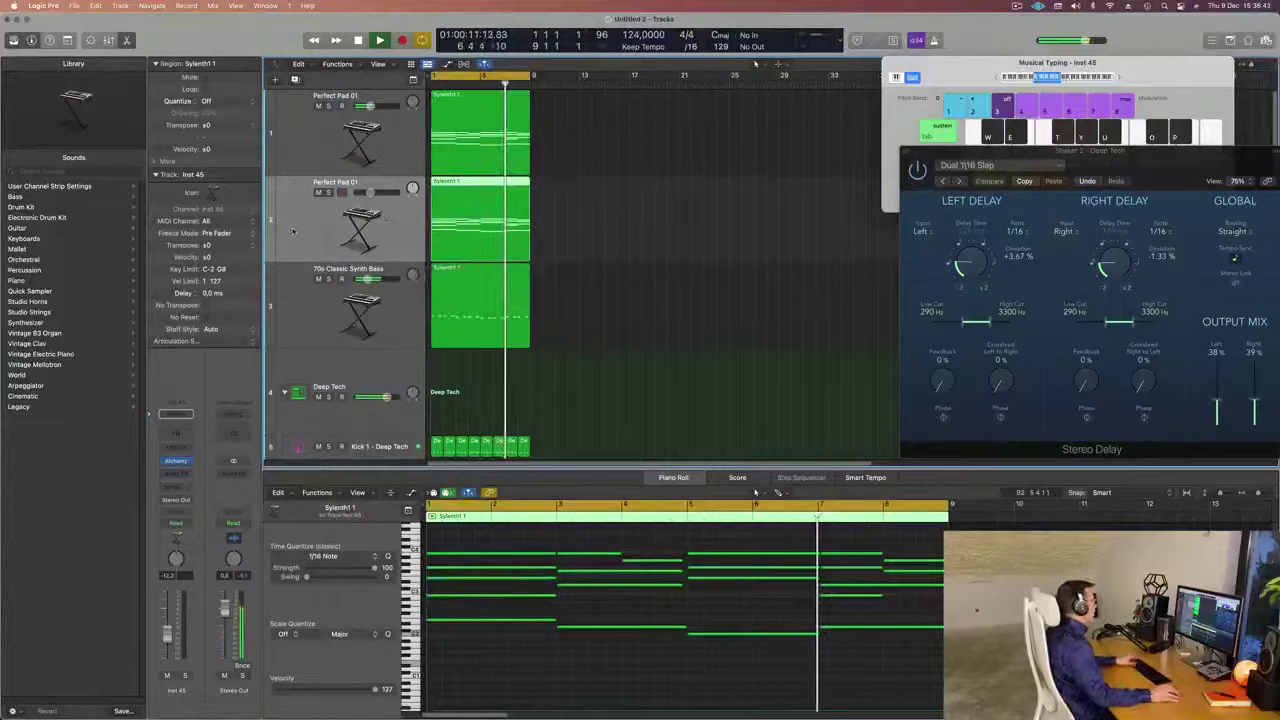
left_click(190, 461)
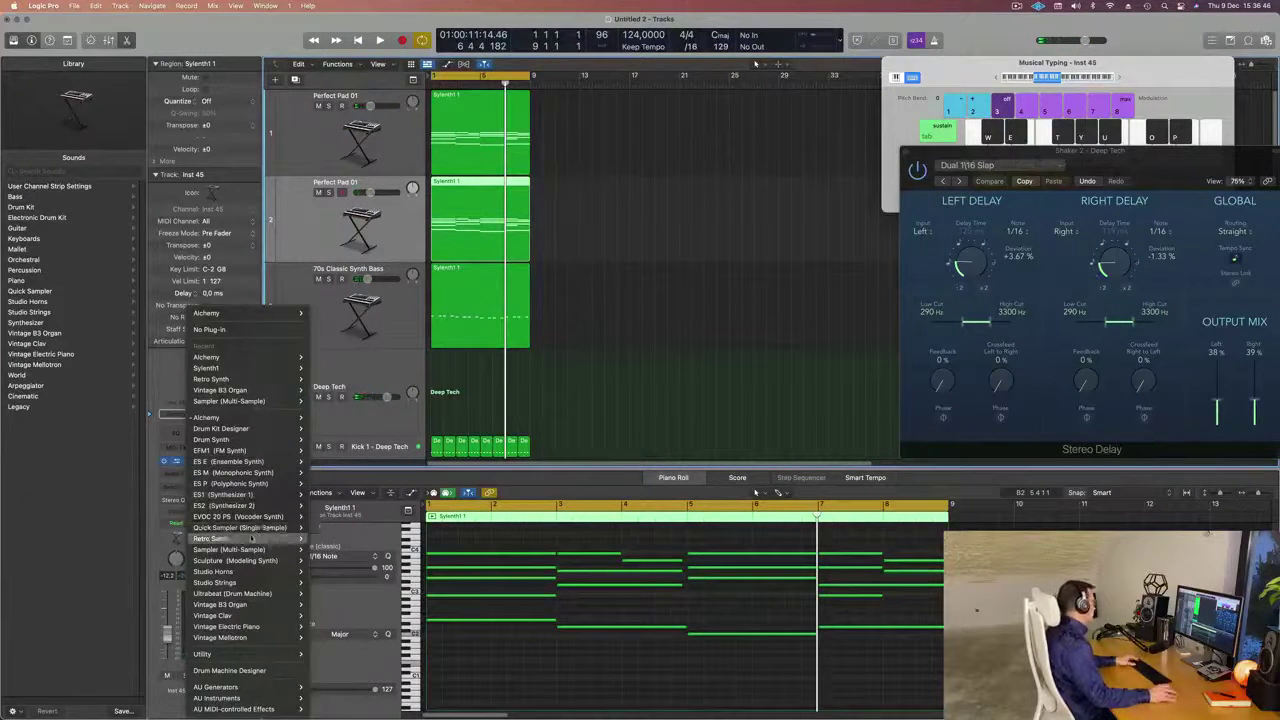
left_click(699, 249)
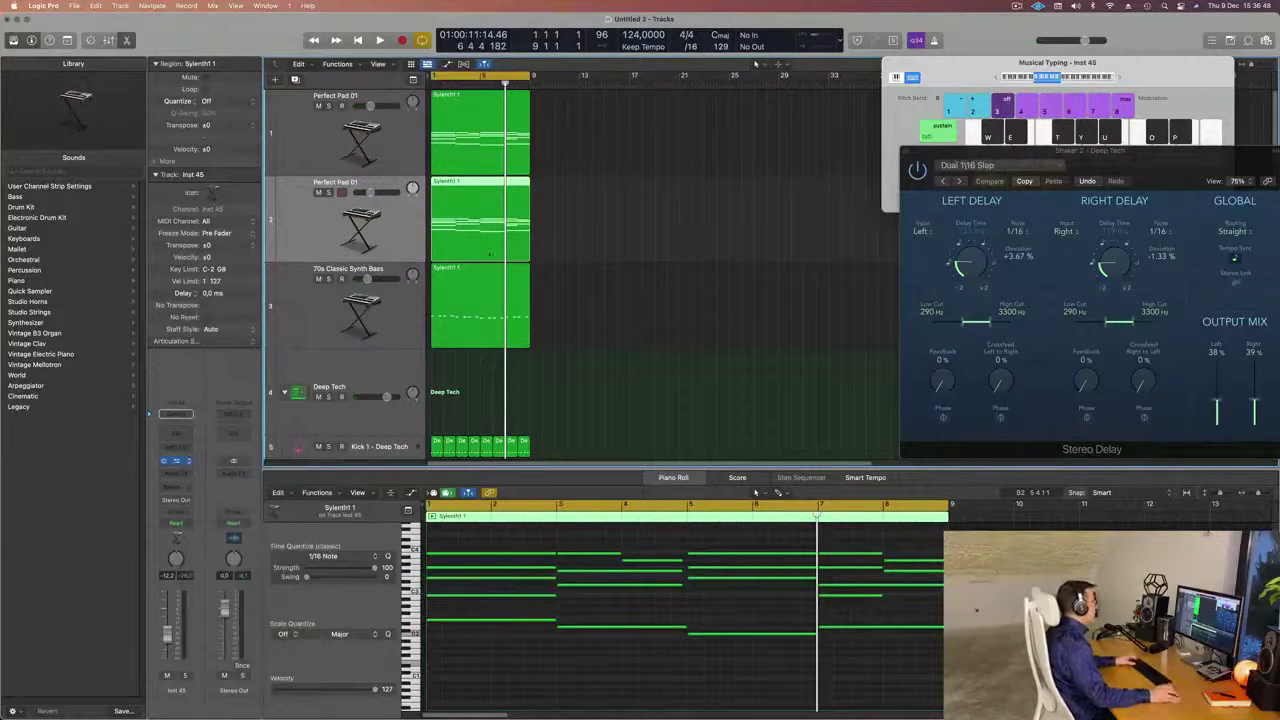
Insert an Arpeggiator MIDI effect on the Retro Synth track and lower its channel to about -24 dB for playback.
left_click(176, 448)
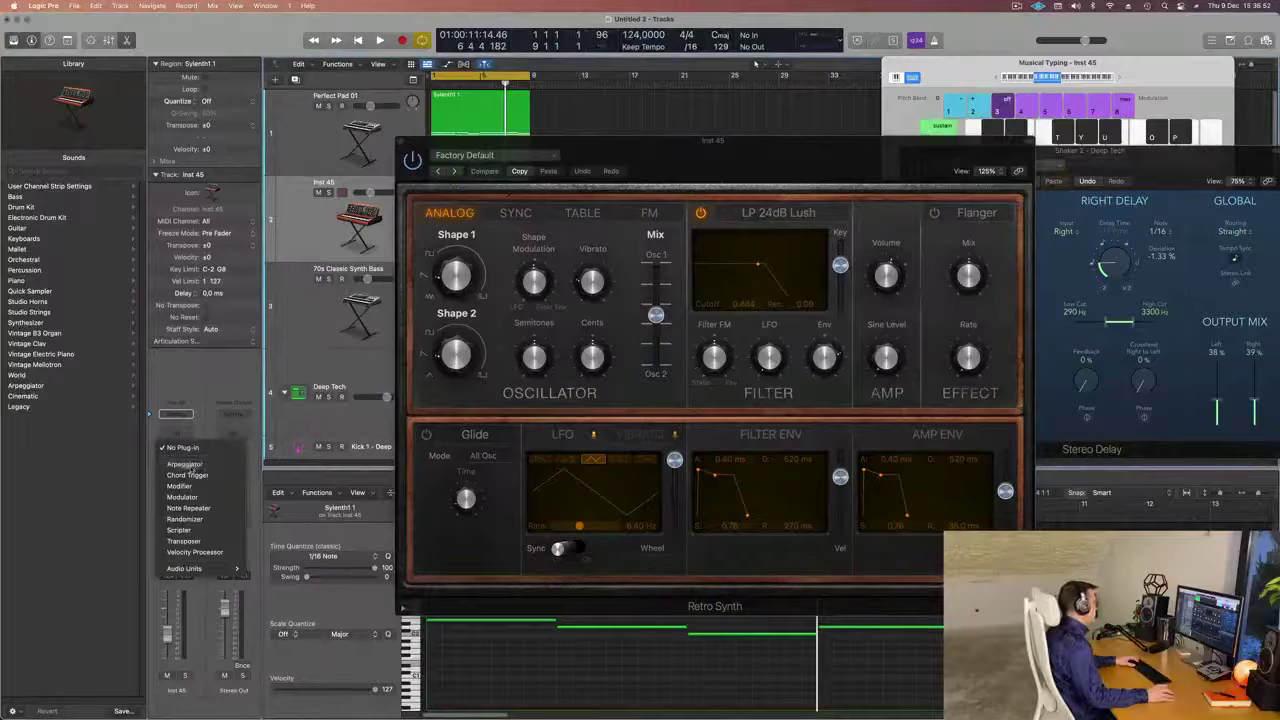
left_click(184, 465)
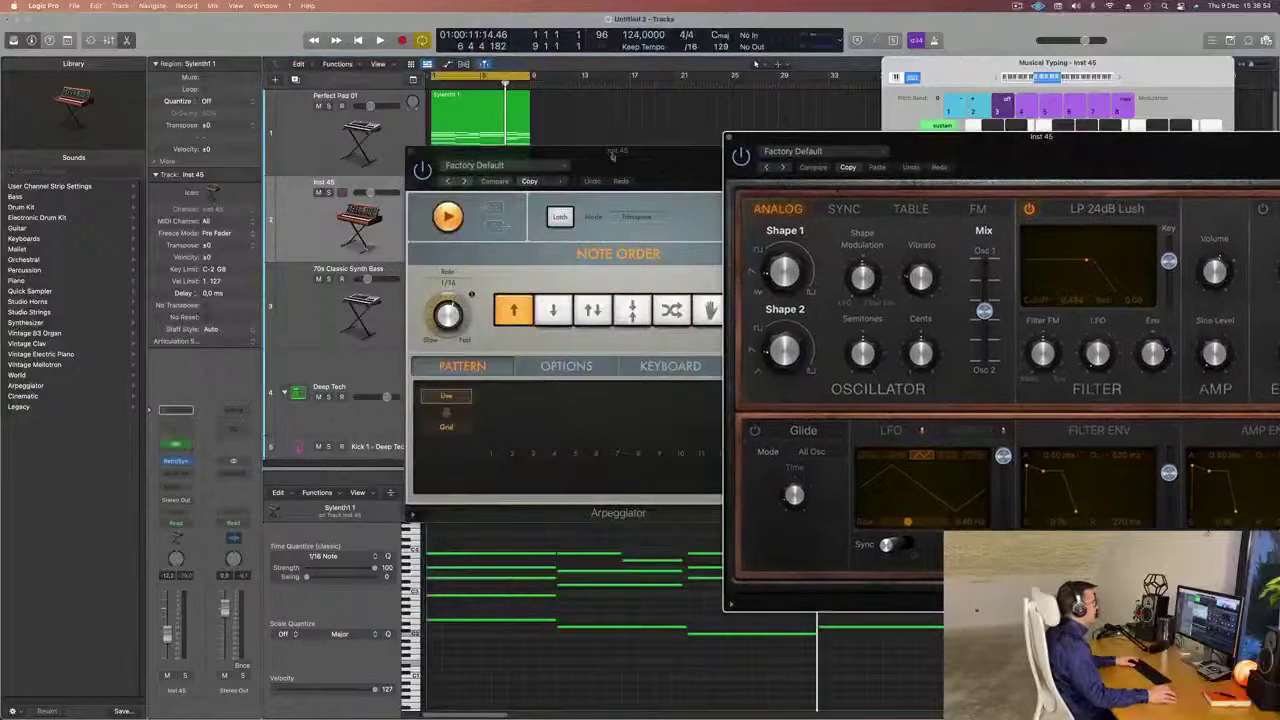
left_click_drag(613, 157, 917, 166)
left_click(712, 173)
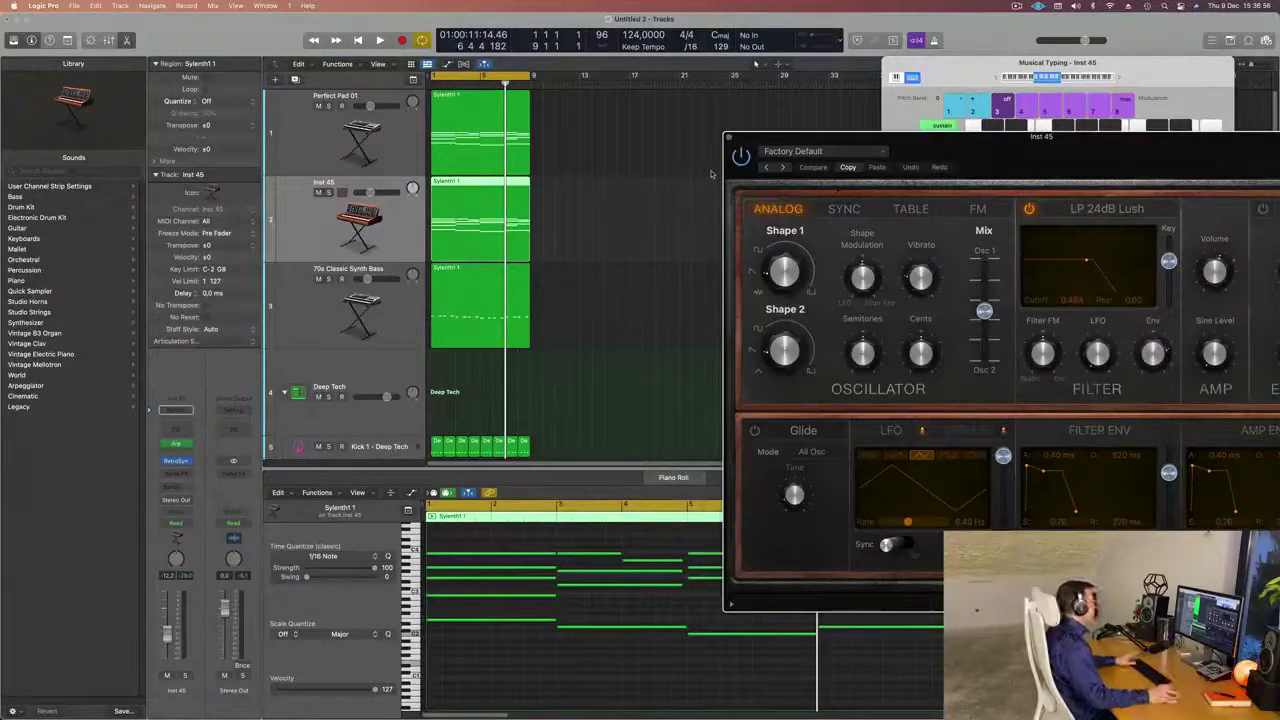
left_click(332, 224)
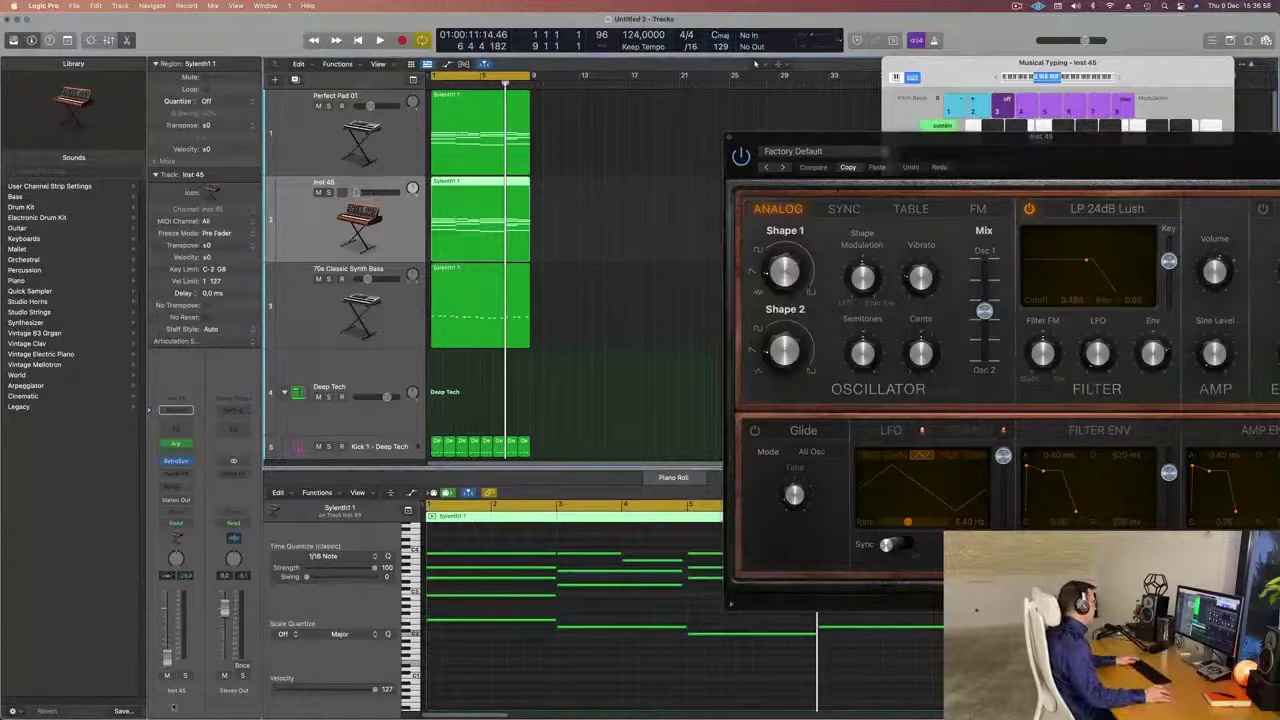
key("space")
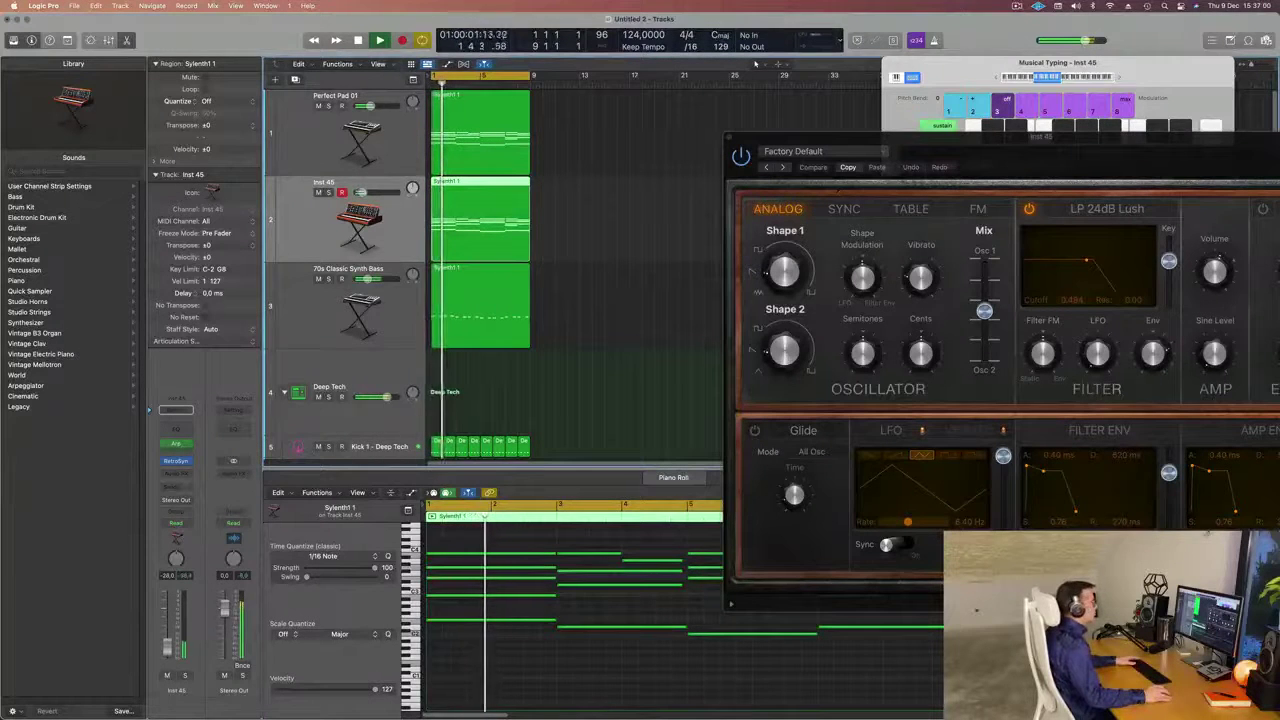
Load the Delicate Chimes preset from Retro Synth's 05 Synth Keyboards category while the loop plays.
left_click_drag(1076, 137, 733, 145)
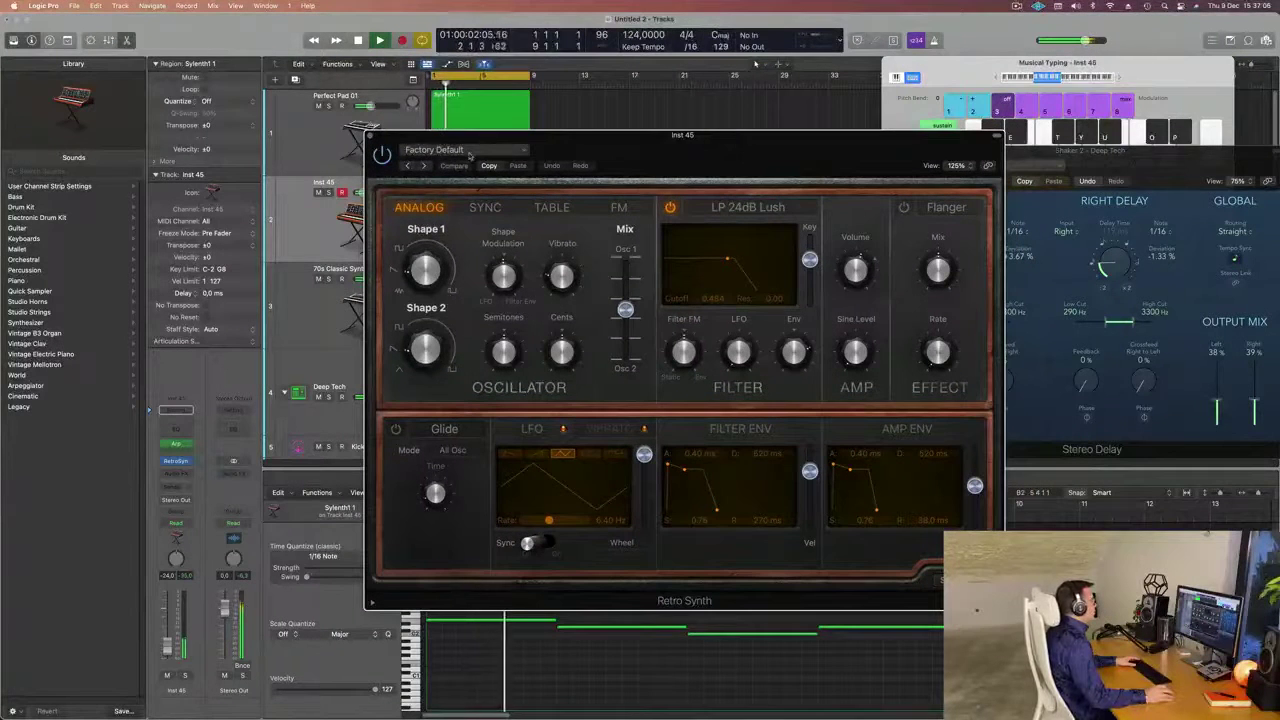
left_click(458, 151)
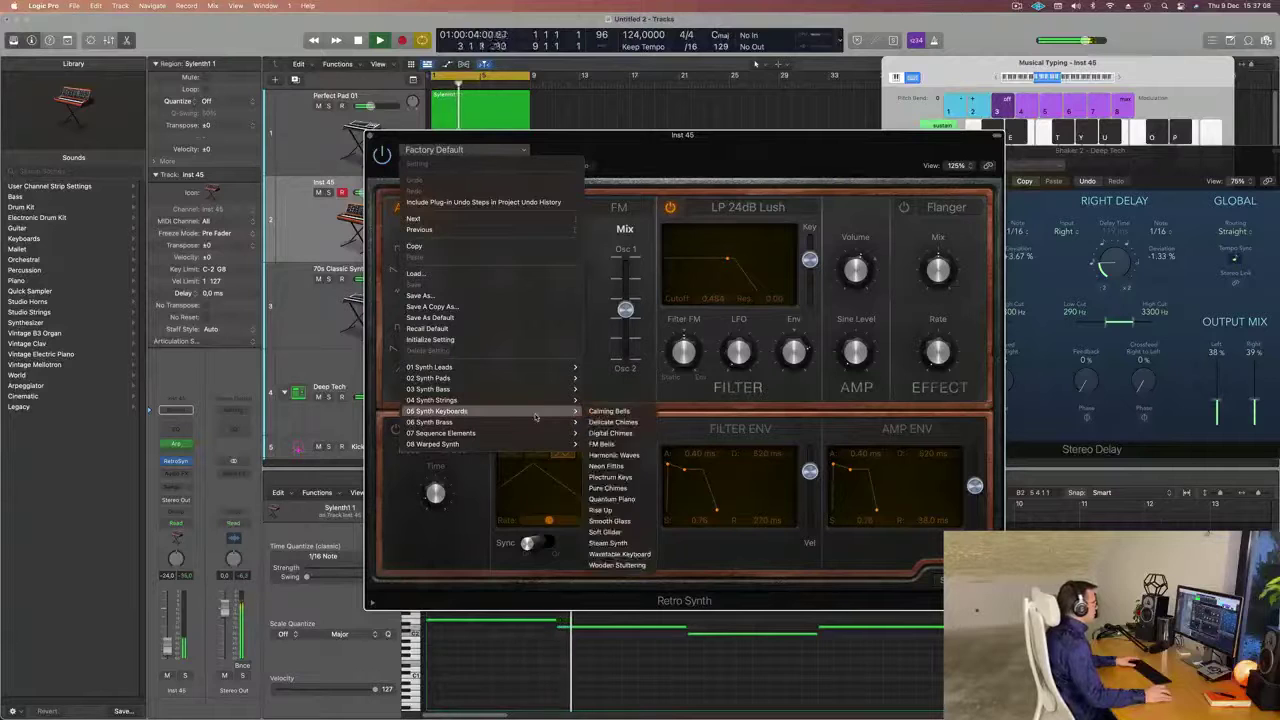
mouse_move(540, 401)
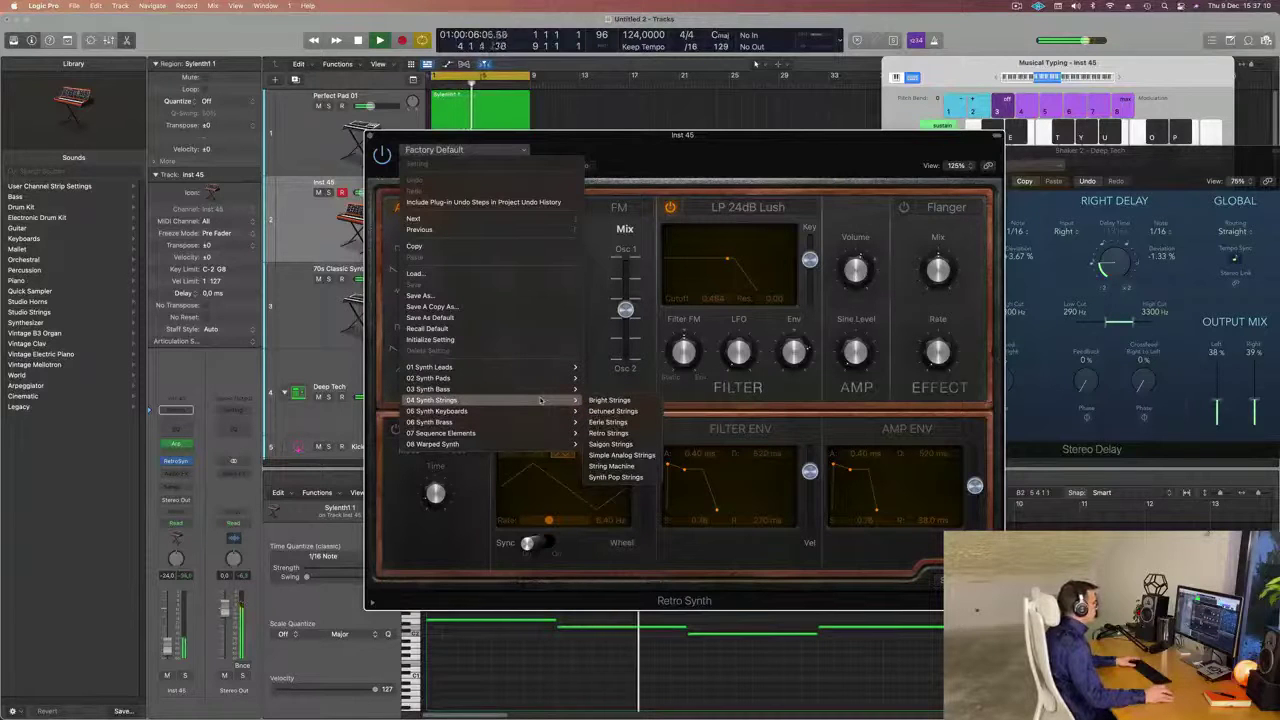
left_click(608, 411)
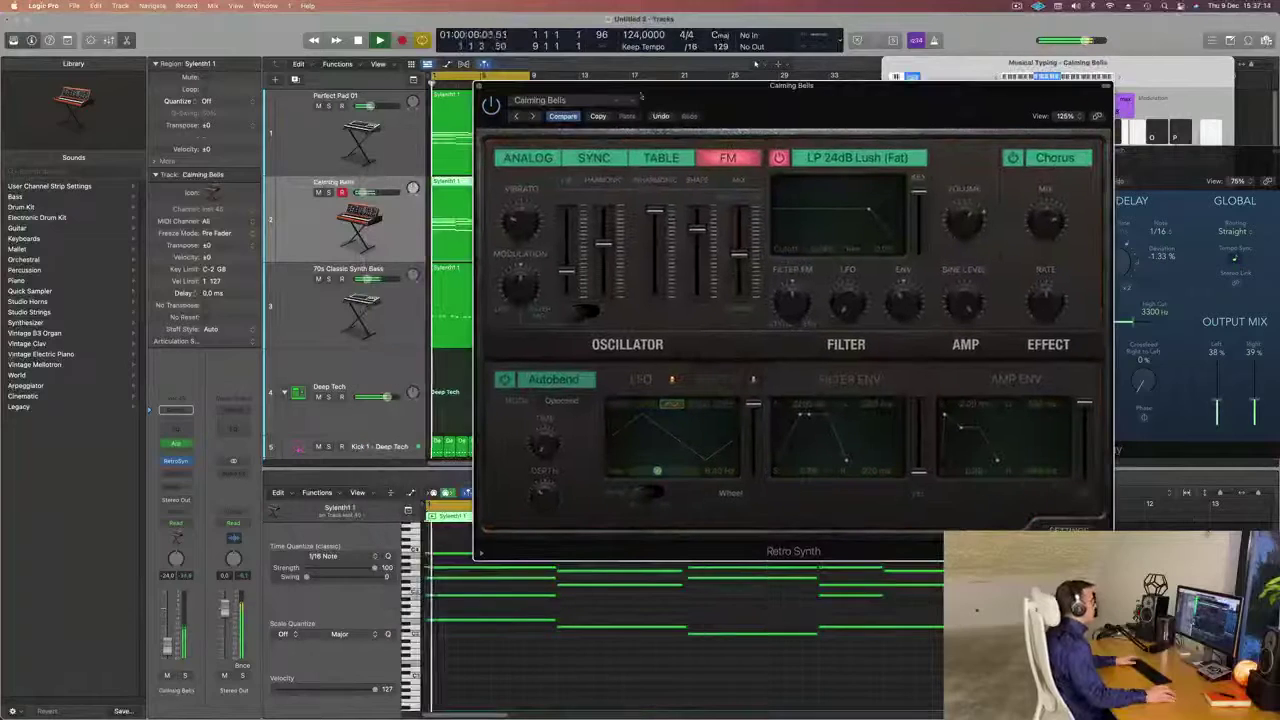
left_click(533, 116)
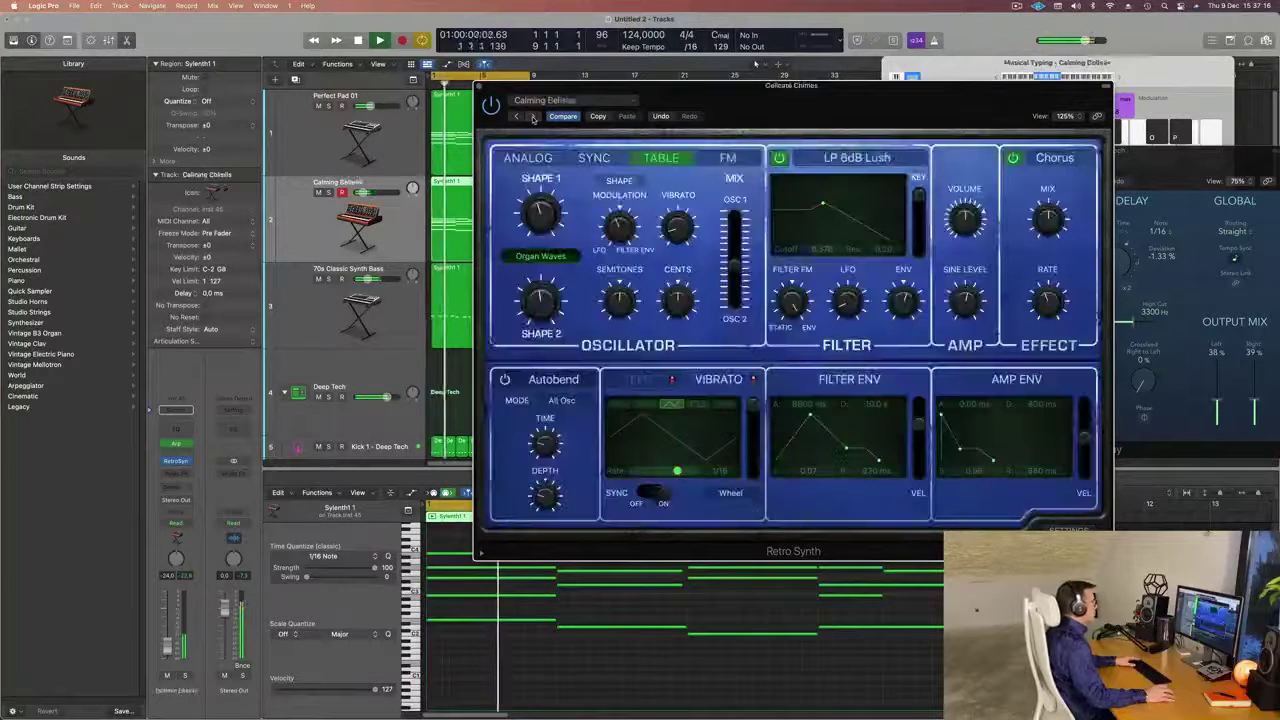
left_click_drag(767, 106, 684, 168)
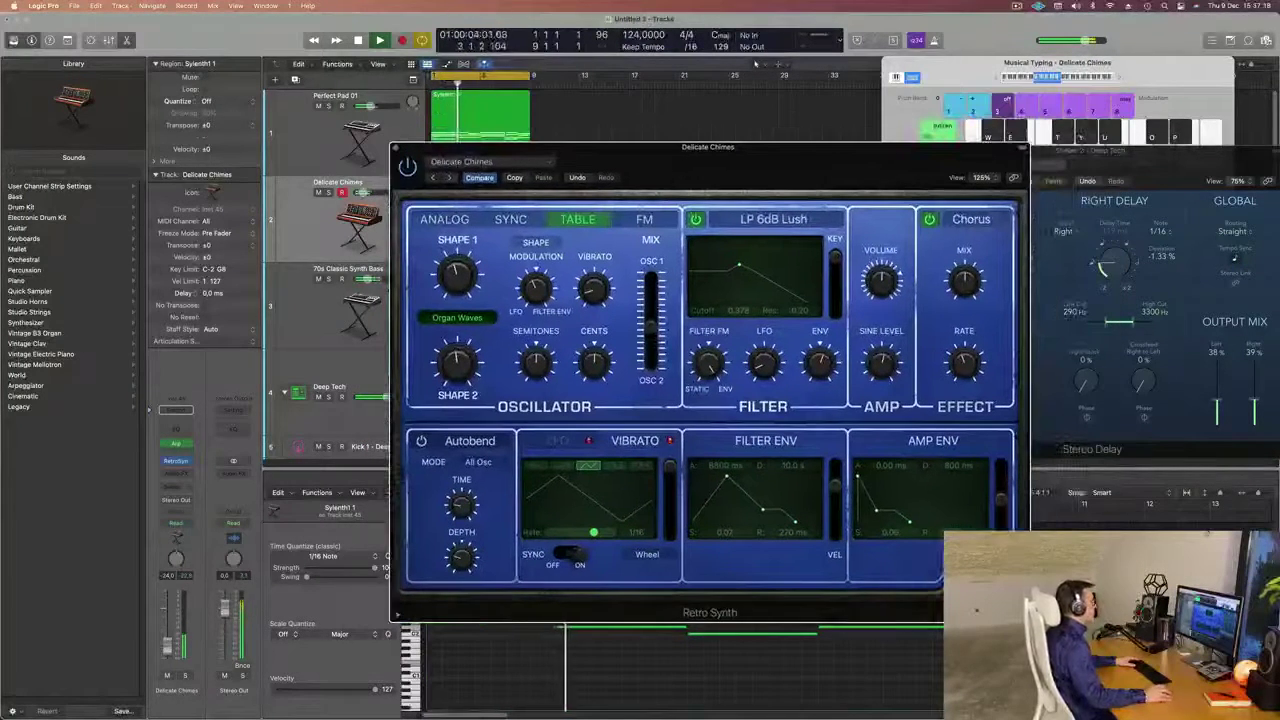
Audition Retro Synth's Sync, Table and FM oscillator types and settle on Analog.
left_click(510, 220)
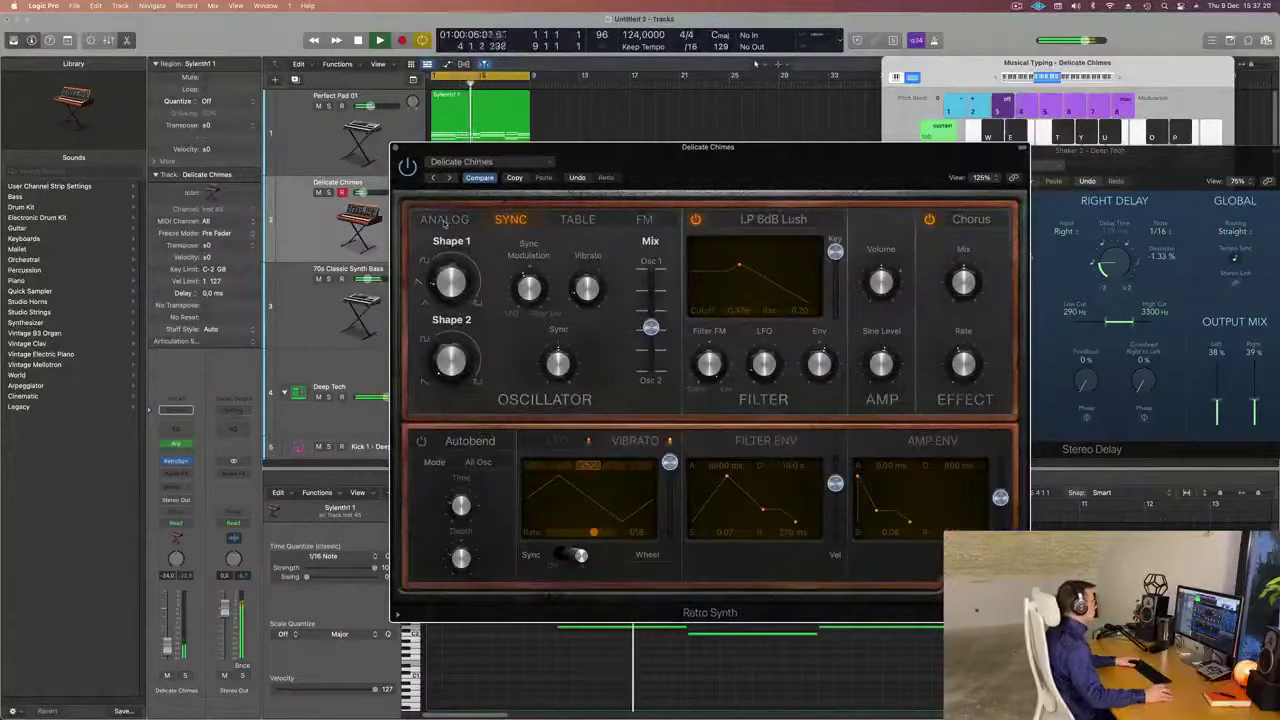
left_click(577, 219)
left_click_drag(680, 172, 665, 170)
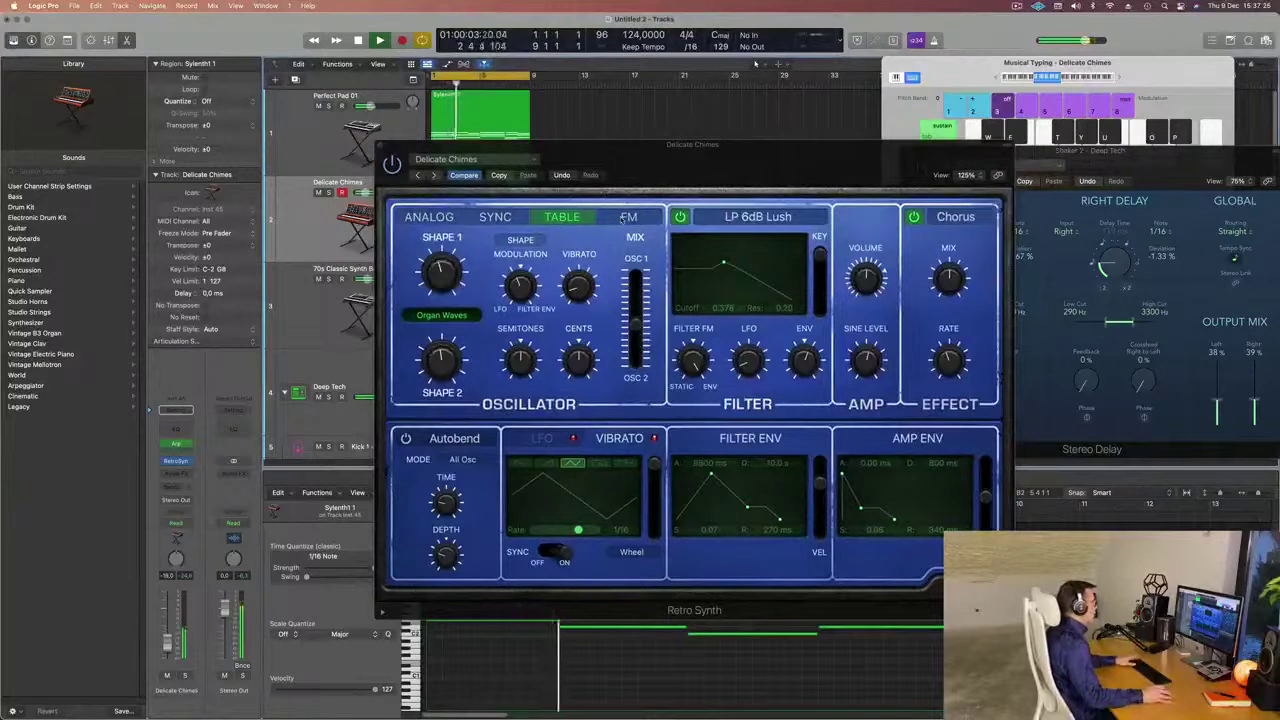
left_click(627, 217)
left_click(495, 217)
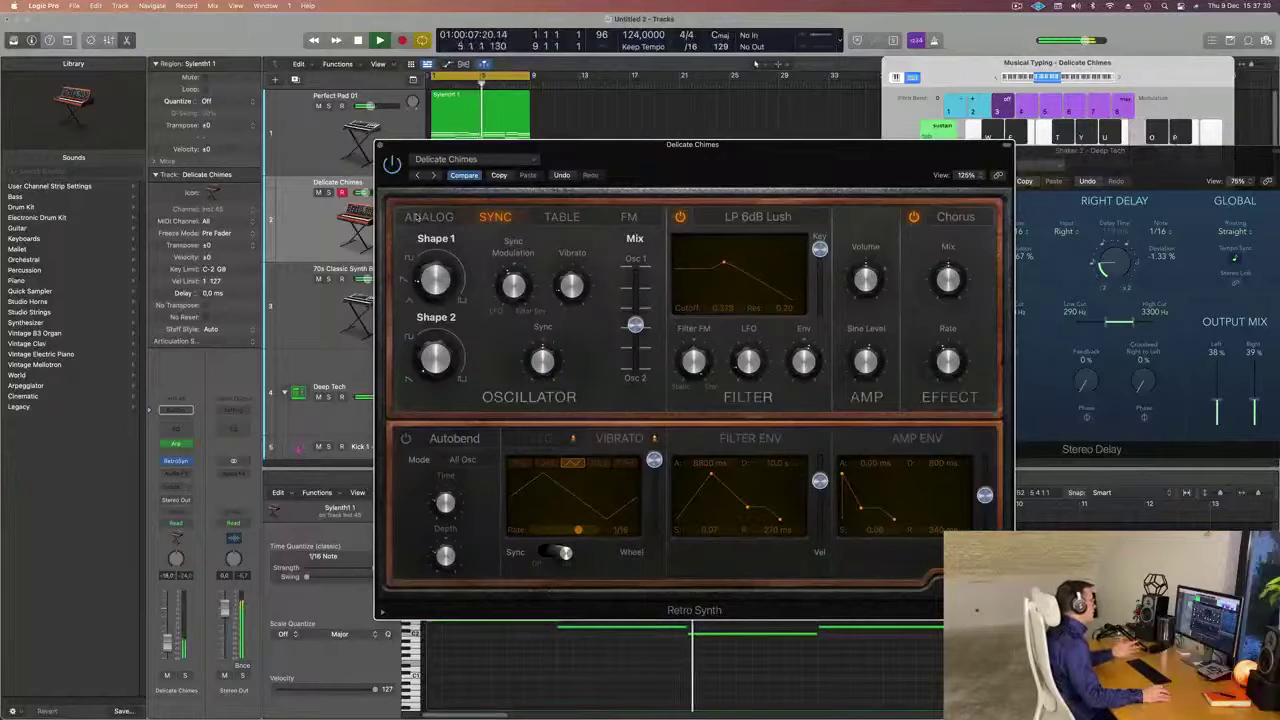
left_click(415, 216)
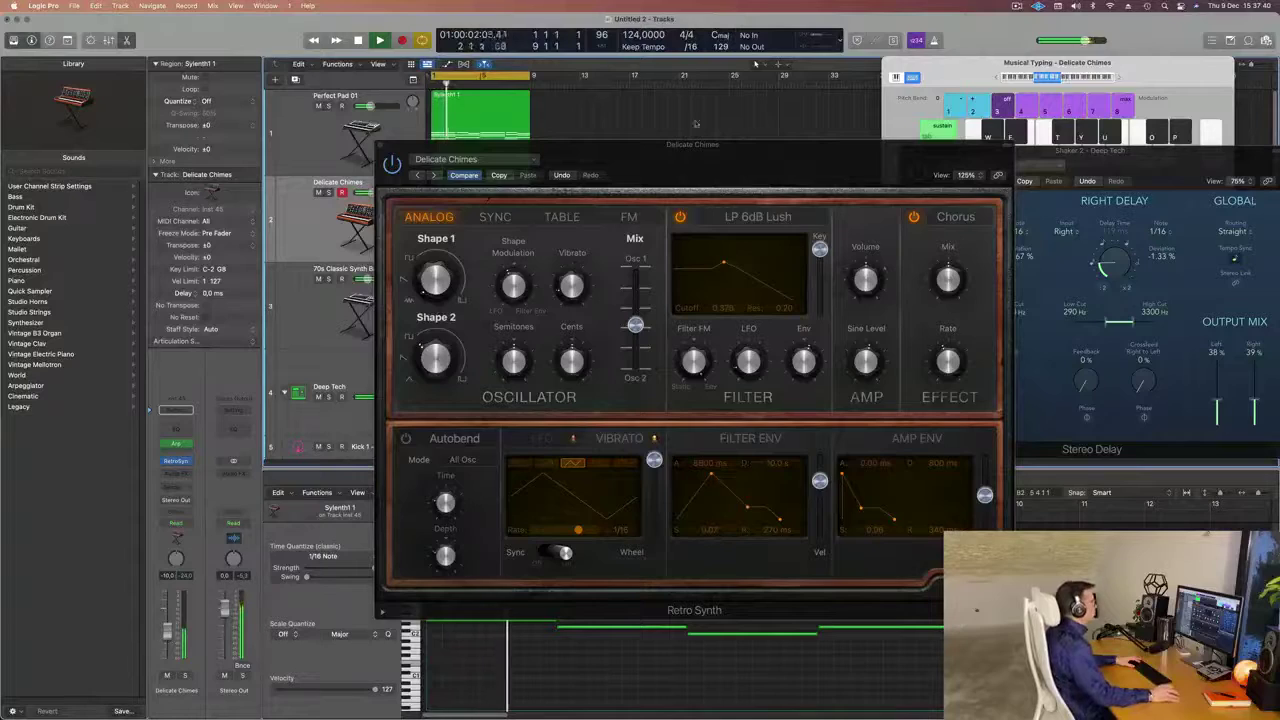
Balance Retro Synth's oscillator Mix near the middle and set the filter to about 0.49 cutoff and 0.37 resonance.
left_click_drag(696, 144, 598, 143)
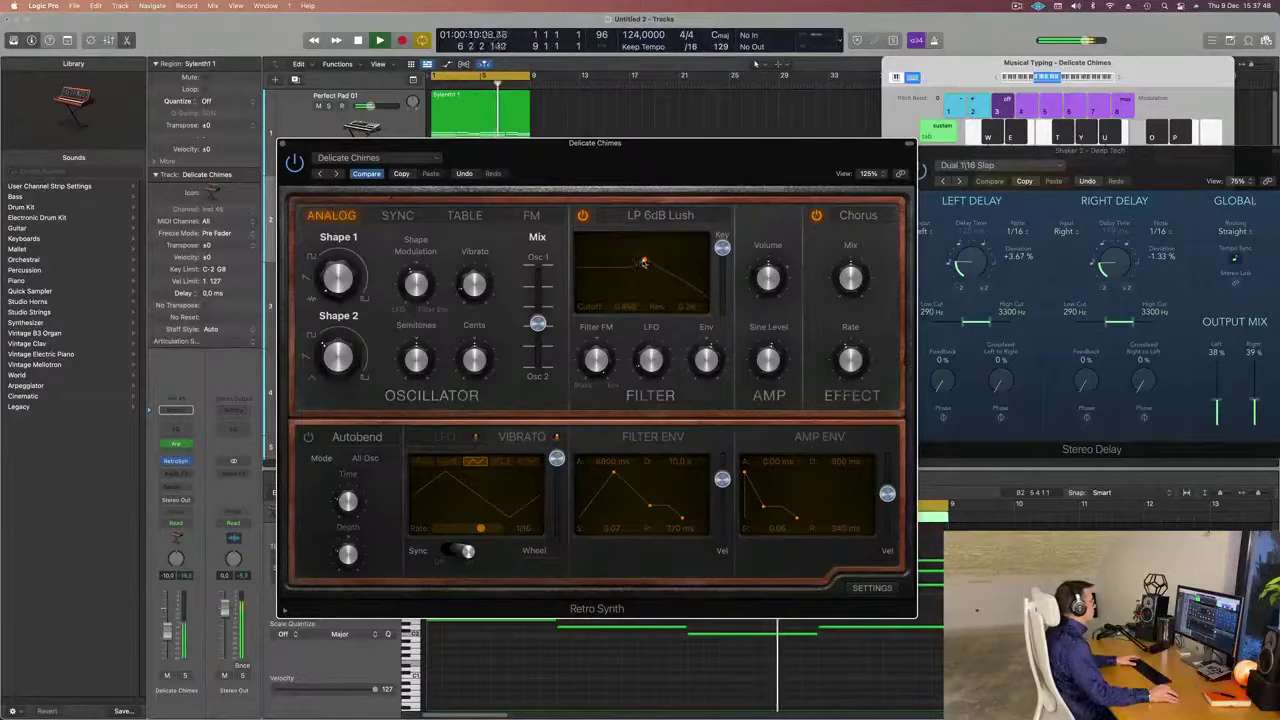
mouse_move(538, 322)
left_mouse_down()
mouse_move(542, 272)
mouse_move(539, 358)
mouse_move(538, 301)
left_mouse_up()
left_click_drag(676, 156, 711, 160)
left_click(168, 634)
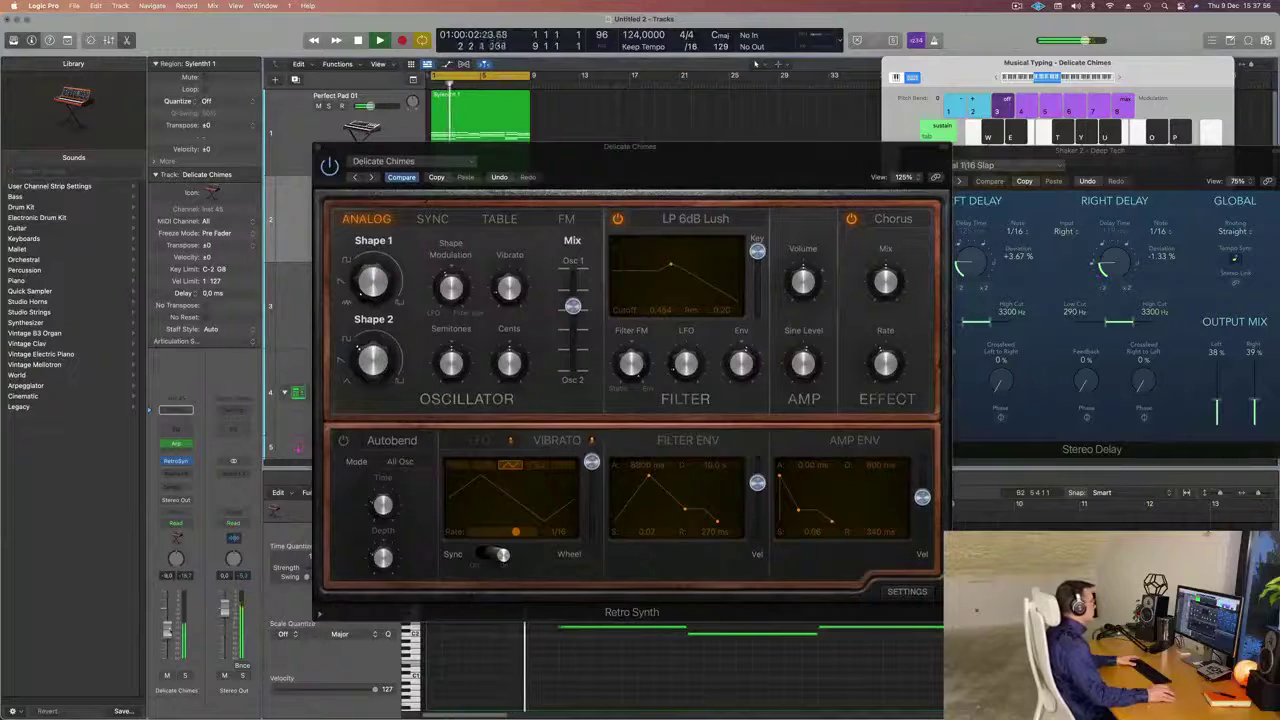
left_click_drag(572, 305, 572, 322)
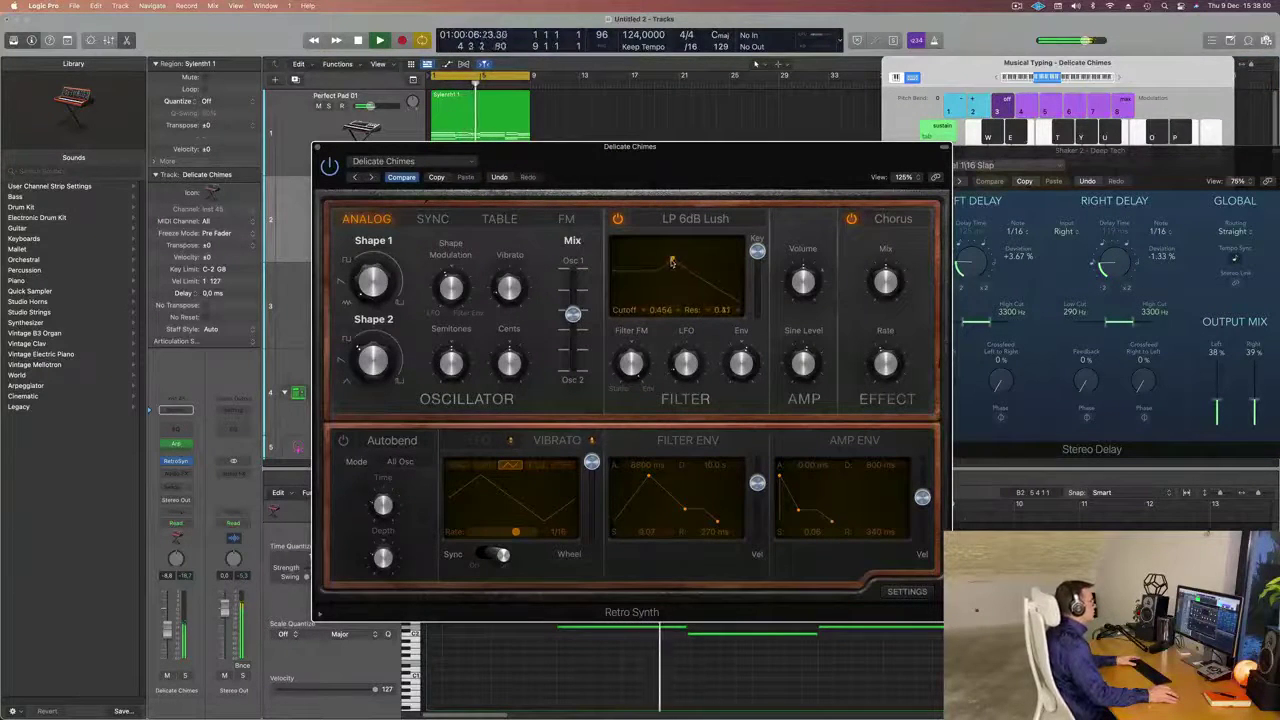
left_click_drag(681, 262, 685, 262)
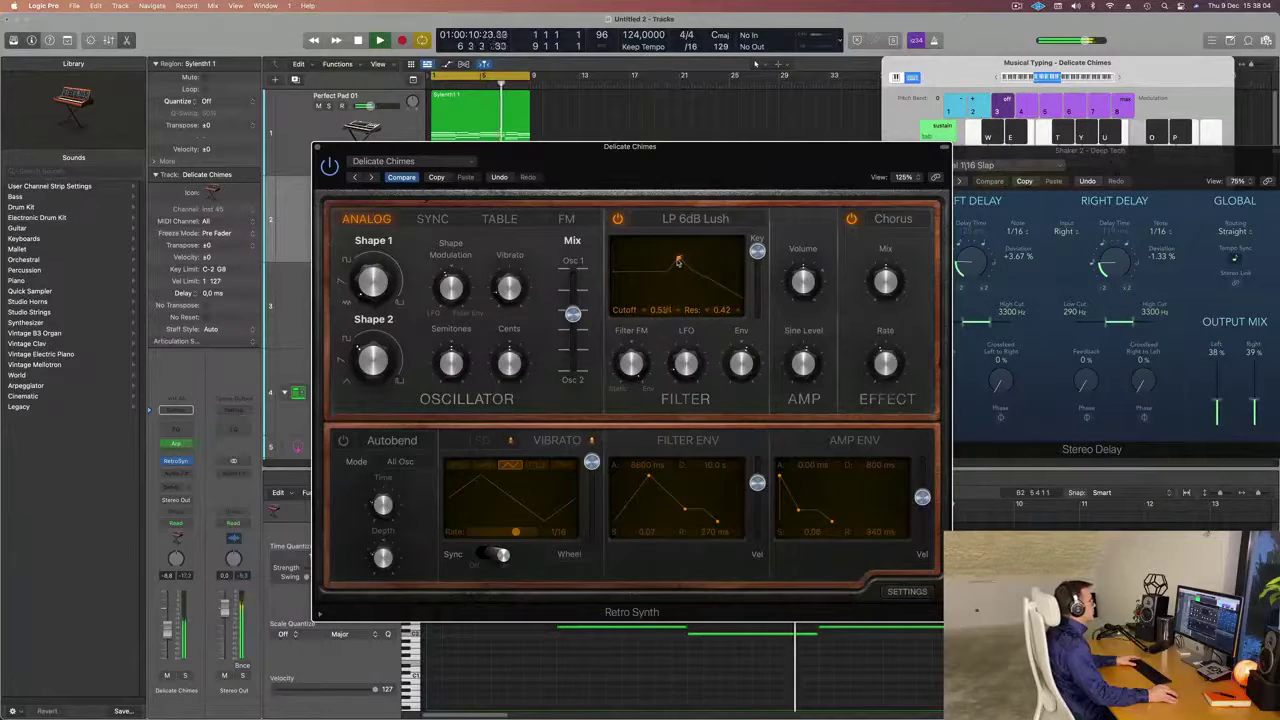
left_click_drag(676, 262, 677, 260)
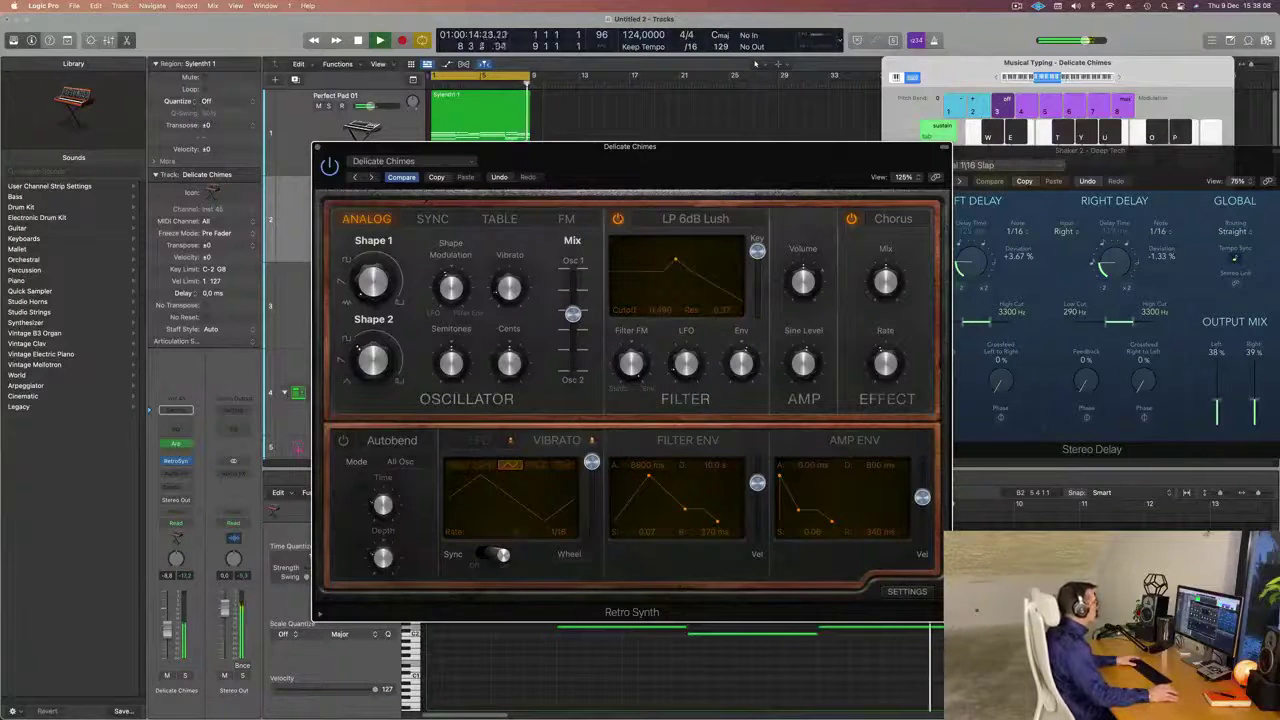
Fine-tune the oscillator Mix to about 0.45, adjust Shape 2 and lower the filter cutoff to about 0.38.
left_click_drag(650, 171, 826, 135)
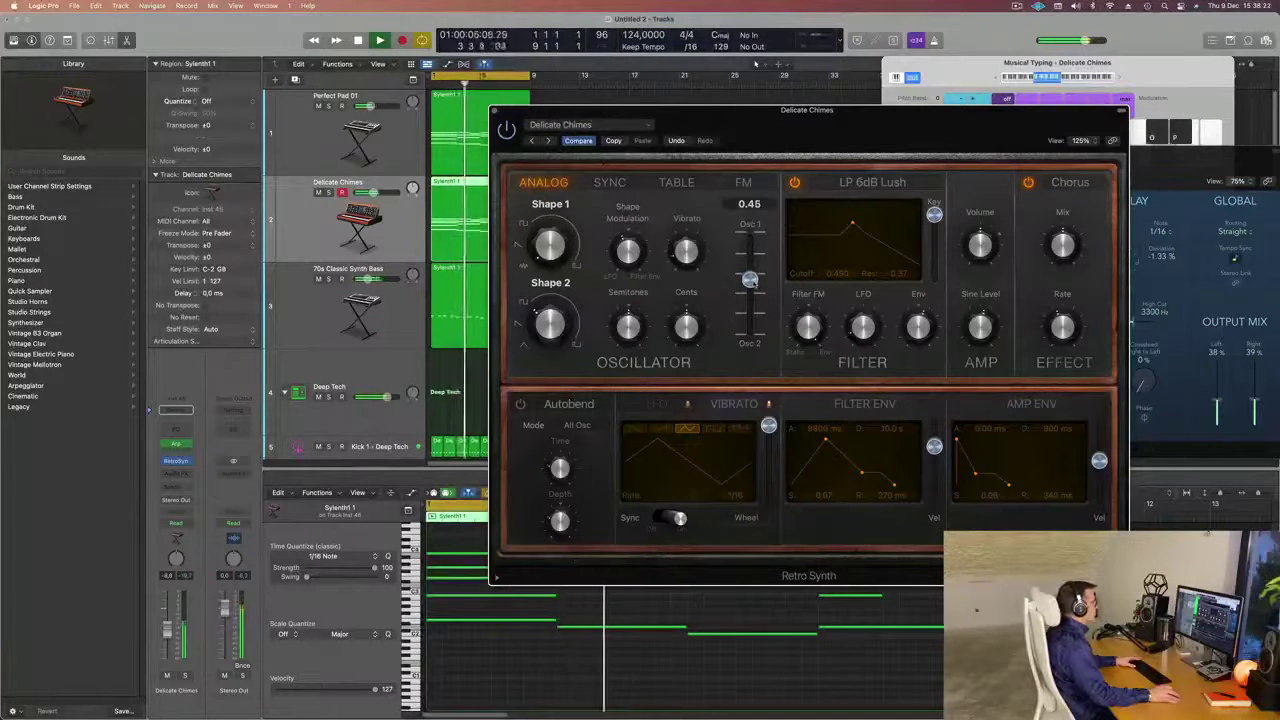
mouse_move(750, 279)
left_mouse_down()
mouse_move(750, 307)
mouse_move(751, 279)
left_mouse_up()
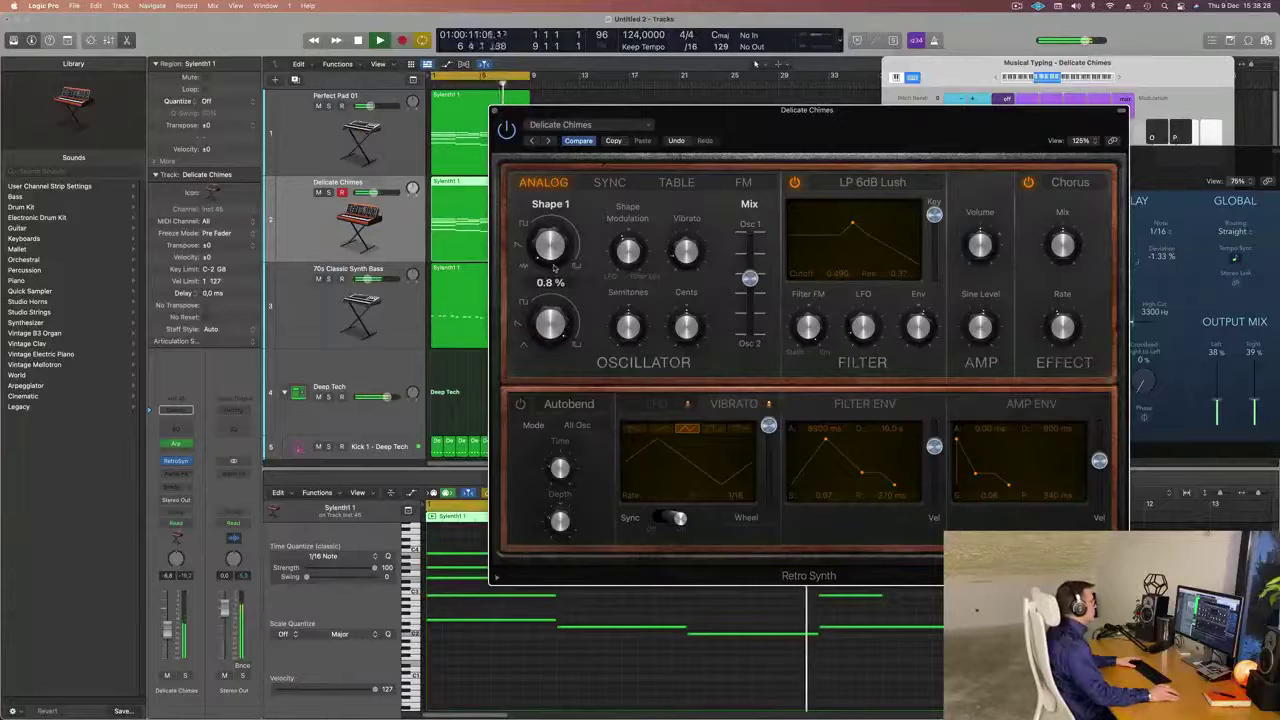
left_click_drag(553, 268, 551, 283)
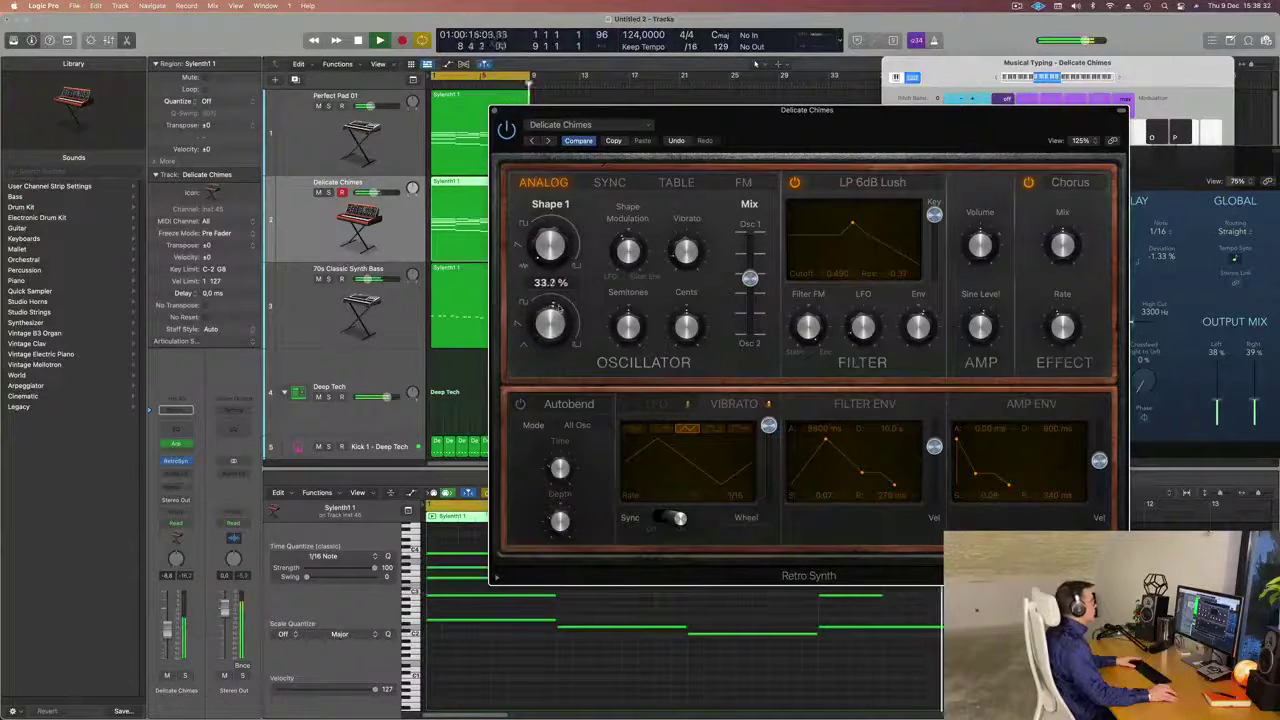
left_click_drag(558, 308, 558, 312)
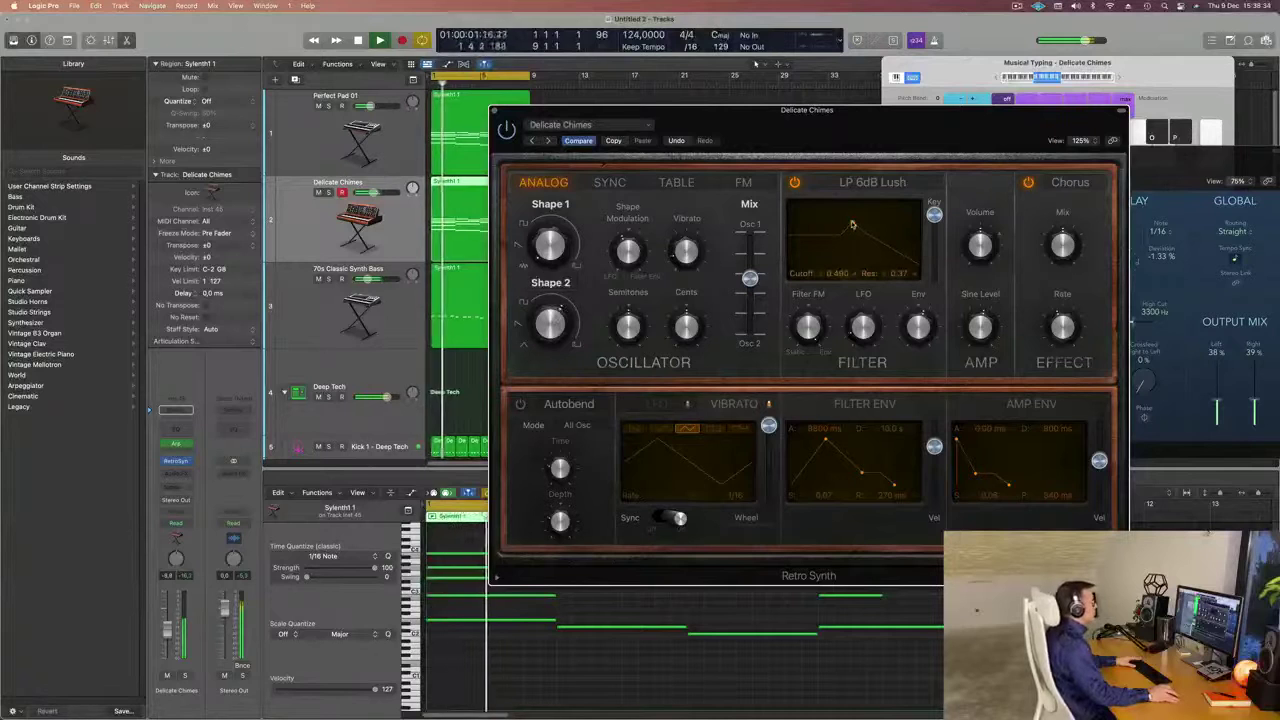
left_click_drag(852, 225, 838, 224)
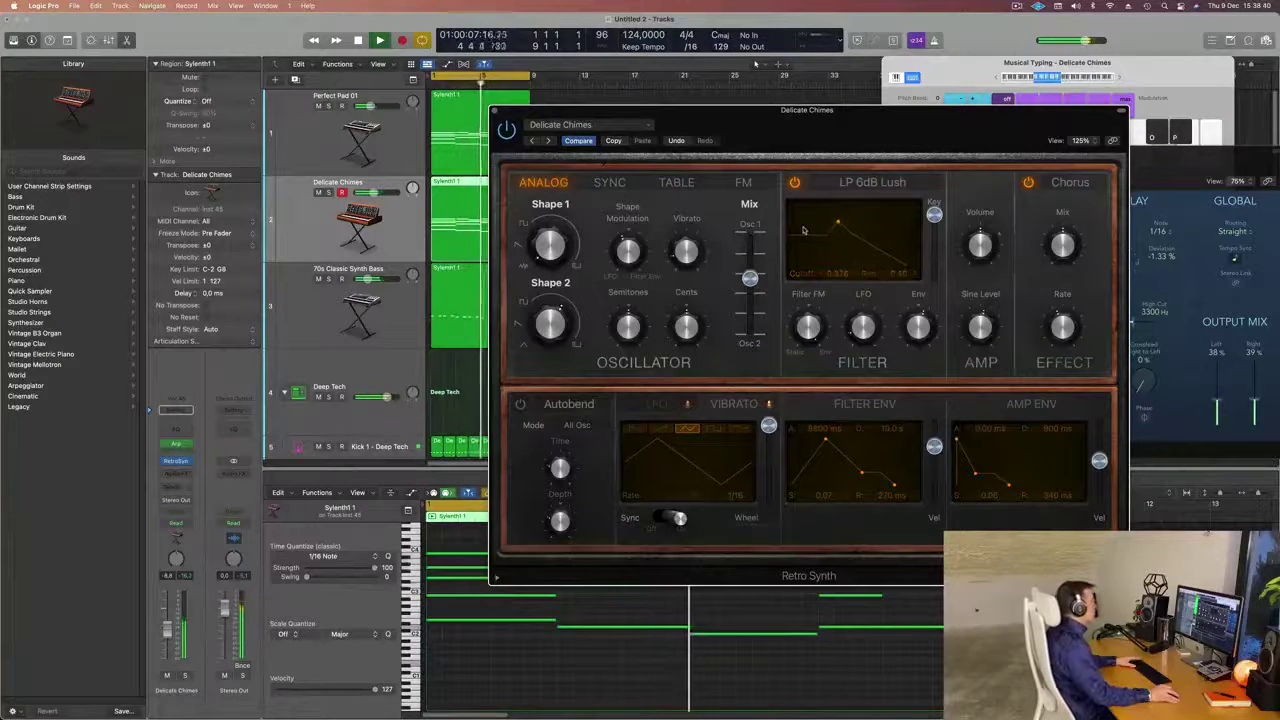
In the Delicate Chimes region, delete the short upper note in bar 4 and extend the B3 note from bar 3 to two bars.
left_click_drag(863, 140, 1228, 135)
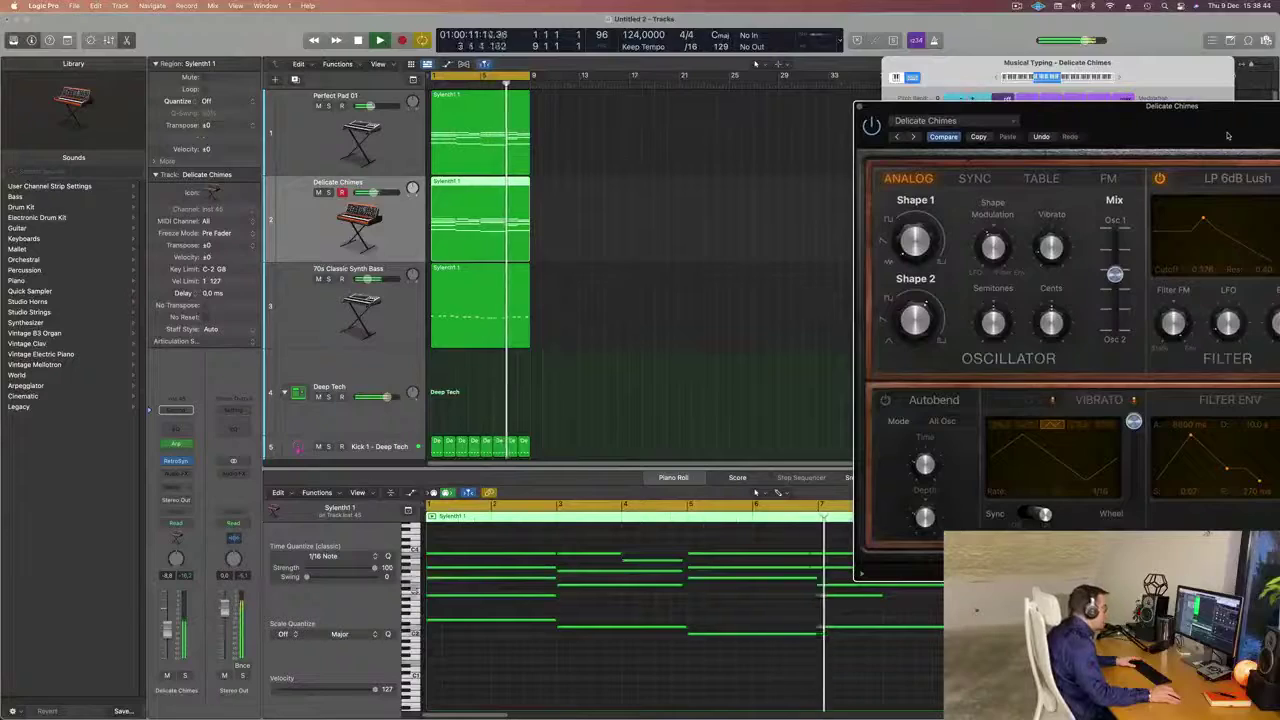
left_click_drag(1228, 135, 1048, 115)
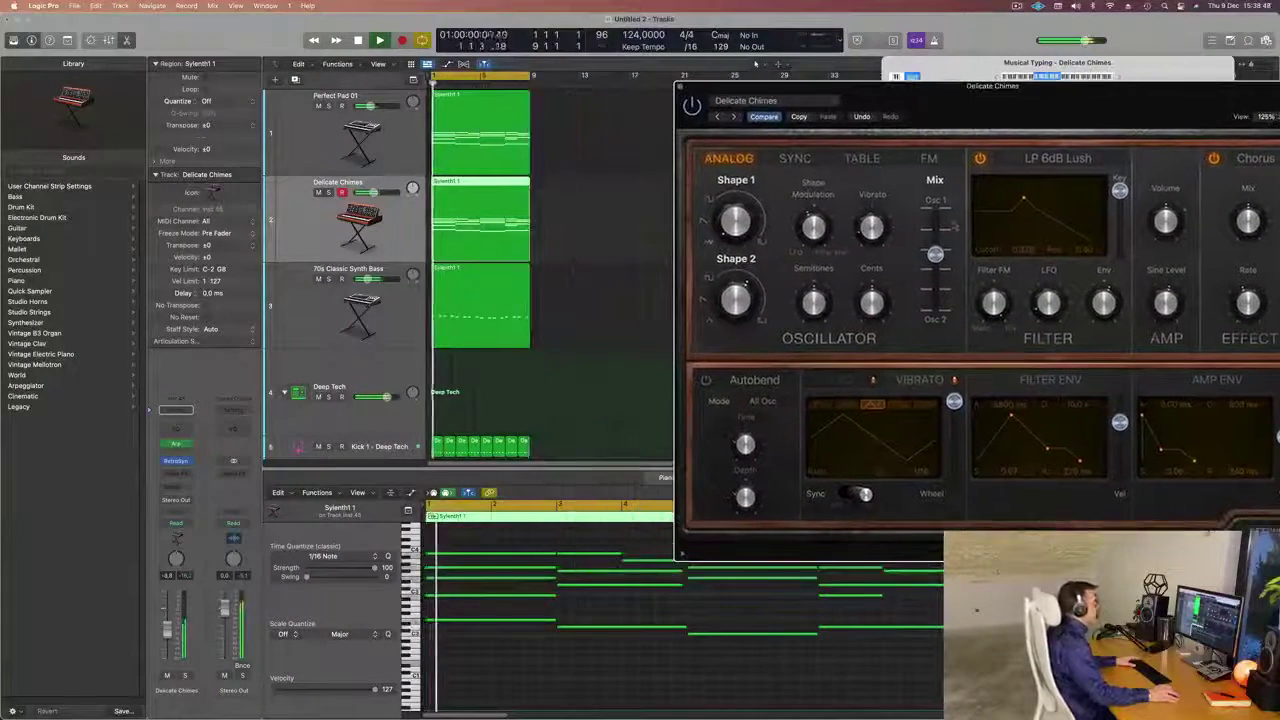
left_click_drag(900, 103, 1109, 111)
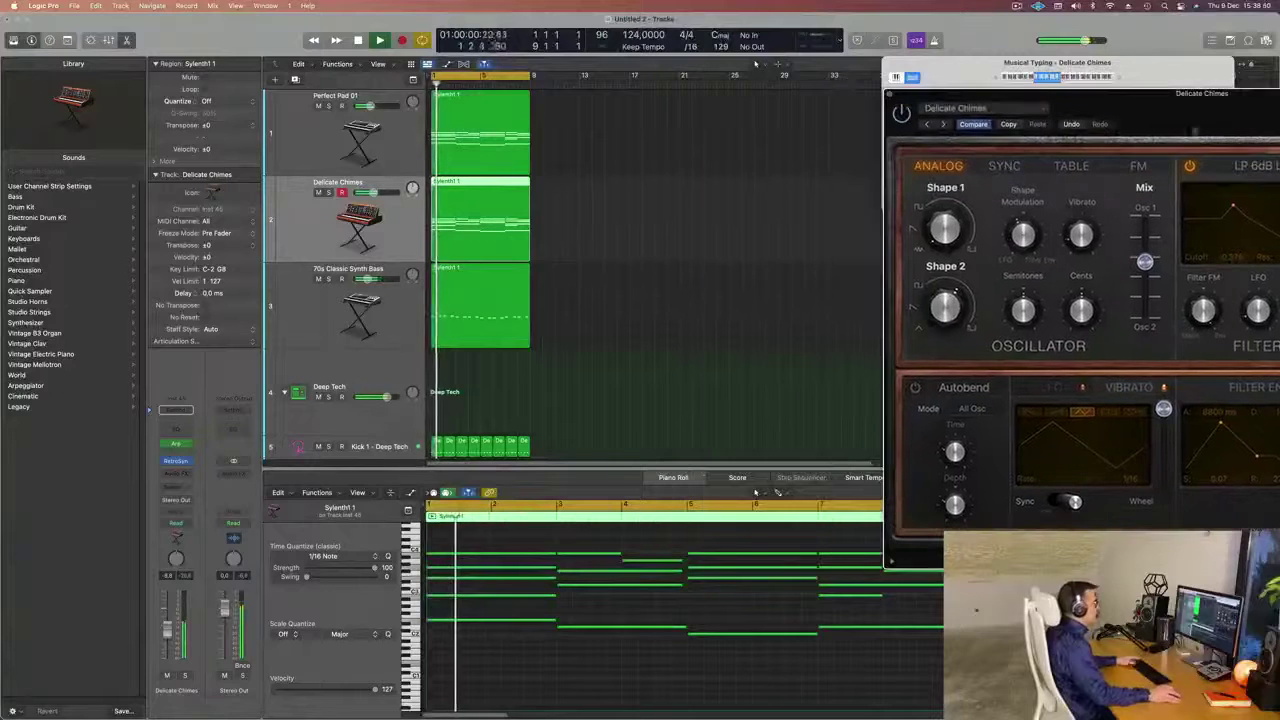
left_click(651, 561)
key("Delete")
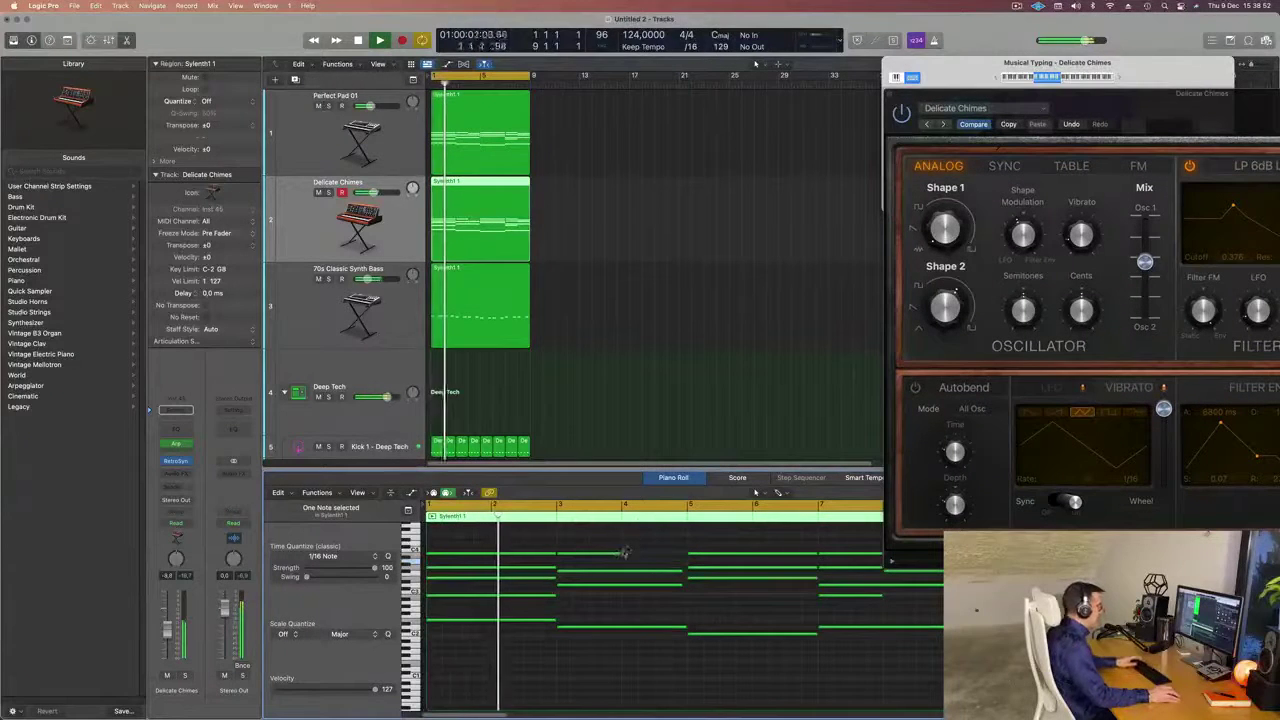
left_click_drag(624, 553, 686, 555)
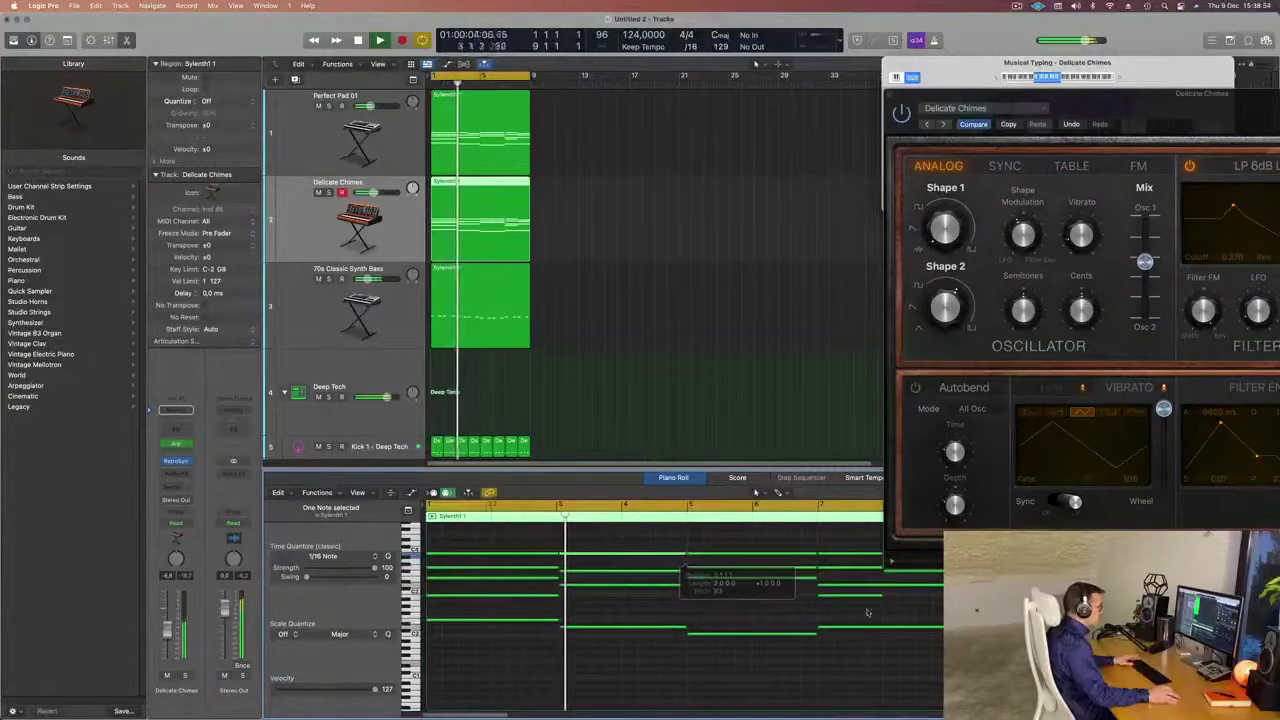
Simplify the chord in bars 7 and 8 by holding its upper notes through bar 8 and removing the short lower note, and play the loop.
scroll(868, 612, "right", 3)
left_click_drag(770, 545, 815, 553)
left_click(745, 600)
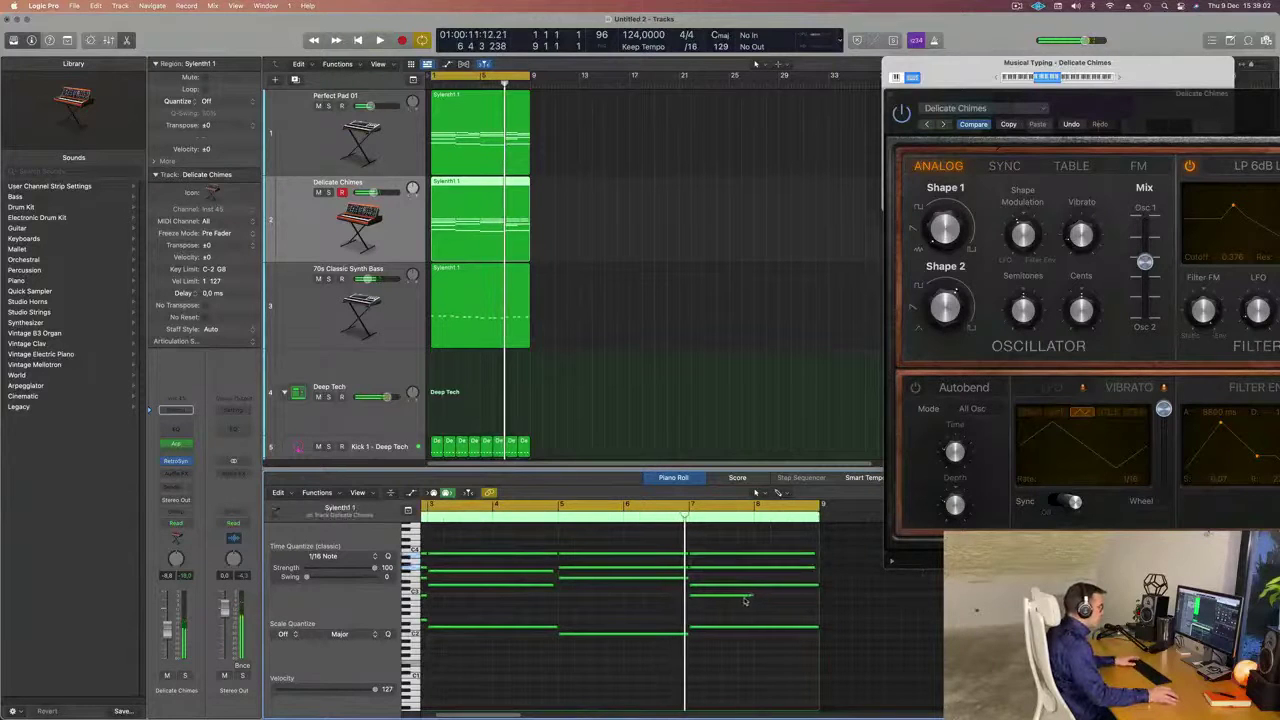
left_click_drag(755, 598, 815, 568)
key("space")
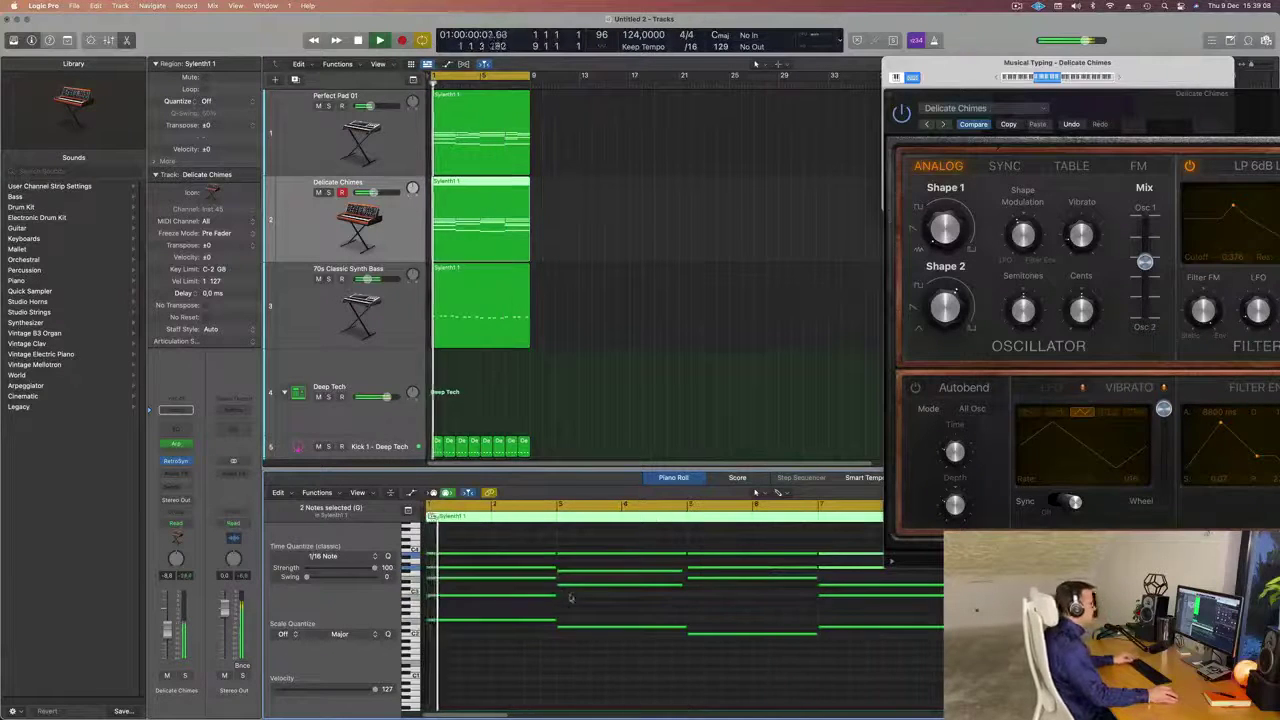
Hide the Musical Typing keyboard, show the mixer and move the Retro Synth window clear of the instrument channels.
left_click_drag(1118, 91, 1013, 69)
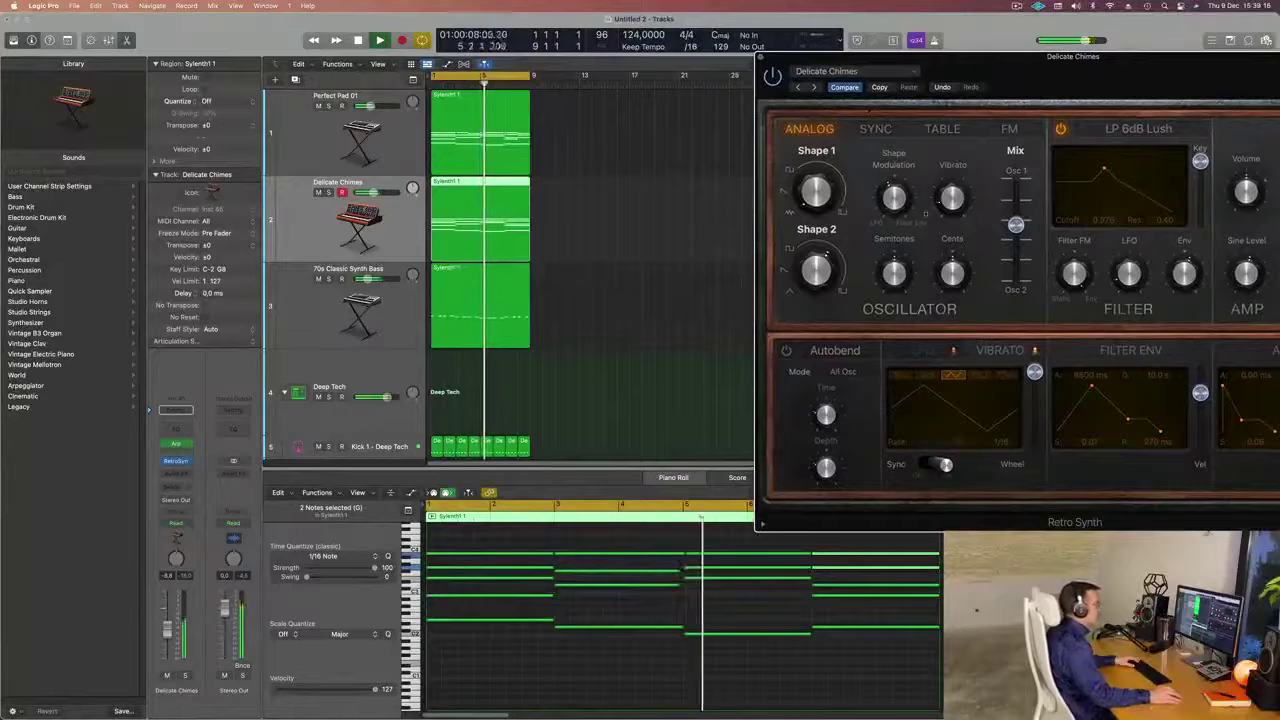
left_click_drag(1102, 60, 918, 138)
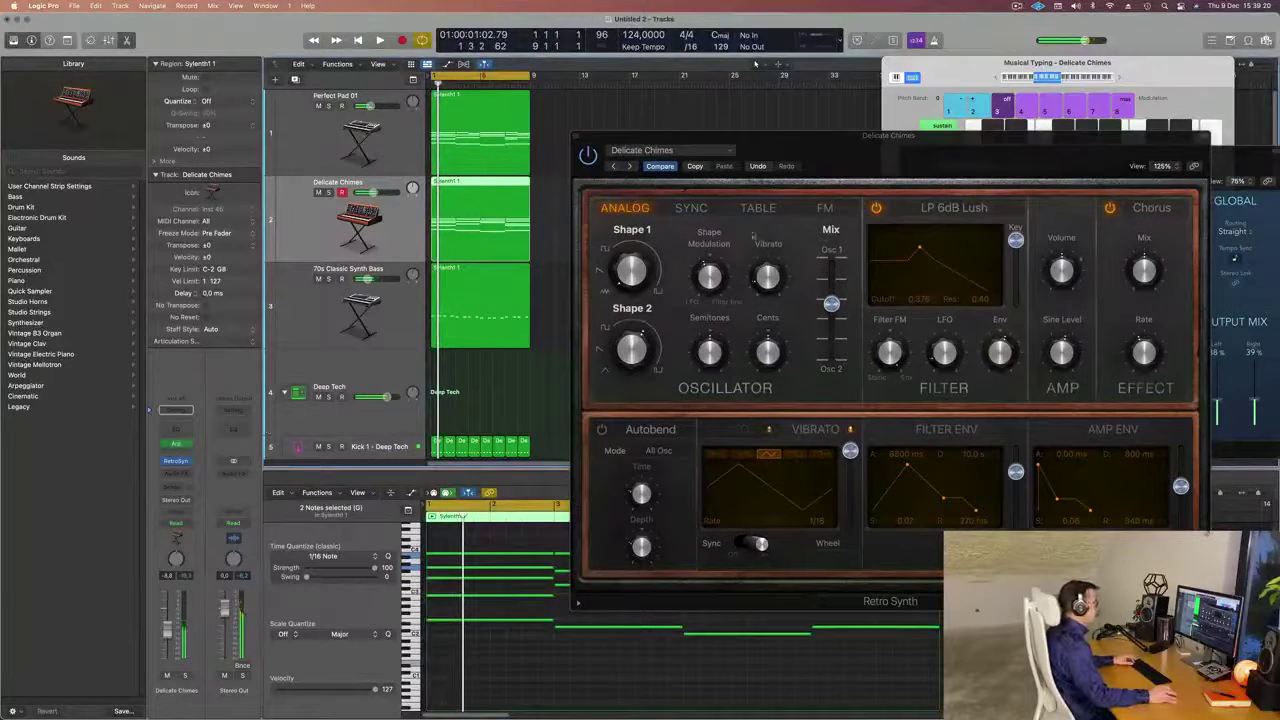
key("super+k")
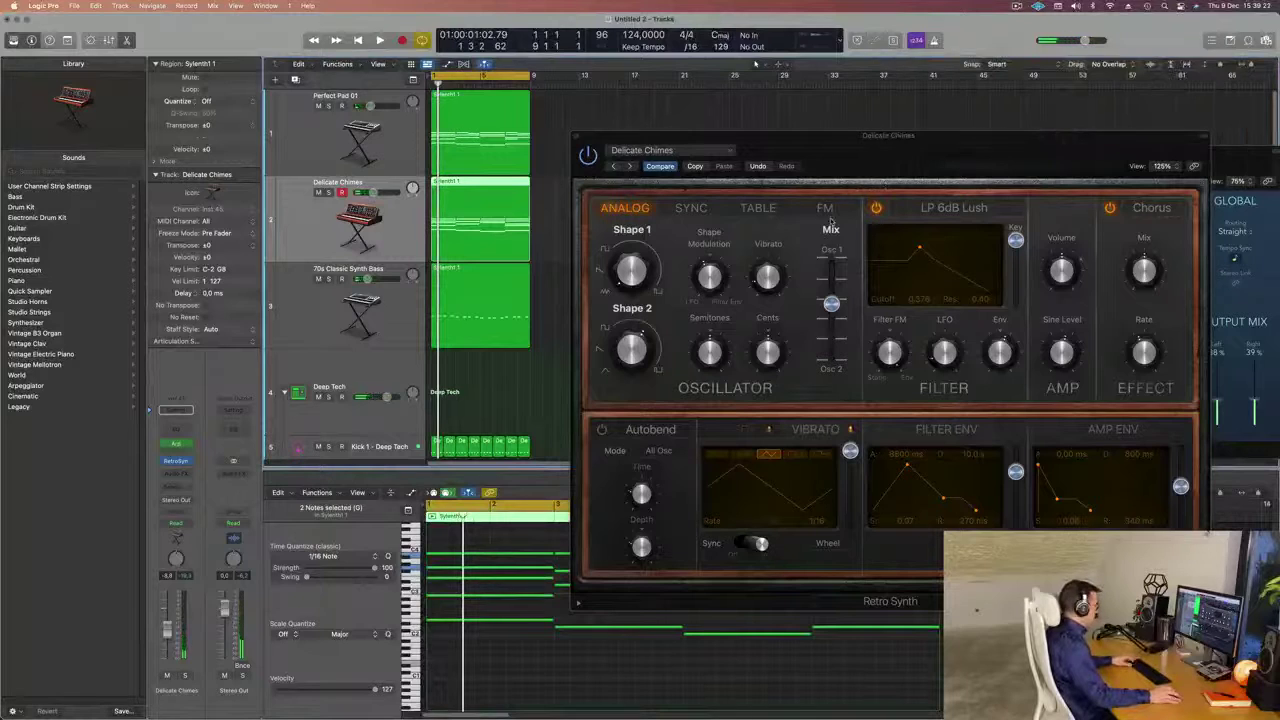
key("x")
left_click_drag(818, 156, 1134, 148)
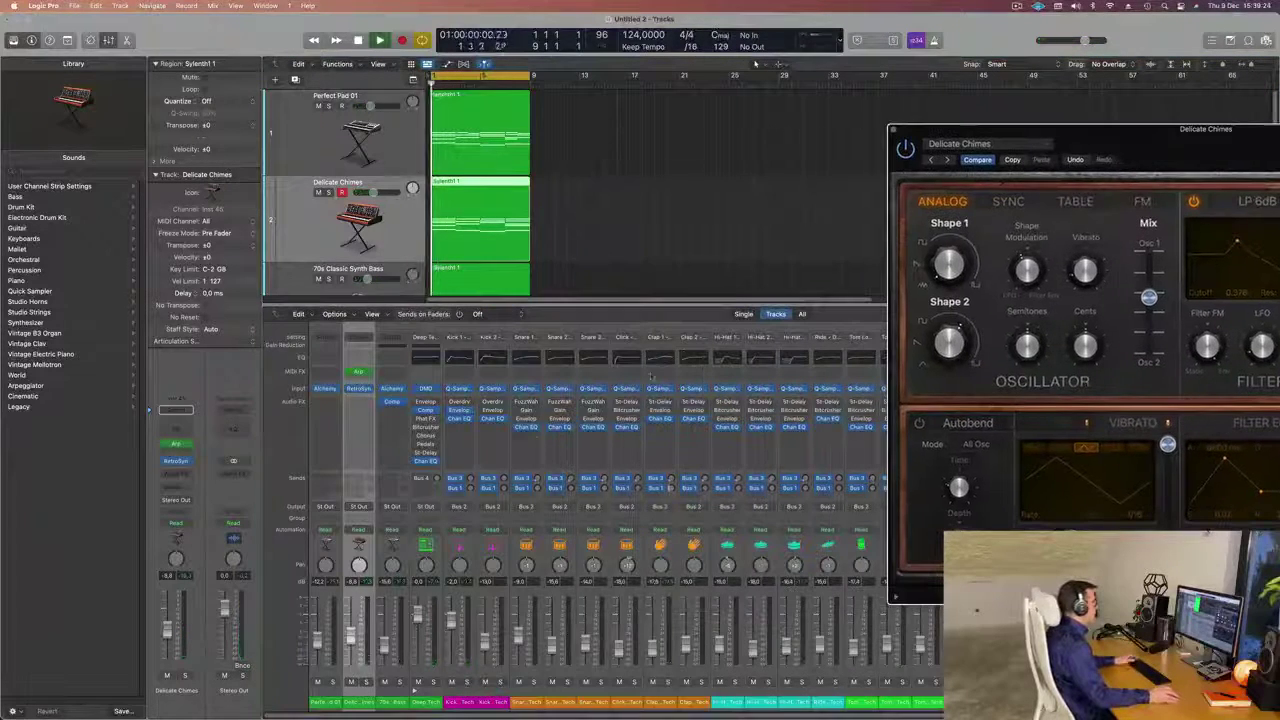
Play the loop, copy the Compressor from the 70s Classic Synth Bass channel to Delicate Chimes, and select Delicate Chimes.
key("space")
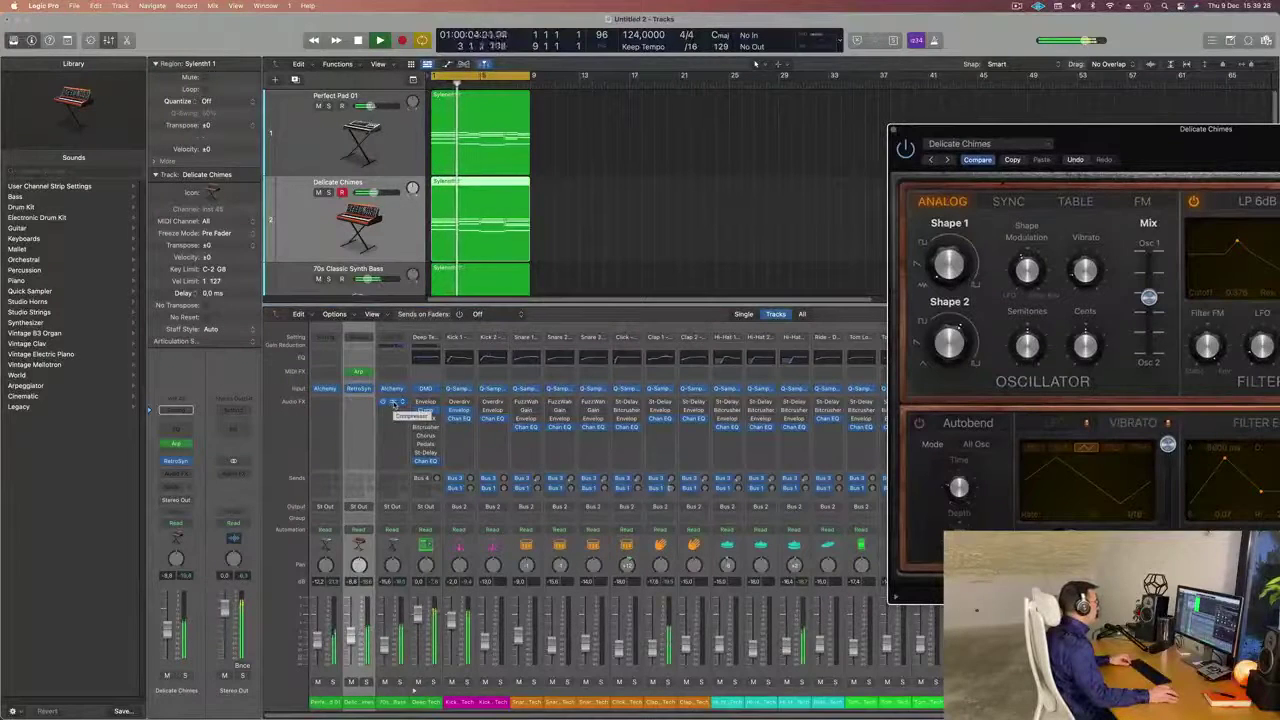
left_click_drag(386, 406, 358, 411)
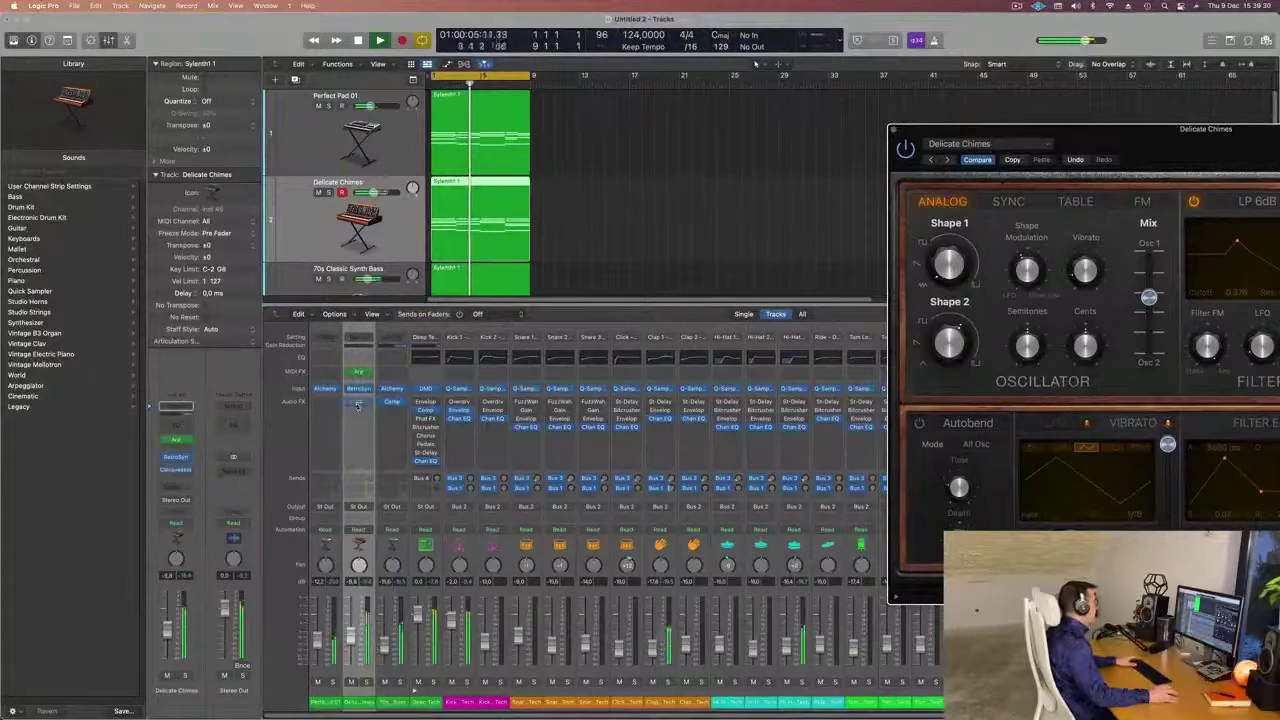
left_click_drag(1207, 147, 1054, 147)
key("Down")
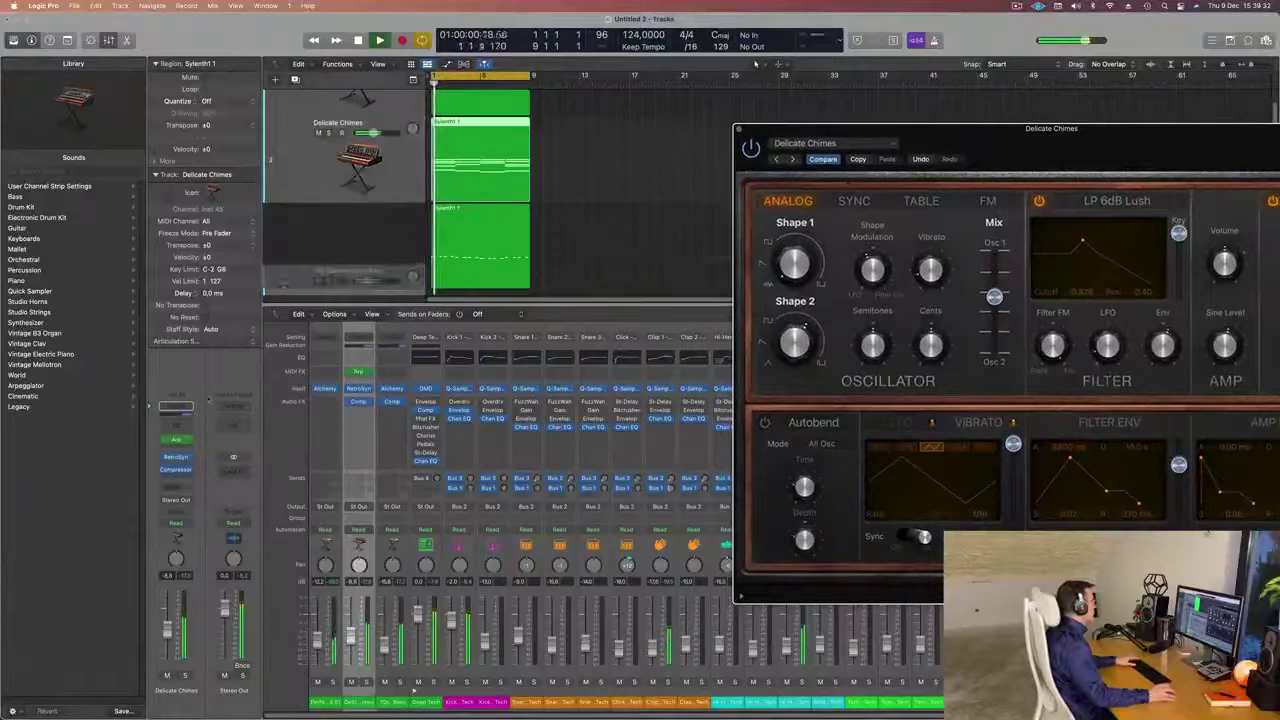
scroll(350, 165, "down", 3)
scroll(333, 212, "up", 2)
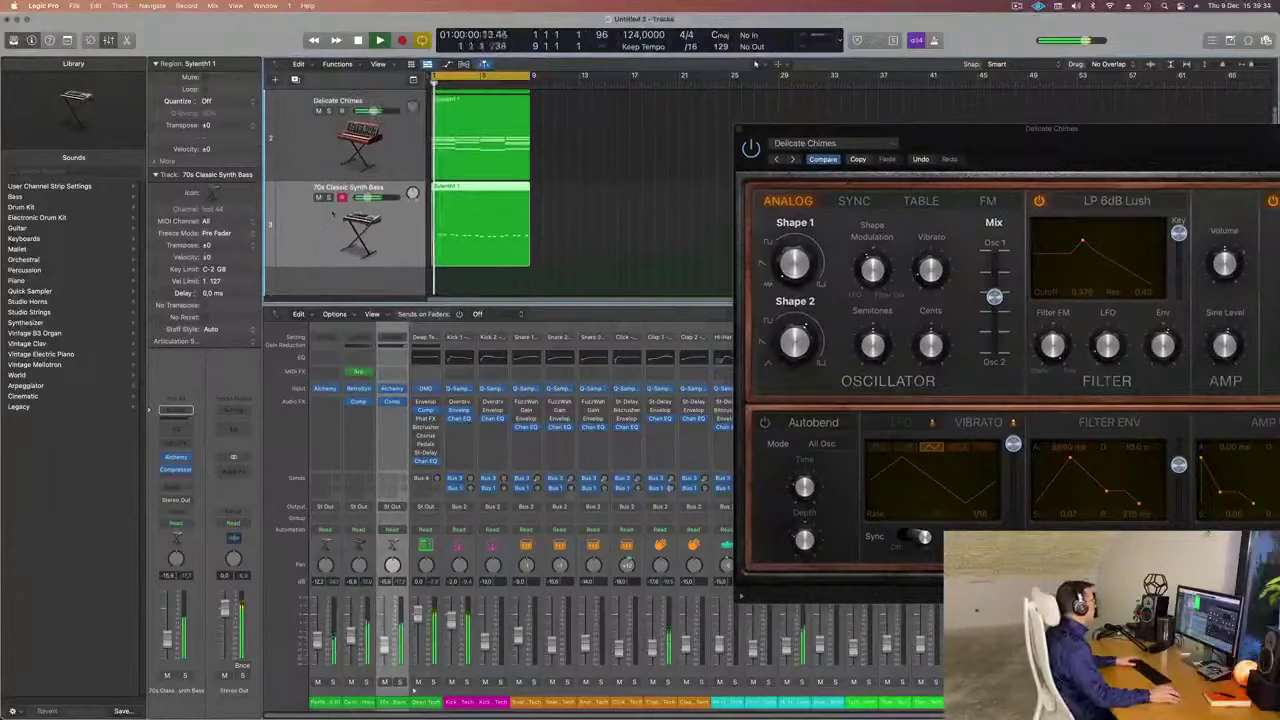
left_click(323, 163)
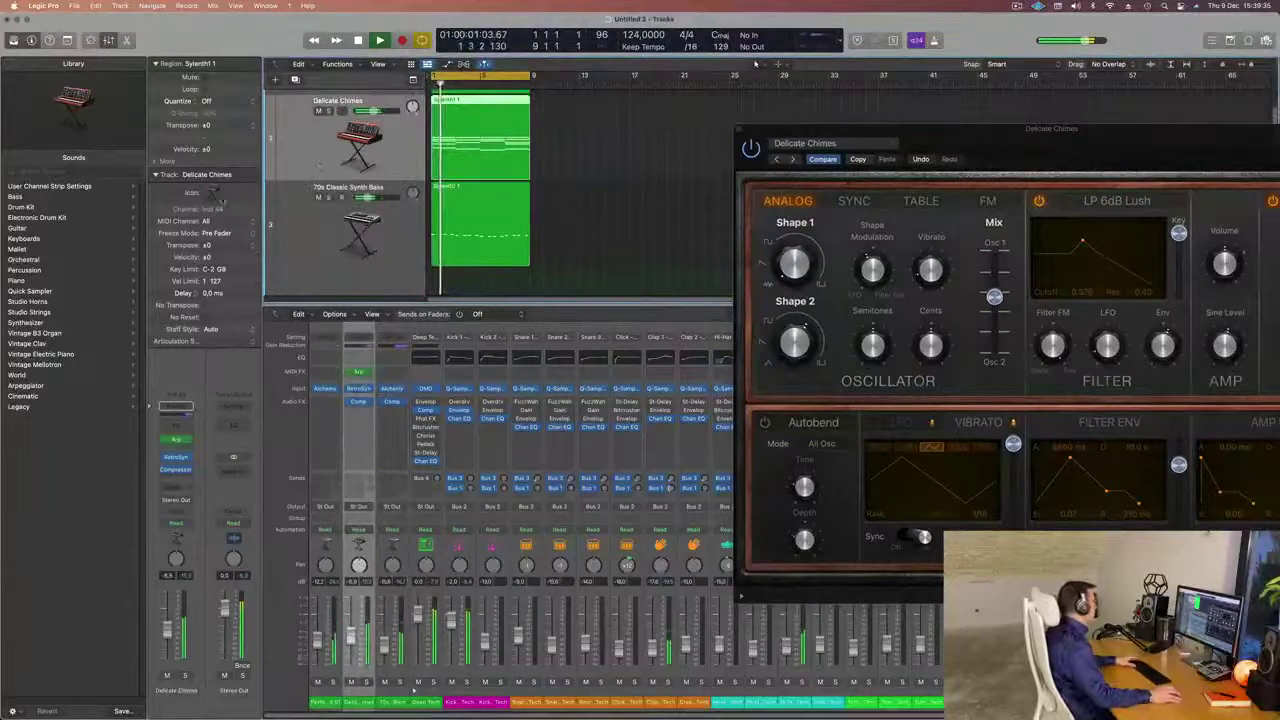
Insert a stereo Delay Designer after the Compressor on Delicate Chimes, enlarge its window and stop playback.
left_click(183, 477)
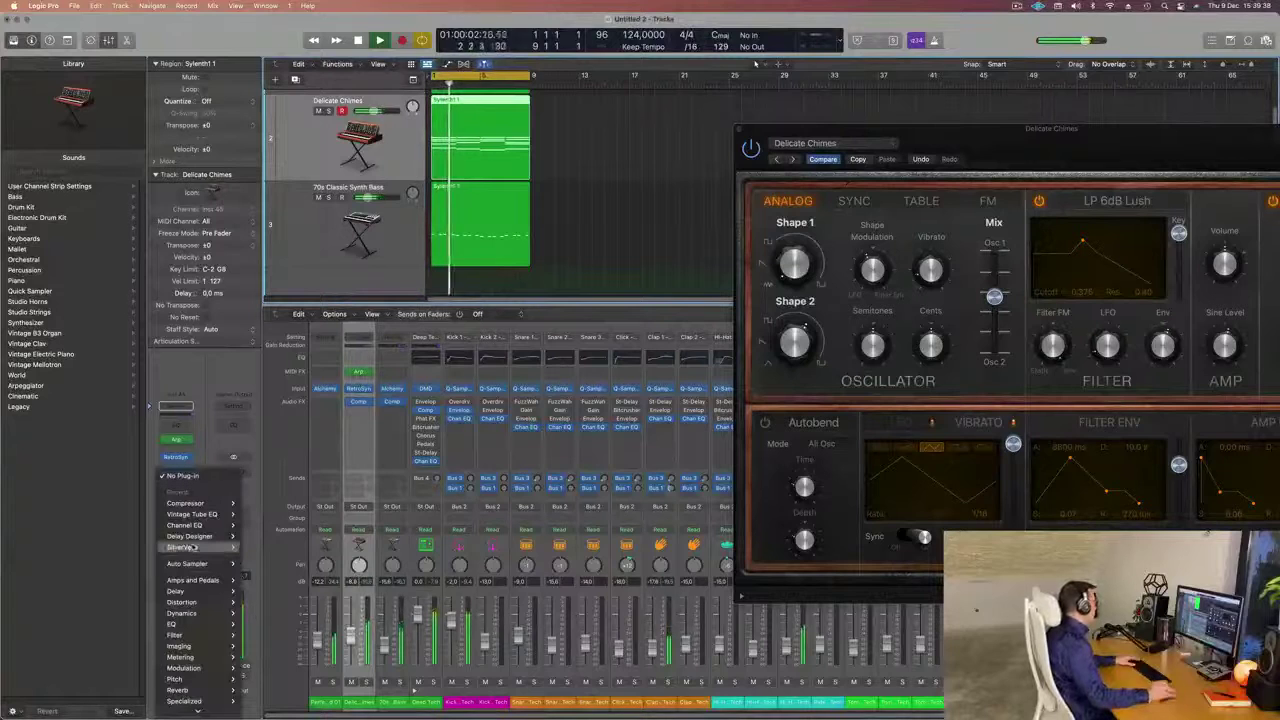
mouse_move(194, 548)
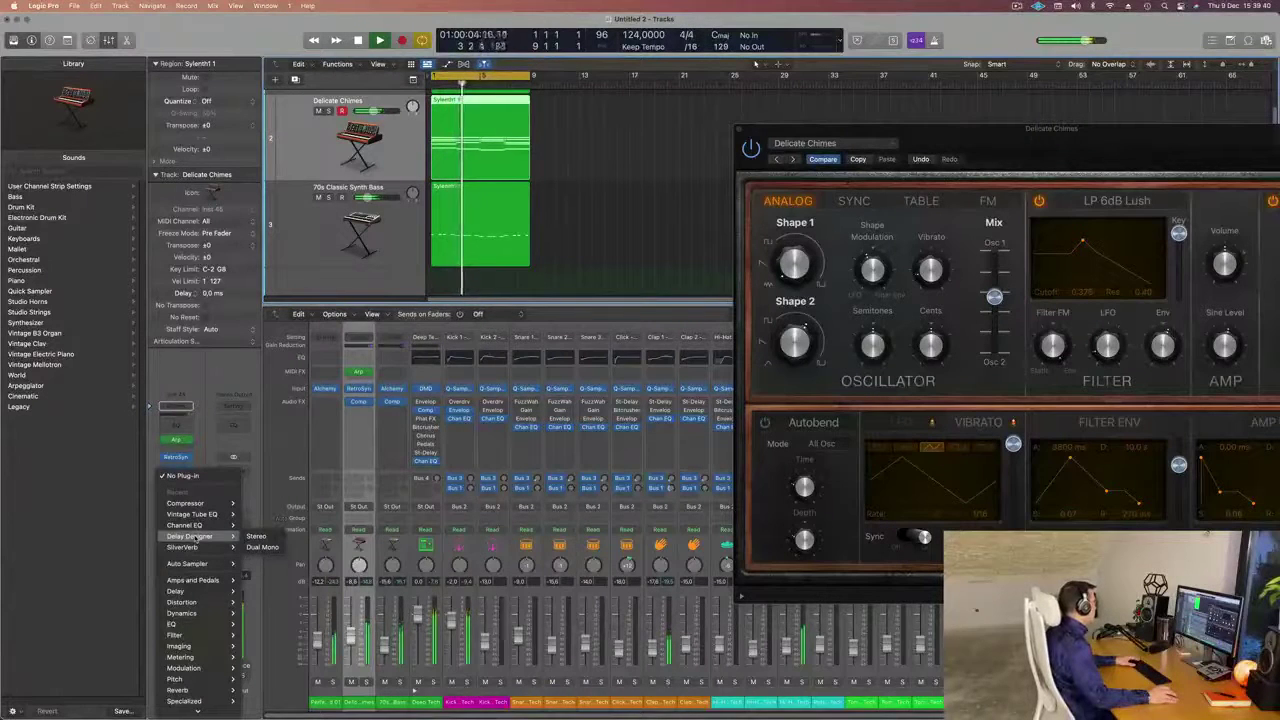
left_click(255, 537)
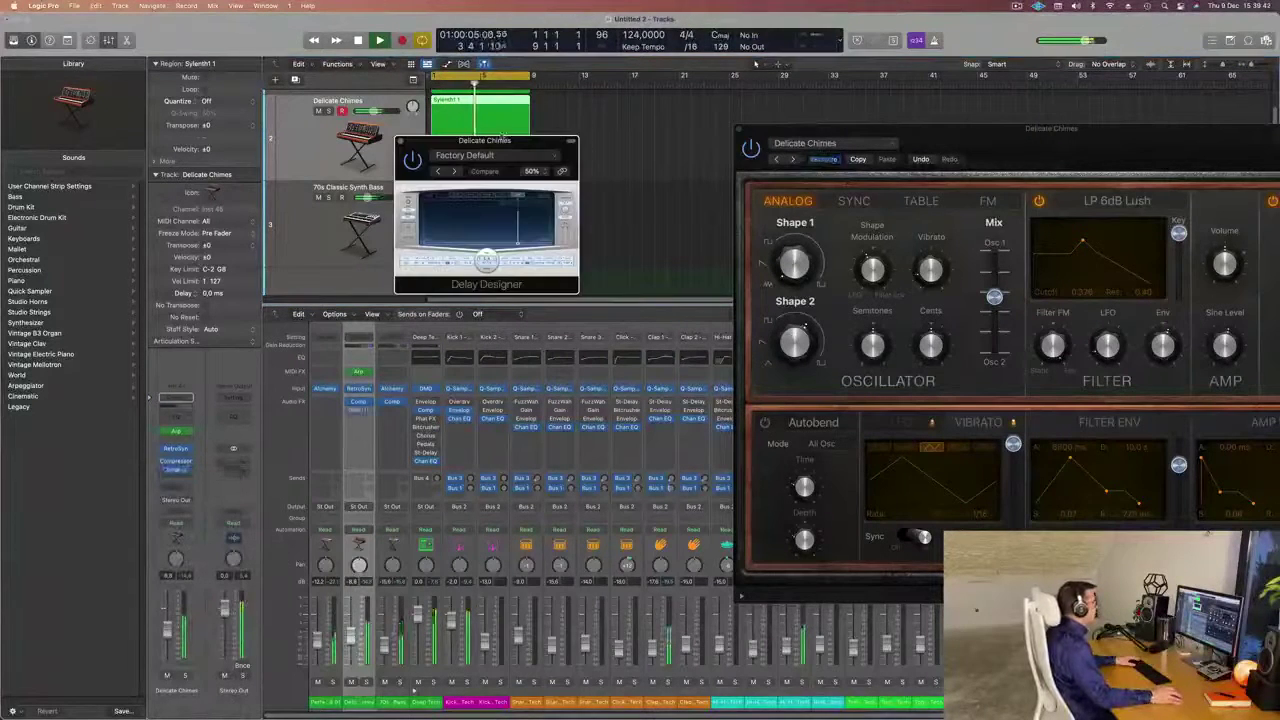
left_click_drag(541, 141, 653, 103)
left_click_drag(687, 257, 1181, 513)
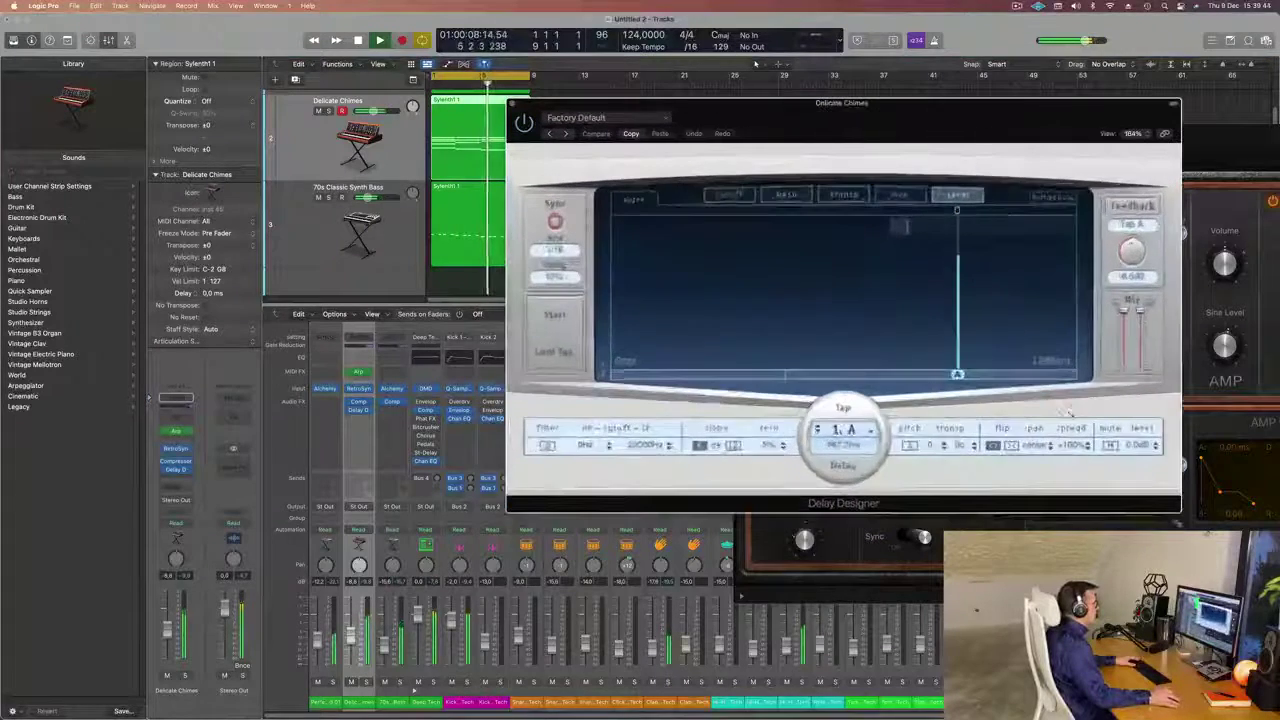
left_click_drag(885, 122, 489, 96)
key("space")
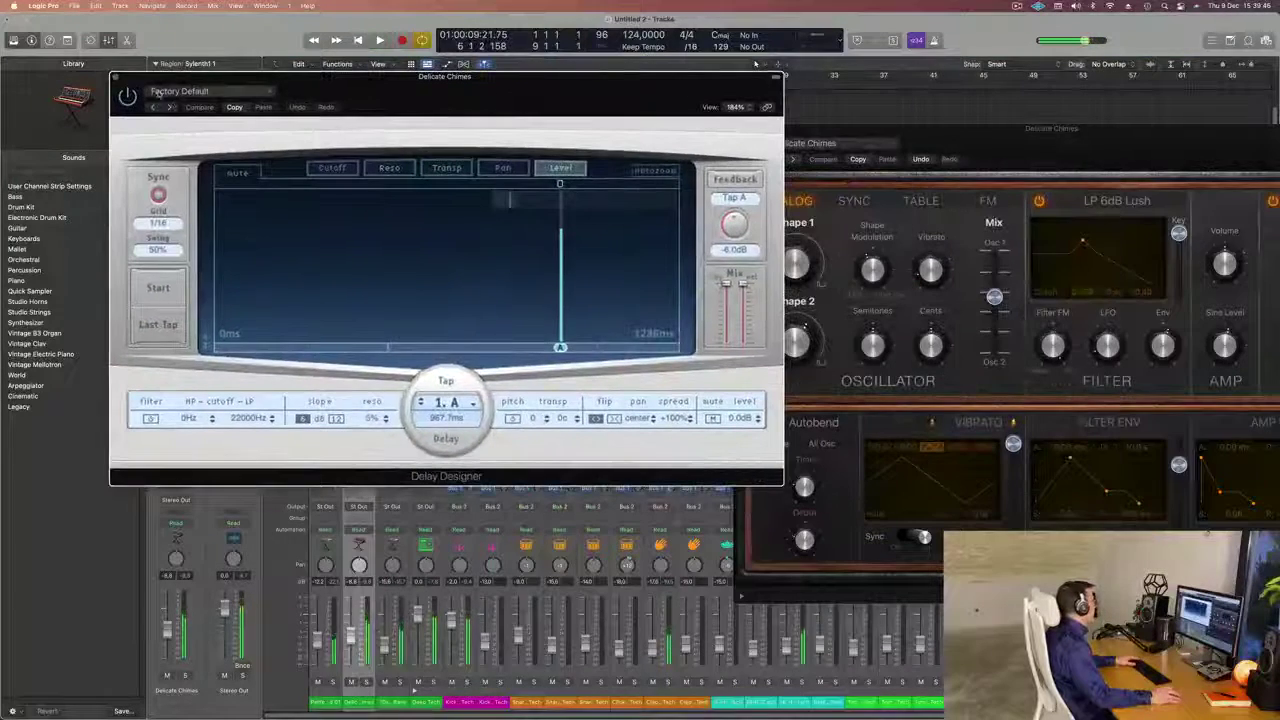
Load Delay Designer's 1/16 Slow Pan preset, raise the dry level and adjust the wet level while the loop plays.
left_click(220, 92)
mouse_move(242, 309)
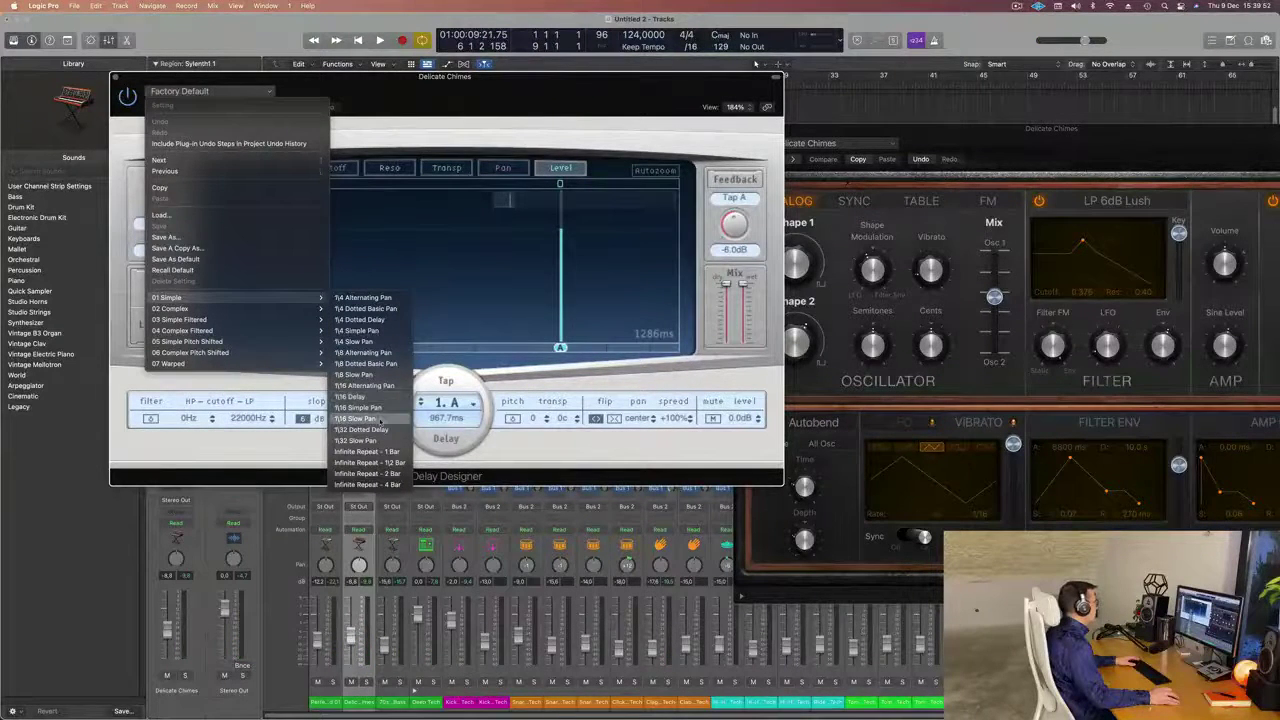
left_click(376, 419)
left_click_drag(508, 94, 866, 72)
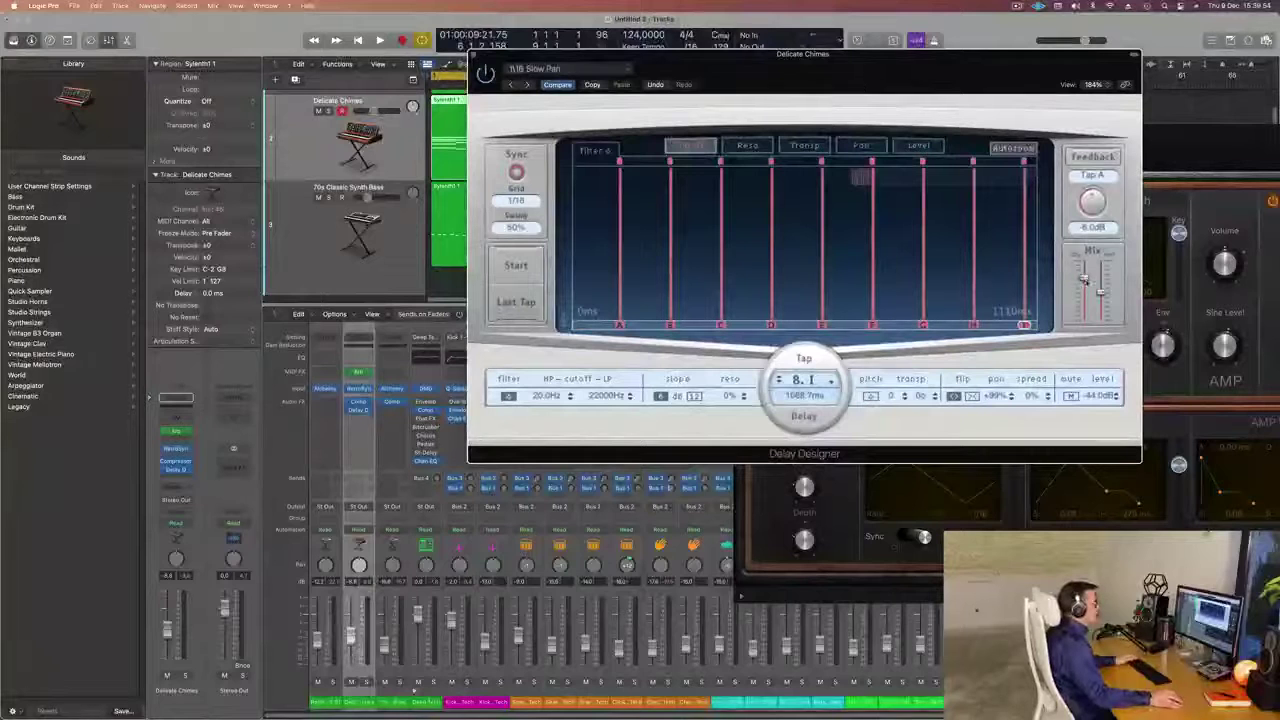
key("space")
left_click_drag(1101, 293, 1100, 323)
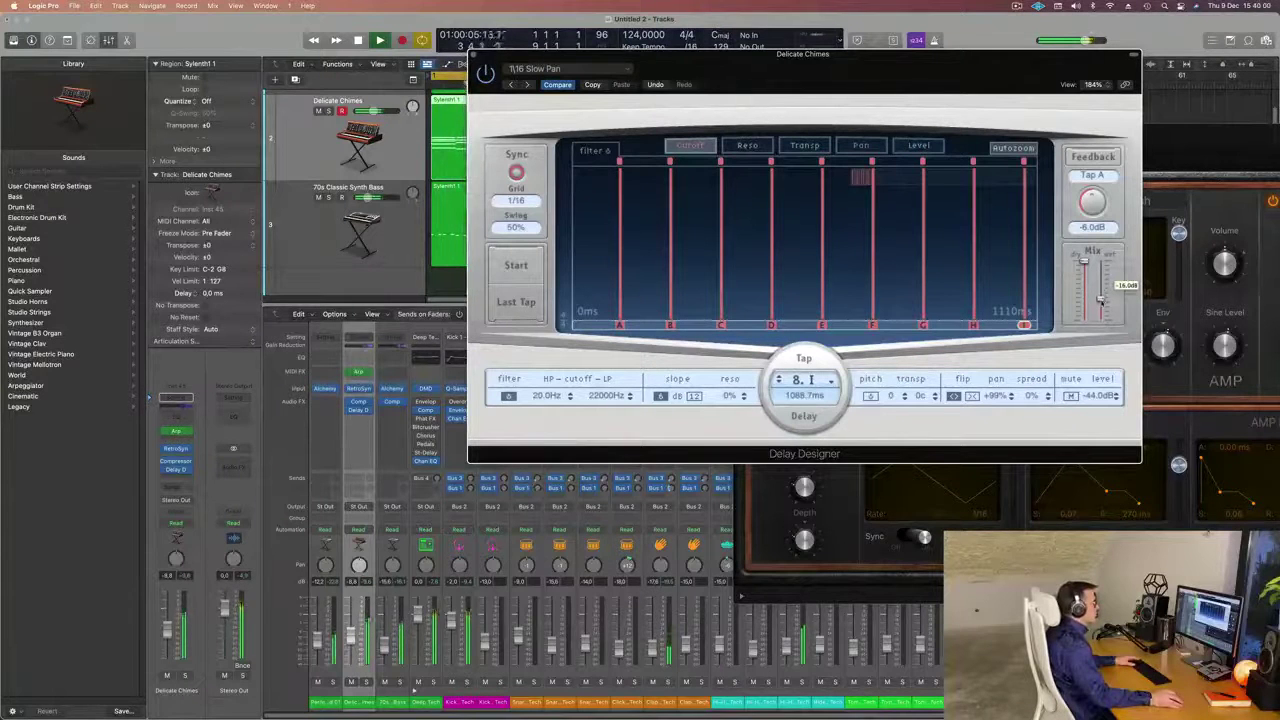
left_click_drag(1100, 298, 1101, 300)
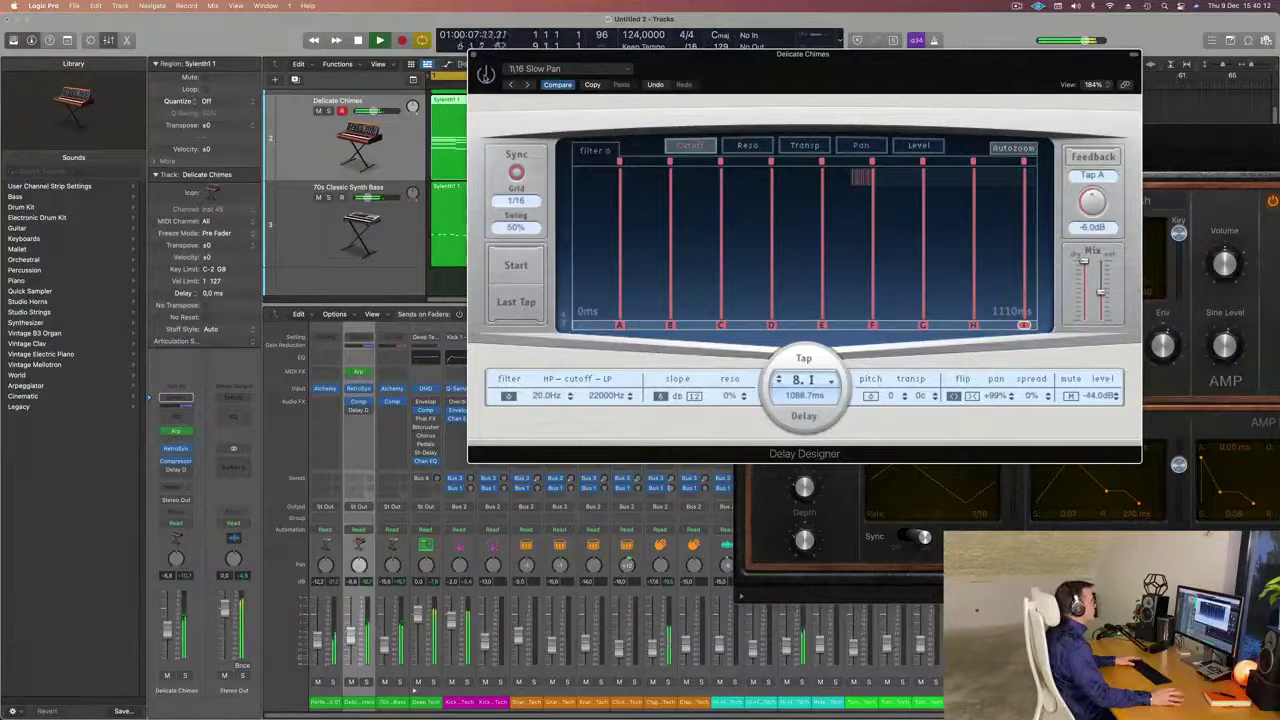
Reorder the Delicate Chimes effects so the Compressor comes after Delay Designer, and play the loop.
left_click_drag(803, 54, 955, 49)
key("space")
key("space")
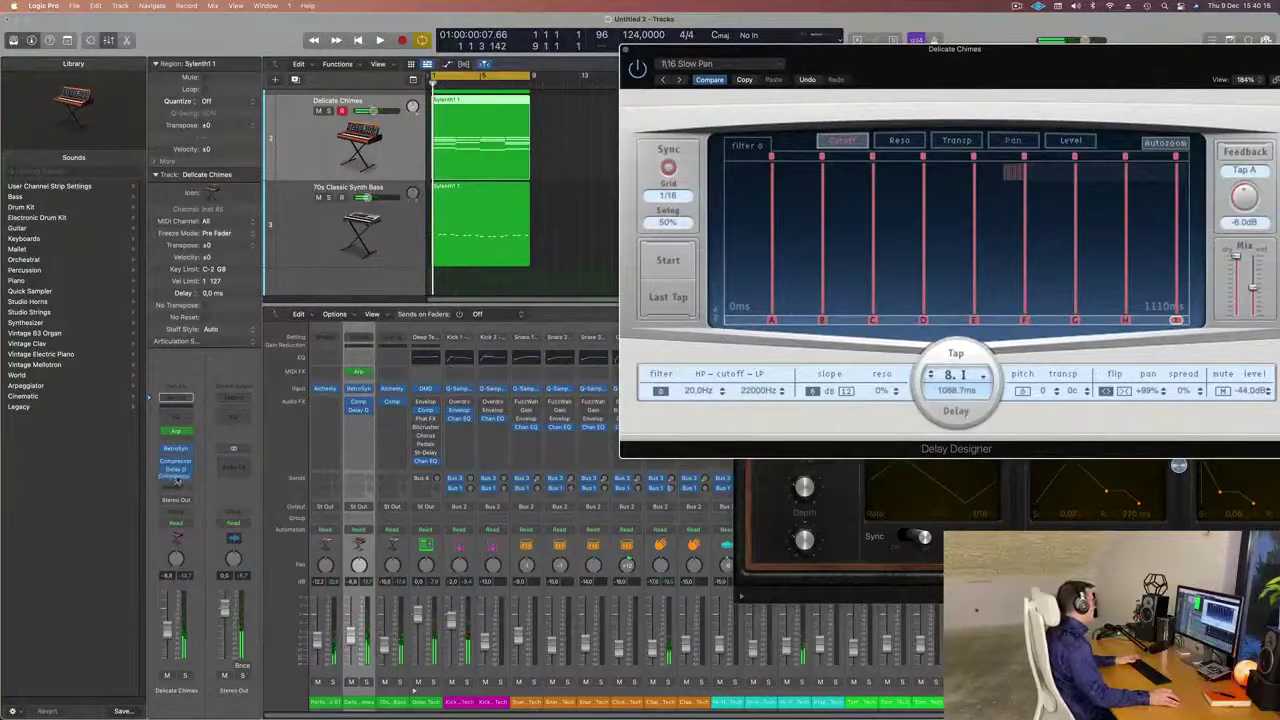
left_click_drag(178, 480, 181, 478)
key("space")
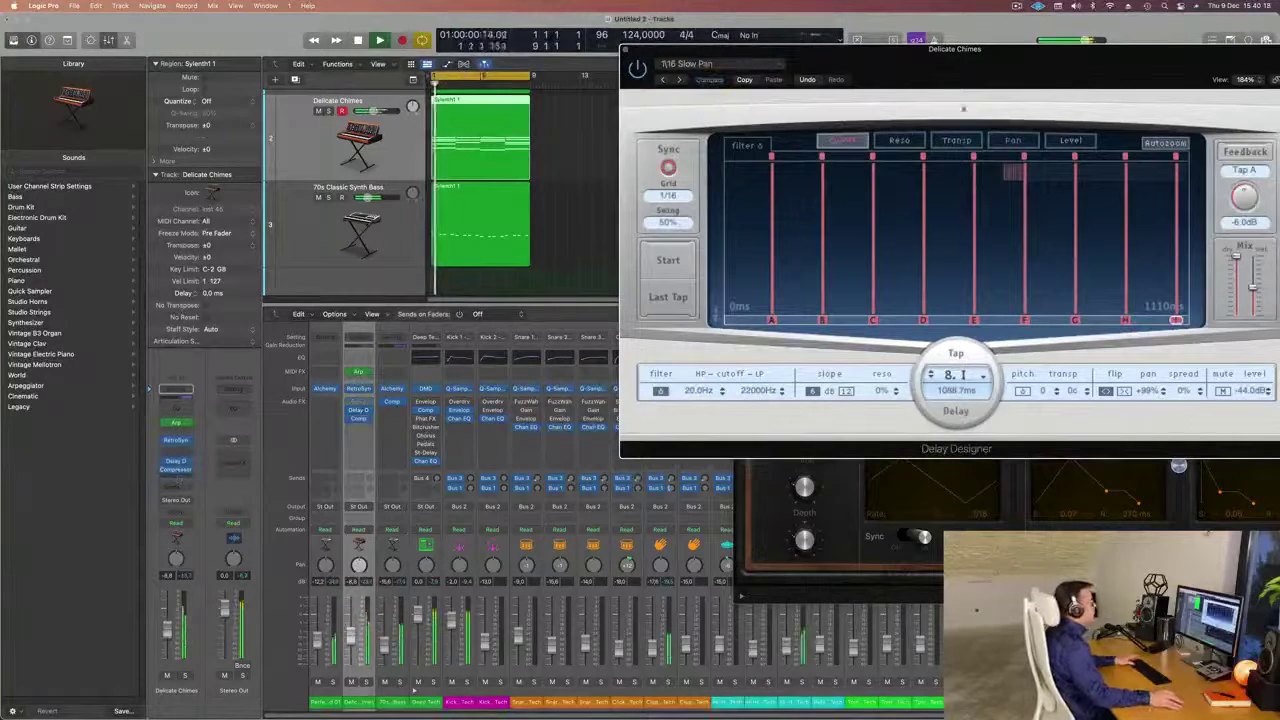
Close the Delay Designer and Retro Synth windows and shrink the track rows to fit more of the arrangement.
left_click_drag(1003, 76, 708, 204)
left_click(331, 178)
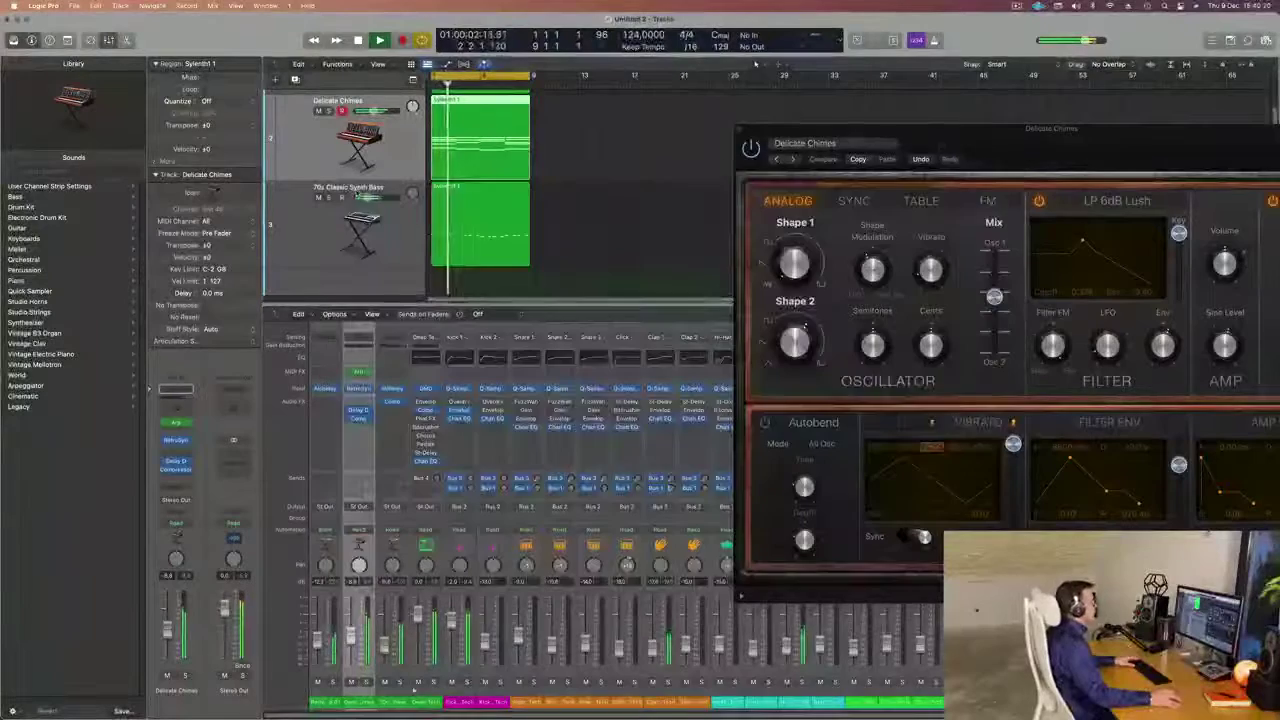
left_click_drag(850, 129, 779, 117)
left_click(669, 118)
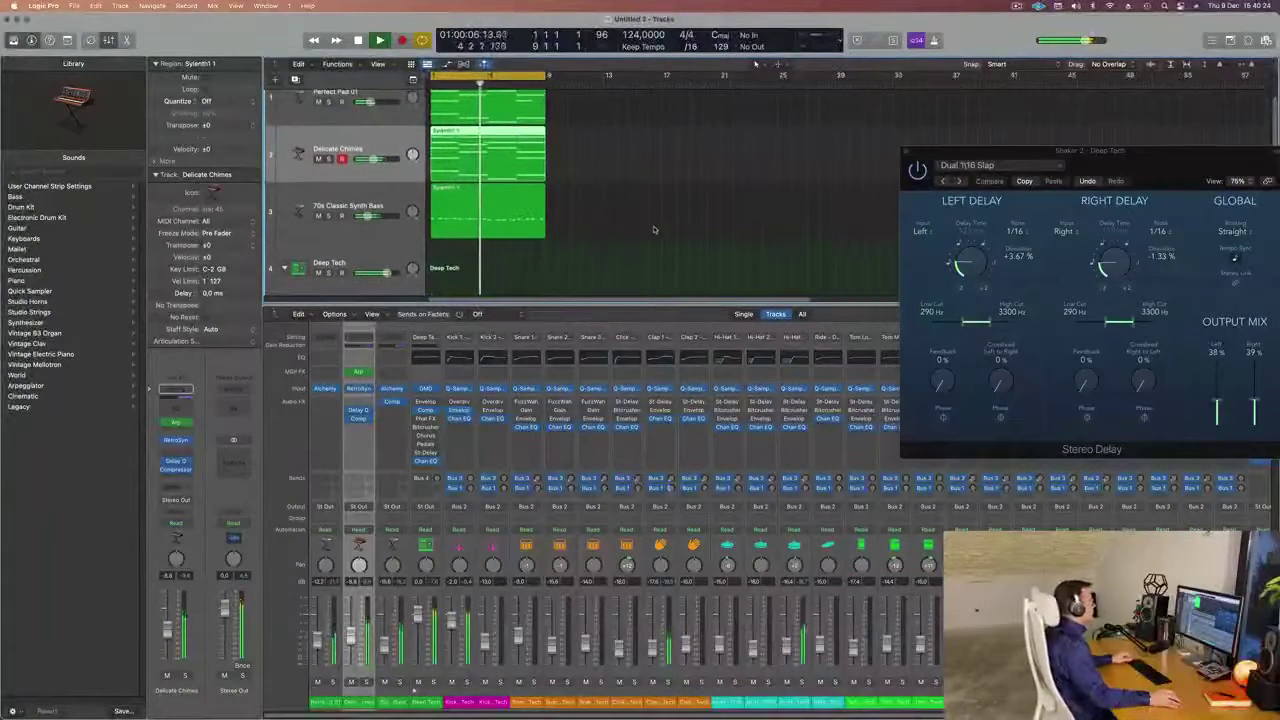
scroll(600, 232, "down", 2)
scroll(580, 228, "up", 2)
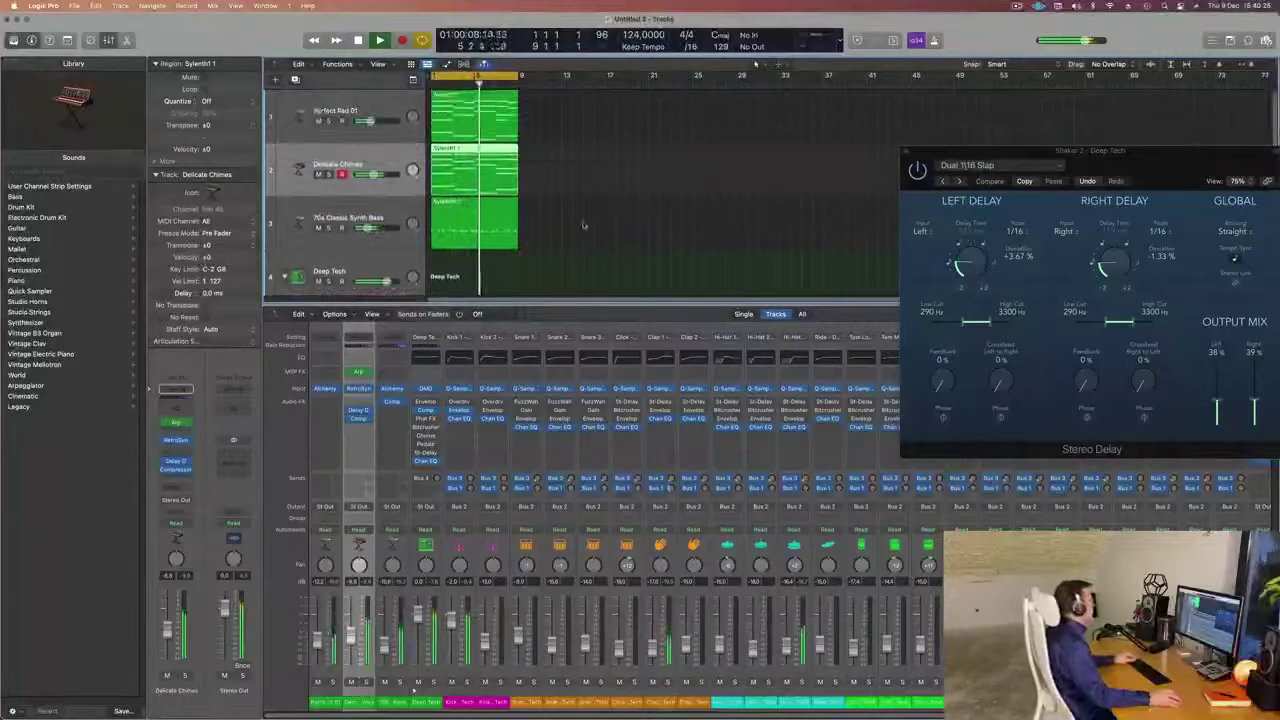
Reopen Retro Synth on Delicate Chimes, raise the filter cutoff to about 0.55, slightly increase the resonance, and close the window.
left_click(342, 239)
key("Return")
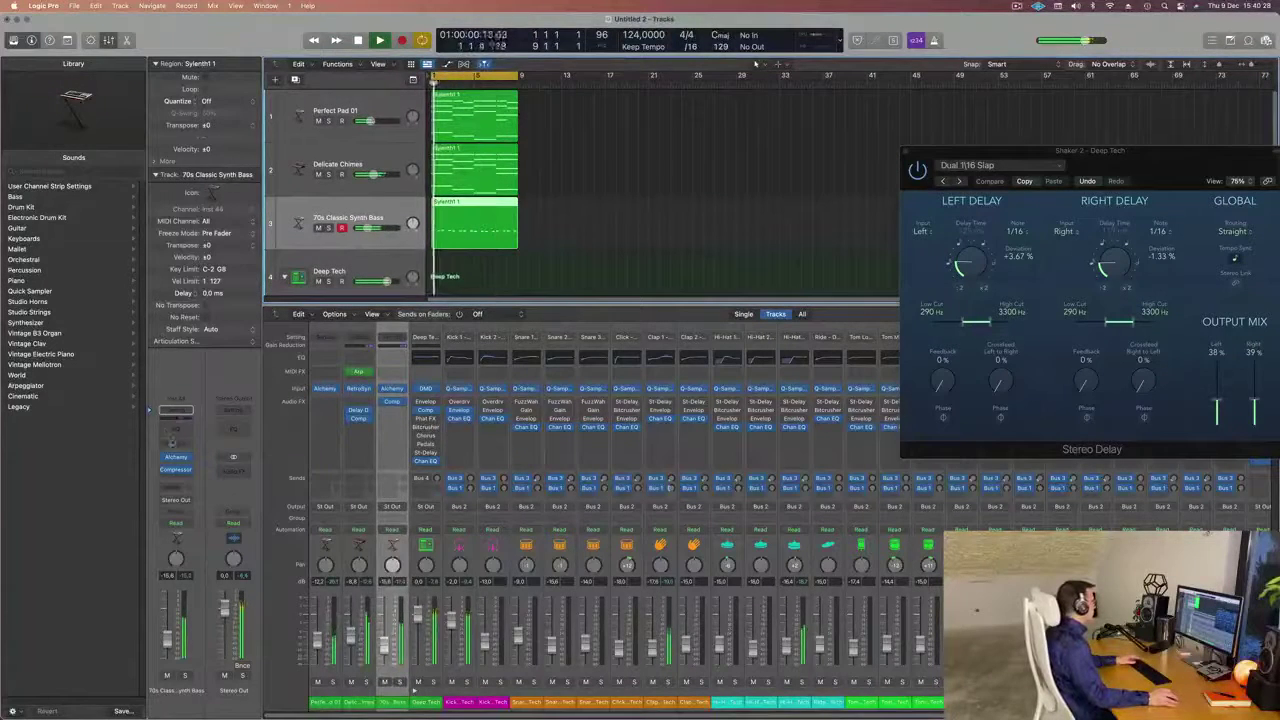
key("Up")
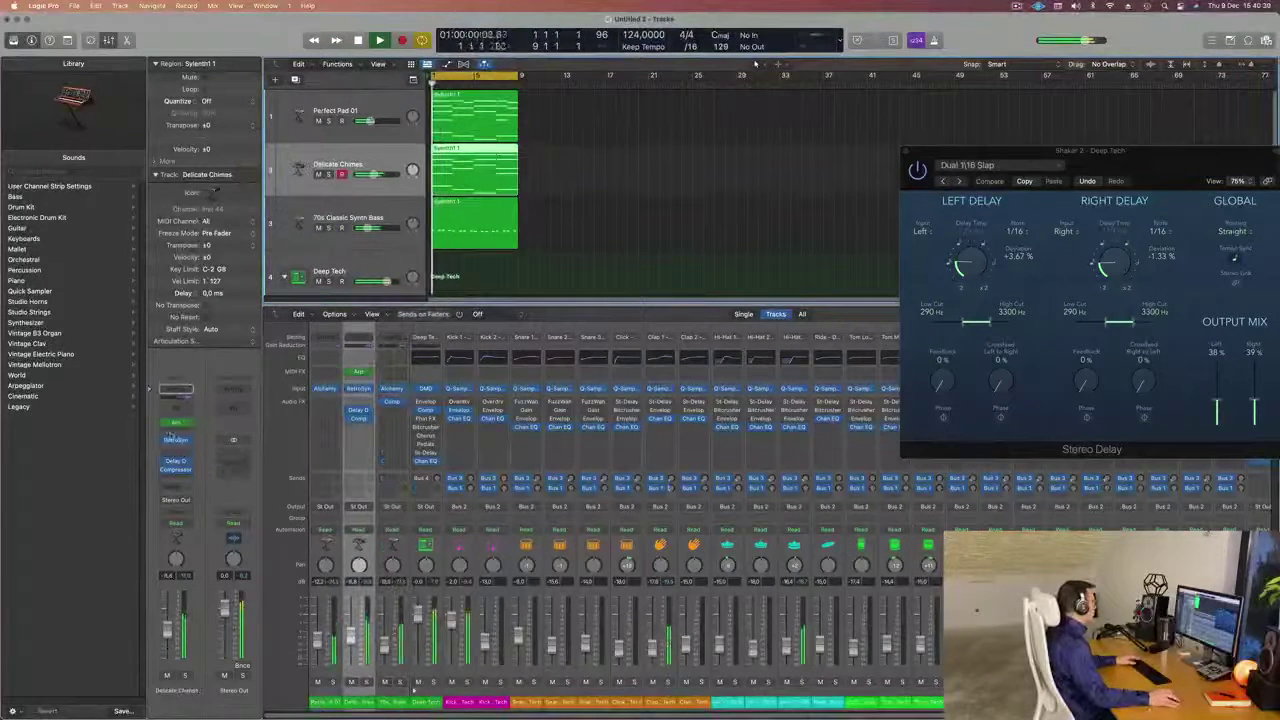
left_click(176, 441)
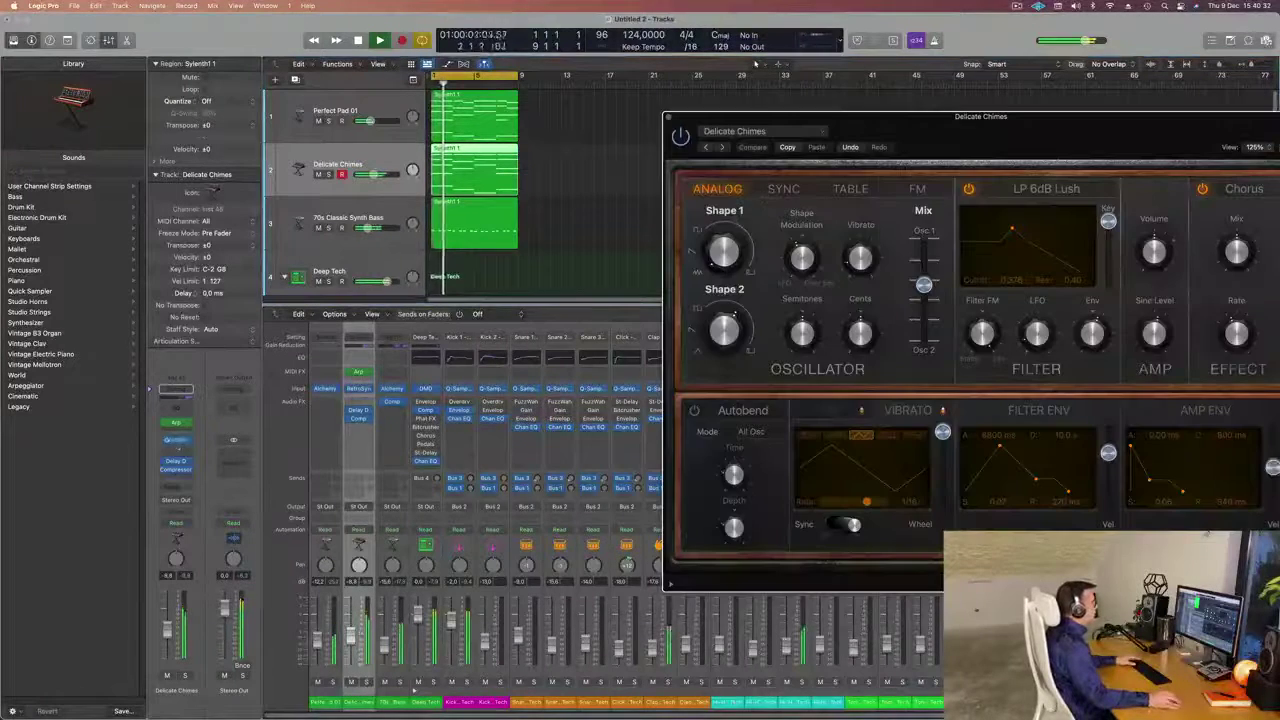
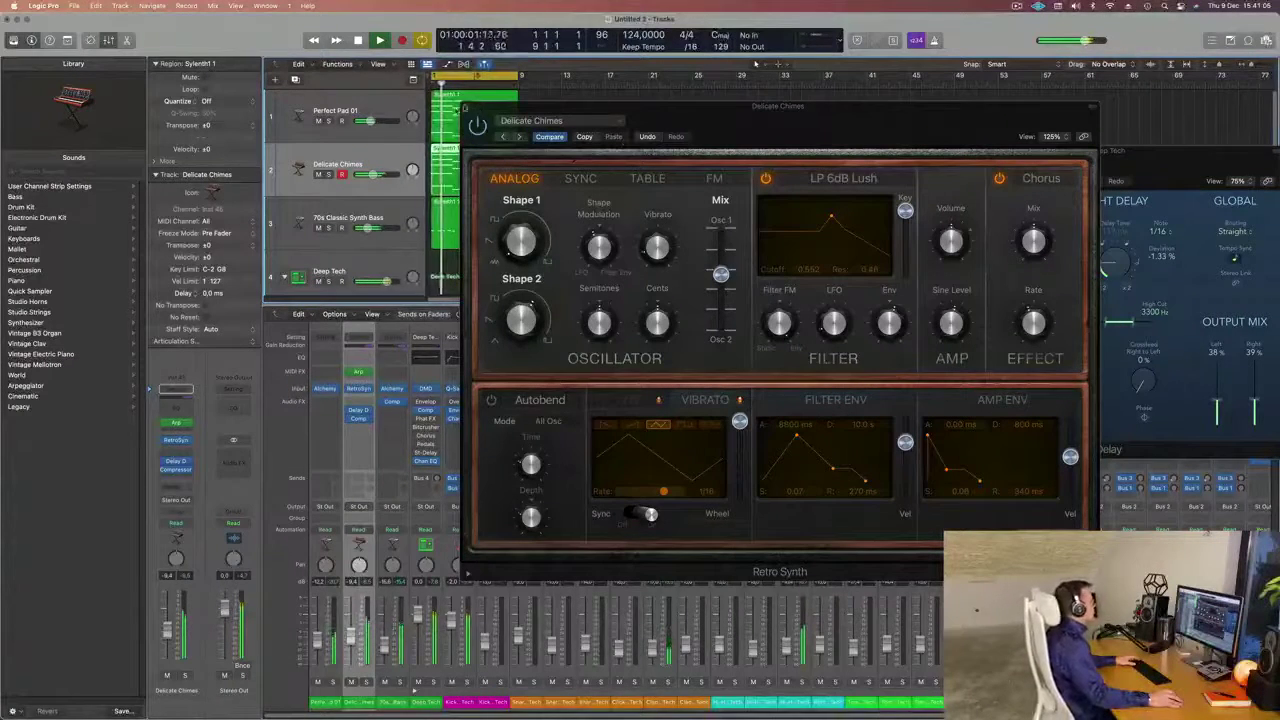
left_click(465, 108)
Duplicate the 70s Classic Synth Bass track as an empty track with the same settings.
left_click(339, 216)
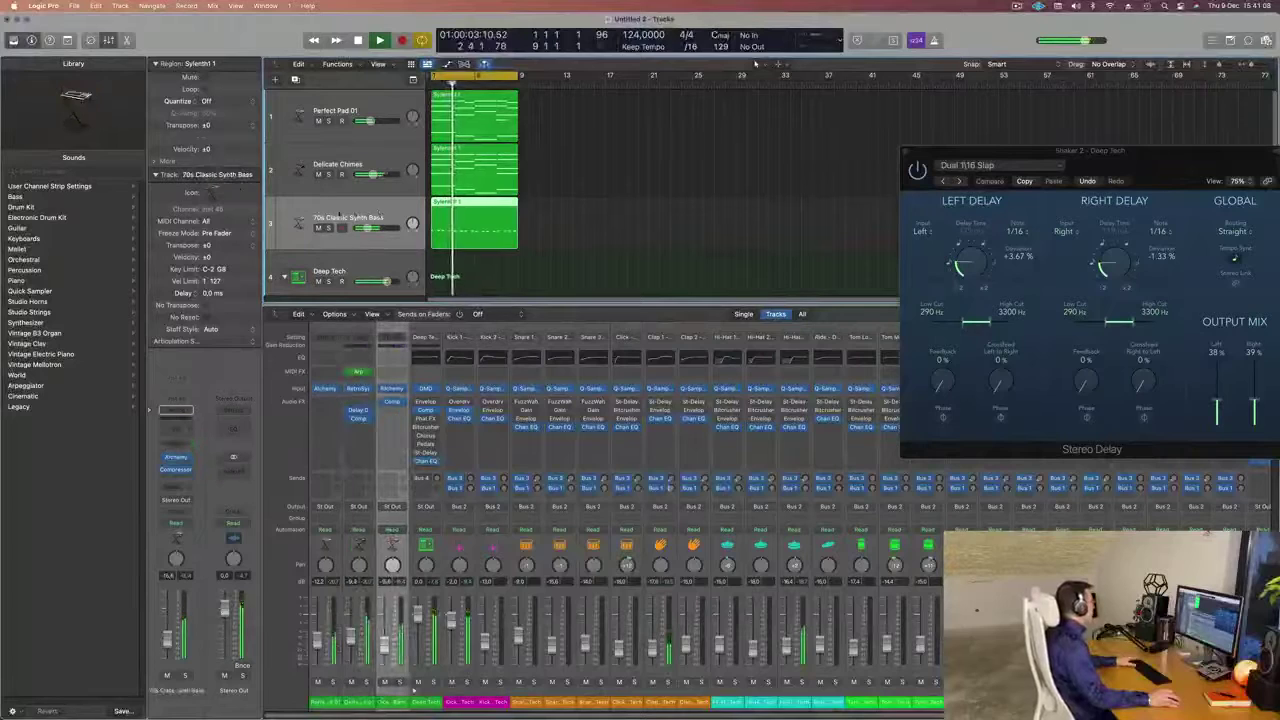
scroll(587, 254, "down", 3)
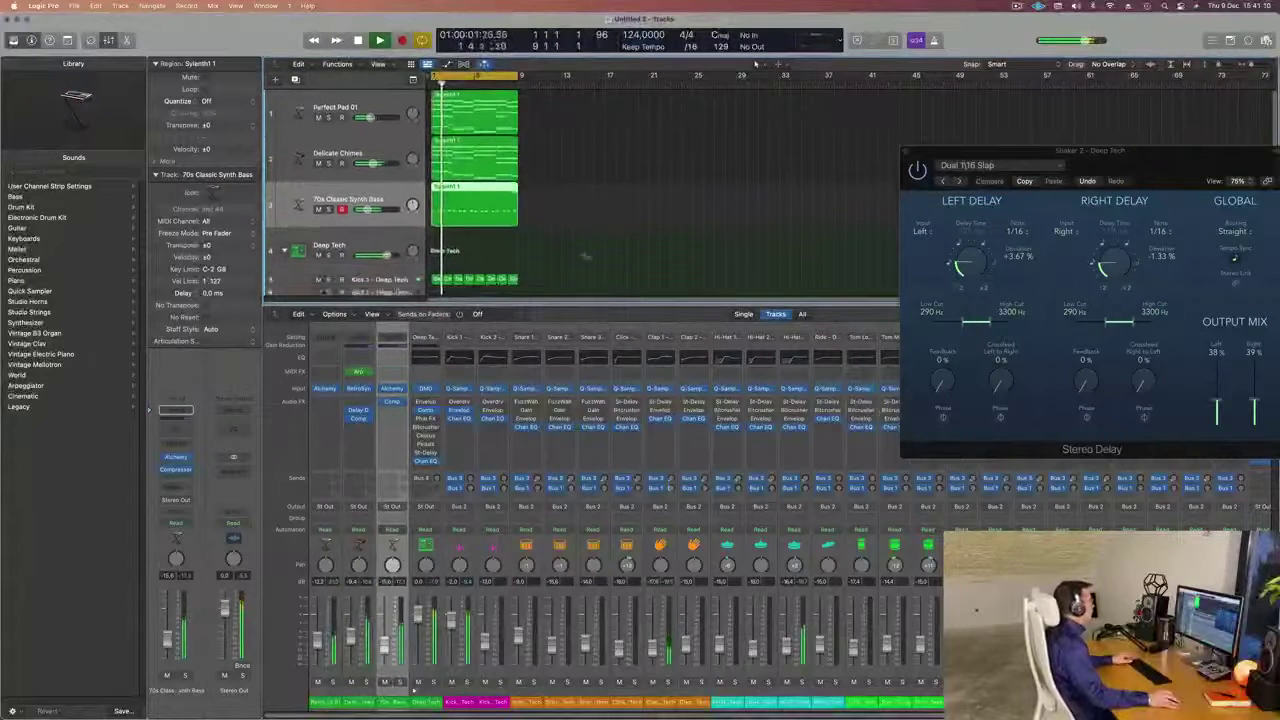
scroll(587, 254, "down", 3)
scroll(560, 240, "up", 3)
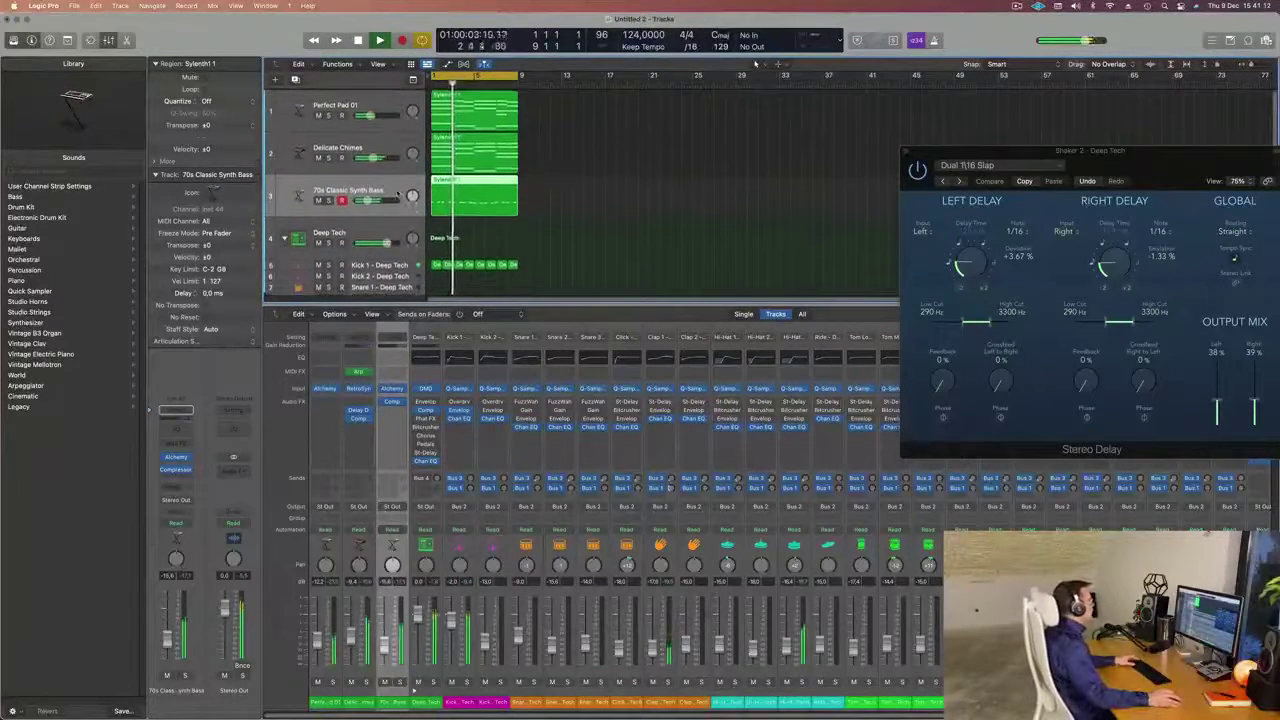
left_click(296, 79)
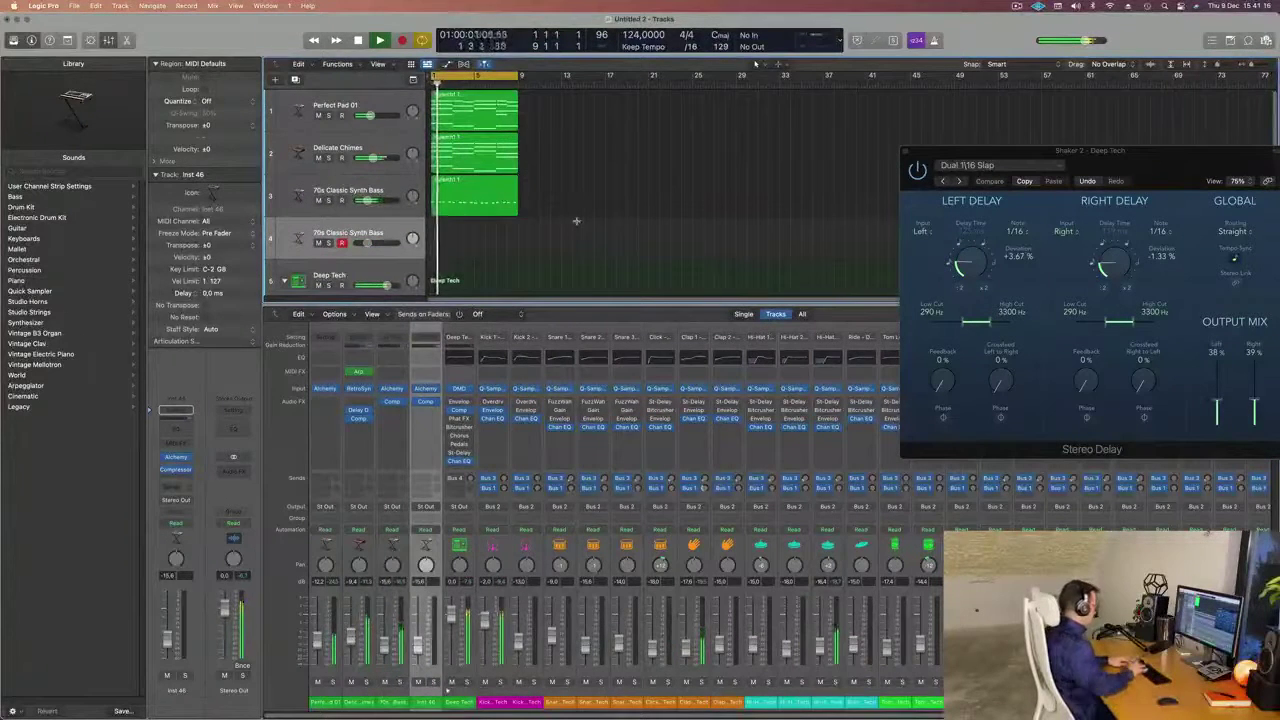
Repeat the eight-bar regions on all tracks three times and extend the cycle range to bar 33.
key("super+r")
key("super+r")
key("super+r")
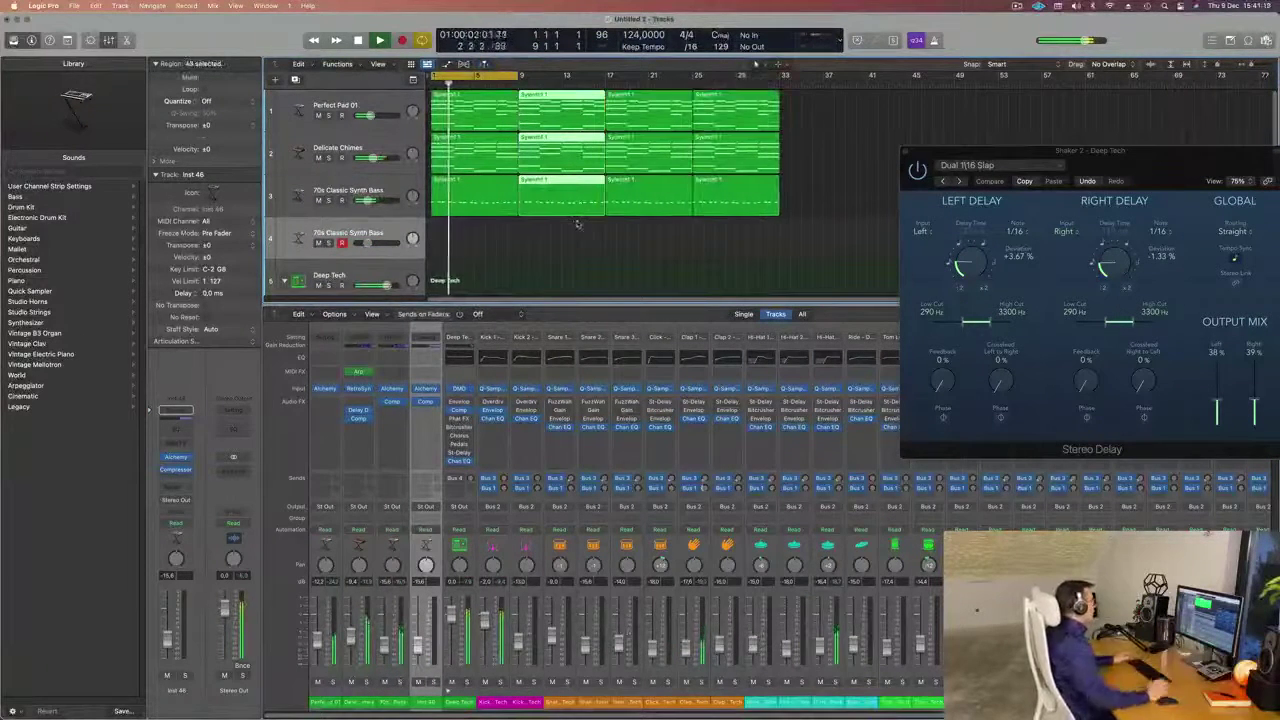
left_click_drag(517, 76, 778, 92)
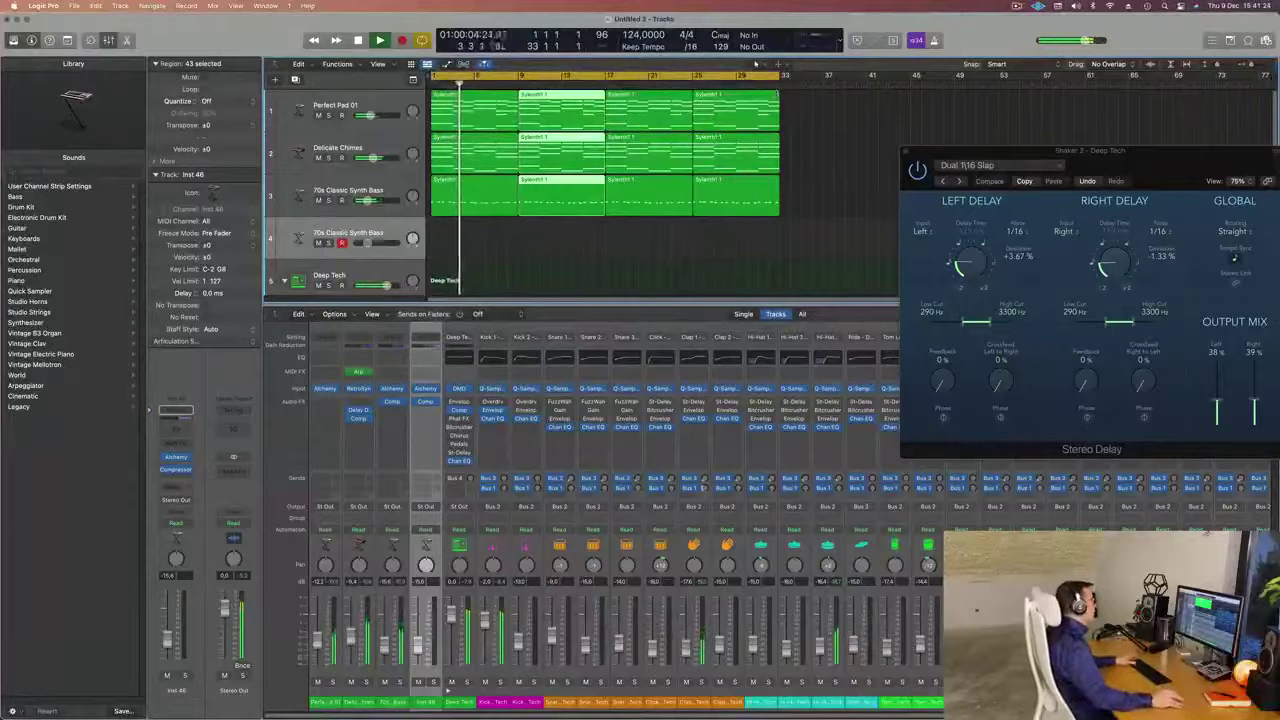
key("space")
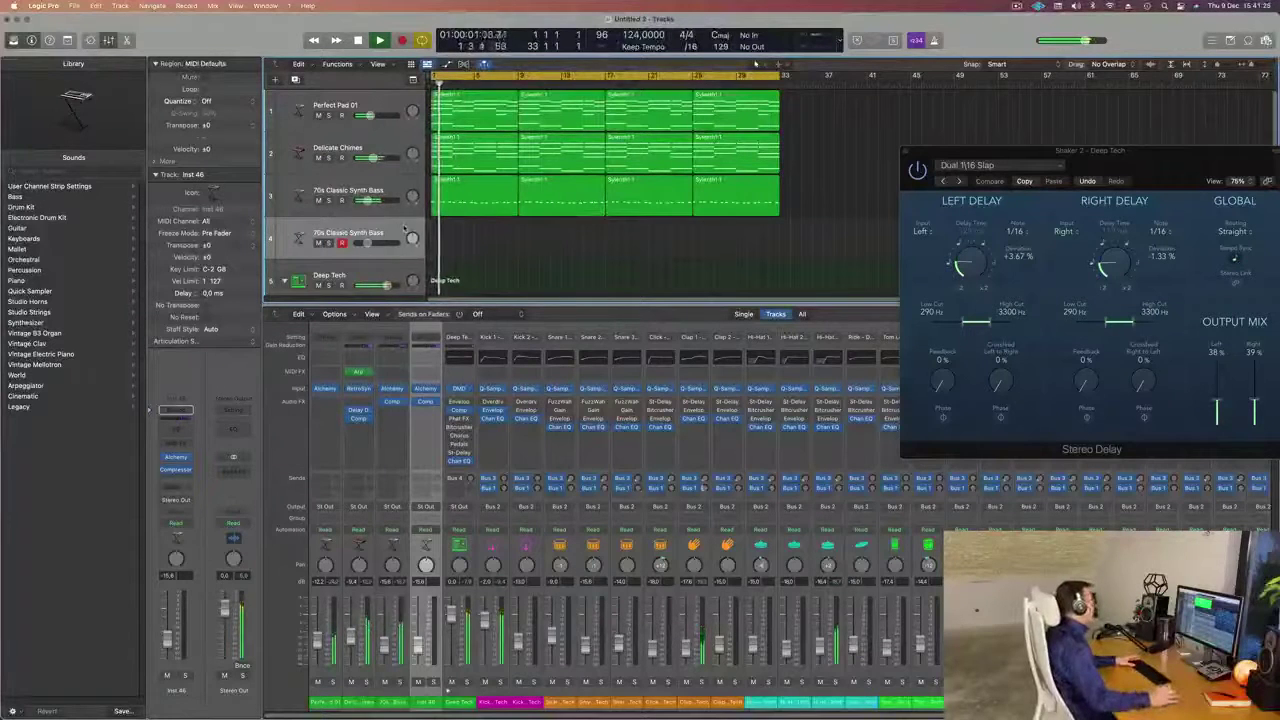
Add a send from the duplicated bass track to the Bus 4 Large Room reverb.
left_click(185, 487)
mouse_move(175, 503)
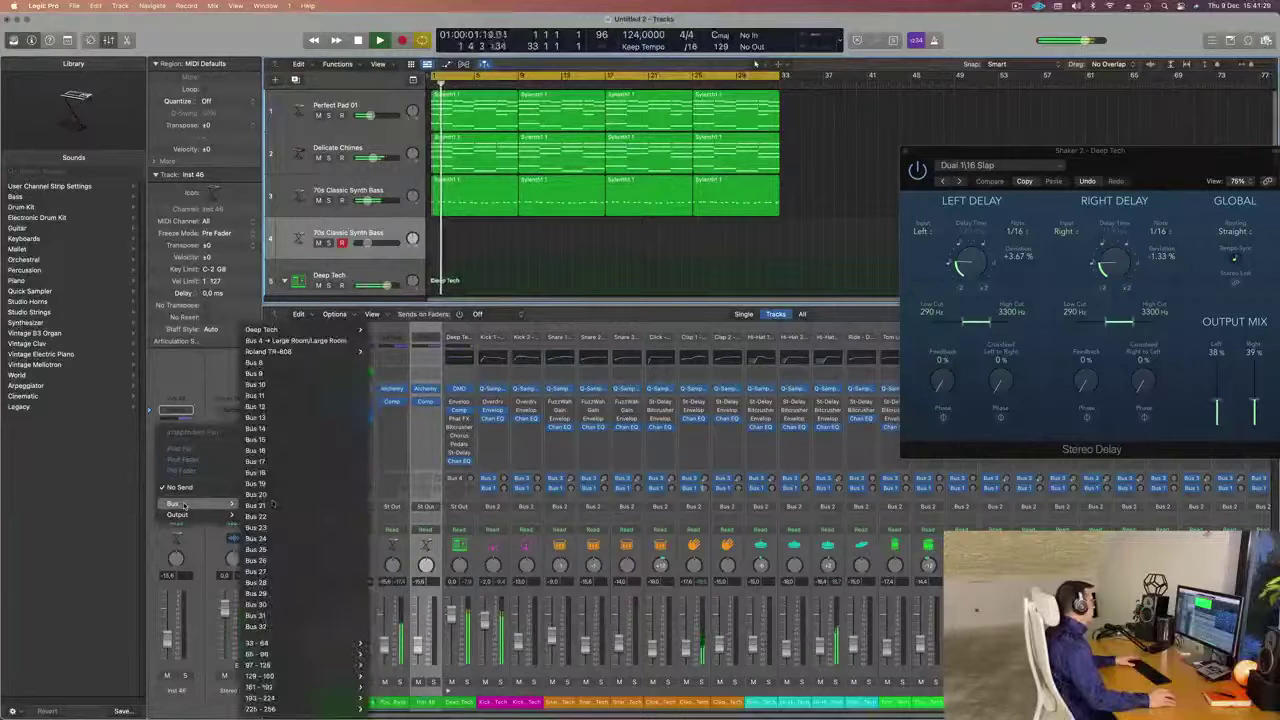
left_click(296, 342)
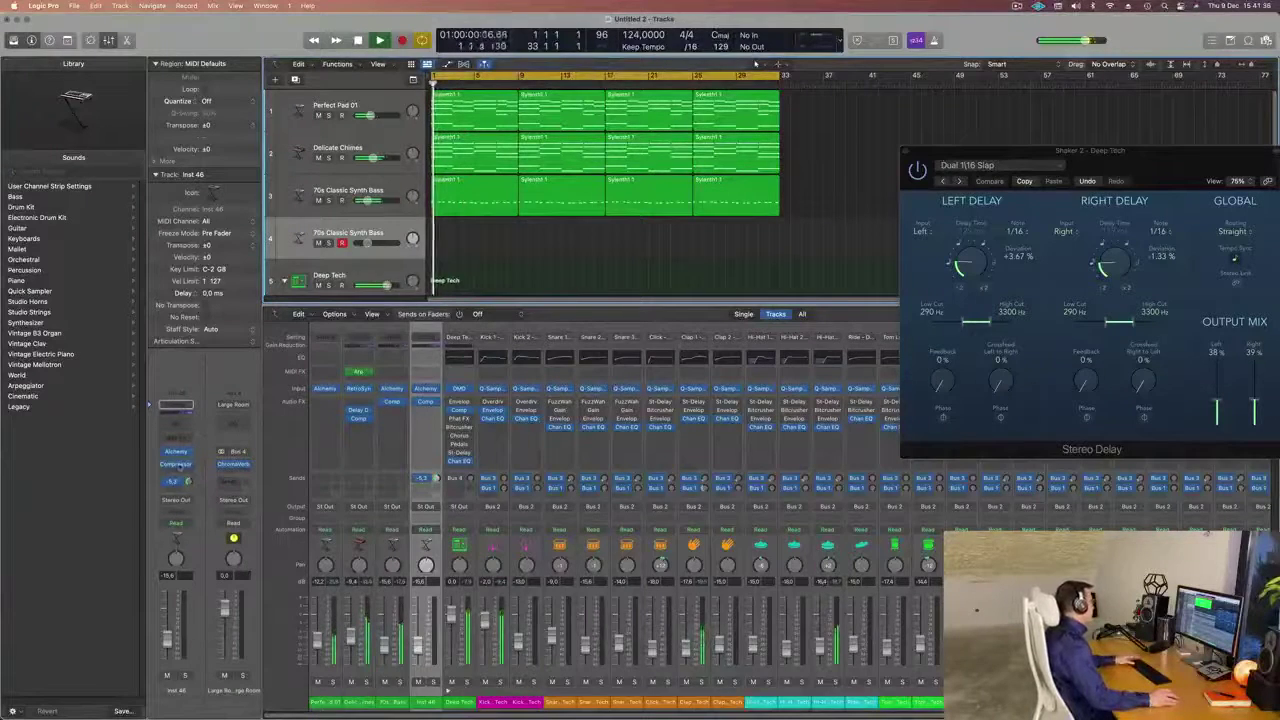
Open Alchemy on the duplicated bass track and load the Arctic Noise Lead preset from the Leads category.
left_click(176, 452)
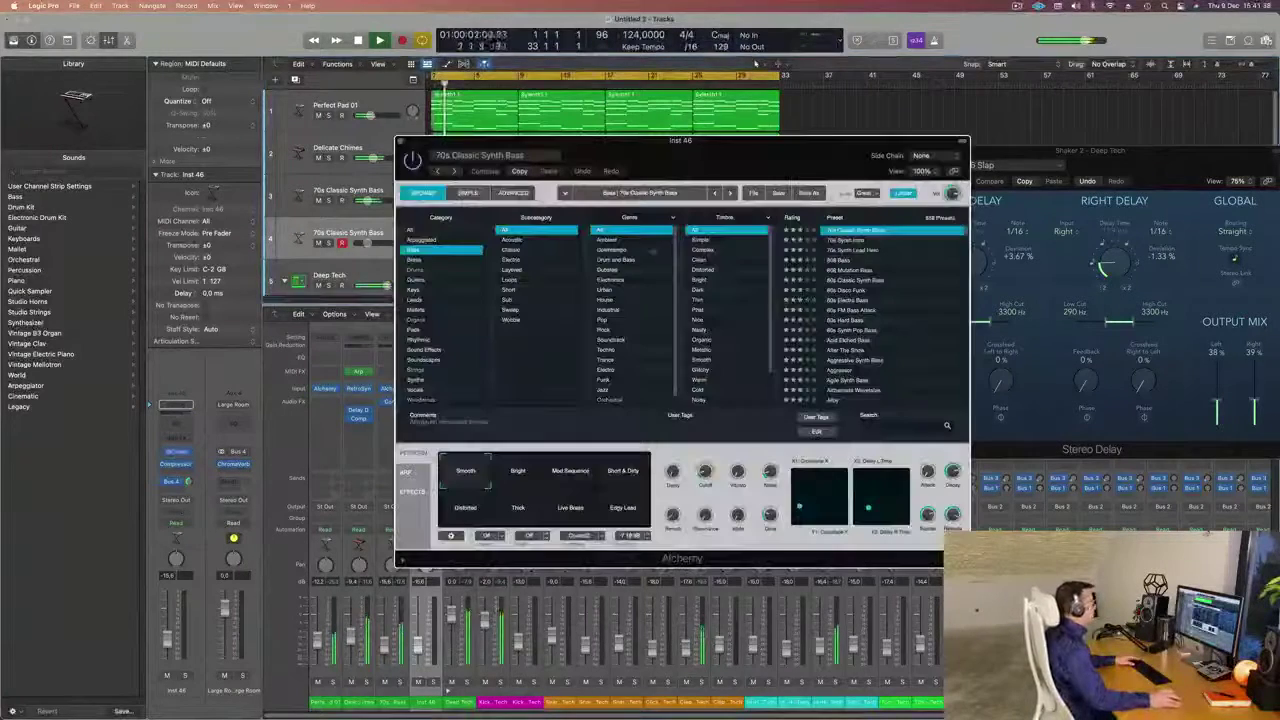
mouse_move(693, 149)
left_mouse_down()
mouse_move(722, 161)
mouse_move(690, 147)
left_mouse_up()
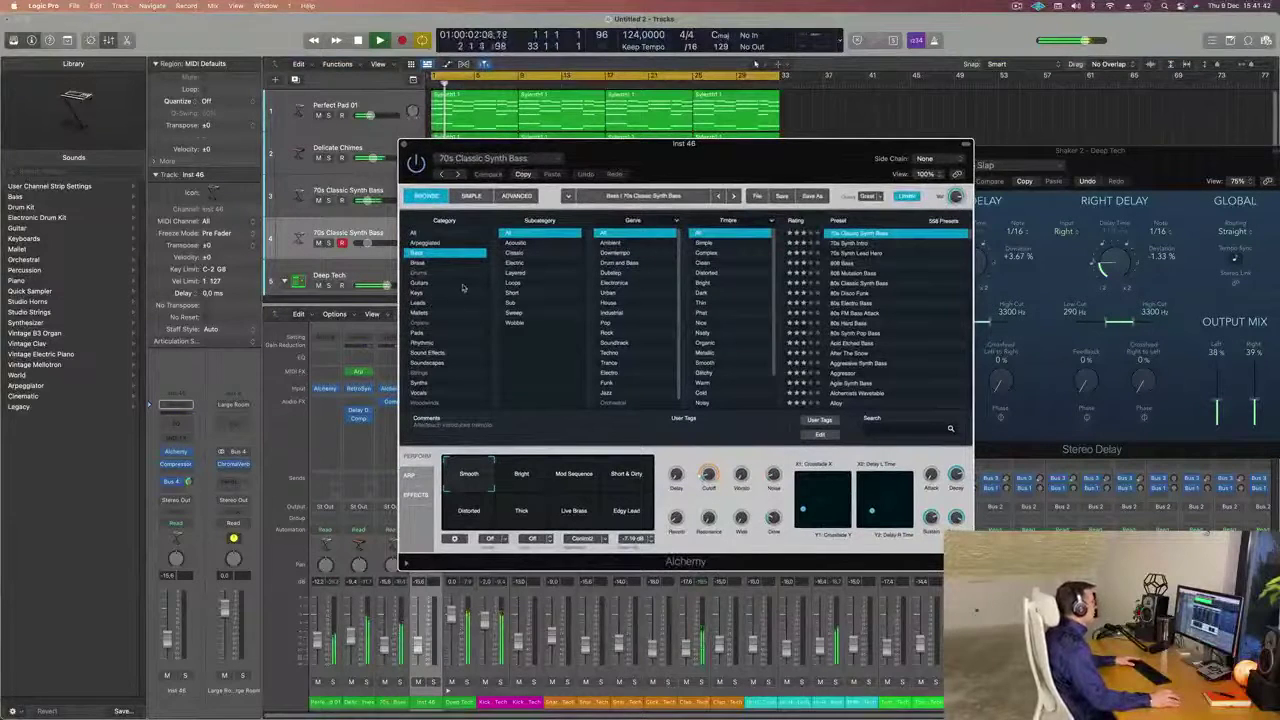
left_click(443, 301)
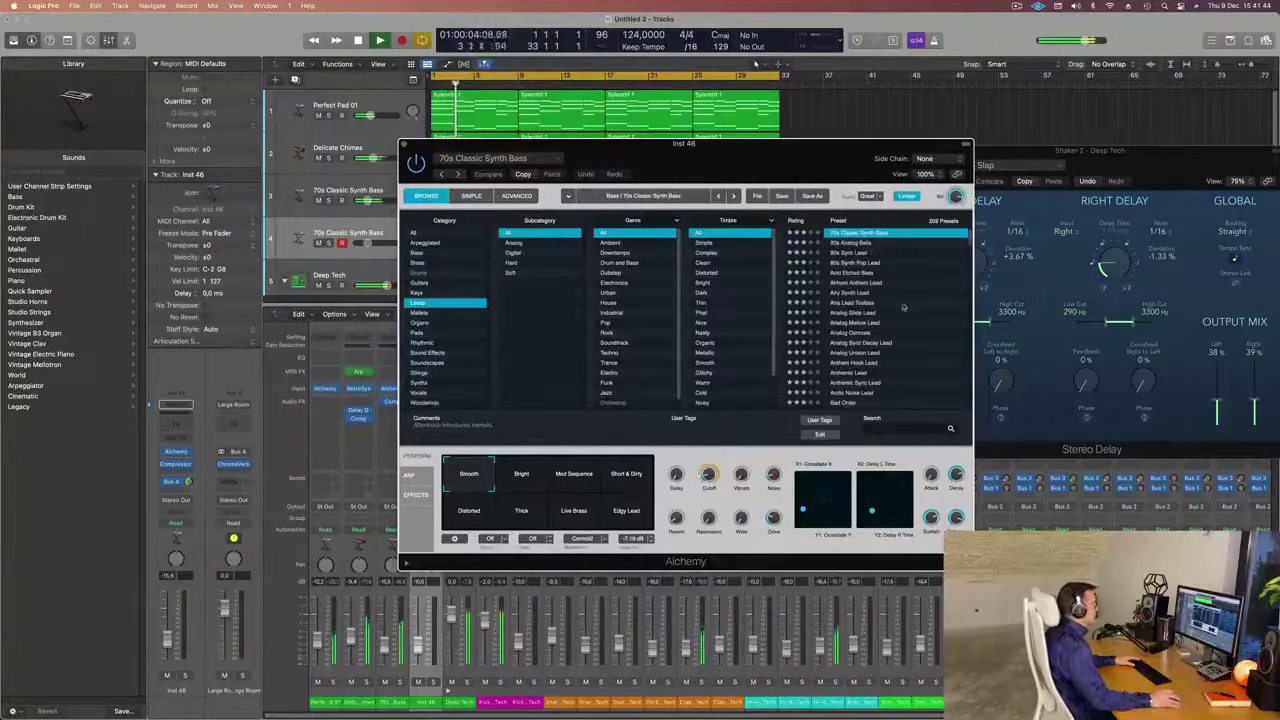
scroll(870, 312, "down", 4)
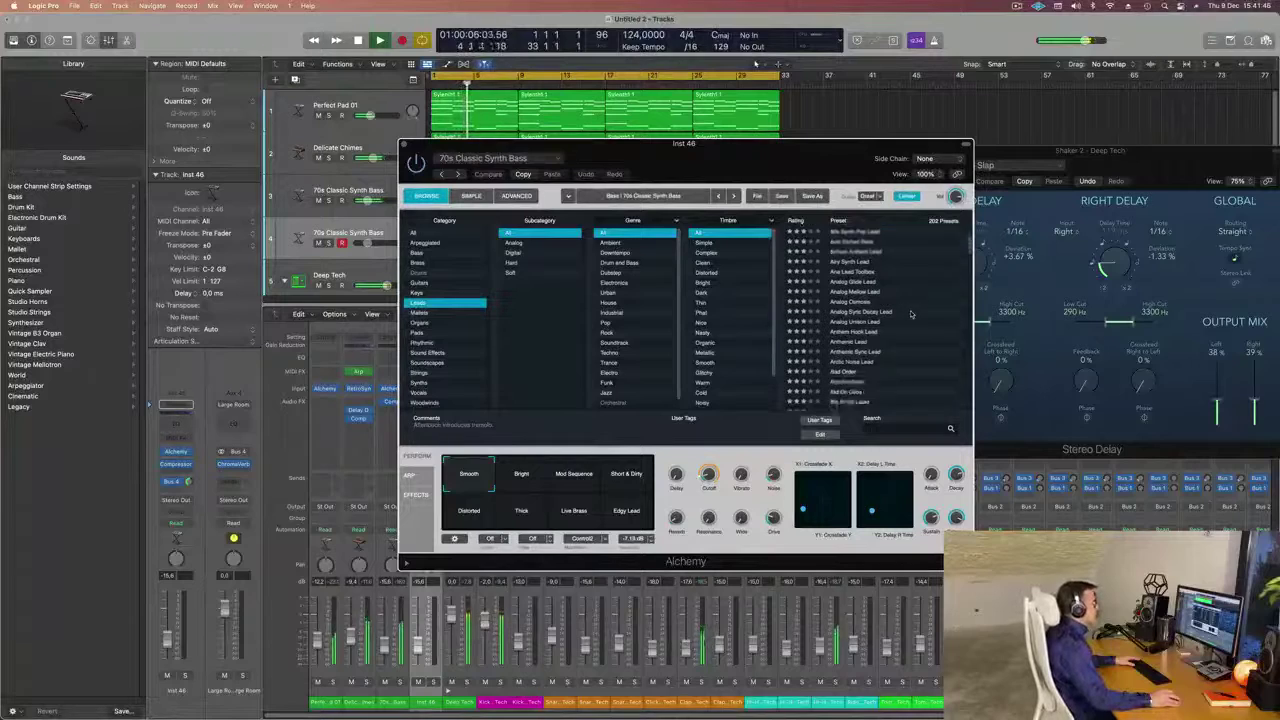
left_click(856, 290)
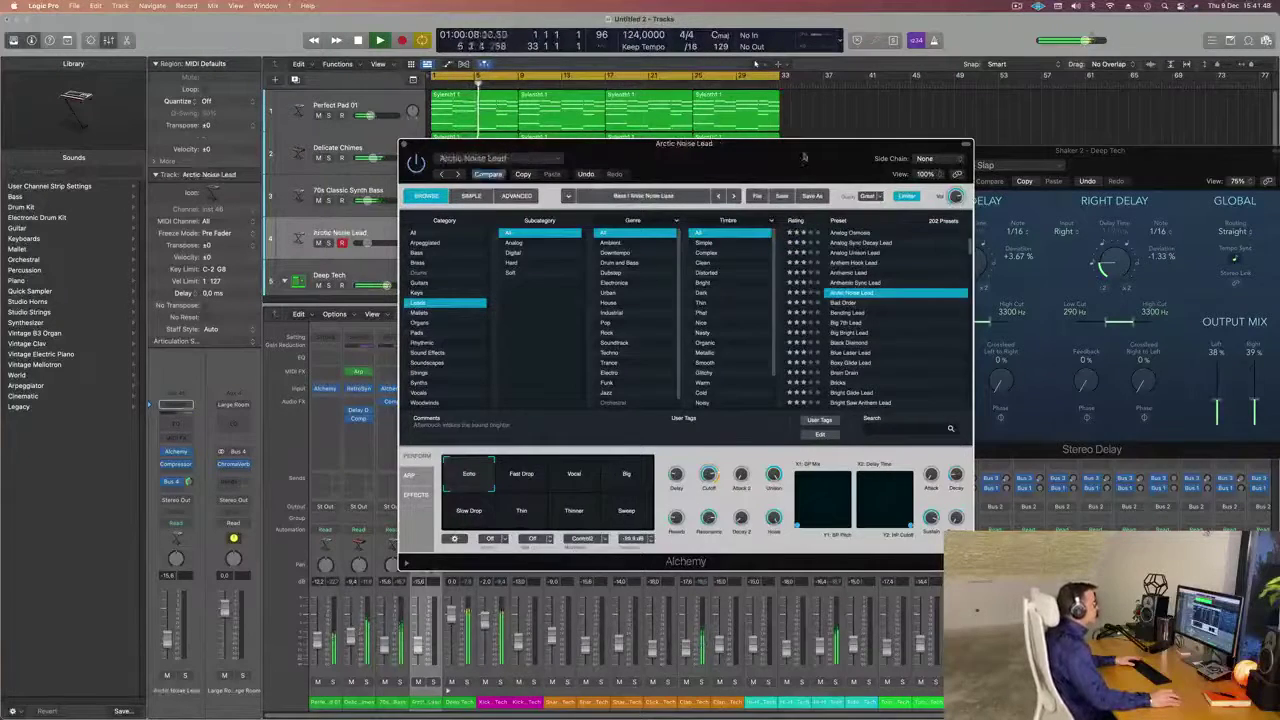
left_click_drag(700, 143, 852, 141)
Open Musical Typing and play test notes on the Arctic Noise Lead track over the running loop.
left_click(388, 228)
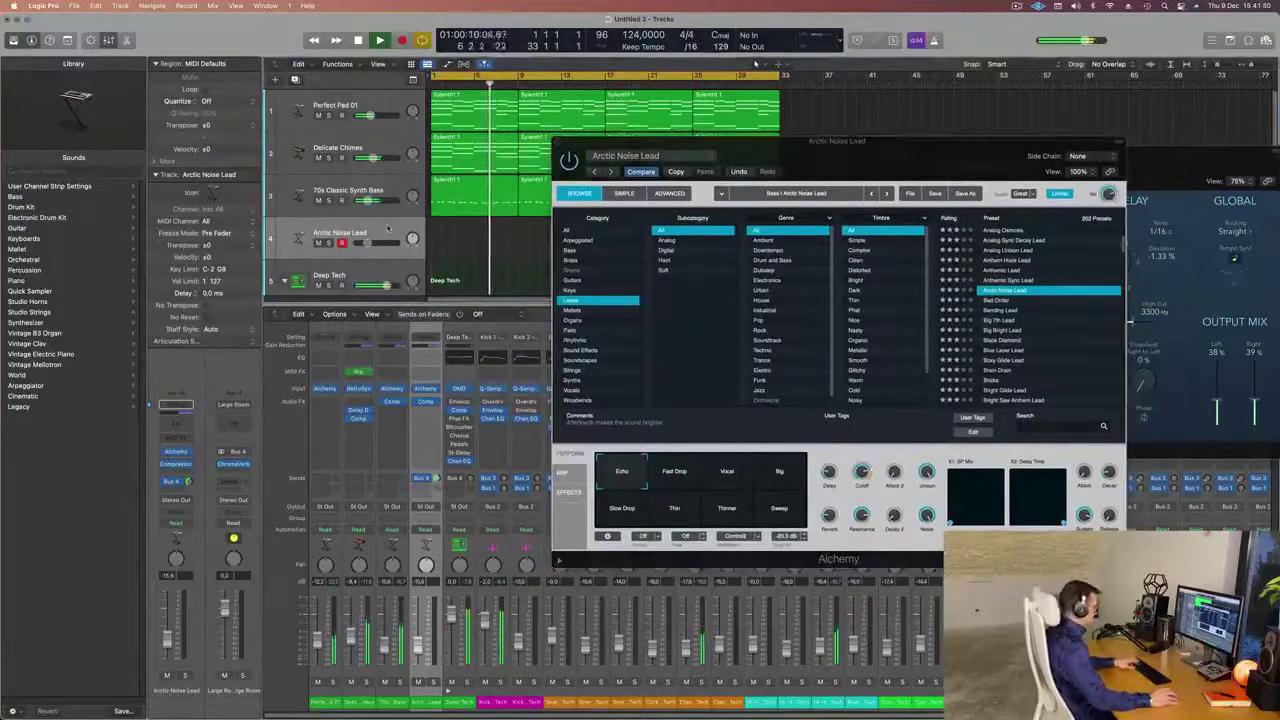
key("super+k")
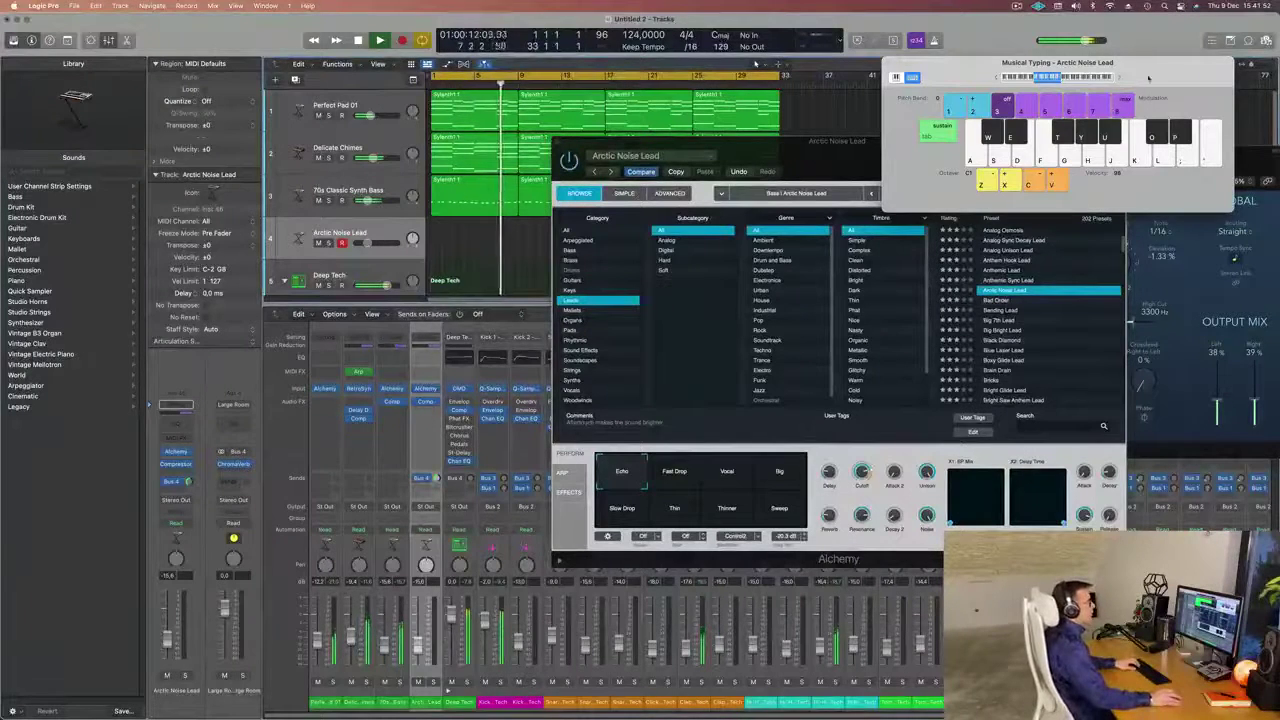
left_click_drag(1125, 92, 1045, 107)
left_click(1045, 105)
key("g")
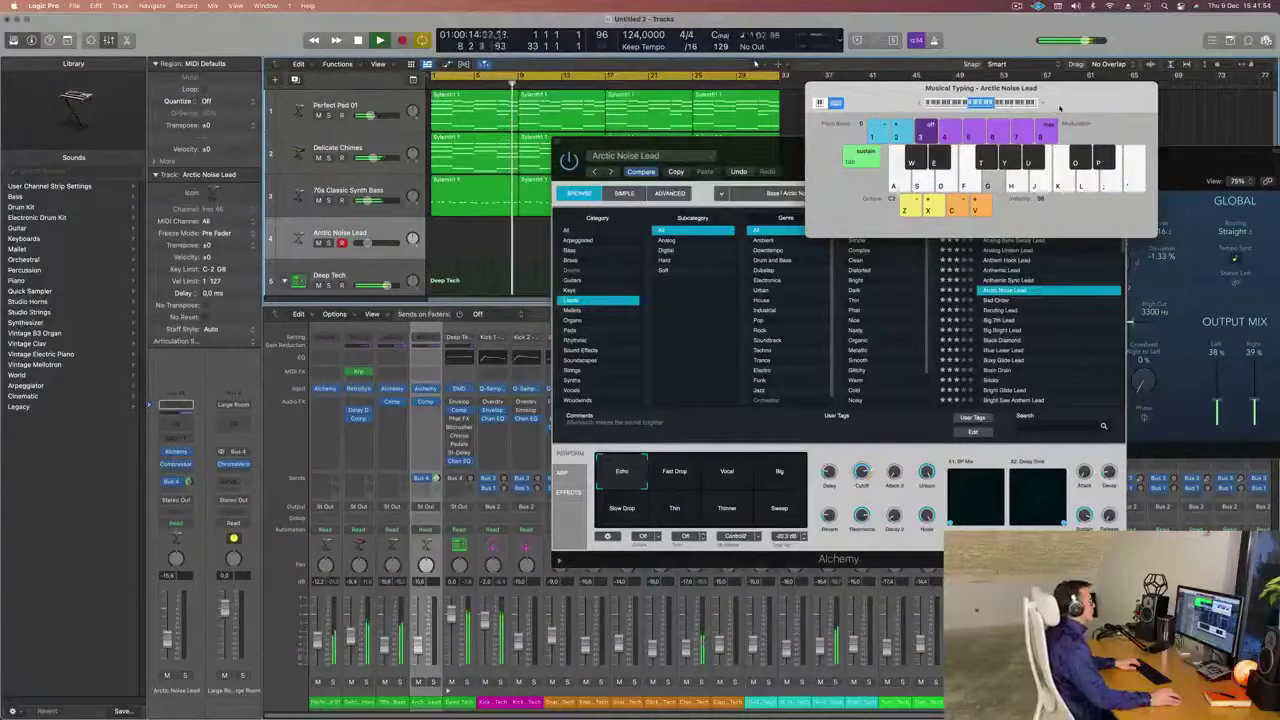
key("h")
key("f")
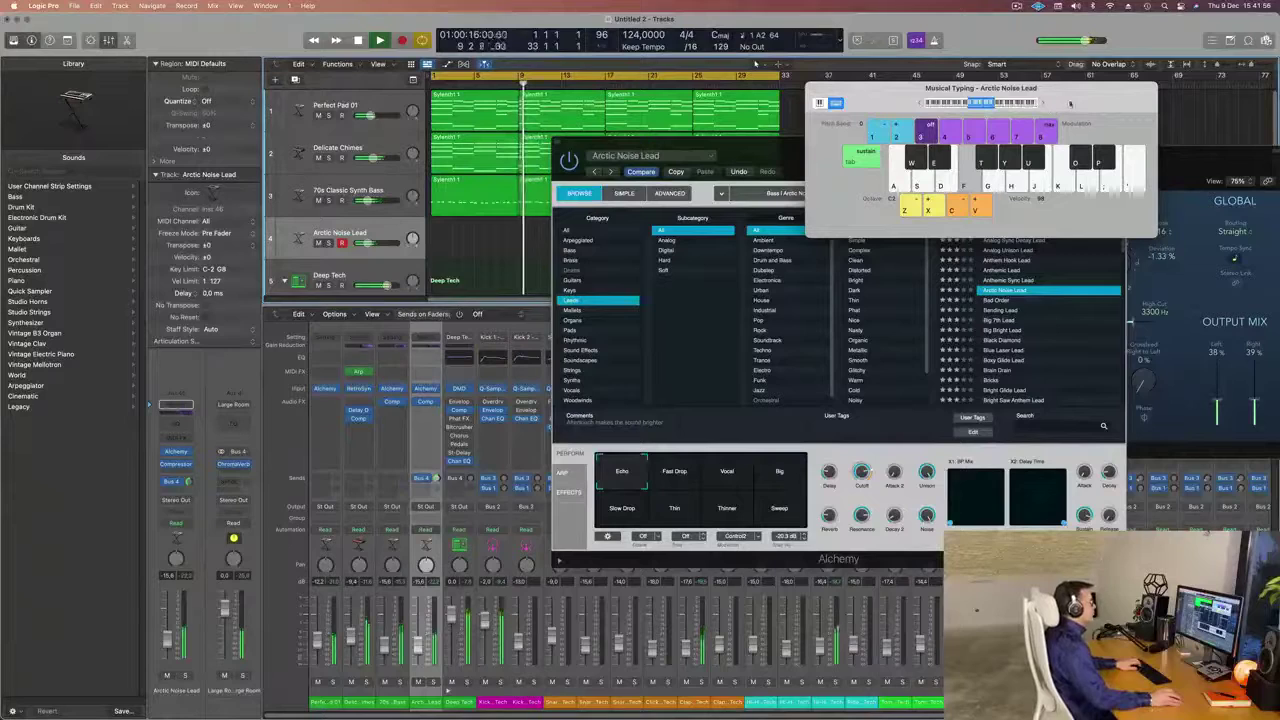
key("j")
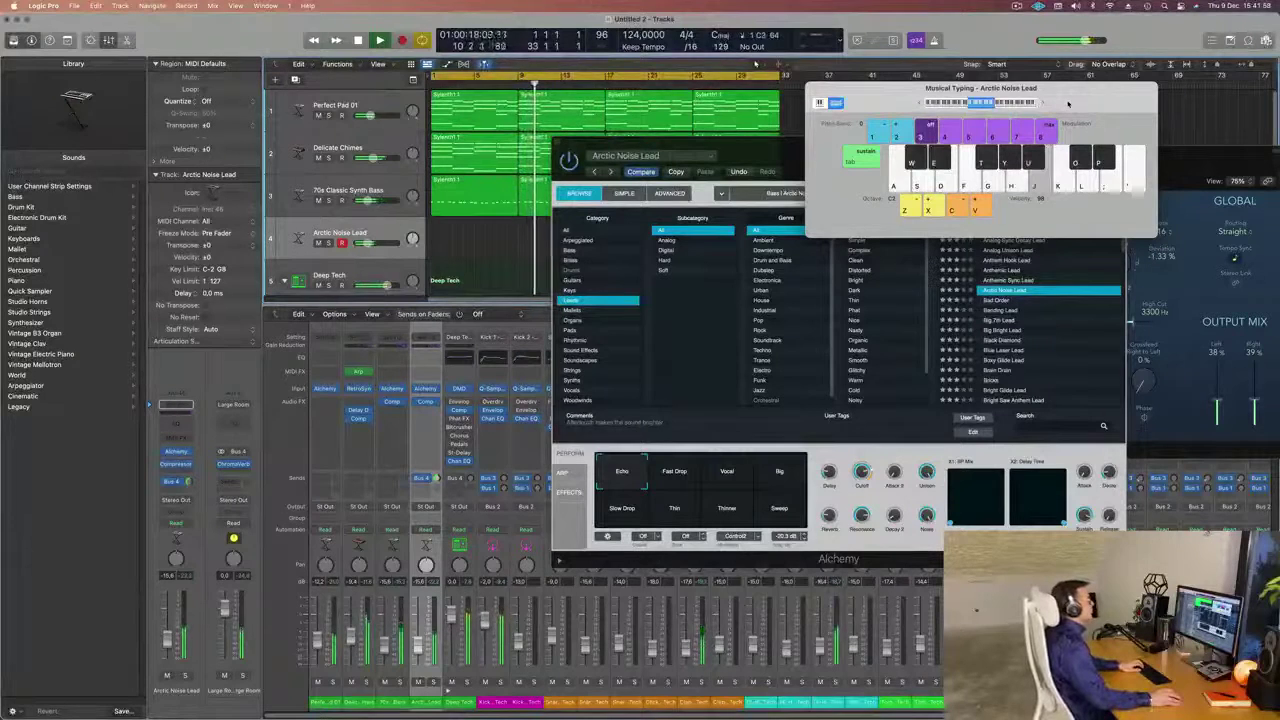
key("k")
key("l")
key("semicolon")
key("semicolon")
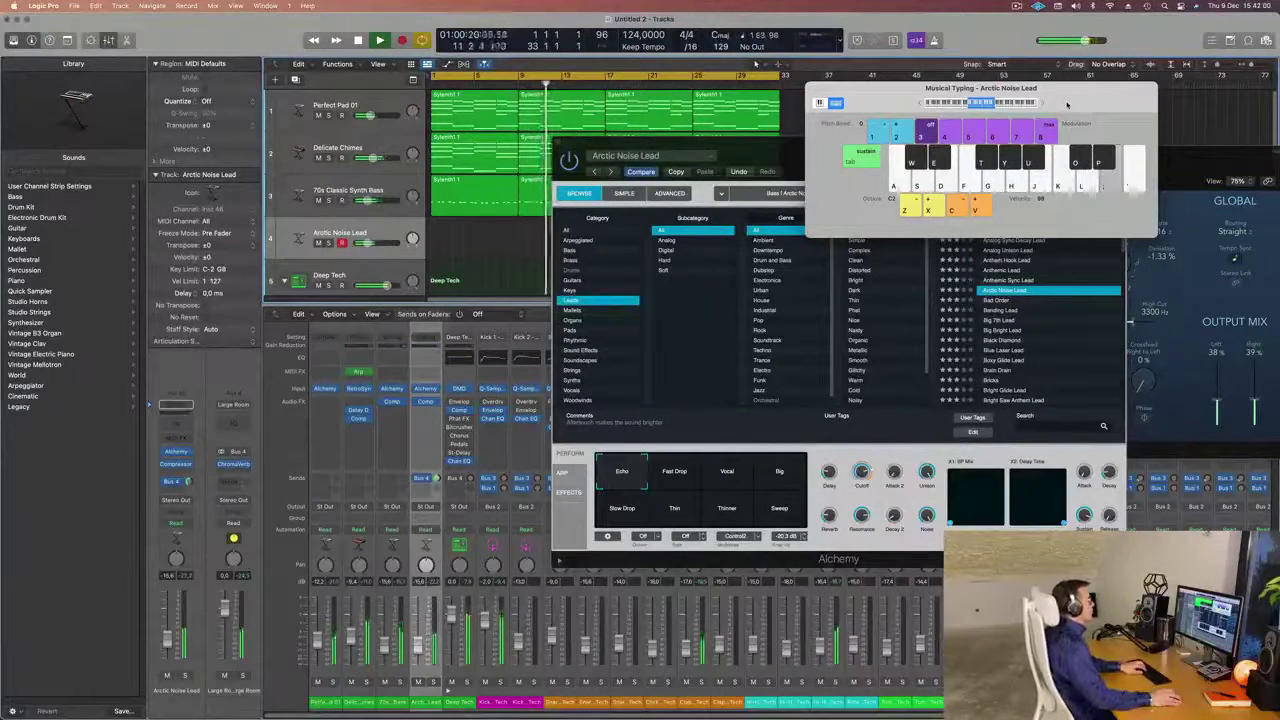
key("l")
key("semicolon")
key("semicolon")
key("semicolon")
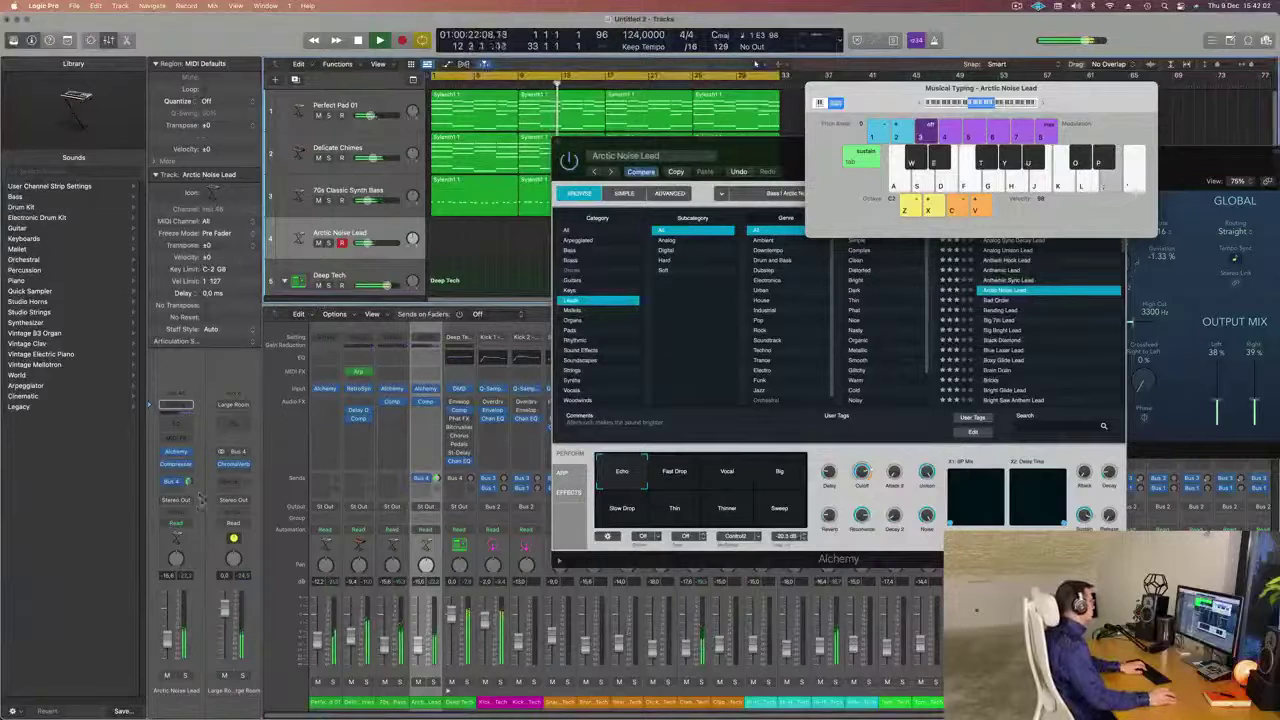
key("j")
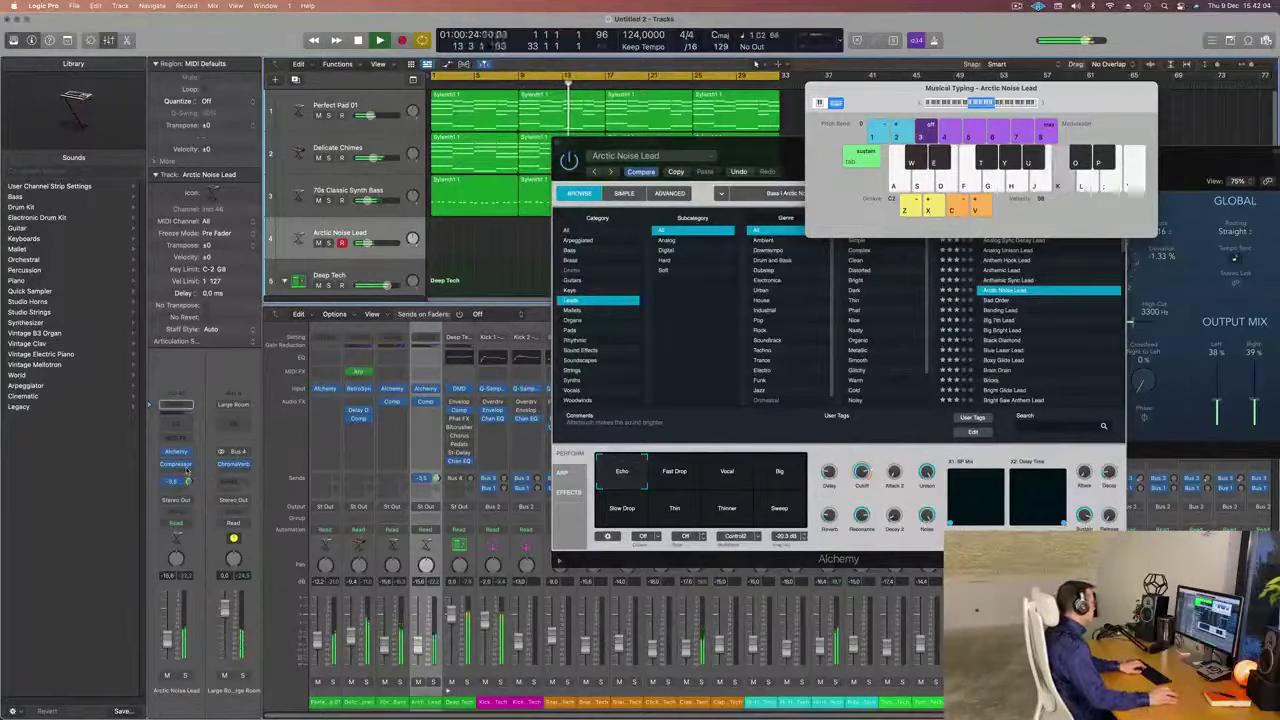
key("k")
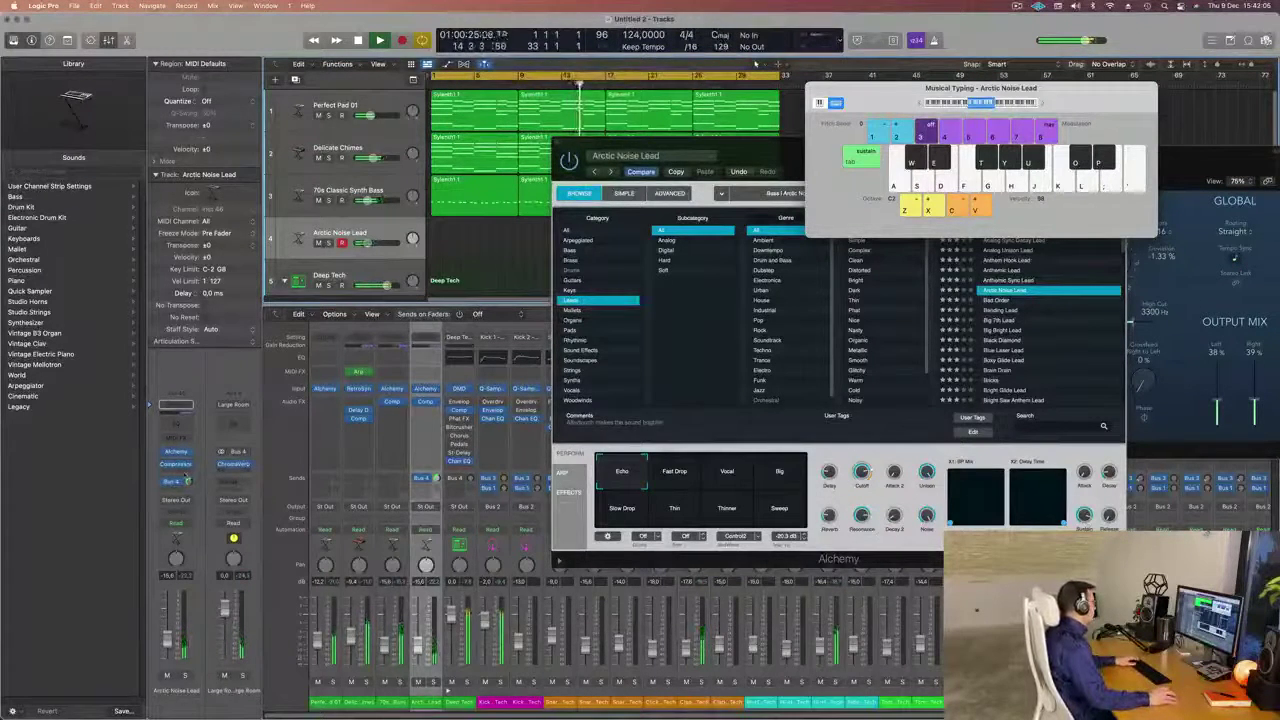
Add a second send on the Arctic Noise Lead track, routed to Bus 8.
left_click(176, 483)
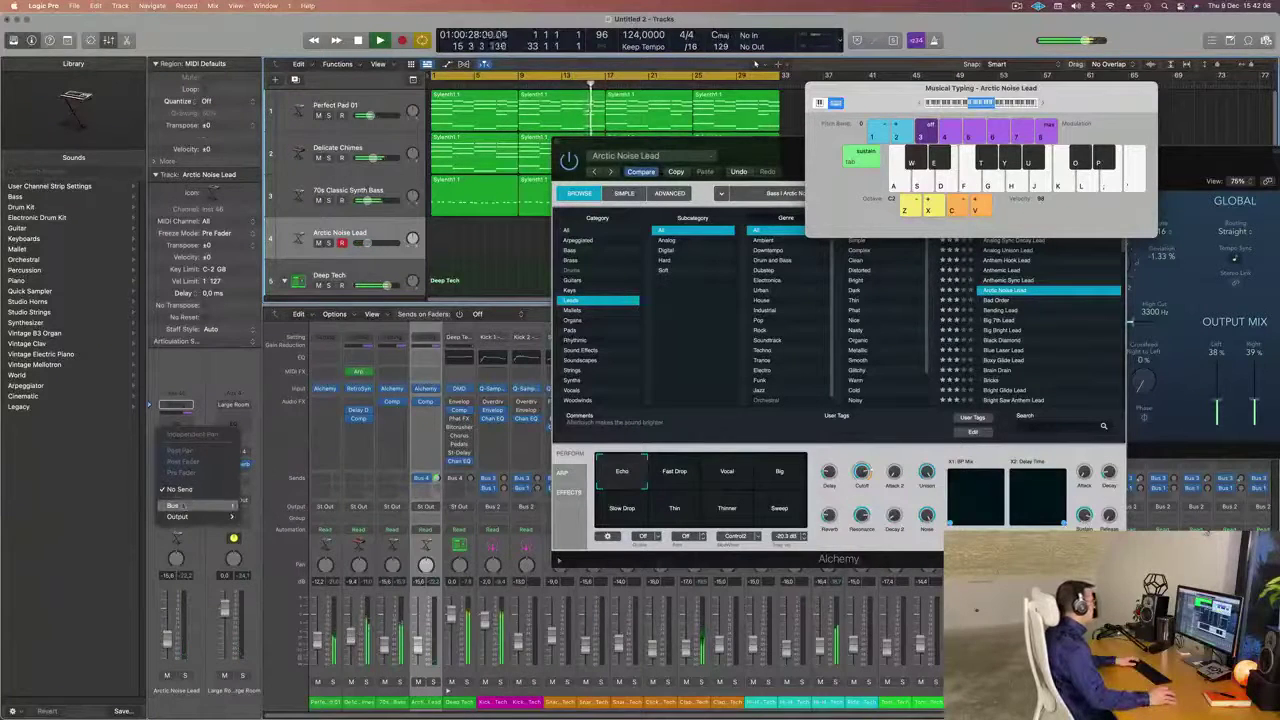
mouse_move(200, 505)
left_click(288, 360)
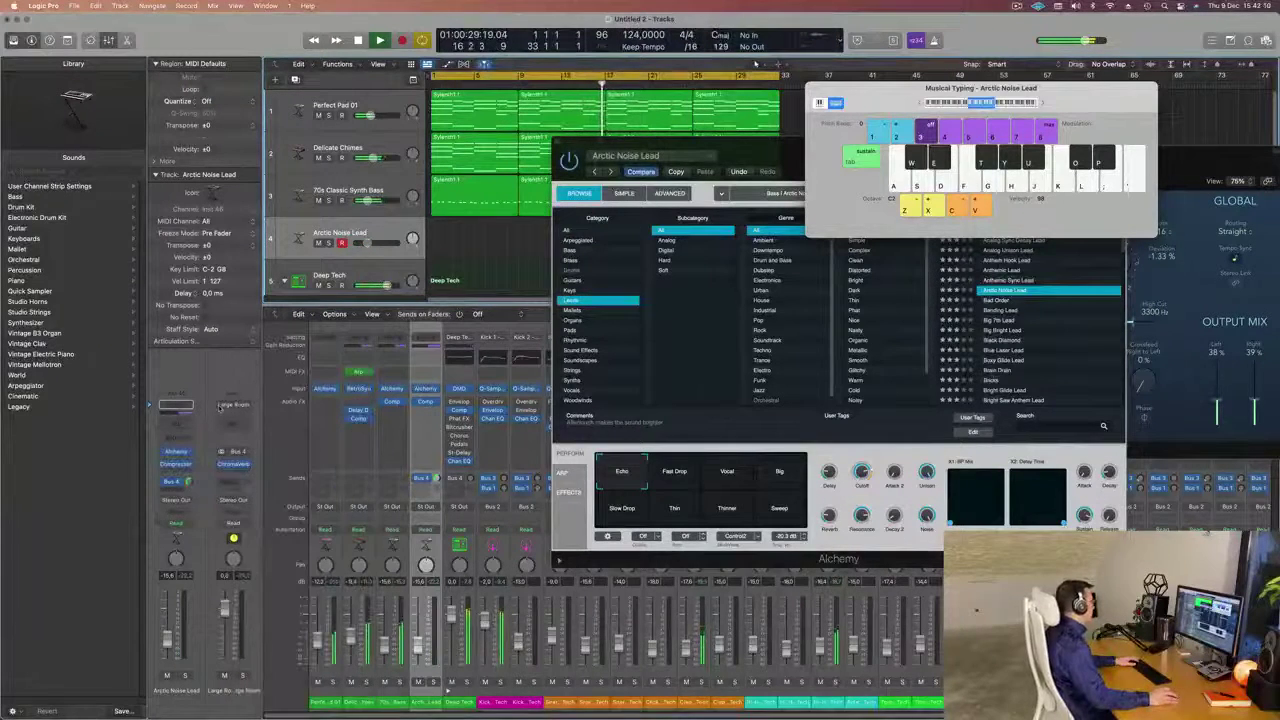
Insert SilverVerb on the Bus 8 aux channel, load its grandiose setting, and close the plug-in window.
left_click(233, 456)
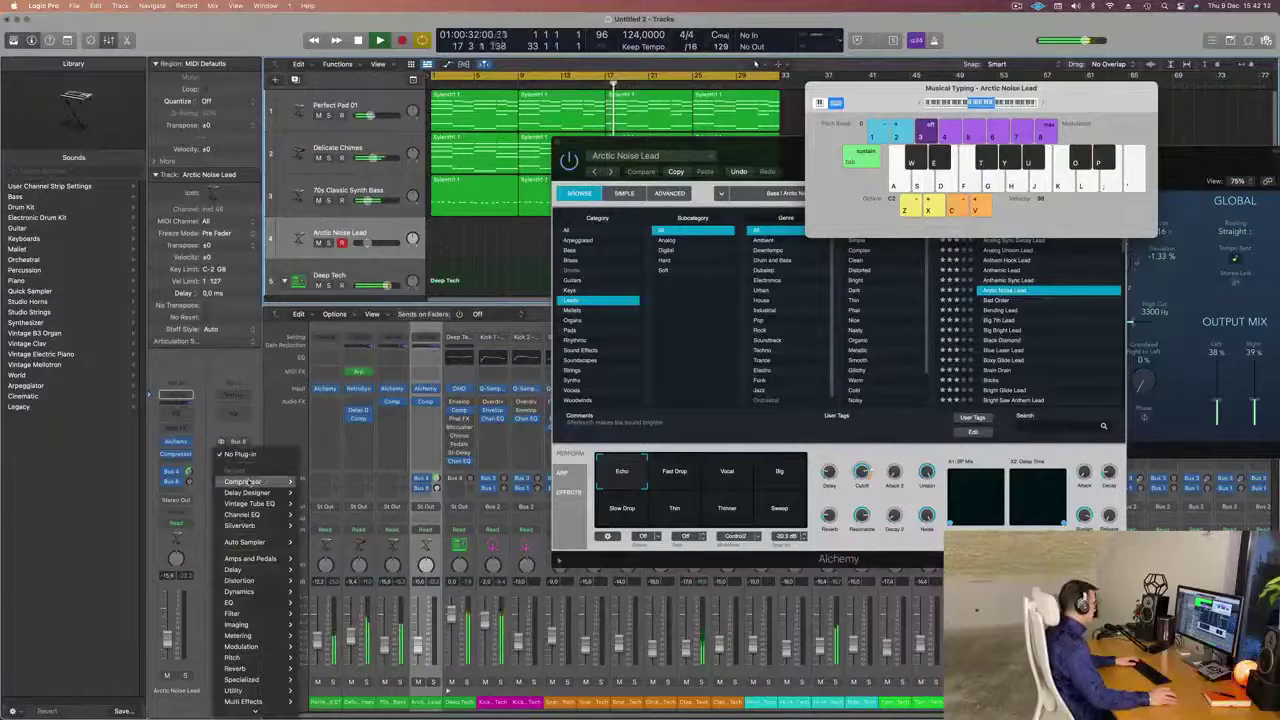
mouse_move(240, 660)
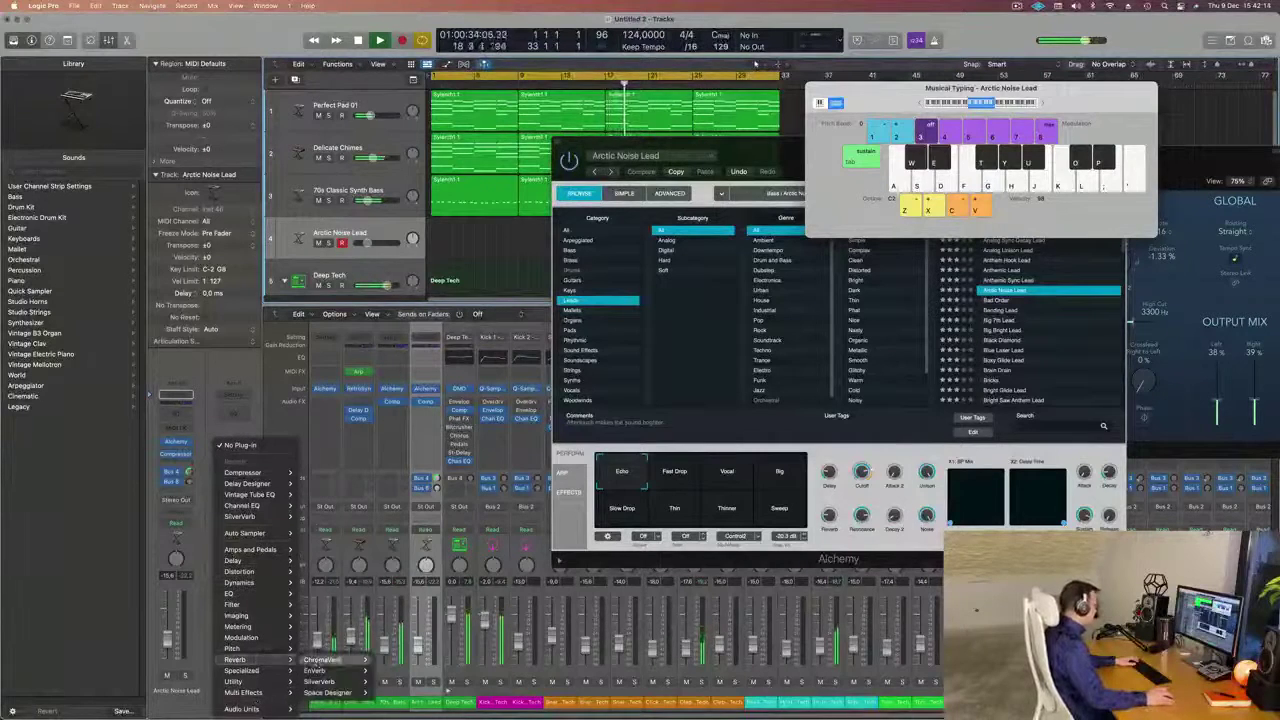
mouse_move(330, 681)
left_click(390, 681)
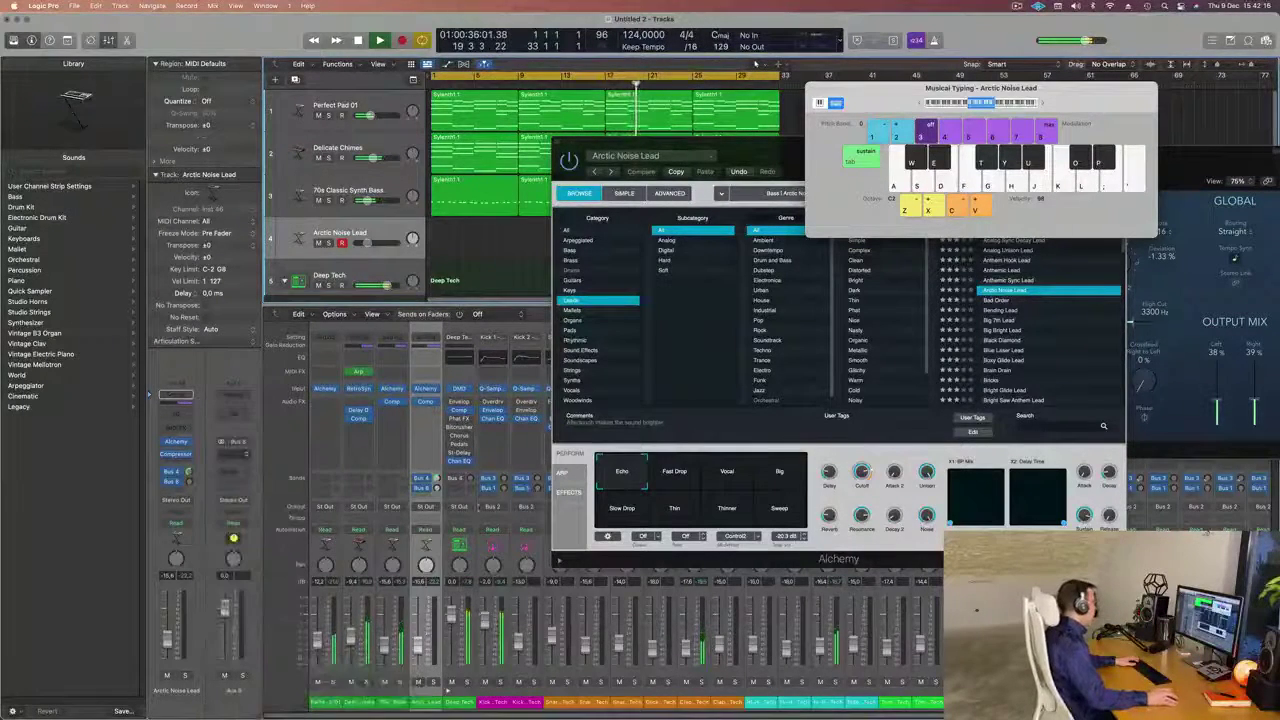
left_click(500, 155)
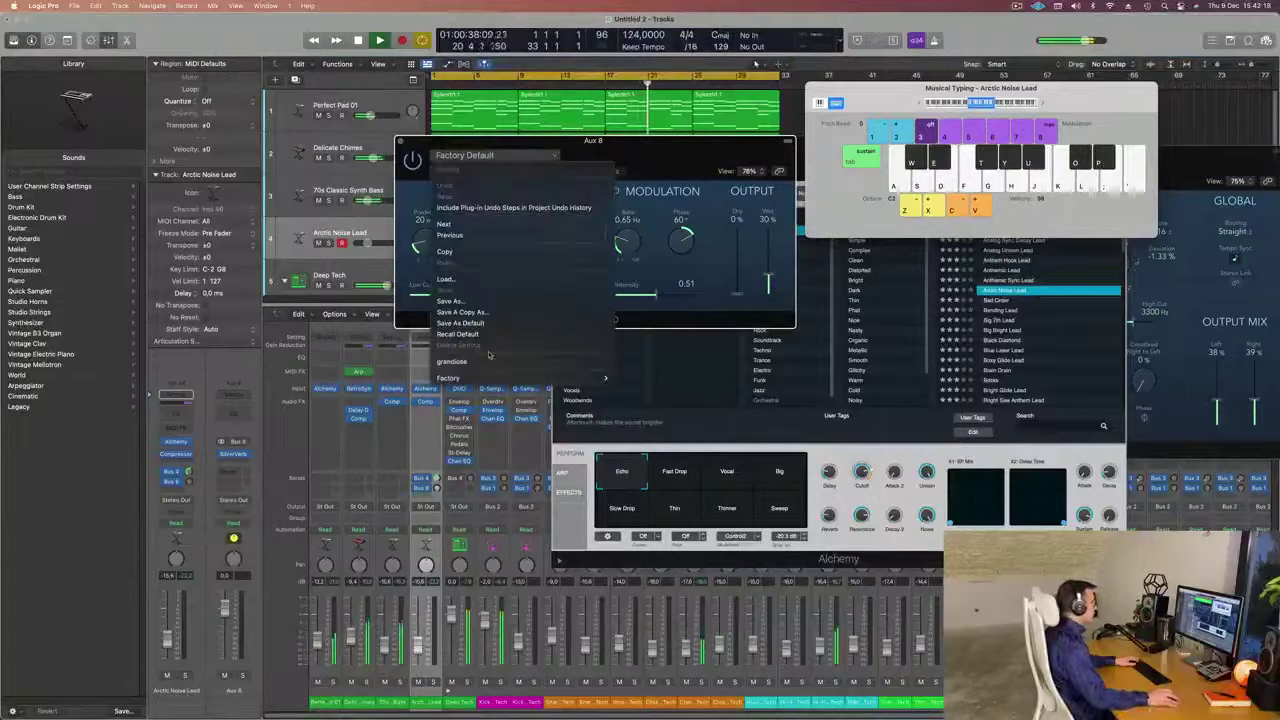
mouse_move(470, 377)
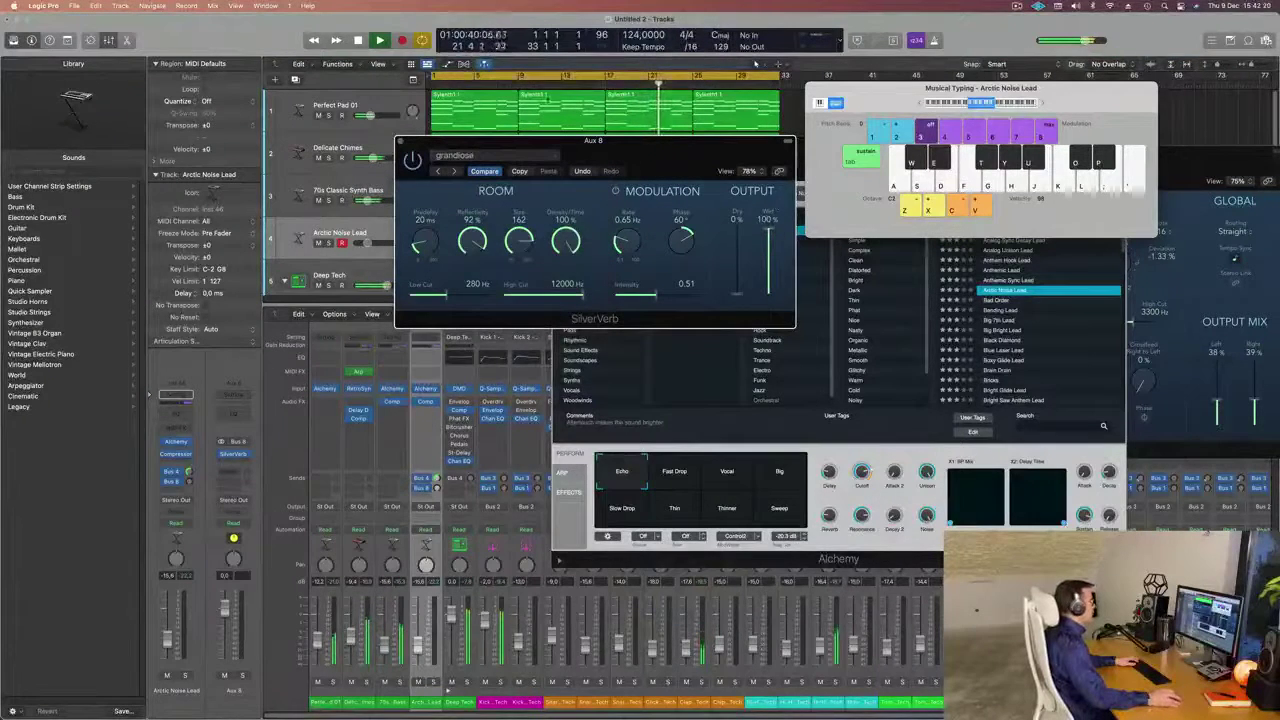
left_click(401, 142)
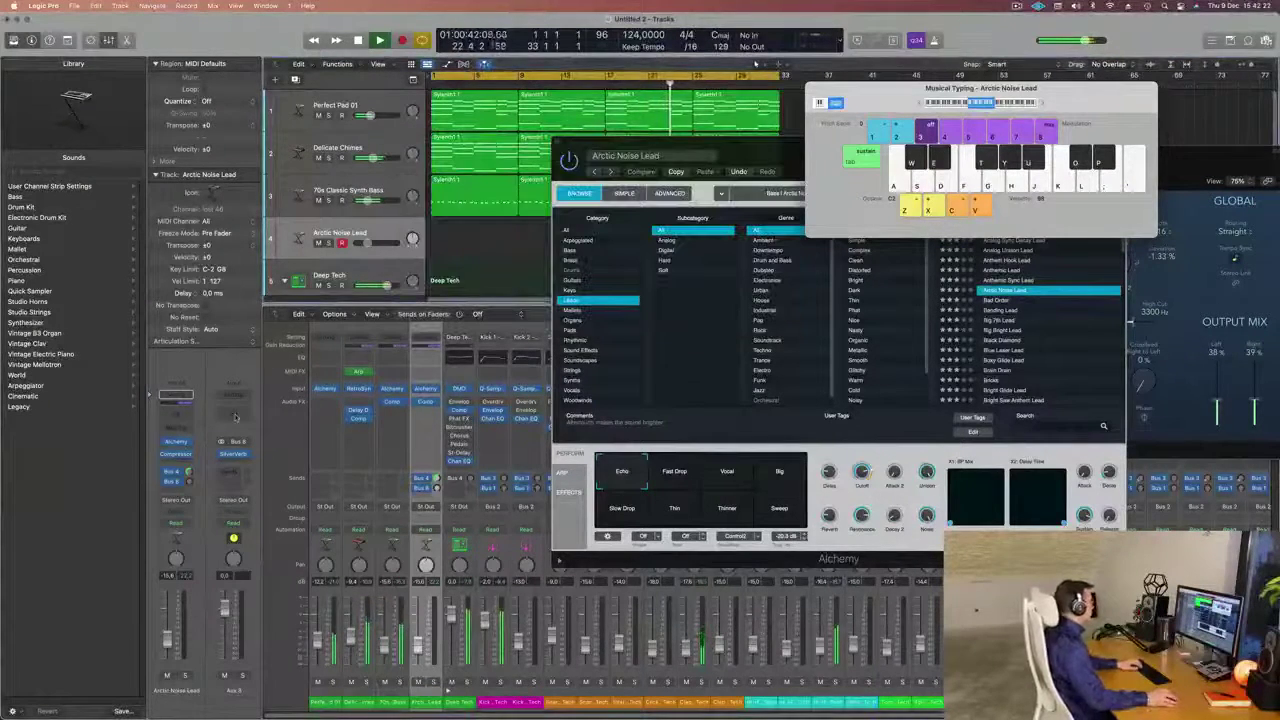
While playing test notes, raise the lead's Bus 8 send and set its channel volume to about -10.4 dB.
key("j")
key("g")
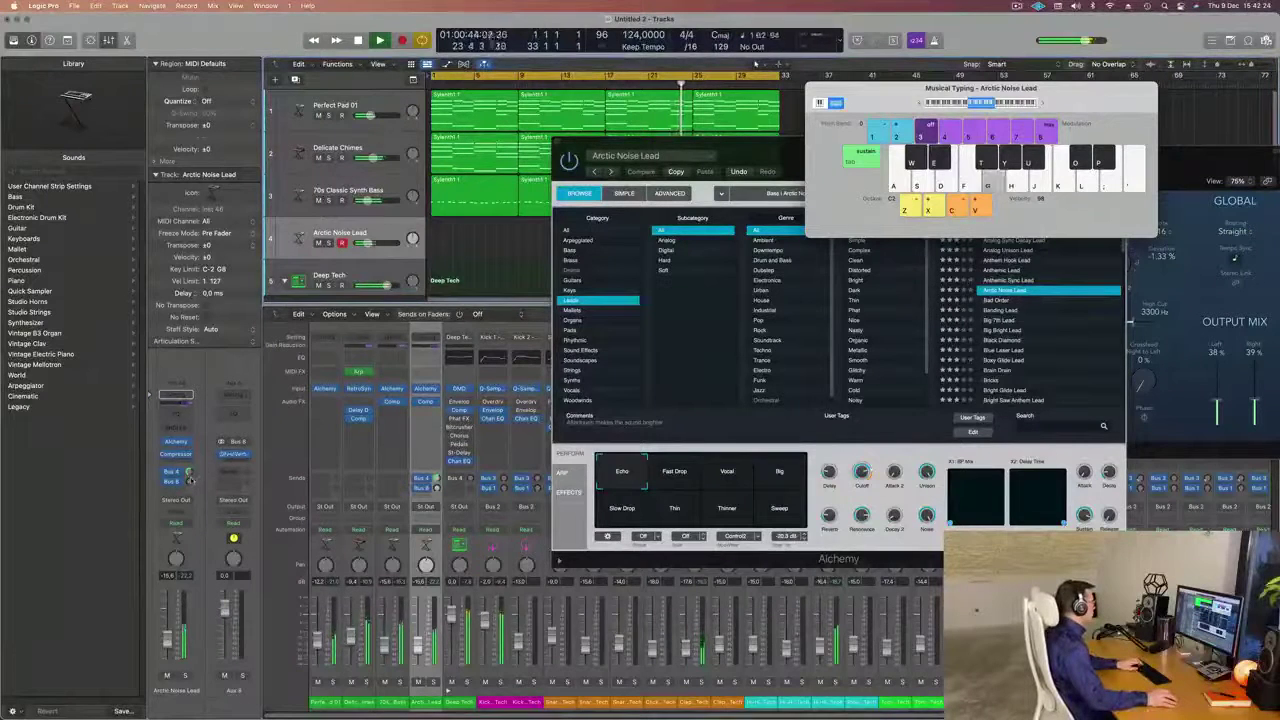
key("g")
left_click_drag(190, 481, 190, 463)
key("g")
key("g")
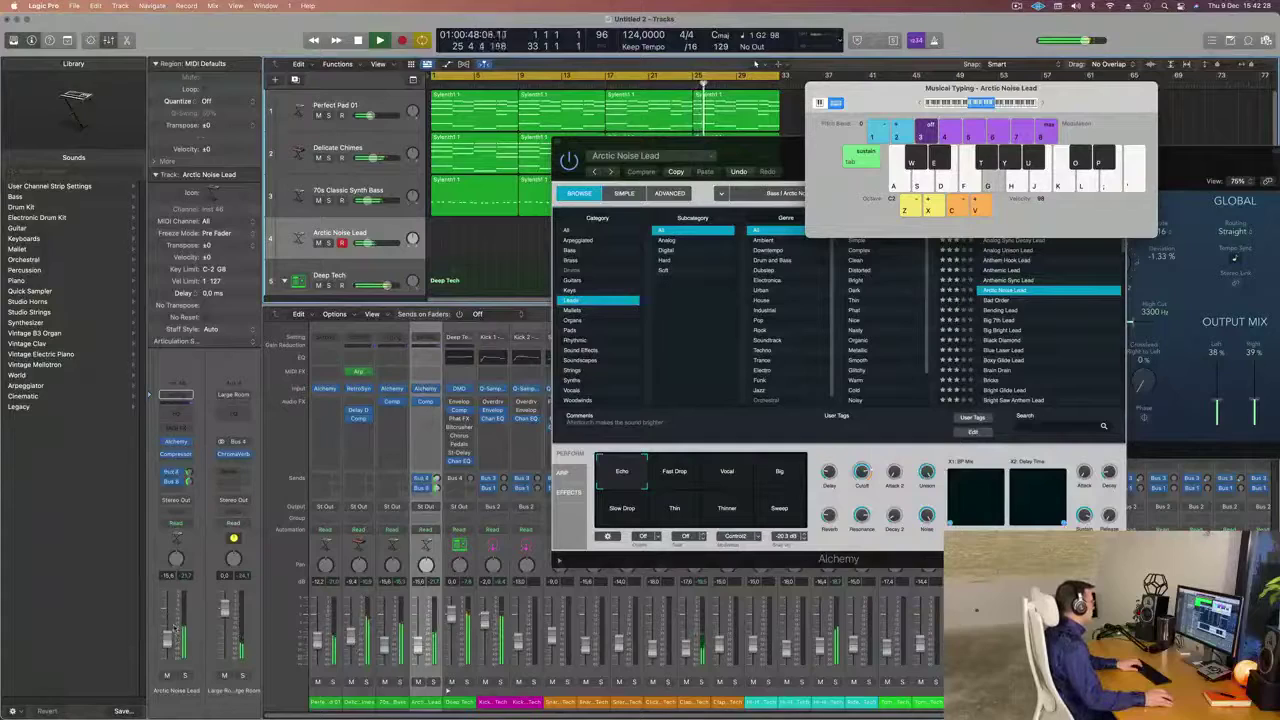
left_click_drag(169, 636, 169, 630)
key("g")
key("h")
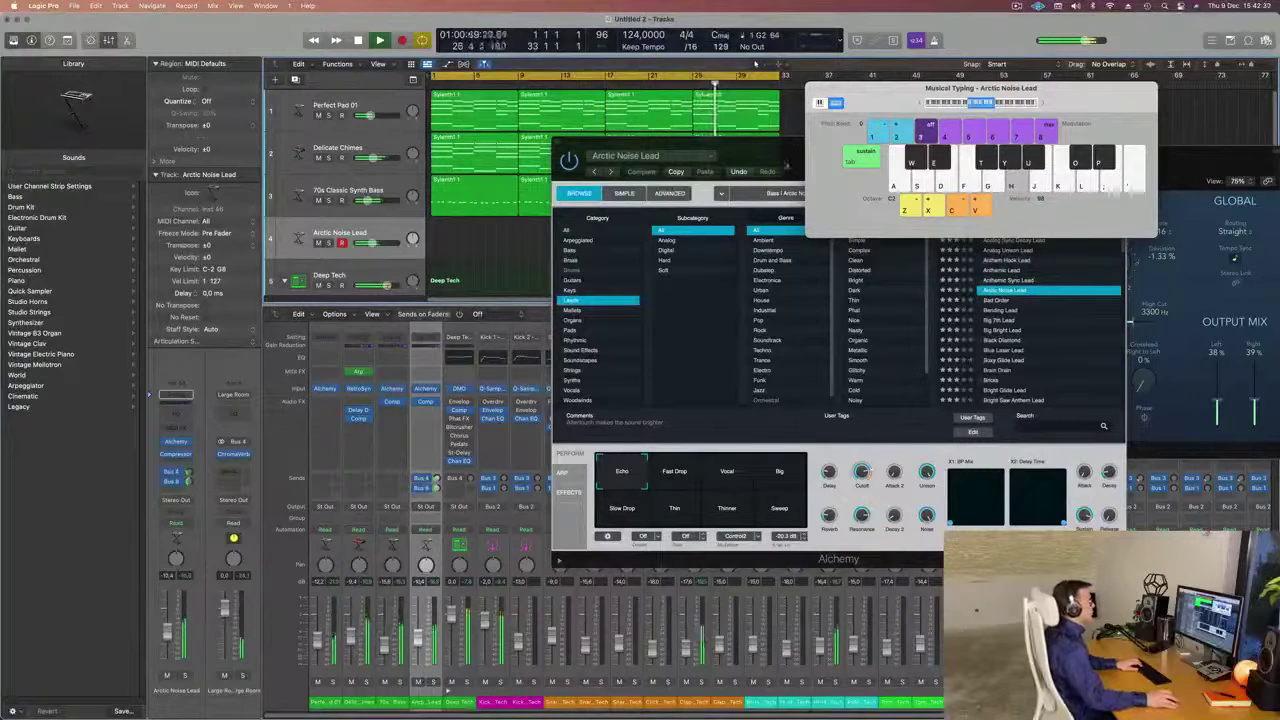
Load the Anthemic Lead preset in Alchemy on the lead track.
left_click_drag(786, 164, 682, 183)
key("f")
key("g")
left_click(910, 290)
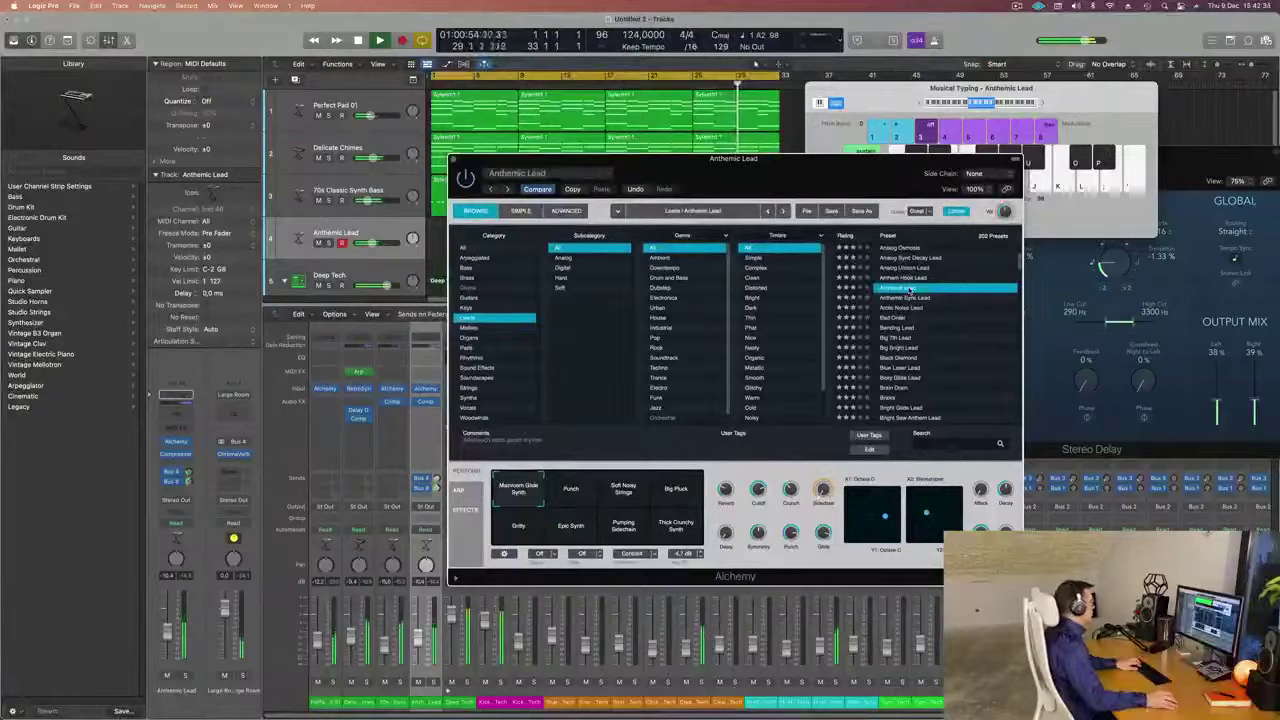
Raise the lead channel's volume to about -6.0 dB and try Anthemic Lead's Punch variation.
left_click_drag(800, 174, 892, 208)
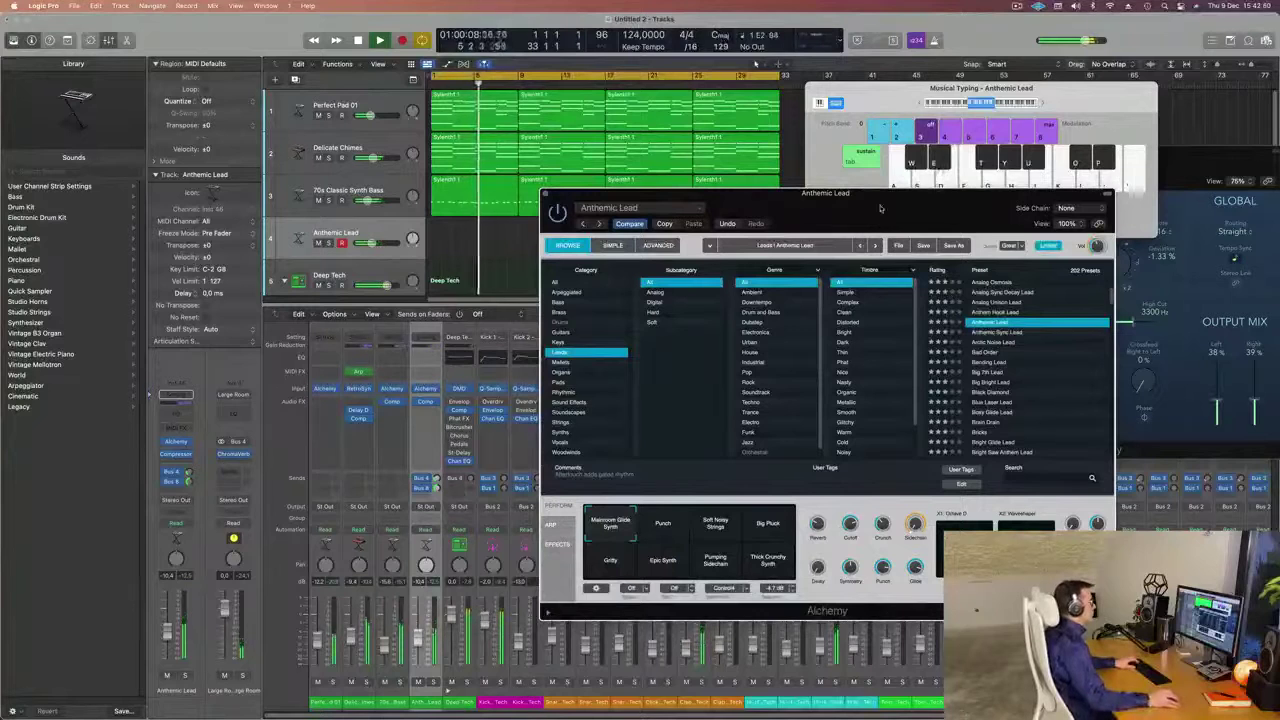
left_click_drag(879, 204, 897, 149)
left_click_drag(167, 633, 168, 626)
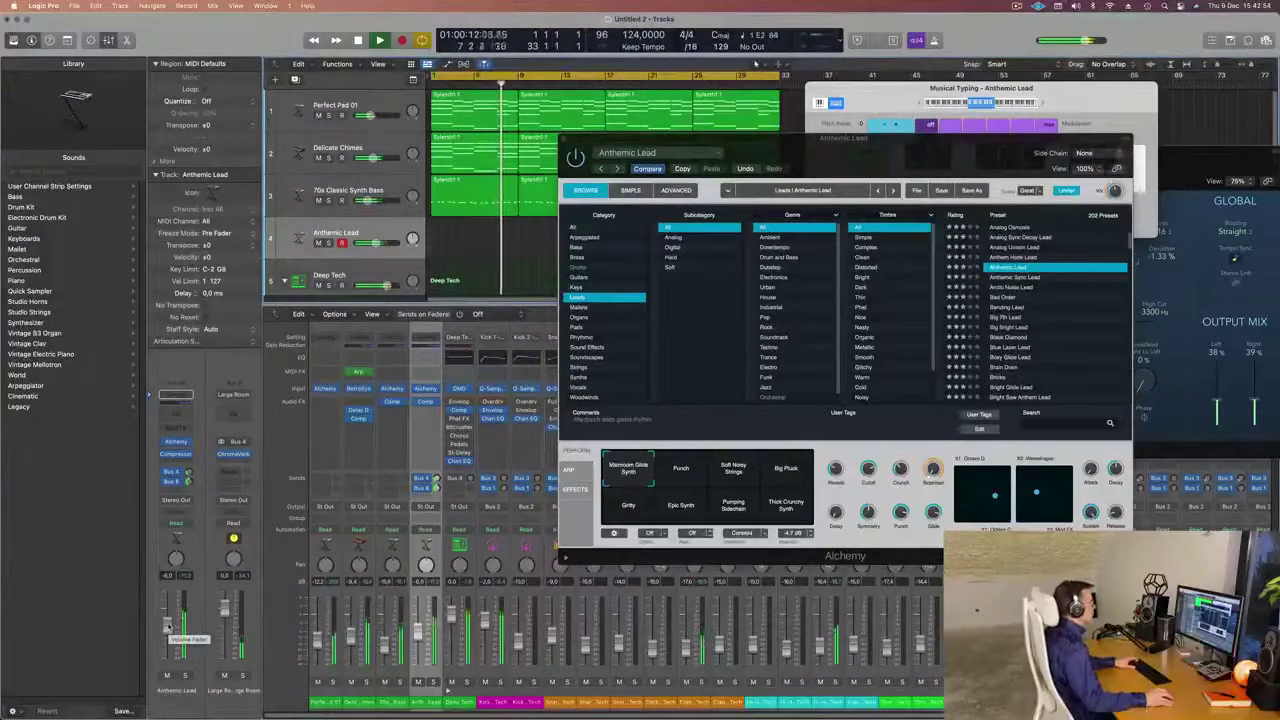
left_click(686, 474)
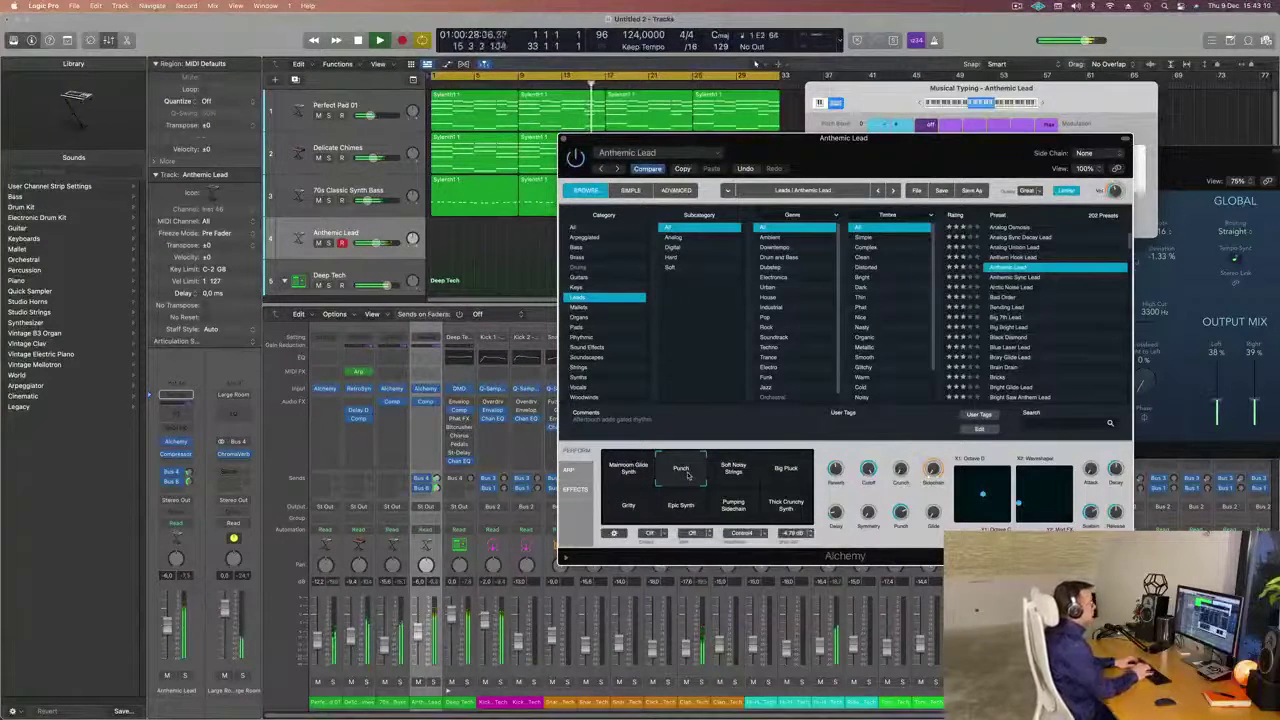
Audition the Bad Order, Big Bright Lead and Black Diamond presets in Alchemy, ending with Blue Laser Lead loaded.
left_click(1007, 298)
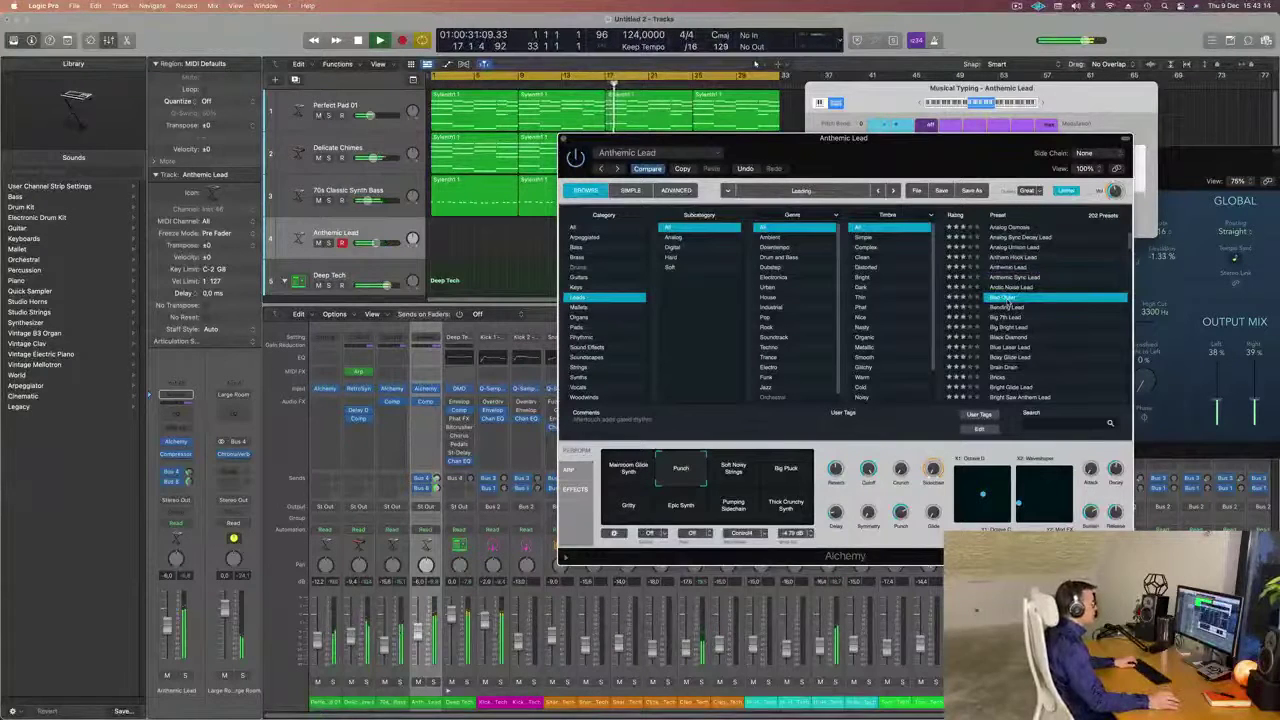
scroll(1014, 316, "down", 1)
left_click(1012, 309)
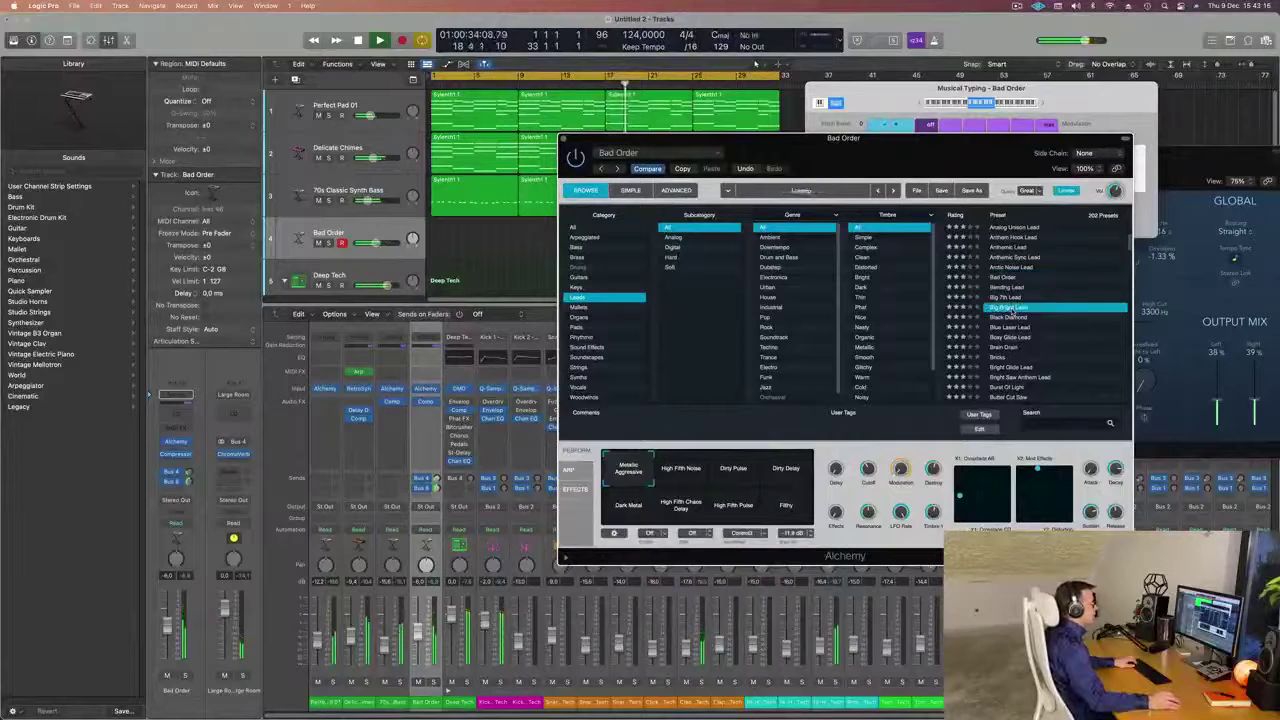
left_click(1013, 318)
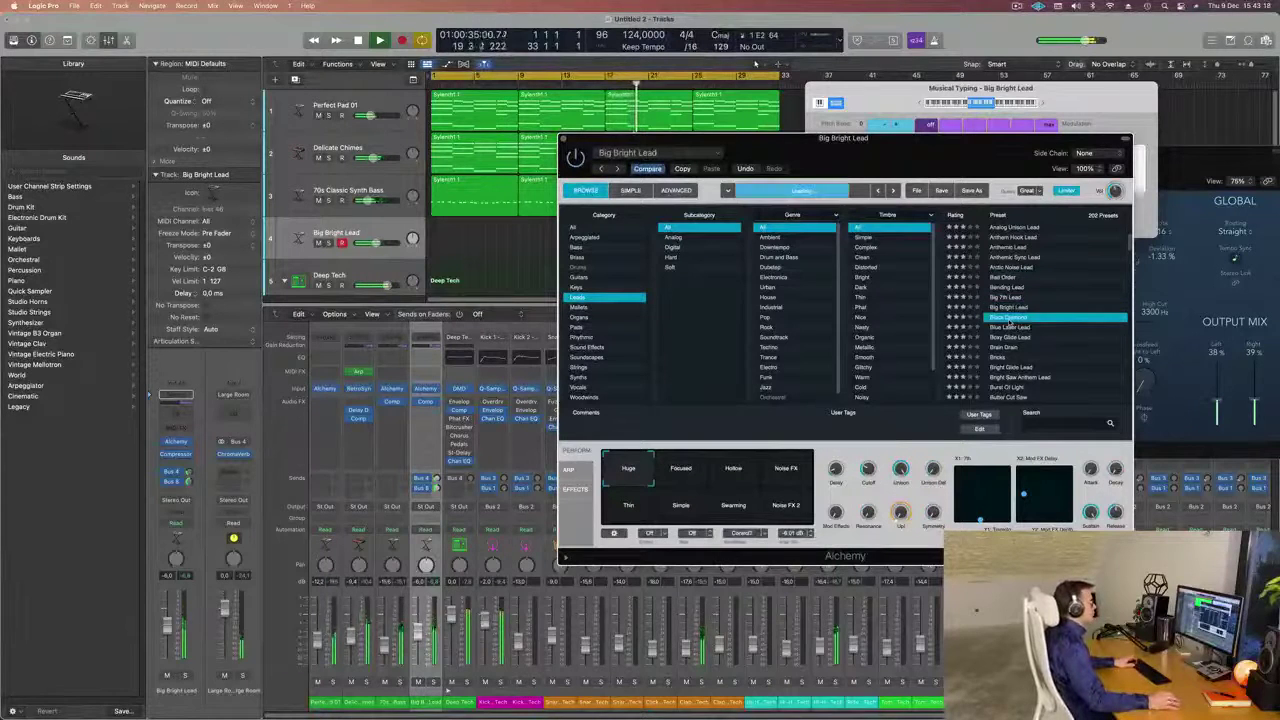
scroll(1036, 323, "down", 1)
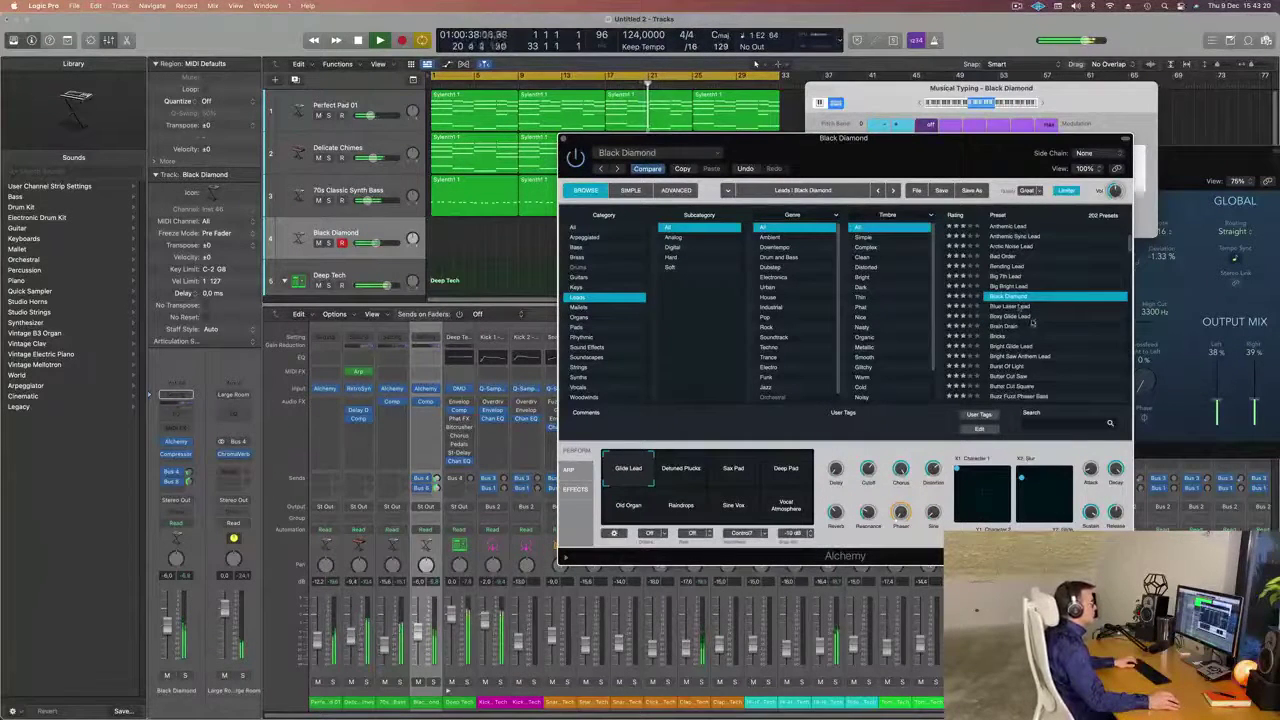
left_click(1018, 307)
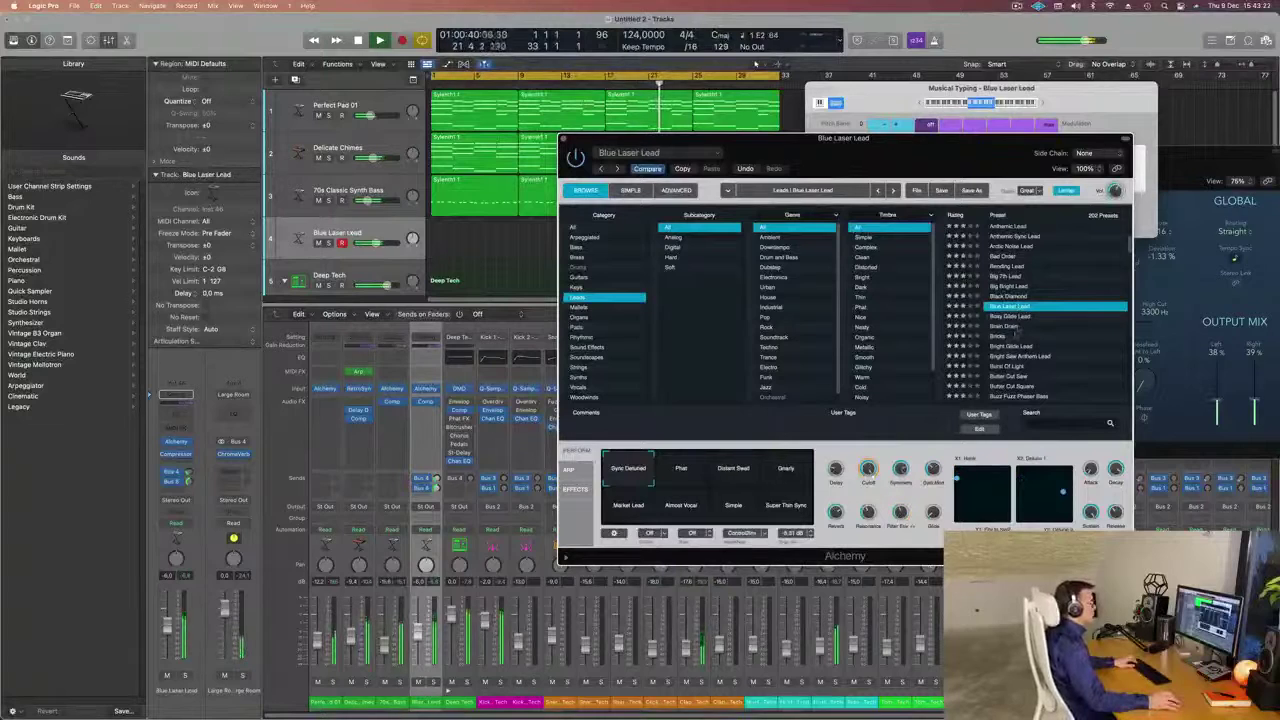
Audition the Bricks lead preset in Alchemy and load Burst Of Light on the fourth track.
left_click(1004, 337)
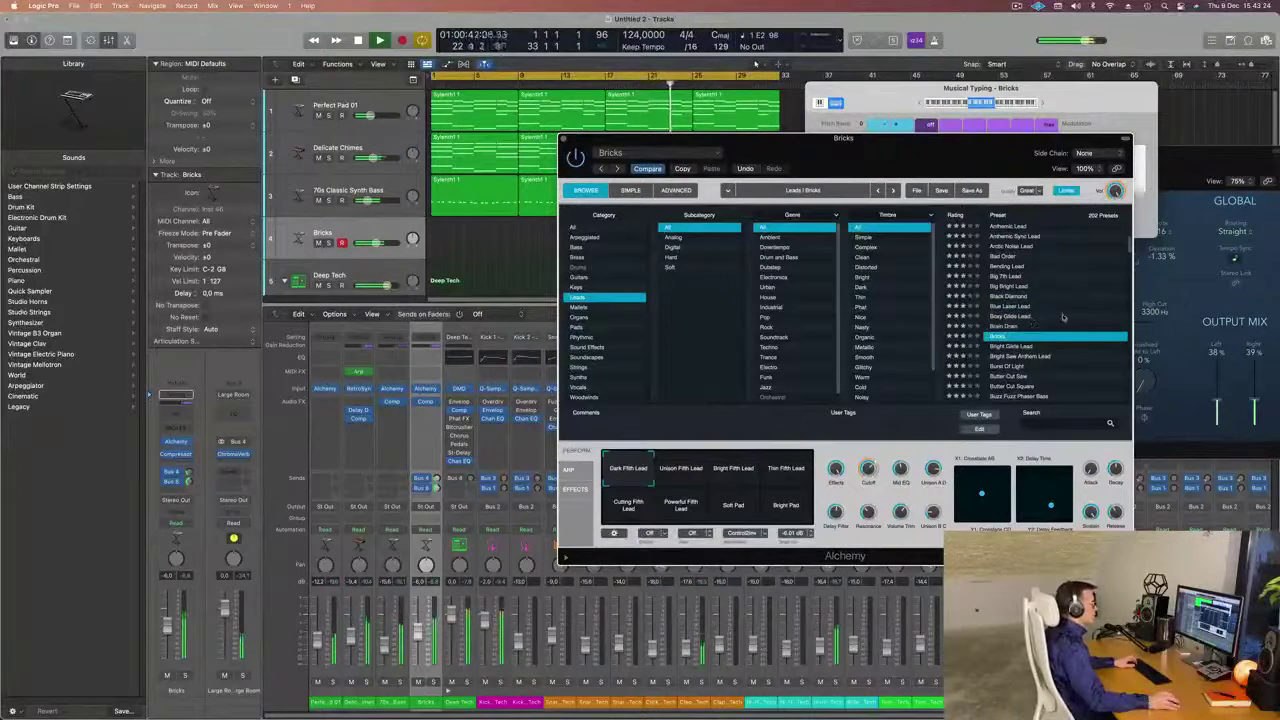
scroll(1060, 320, "down", 2)
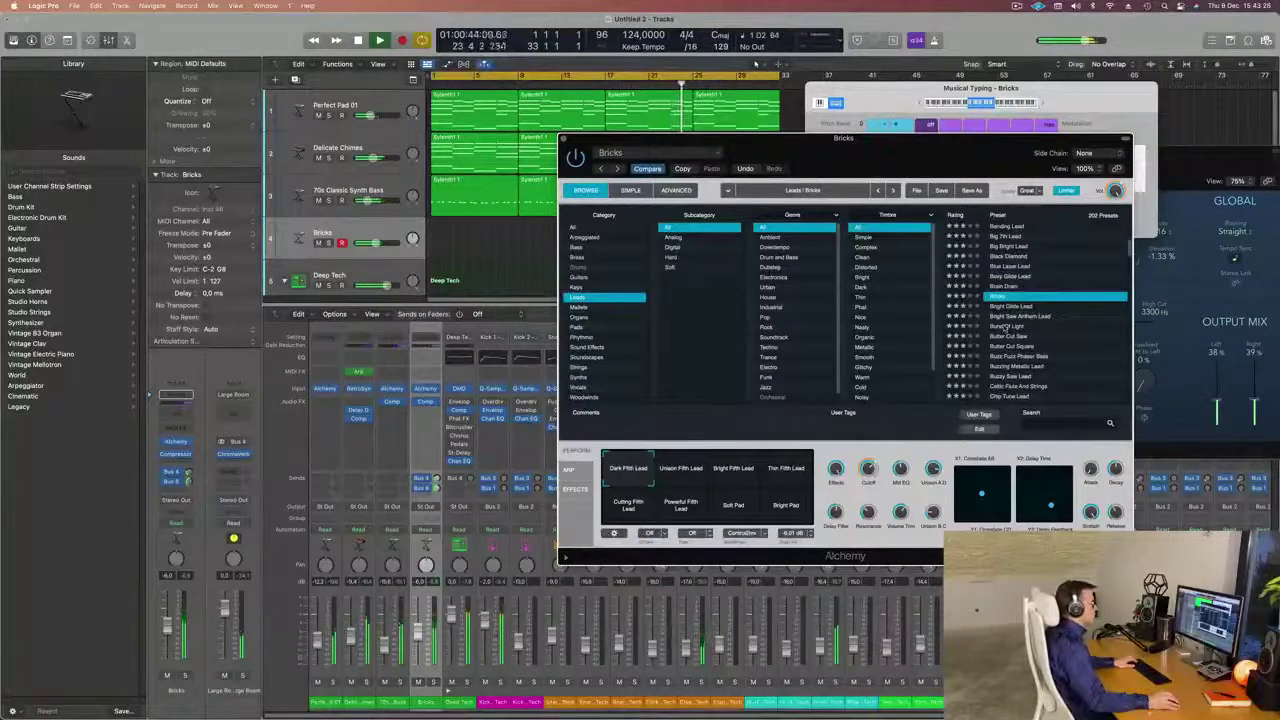
left_click(1005, 326)
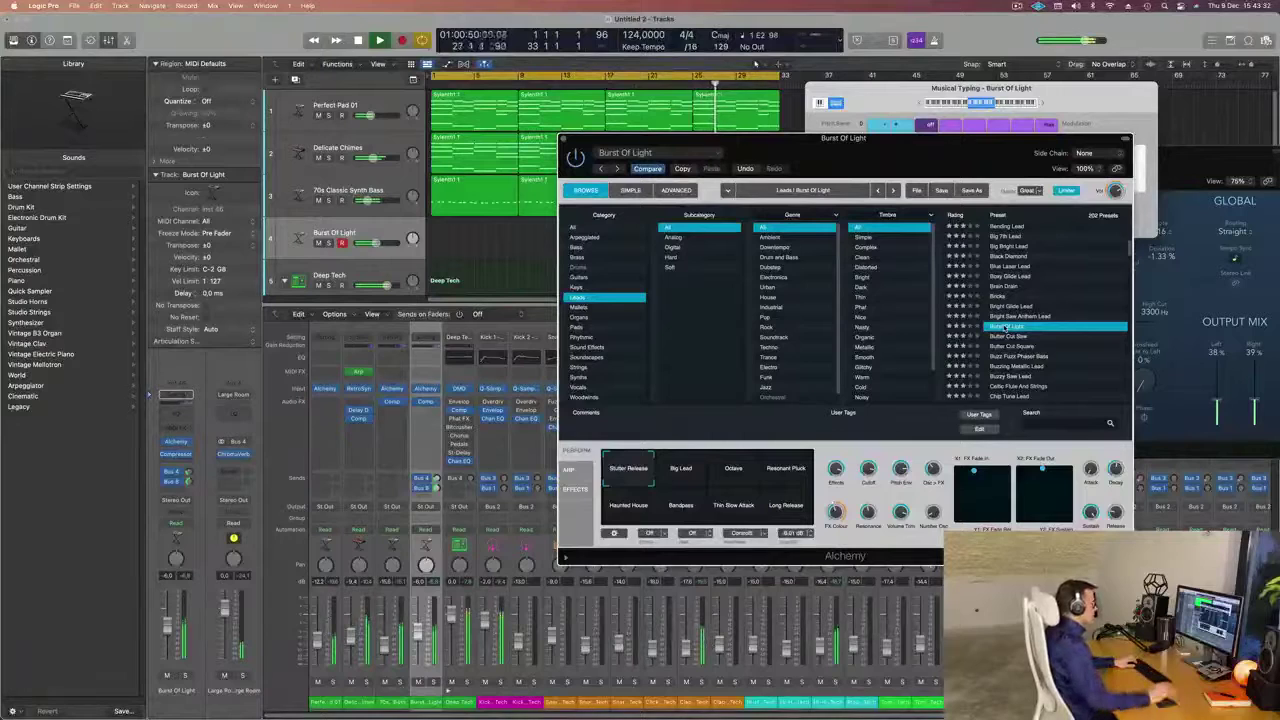
scroll(1043, 350, "down", 2)
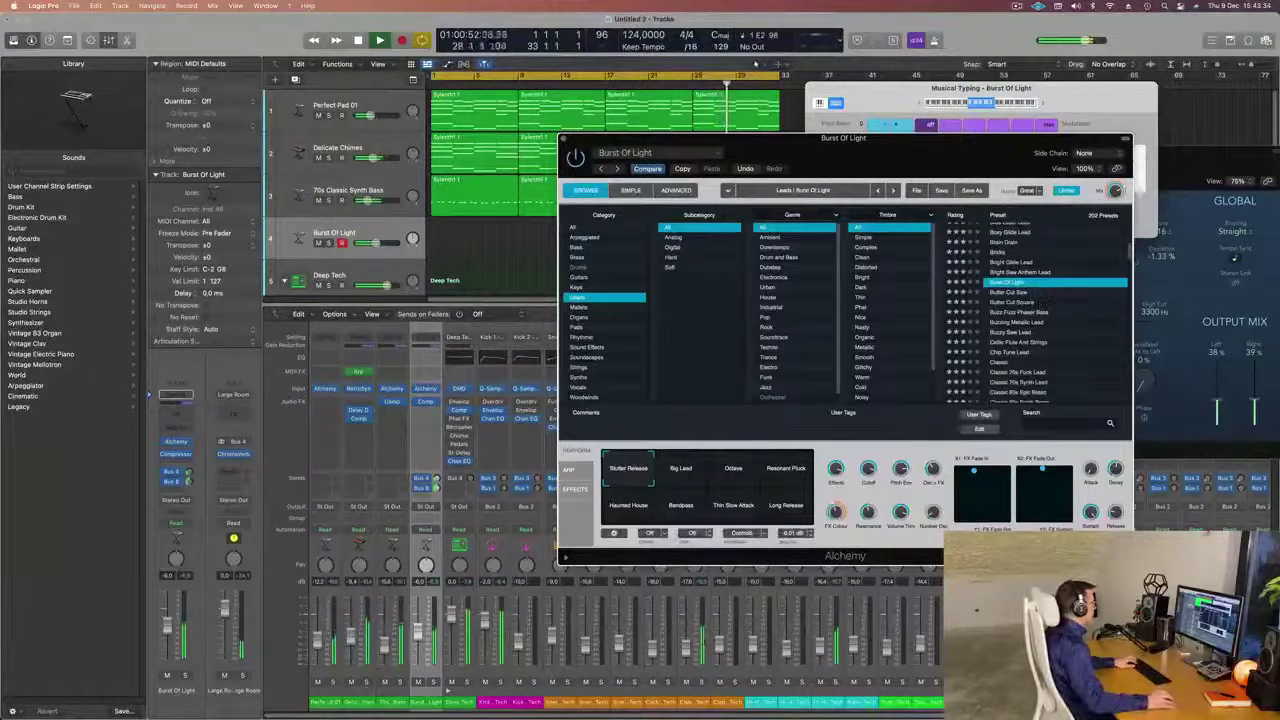
Raise the Burst Of Light track's volume and record a MIDI part on it during song playback.
left_click_drag(418, 631, 418, 613)
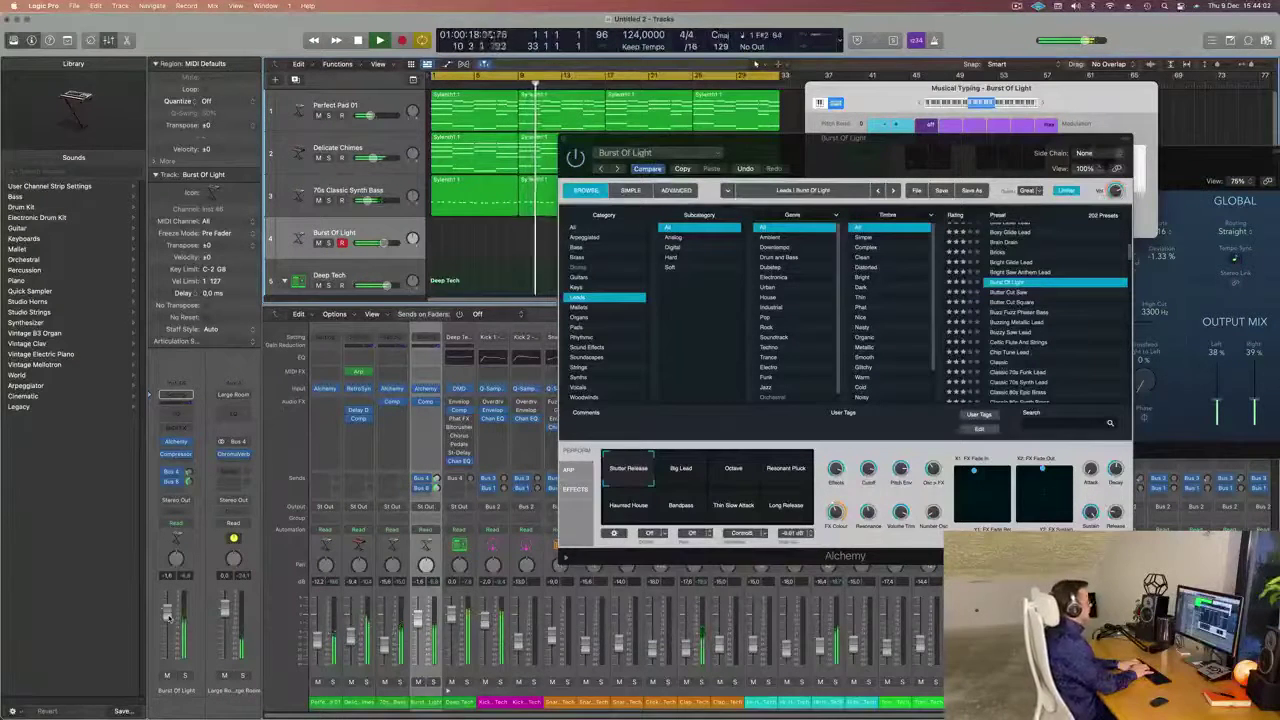
key("r")
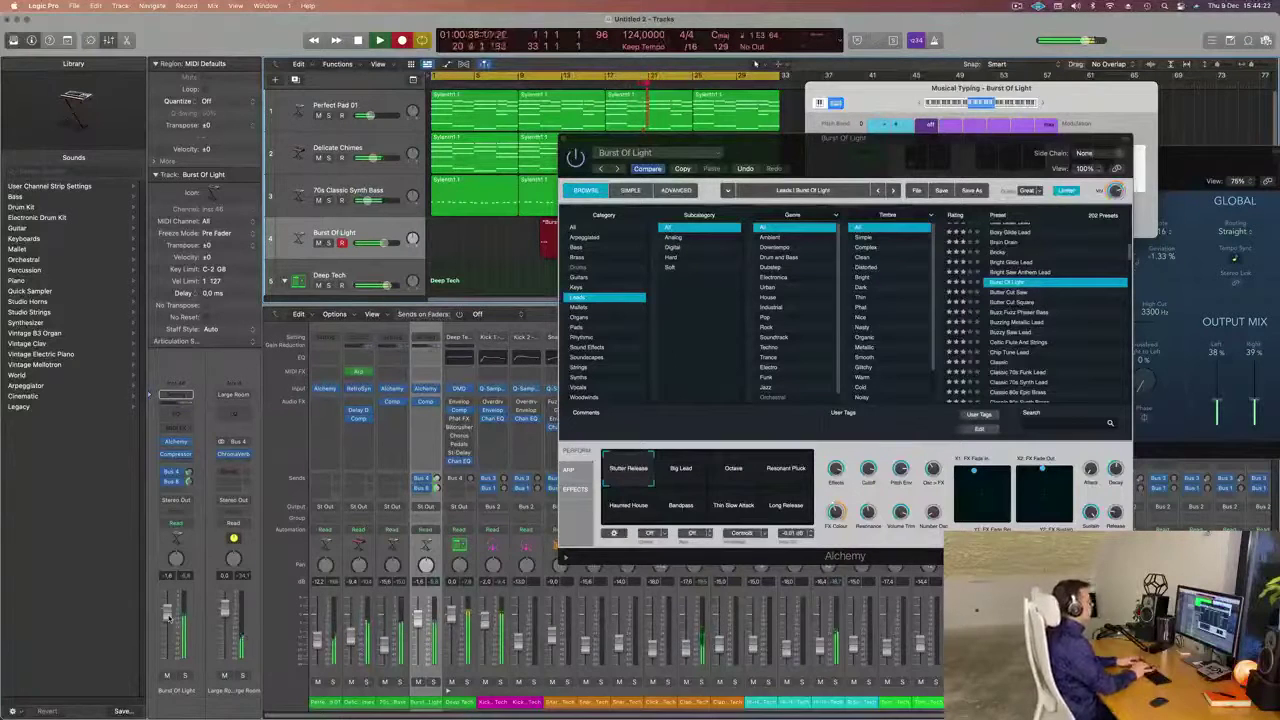
key("space")
Split the recorded Burst Of Light region at bar 17, delete its first part and move the remainder to bar 1.
left_click_drag(802, 158, 1255, 140)
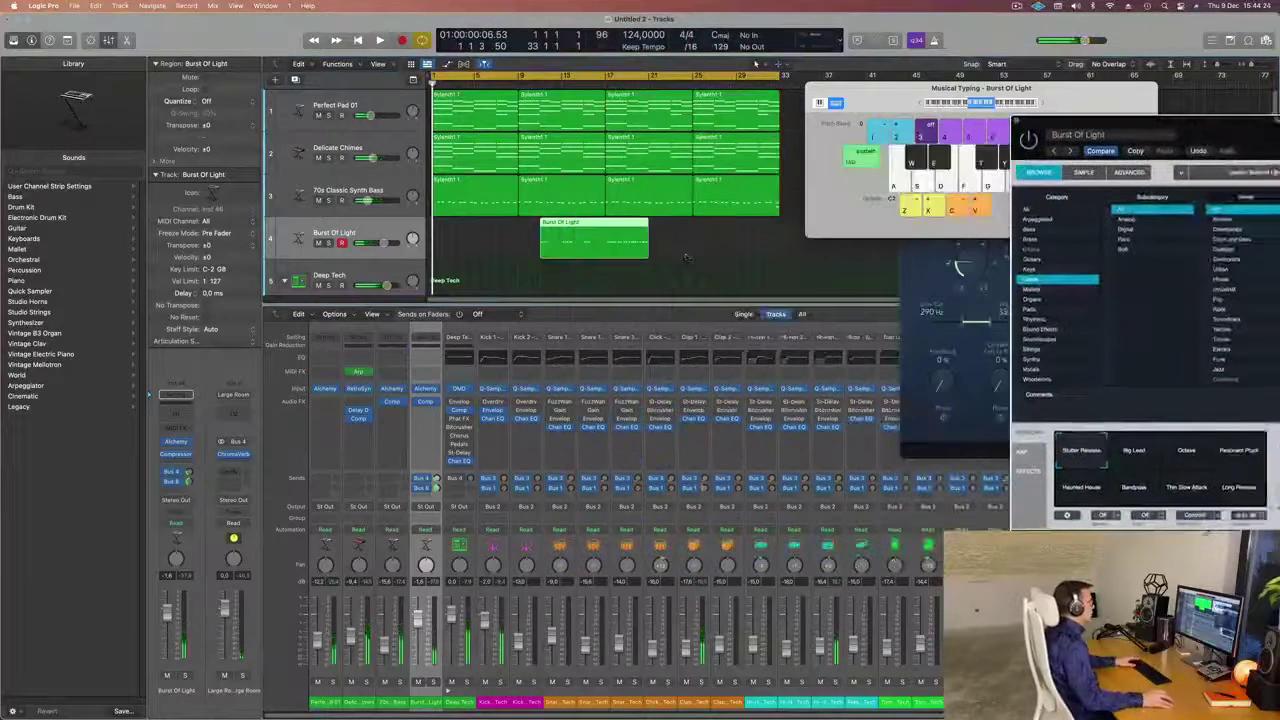
double_click(605, 229, "super")
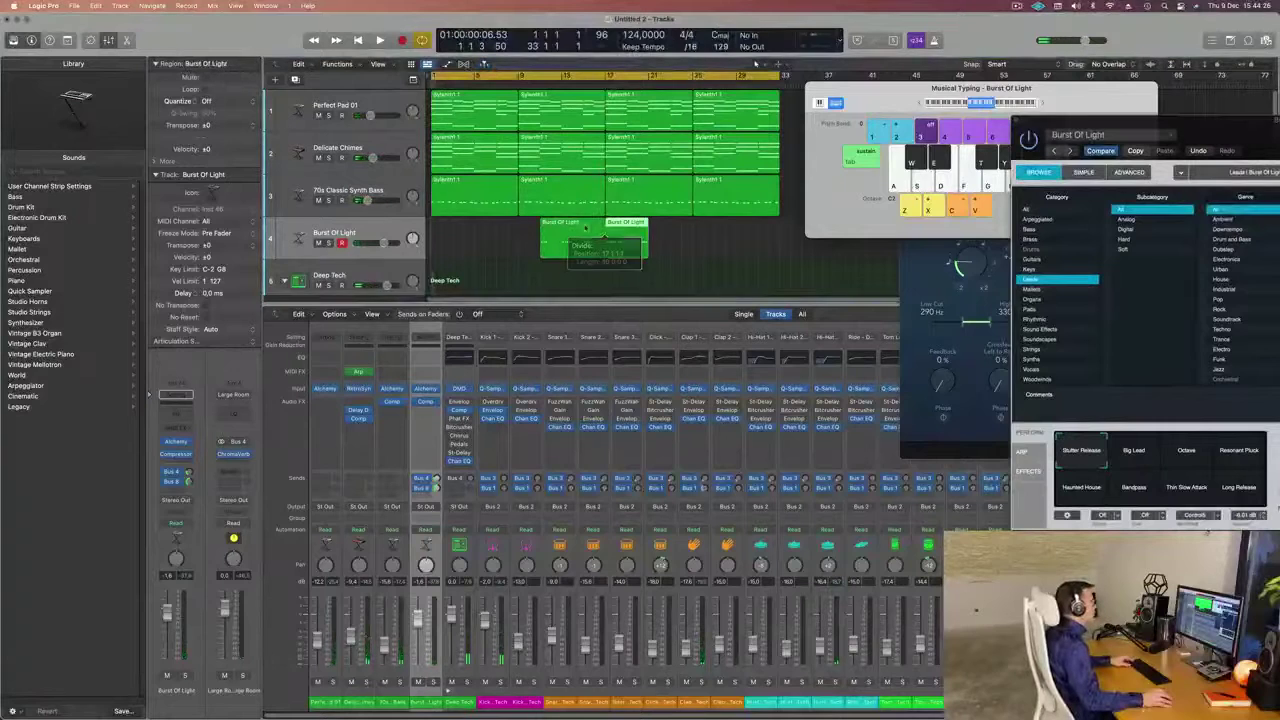
left_click(586, 228)
key("Delete")
left_click_drag(619, 226, 447, 228)
Open the Burst Of Light region in the Piano Roll and check its notes and timing during playback.
key("space")
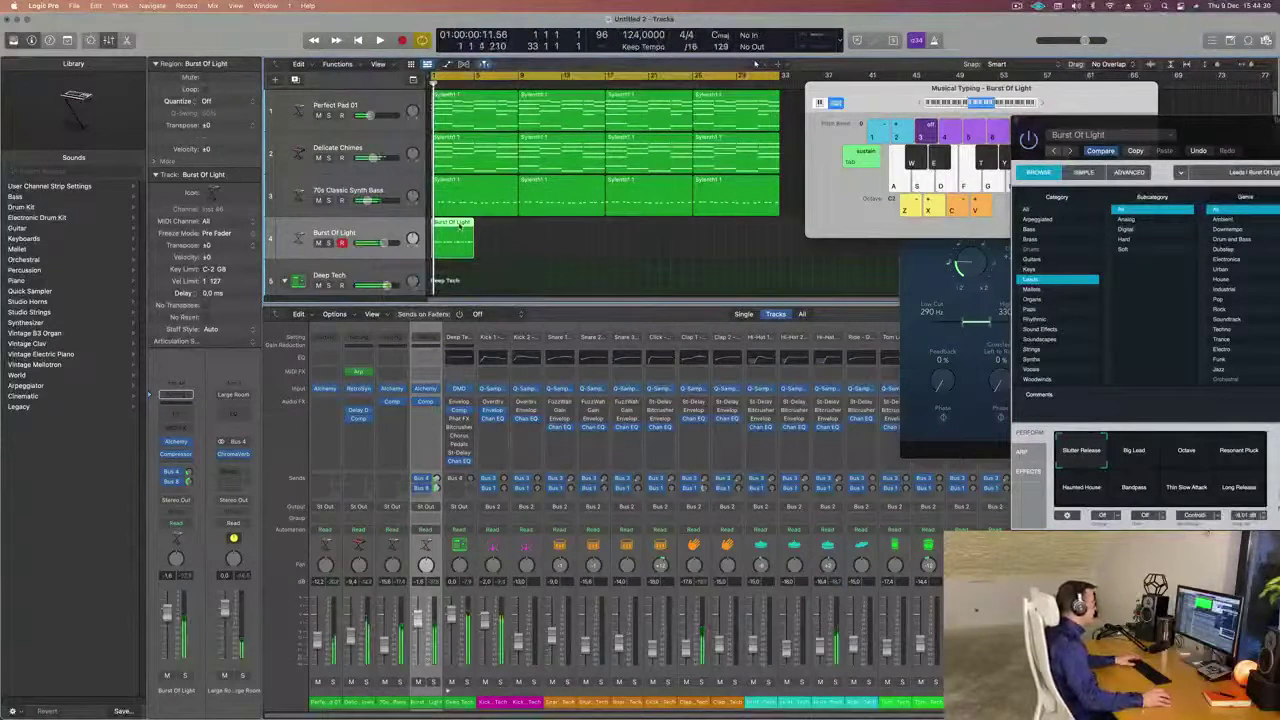
double_click(460, 226)
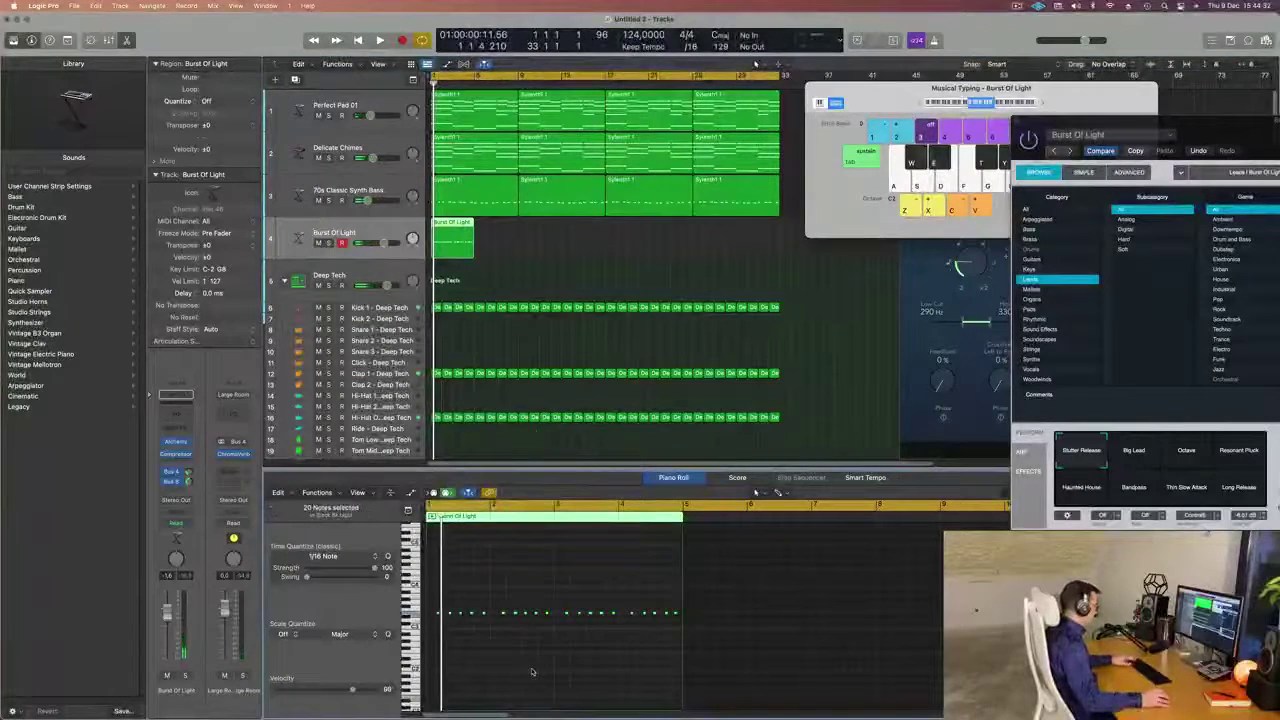
key("space")
scroll(523, 673, "up", 5)
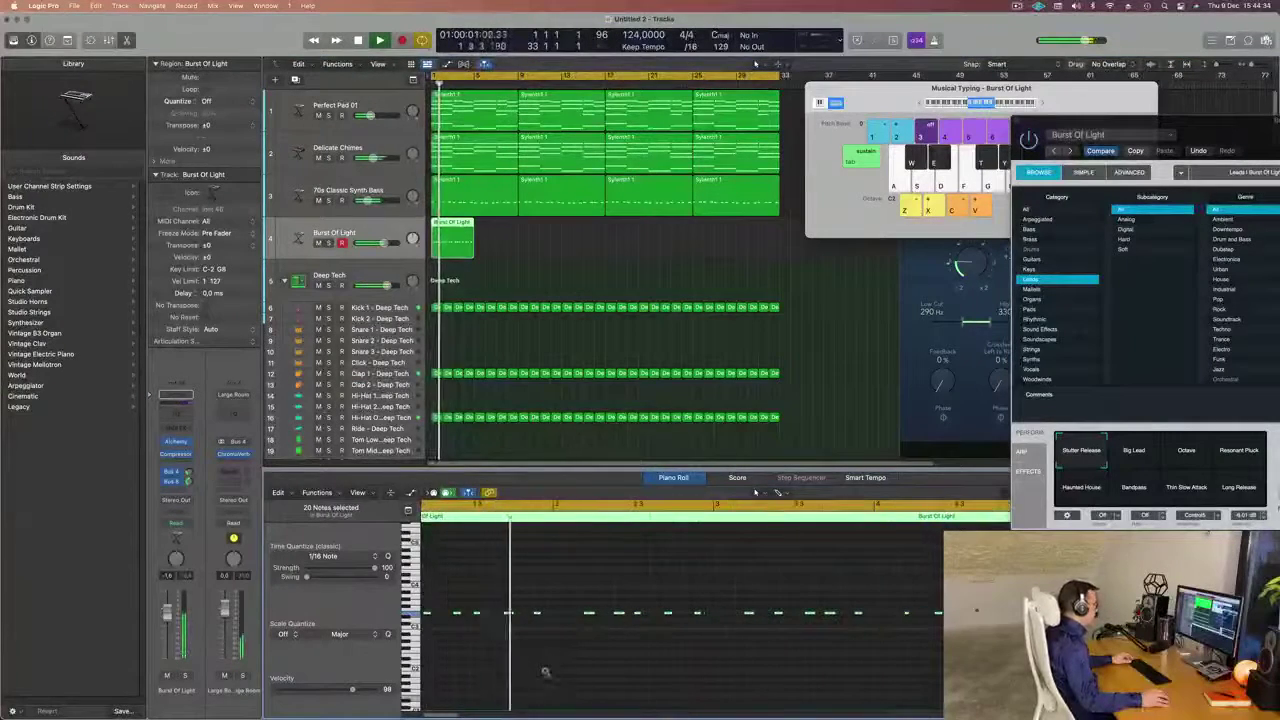
scroll(546, 672, "down", 3)
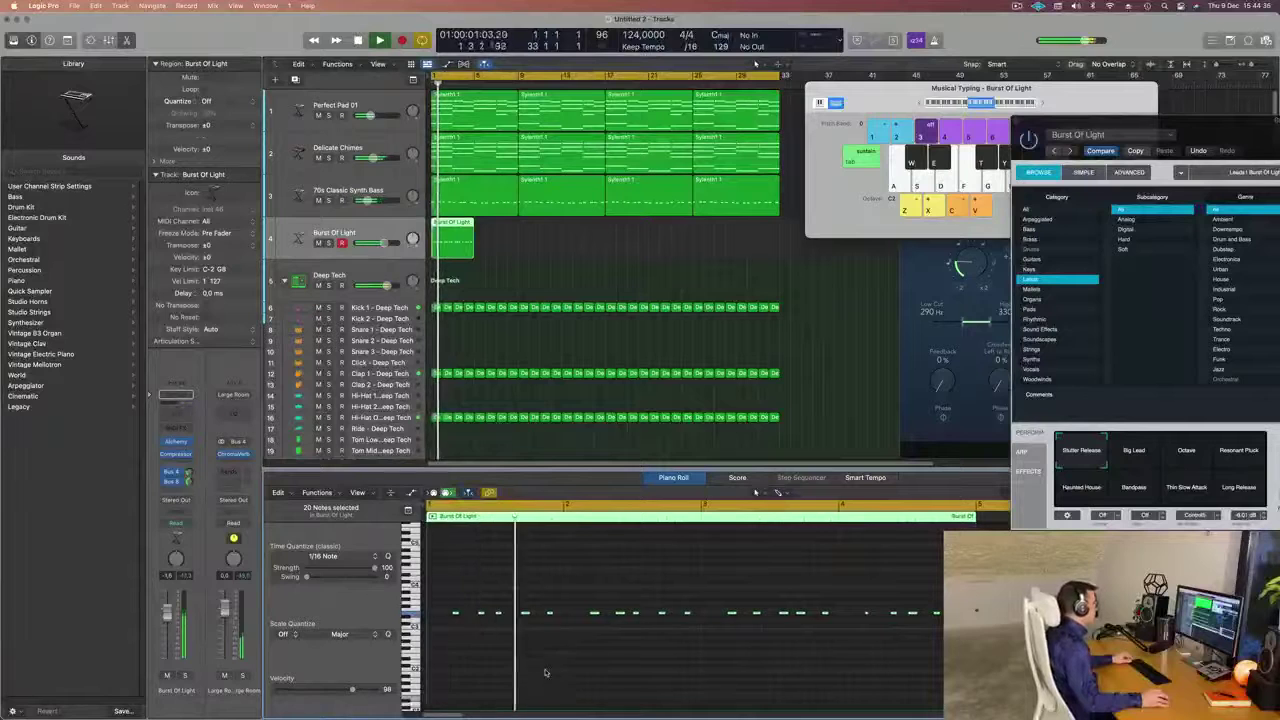
scroll(545, 672, "down", 3)
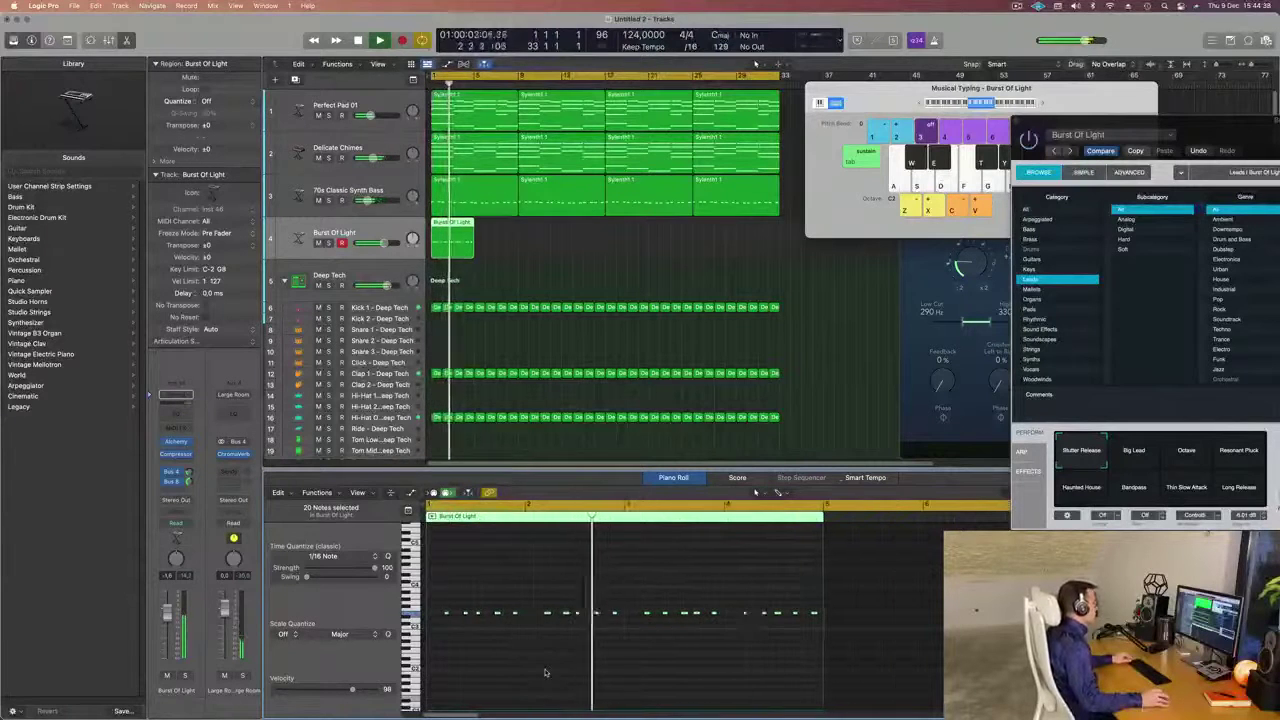
scroll(545, 672, "down", 2)
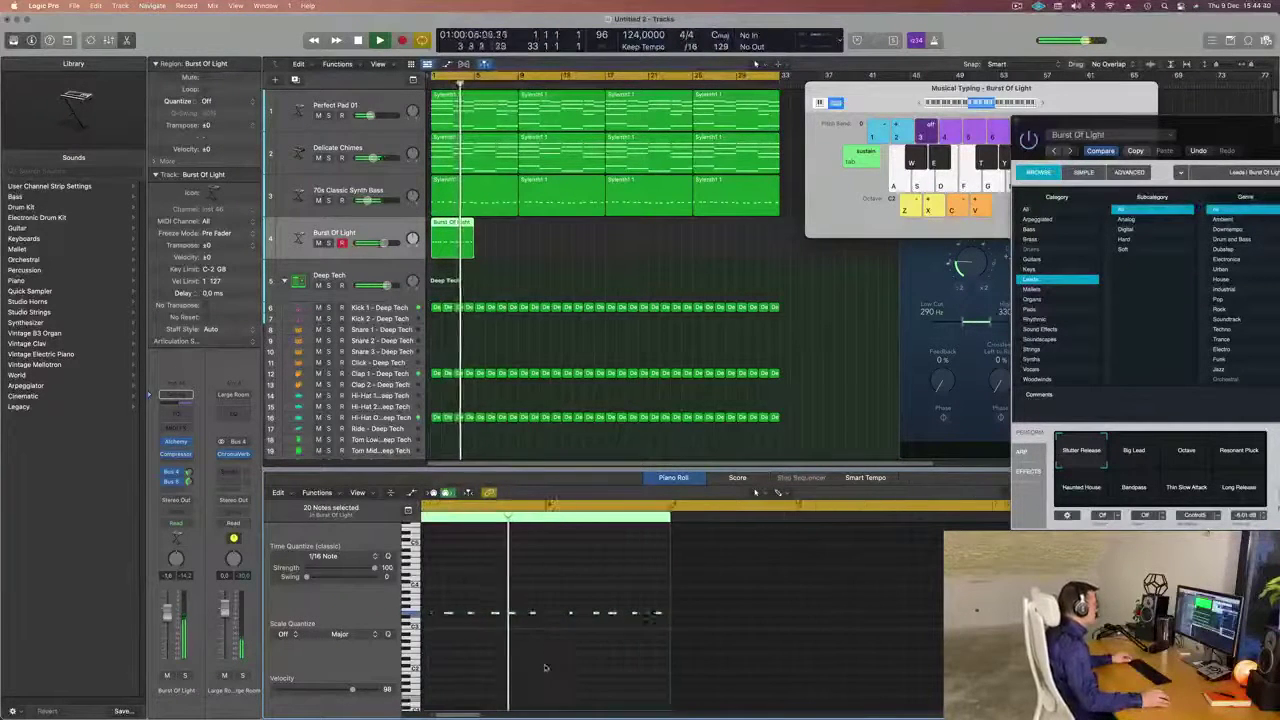
scroll(560, 667, "up", 5)
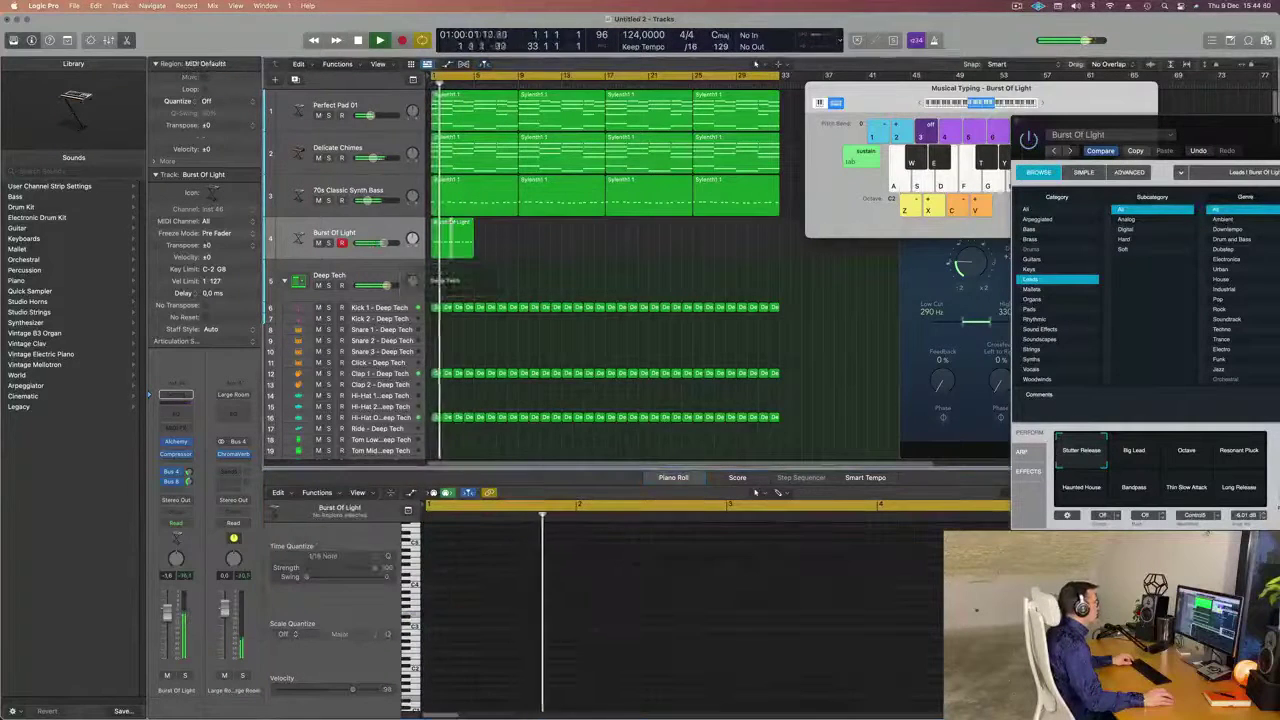
Cut the Burst Of Light region down to its first two bars and repeat it back to back along the track.
left_click(451, 233)
left_click_drag(1214, 129, 868, 140)
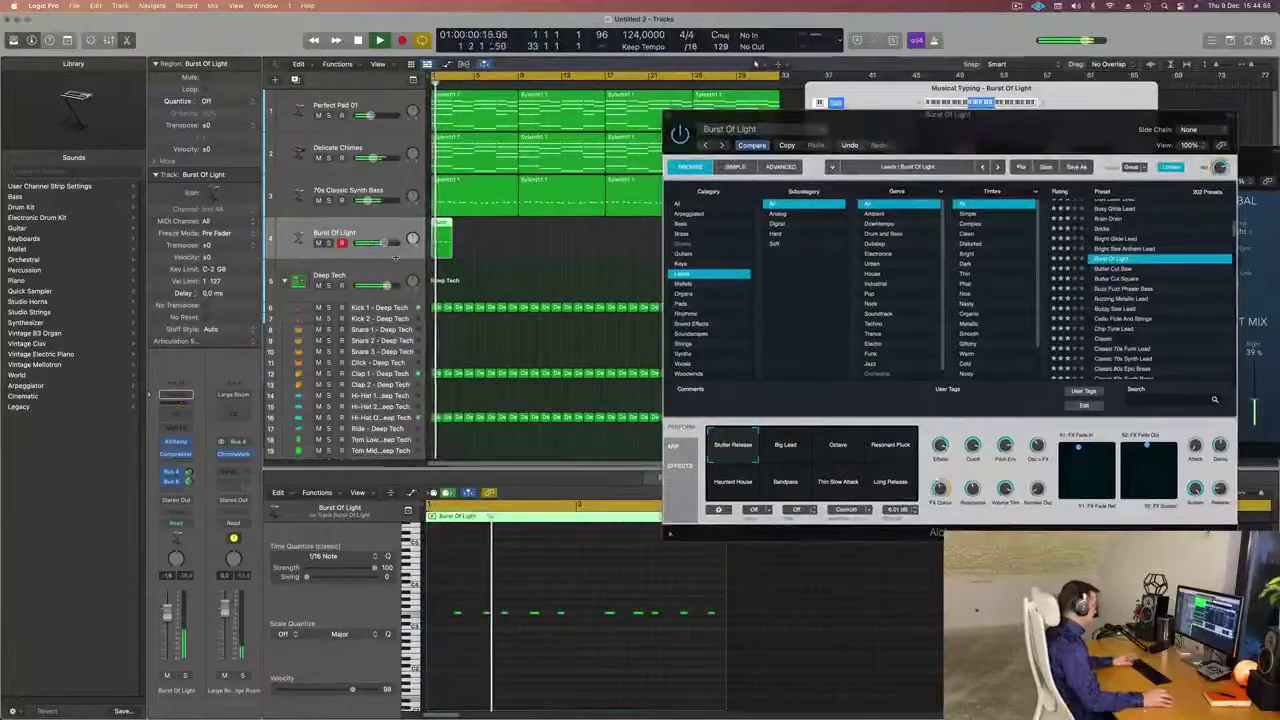
key("super+r")
key("super+r")
key("super+r")
key("super+r")
key("super+r")
key("super+r")
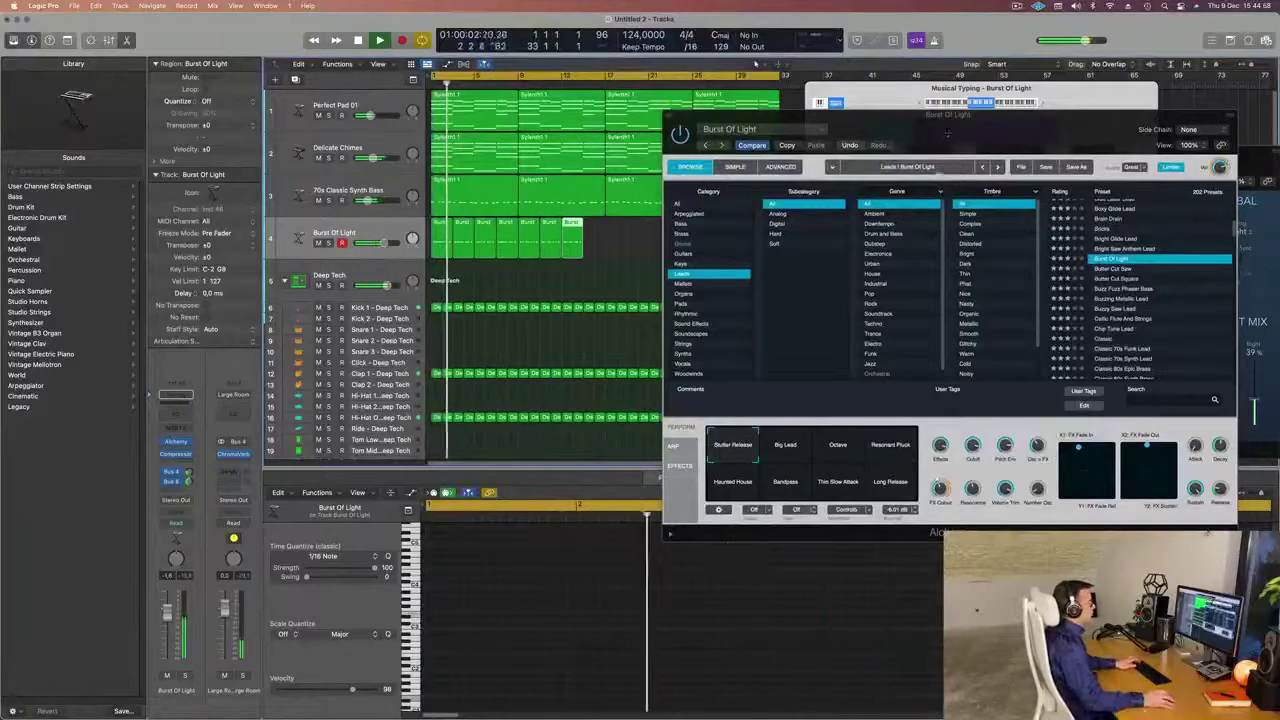
left_click_drag(921, 114, 915, 289)
key("super+r")
key("super+r")
key("super+r")
key("super+r")
key("super+r")
key("super+r")
key("super+r")
key("super+r")
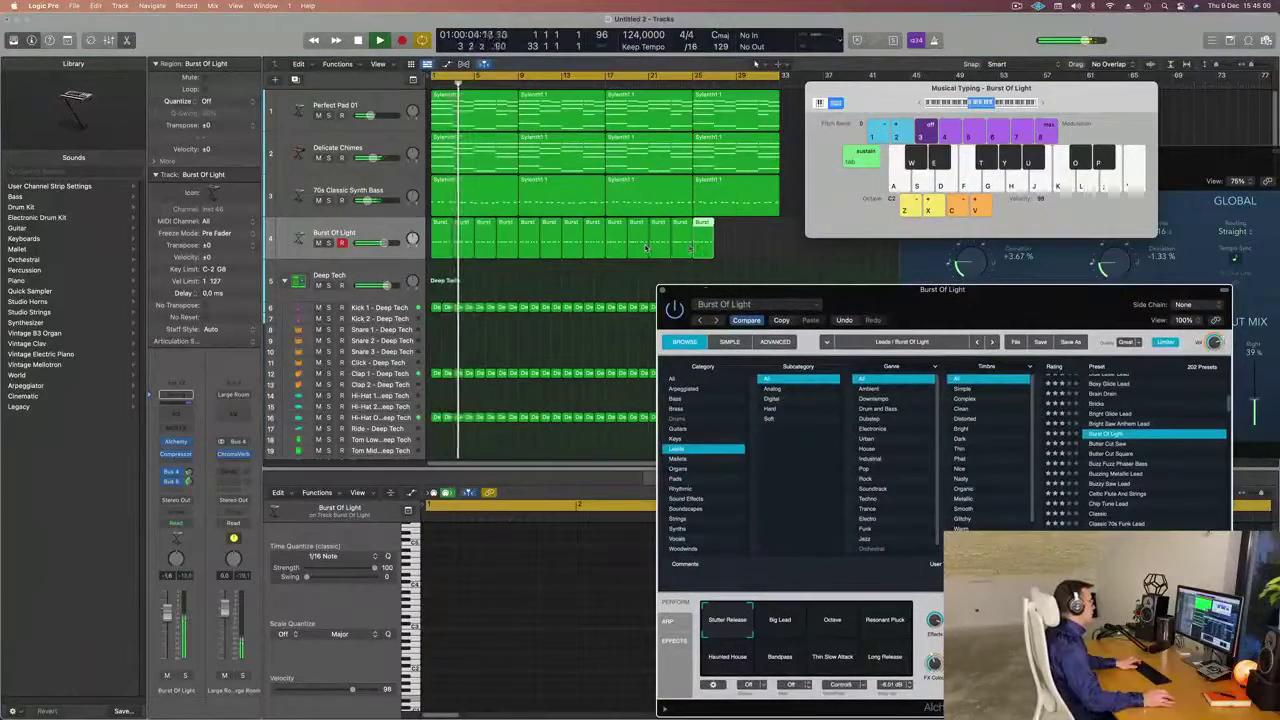
Load the Buzz Fuzz Phaser Bass preset in Alchemy and audition it with the repeated lead pattern.
left_click_drag(895, 298, 679, 163)
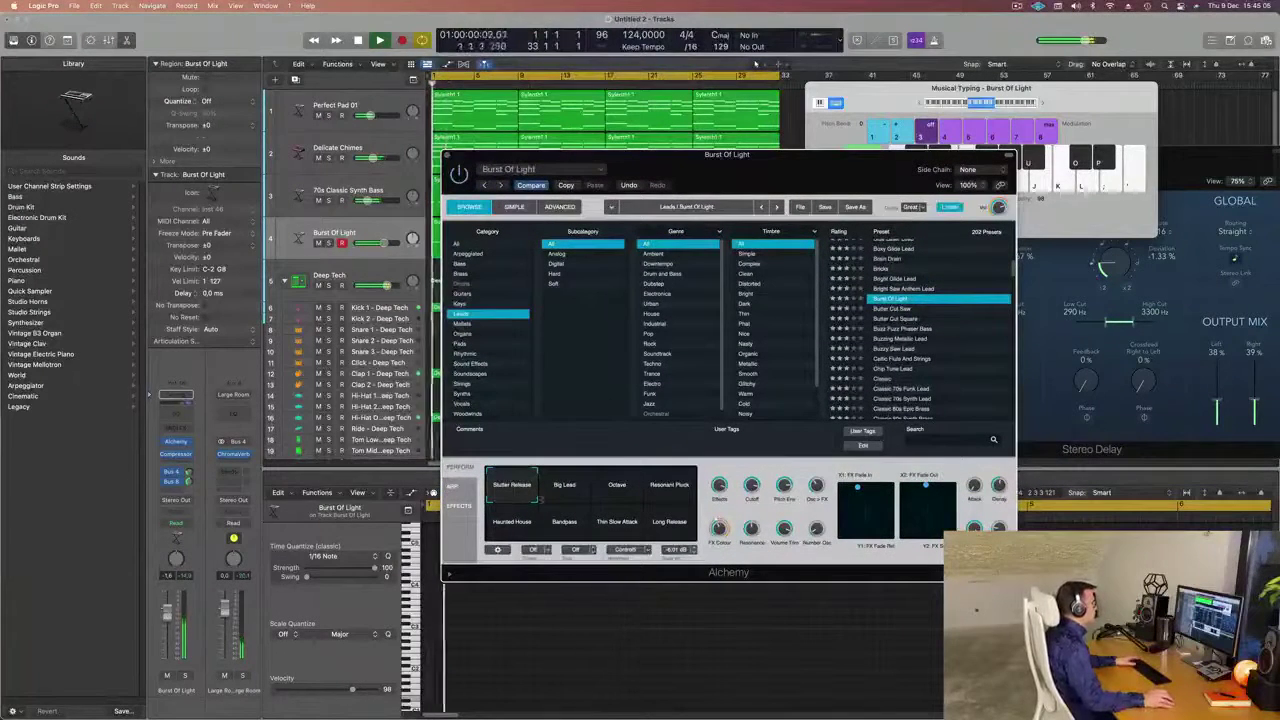
key("space")
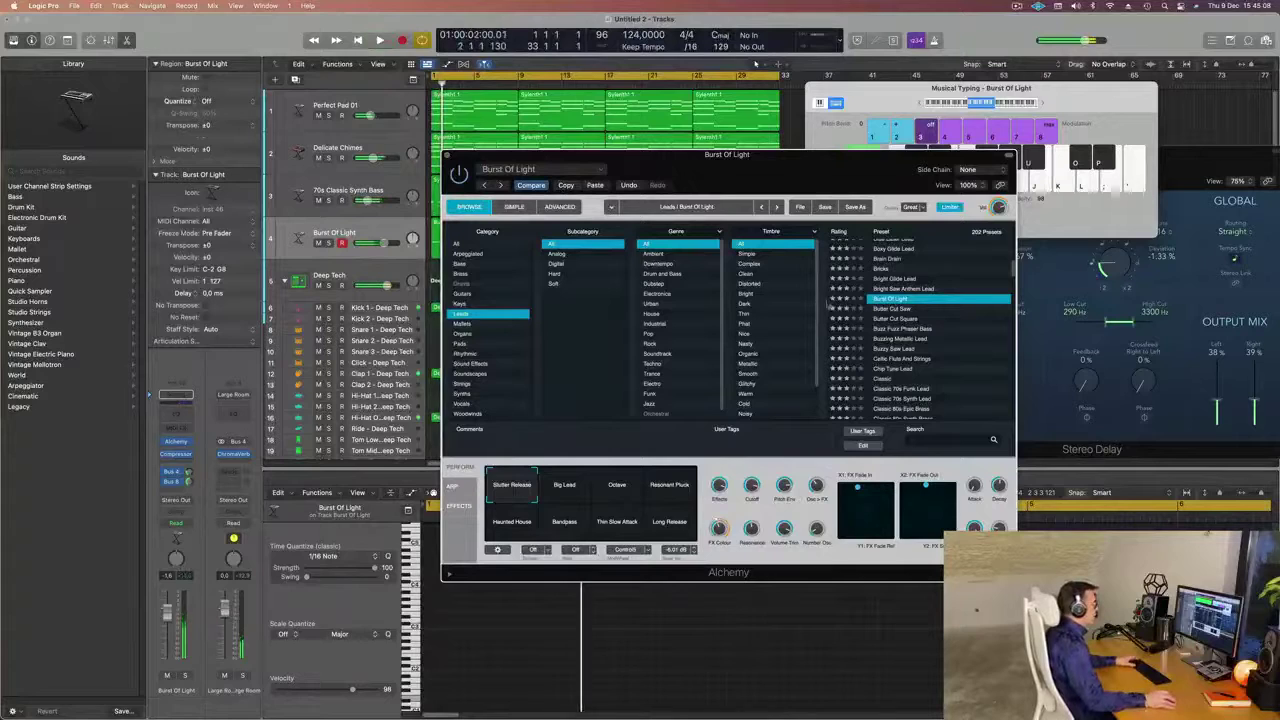
left_click(900, 328)
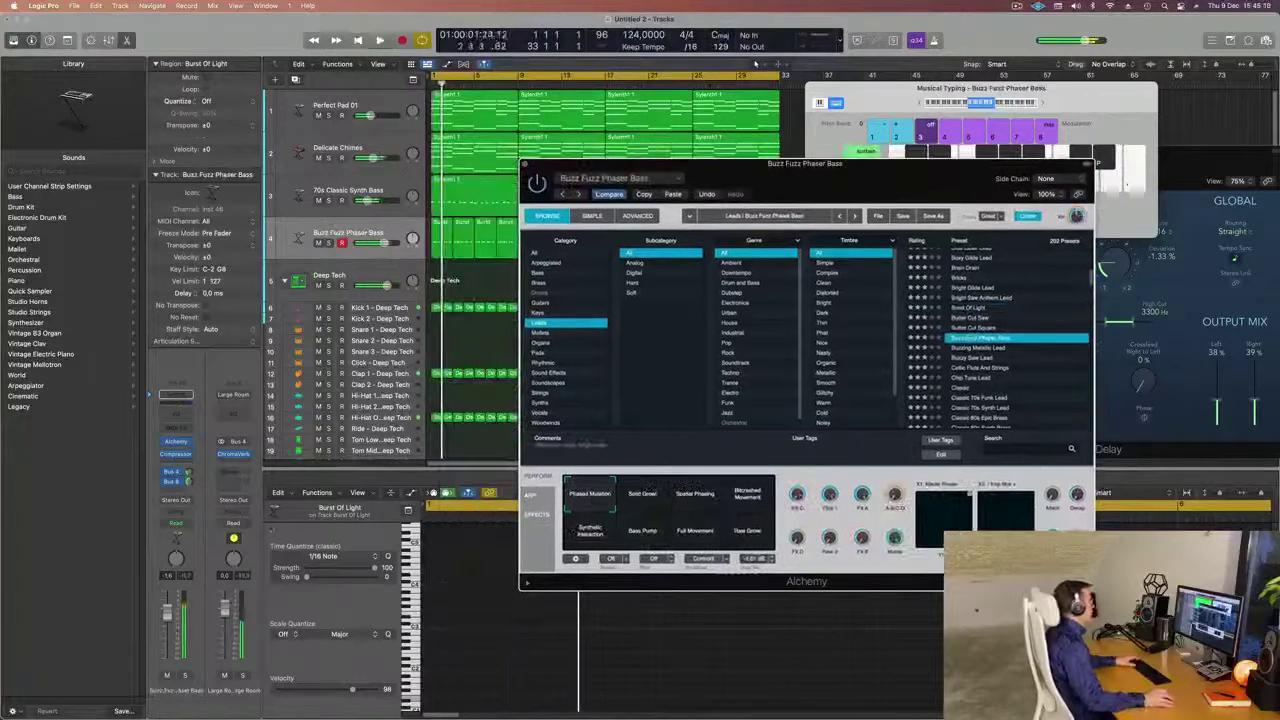
key("space")
key("space")
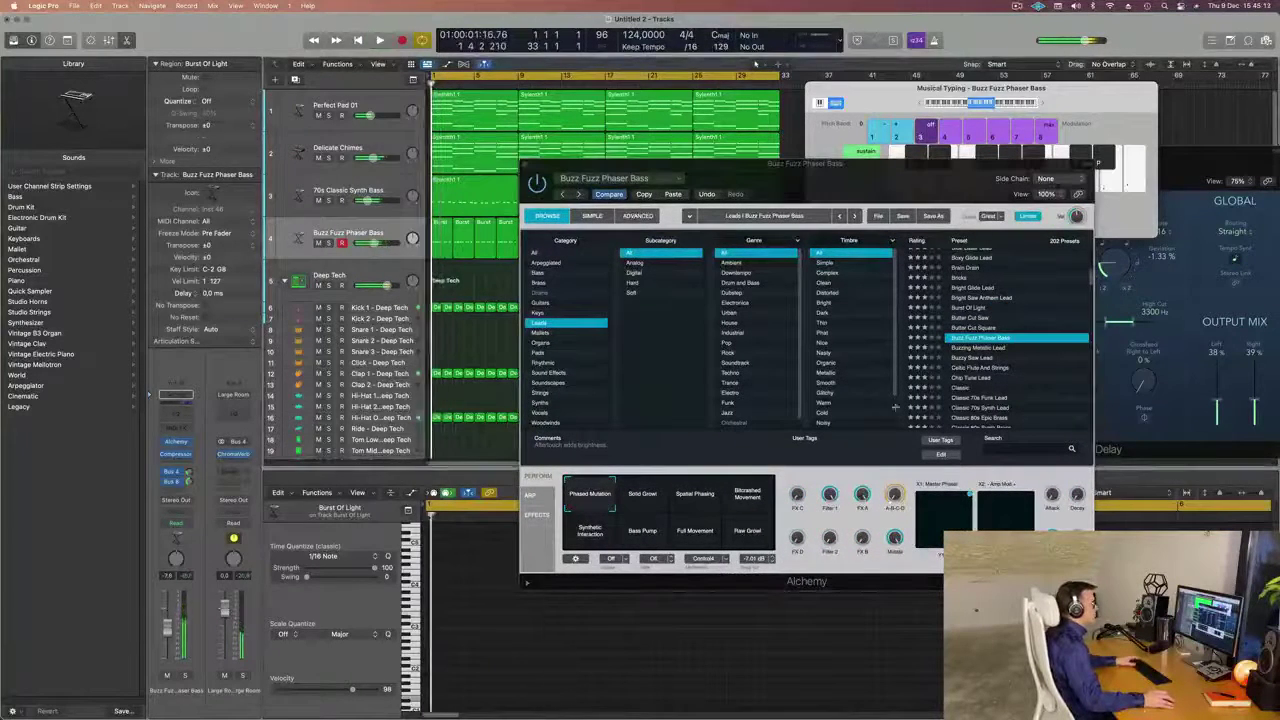
key("space")
Audition the lead presets Buzzy Saw Lead, Celtic Flute And Strings, Chip Tune Lead and Classic 80s Epic Brass during playback.
left_click(985, 358)
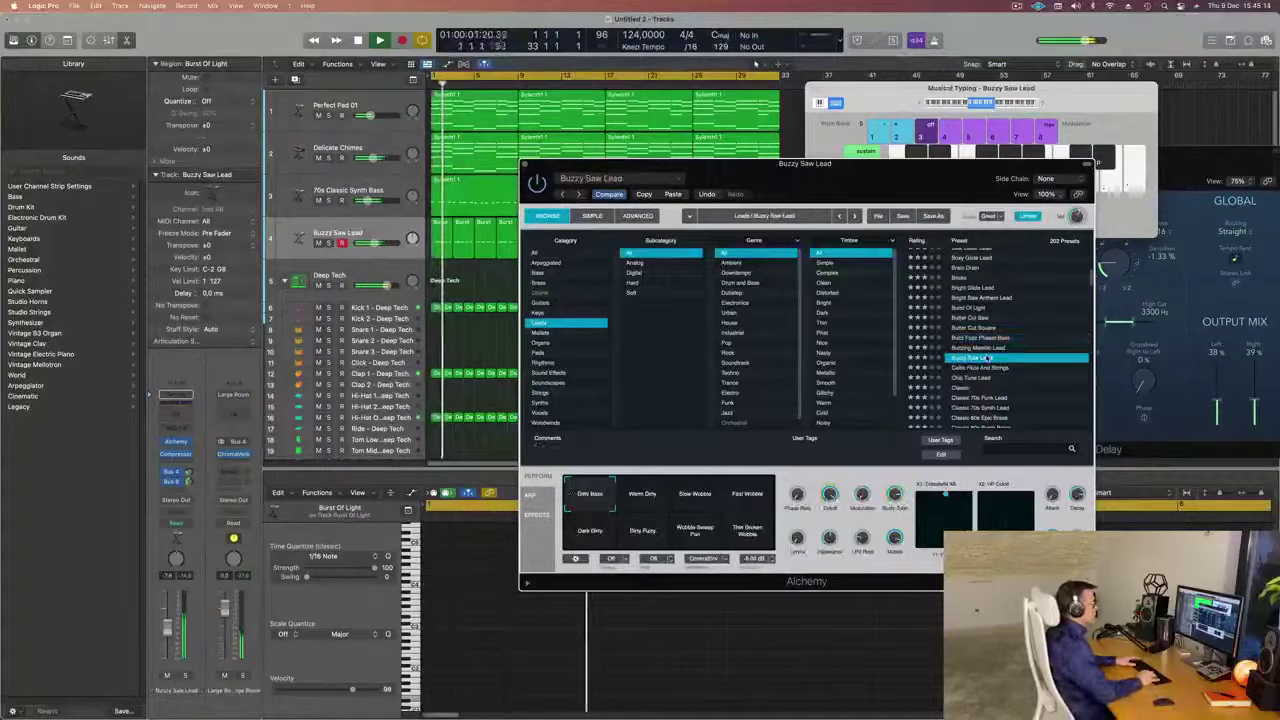
key("Down")
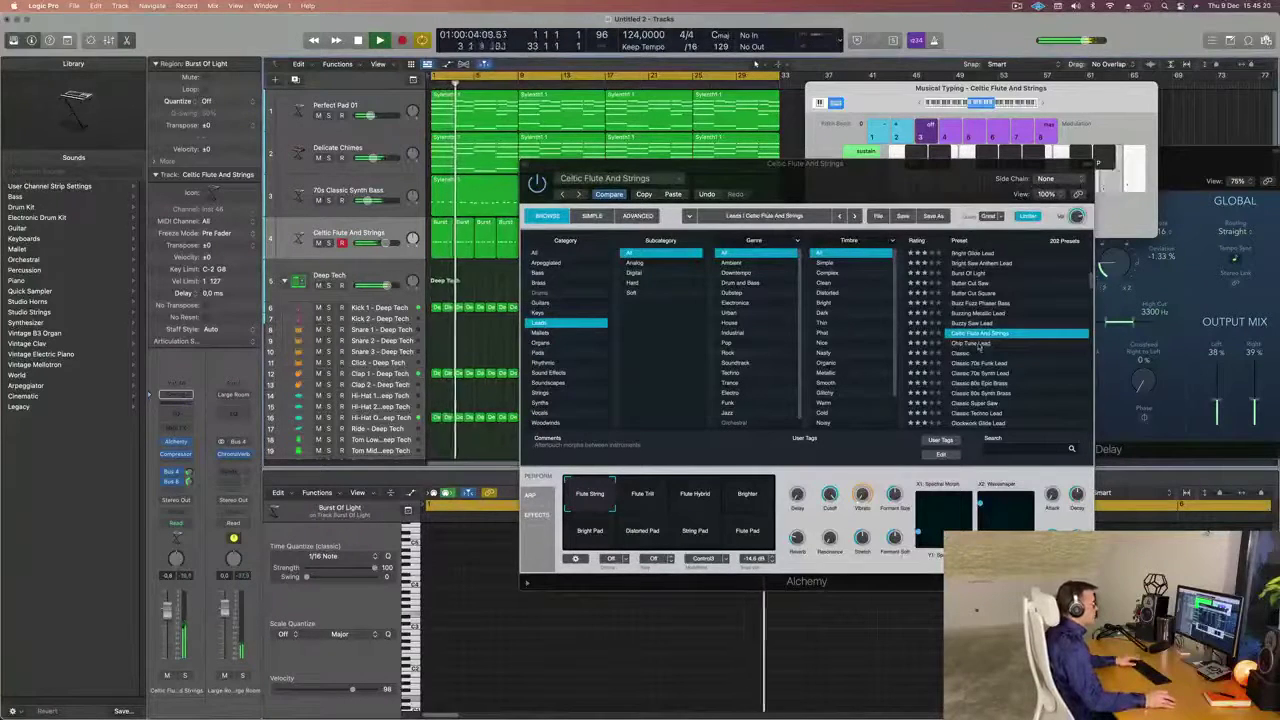
left_click(978, 345)
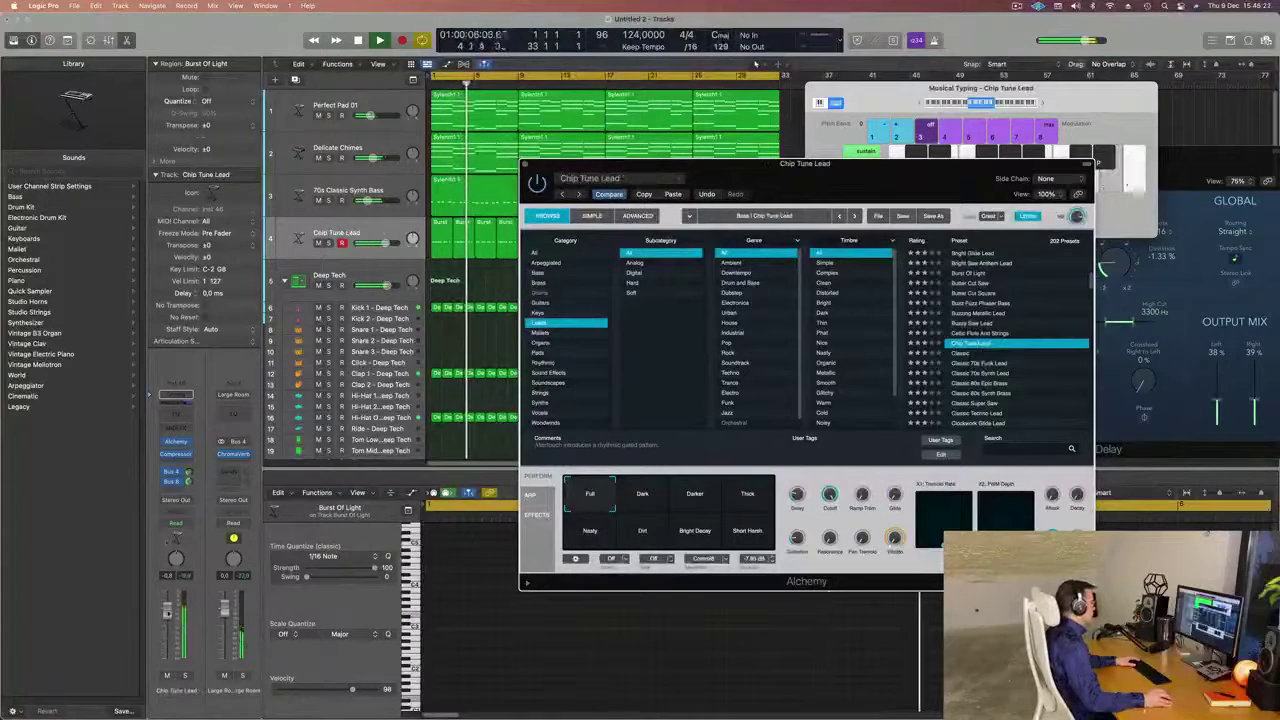
left_click(980, 384)
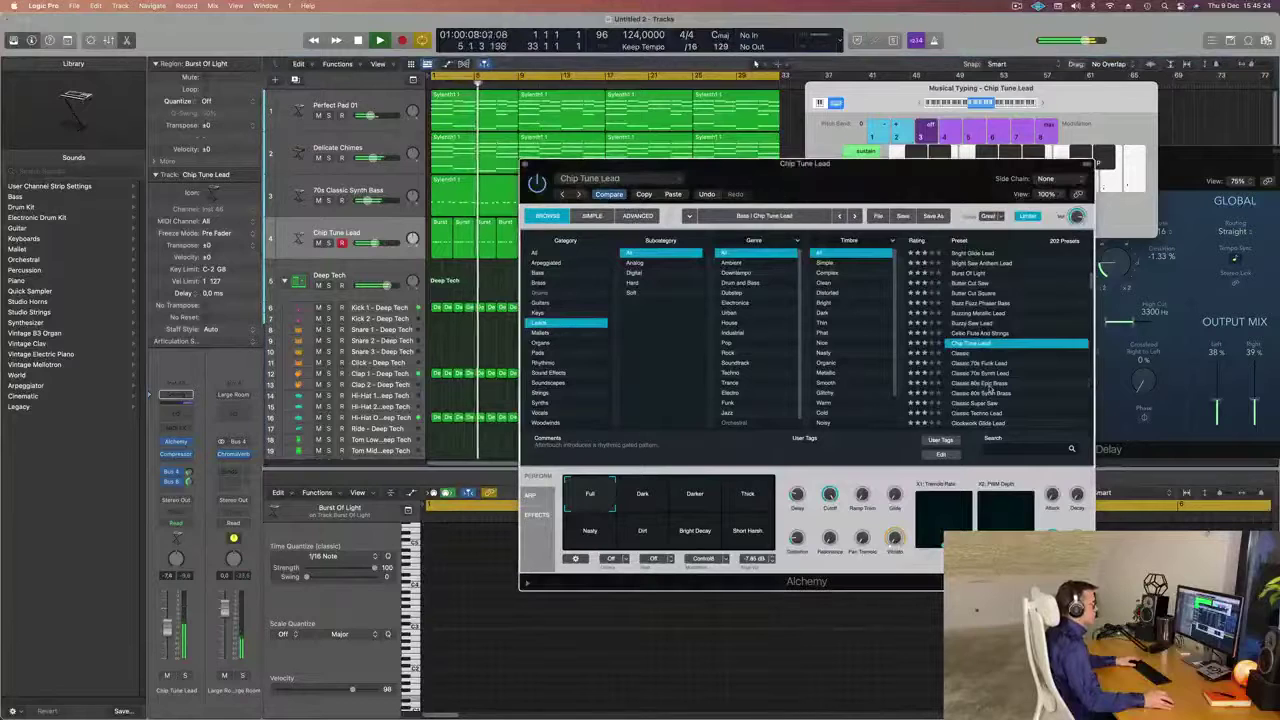
scroll(995, 405, "down", 1)
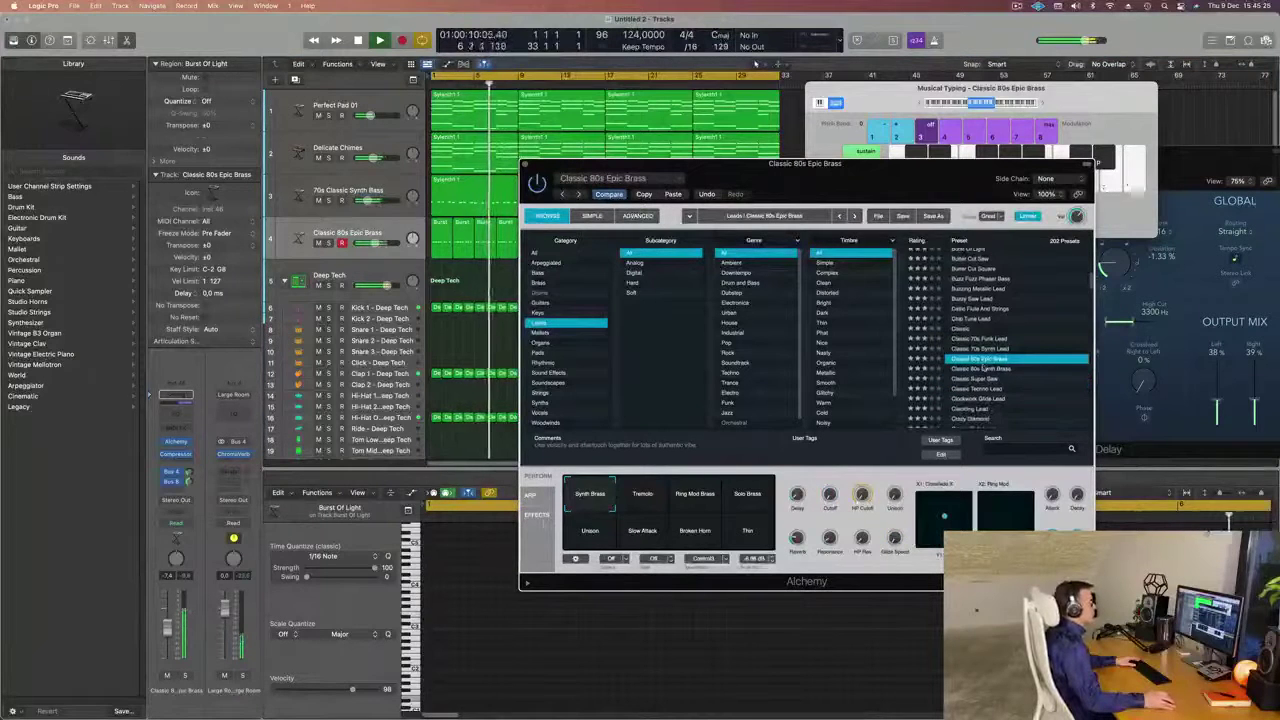
Load the Classic Super Saw preset and lower the track's volume to about -12 dB.
left_click(1027, 380)
scroll(1005, 370, "down", 1)
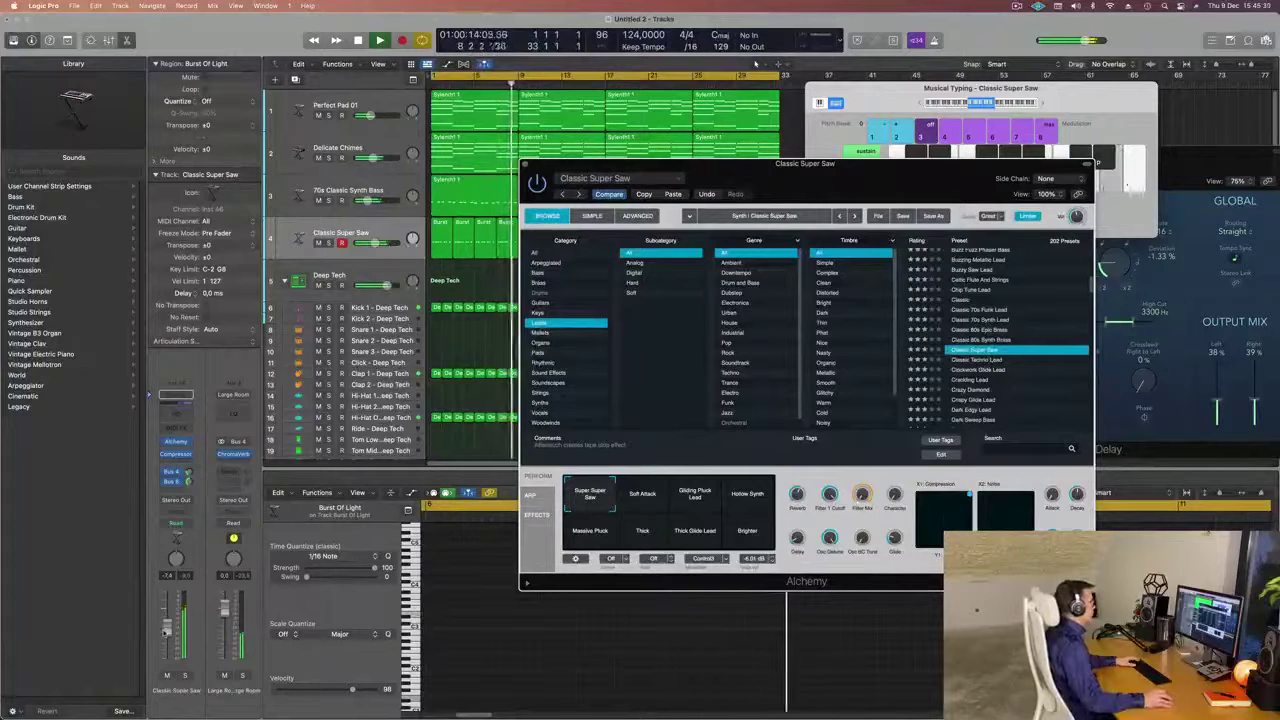
left_click(525, 164)
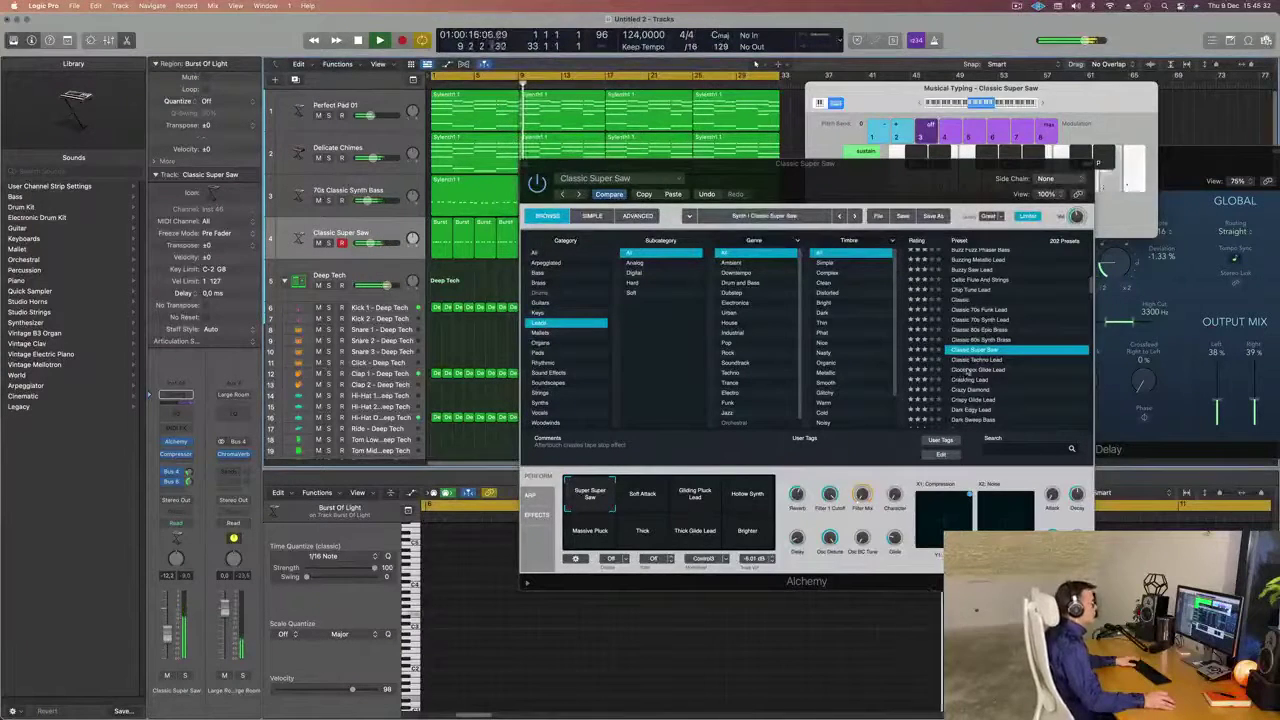
Audition the Clockwork Glide Lead and Dark Edgy Lead presets on the lead track.
left_click(968, 371)
left_click_drag(848, 165, 775, 97)
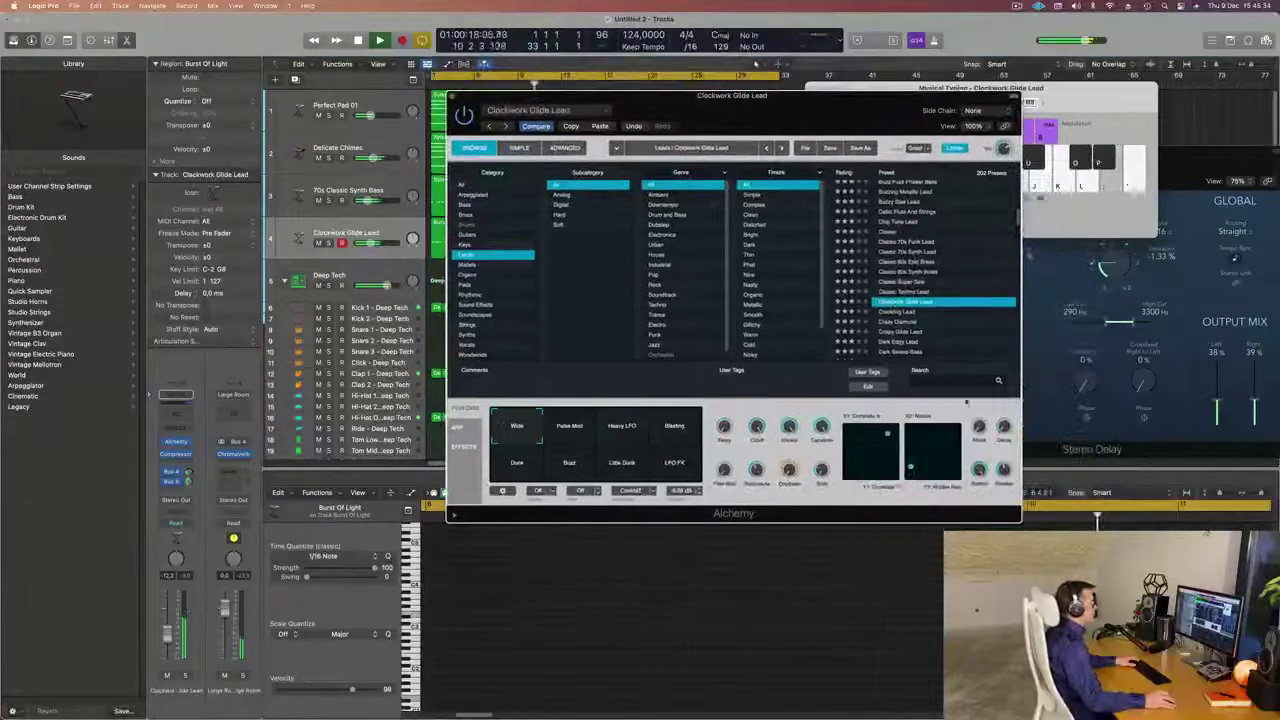
left_click(903, 342)
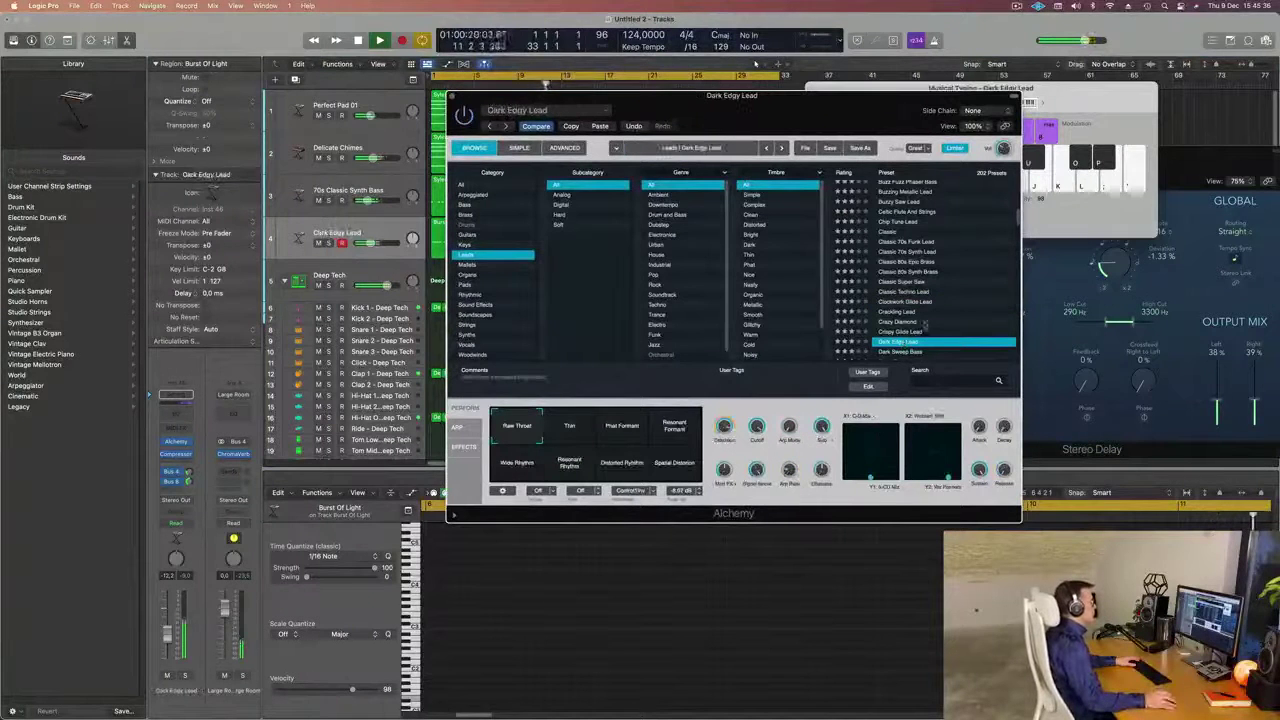
Audition the Digiwave Lead and Dirty House Organ presets, and load Dream Sines Pad on the lead track.
left_click(903, 342)
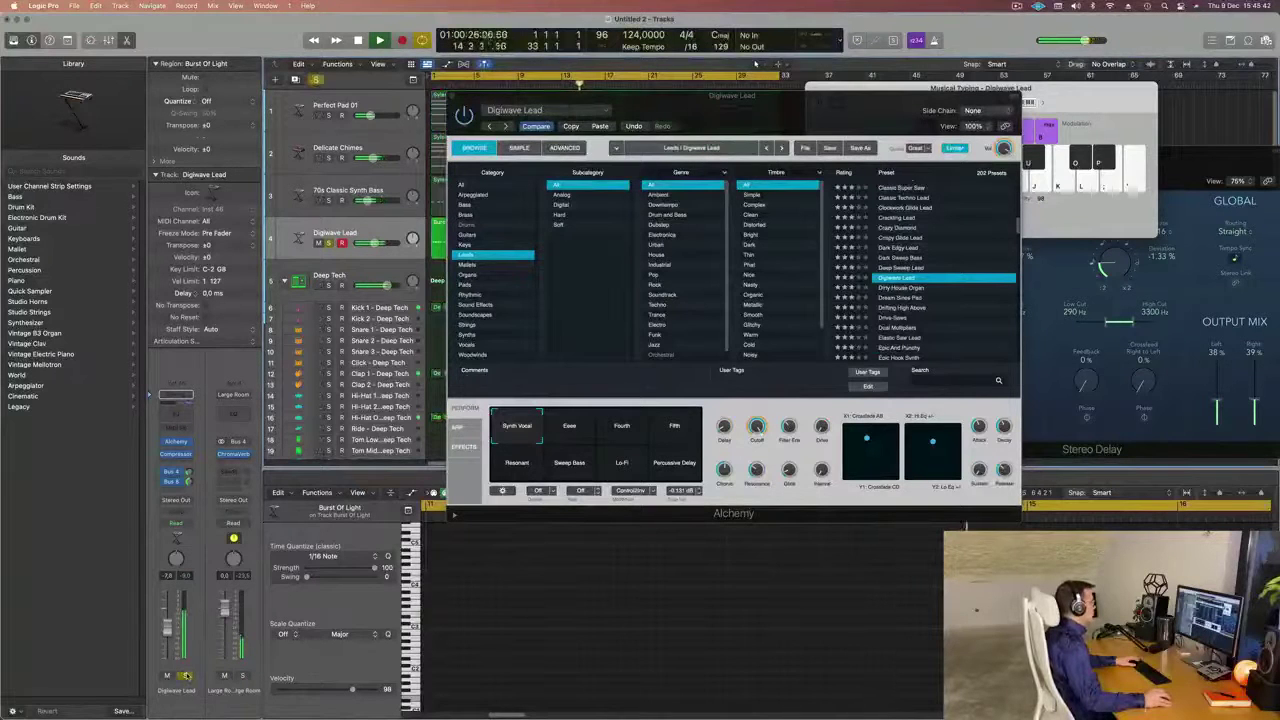
scroll(967, 296, "down", 1)
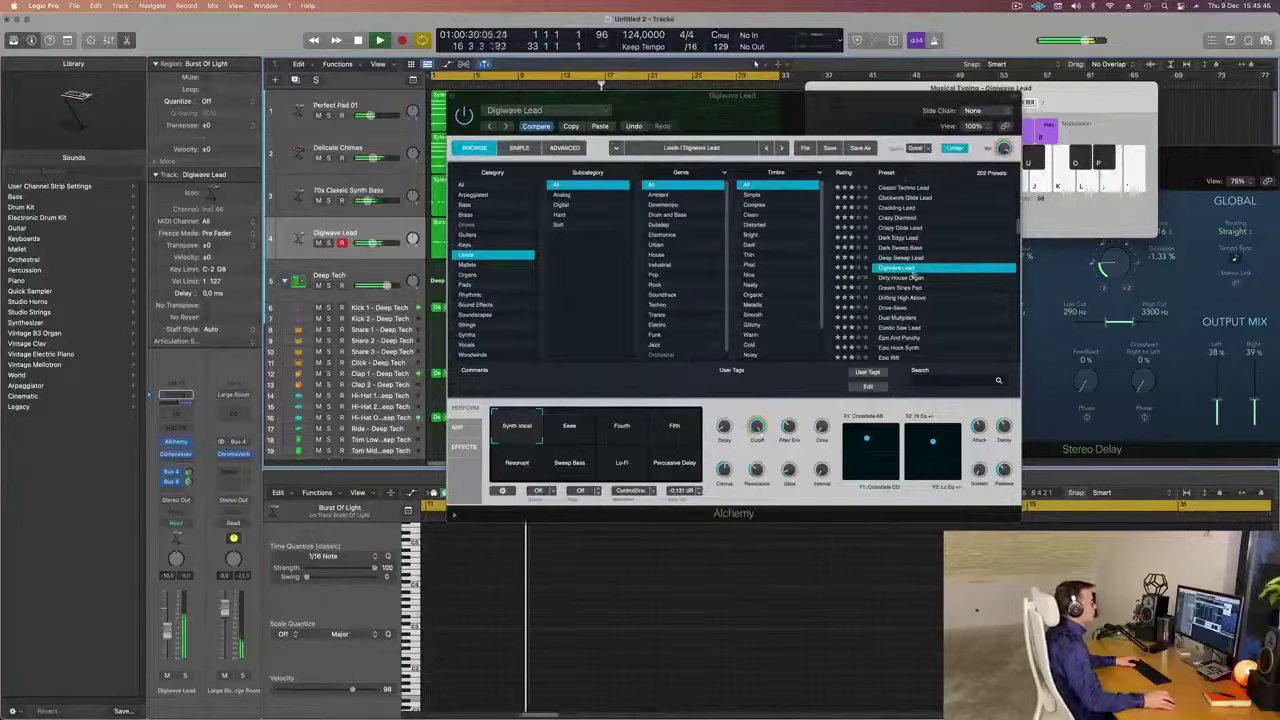
left_click(908, 278)
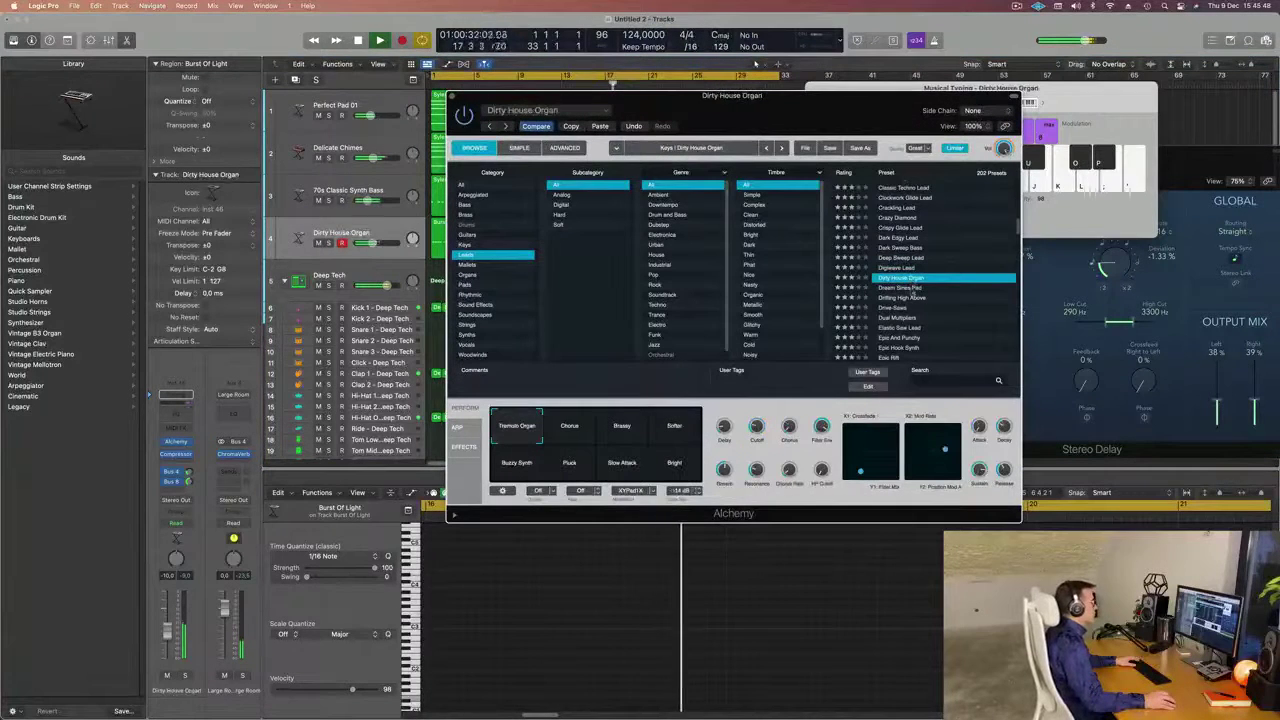
left_click(925, 288)
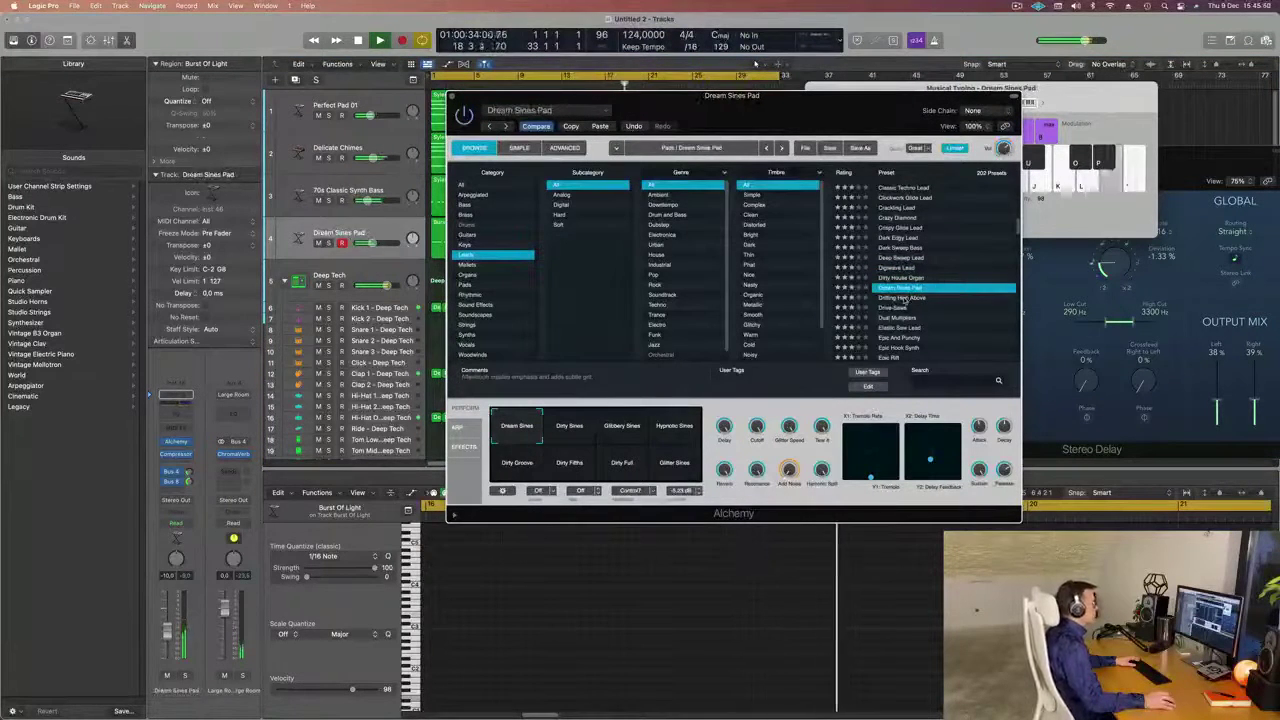
Audition the Drifting High Above and Dual Multipliers lead presets on the lead track during playback.
left_click(908, 298)
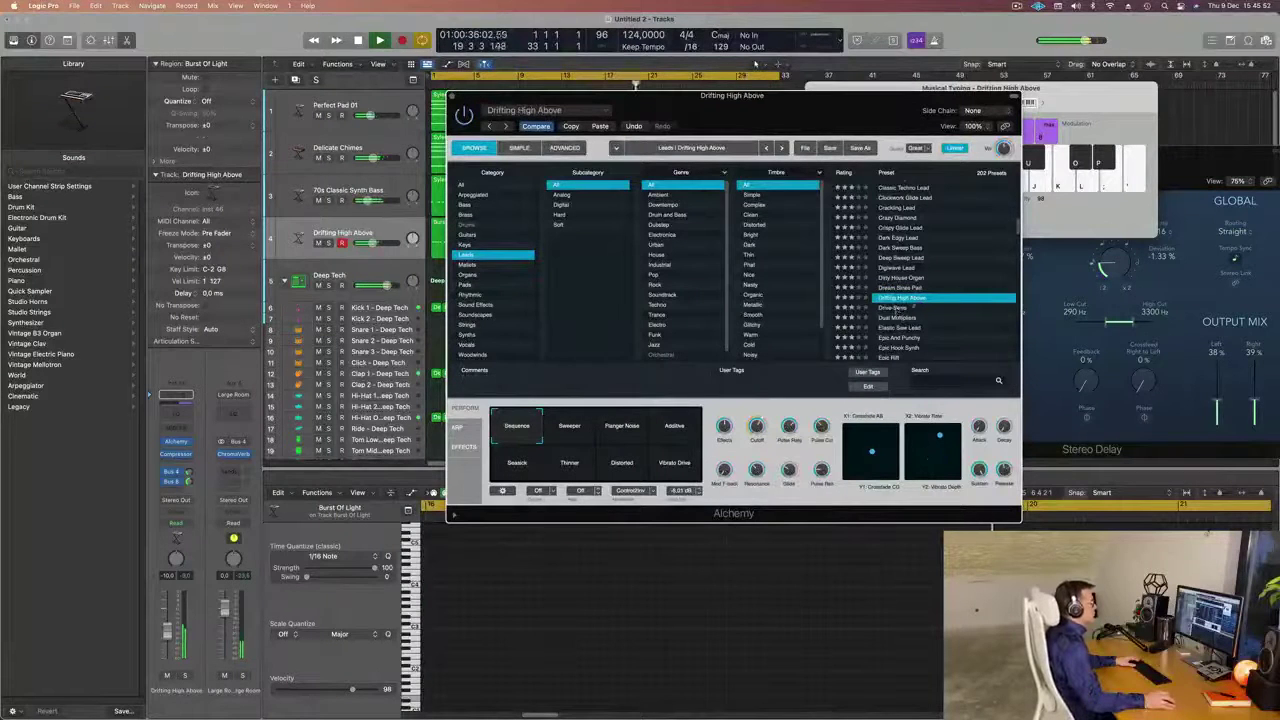
left_click(898, 308)
scroll(930, 295, "down", 1)
left_click(903, 298)
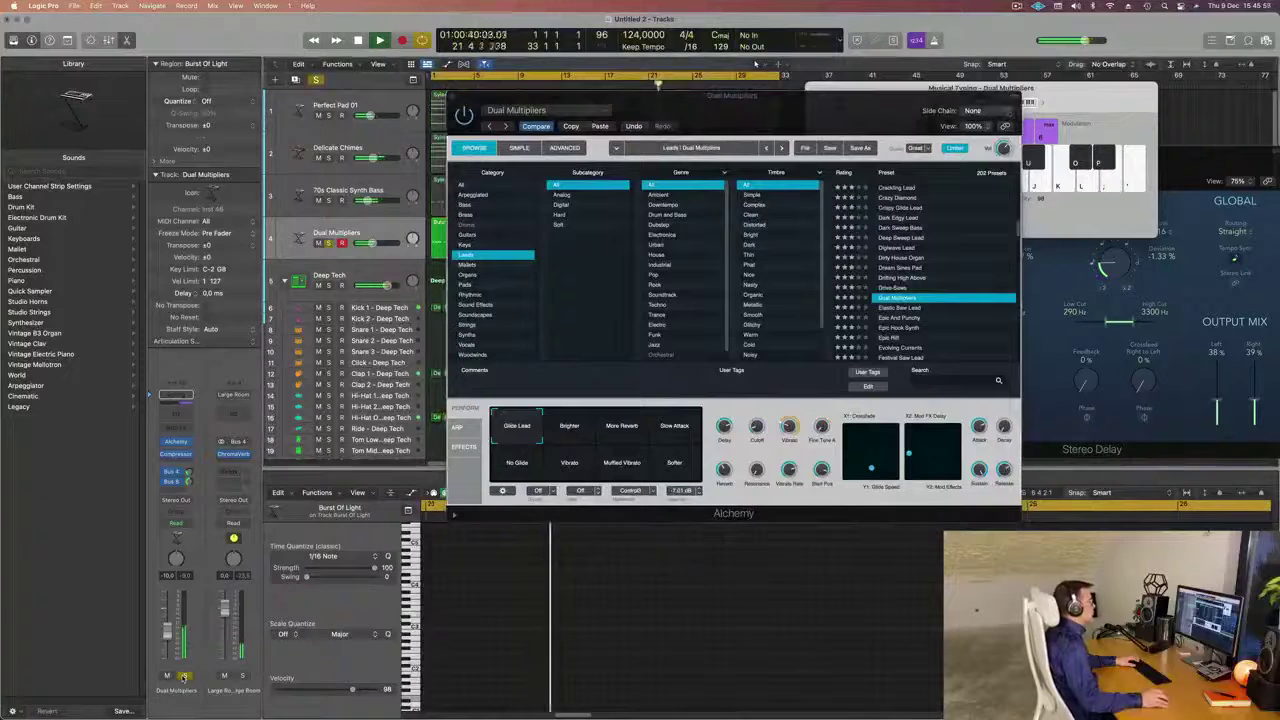
Audition the Elastic Saw Lead, Epic And Punchy and Epic Hook Synth presets on the lead track.
left_click(886, 308)
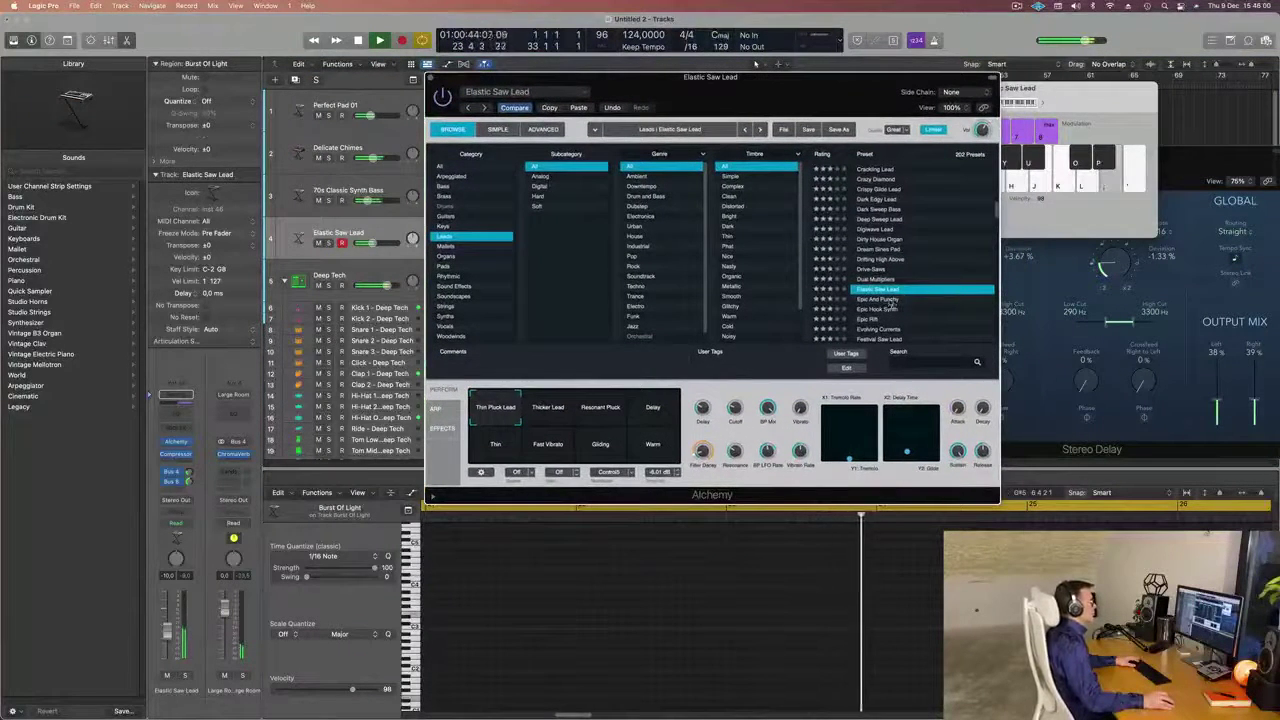
left_click(906, 298)
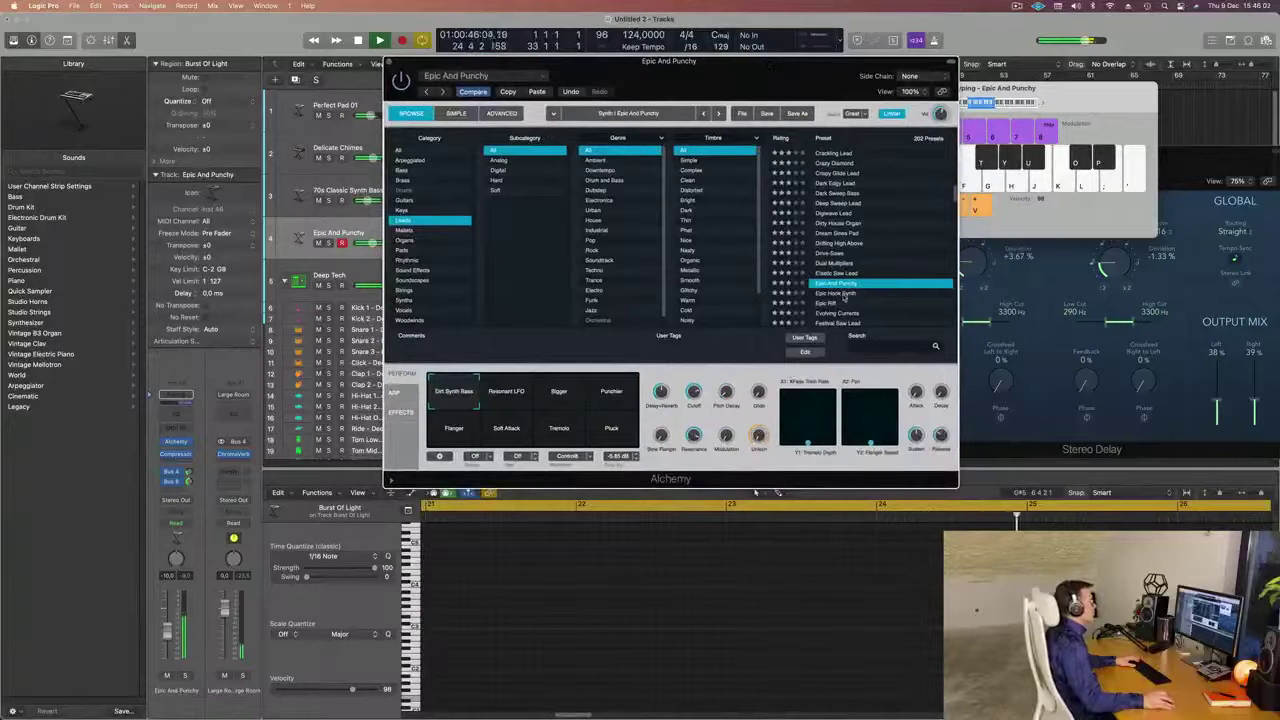
left_click(844, 294)
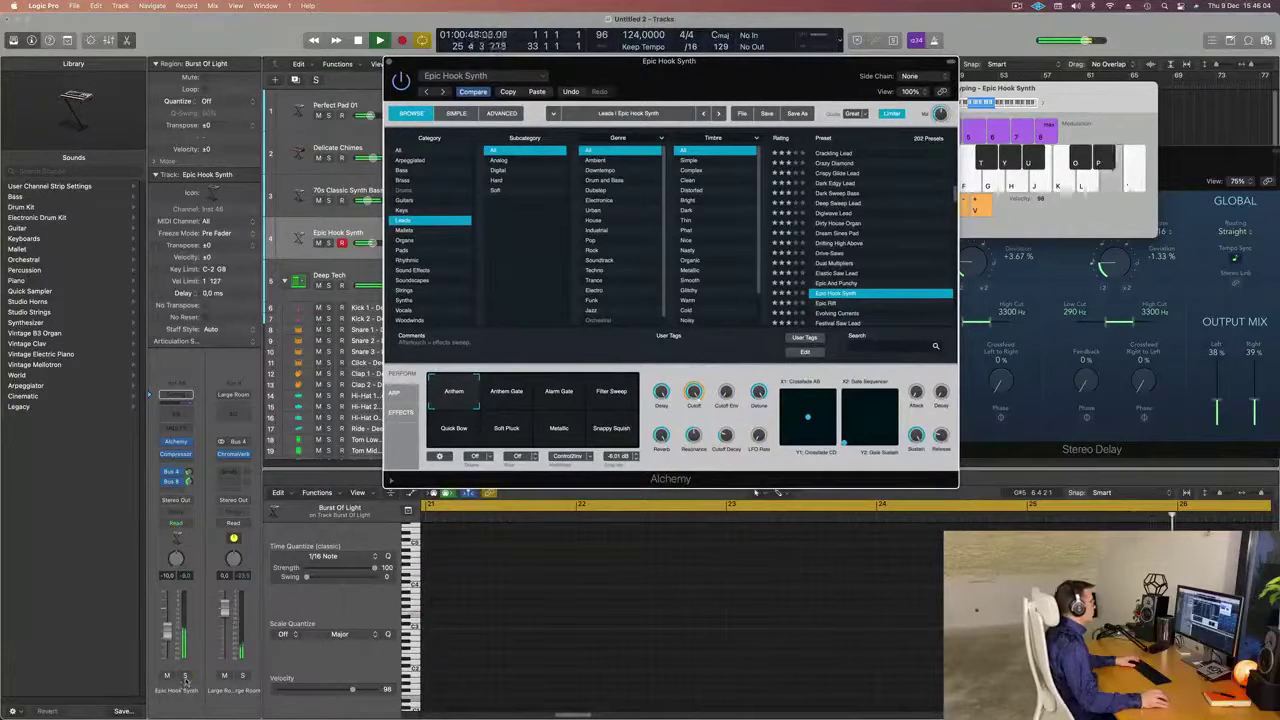
scroll(884, 260, "down", 1)
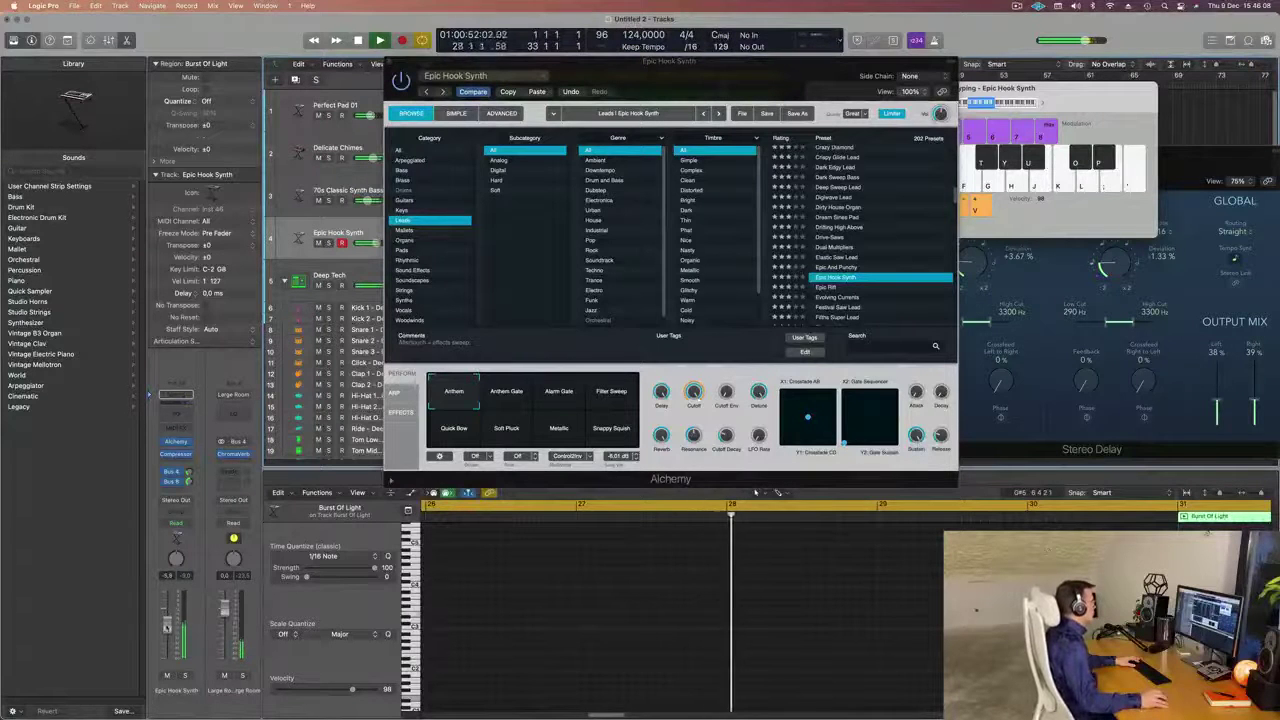
scroll(874, 287, "down", 2)
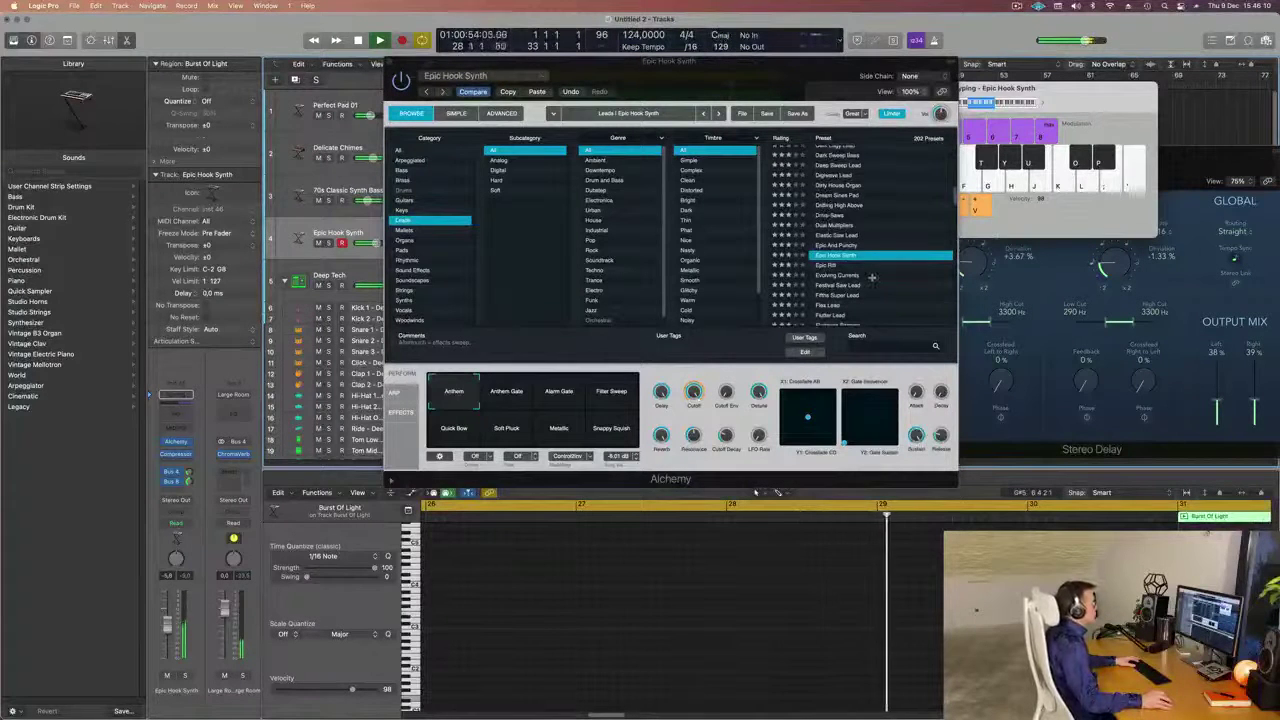
Load the Evolving Currents preset, compare its performance snapshots during playback, and select the Bright snapshot.
left_click(850, 277)
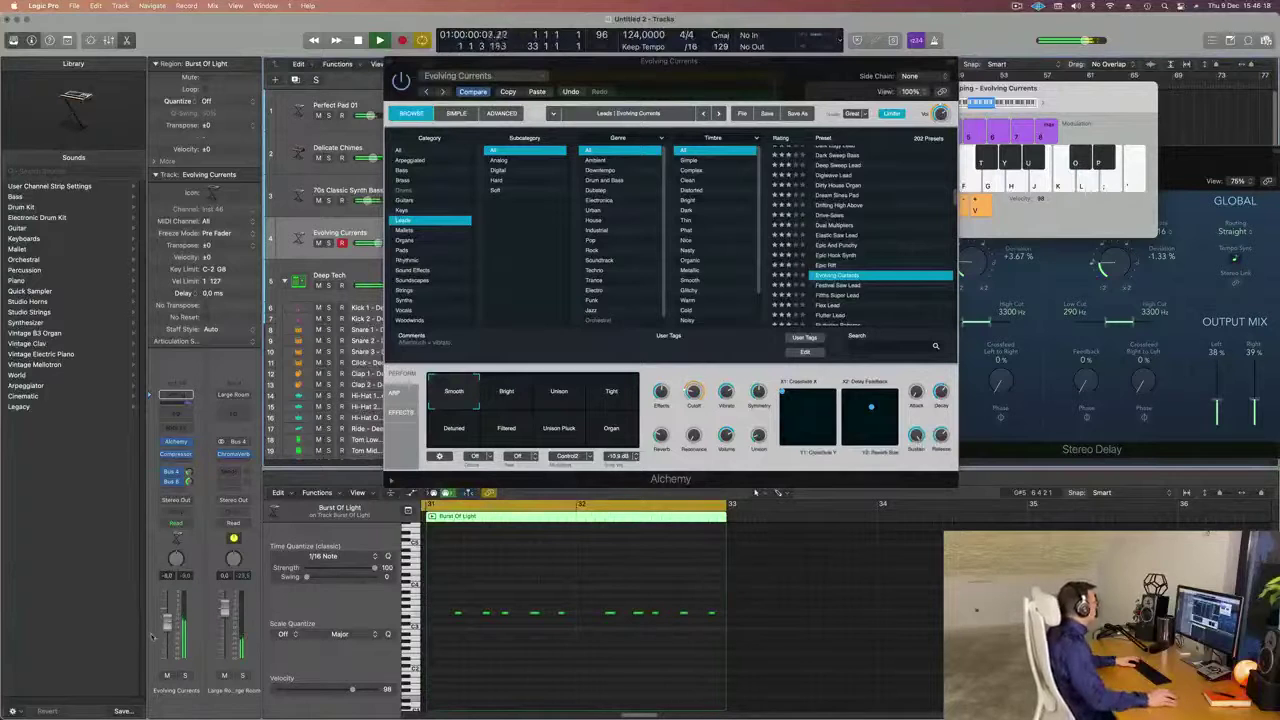
left_click(509, 402)
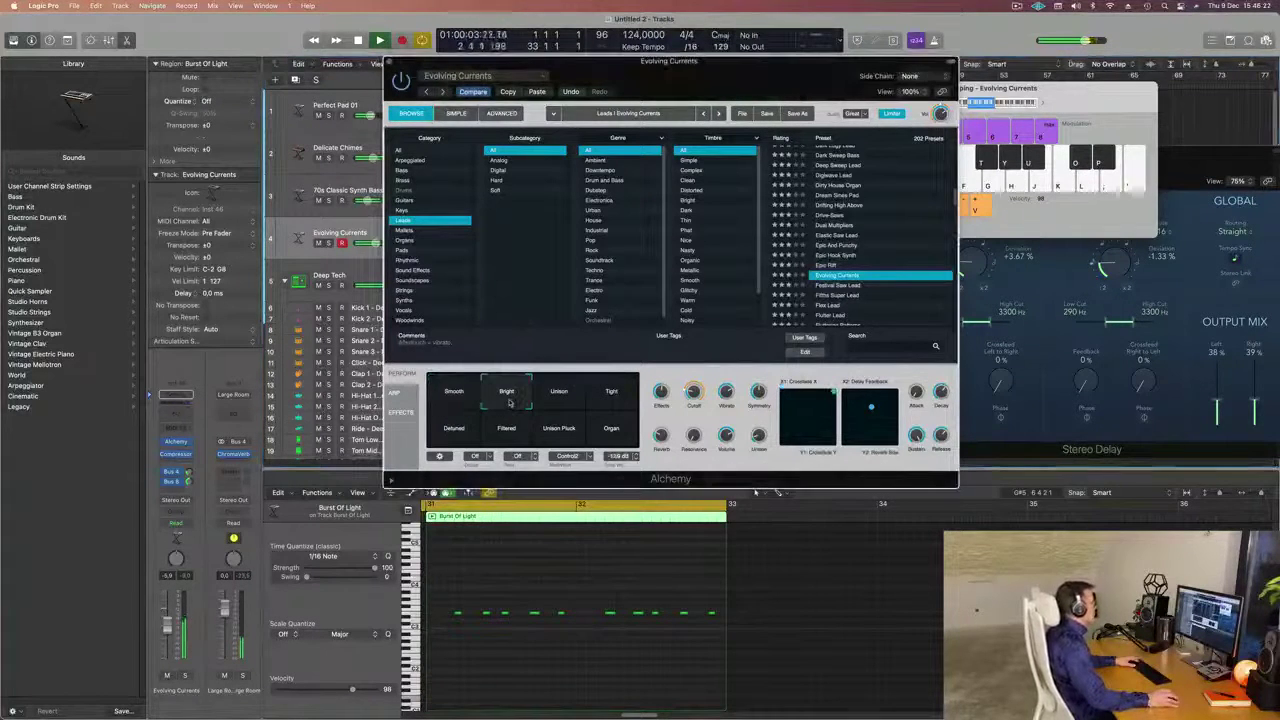
left_click(561, 403)
left_click(622, 400)
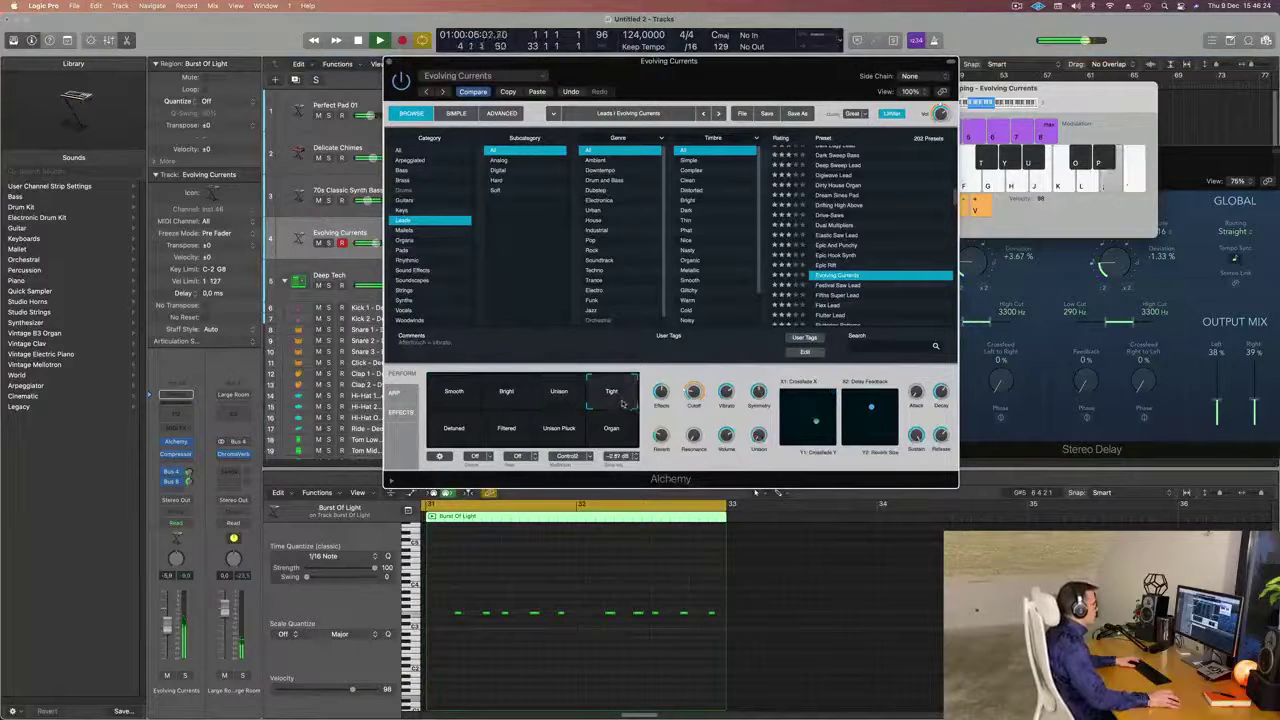
left_click(458, 440)
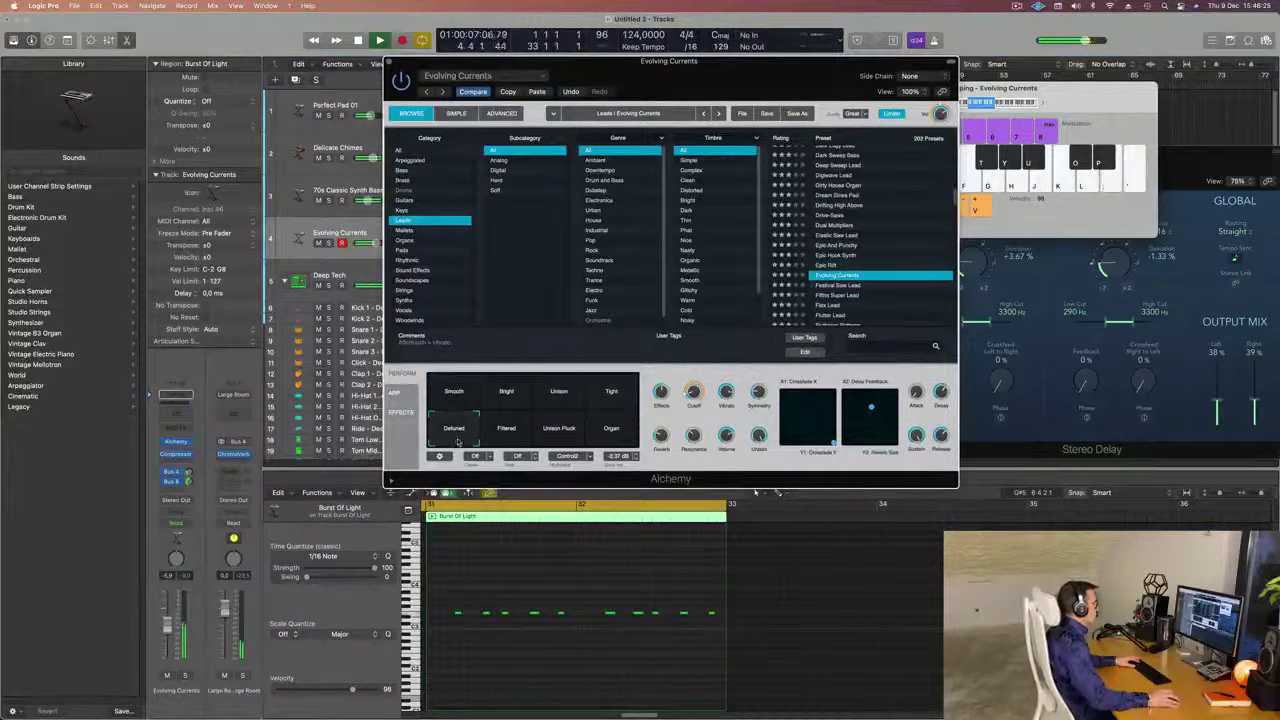
left_click(509, 436)
left_click(553, 434)
left_click(609, 433)
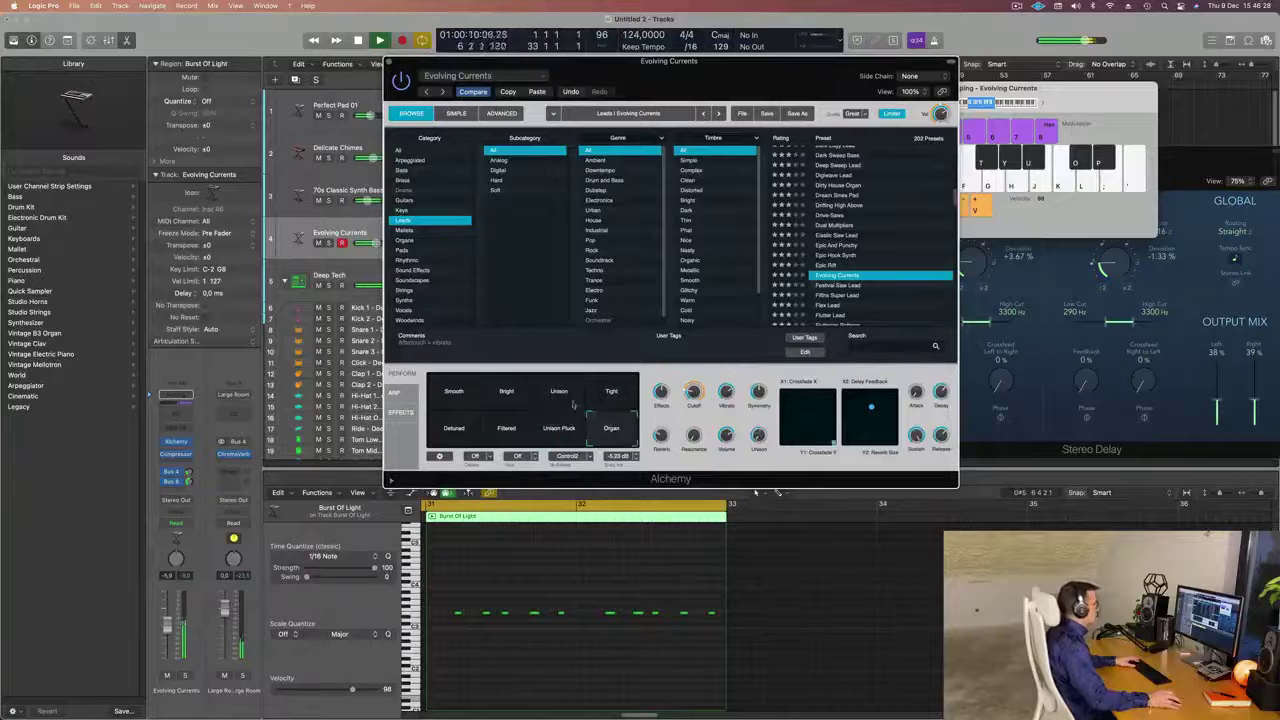
left_click(508, 397)
left_click(453, 395)
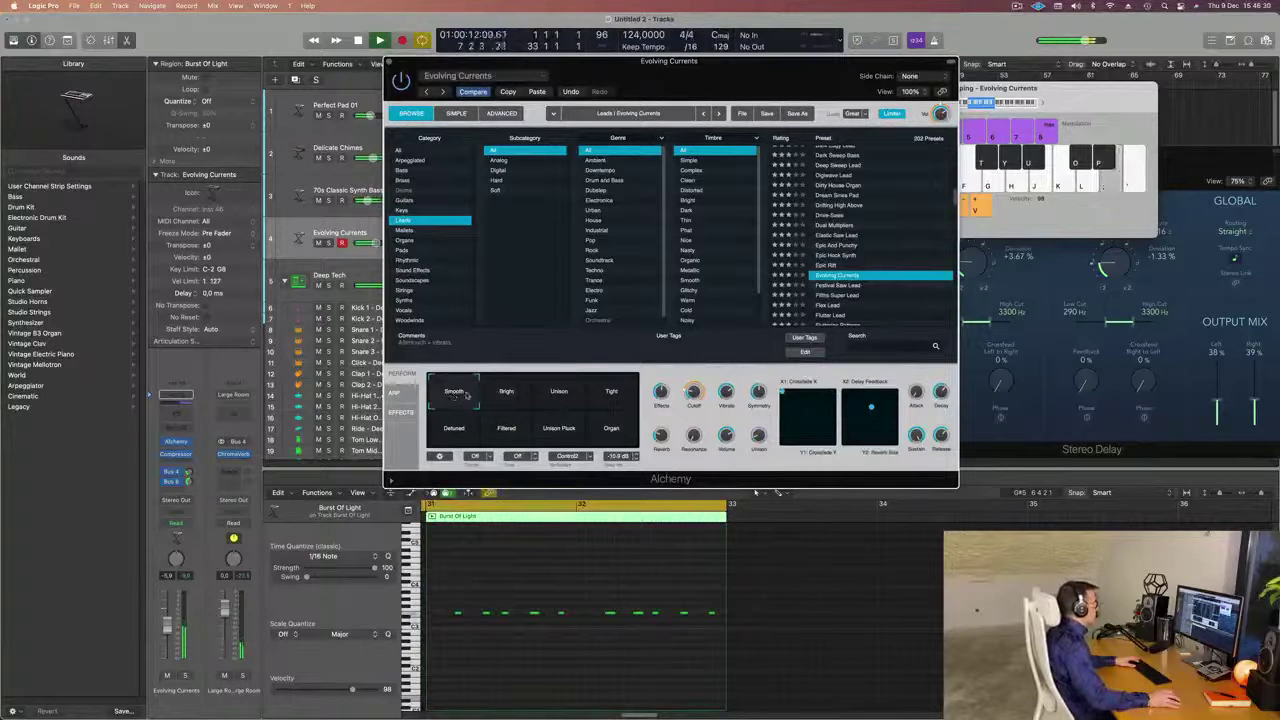
left_click(508, 396)
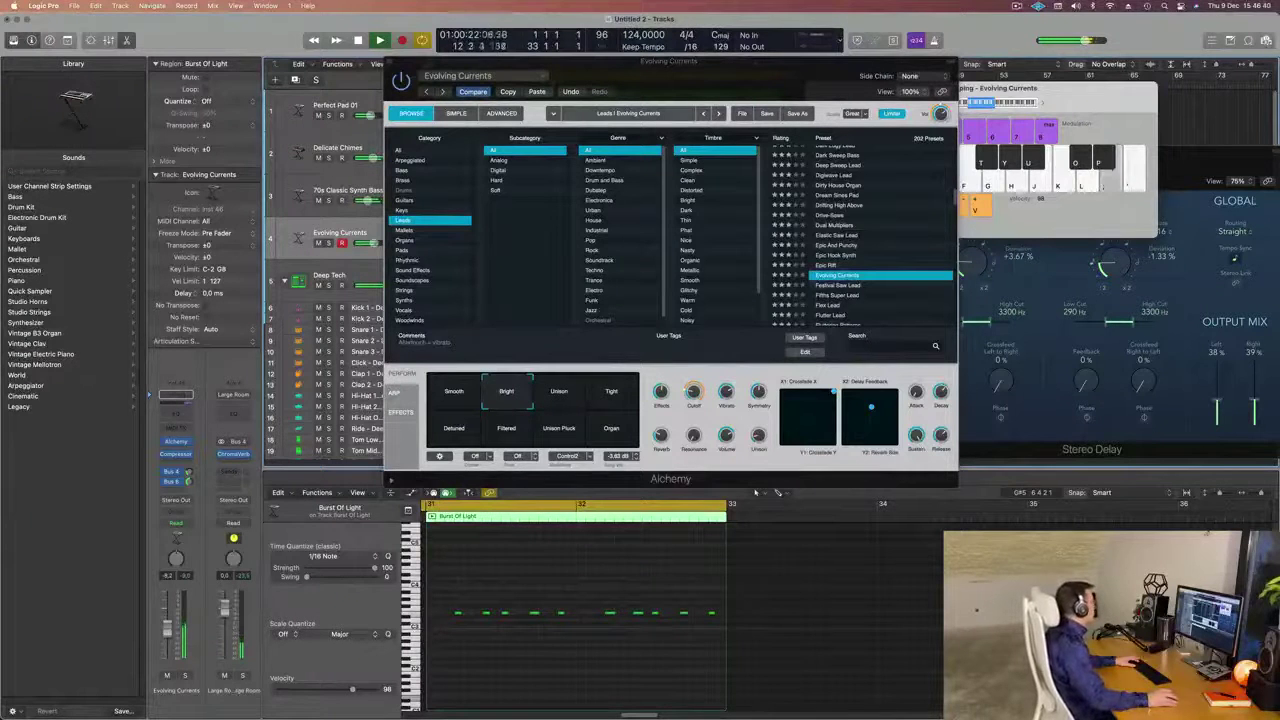
Add a Channel EQ to the lead track with a 12 dB/Oct low cut at 348 Hz, and raise the track volume slightly.
left_click(176, 414)
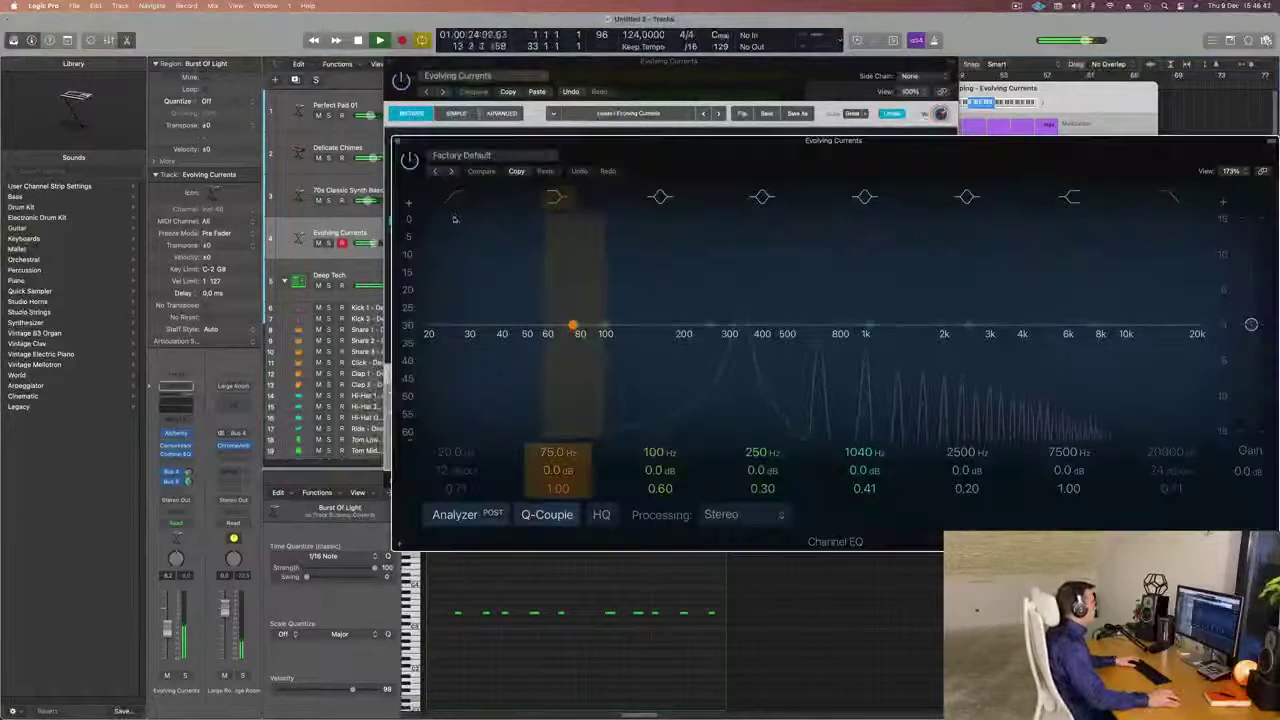
left_click_drag(475, 340, 722, 283)
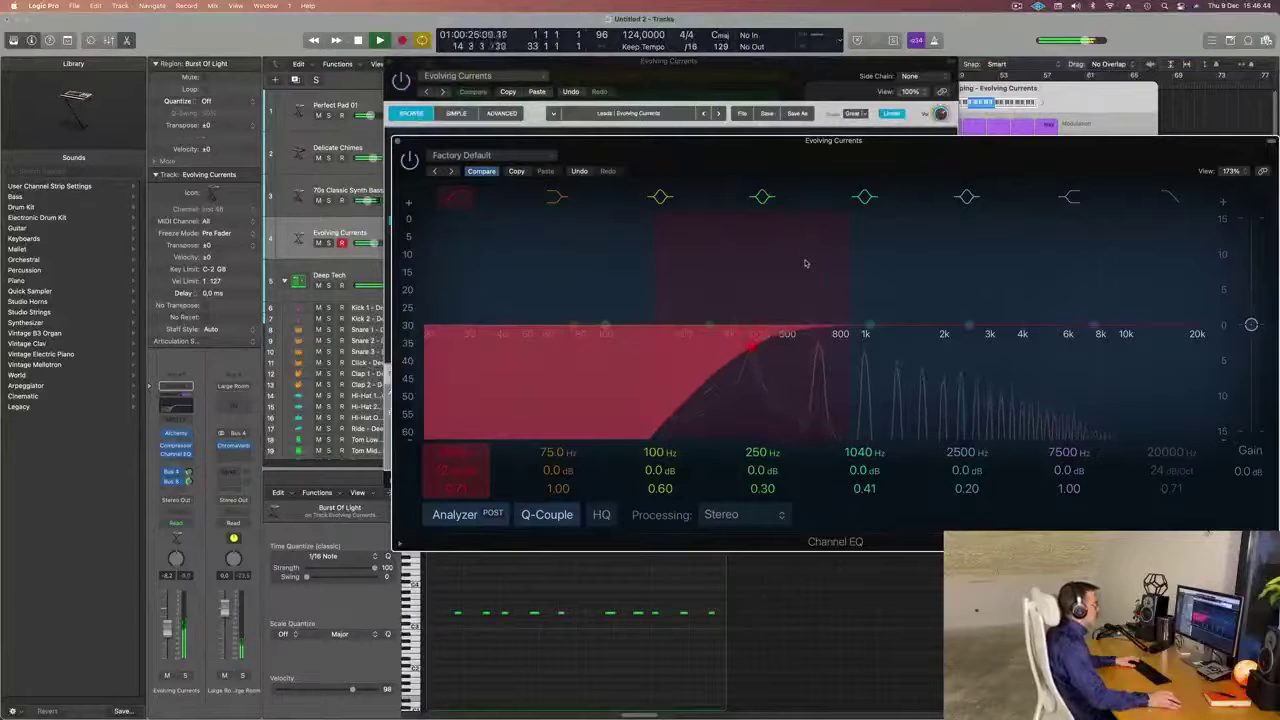
left_click_drag(766, 333, 760, 333)
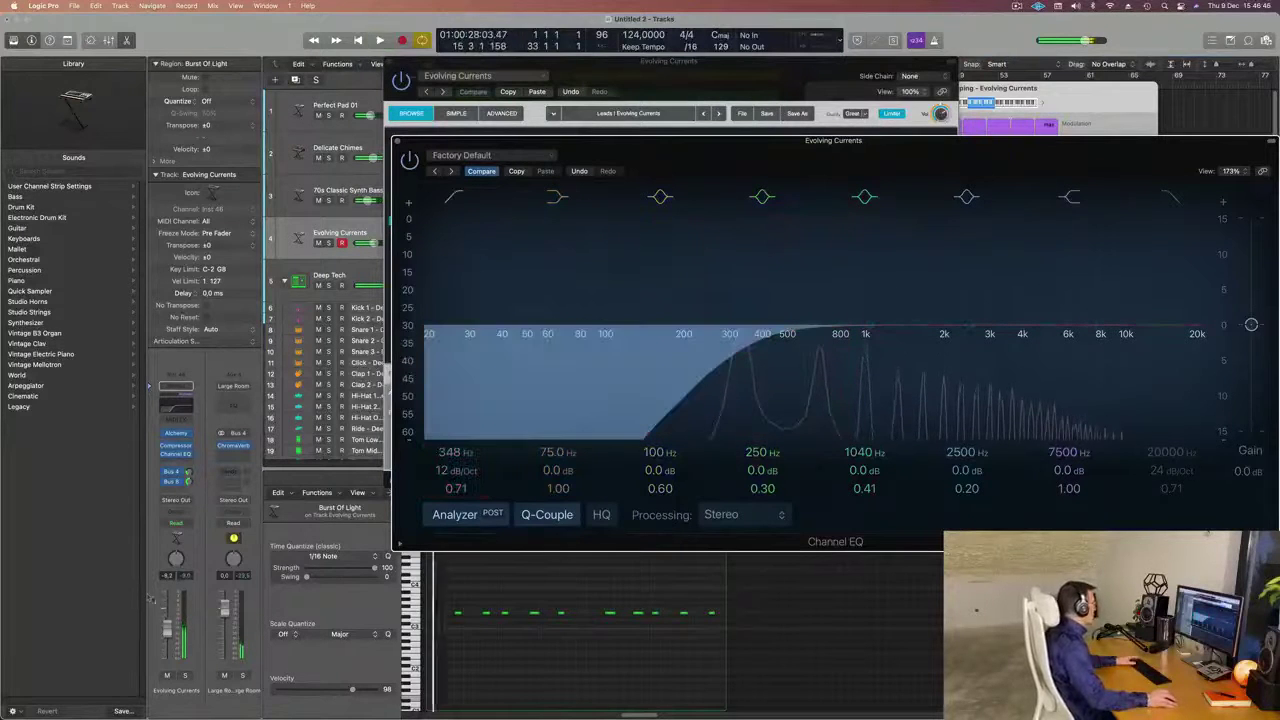
left_click_drag(167, 631, 167, 628)
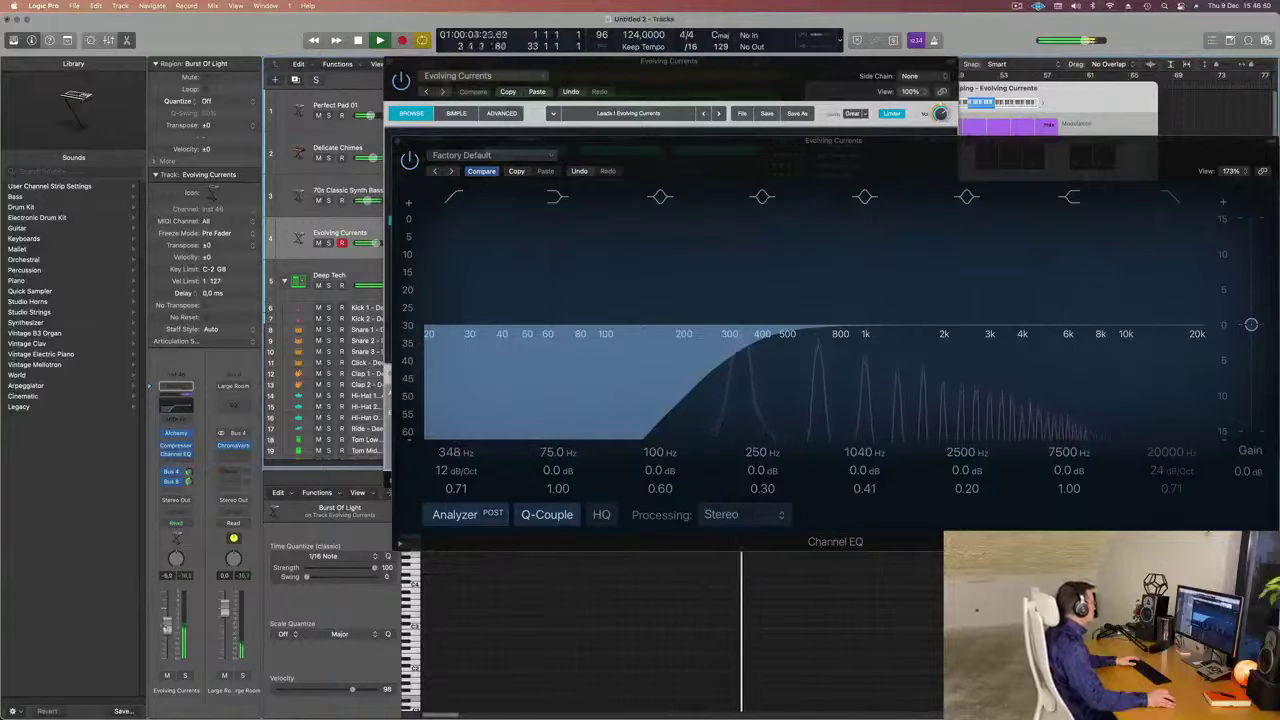
Close the Channel EQ and Alchemy plug-in windows to uncover the arrangement.
left_click_drag(866, 161, 688, 195)
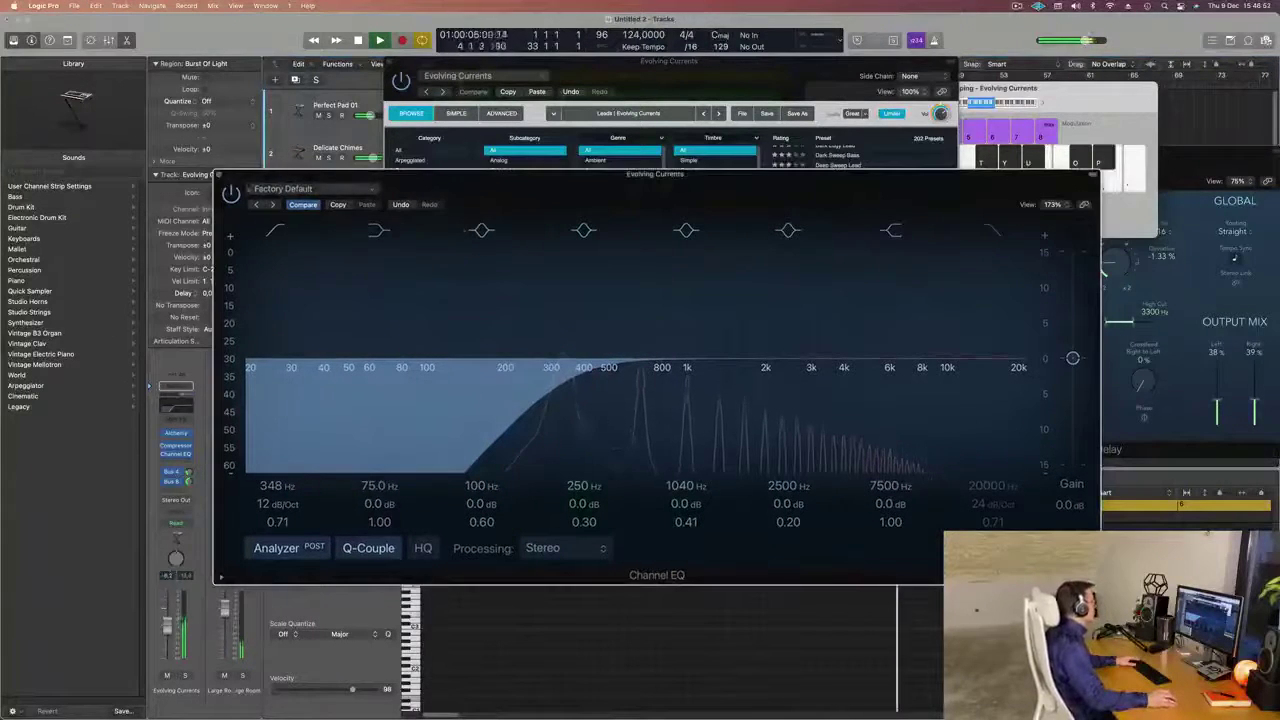
left_click(220, 175)
left_click_drag(685, 79, 815, 208)
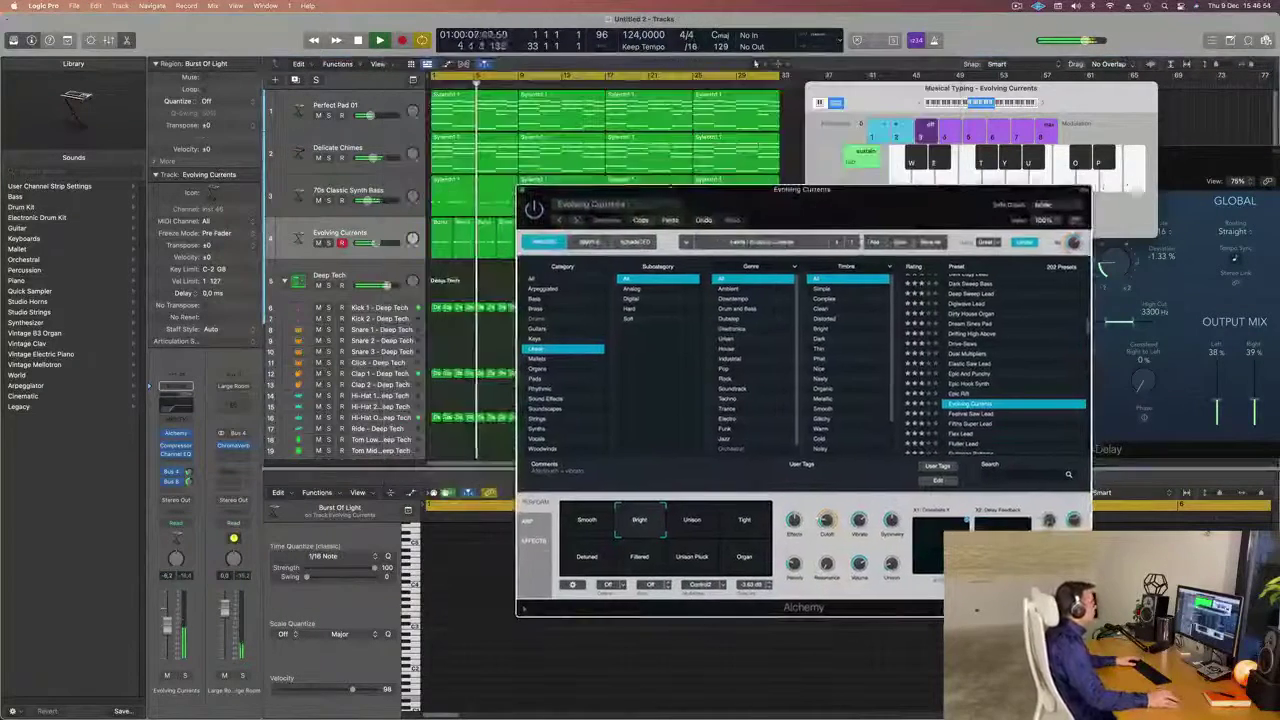
left_click(521, 190)
Review the notes of the first lead regions, the first Delicate Chimes region and all lead regions together in the Piano Roll.
left_click(443, 233)
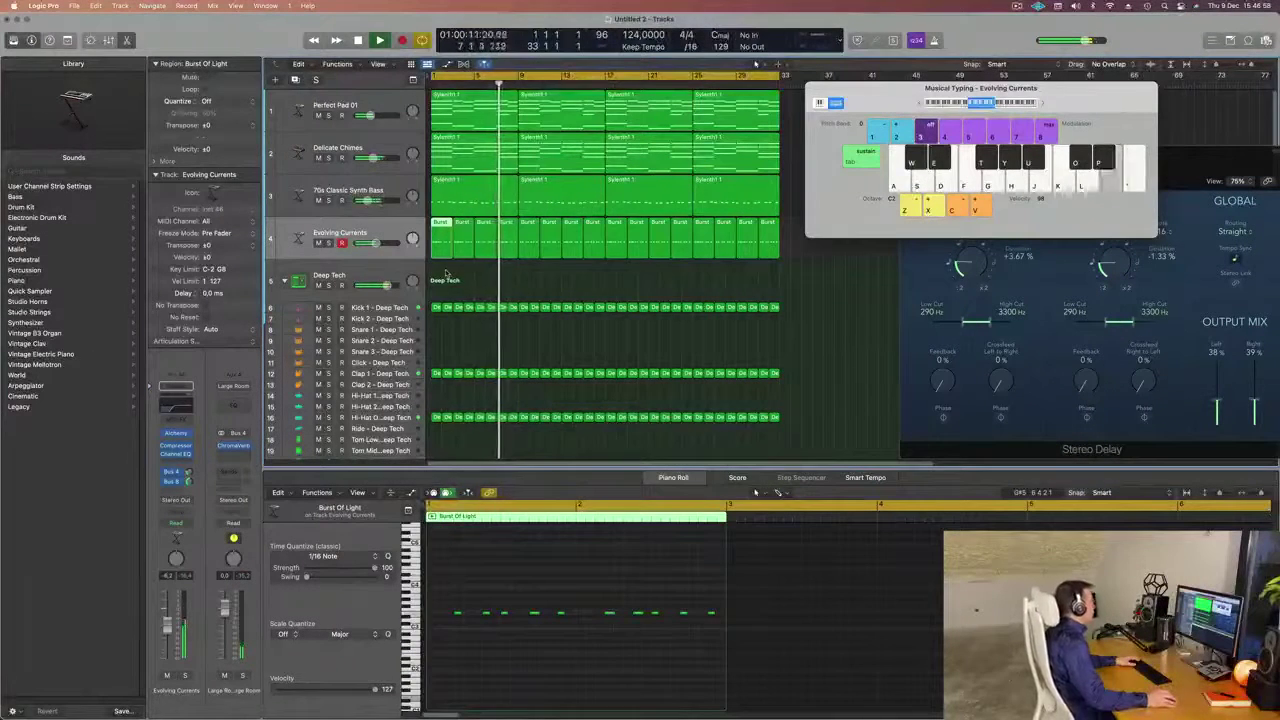
left_click(465, 235)
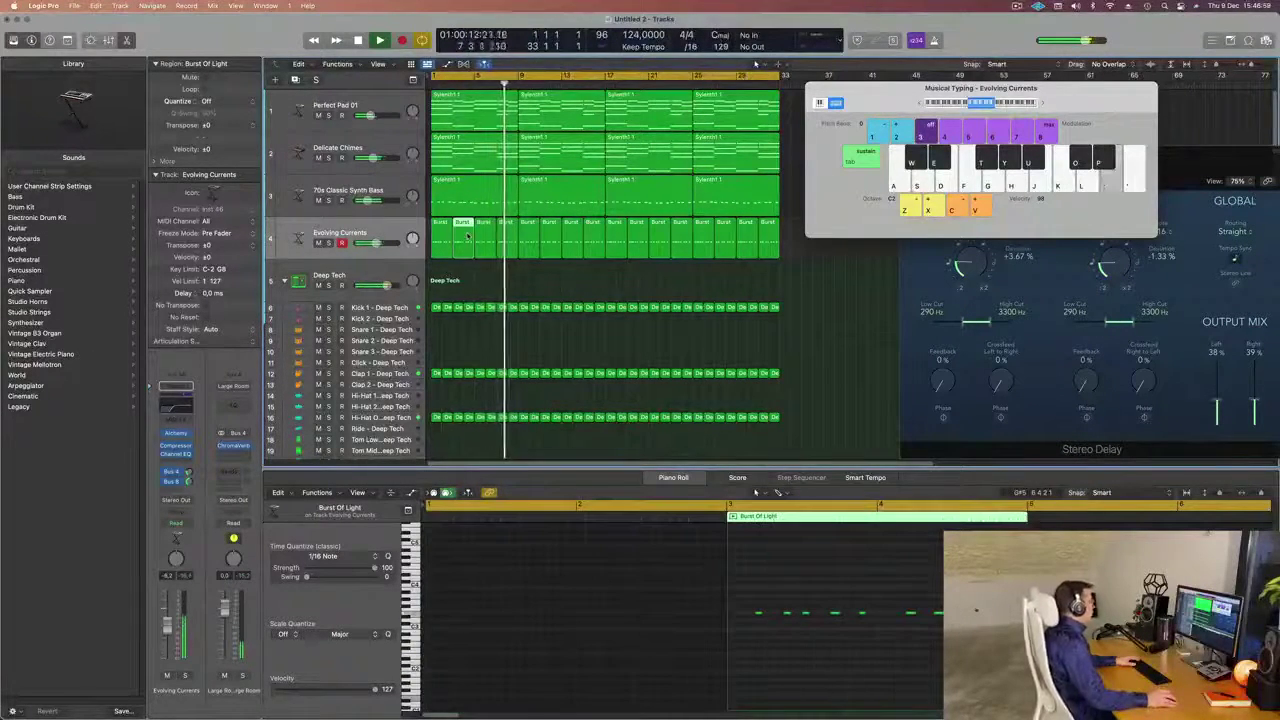
left_click(482, 157)
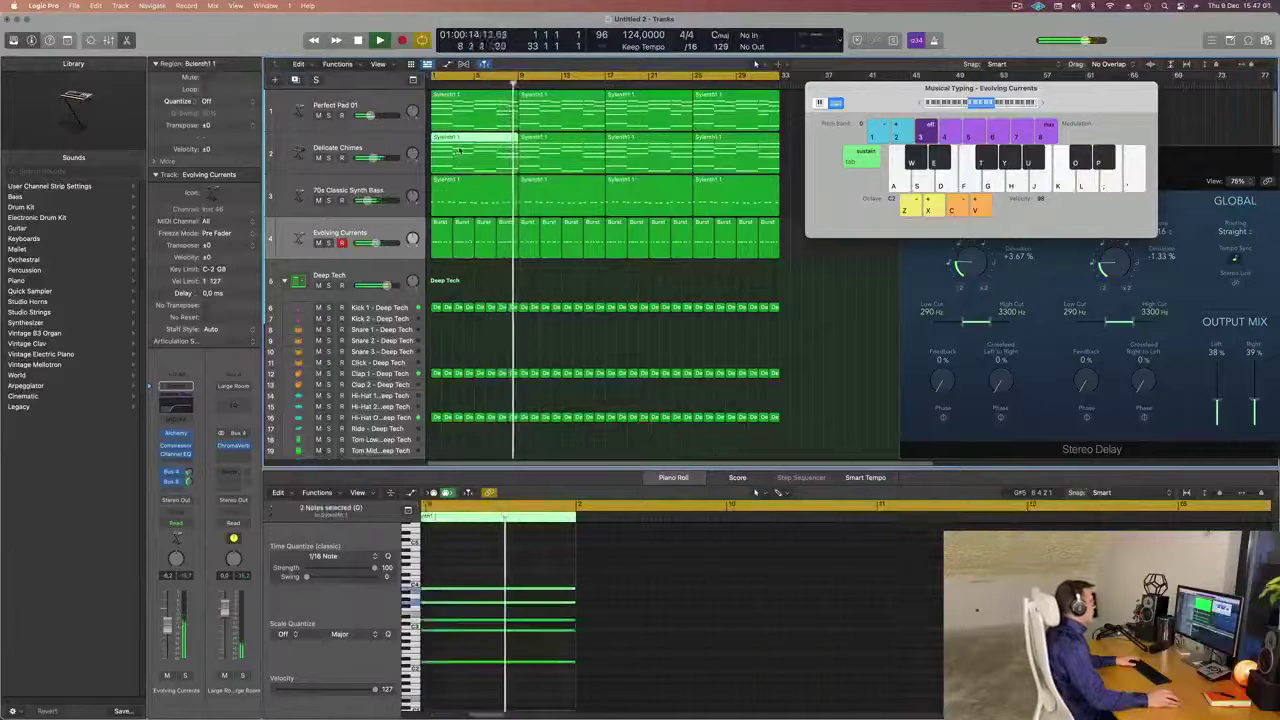
left_click(491, 278)
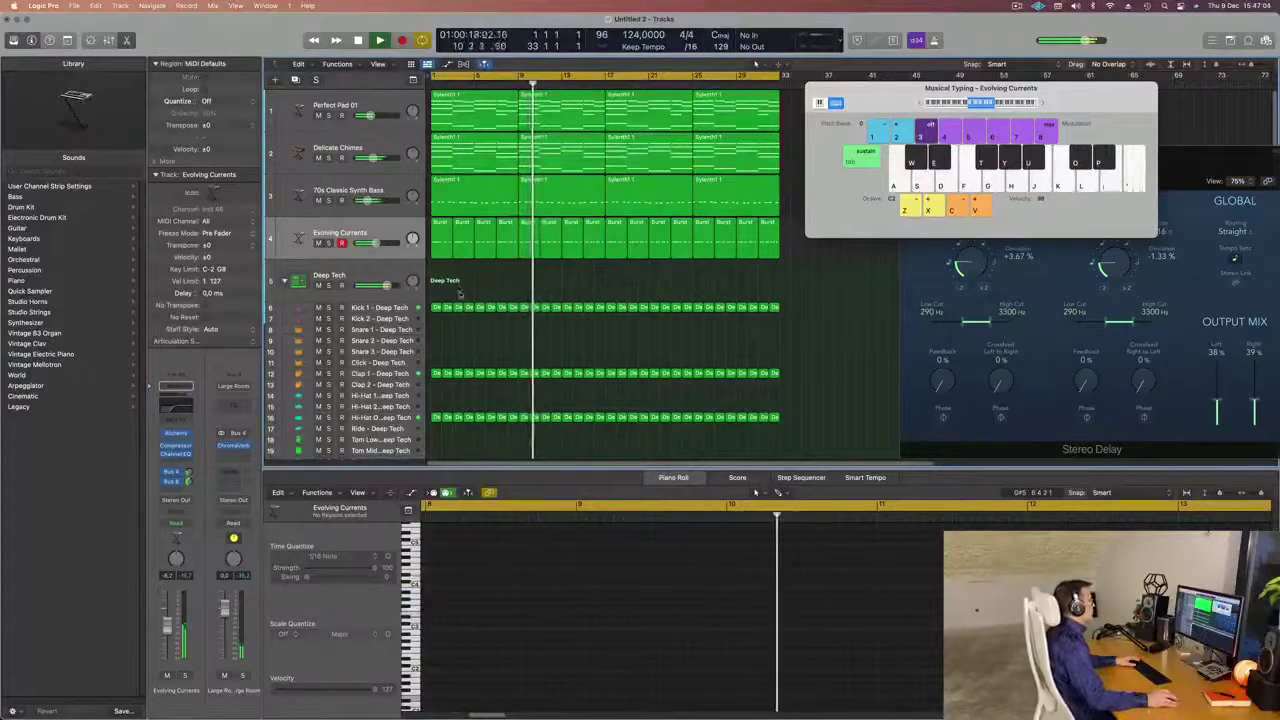
left_click(393, 243)
key("Return")
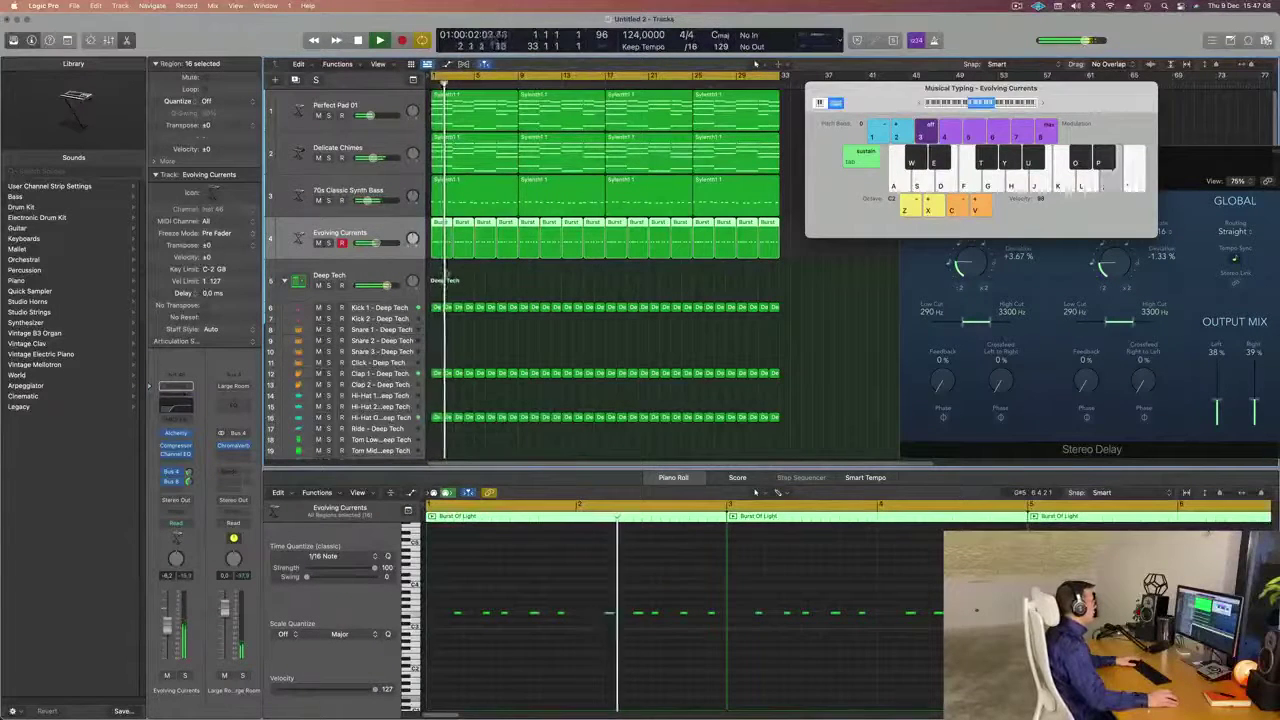
Display the first four lead regions with the first bass region in the Piano Roll, and transpose the lead notes in bars 3–4 down two semitones.
left_click_drag(441, 269, 506, 208)
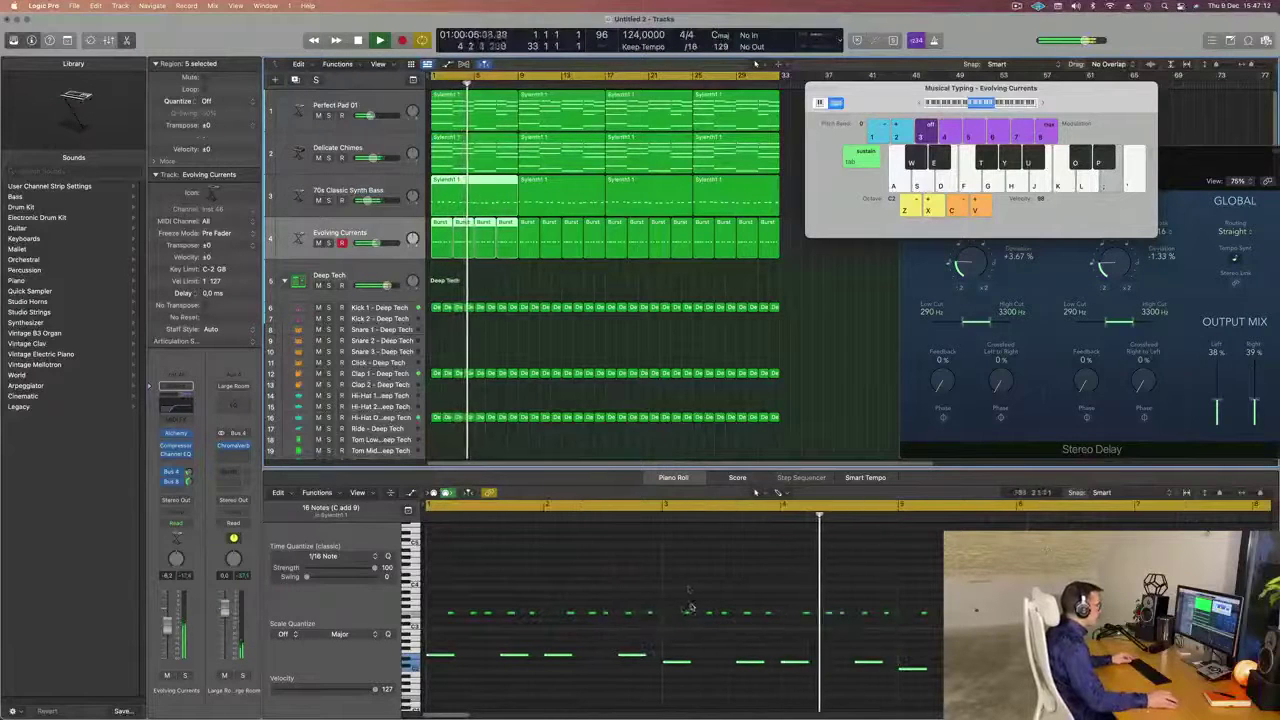
key("Return")
left_click_drag(673, 598, 884, 635)
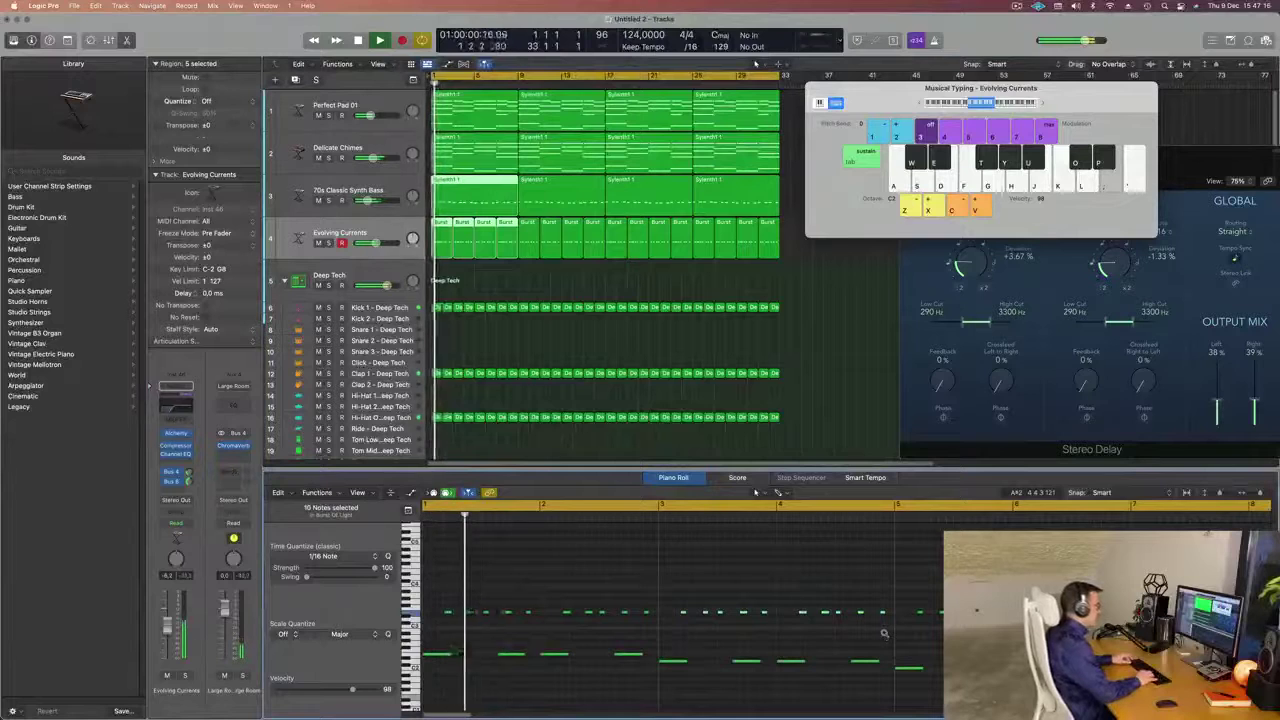
key("alt+Down")
key("alt+Down")
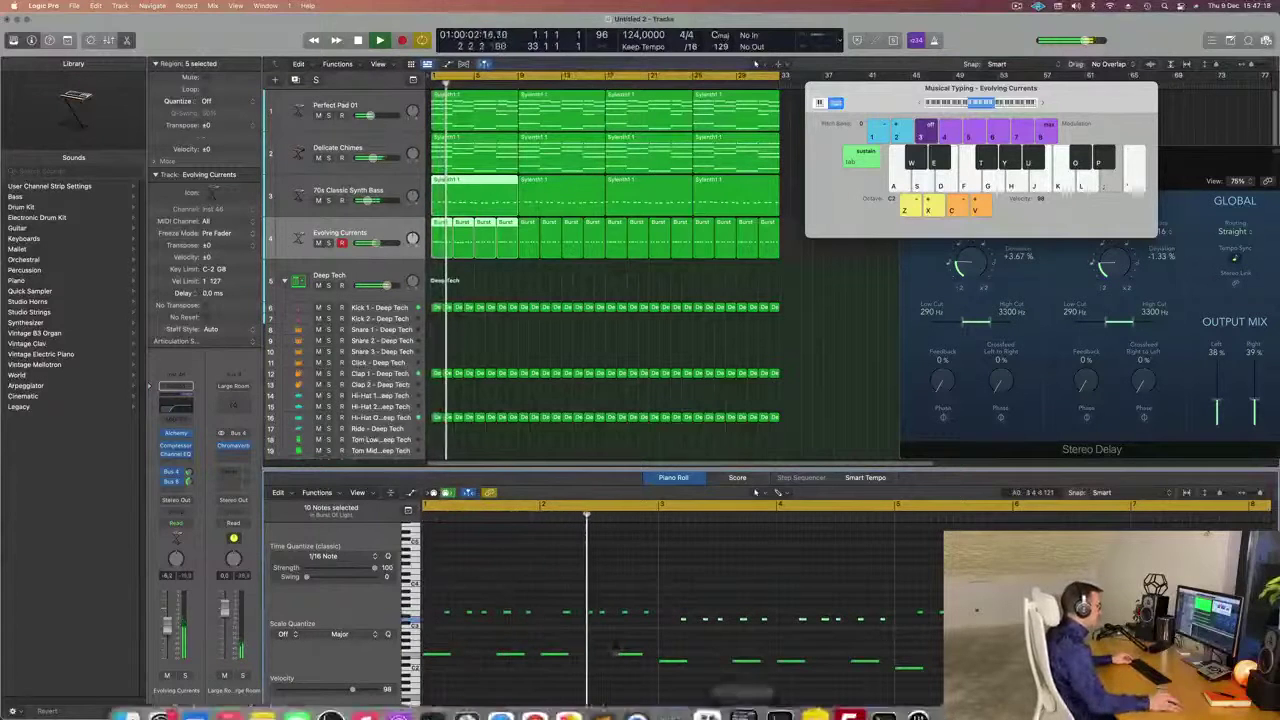
Transpose the lead notes in bars 5–6 down four semitones to follow the bass, and restart playback from the beginning.
key("super+Left")
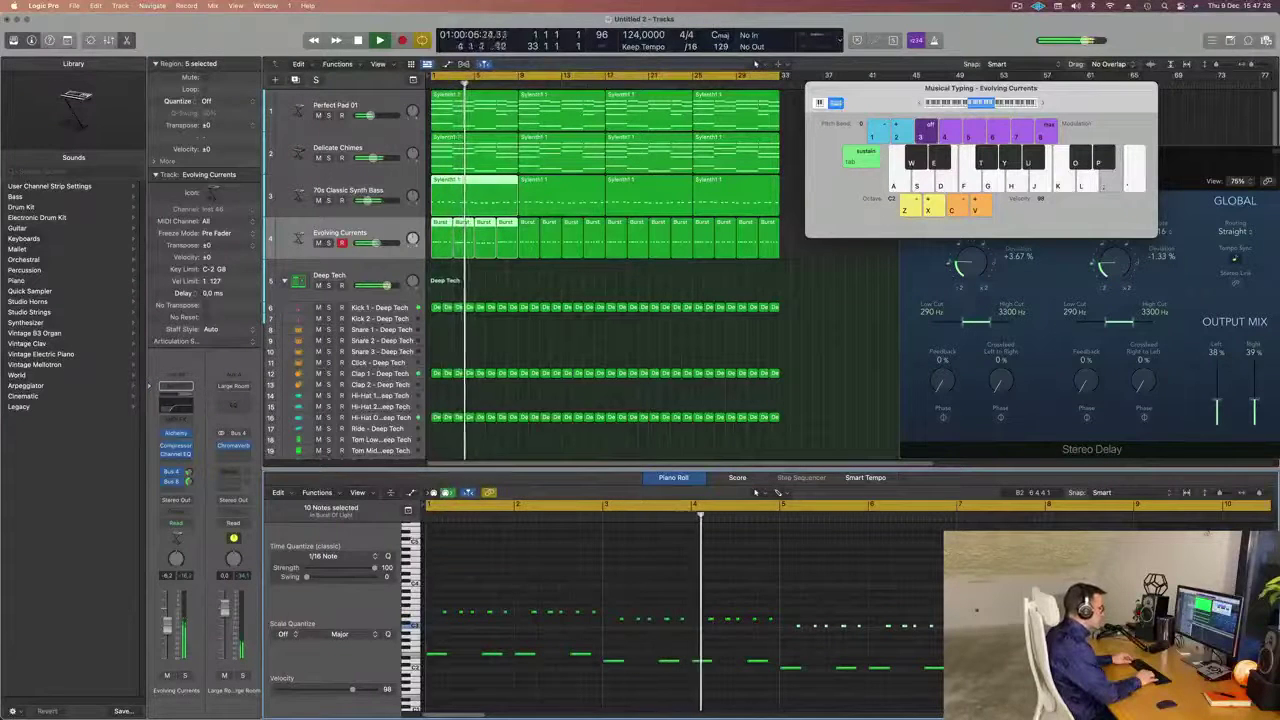
key("super+Left")
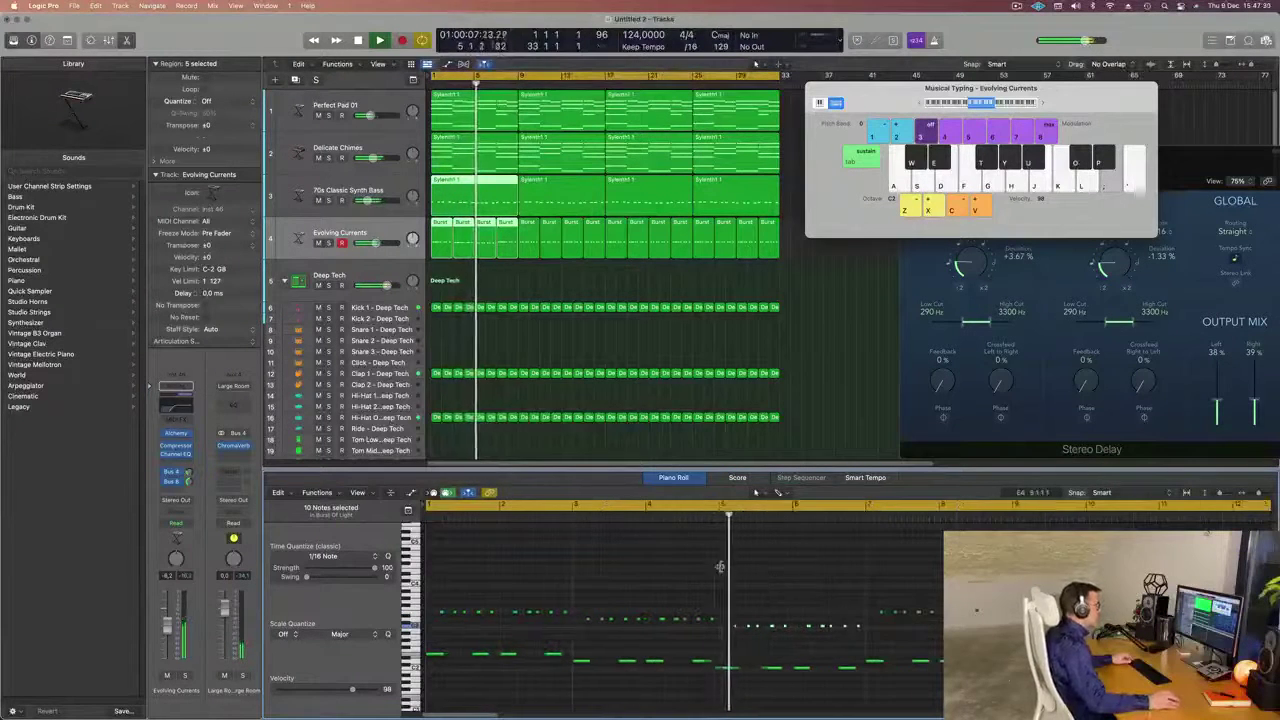
key("super+Left")
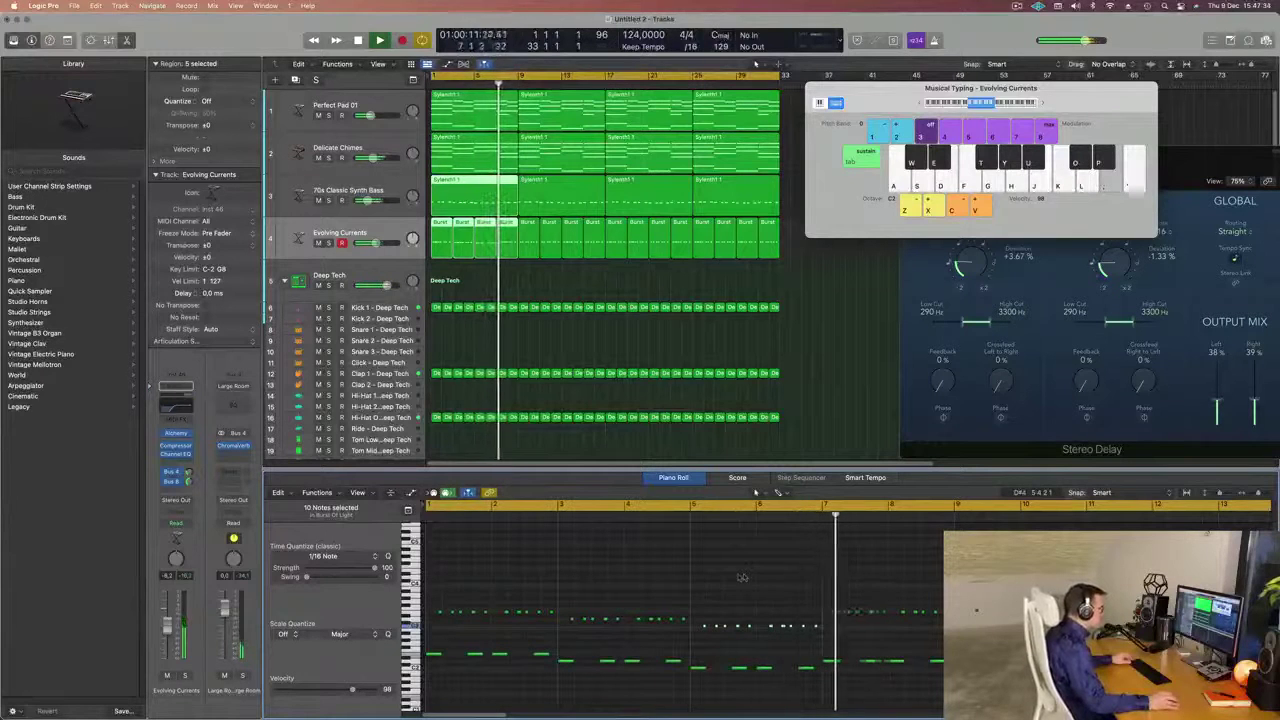
key("super+Left")
key("space")
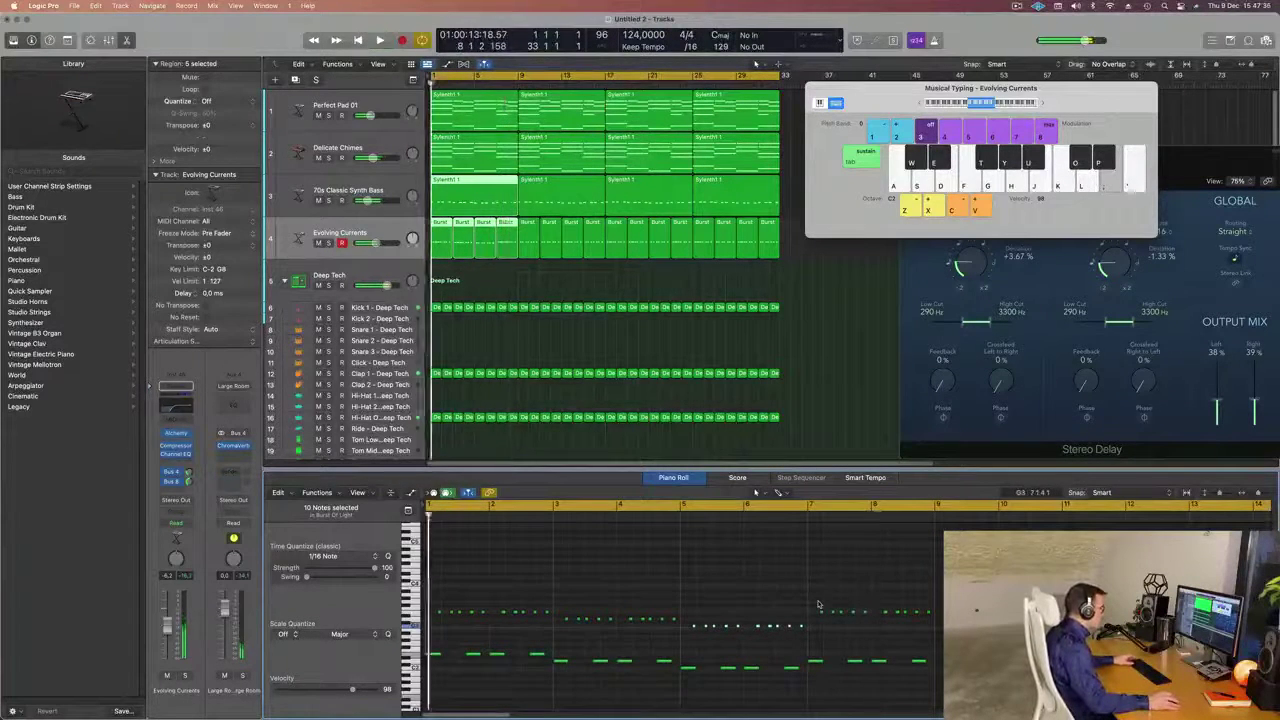
key("space")
Transpose the lead notes in bars 7–8 down two semitones to follow the bass line.
left_click_drag(818, 605, 929, 623)
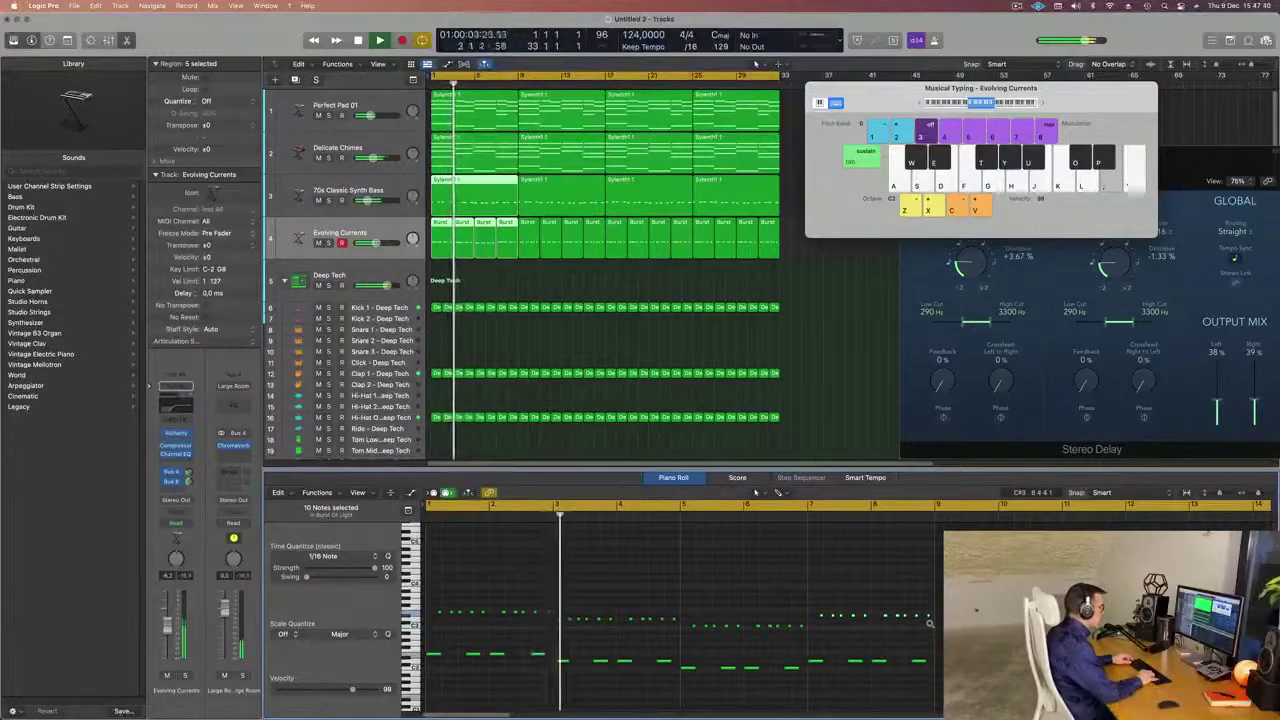
key("super+Left")
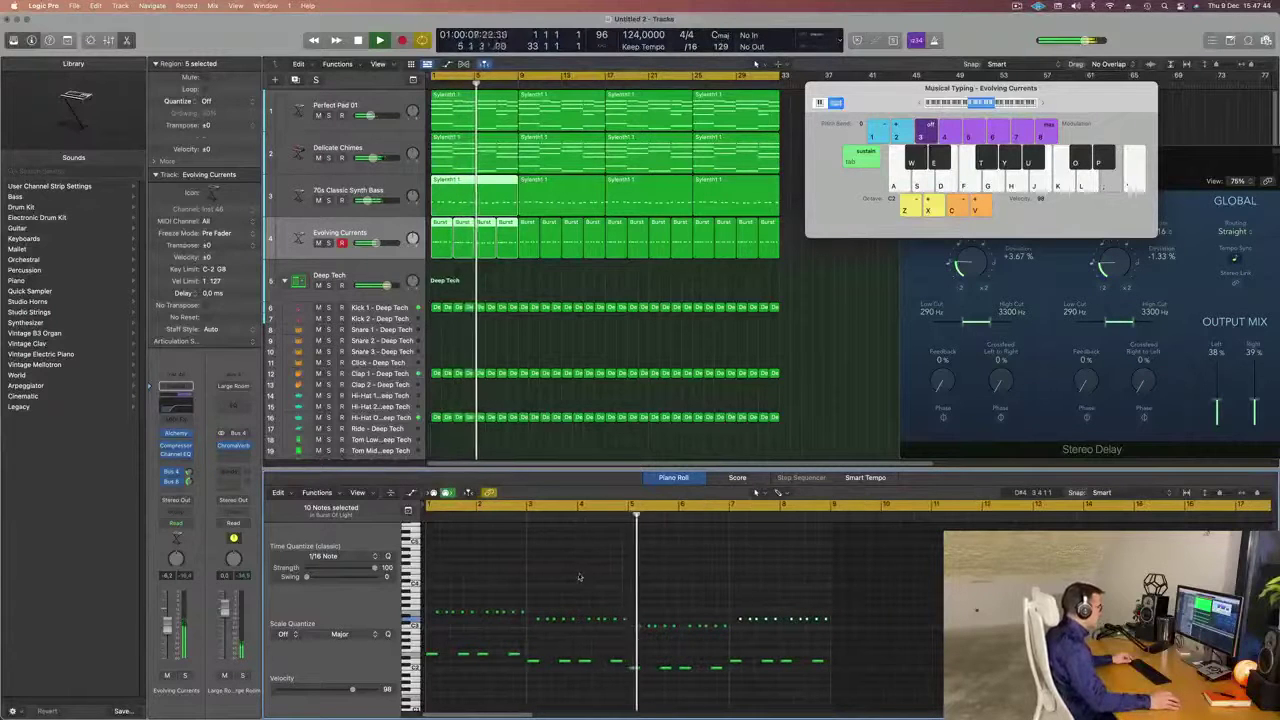
key("super+Left")
key("super+Left")
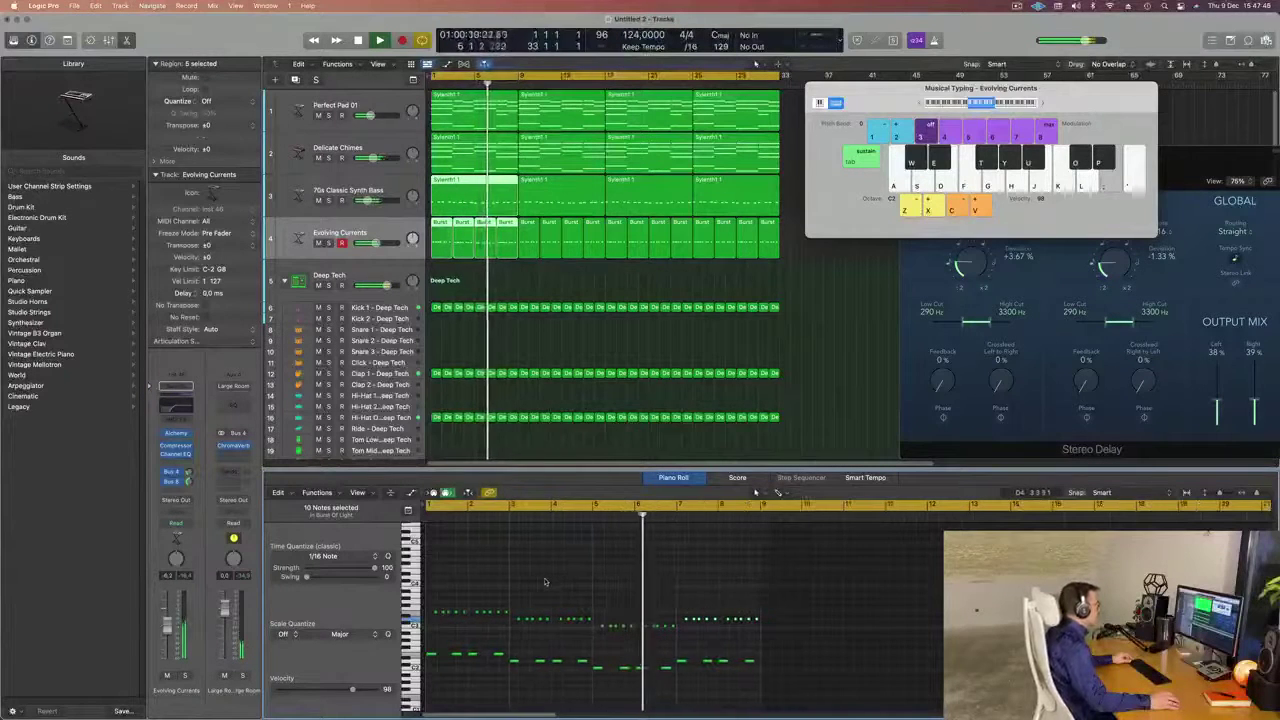
Join the first four lead regions in bars 1–8 into a single region and hide the Musical Typing keyboard.
left_click(440, 273)
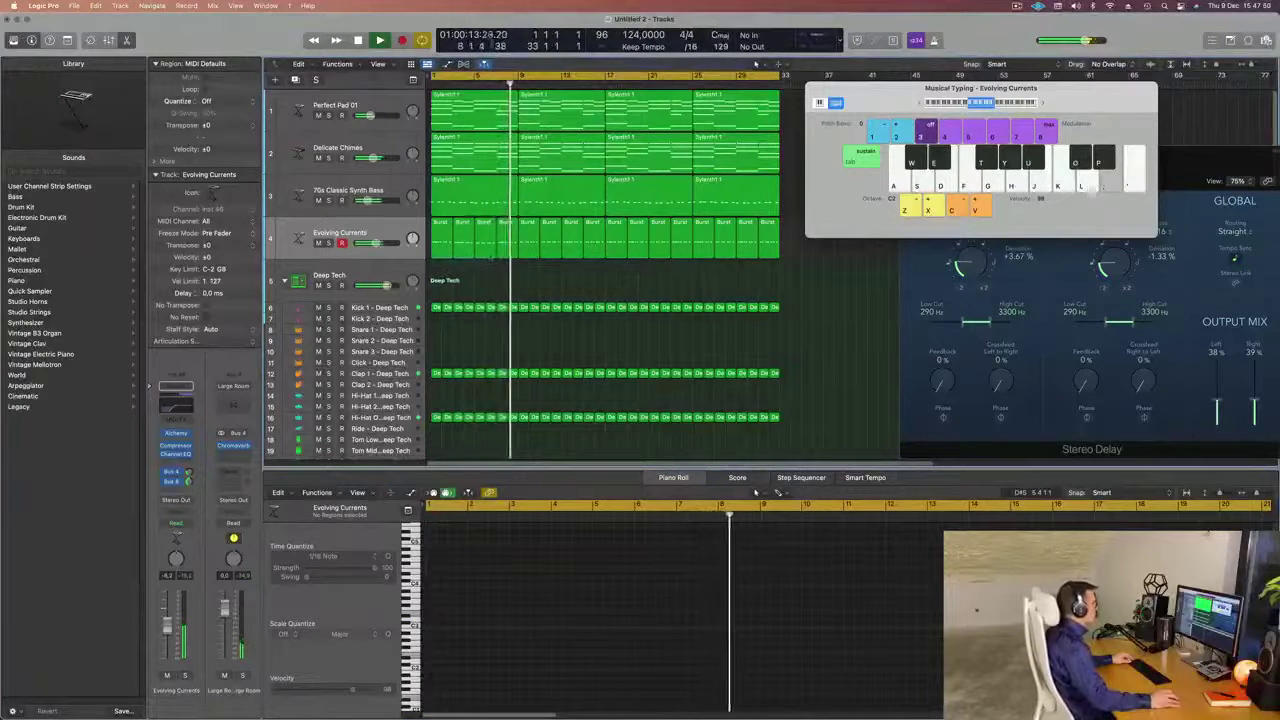
left_click_drag(441, 266, 514, 242)
key("Return")
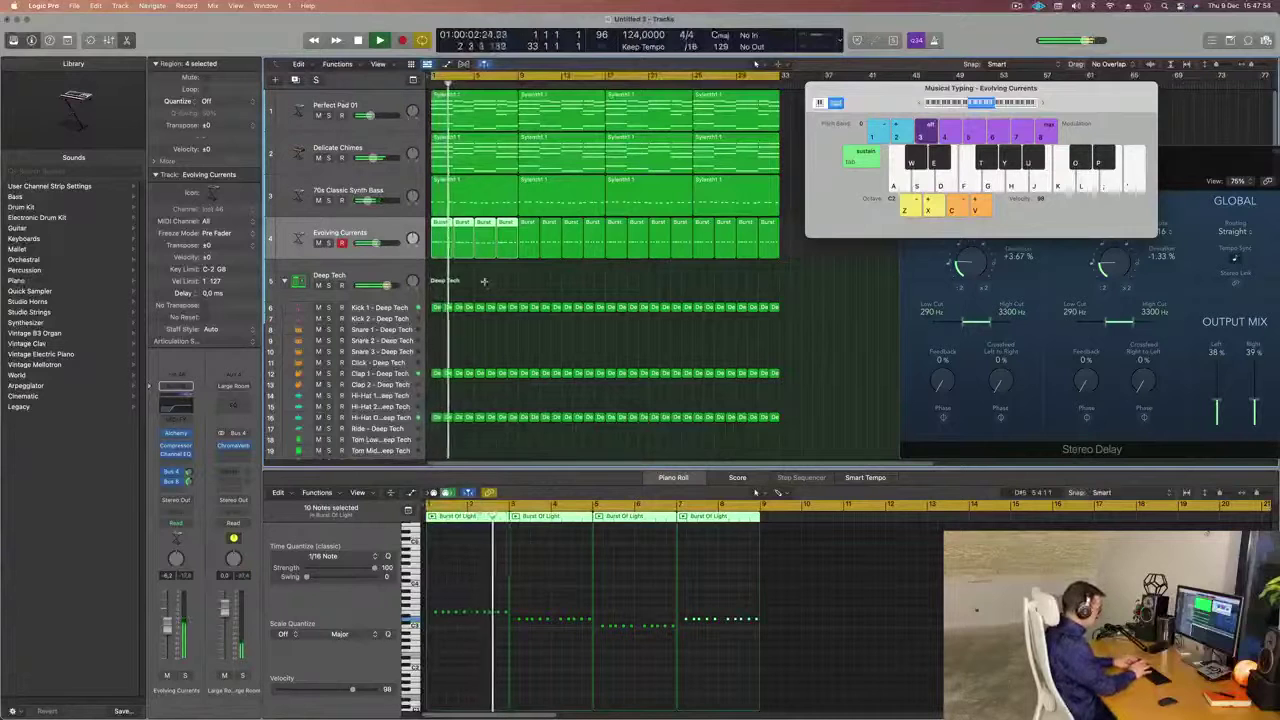
key("super+k")
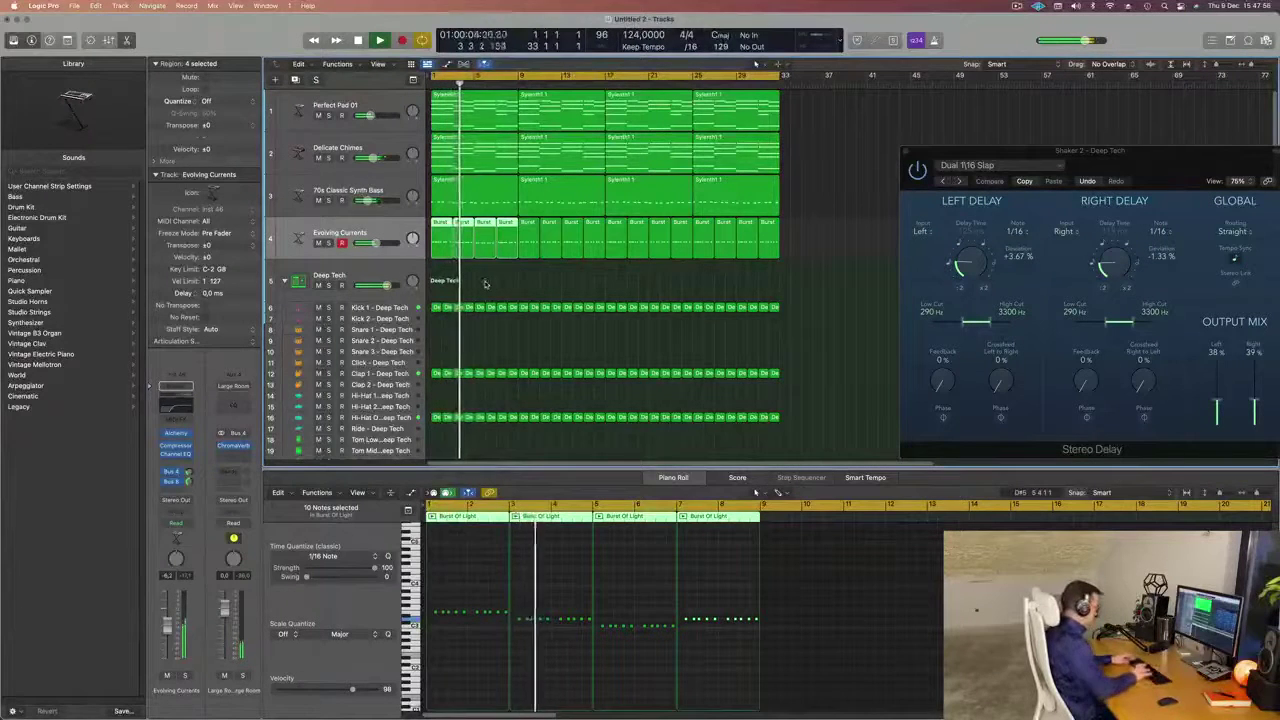
key("super+j")
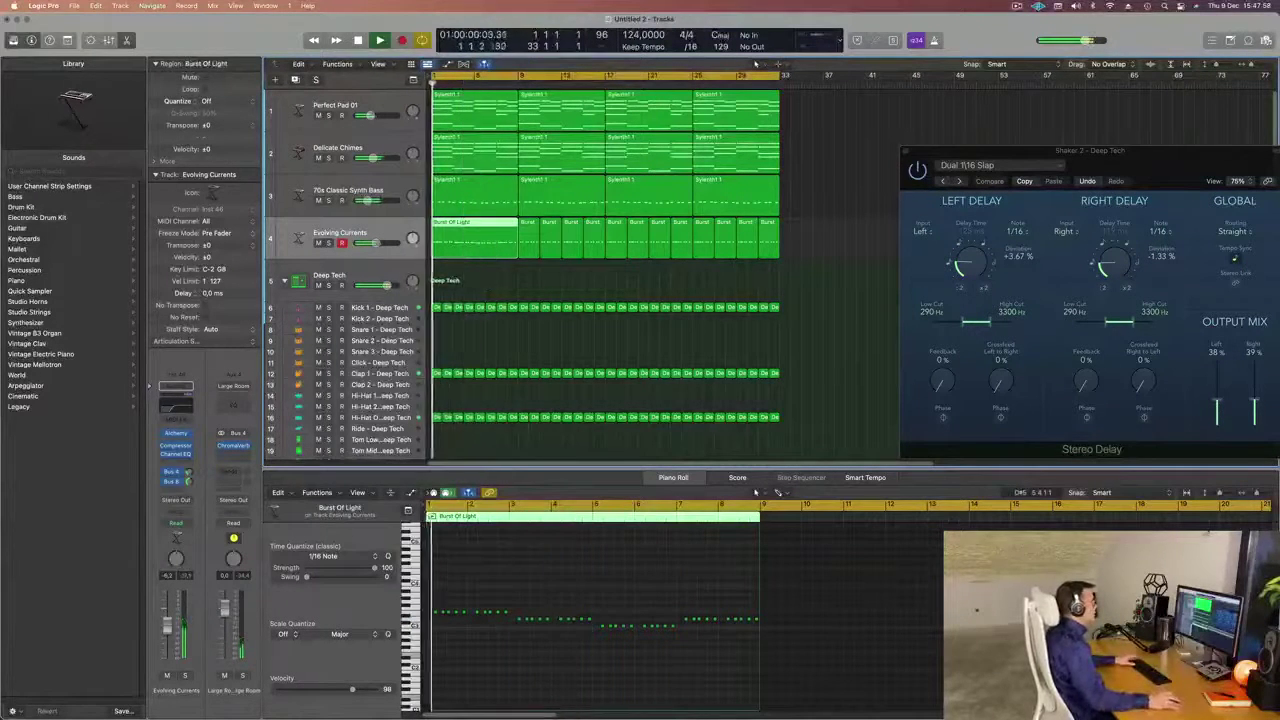
Delete all lead regions after bar 8 and select the remaining joined region.
left_click_drag(795, 240, 529, 255)
key("Delete")
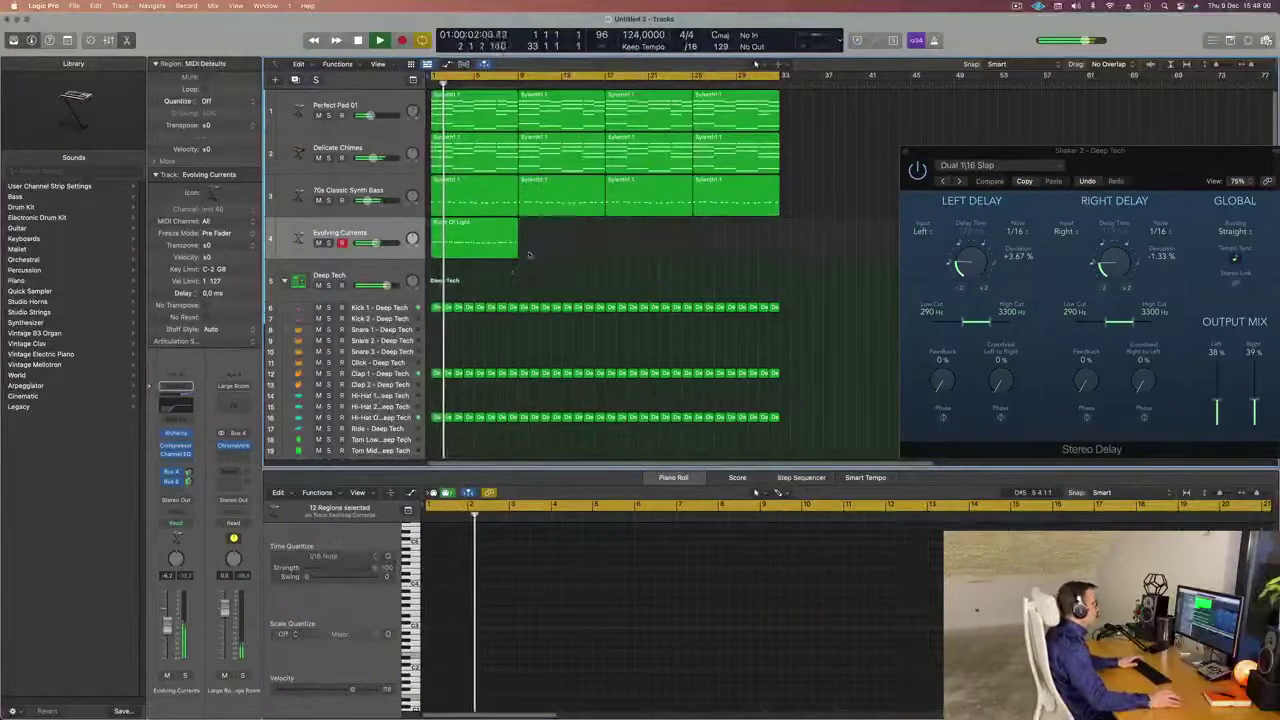
left_click(490, 240)
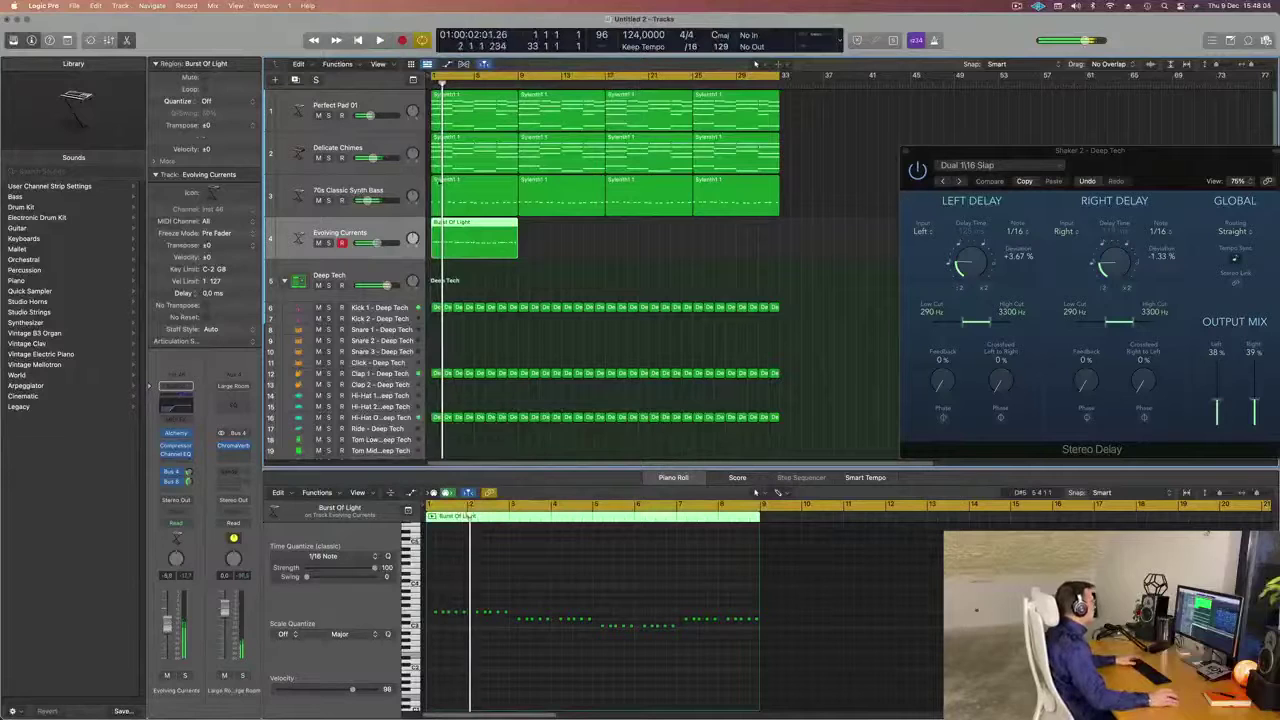
Review the bass and Delicate Chimes notes, and inspect the Retro Synth settings of the Delicate Chimes track.
left_click(377, 183)
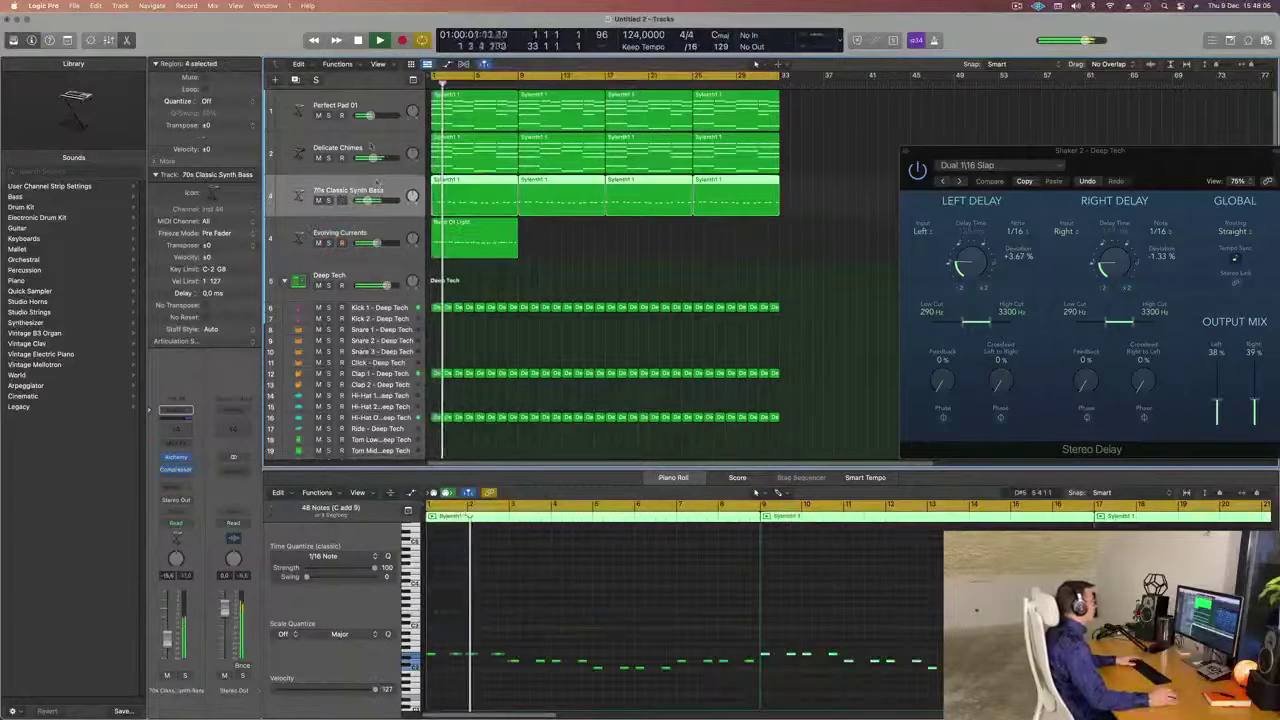
left_click(390, 148)
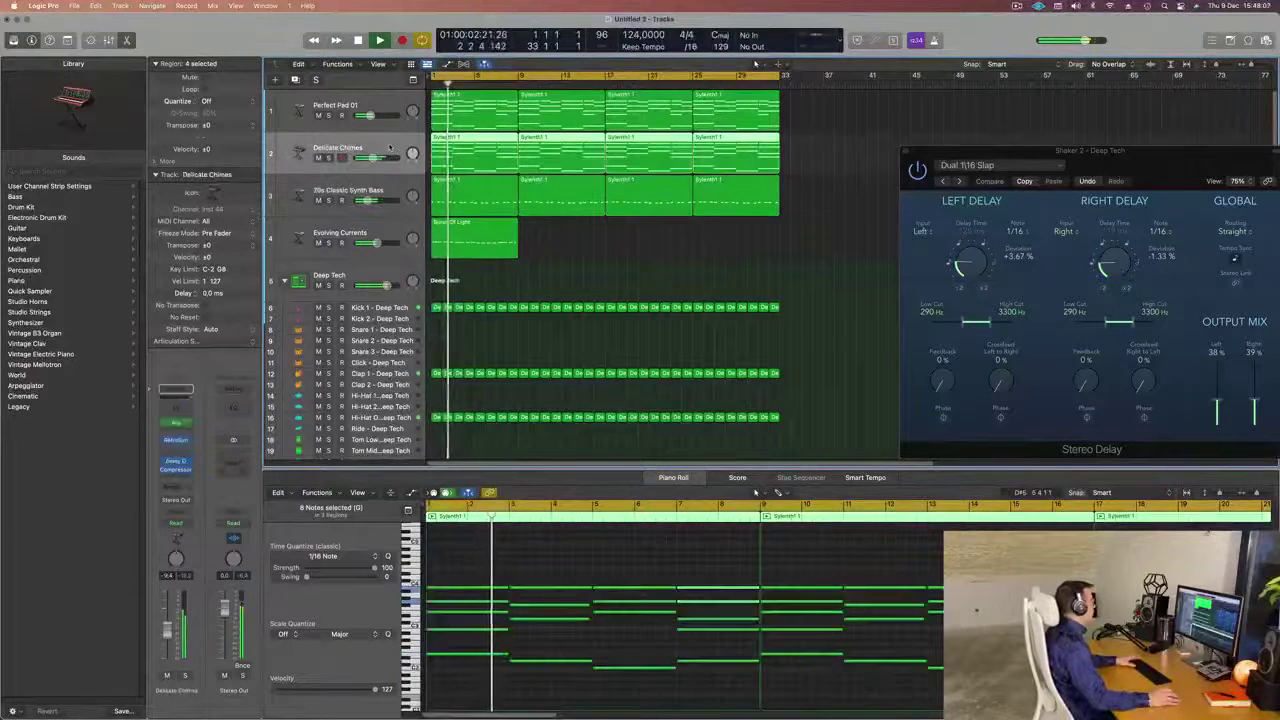
left_click(176, 440)
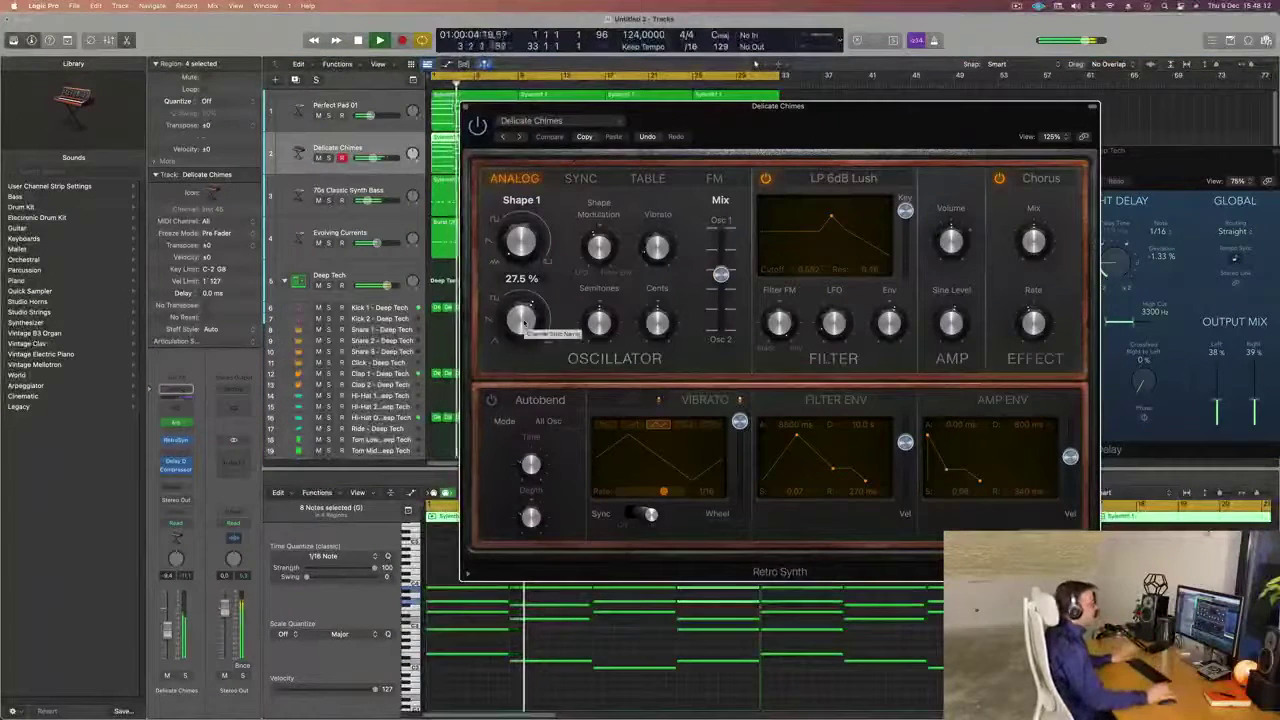
left_click_drag(947, 129, 908, 138)
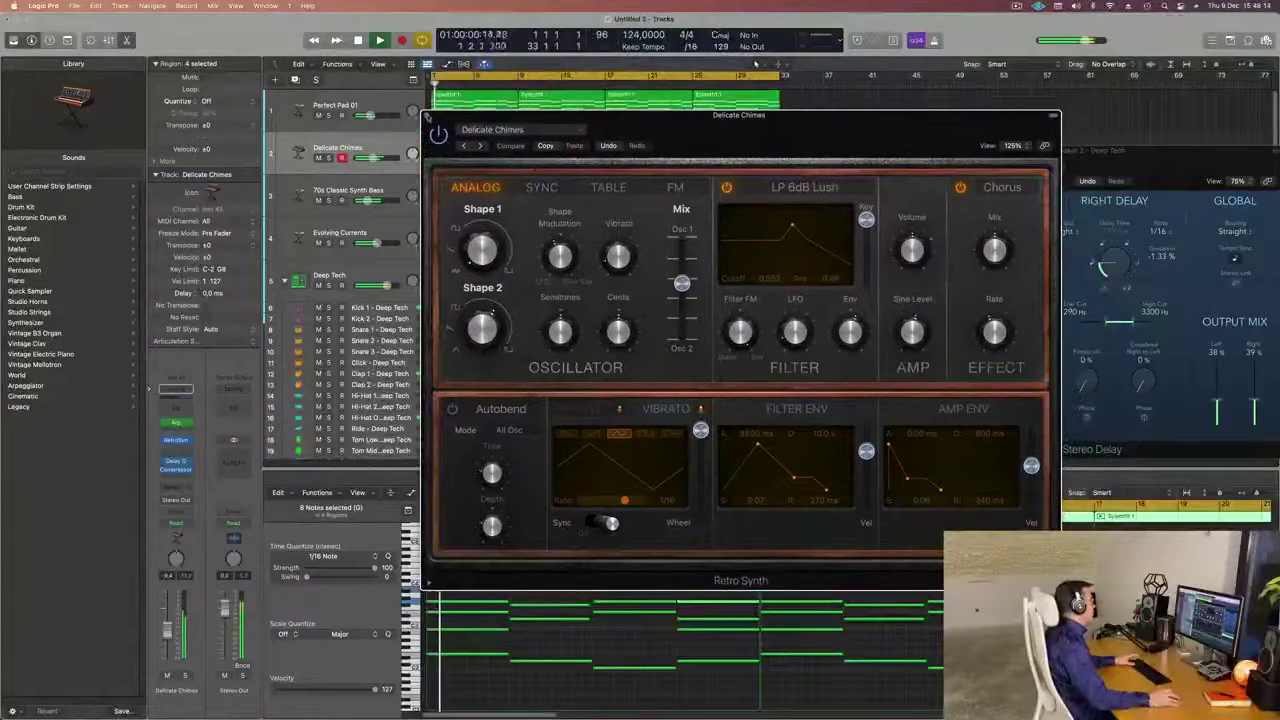
left_click(428, 117)
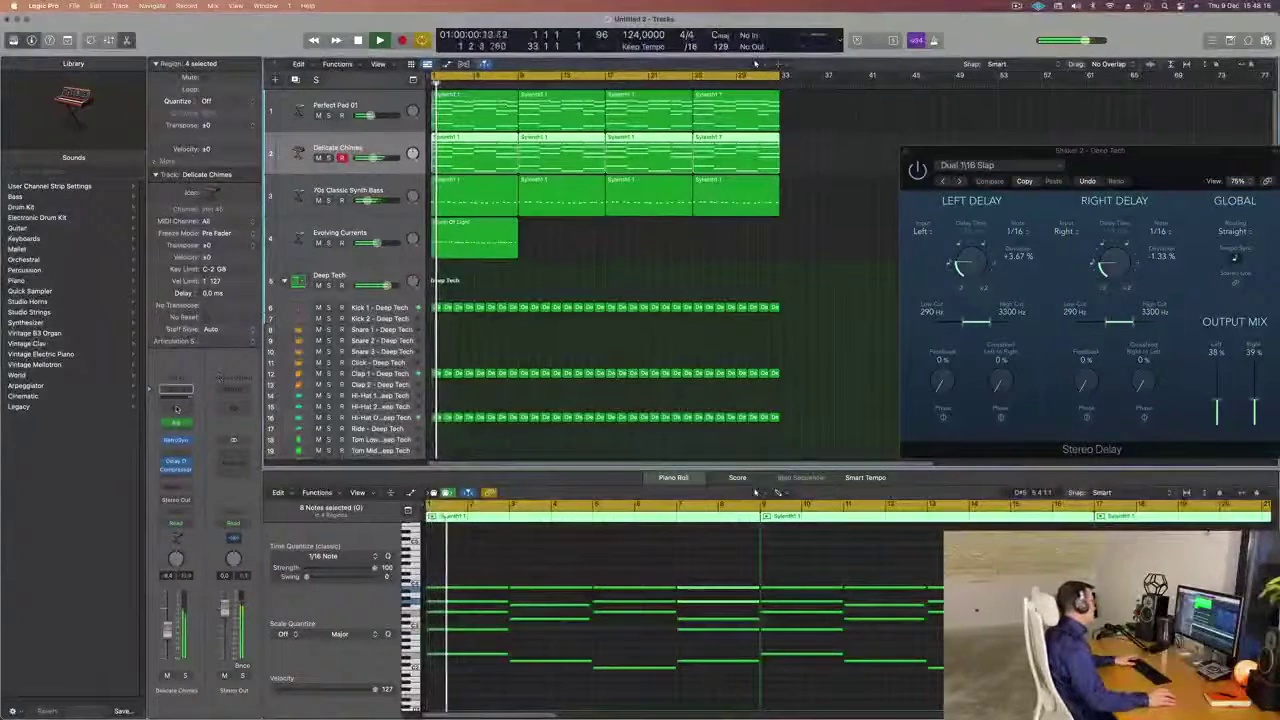
Add a Channel EQ to the Delicate Chimes track with a high cut at 4500 Hz and 48 dB/Oct.
left_click(176, 400)
left_click_drag(800, 148, 719, 148)
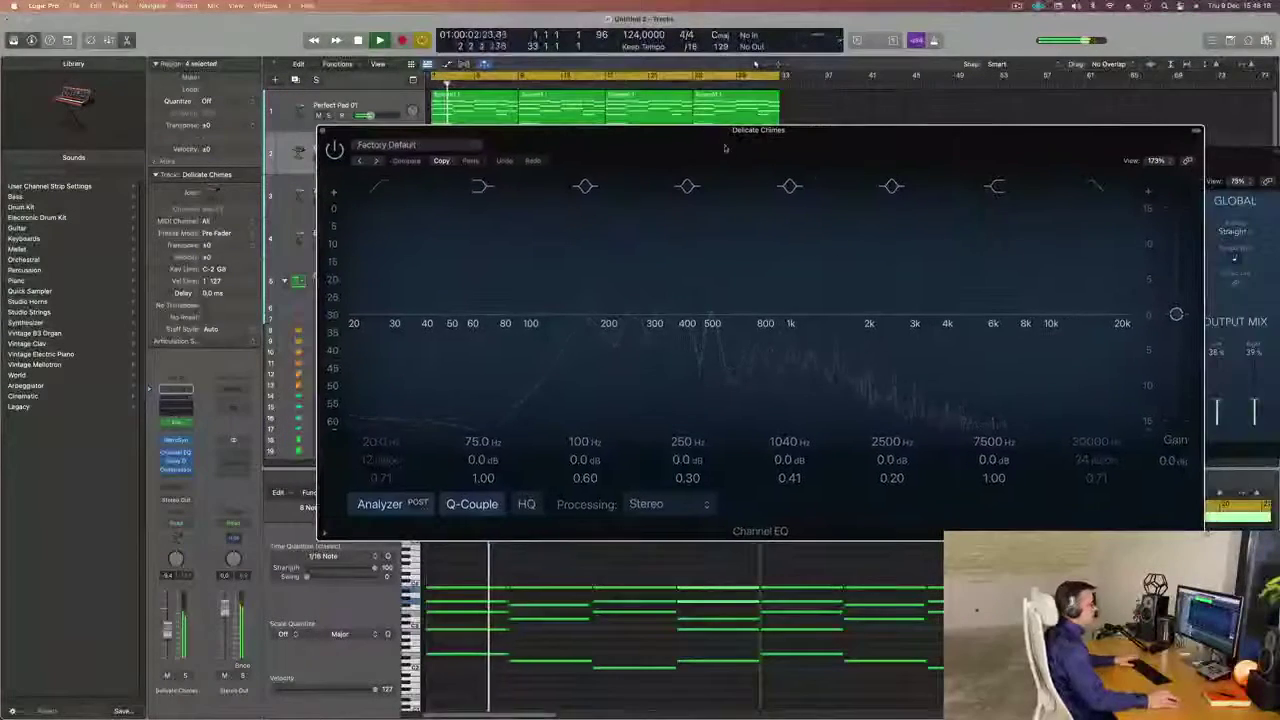
left_click(1097, 186)
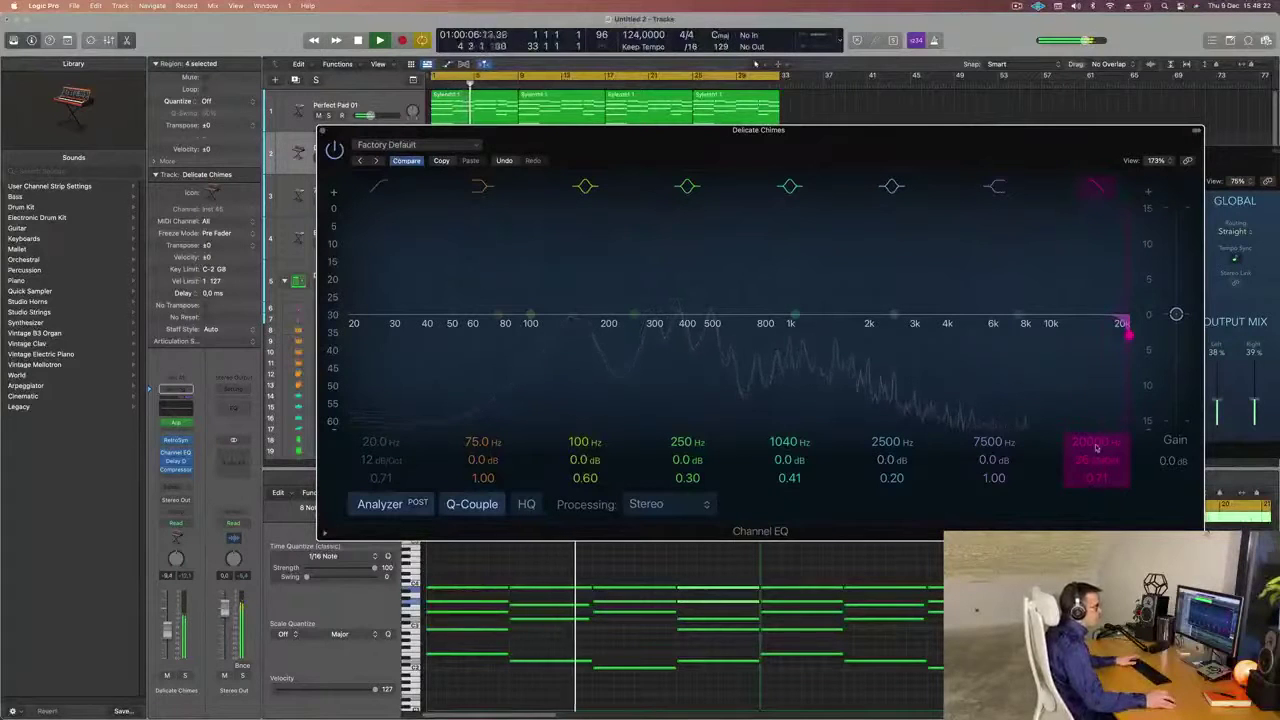
left_click_drag(1096, 448, 1096, 505)
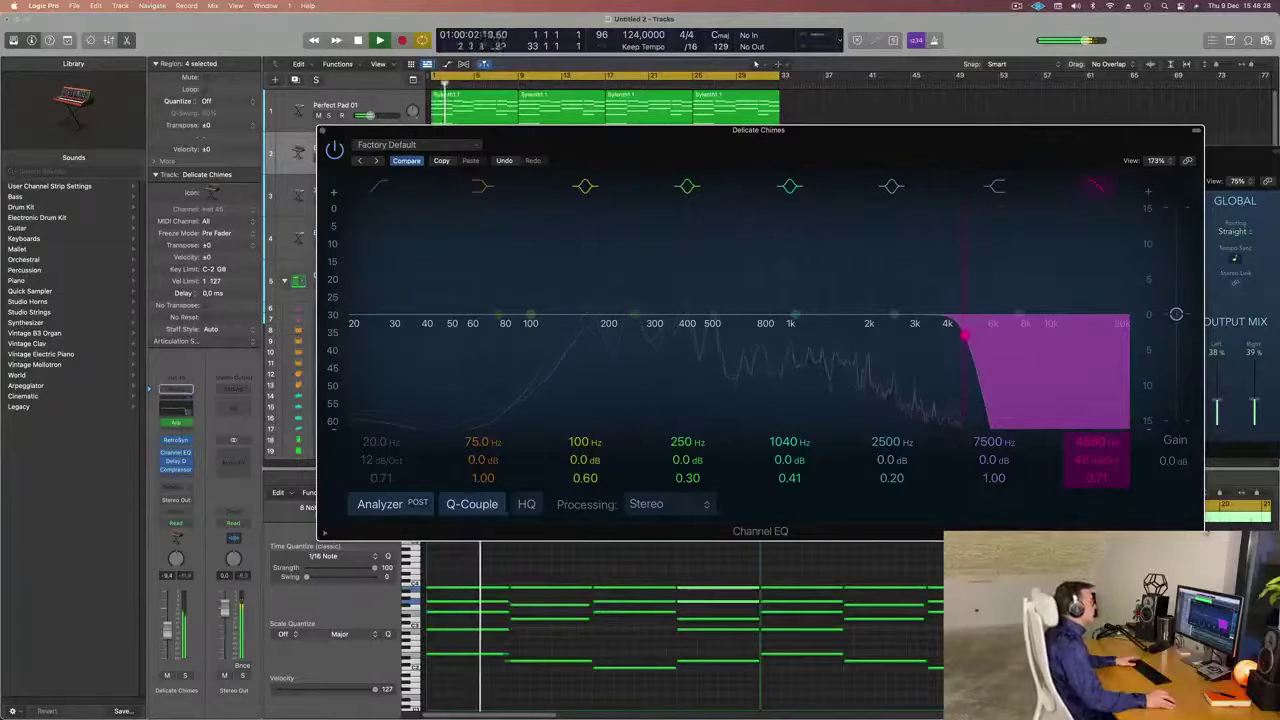
mouse_move(1096, 442)
left_mouse_down()
mouse_move(1096, 405)
mouse_move(1096, 444)
left_mouse_up()
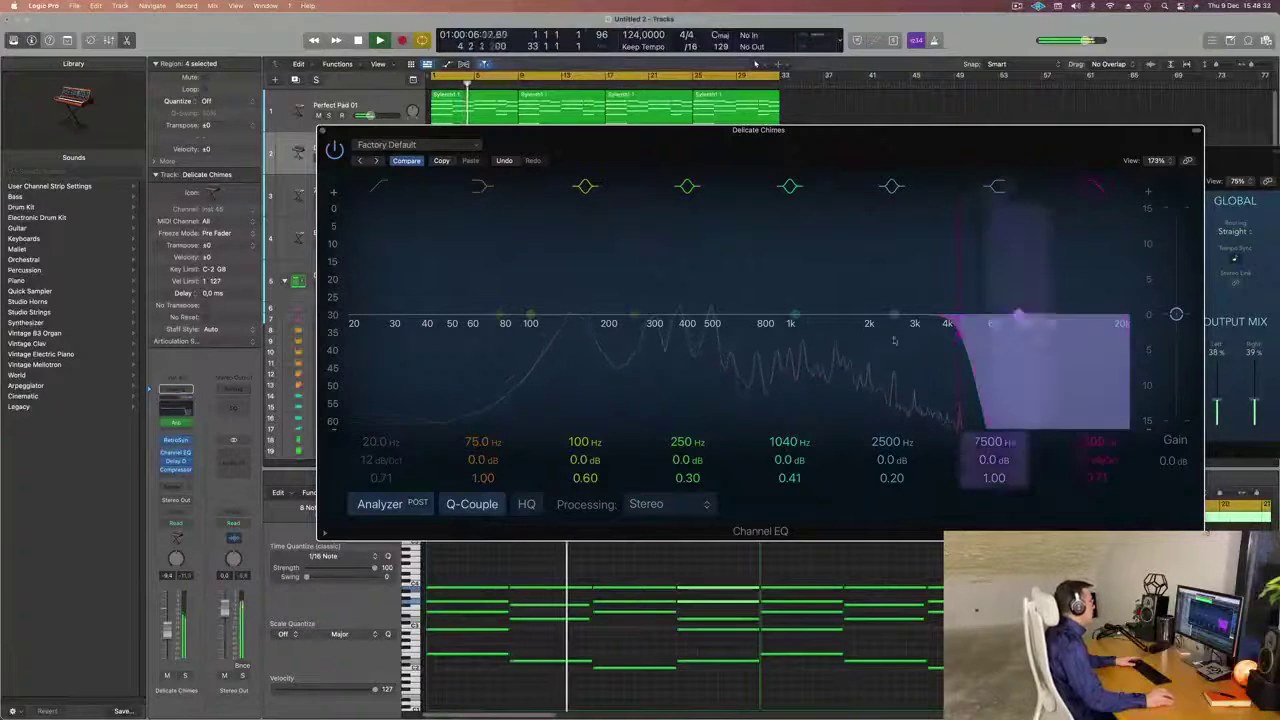
Enable the low cut of the Delicate Chimes EQ at about 160 Hz and restart playback from the beginning.
left_click(386, 192)
left_click_drag(412, 300, 590, 330)
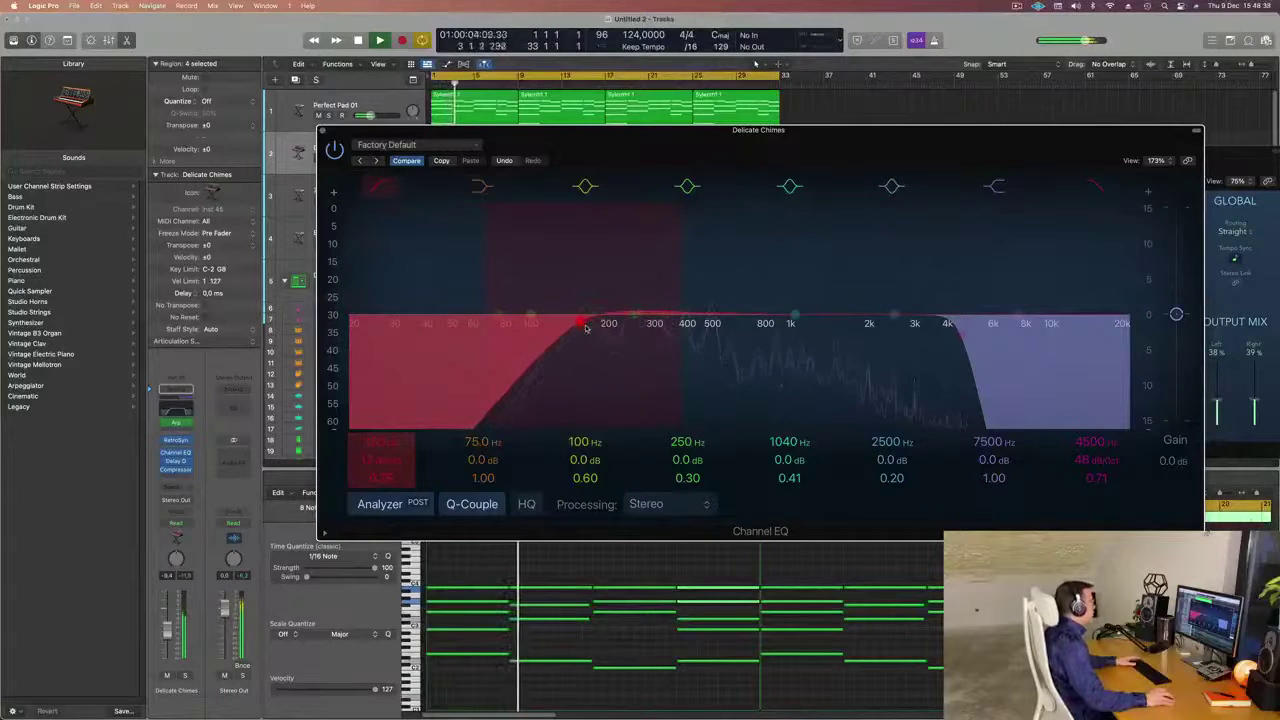
key("Return")
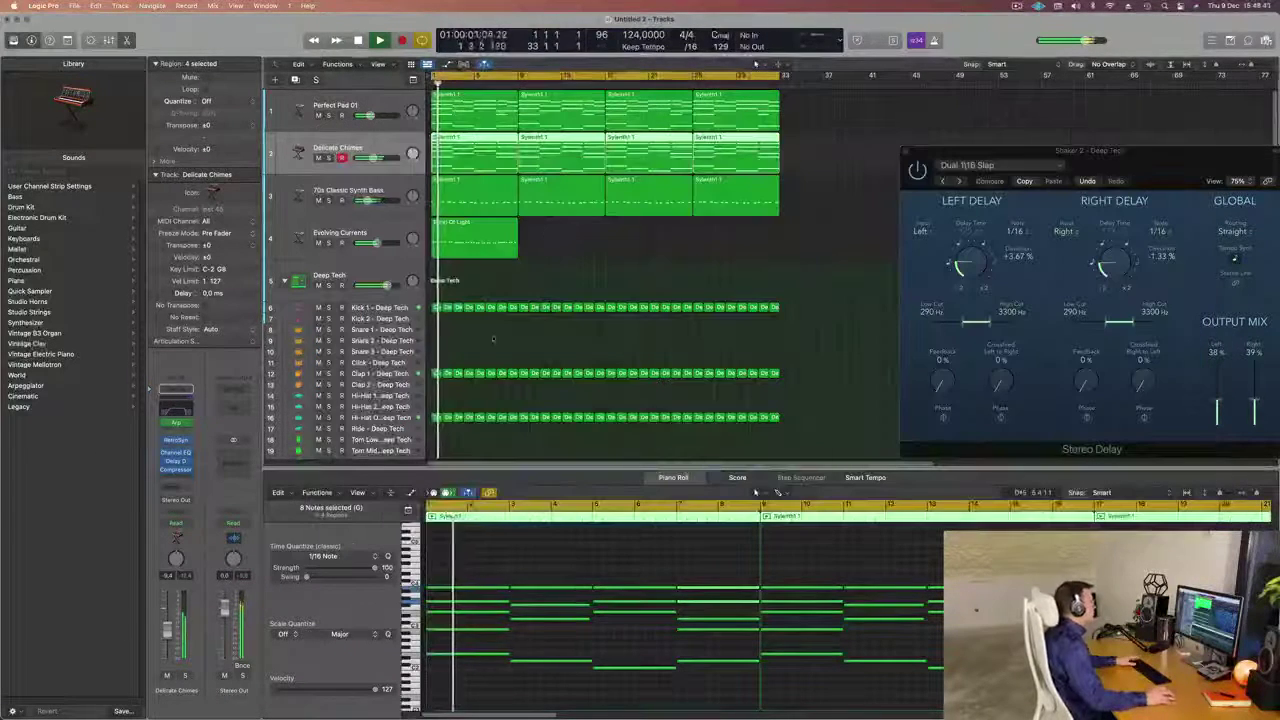
Repeat the joined eight-bar lead region three times to fill the arrangement through bar 32.
left_click(400, 143)
left_click(503, 243)
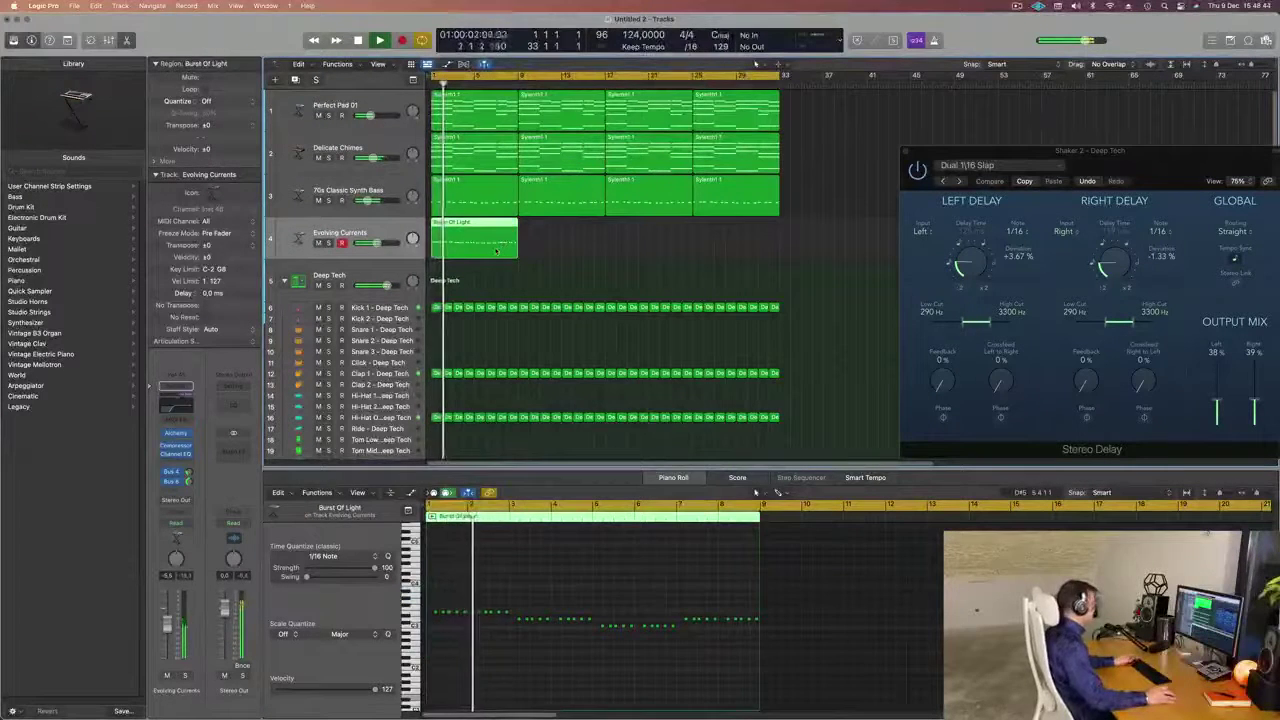
key("super+r")
key("super+r")
key("super+r")
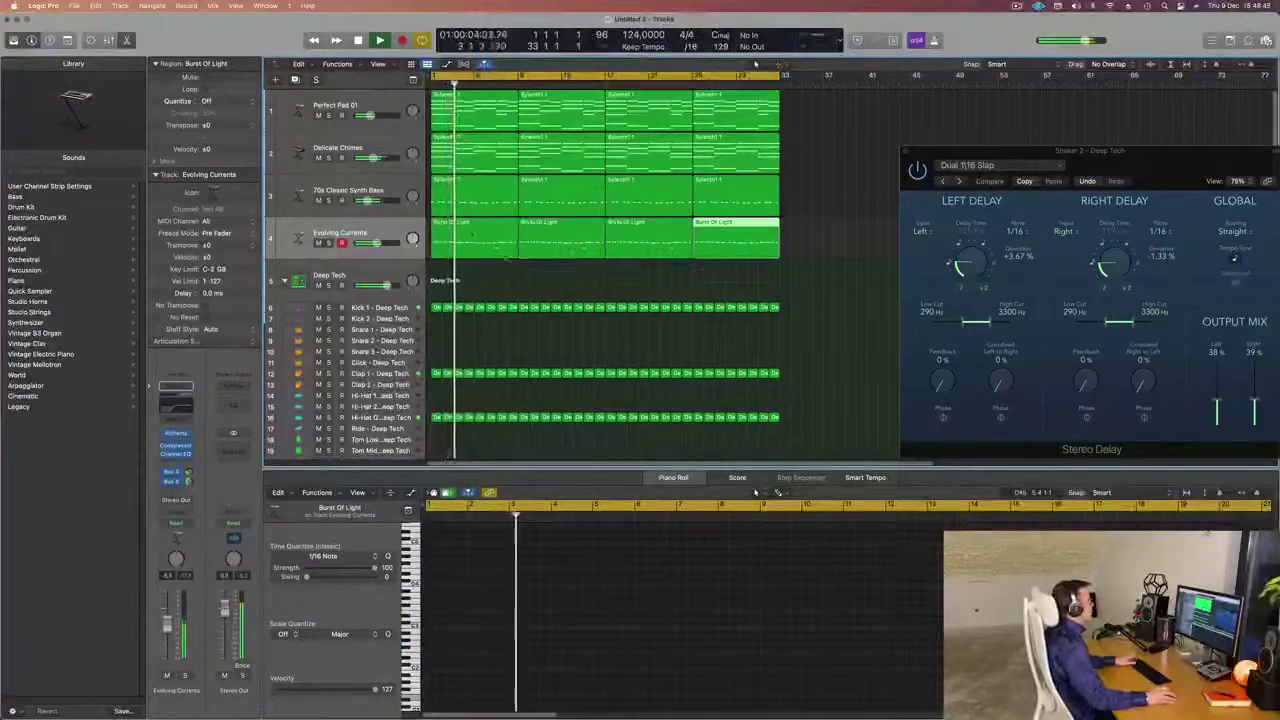
Duplicate the Evolving Currents track with its Alchemy settings and copy the first lead region onto the new track.
left_click(305, 238)
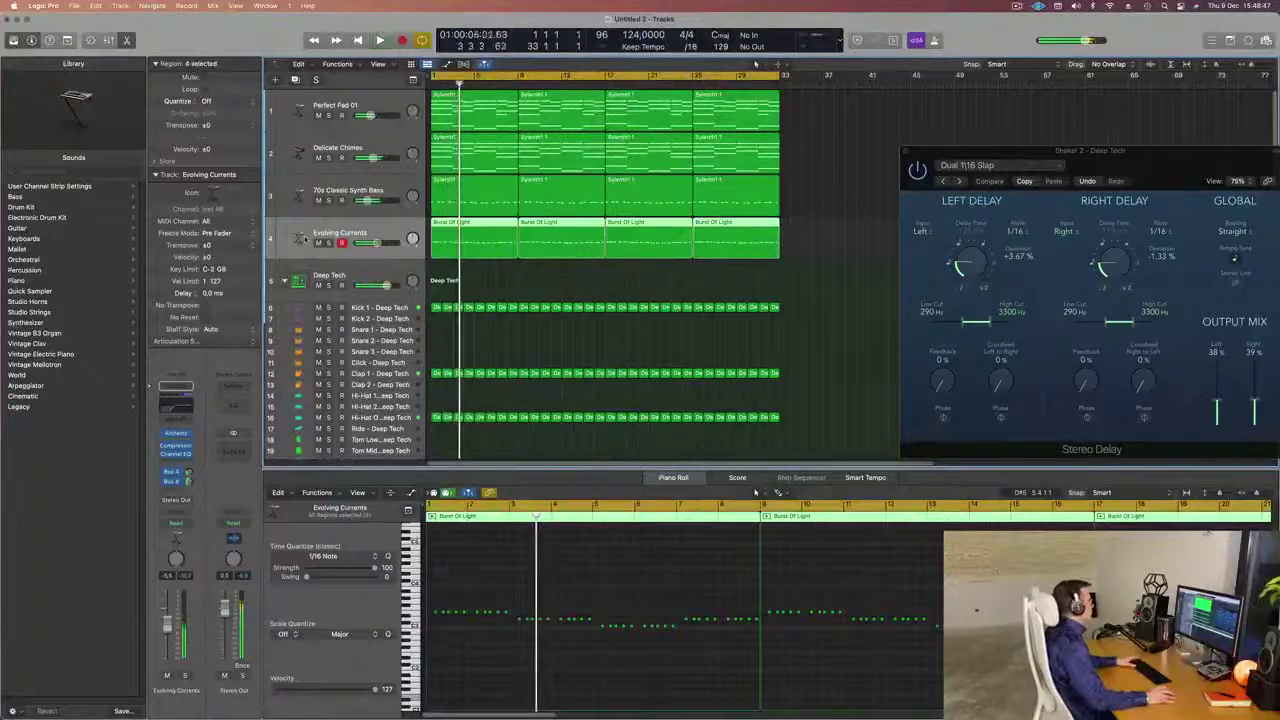
left_click(178, 435)
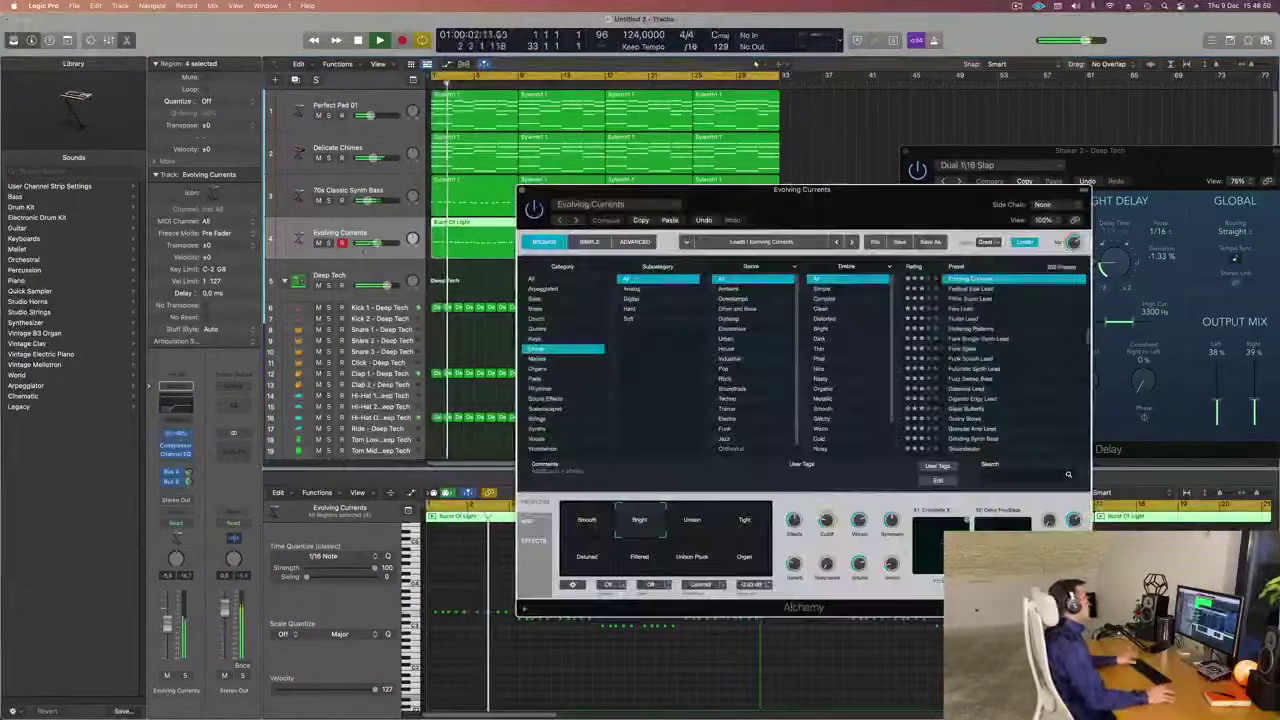
left_click(386, 230)
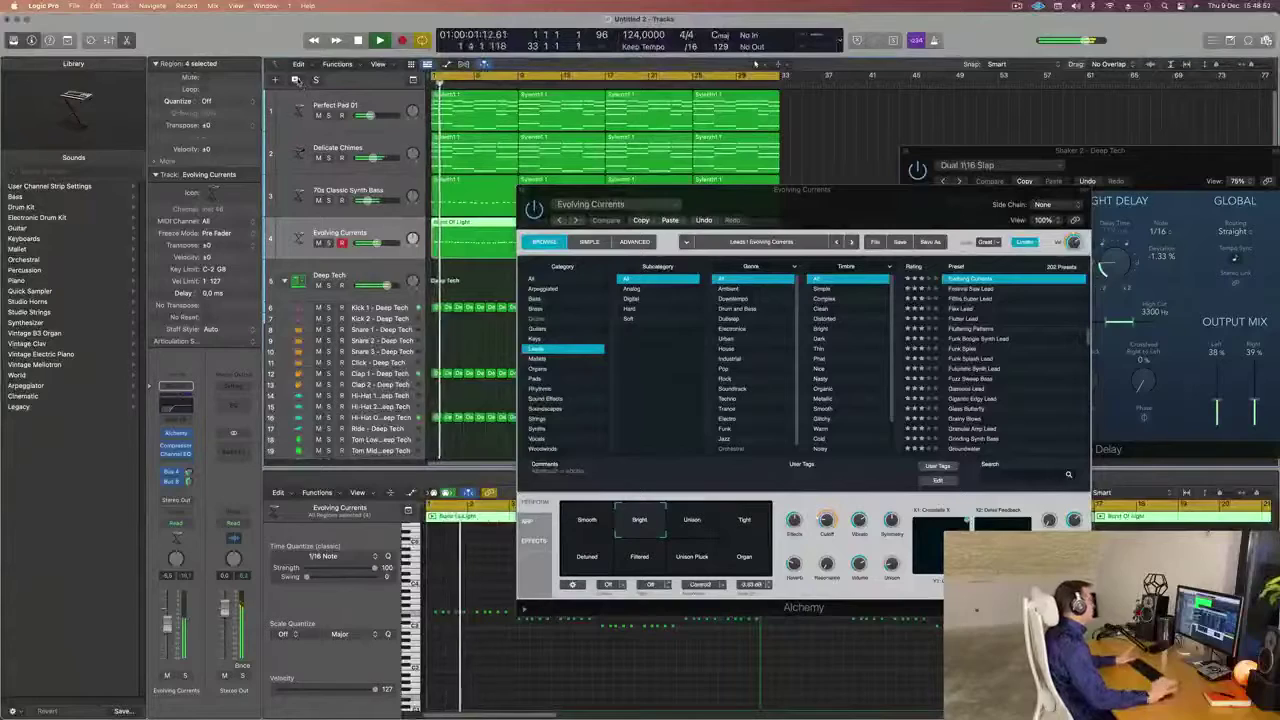
key("super+d")
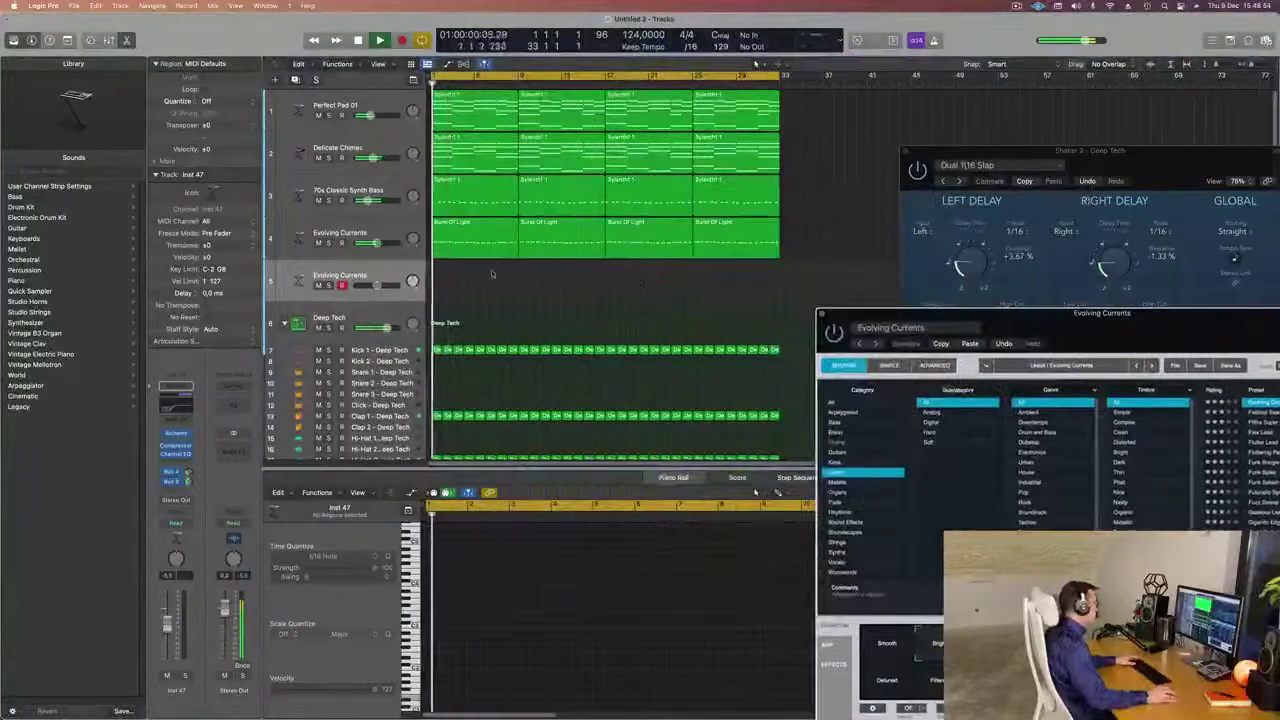
left_click_drag(490, 244, 486, 289)
key("space")
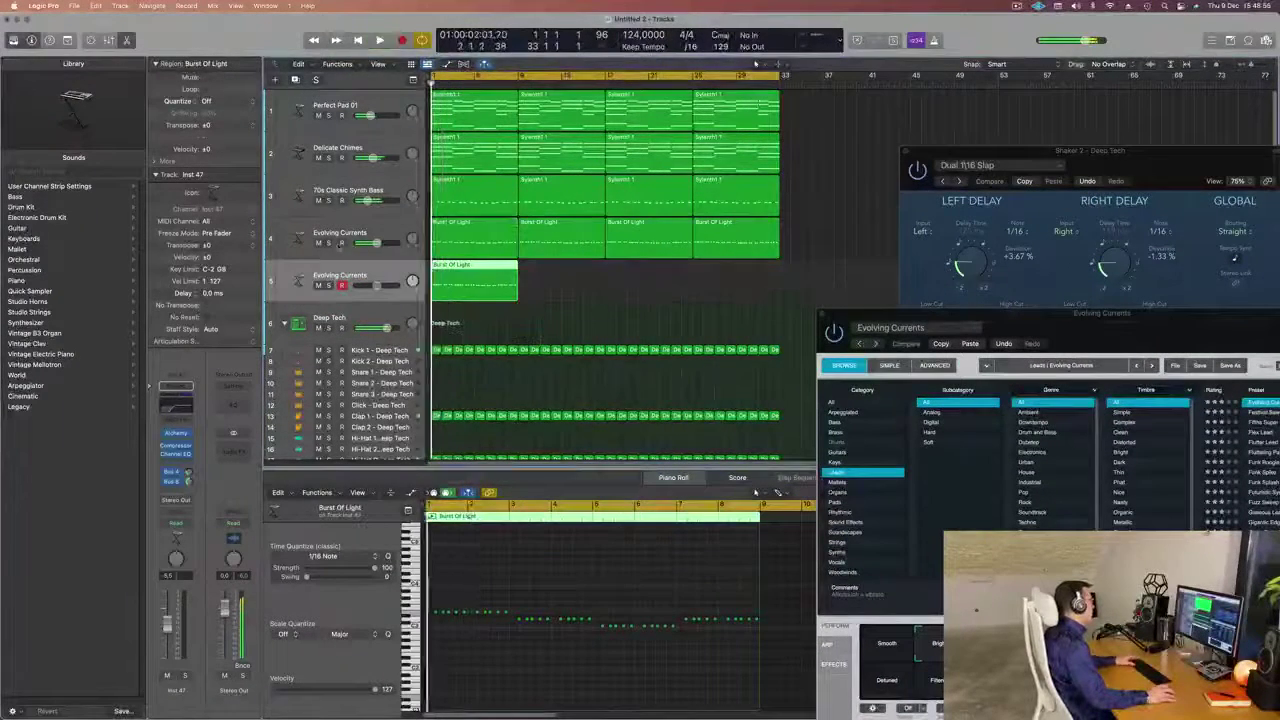
Mute the original lead track and load the Flex Lead preset in its Alchemy instrument.
left_click(319, 243)
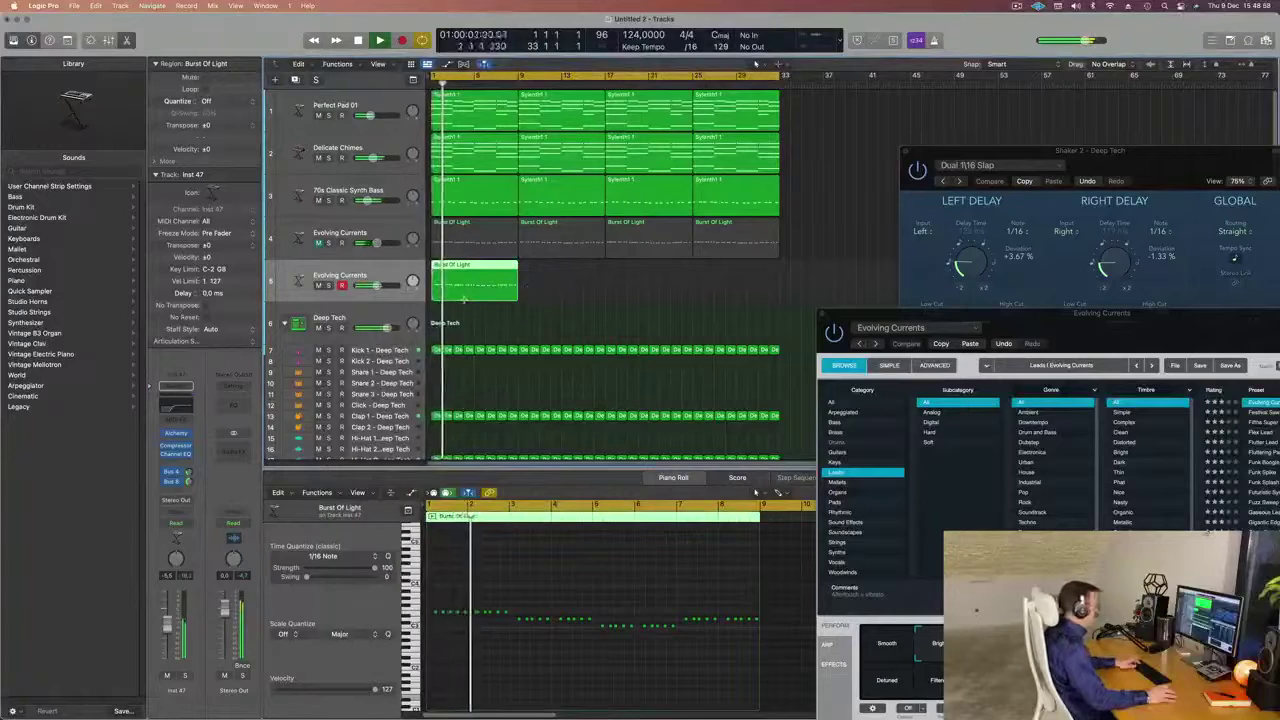
left_click_drag(1040, 318, 643, 116)
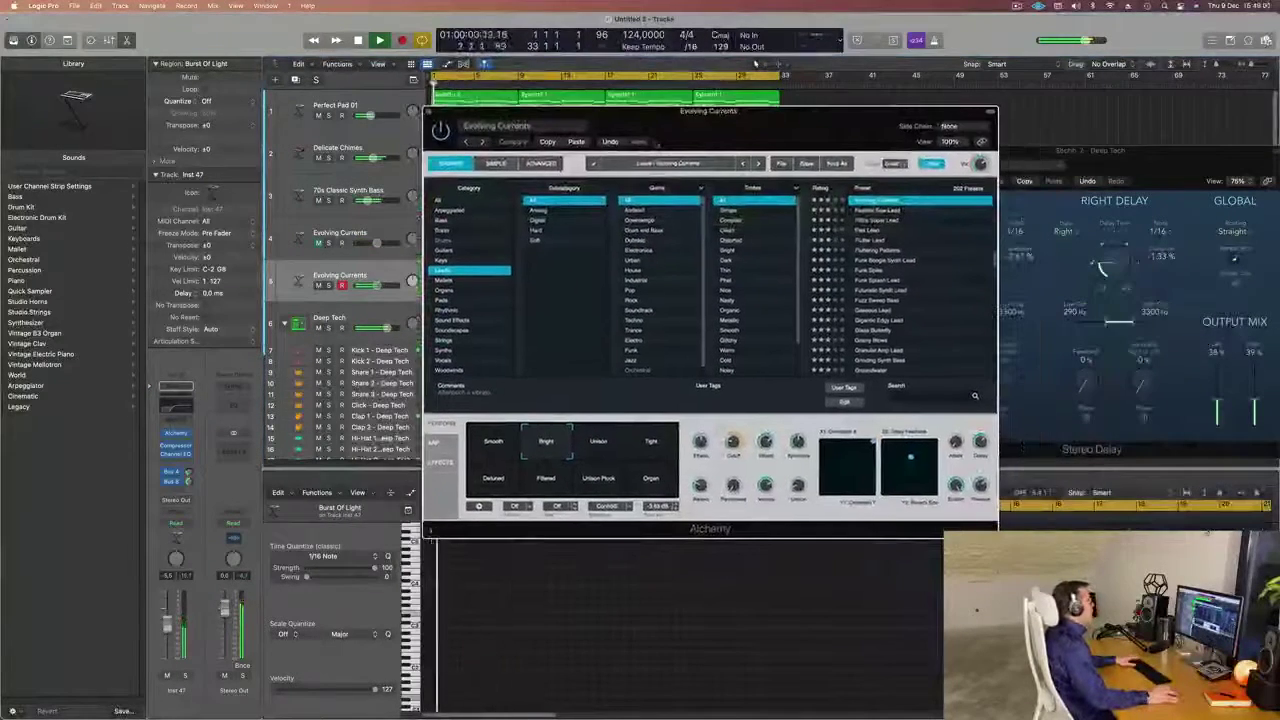
left_click(868, 231)
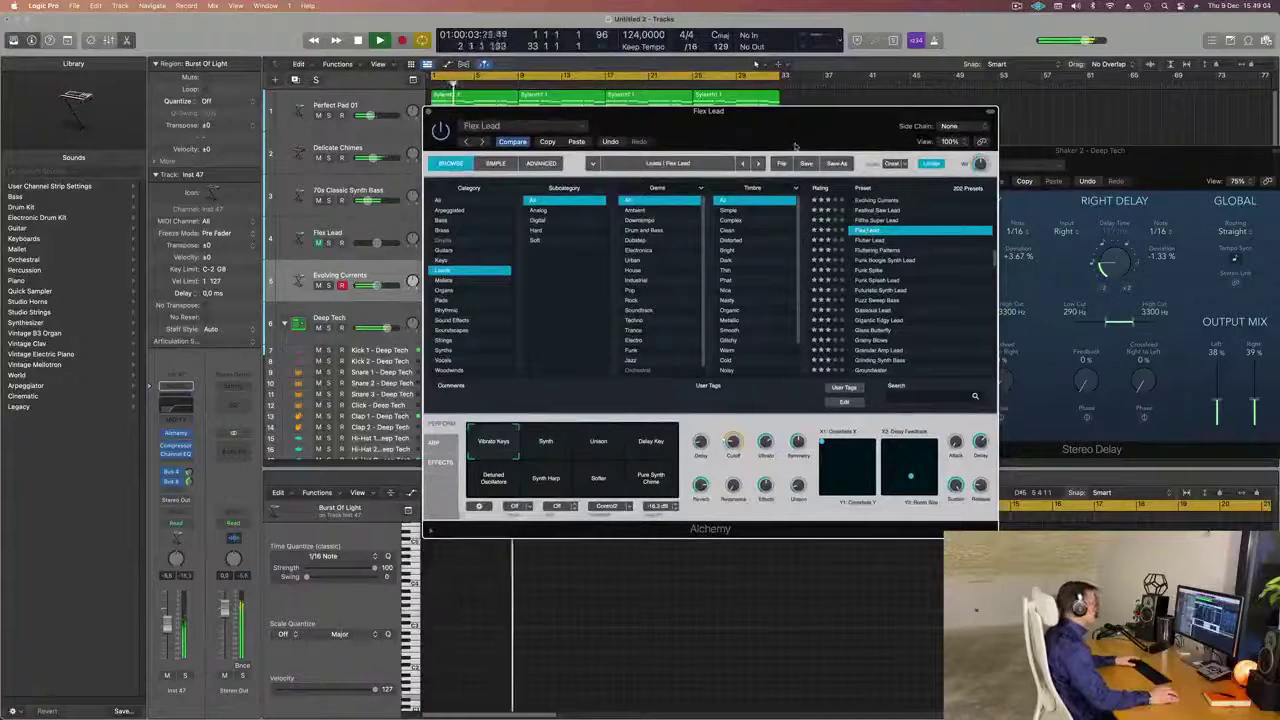
left_click_drag(795, 147, 832, 143)
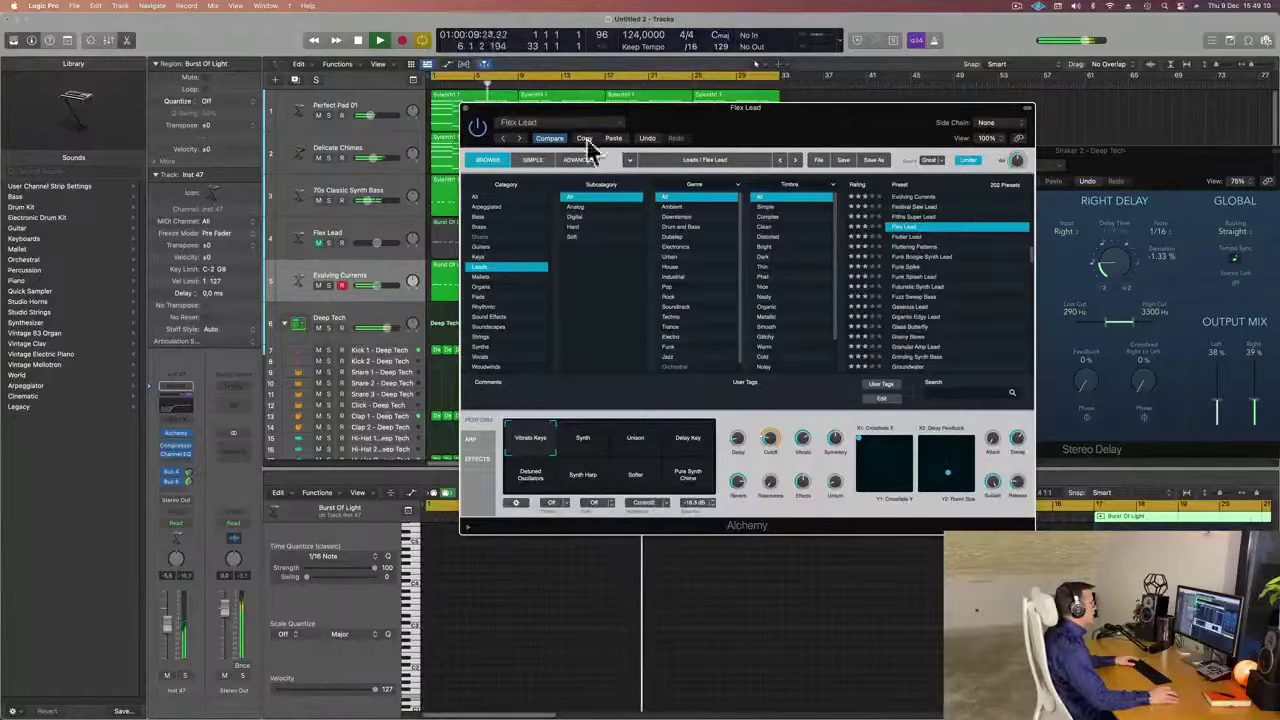
Compare the two lead tracks in solo, then mute the duplicate Evolving Currents track and unmute the original lead track.
left_click_drag(790, 137, 977, 249)
left_click(329, 244)
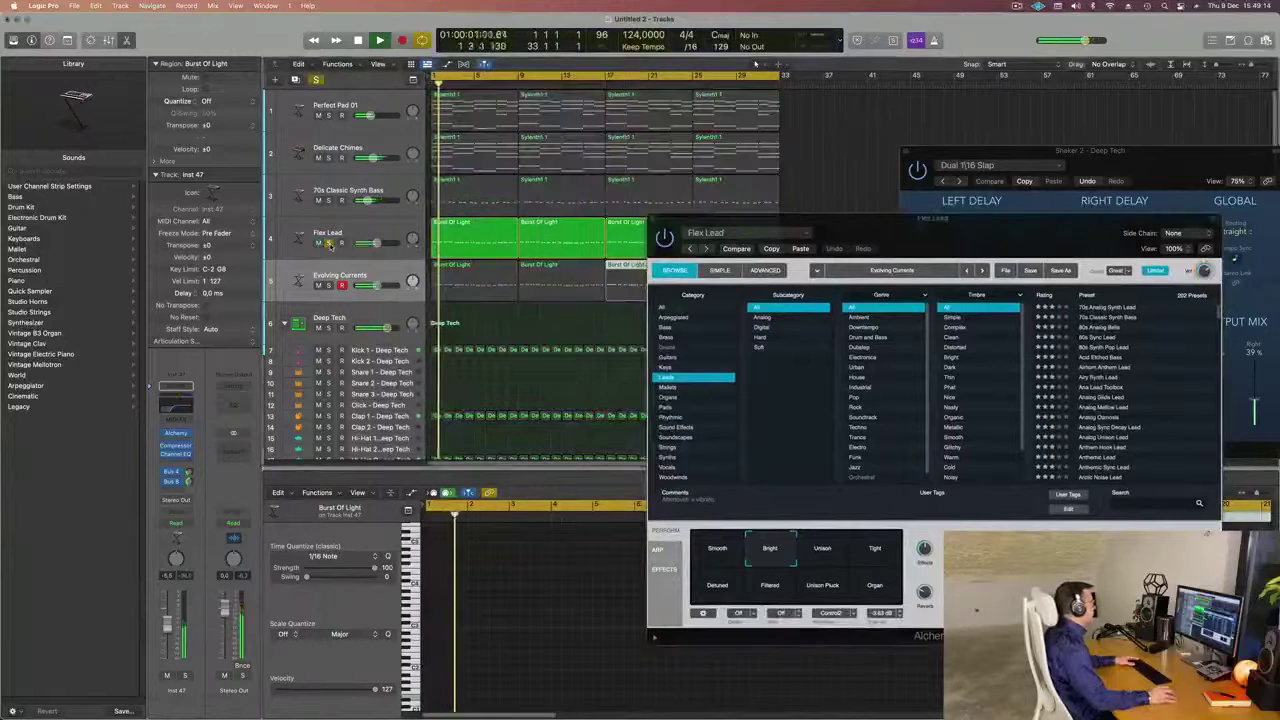
left_click(328, 286)
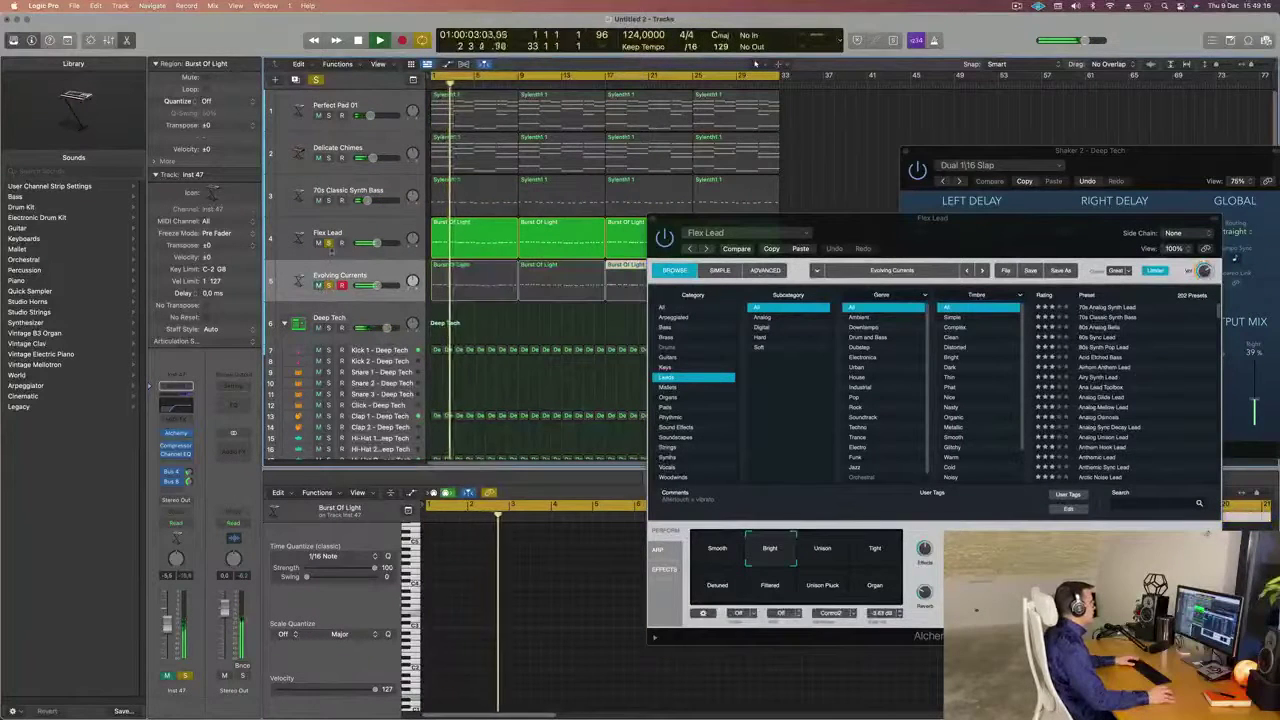
left_click_drag(318, 286, 318, 243)
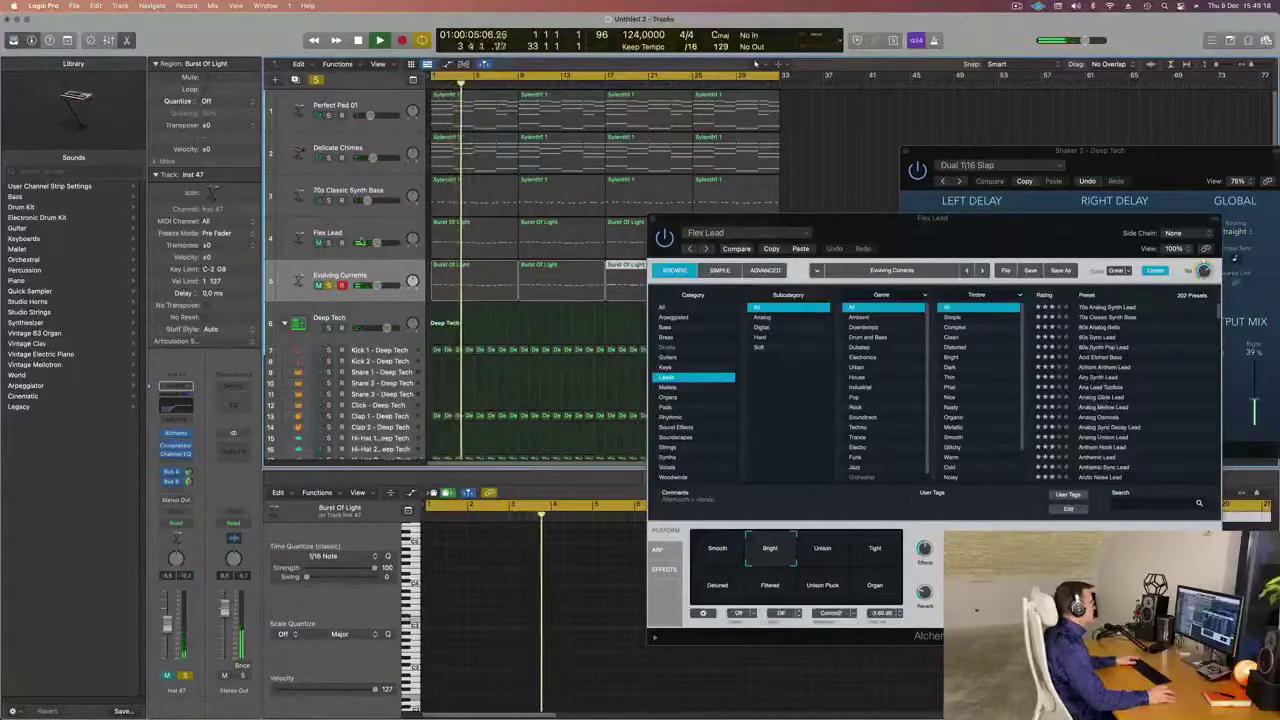
left_click(329, 286)
key("Return")
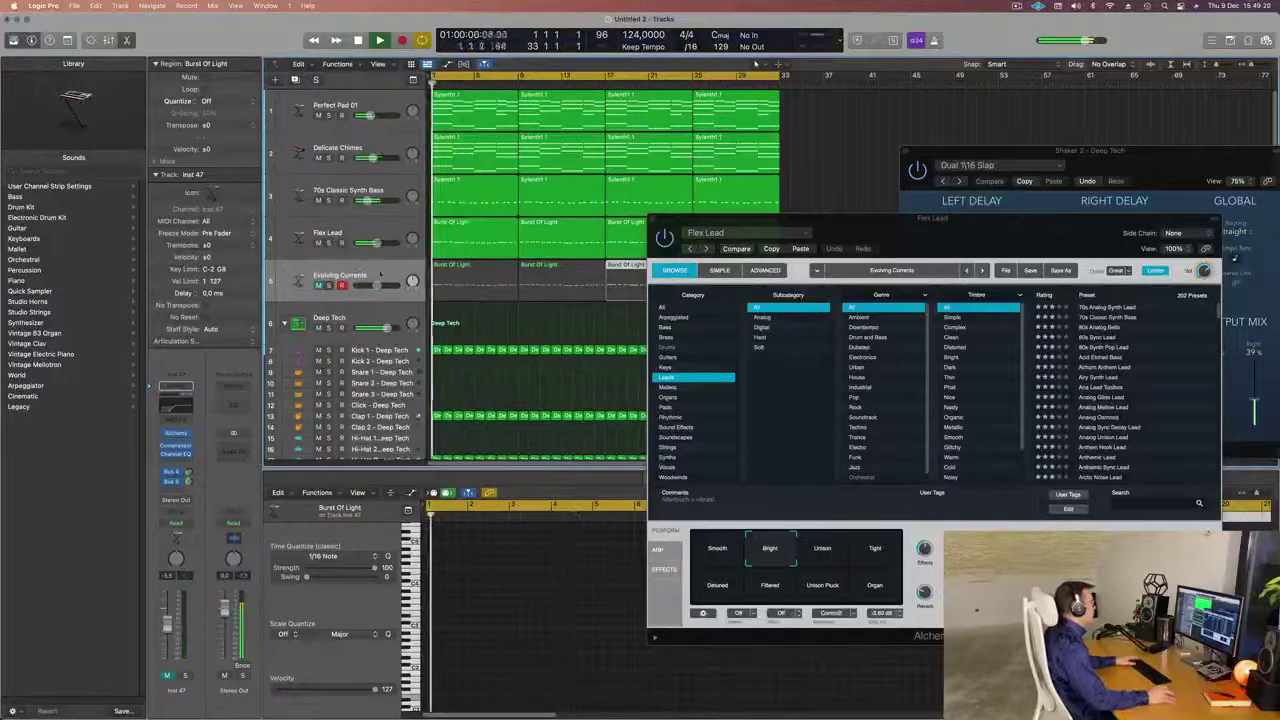
Load the 80s Synth Pop Lead preset in the original lead track's Alchemy and select that track for playback.
key("space")
left_click_drag(1100, 218, 1070, 176)
left_click(1045, 341)
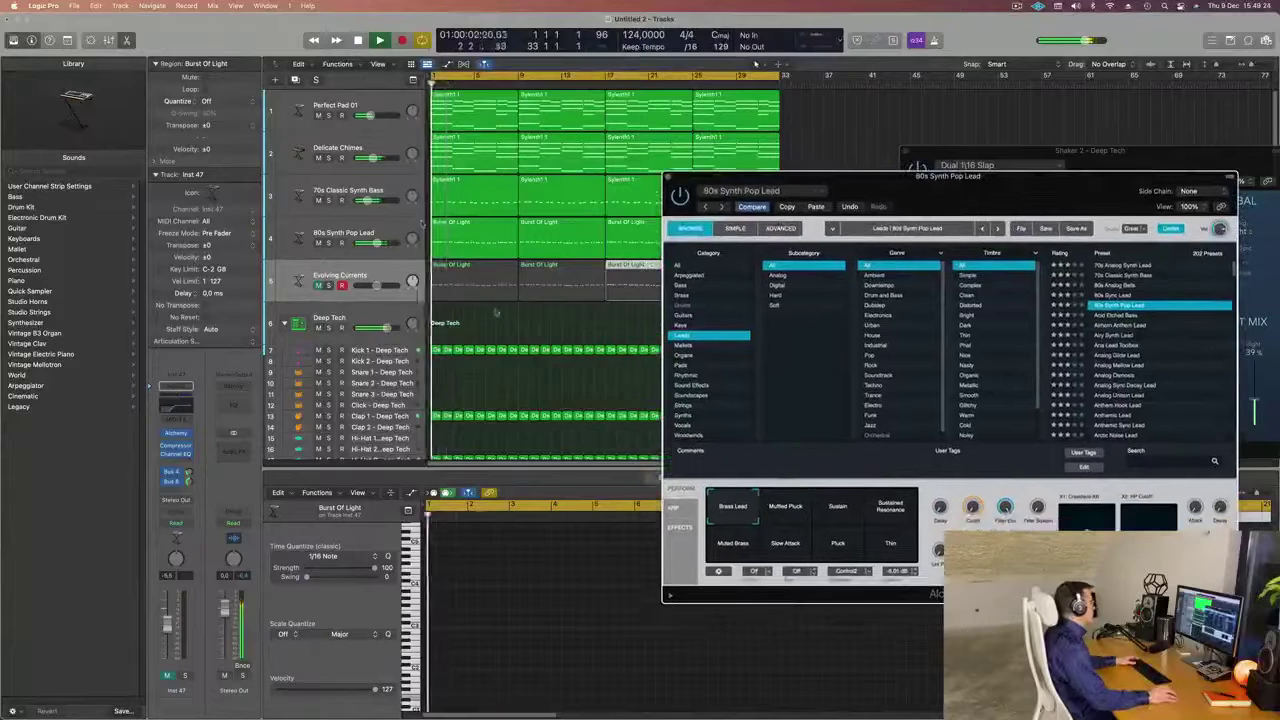
left_click(358, 229)
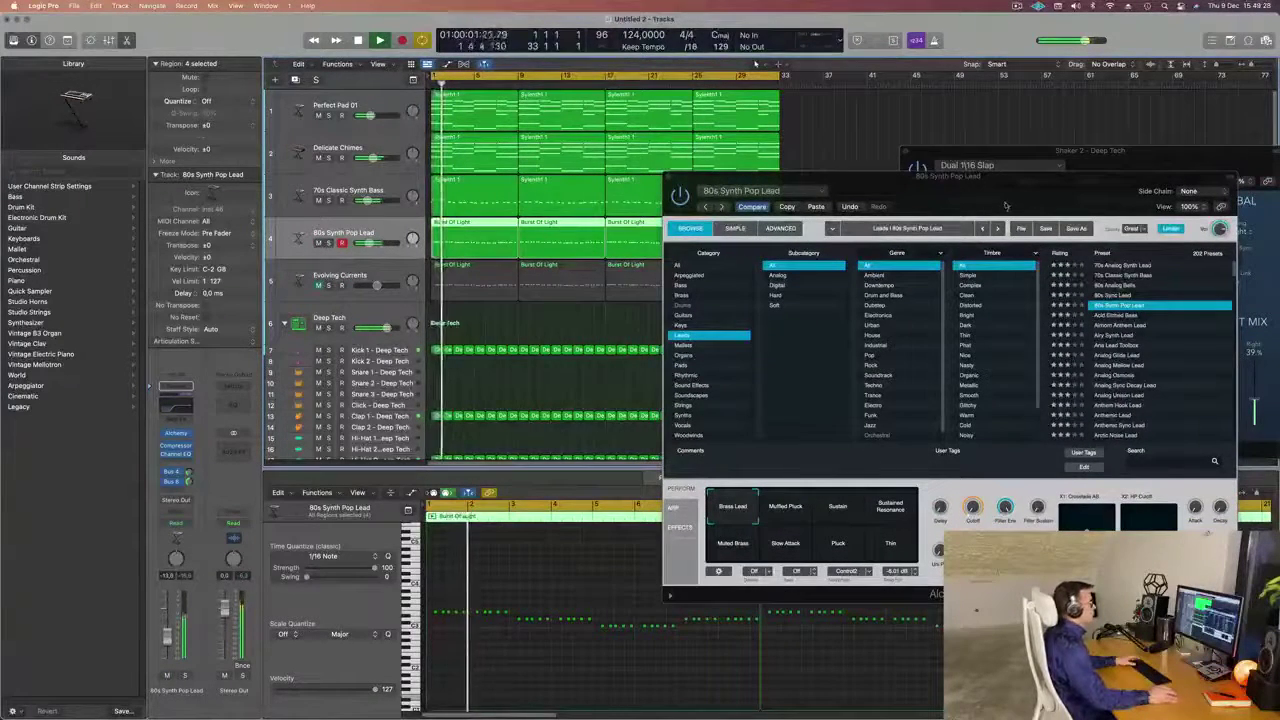
left_click_drag(1006, 206, 811, 153)
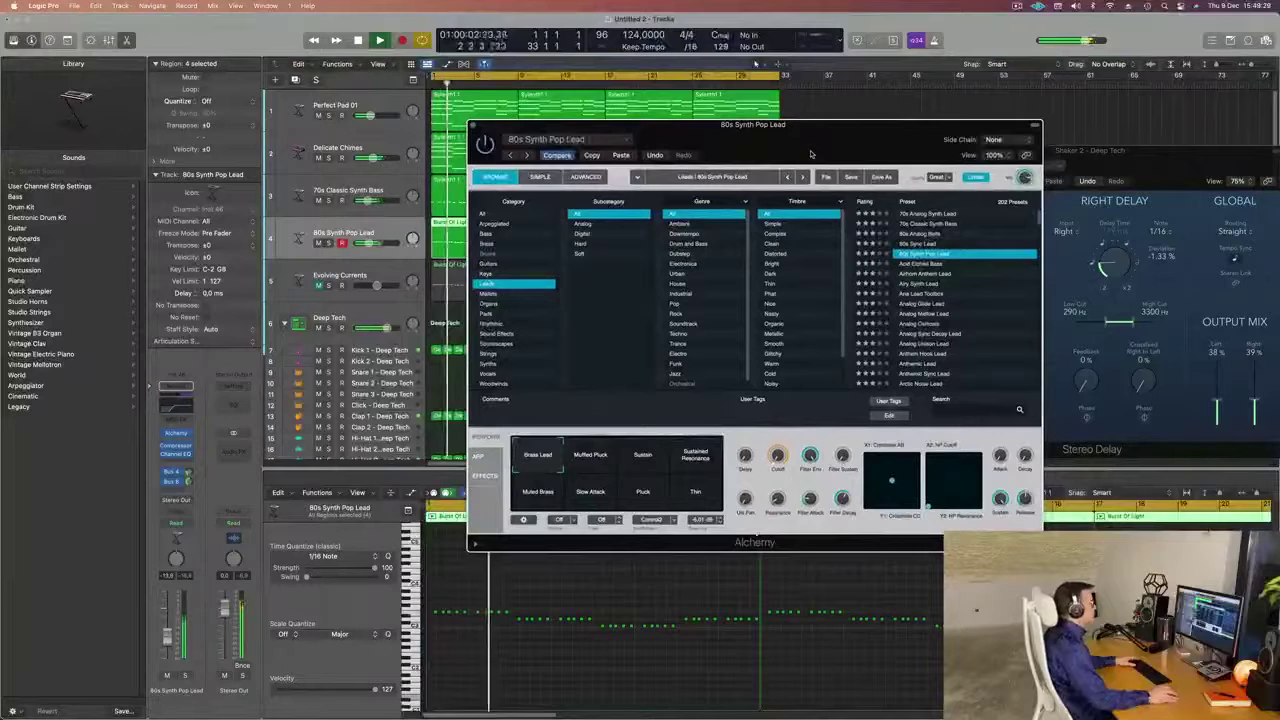
Audition the Airy Synth Lead and Ana Lead Toolbox presets in Alchemy on the original lead track.
left_click(922, 284)
scroll(922, 287, "down", 3)
left_click(924, 306)
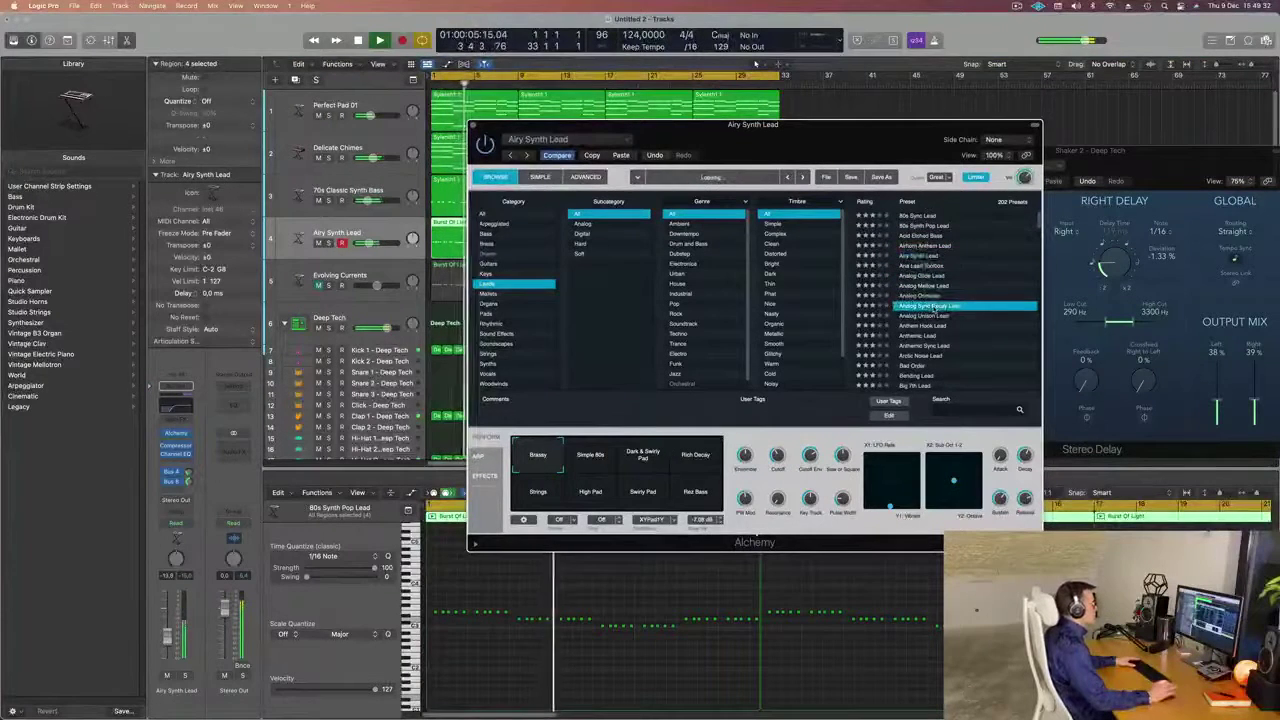
left_click(928, 256)
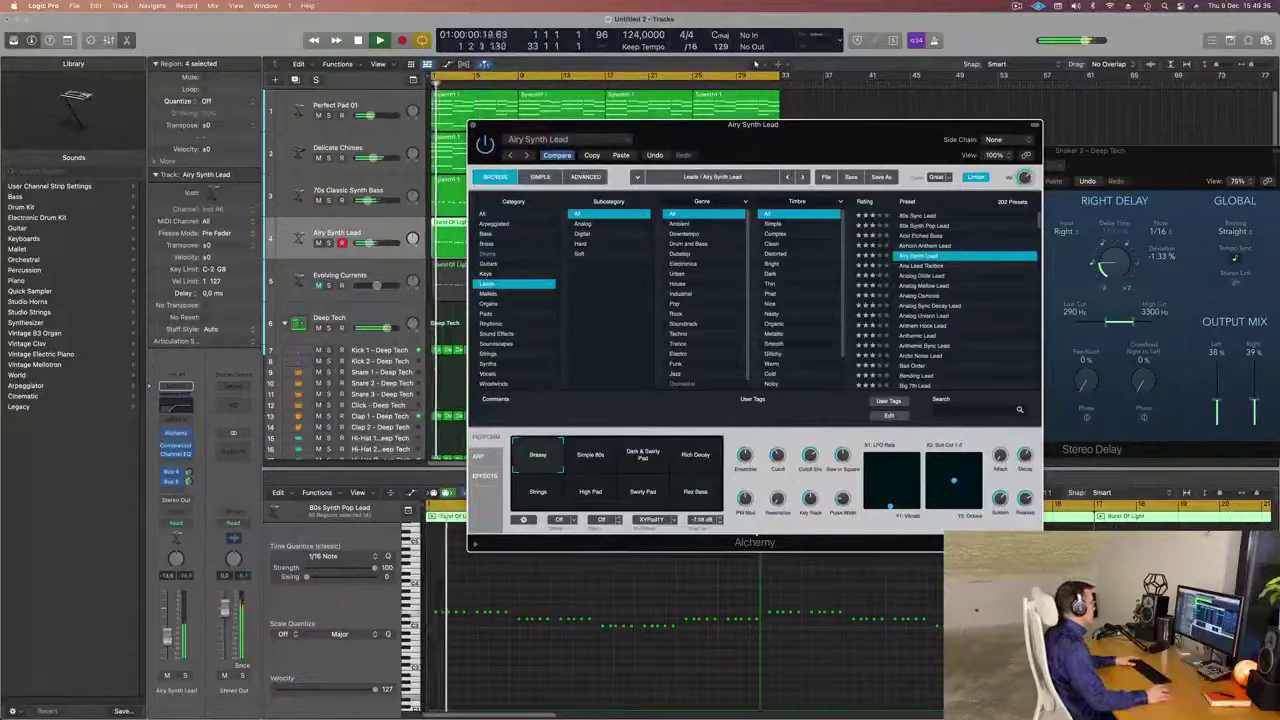
left_click(929, 267)
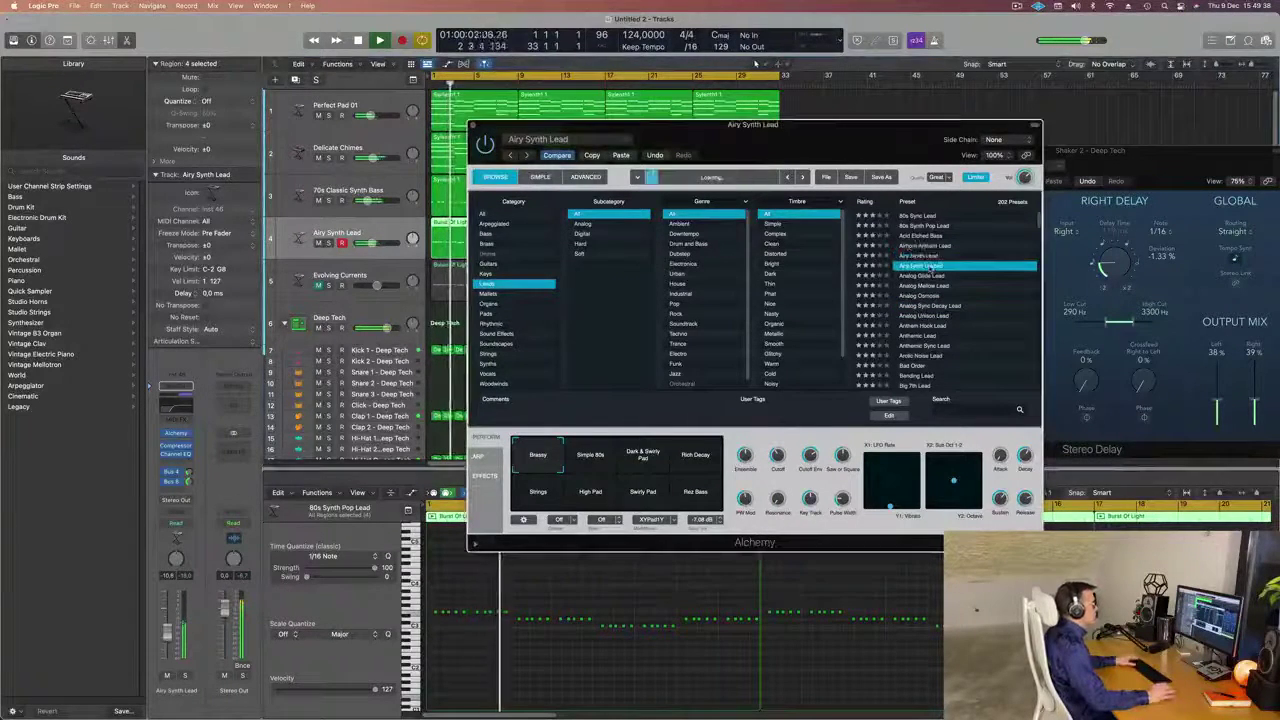
left_click(933, 246)
left_click(929, 267)
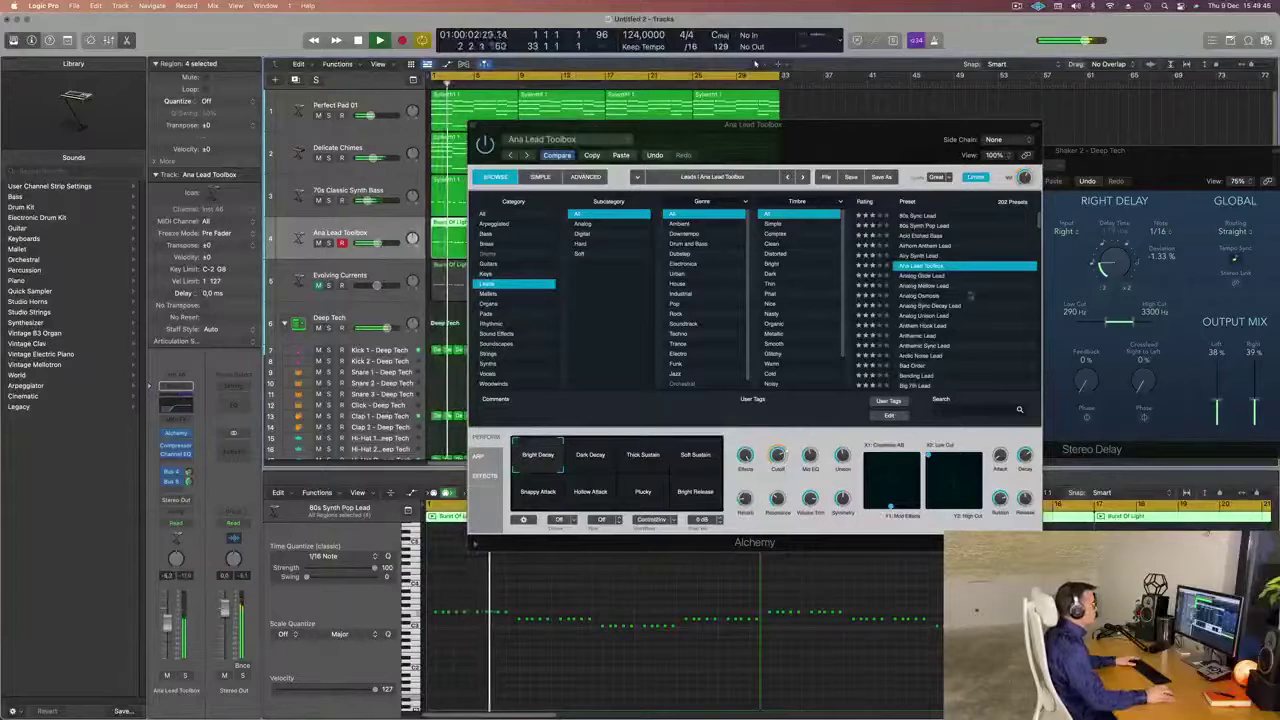
Audition the Analog Sync Decay Lead and Arctic Noise Lead presets against the playing track.
scroll(945, 293, "down", 1)
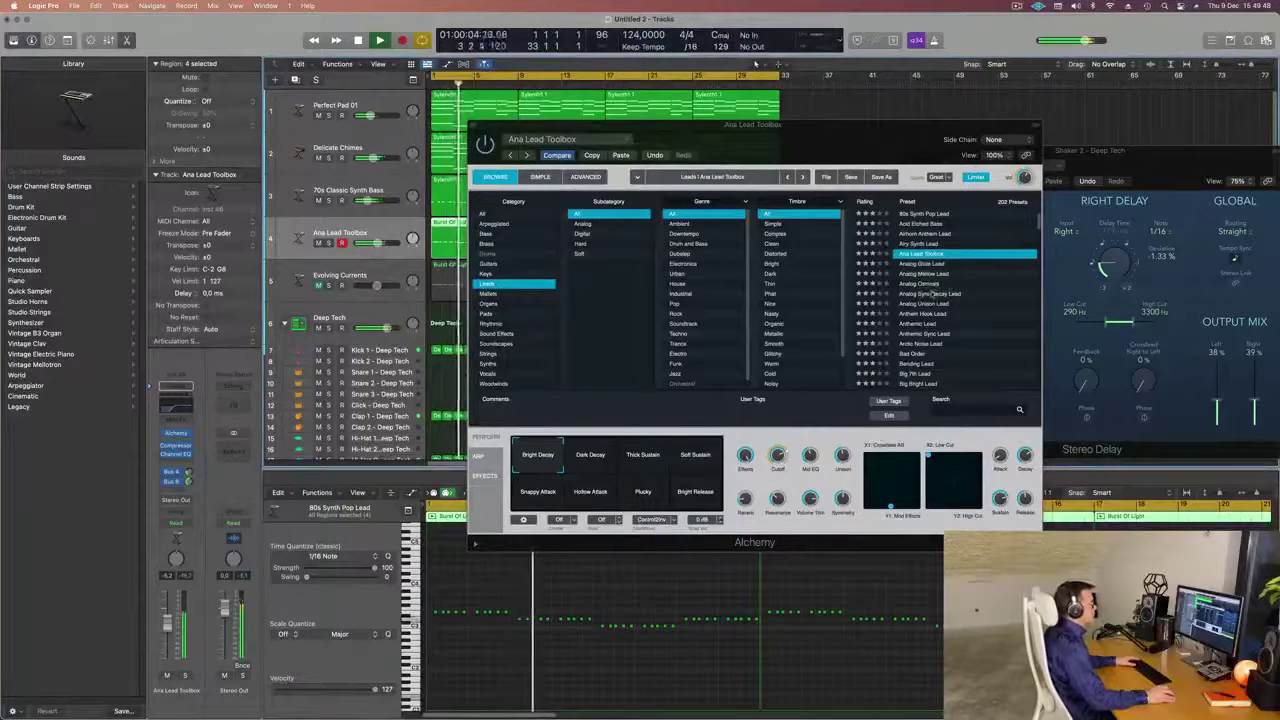
left_click(945, 293)
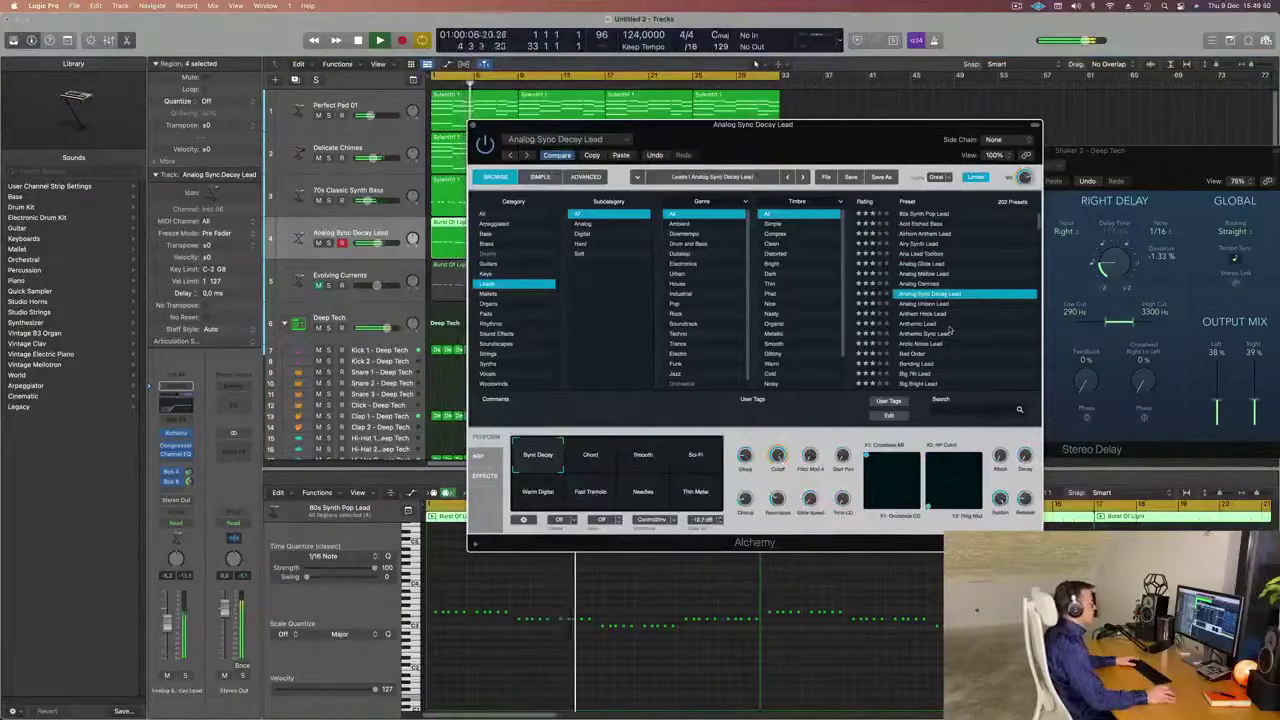
scroll(949, 328, "down", 1)
left_click(927, 336)
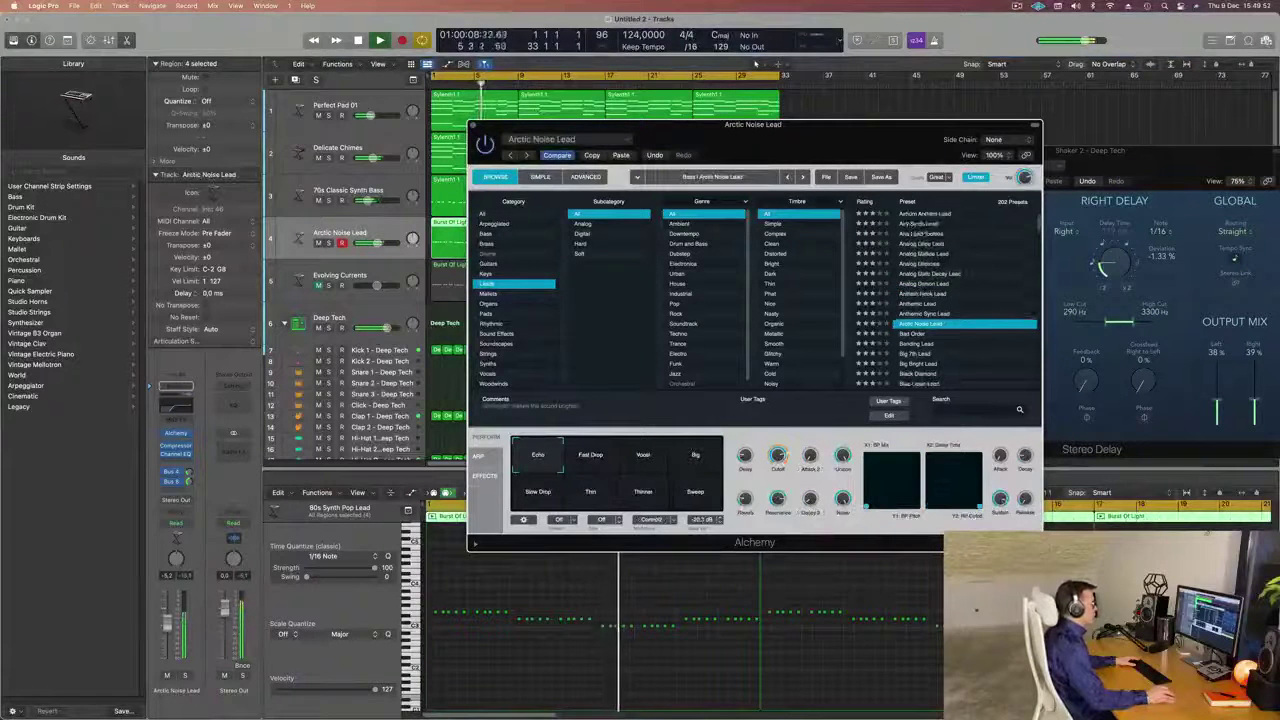
Load the Classic 80s Epic Brass preset and audition its Ring Mod Brass, Solo Brass and Unison snapshots.
scroll(968, 325, "down", 15)
scroll(970, 318, "down", 2)
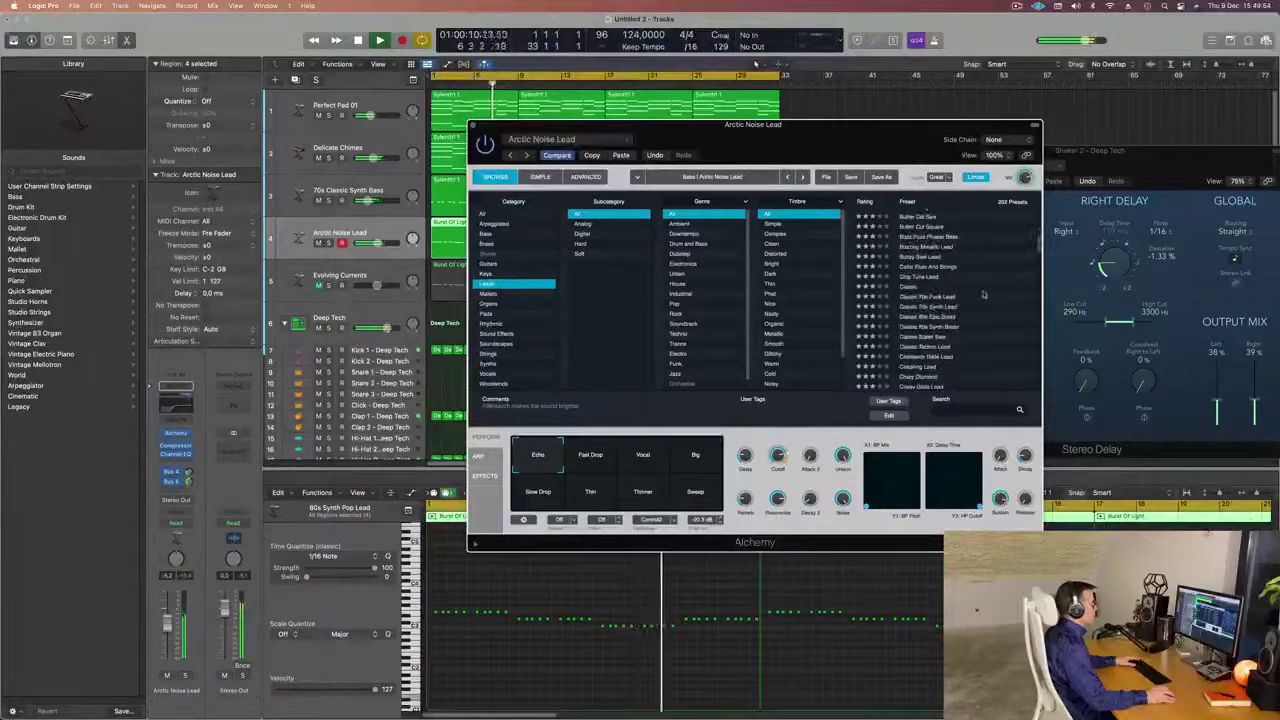
scroll(984, 295, "down", 1)
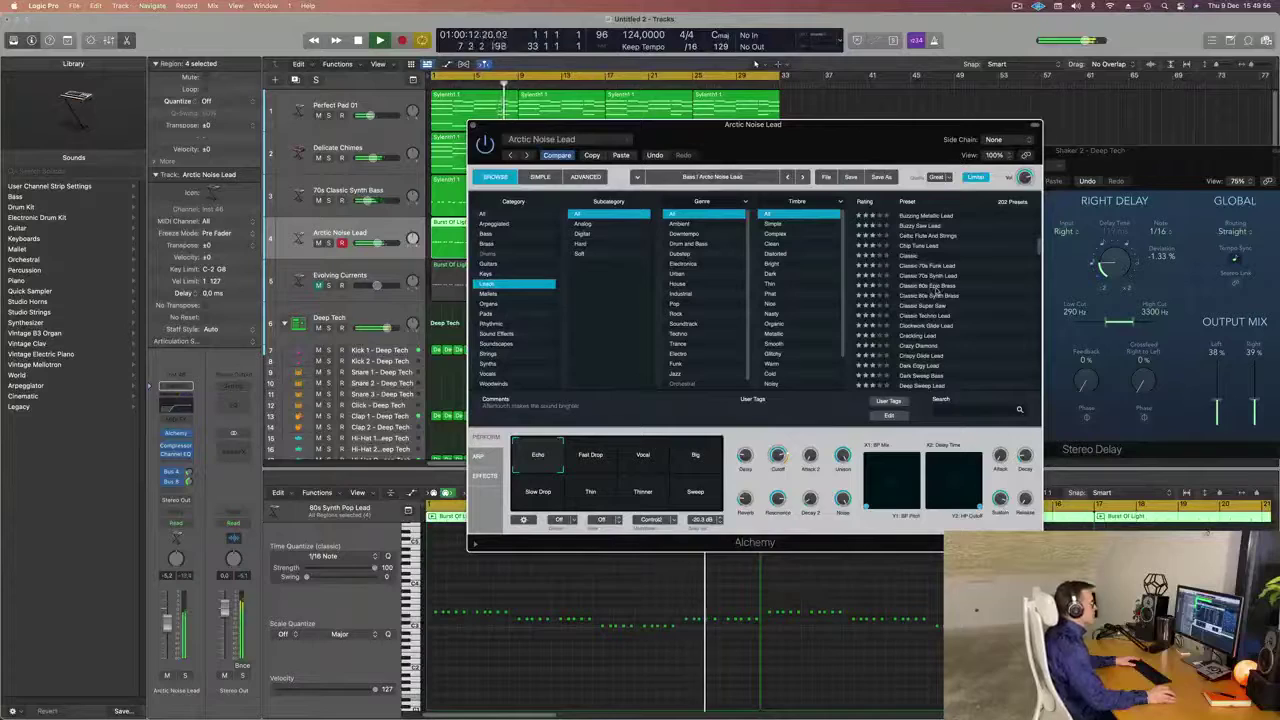
left_click(936, 288)
left_click_drag(866, 137, 994, 79)
key("space")
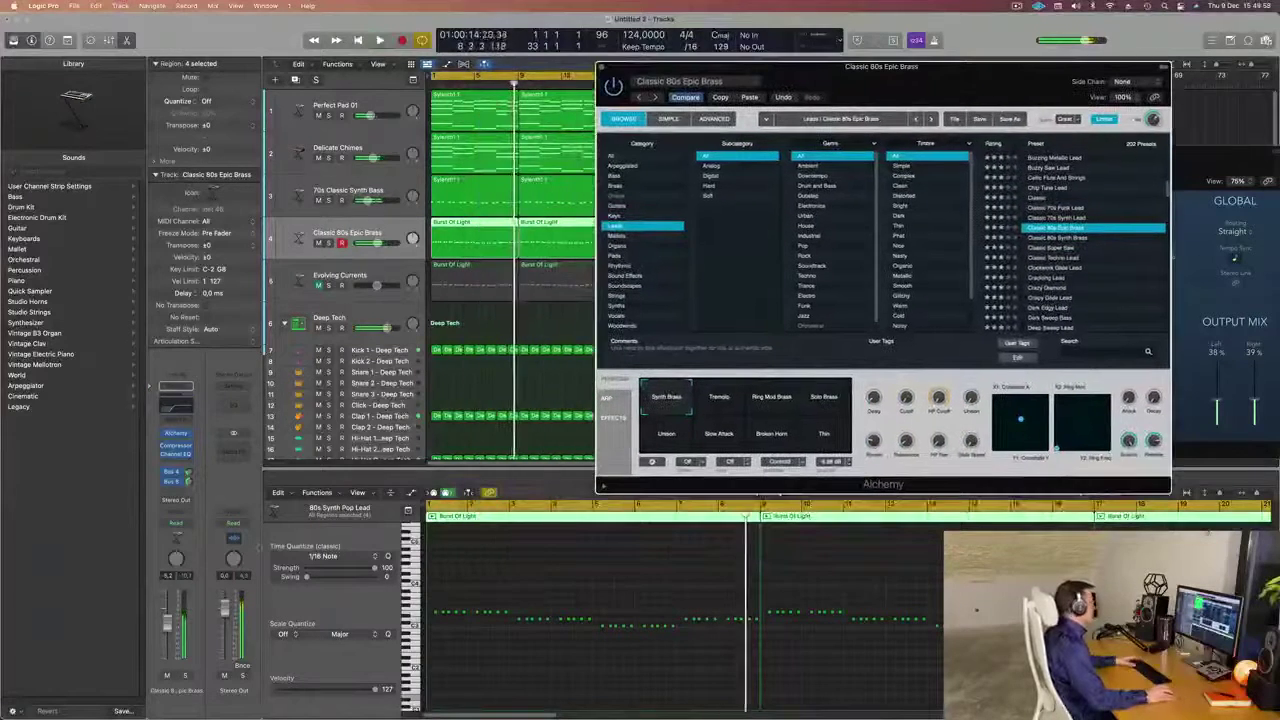
key("space")
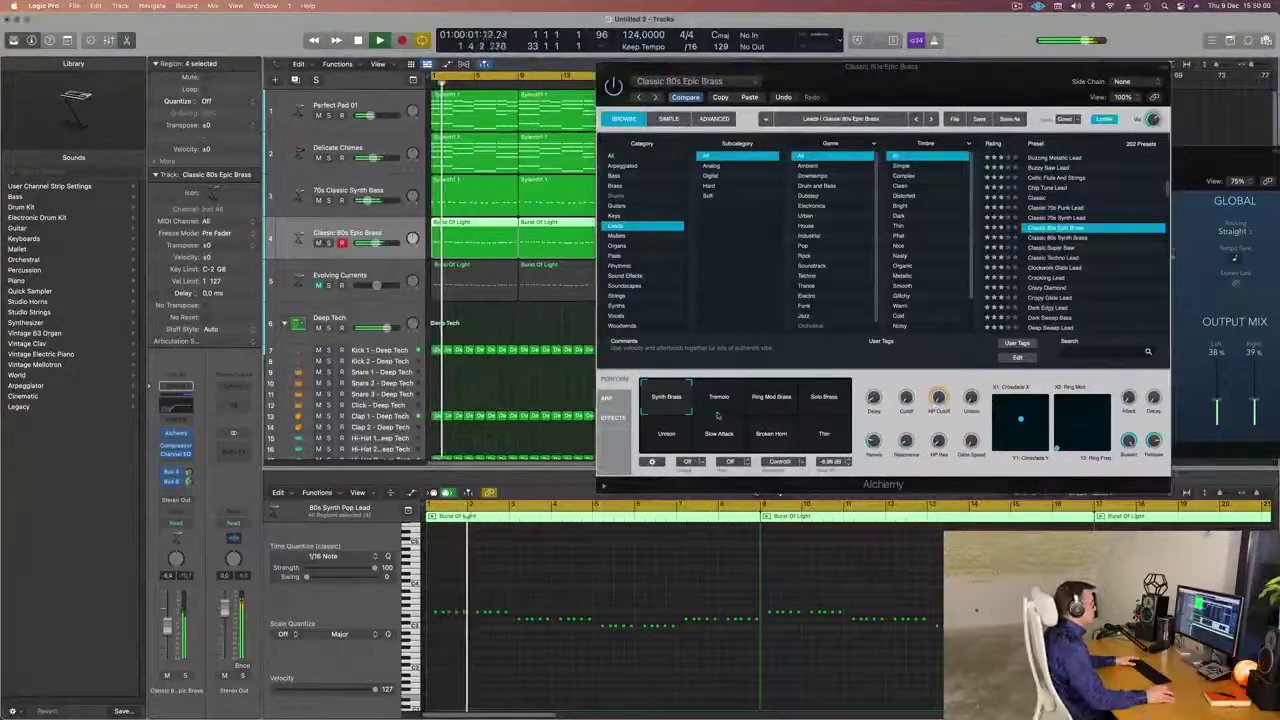
left_click(790, 398)
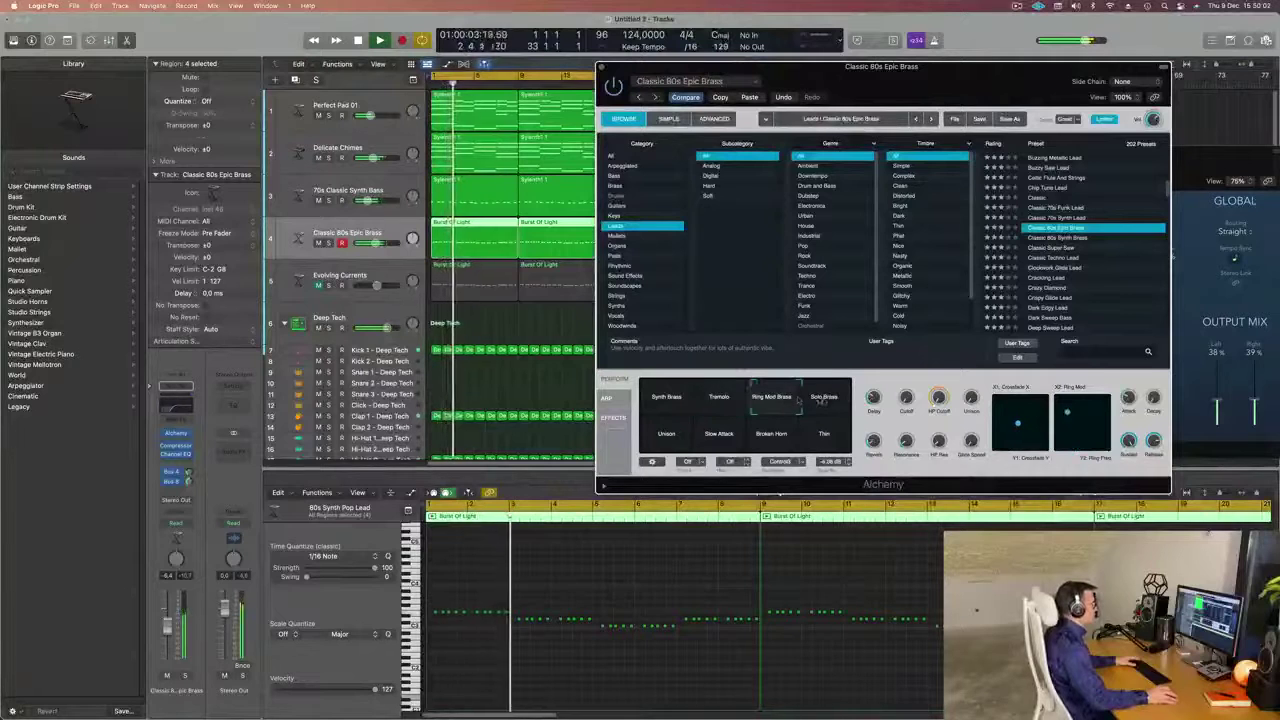
left_click(832, 400)
left_click_drag(836, 456, 645, 450)
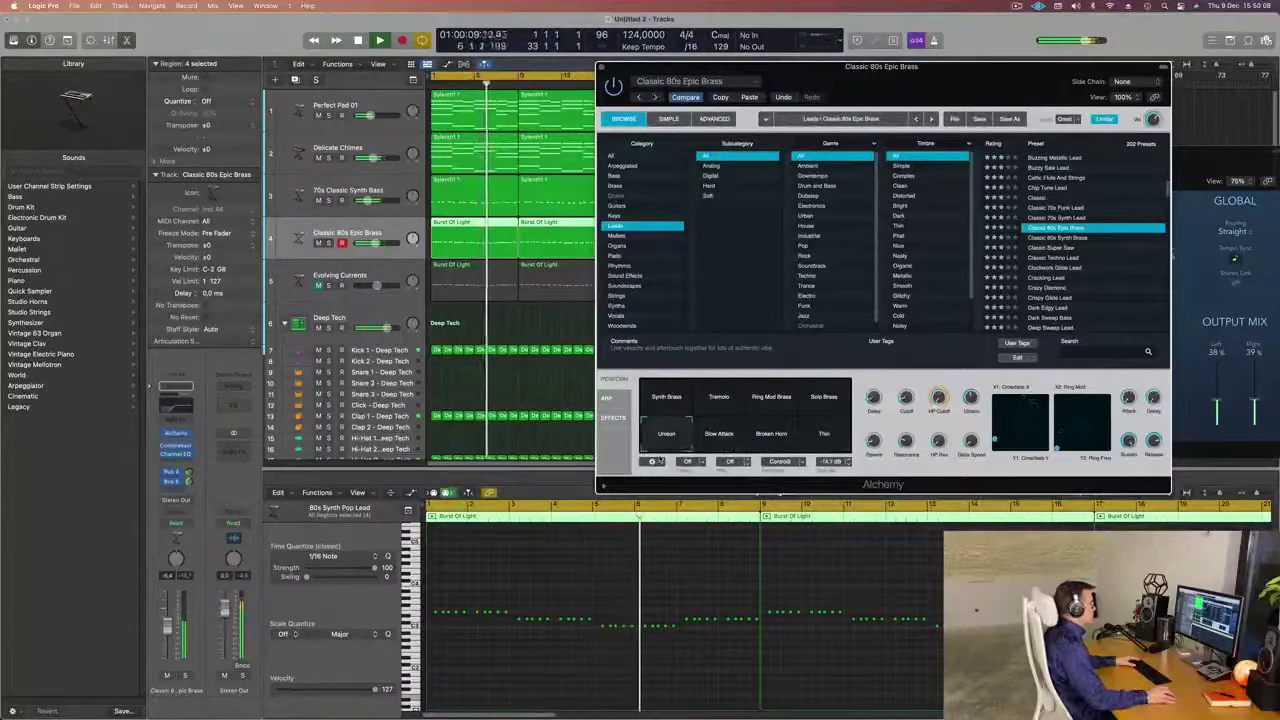
Audition the Crazy Diamond, Digiwave Lead and Dirty House Organ presets during playback.
scroll(1068, 256, "down", 2)
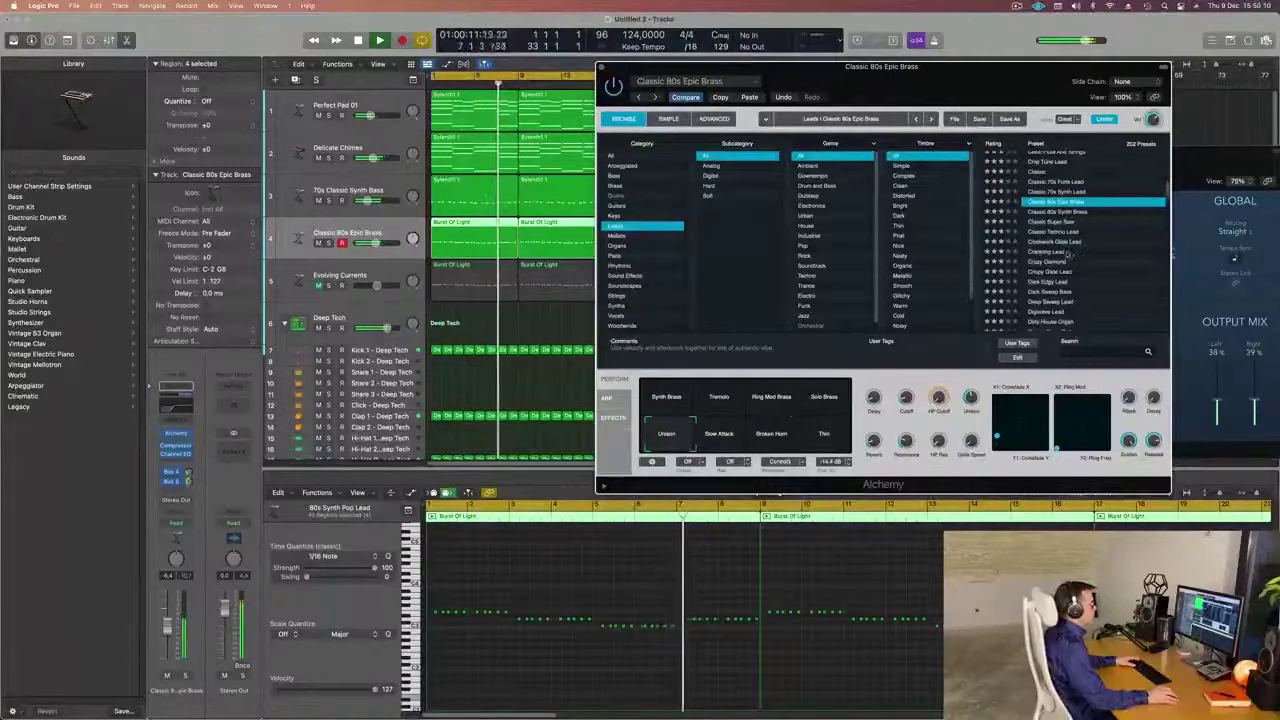
left_click(1050, 262)
left_click_drag(863, 67, 828, 66)
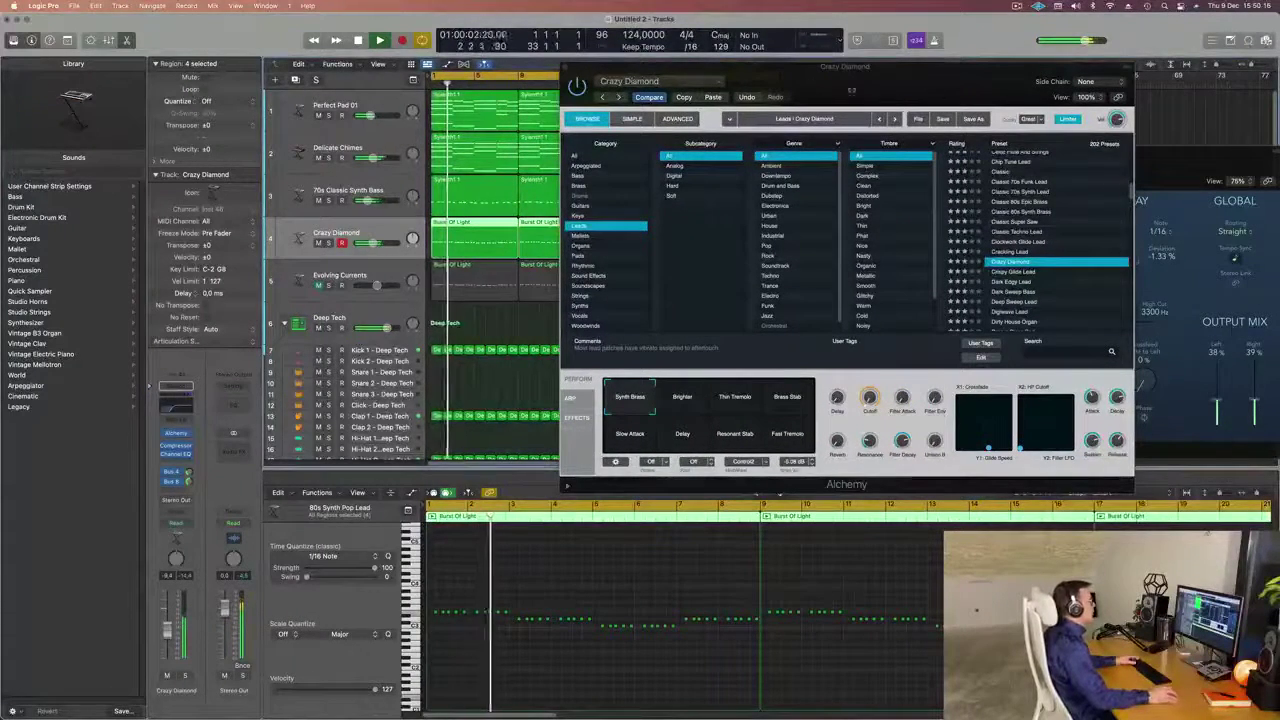
scroll(1010, 265, "down", 2)
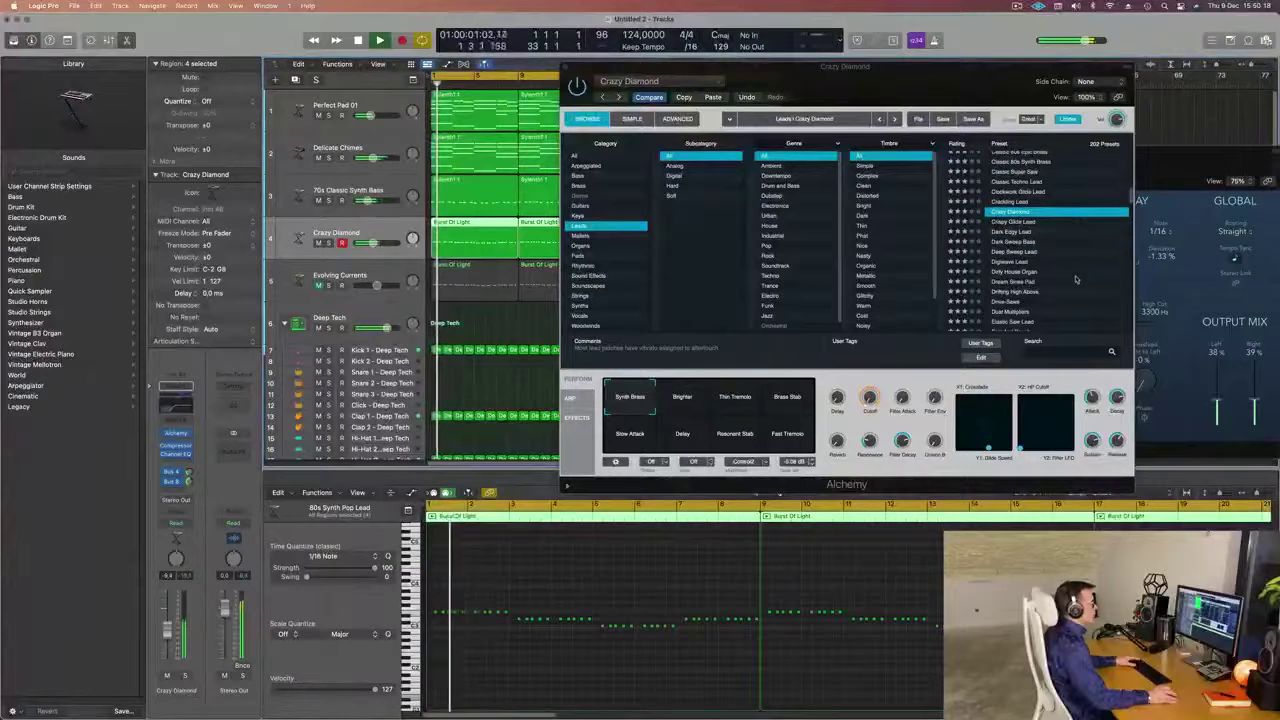
left_click(1012, 263)
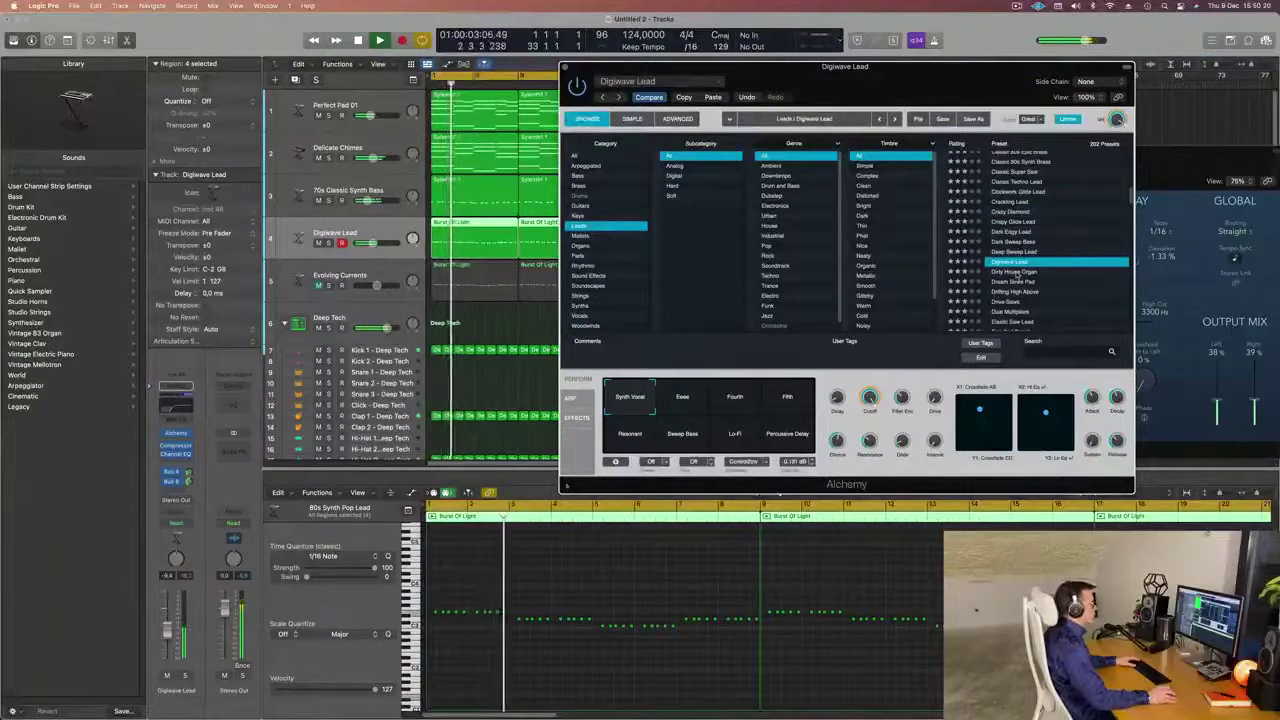
left_click(1046, 272)
Audition the Elastic Saw Lead, Epic Rift and Gaseous Lead presets on the same track.
scroll(1020, 268, "down", 3)
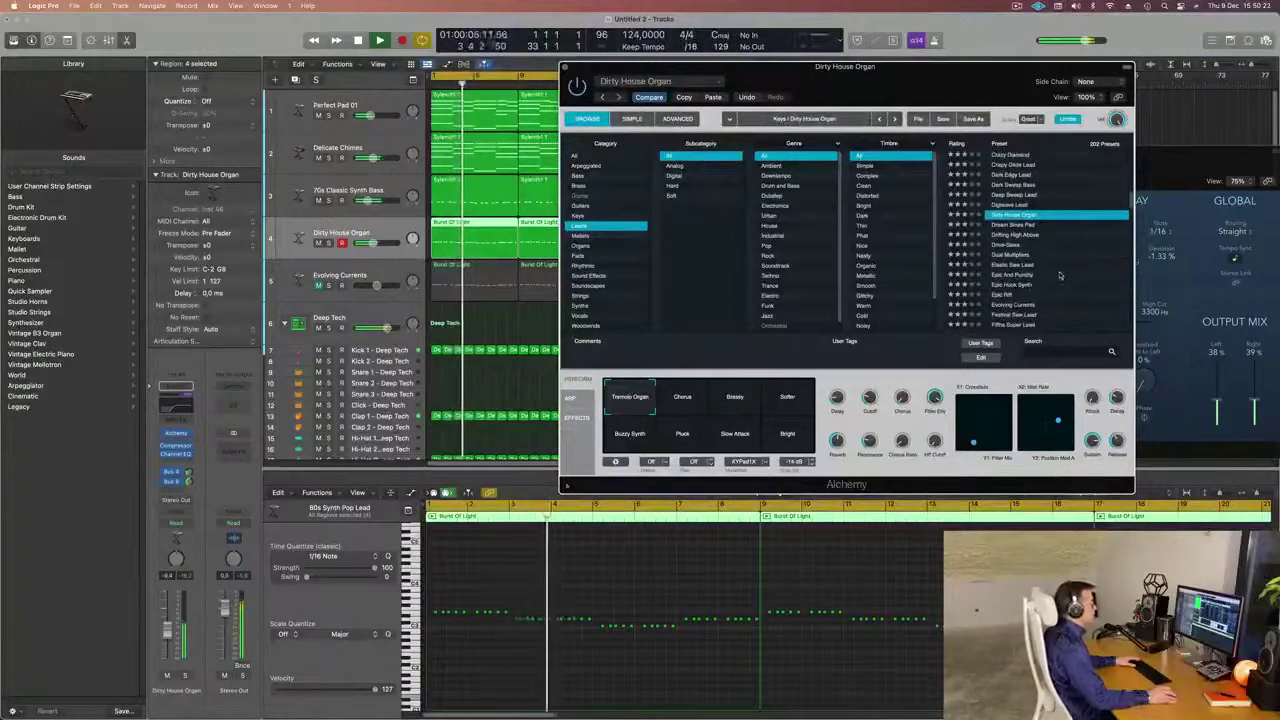
left_click(1010, 265)
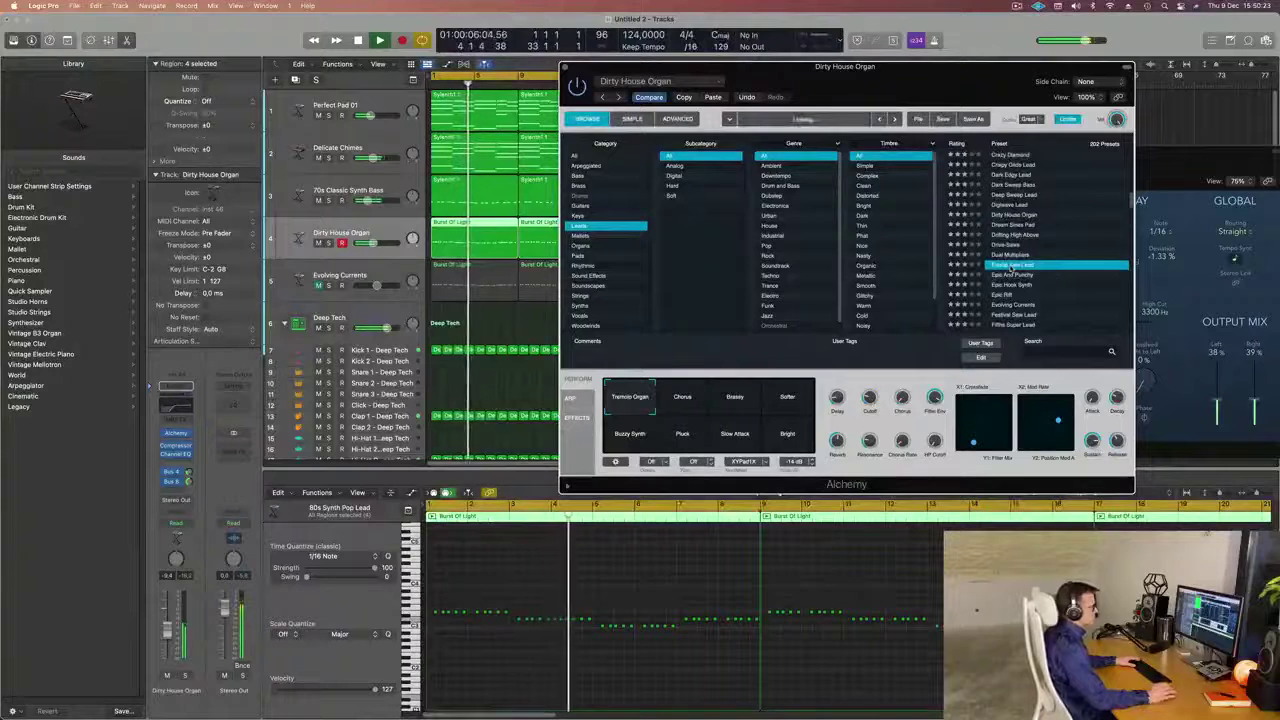
scroll(1077, 266, "down", 1)
left_click(1077, 267)
scroll(1072, 270, "down", 1)
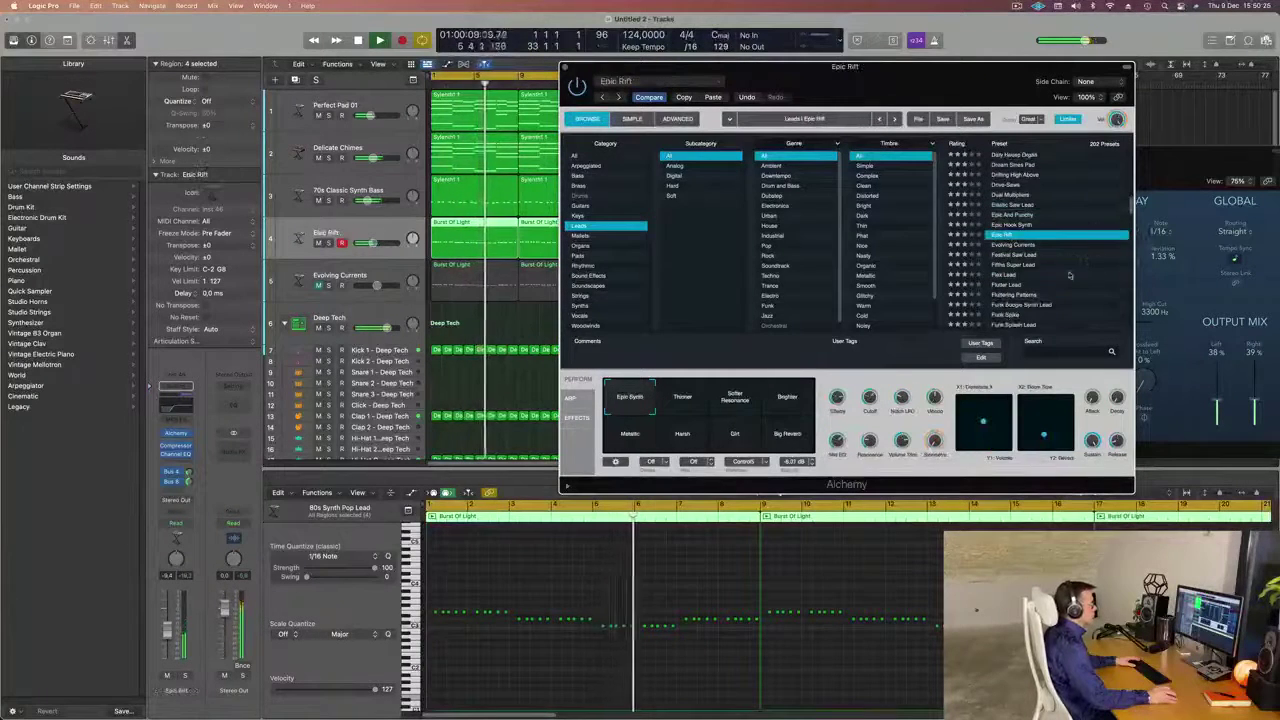
scroll(1069, 275, "down", 1)
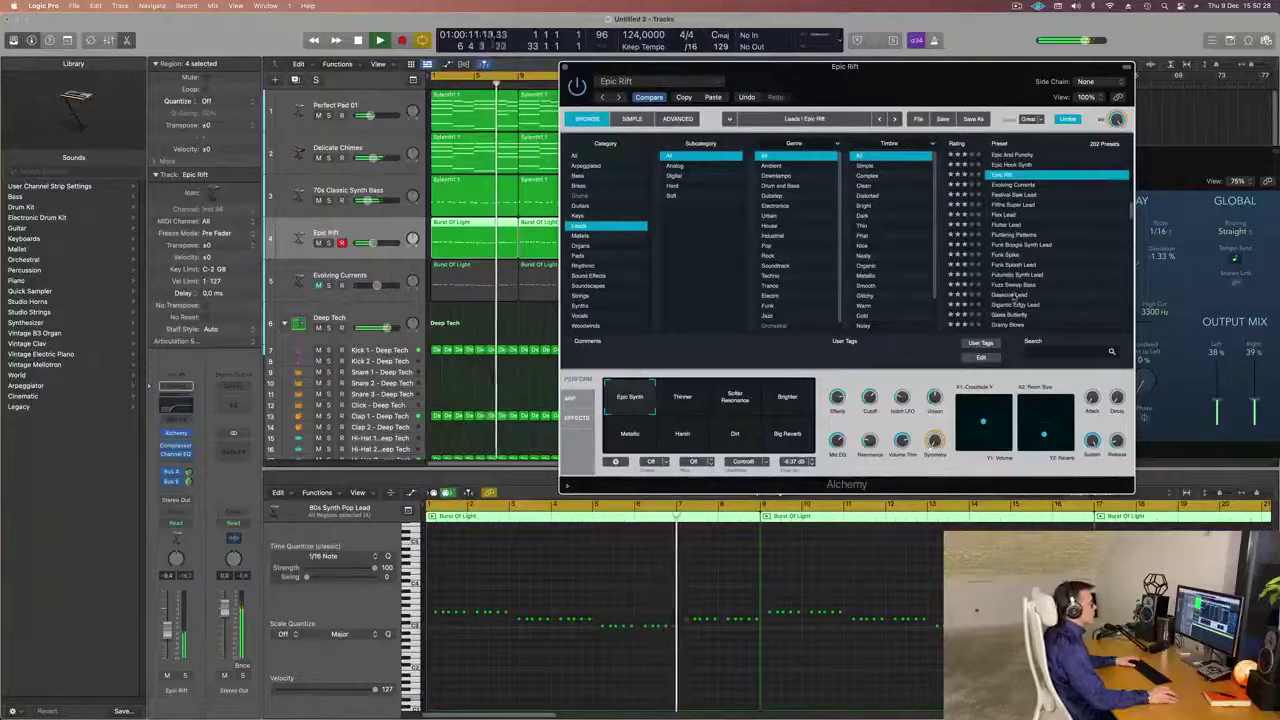
left_click(1015, 297)
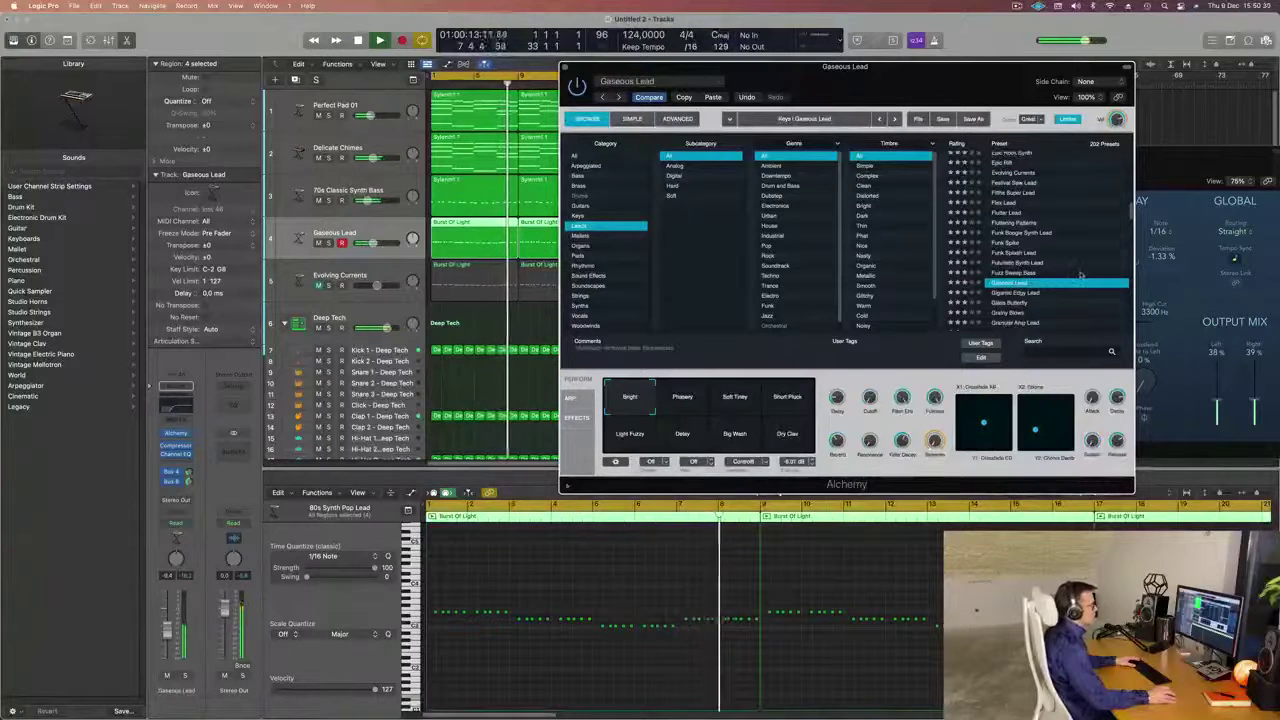
Load the Hard Metal Lead preset in the original lead track's Alchemy.
scroll(1080, 275, "down", 1)
scroll(1080, 275, "down", 1)
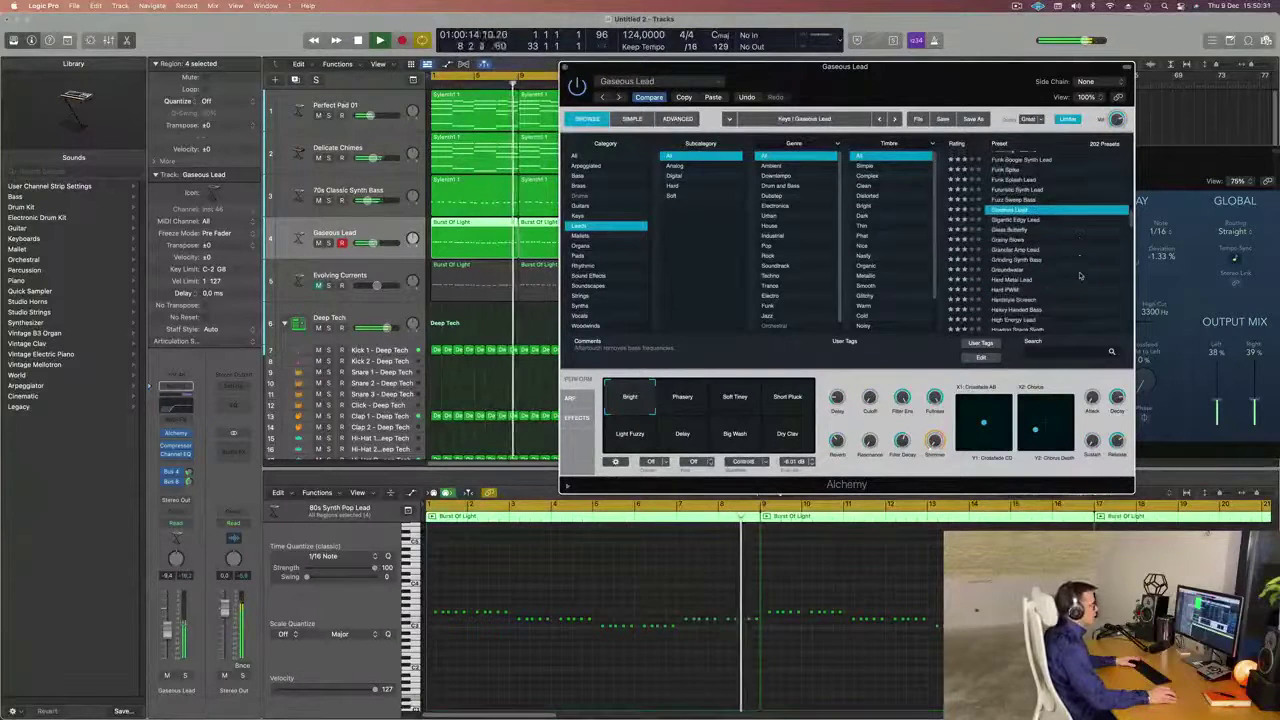
left_click(1016, 280)
scroll(1075, 255, "down", 2)
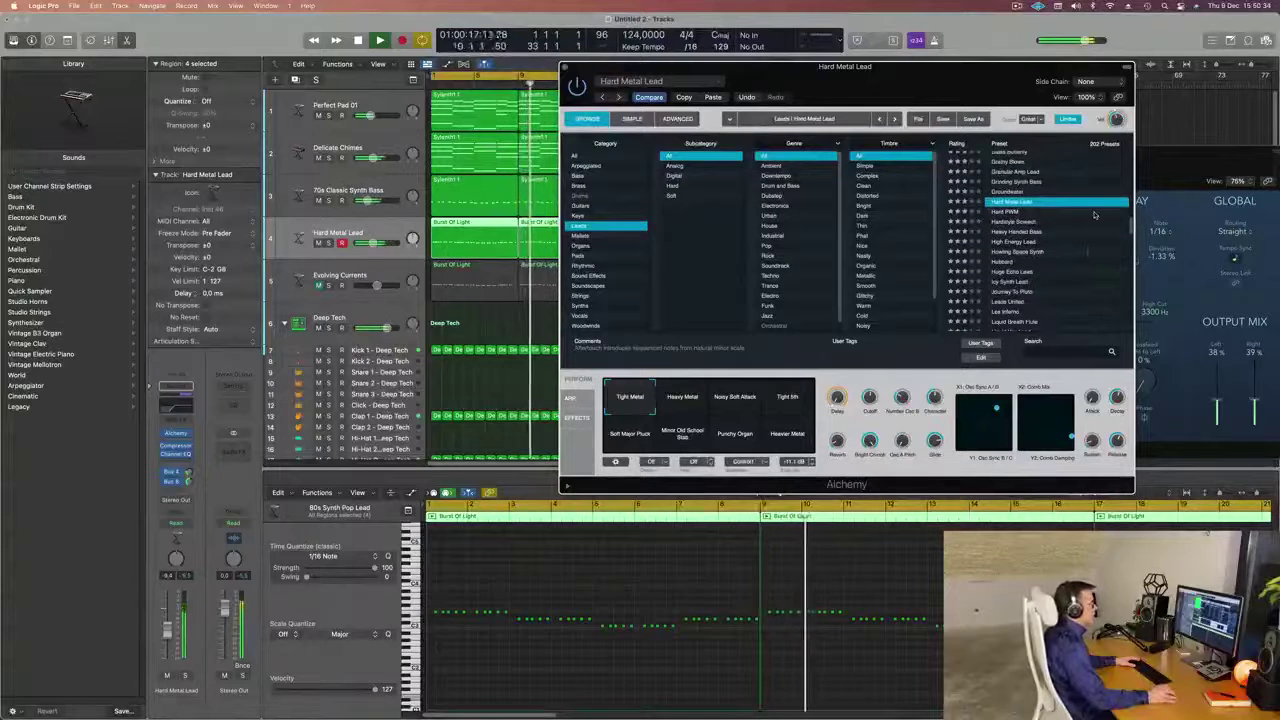
Compare the Hard Metal Lead snapshots, including Heavy Metal, Tight 5th, Minor Old School Stab, Punchy Organ and Heavier Metal.
left_click(758, 405)
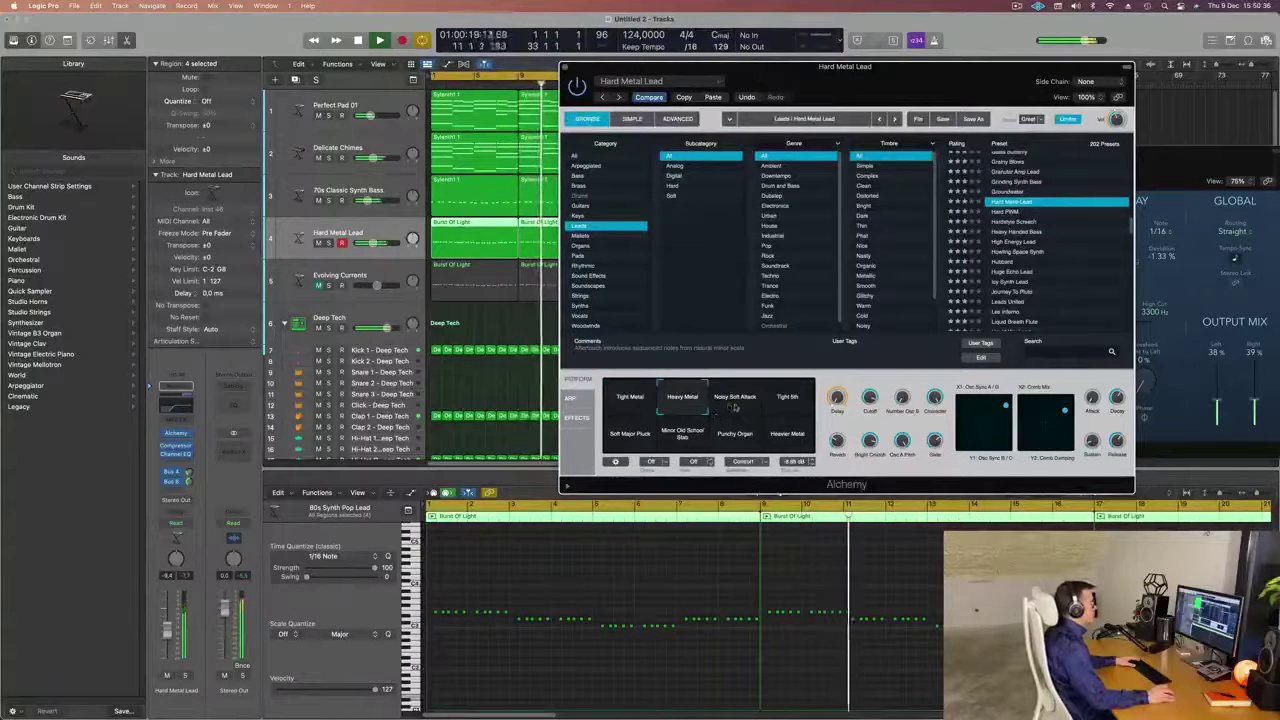
left_click(632, 434)
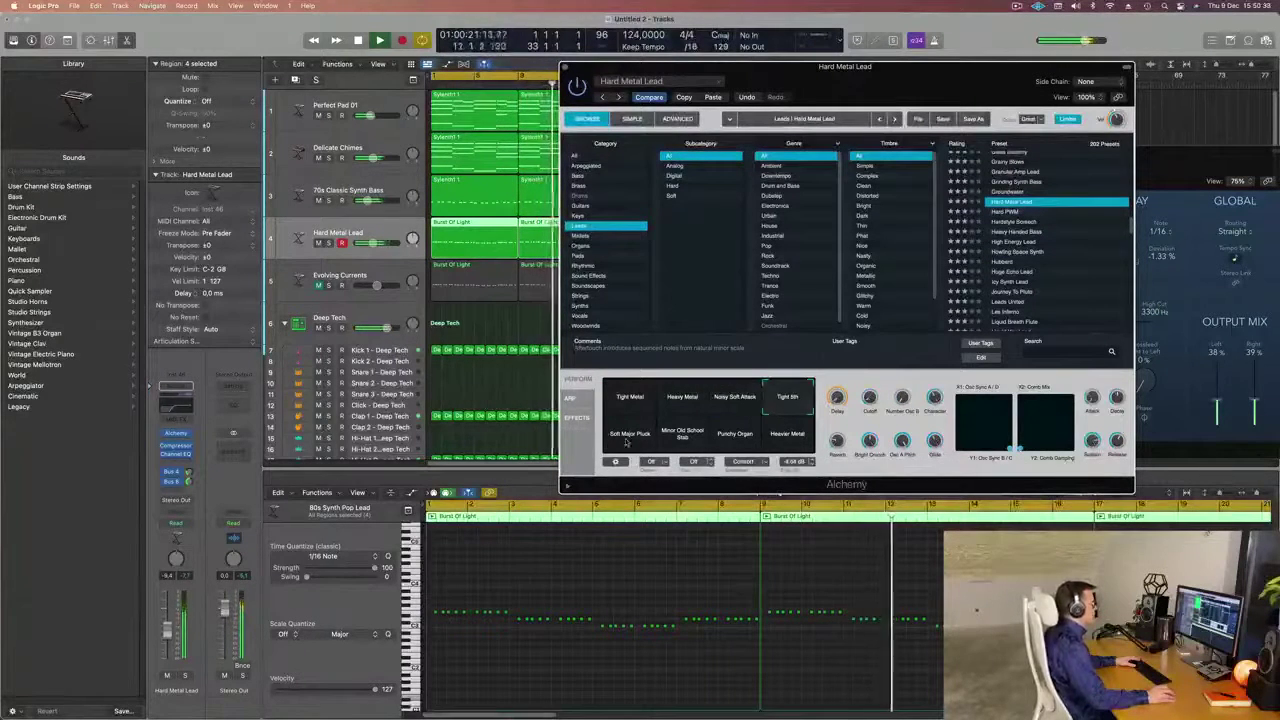
left_click(676, 441)
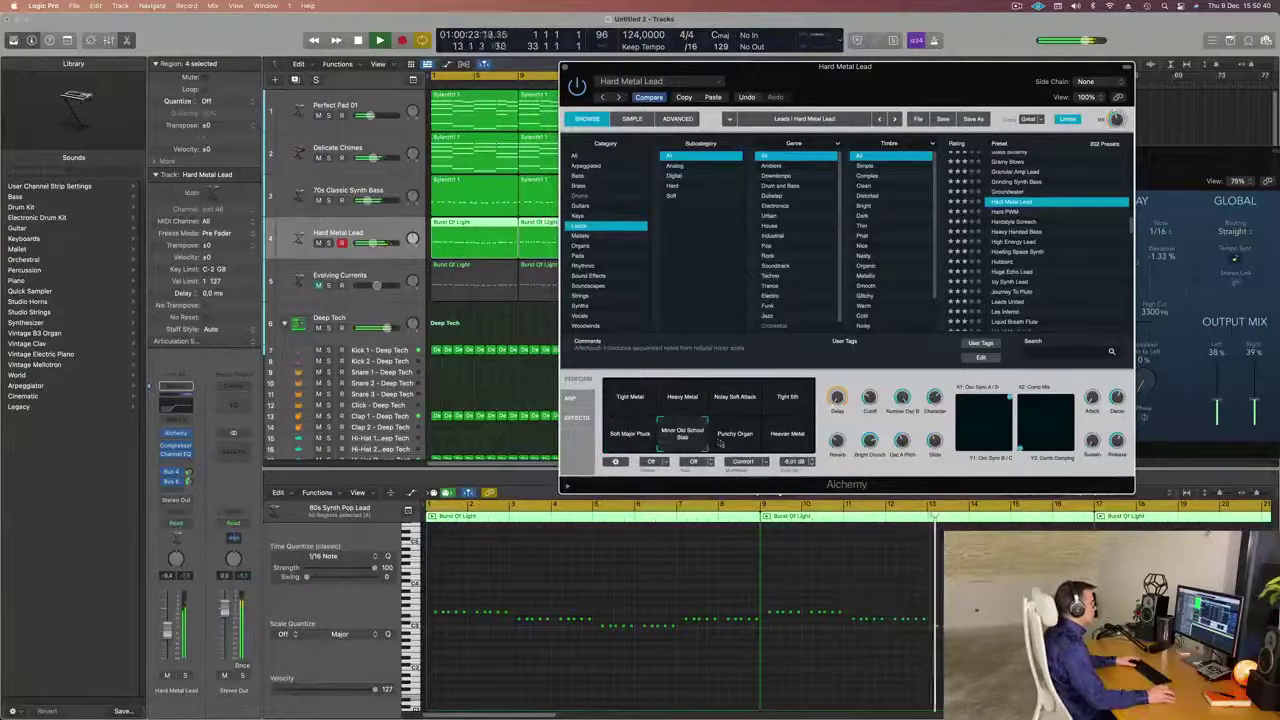
left_click(739, 443)
left_click(788, 439)
left_click(668, 414)
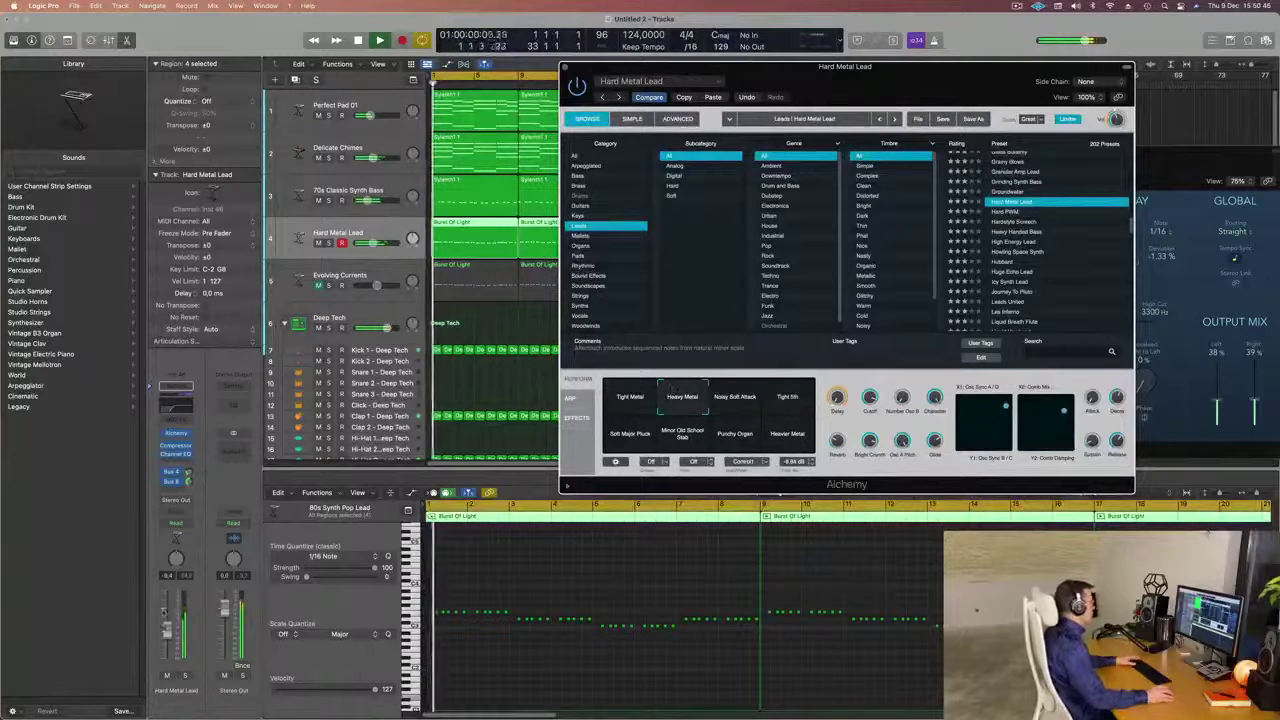
Switch Hard Metal Lead to its Tight Metal snapshot, set the track volume to about -11.2 dB and close Alchemy.
left_click_drag(371, 243, 368, 243)
left_click(634, 403)
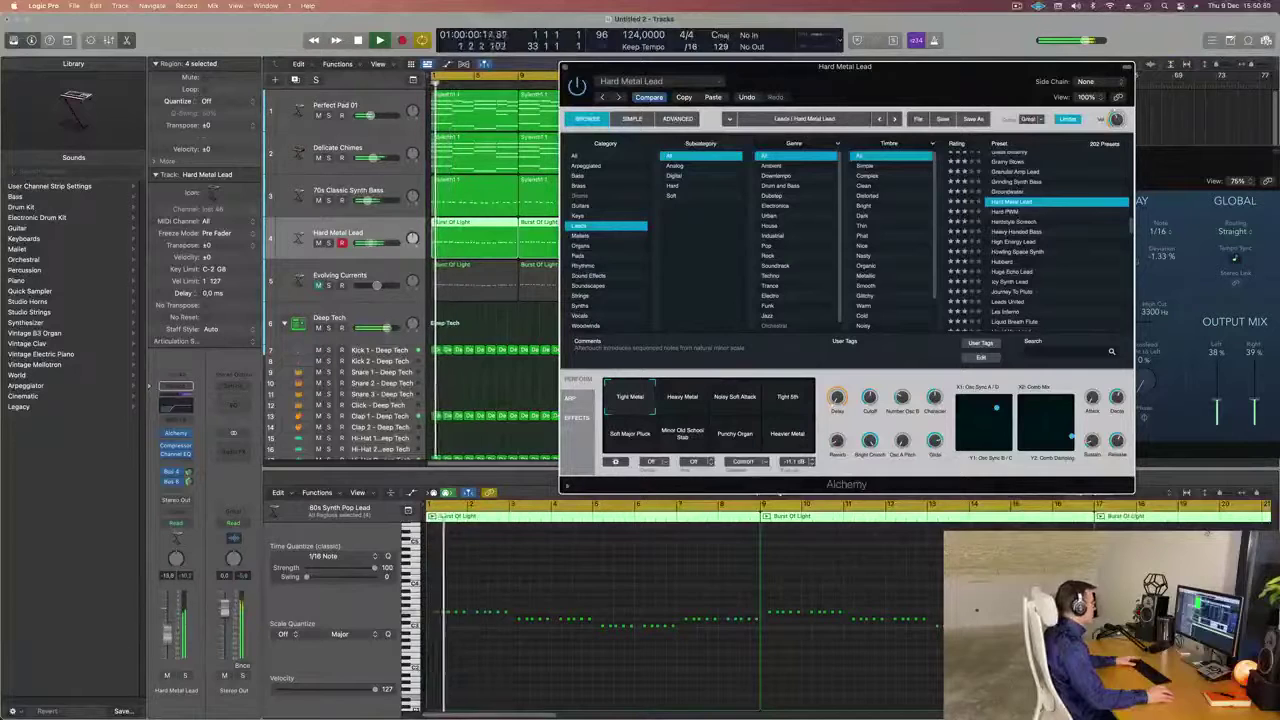
left_click_drag(169, 630, 168, 632)
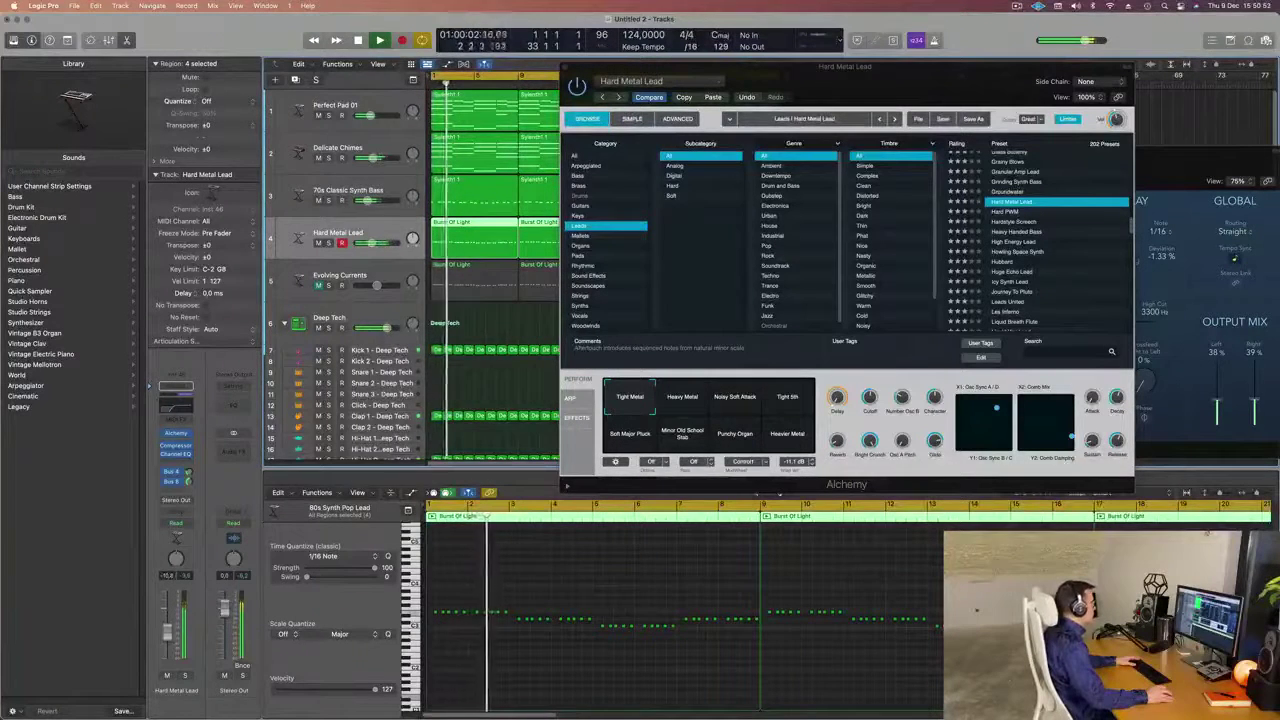
left_click(564, 69)
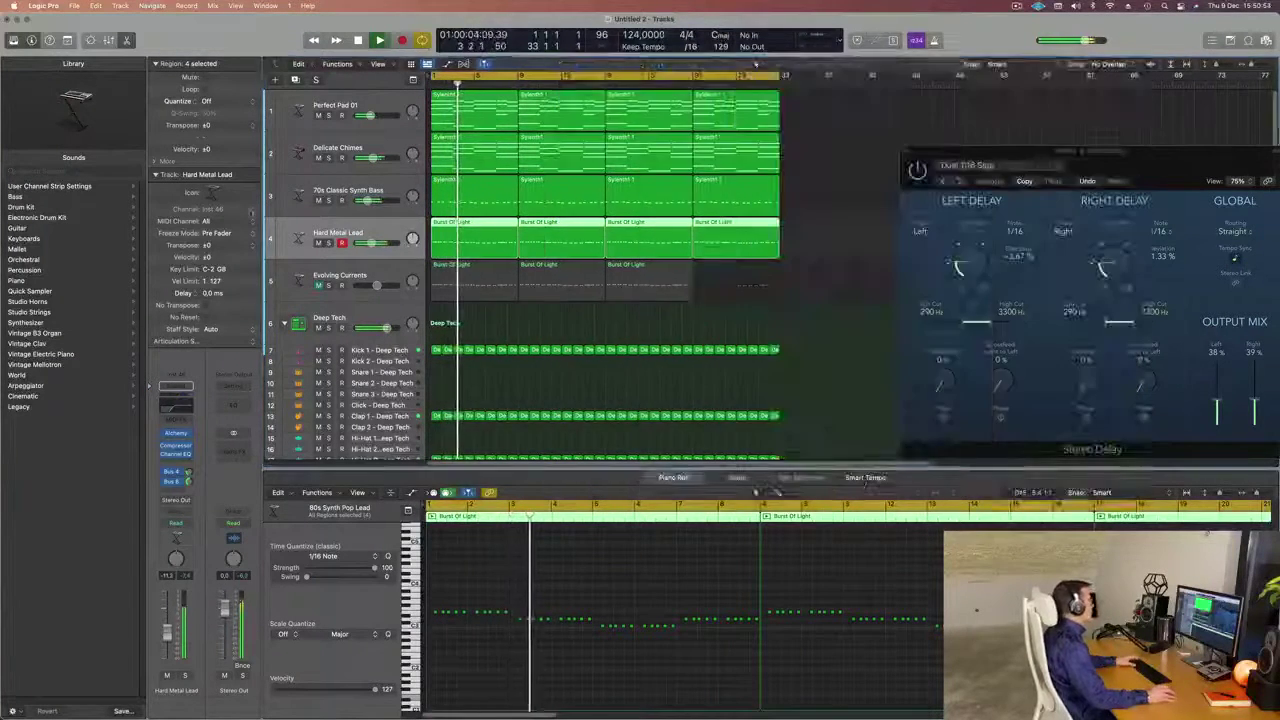
Copy the last Burst Of Light region on the Evolving Currents track to bar 25 and unmute that track.
key("super+Left")
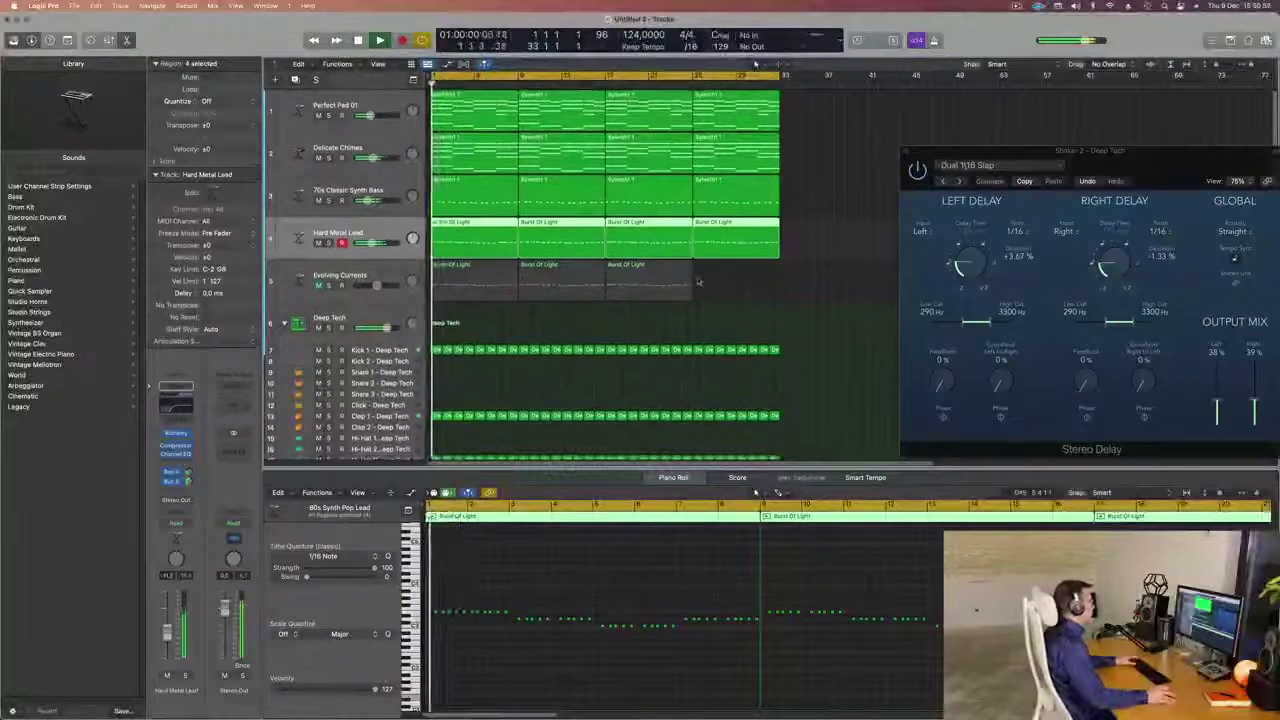
left_click_drag(638, 284, 726, 279)
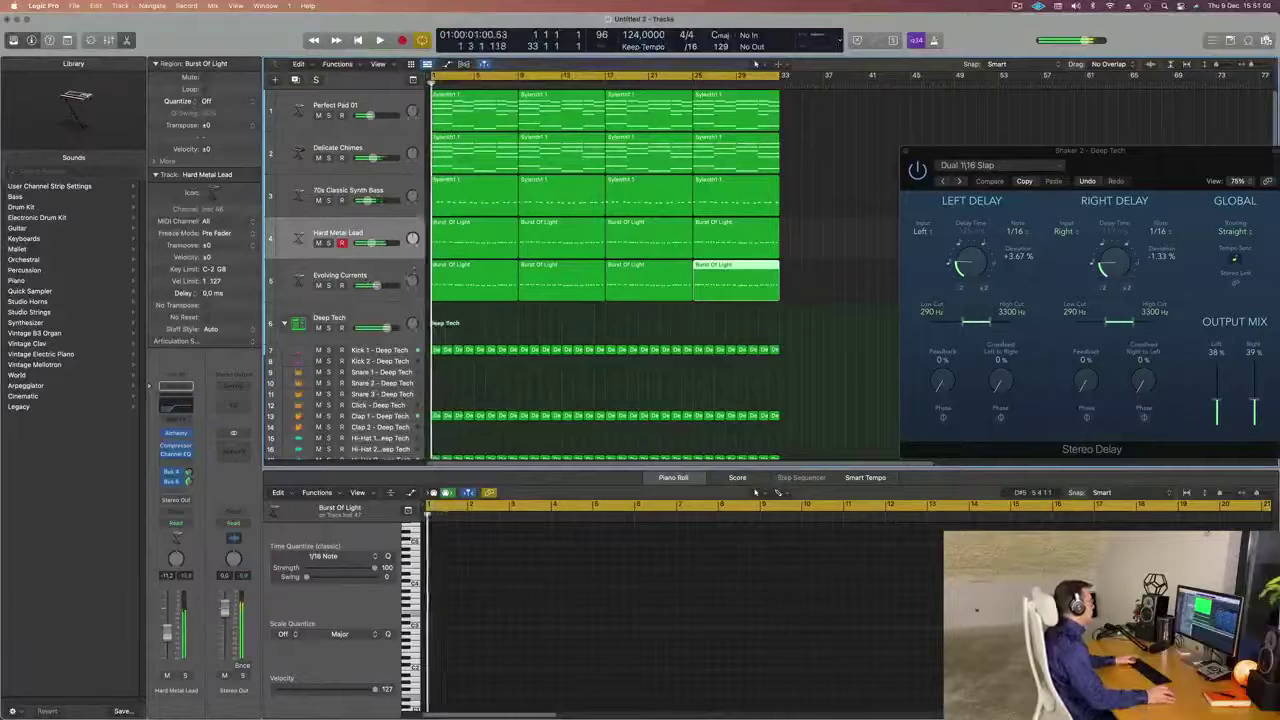
Play both lead layers together and lower the Hard Metal Lead track's volume to about -13.6 dB.
left_click(388, 271)
key("space")
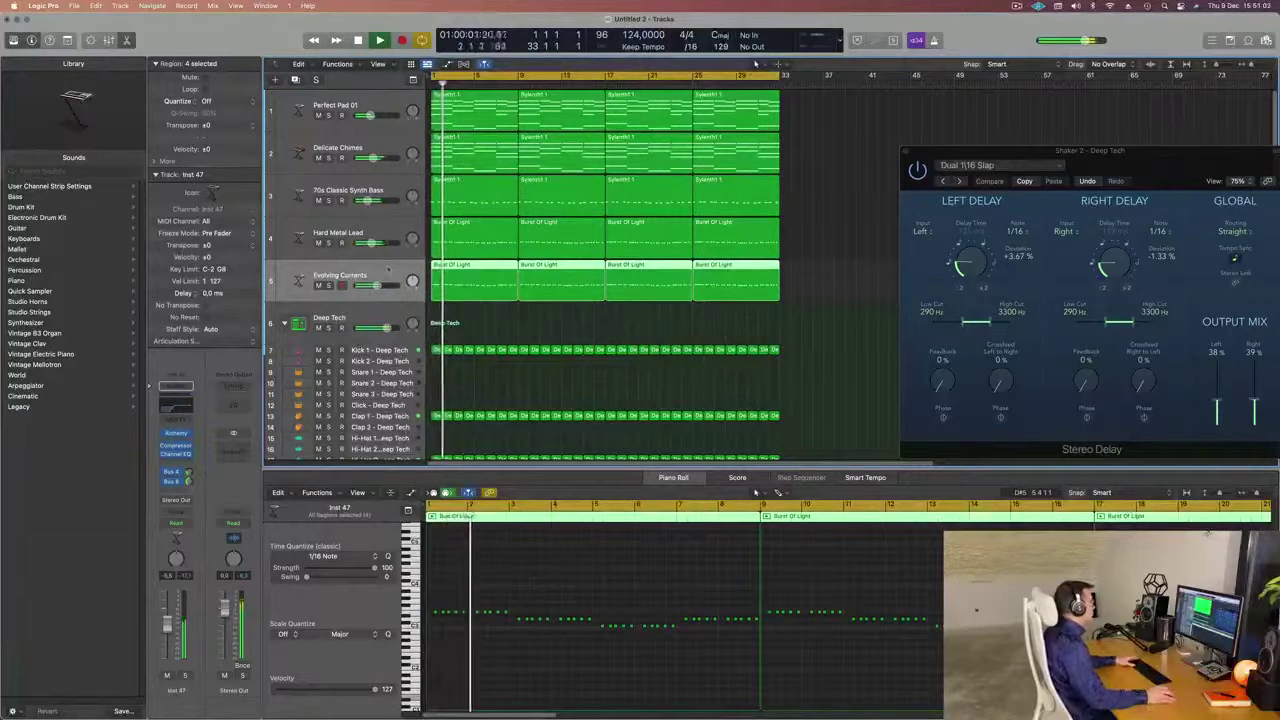
left_click(400, 238)
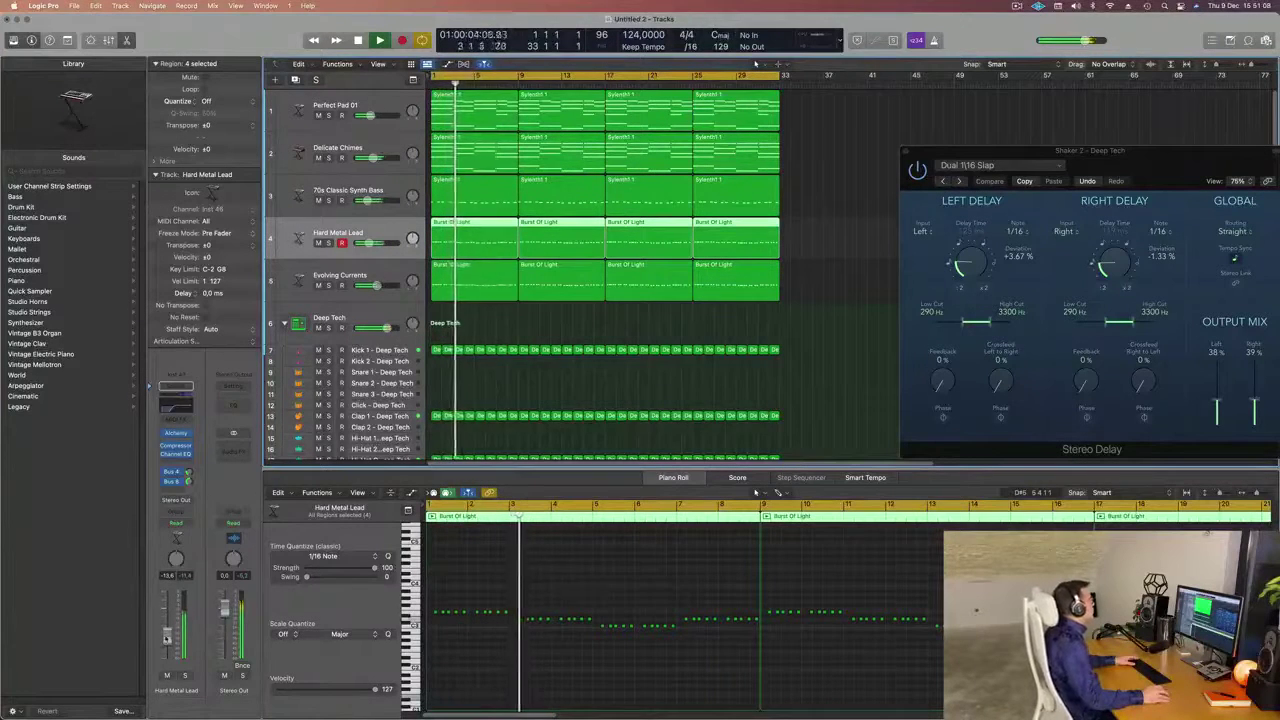
Mute and unmute the Hard Metal Lead track during playback to compare the mix without and with it.
left_click(167, 676)
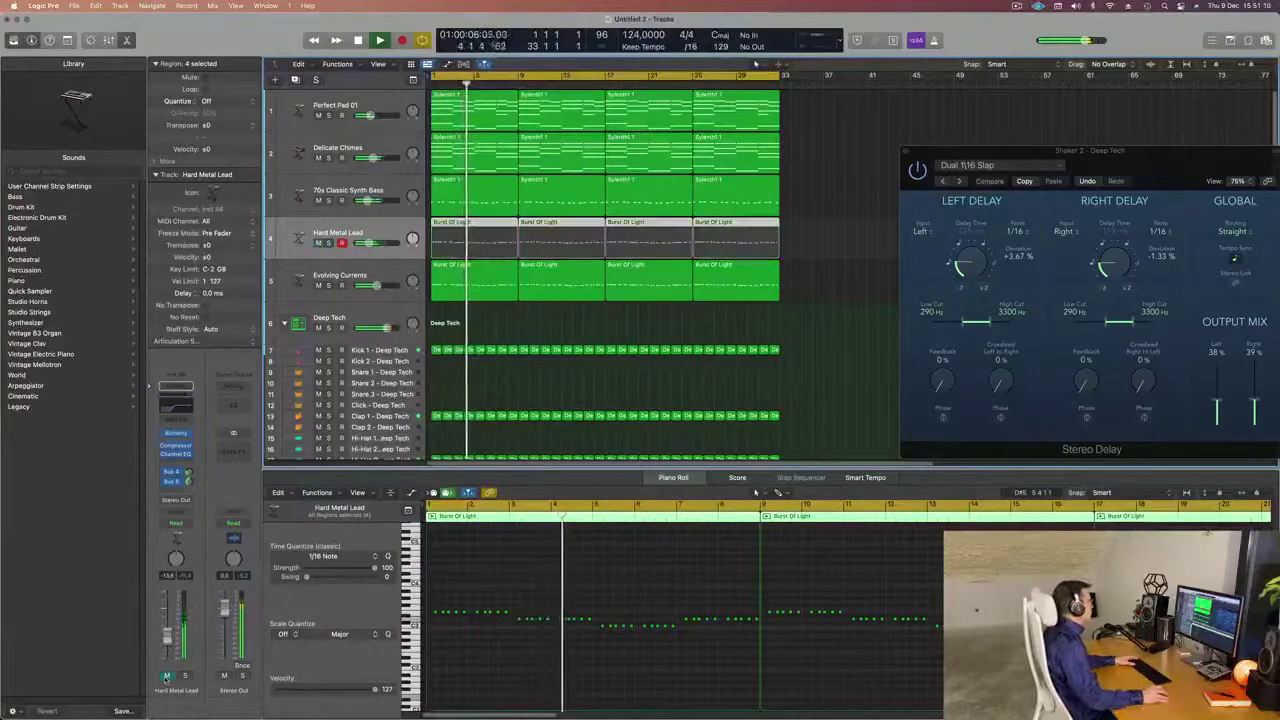
left_click(167, 676)
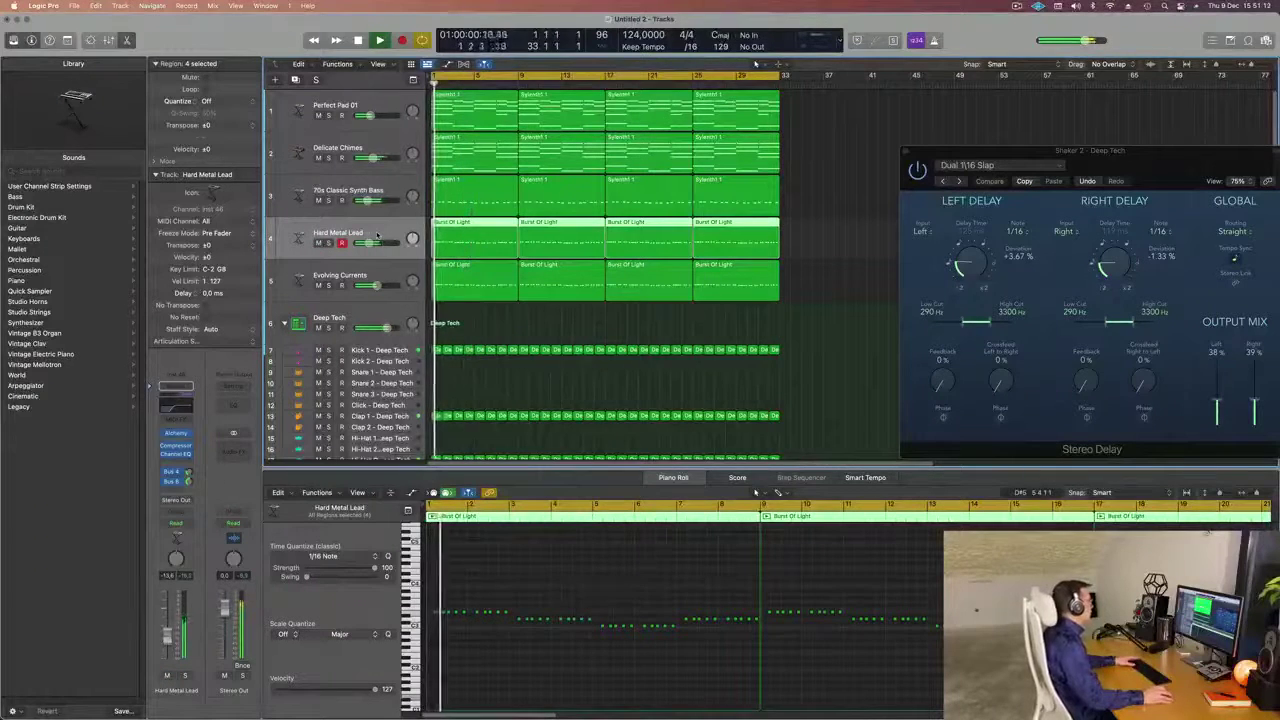
Select the Hard Metal Lead and Evolving Currents channel strips together and route both outputs to Bus 9.
key("x")
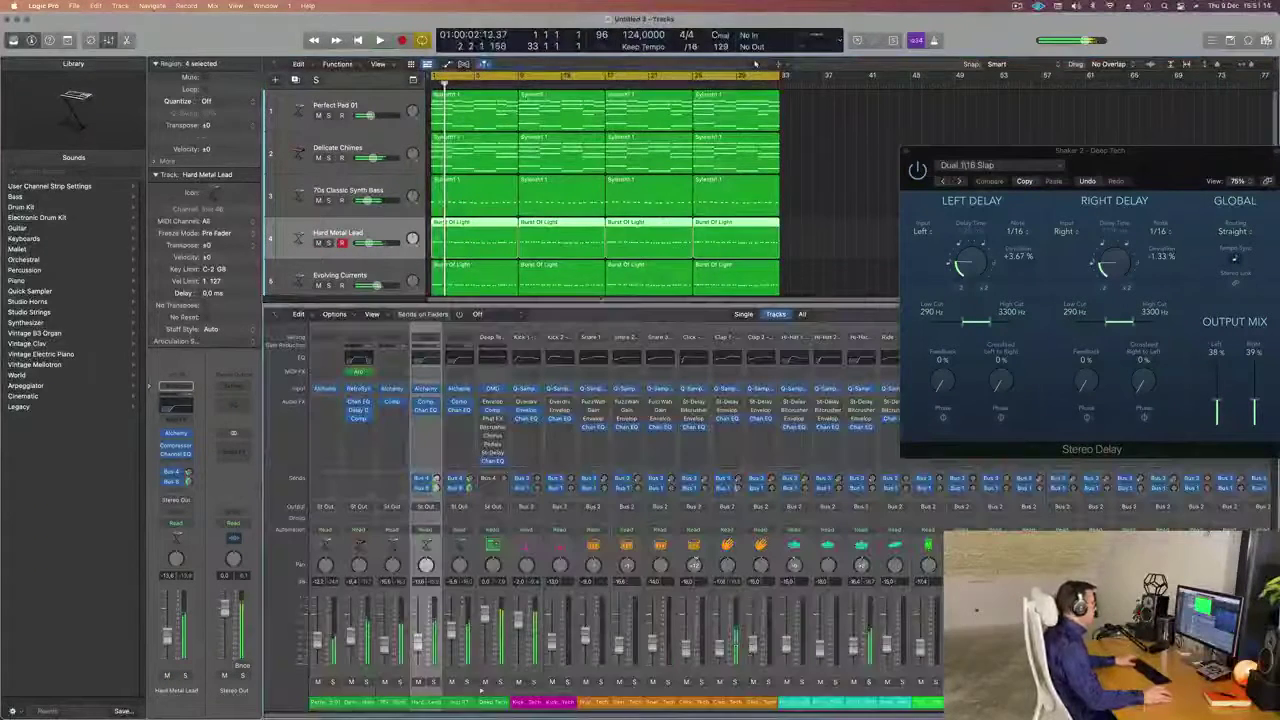
left_click_drag(436, 704, 460, 703)
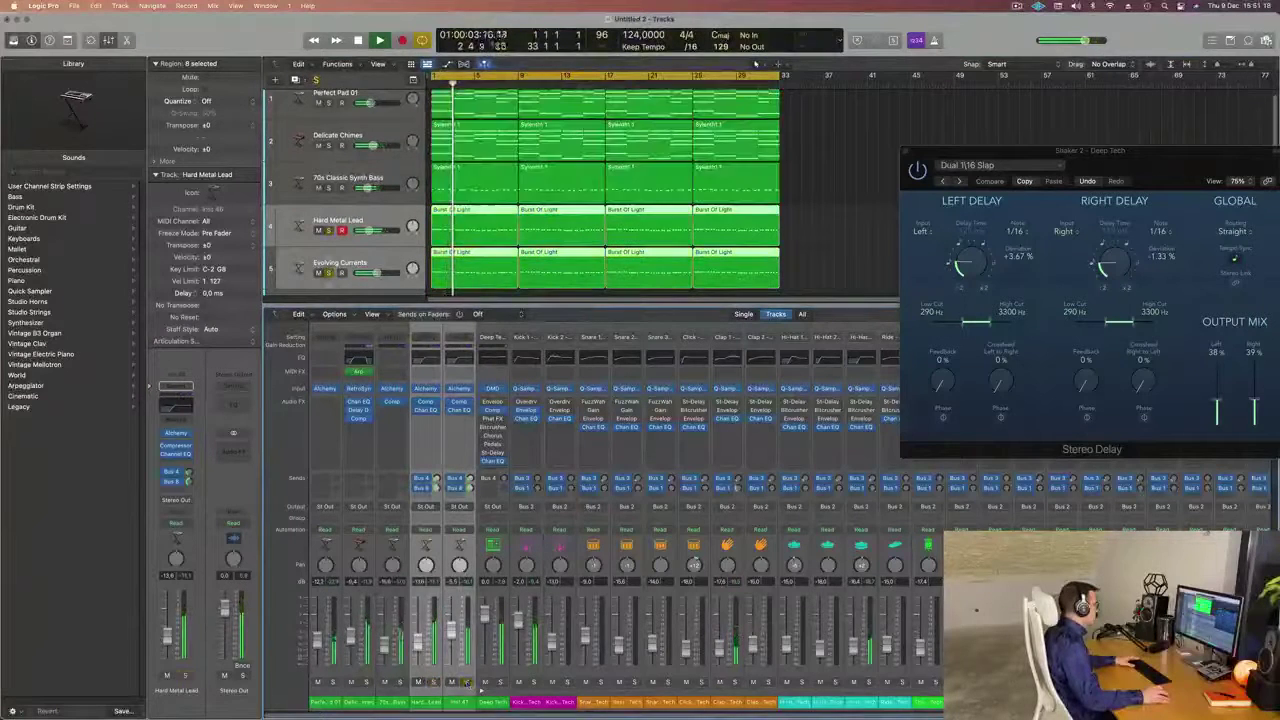
left_click(467, 508)
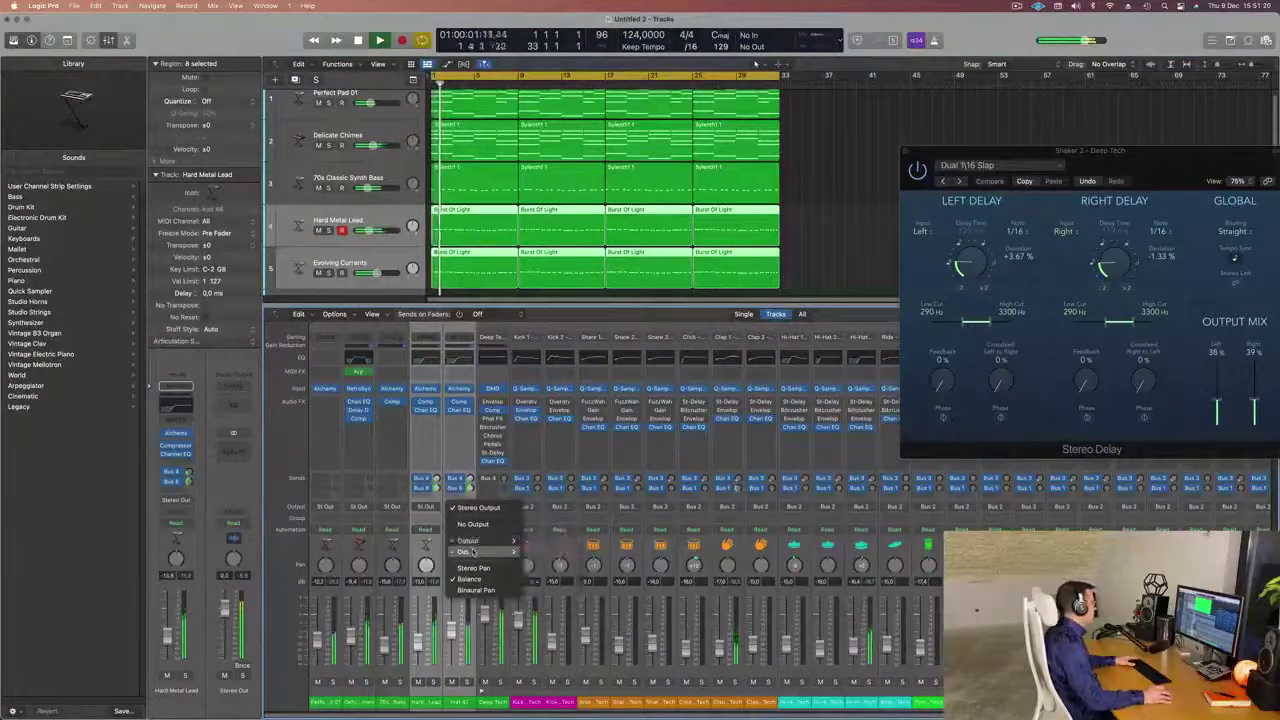
mouse_move(480, 552)
left_click(579, 378)
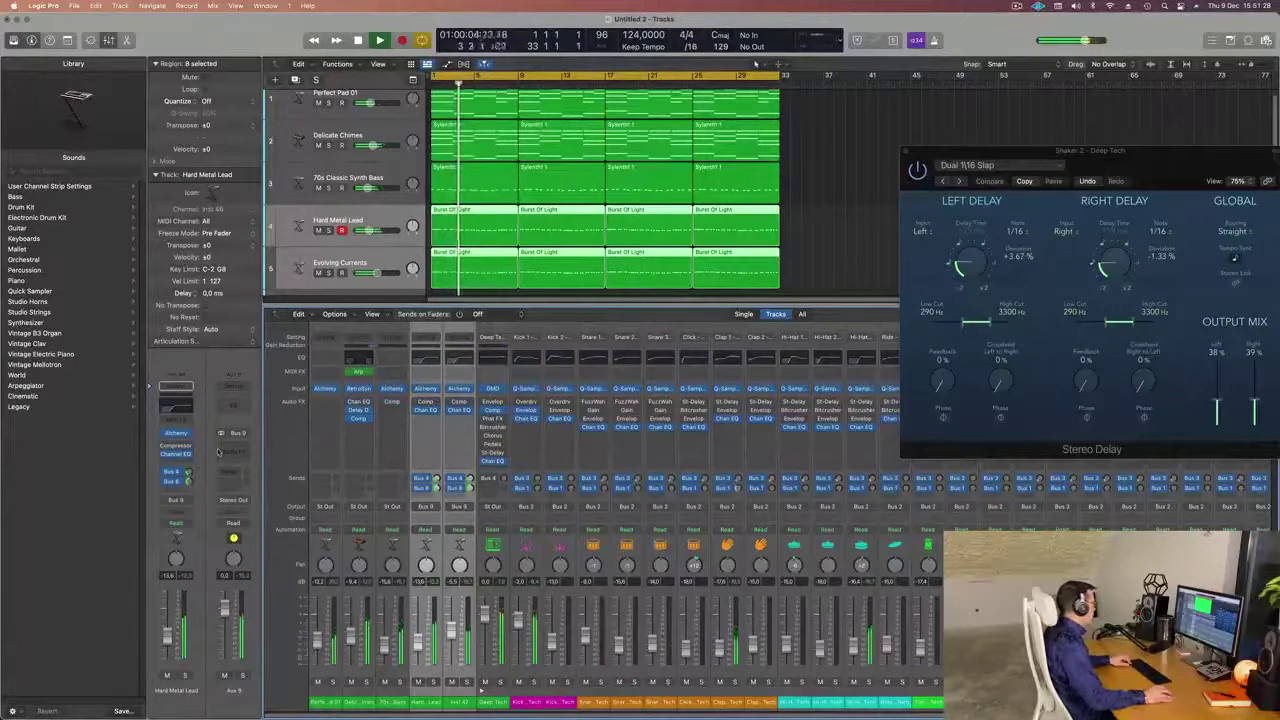
Place a Compressor on the Aux 9 channel that receives both leads and open its settings.
left_click(452, 435)
left_click(429, 451)
left_click(427, 451)
left_click(427, 451)
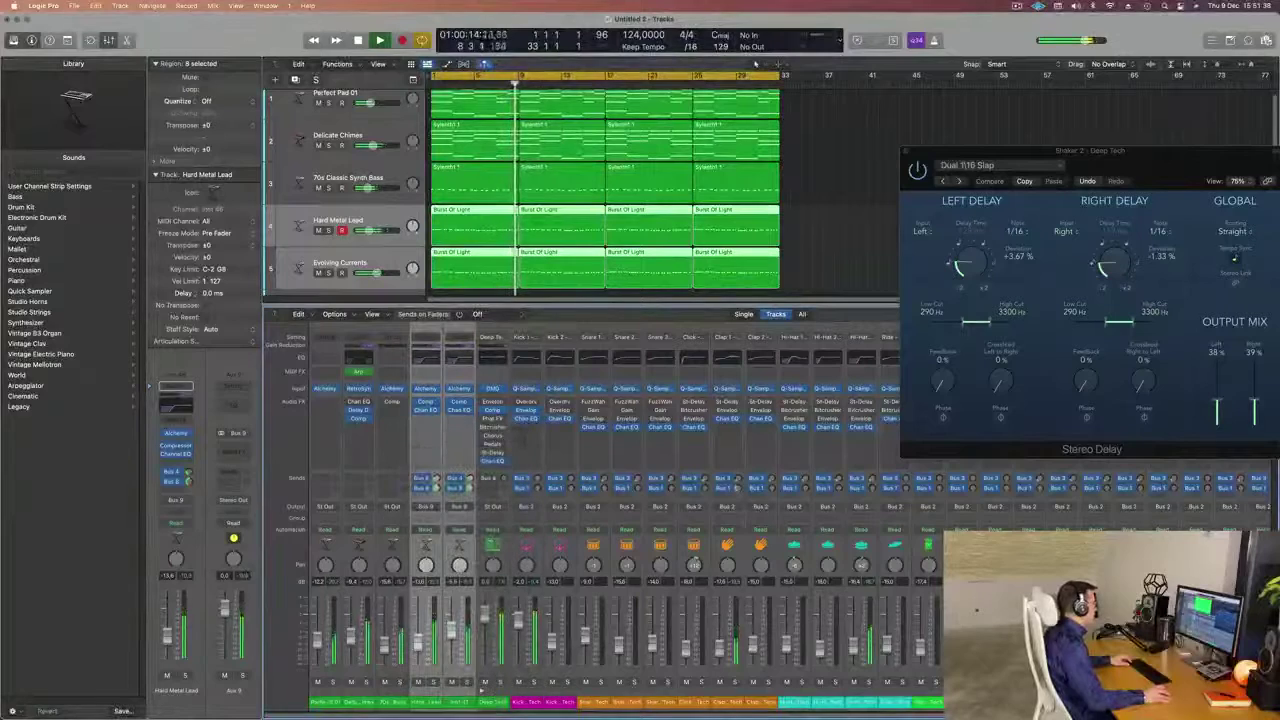
left_click(430, 706)
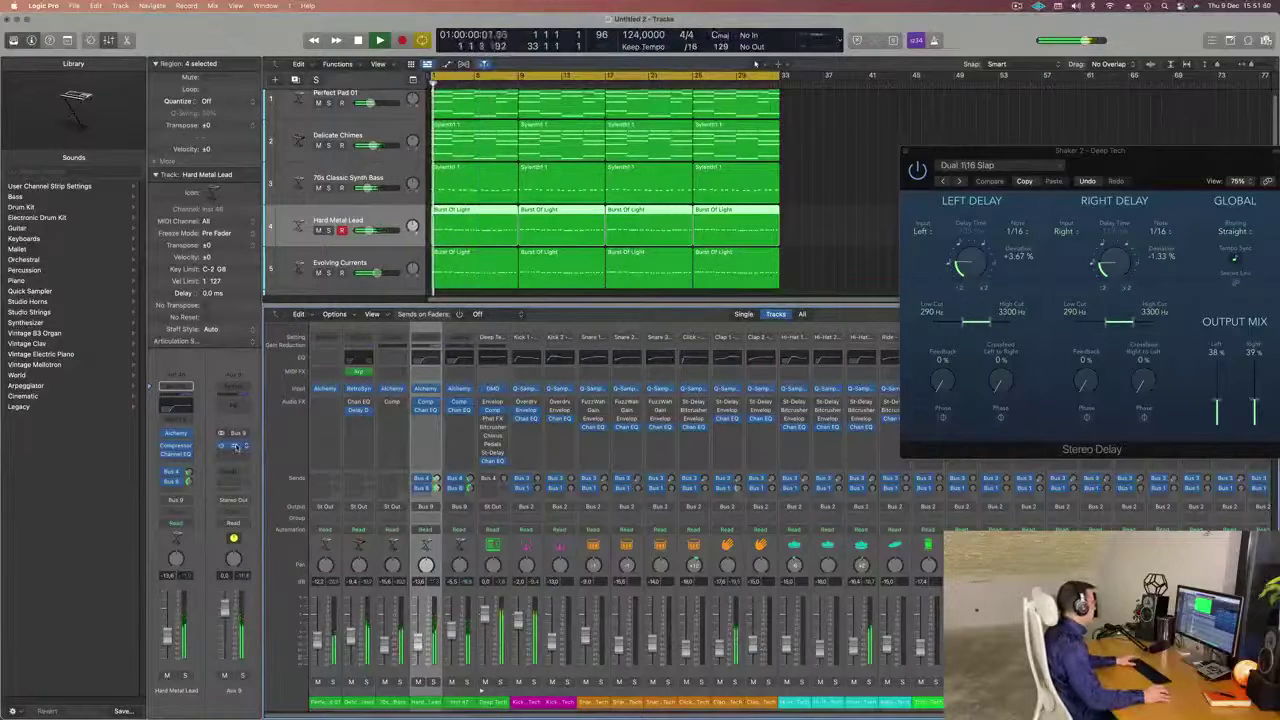
left_click(235, 446)
left_click_drag(804, 160, 685, 170)
key("space")
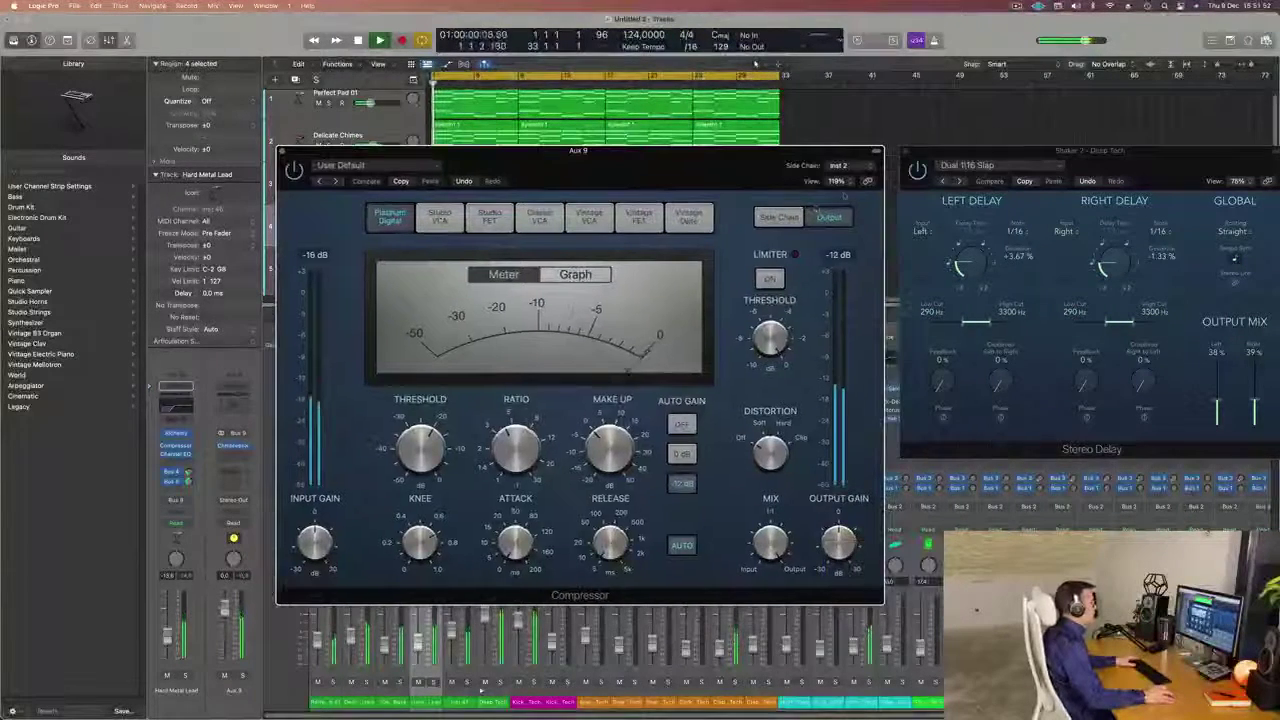
Change the Aux 9 Compressor's side chain source from Kick 1 to Internal.
left_click(838, 166)
mouse_move(840, 187)
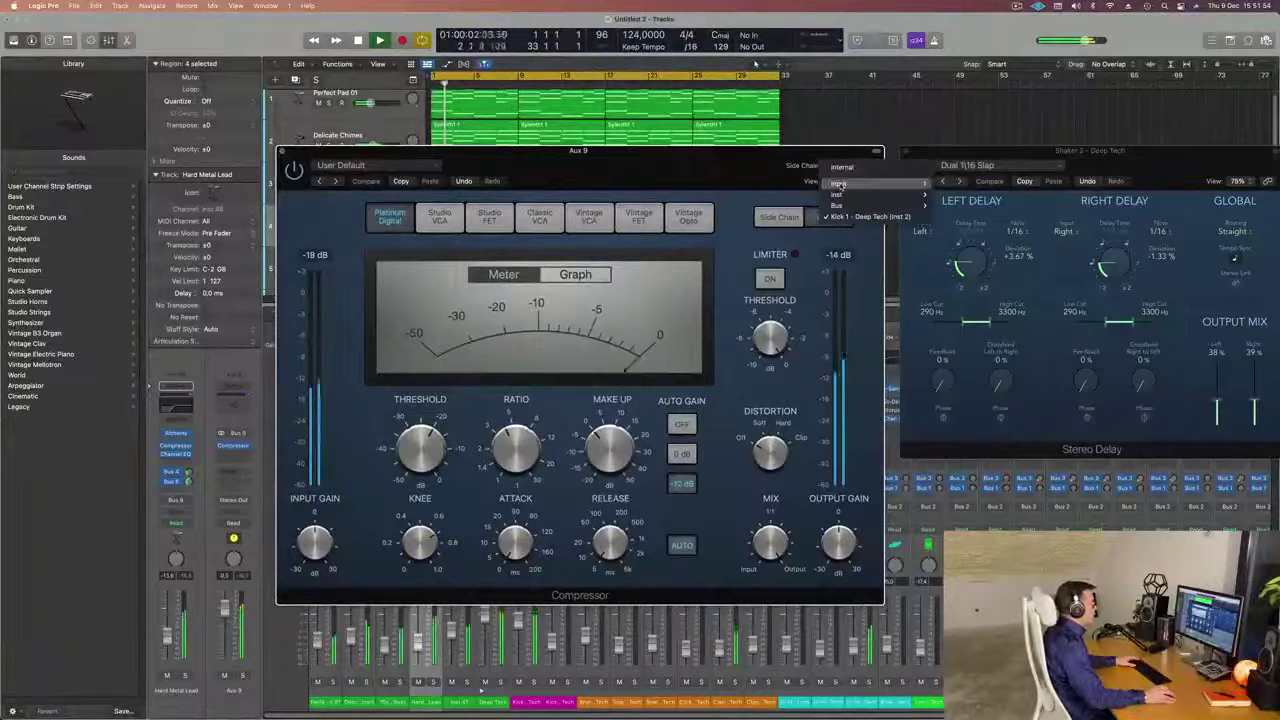
left_click(803, 152)
left_click_drag(803, 152, 815, 150)
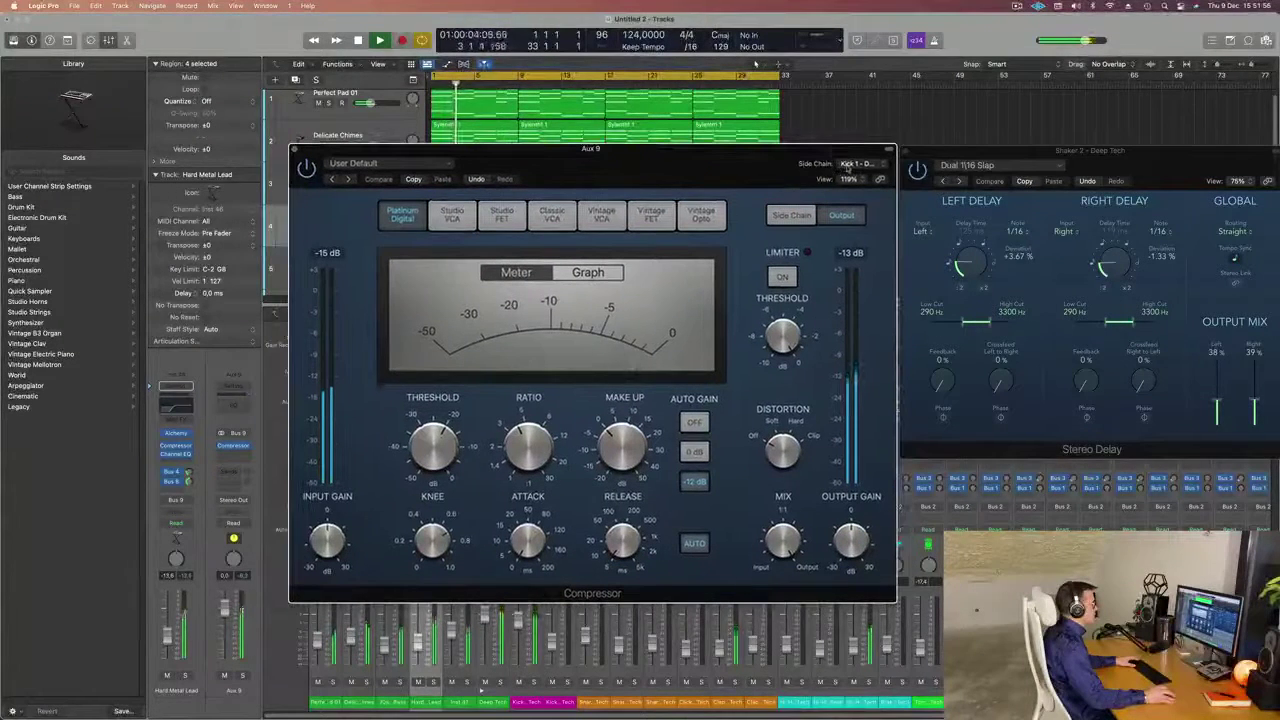
left_click(855, 164)
left_click(866, 117)
Set the Aux 9 Compressor's threshold to about -29.5 dB and attack to 0 ms, and adjust its release.
left_click_drag(678, 180, 762, 168)
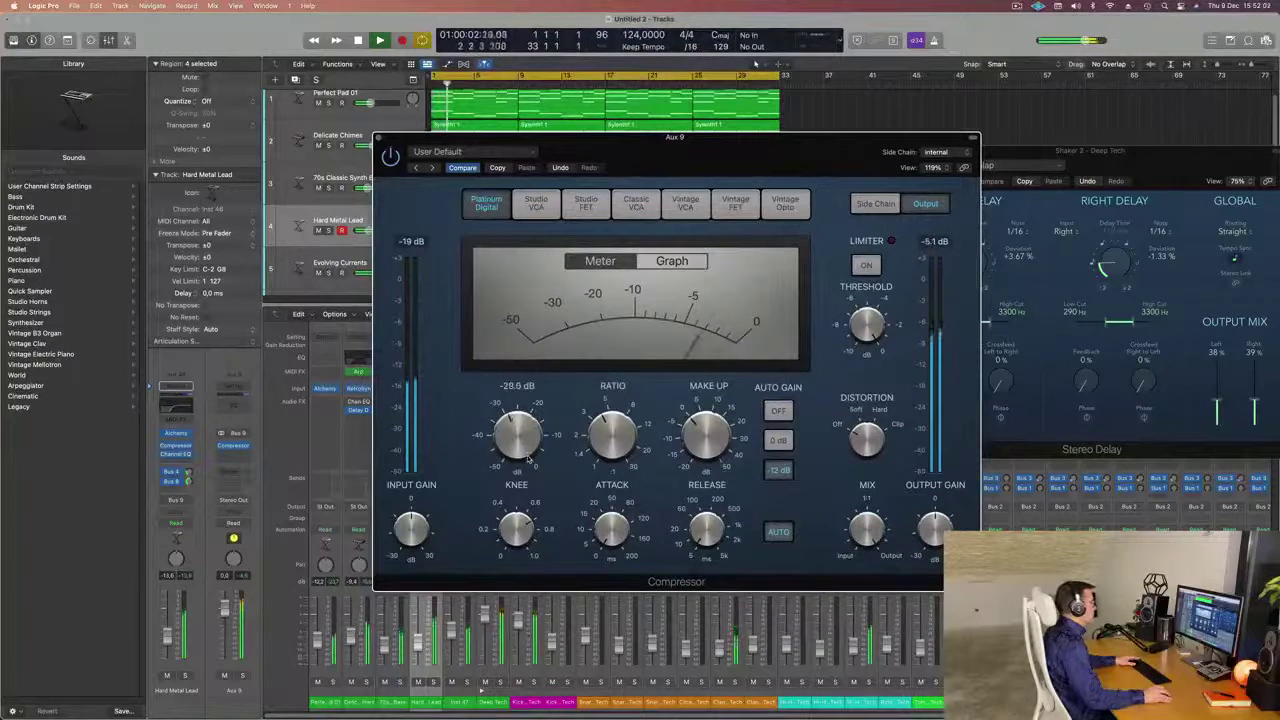
key("Return")
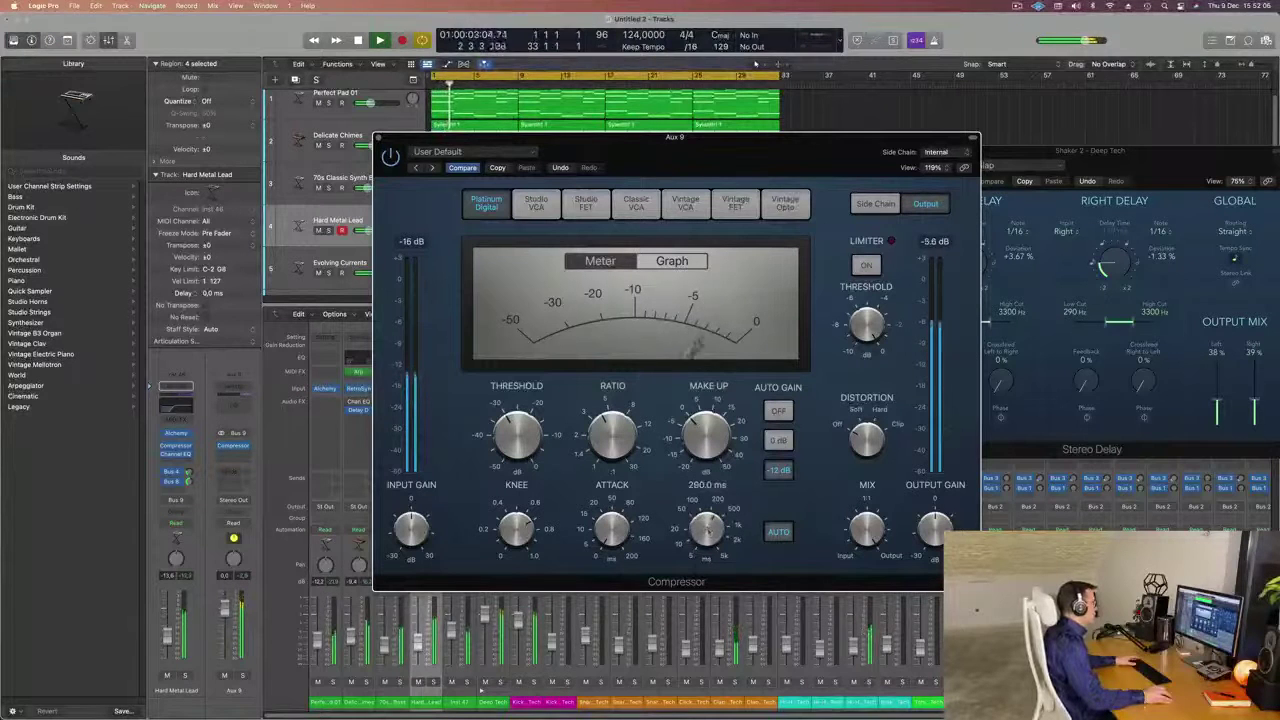
key("Return")
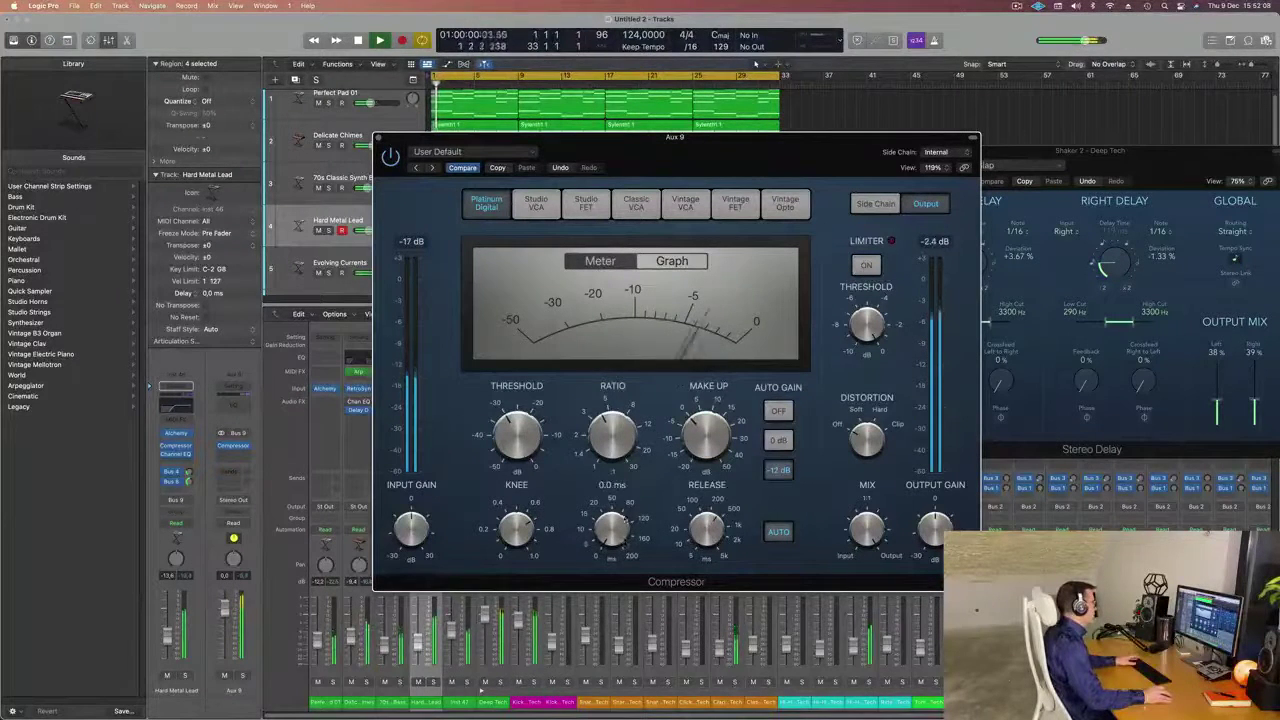
Lower the Aux 9 channel's volume to about -6.6 dB and close its Compressor.
key("Return")
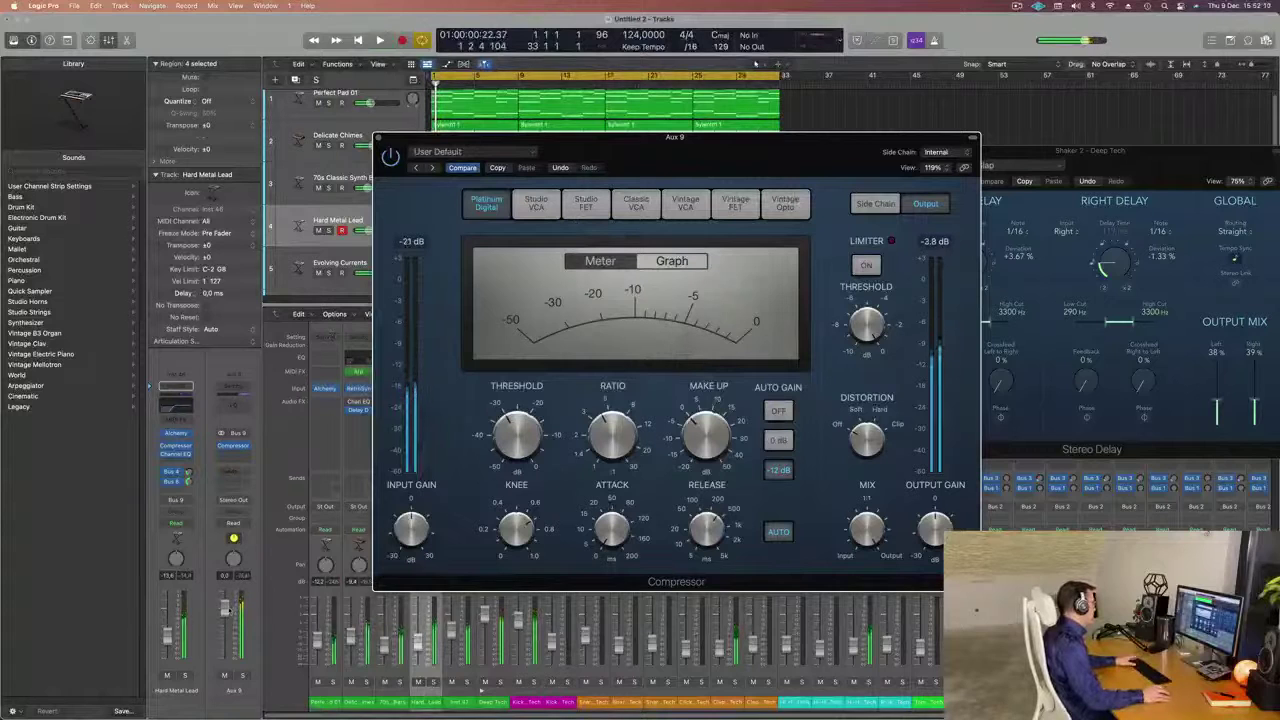
key("Return")
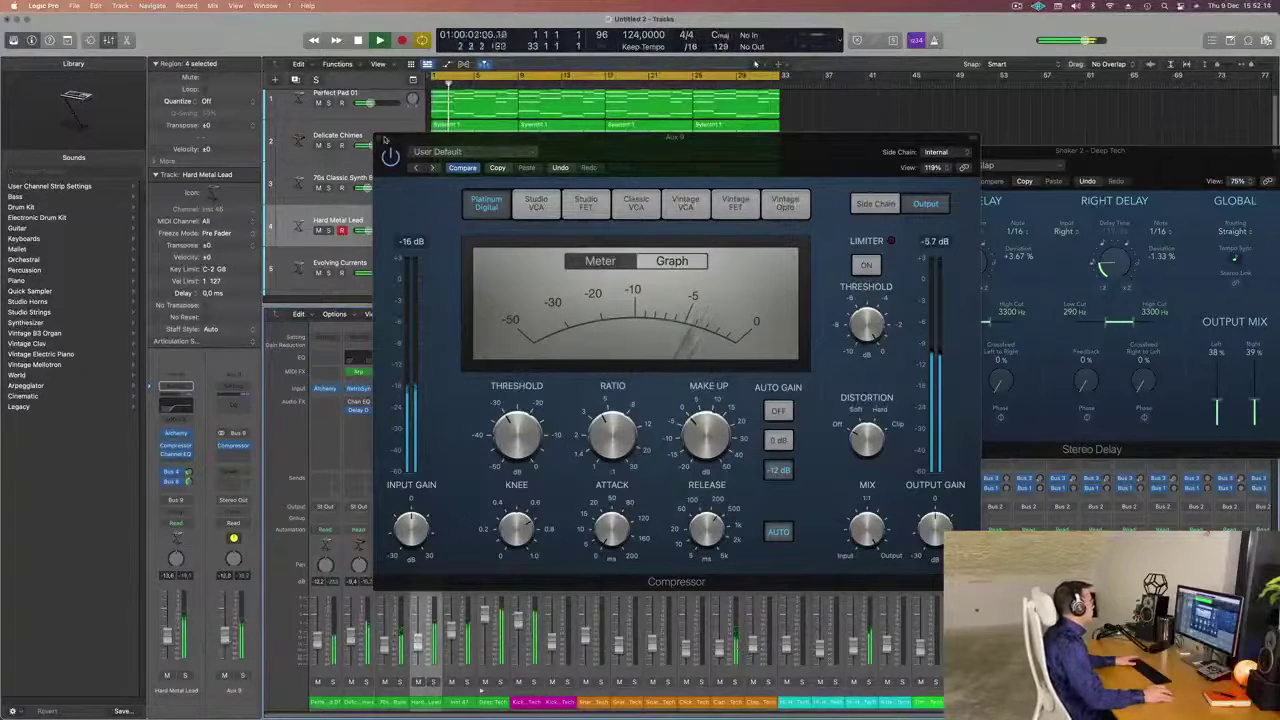
left_click(381, 138)
key("Return")
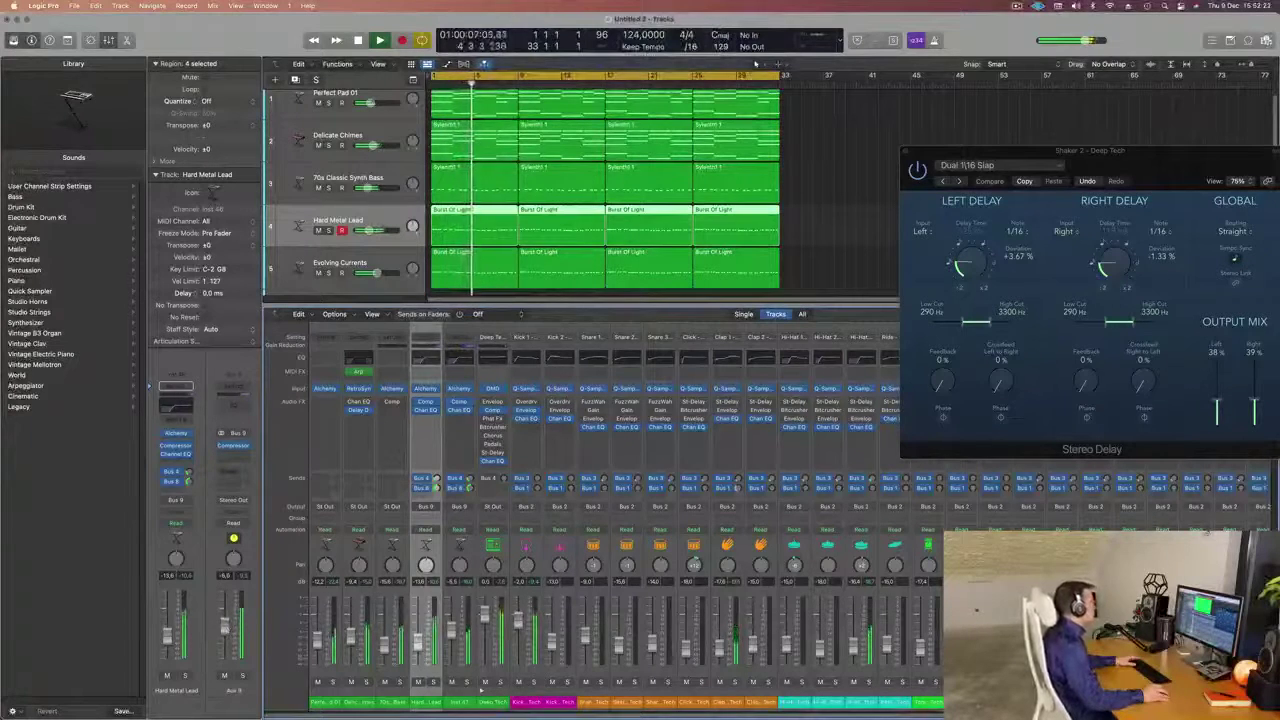
Close the Shaker 2 Stereo Delay window and hide the mixer to show the full arrangement.
left_click_drag(1133, 160, 660, 198)
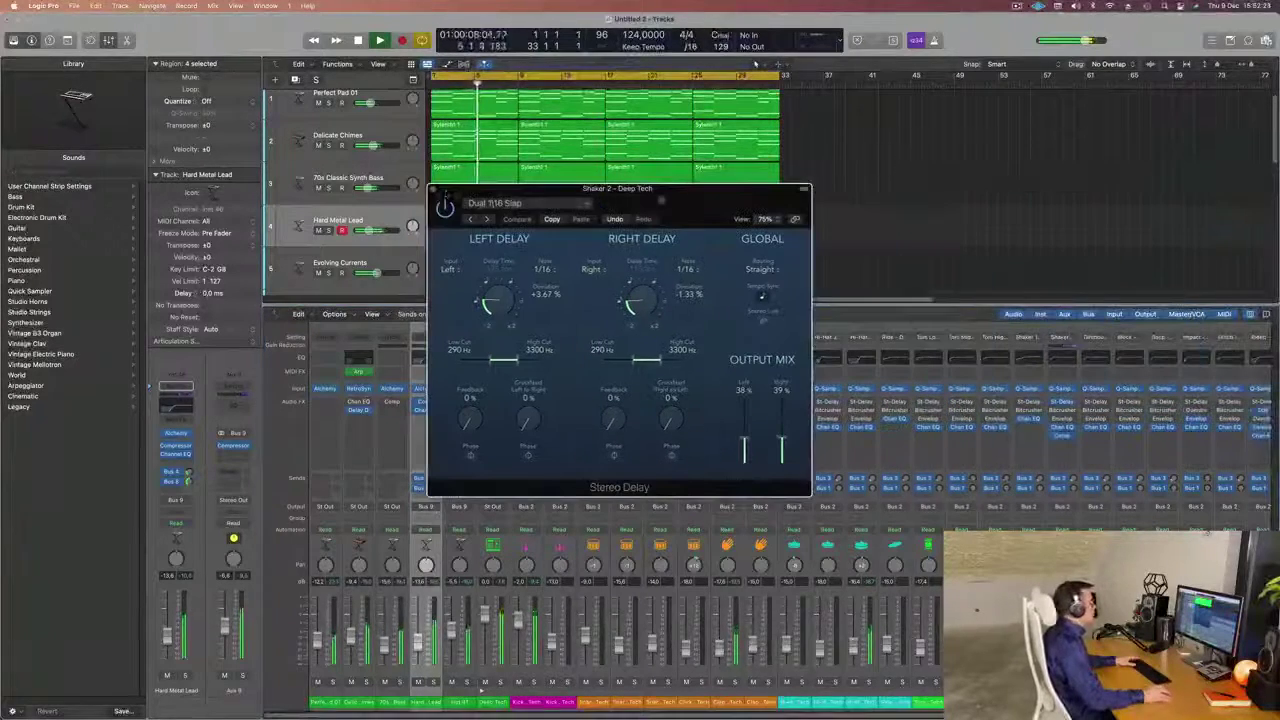
left_click(433, 189)
left_click(1017, 6)
left_click(942, 126)
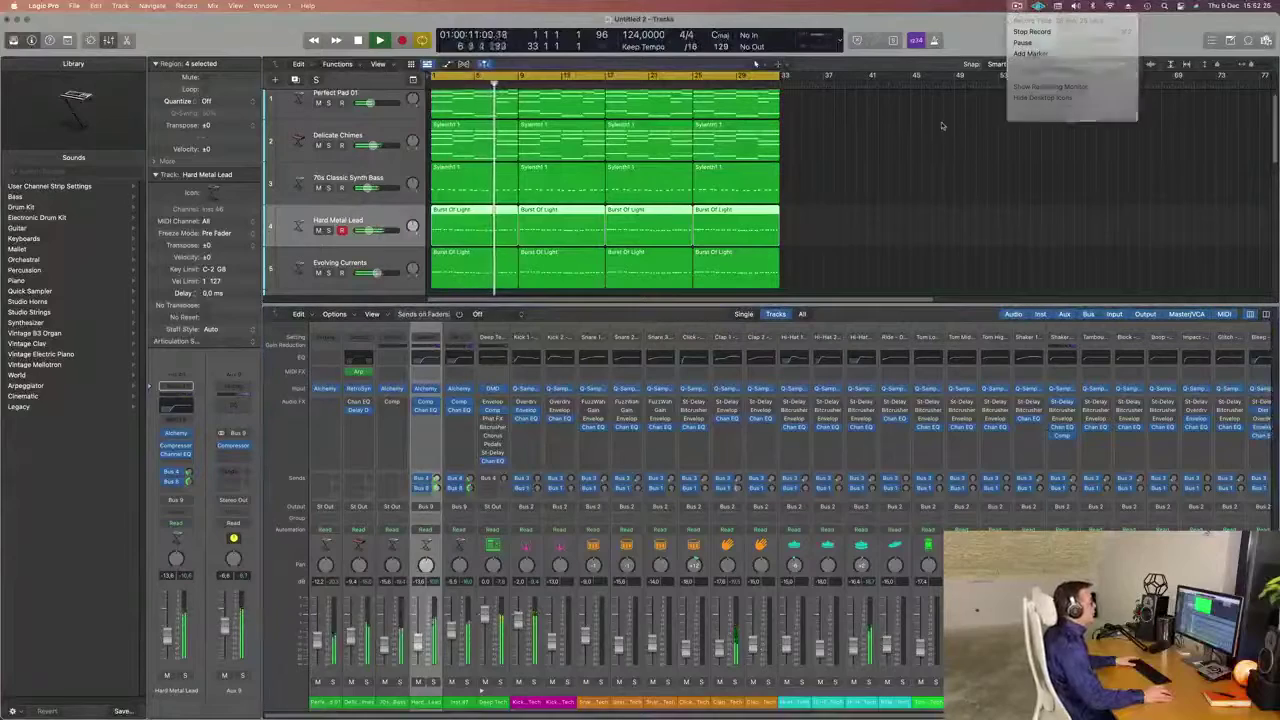
key("x")
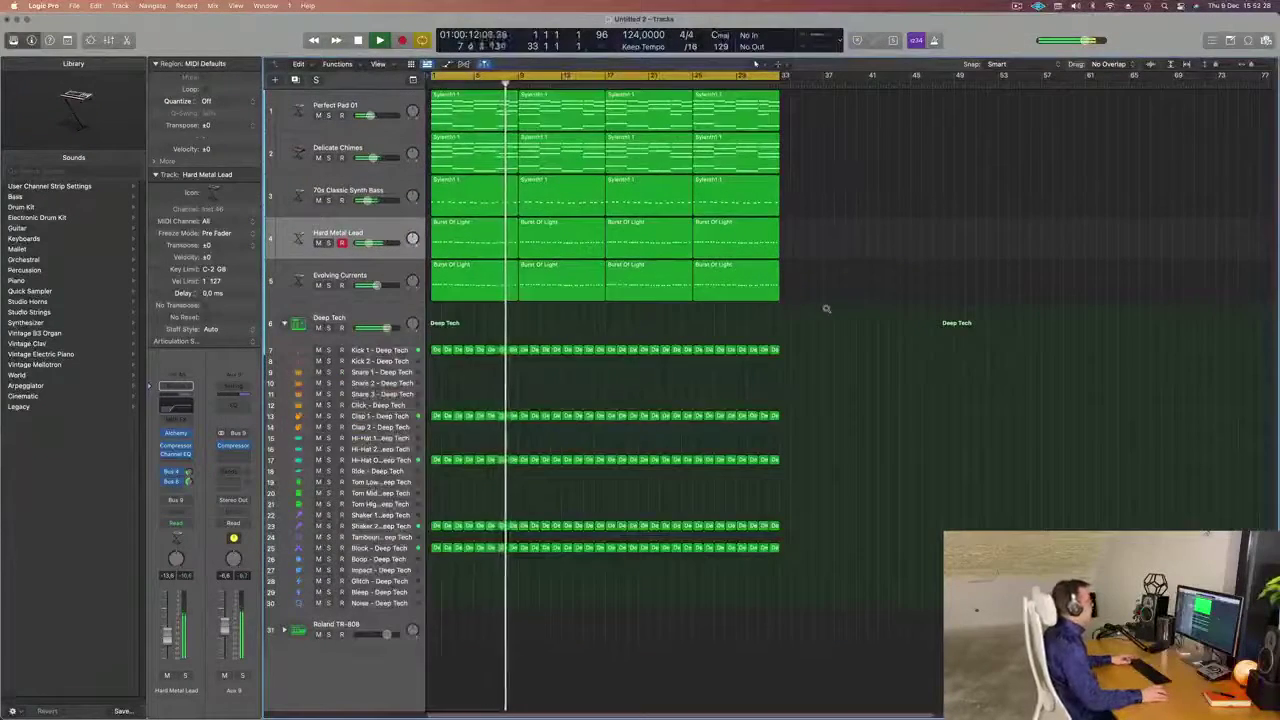
Raise the 70s Classic Synth Bass track's volume to about -11.8 dB.
scroll(830, 325, "down", 4)
scroll(850, 367, "right", 3)
scroll(863, 369, "left", 1)
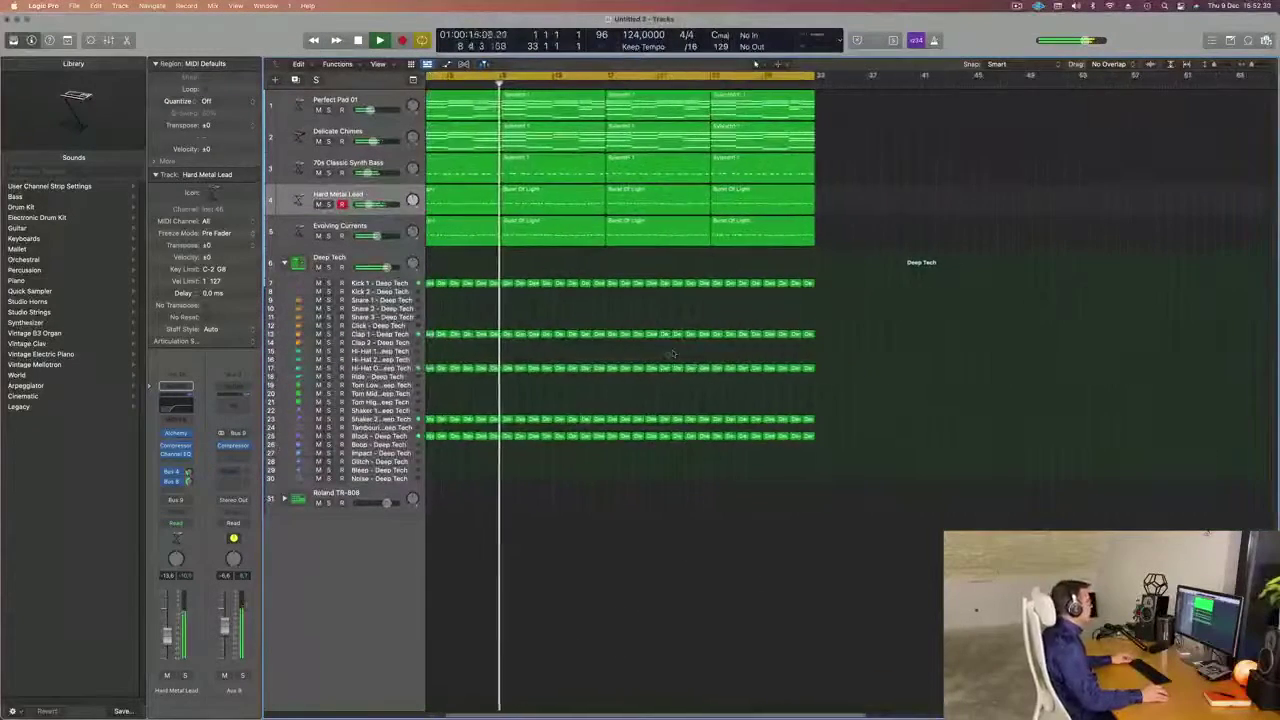
scroll(672, 353, "left", 2)
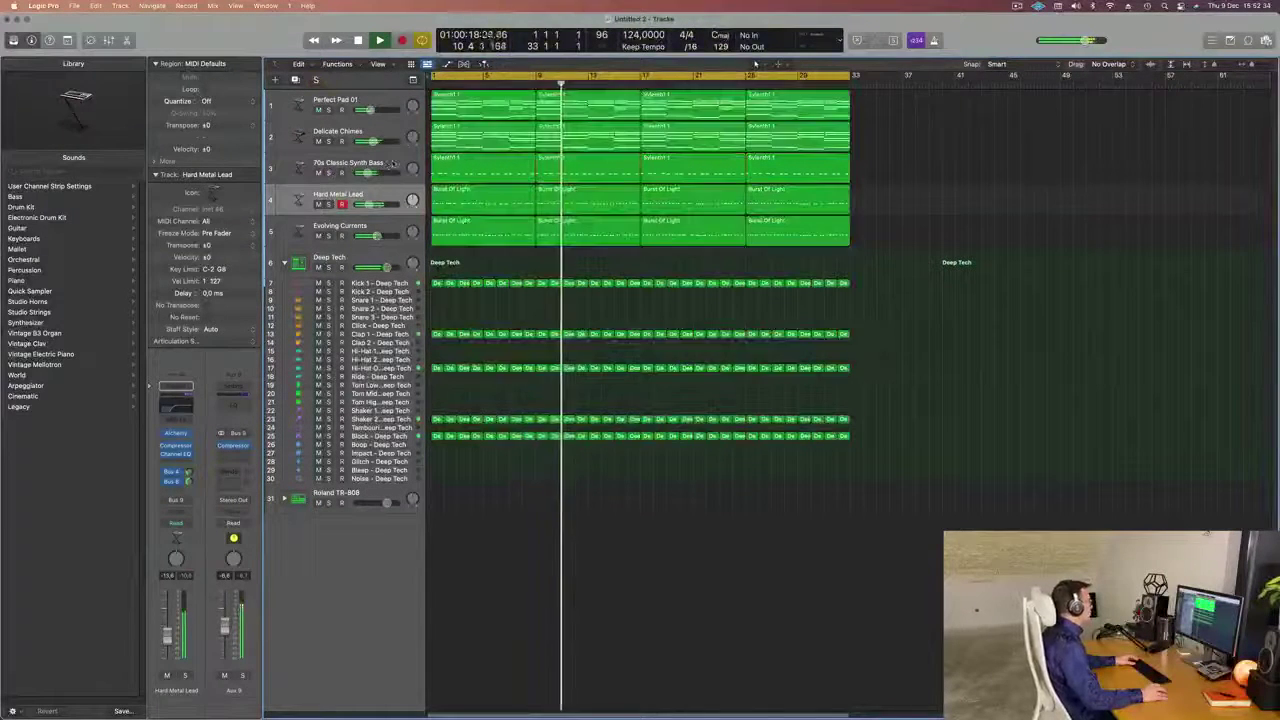
left_click(392, 164)
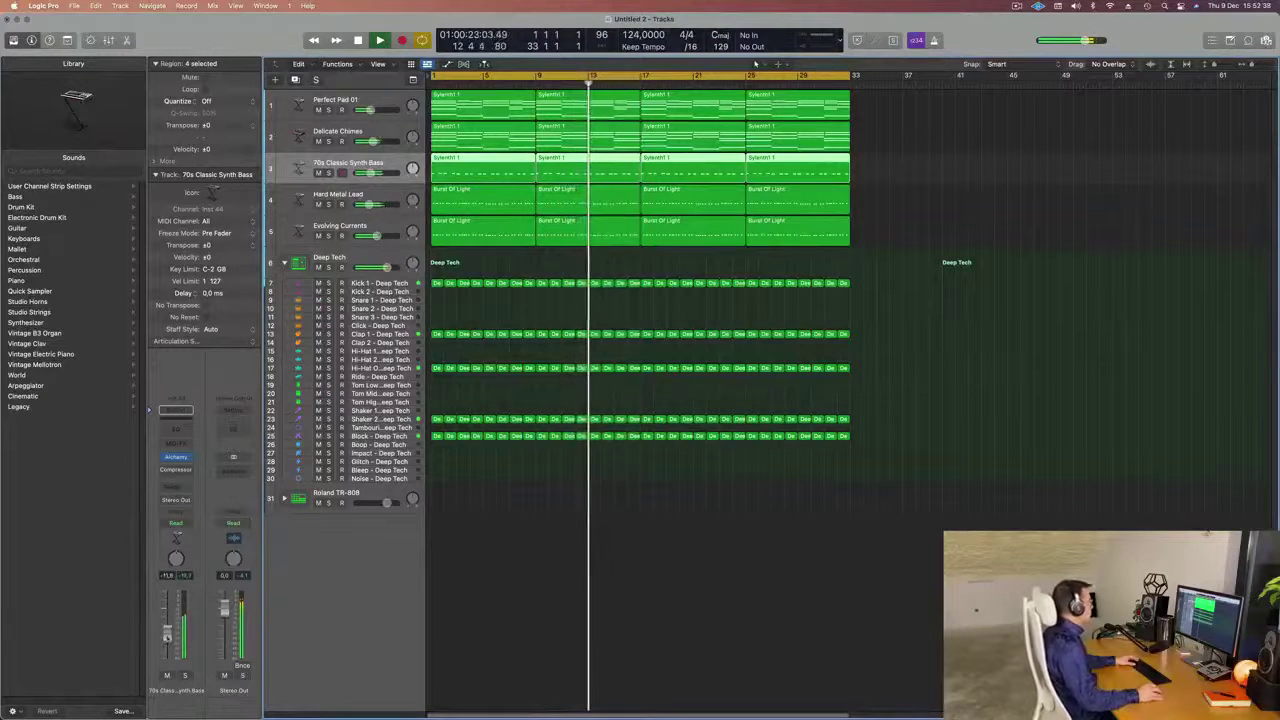
key("Return")
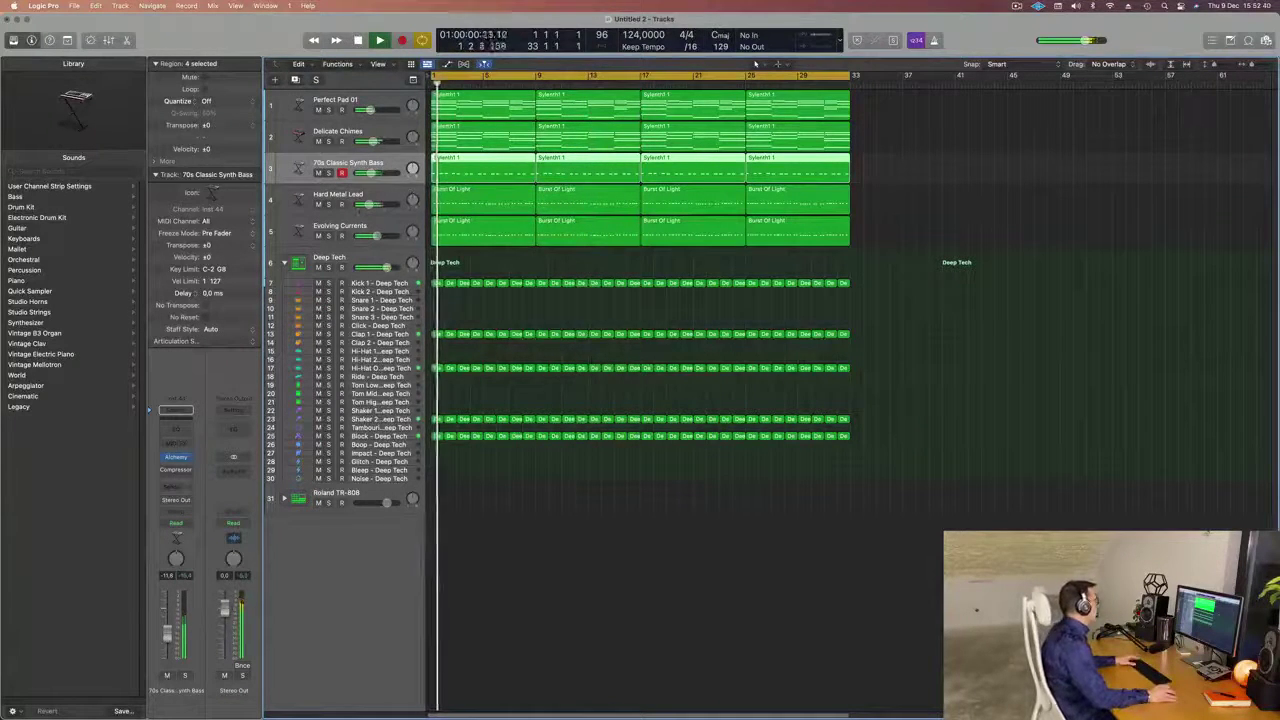
Create an arrangement track for the Aux 9 channel, show the toolbar and turn on Track Zoom.
key("Down")
key("Down")
key("Return")
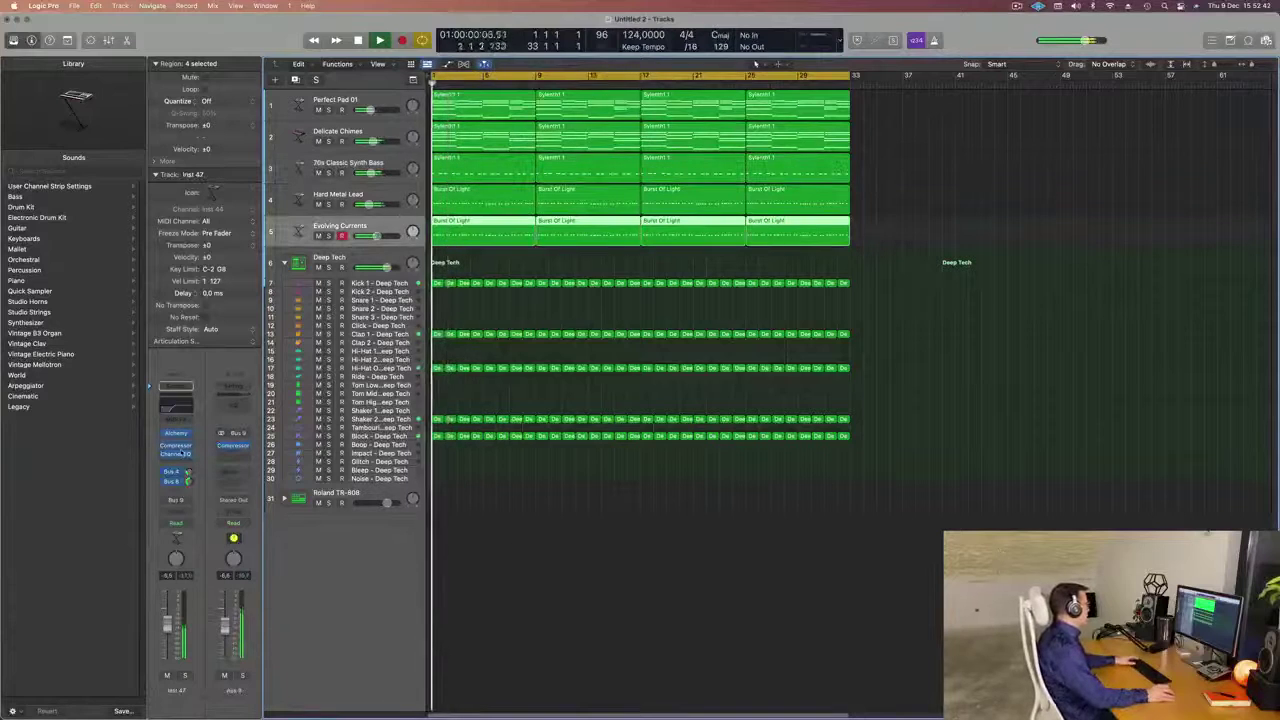
right_click(229, 689)
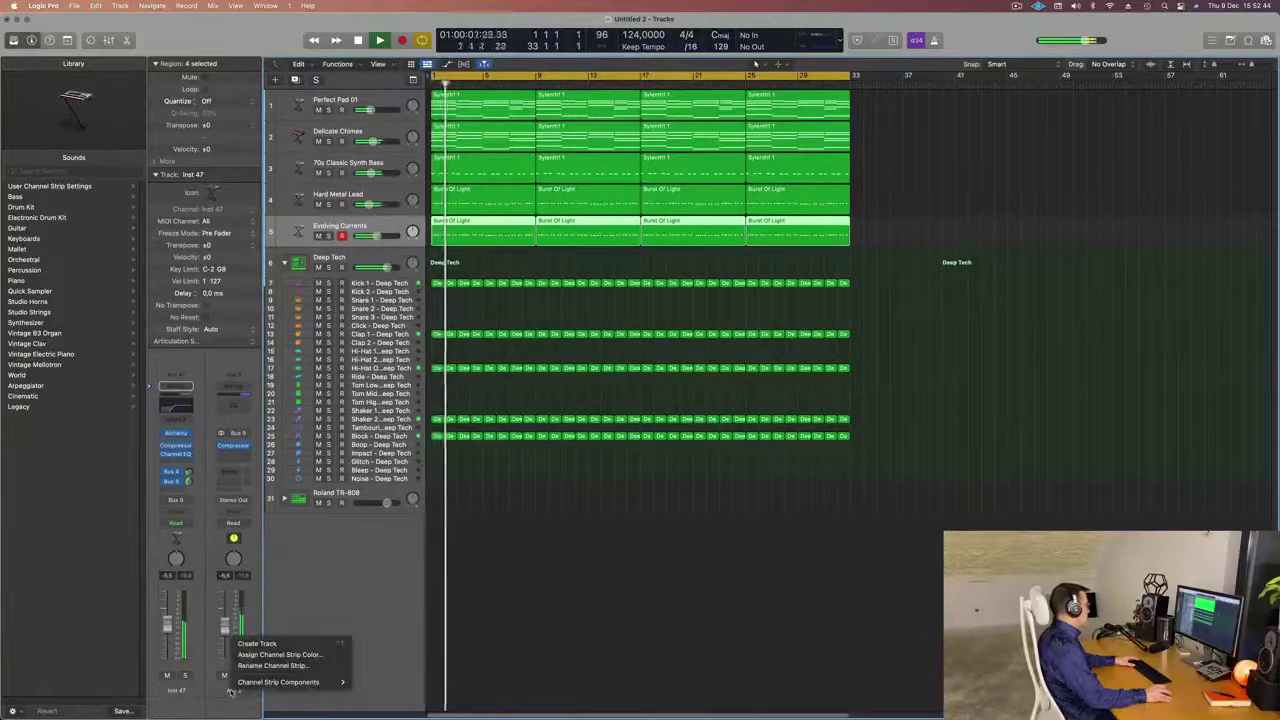
left_click(257, 643)
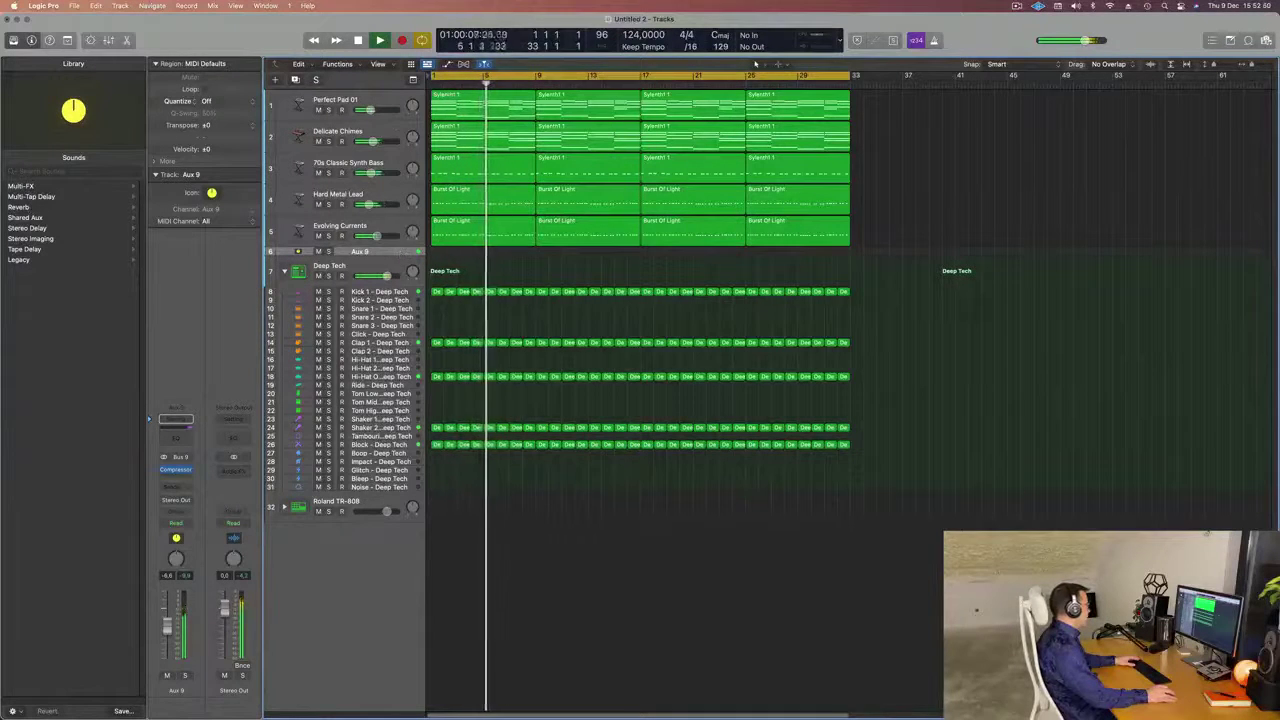
left_click(67, 41)
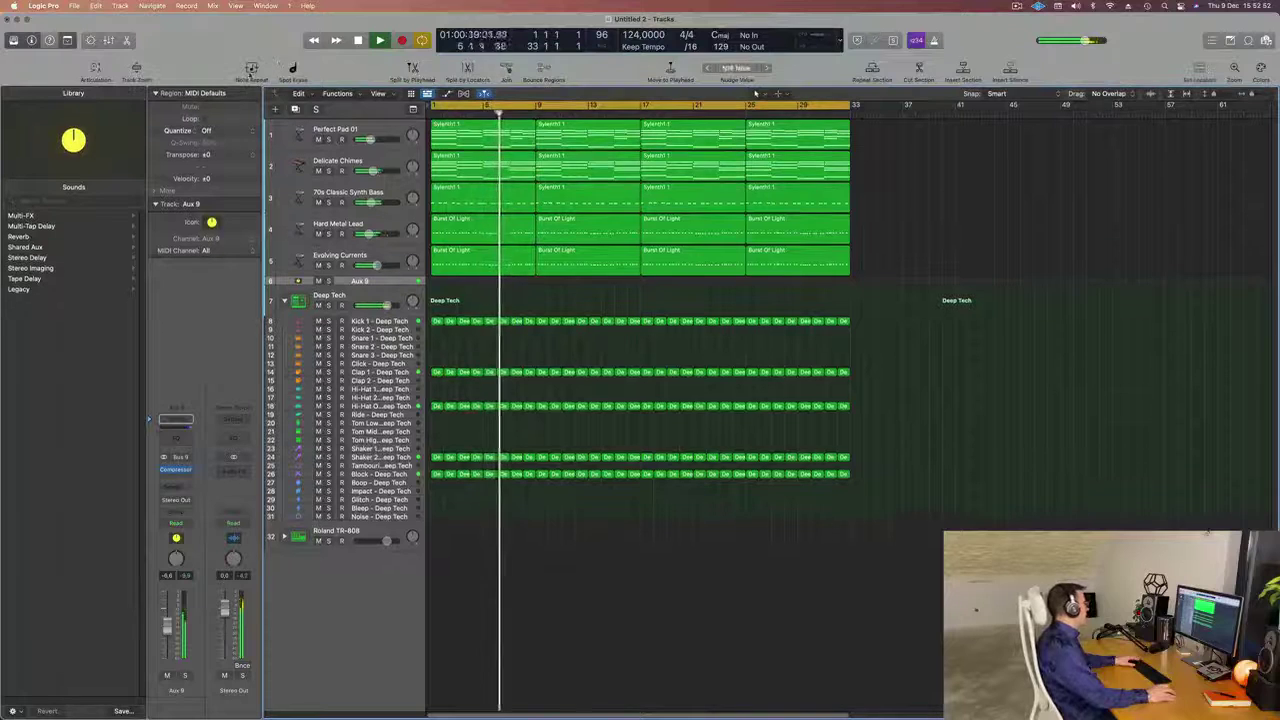
key("ctrl+z")
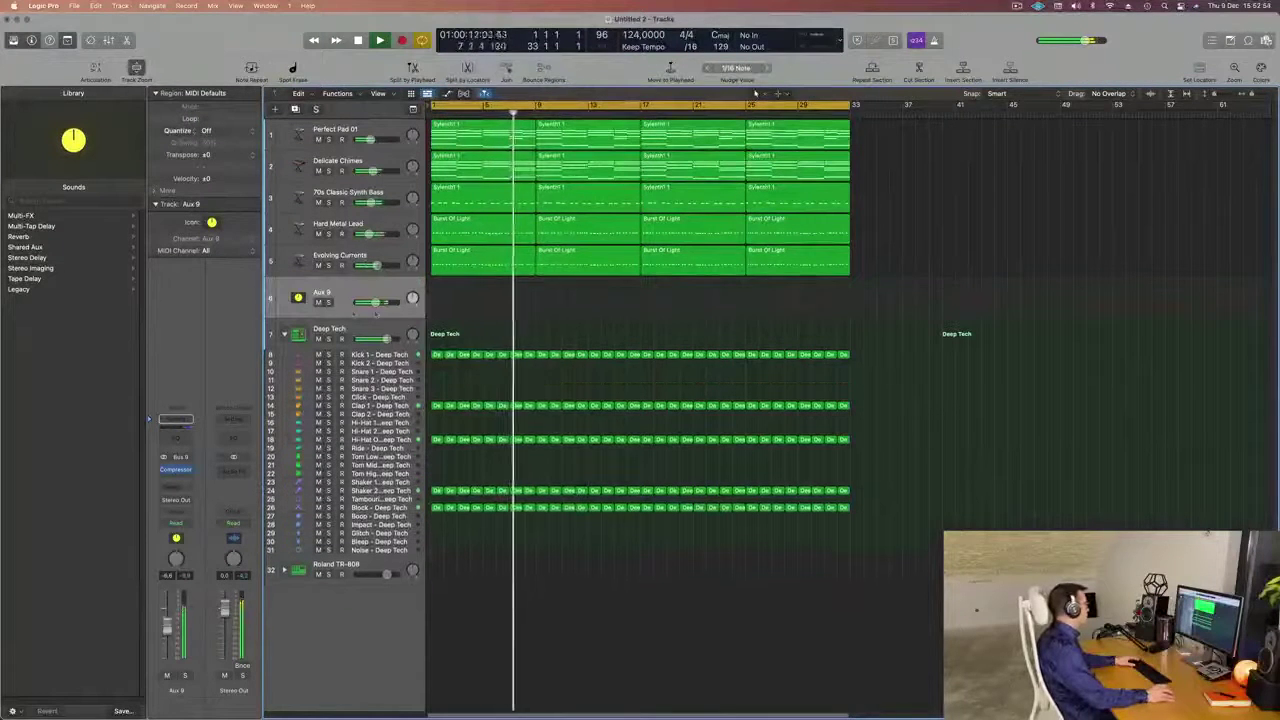
Lower the Aux 9 track's volume to about -10.4 dB and check the balance by muting and unmuting it.
mouse_move(373, 302)
left_mouse_down()
mouse_move(355, 302)
mouse_move(372, 301)
left_mouse_up()
key("m")
key("m")
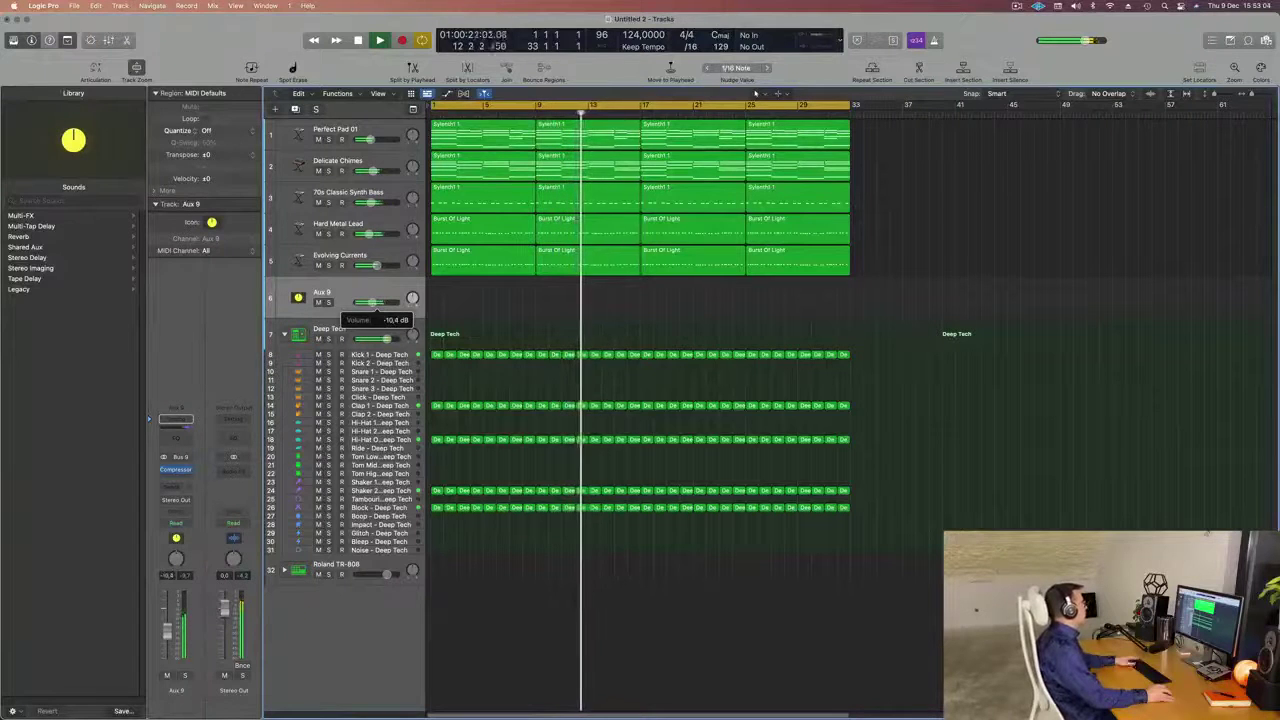
Restart playback from the beginning and mute the Delicate Chimes track.
key("Return")
left_click(319, 171)
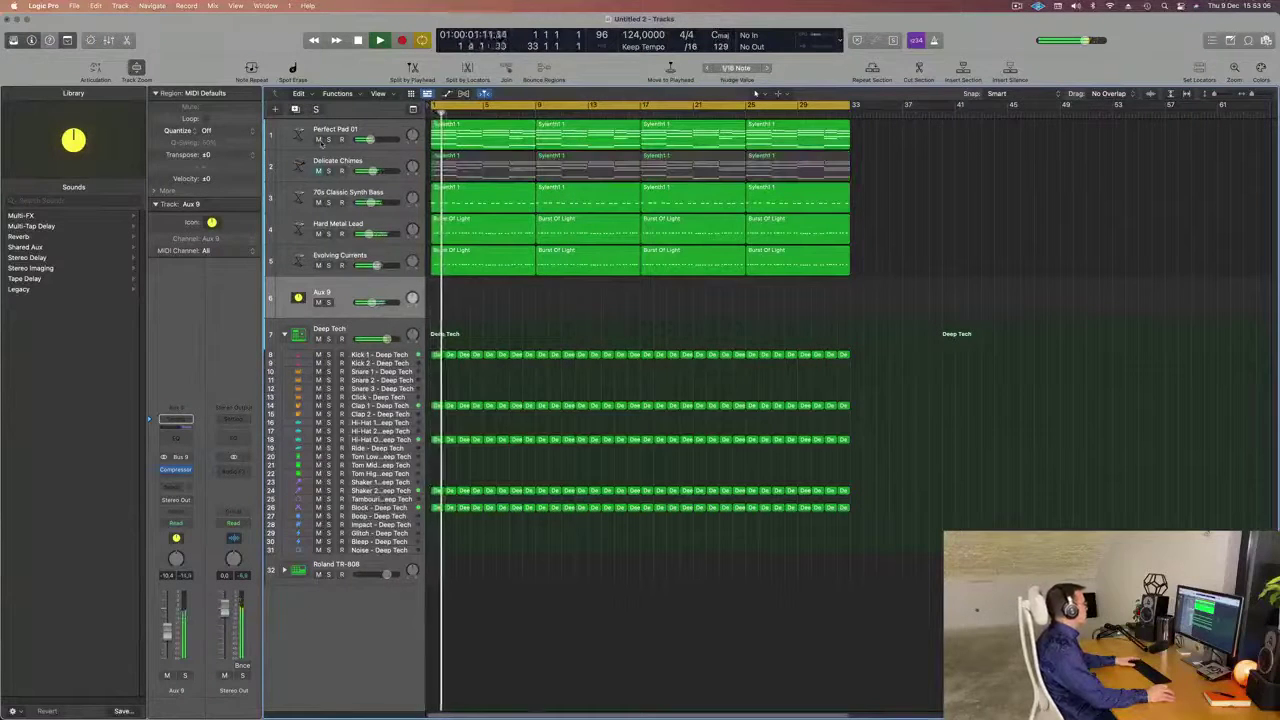
scroll(536, 322, "down", 2)
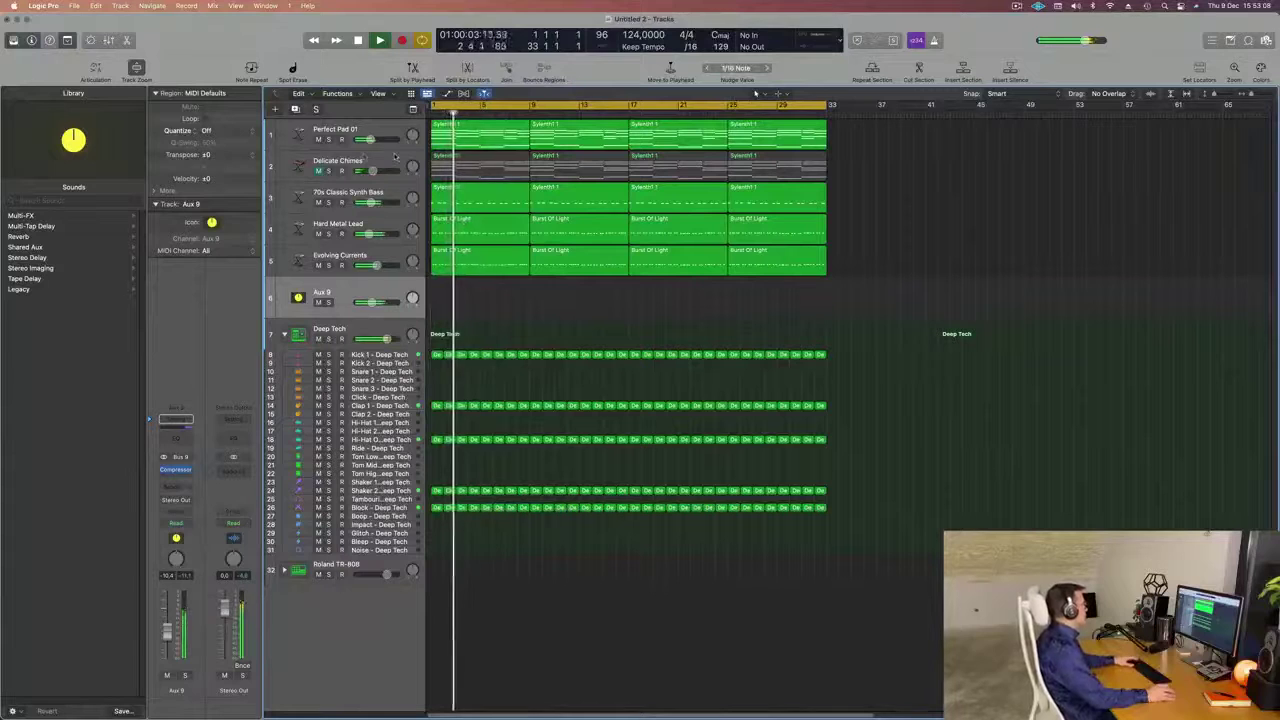
key("super+Left")
key("super+Left")
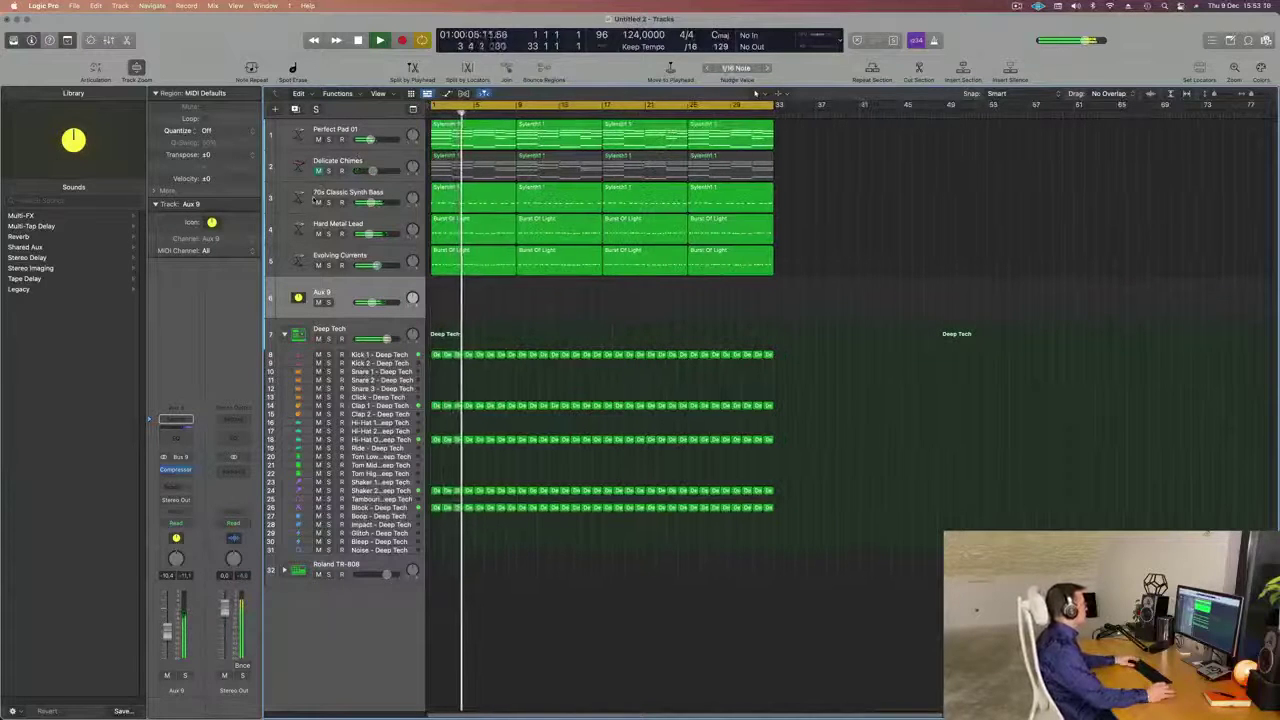
Select the Perfect Pad 01 track and open its Alchemy instrument during playback.
left_click(380, 129)
key("Return")
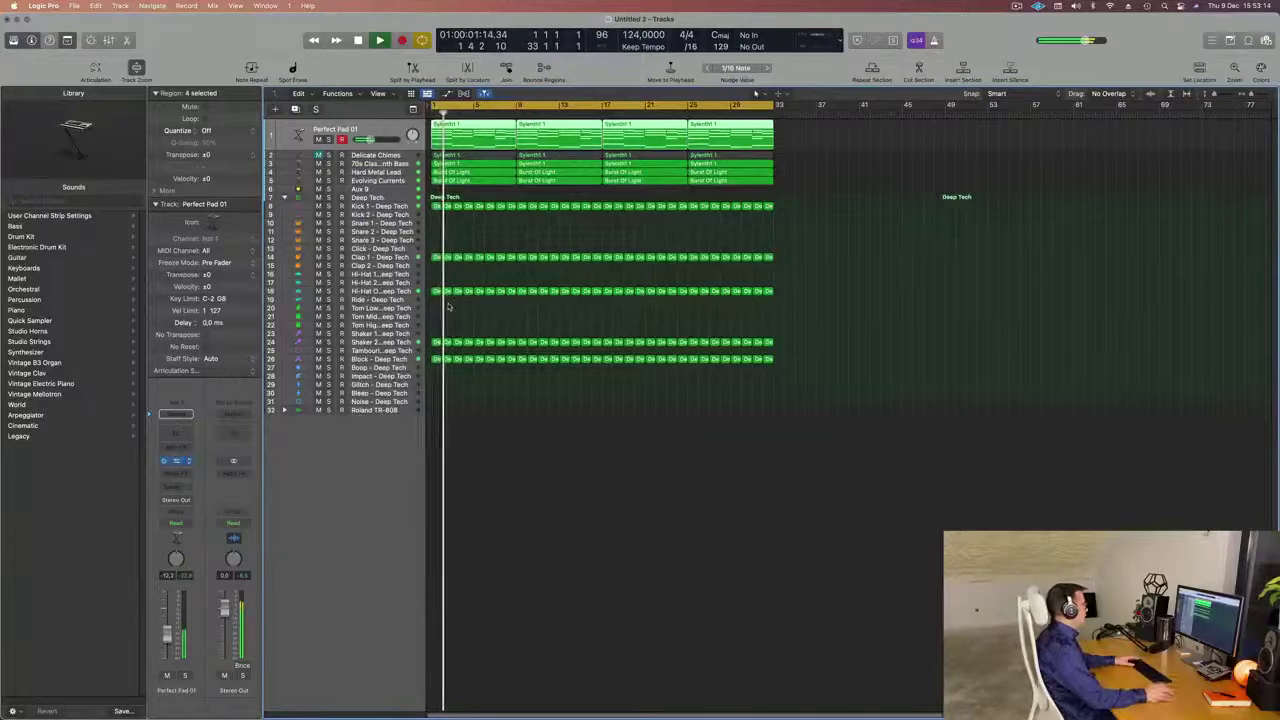
left_click(177, 461)
key("space")
key("space")
left_click_drag(788, 118, 703, 191)
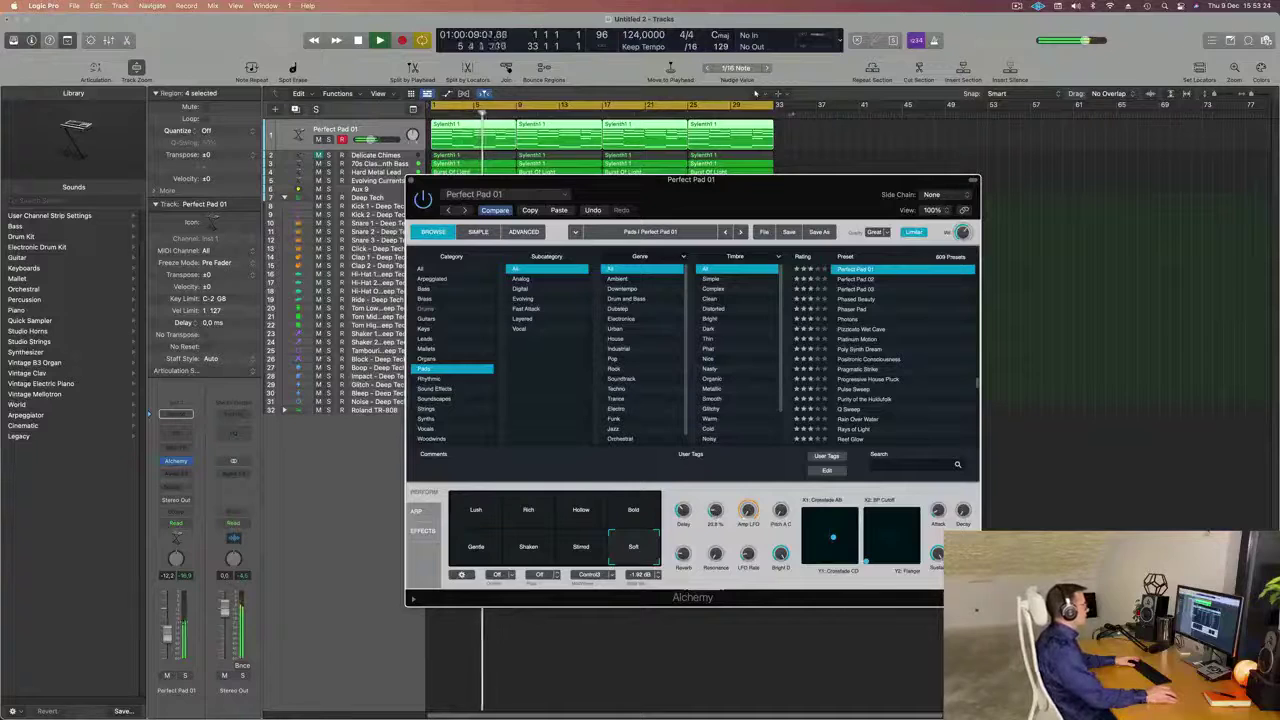
Show the mixer and copy a Compressor onto the Perfect Pad 01 channel.
left_click_drag(762, 182, 906, 197)
key("super+k")
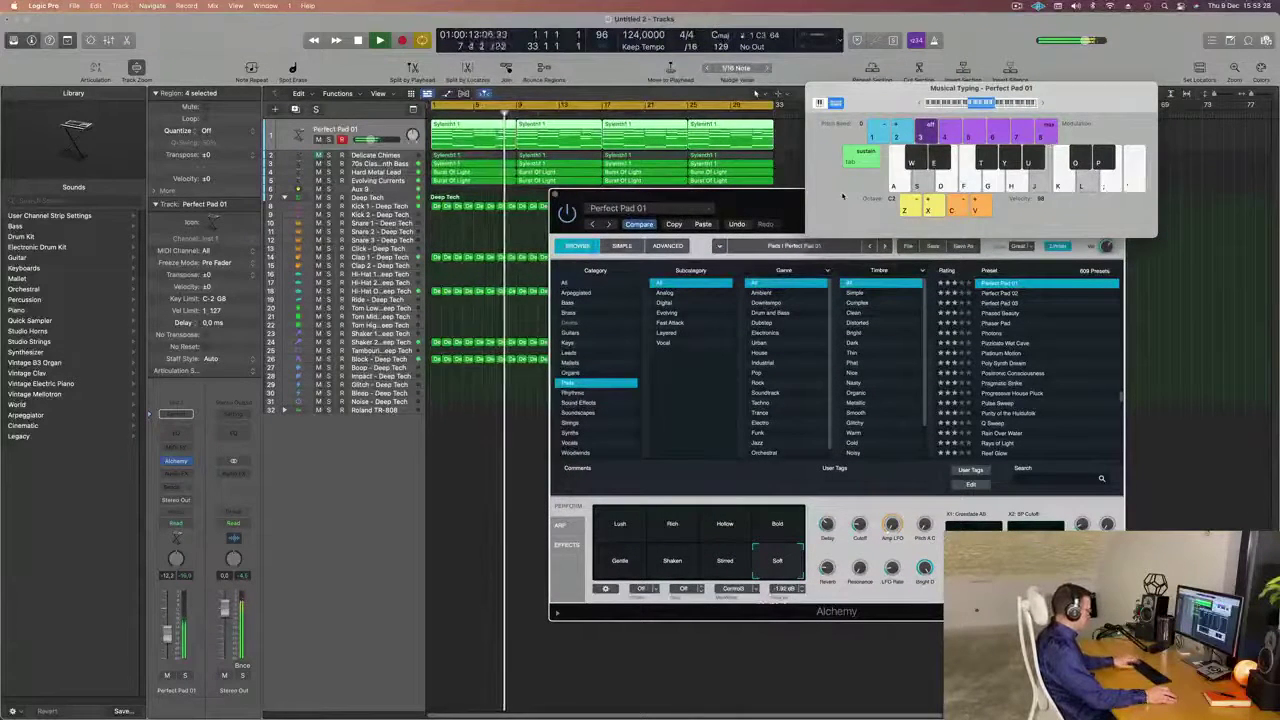
key("super+k")
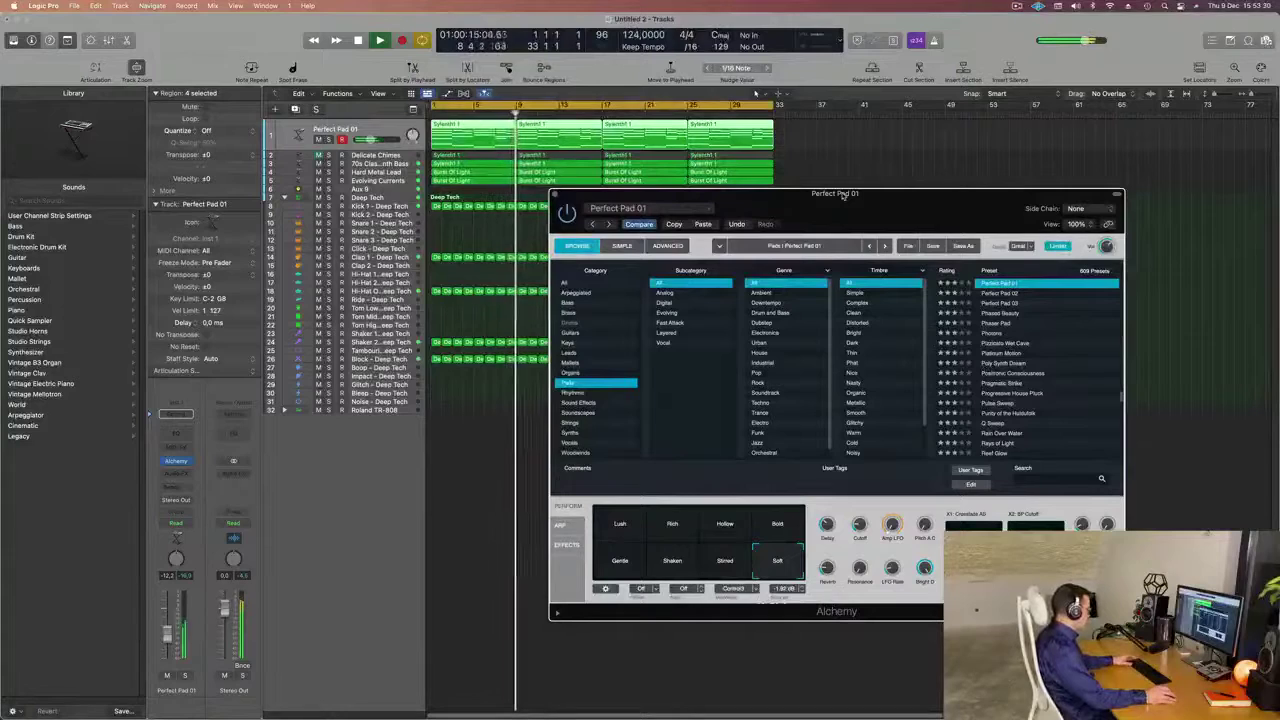
key("x")
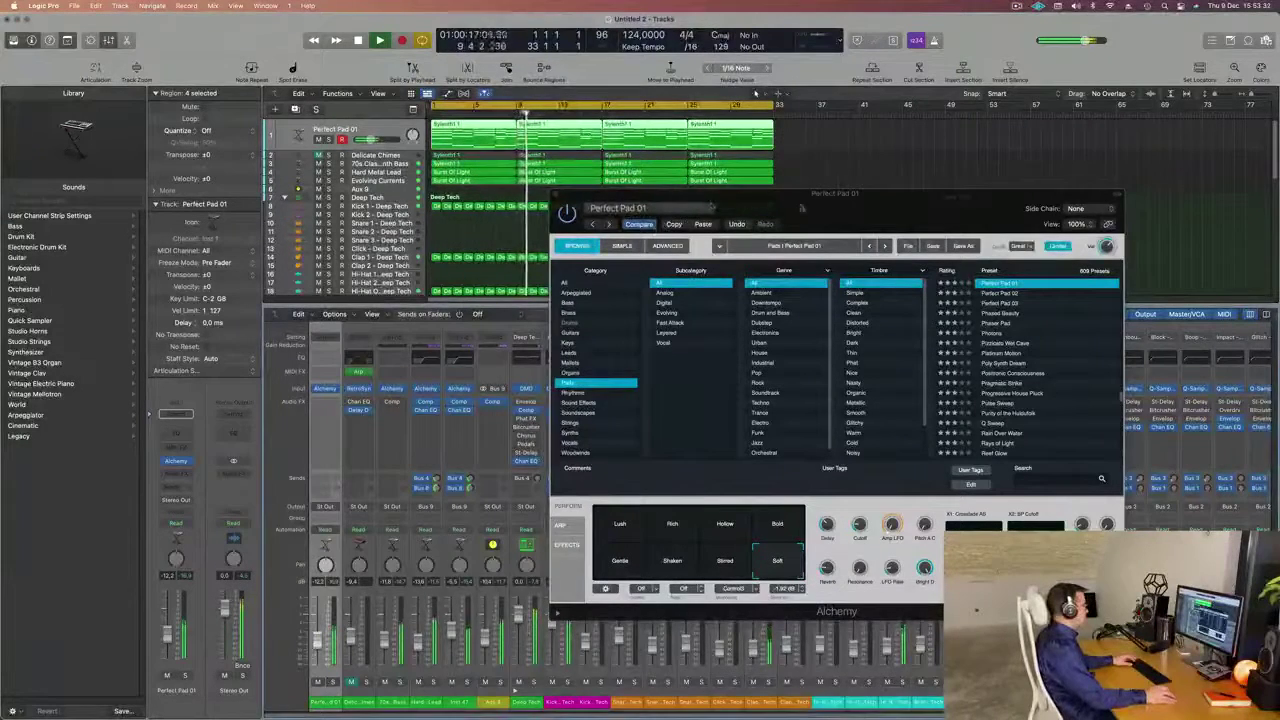
left_click_drag(802, 208, 1133, 207)
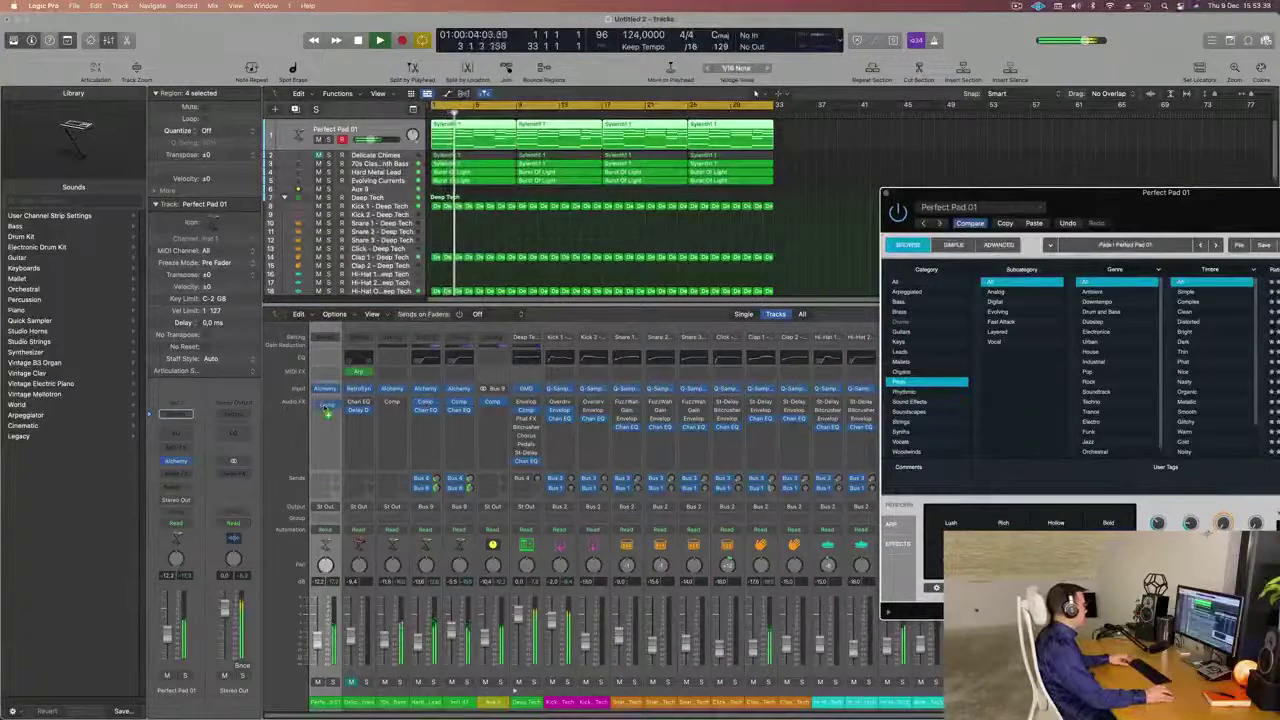
left_click_drag(328, 410, 325, 408)
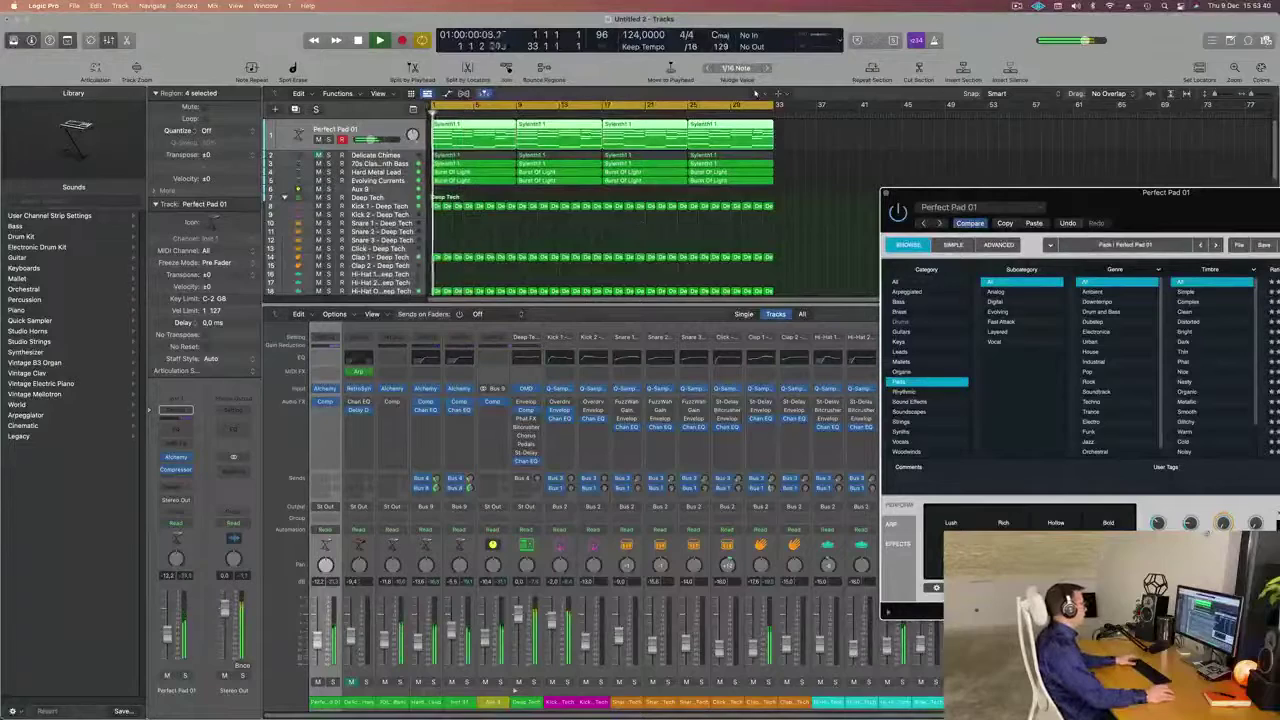
Review the Compressor settings on the Perfect Pad 01 channel and check the pad by soloing and unsoloing it.
left_click(176, 458)
left_click(176, 470)
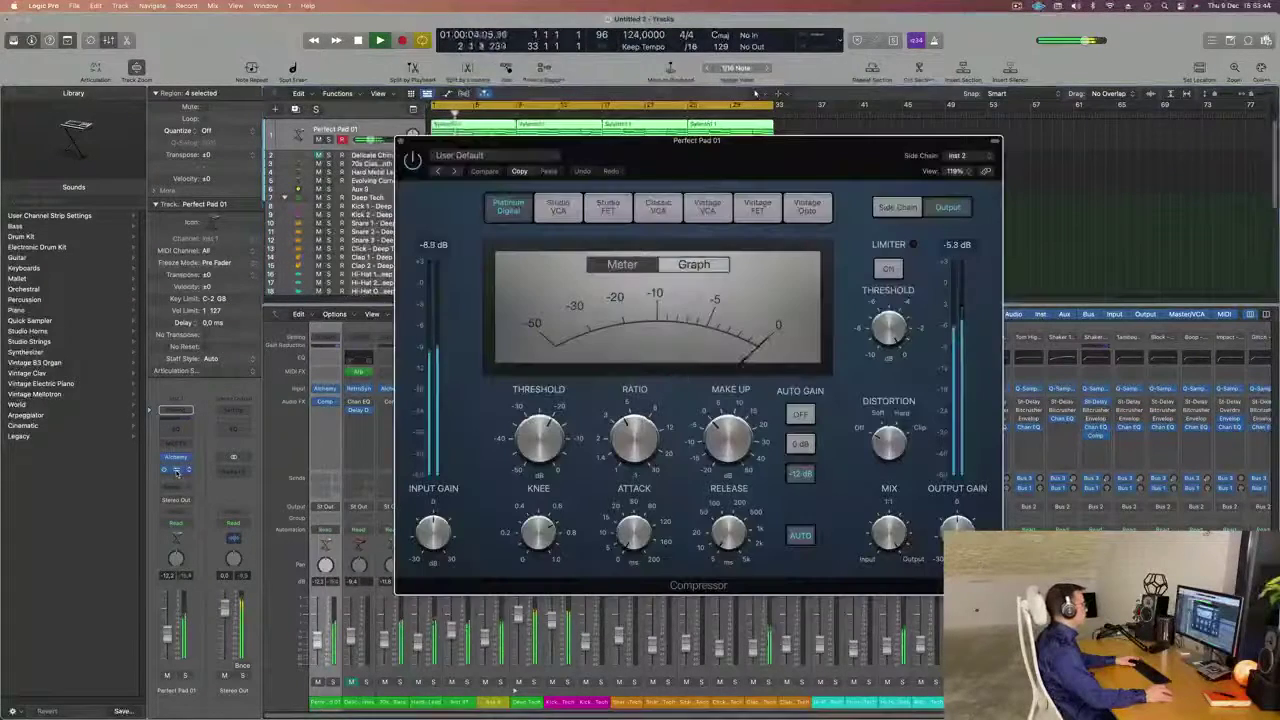
left_click_drag(766, 138, 936, 149)
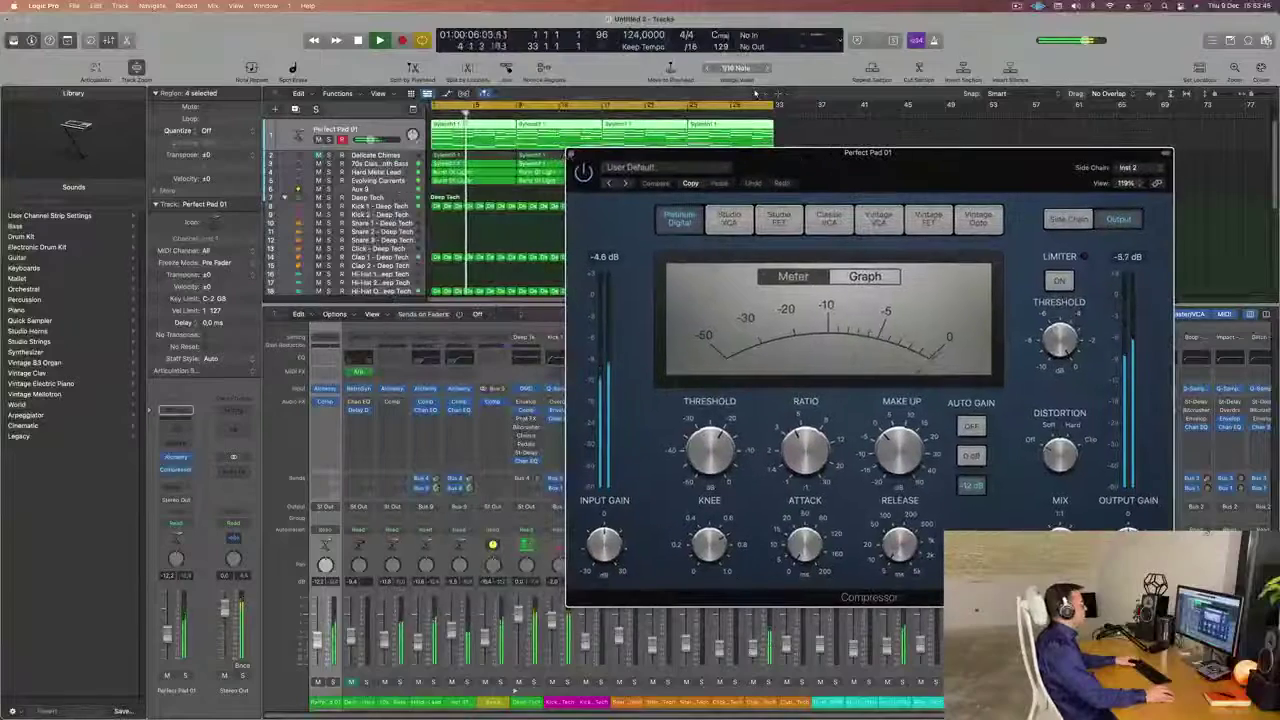
left_click(570, 151)
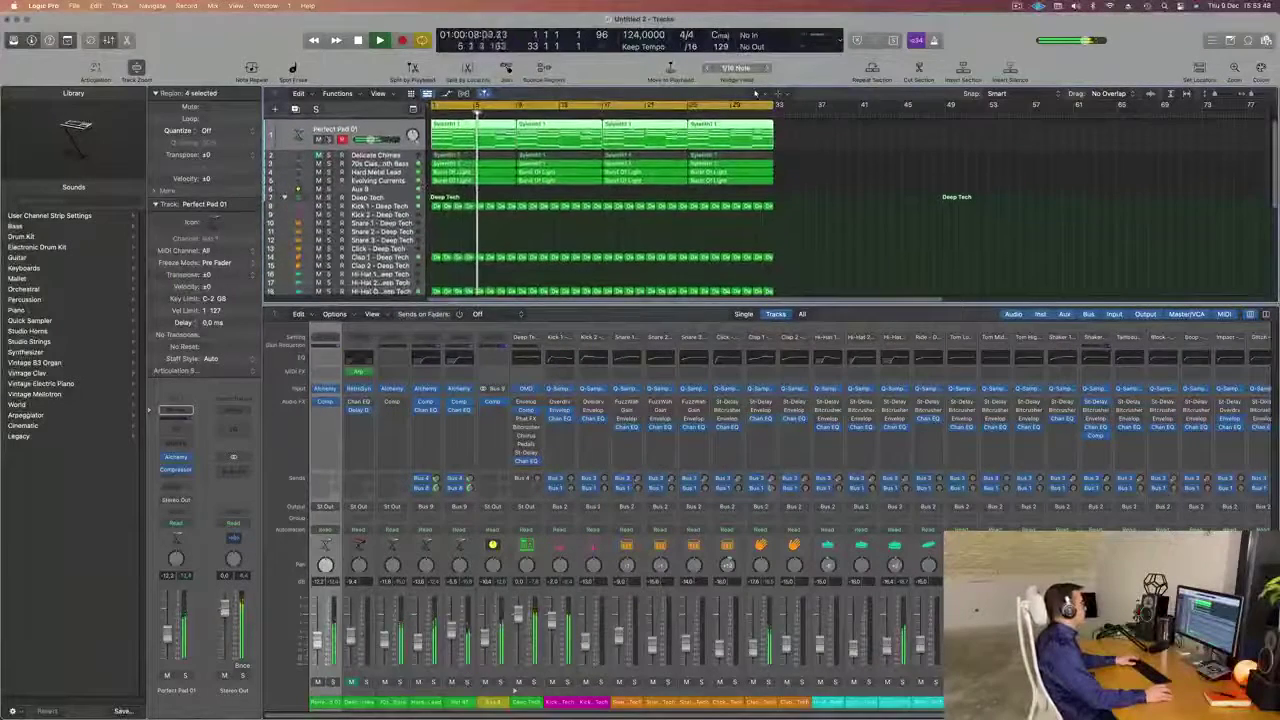
key("s")
key("s")
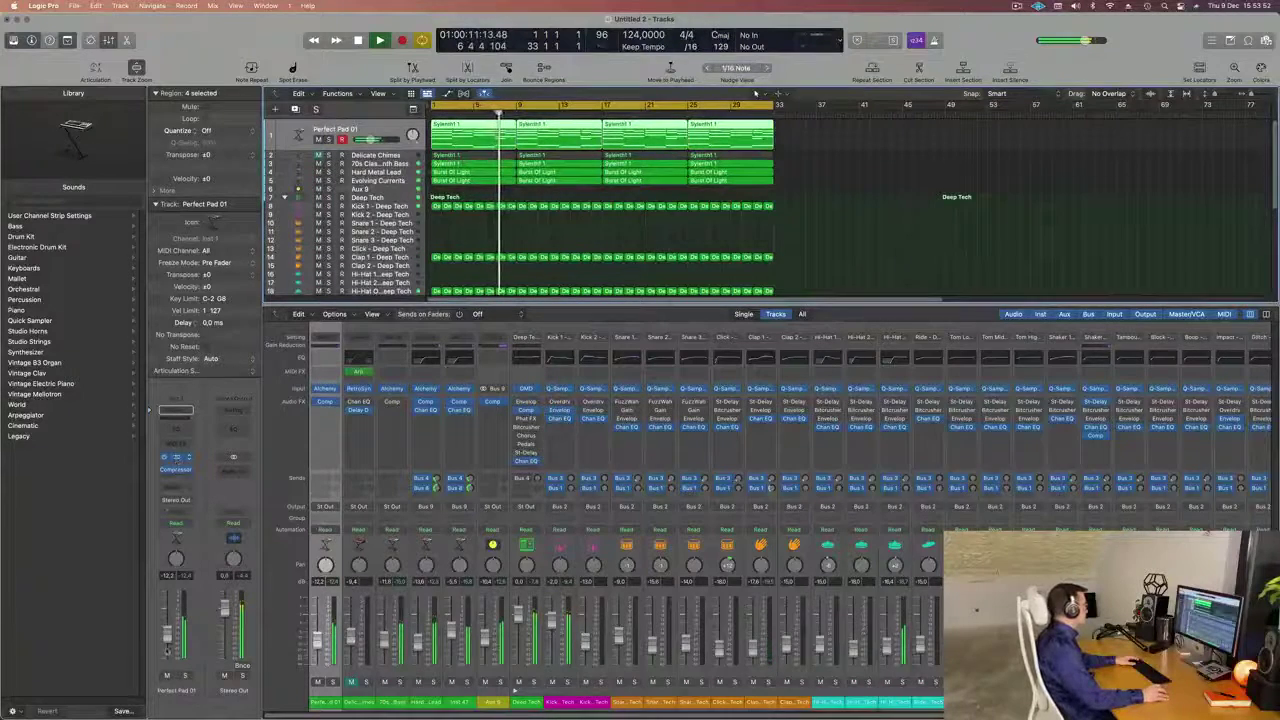
key("v")
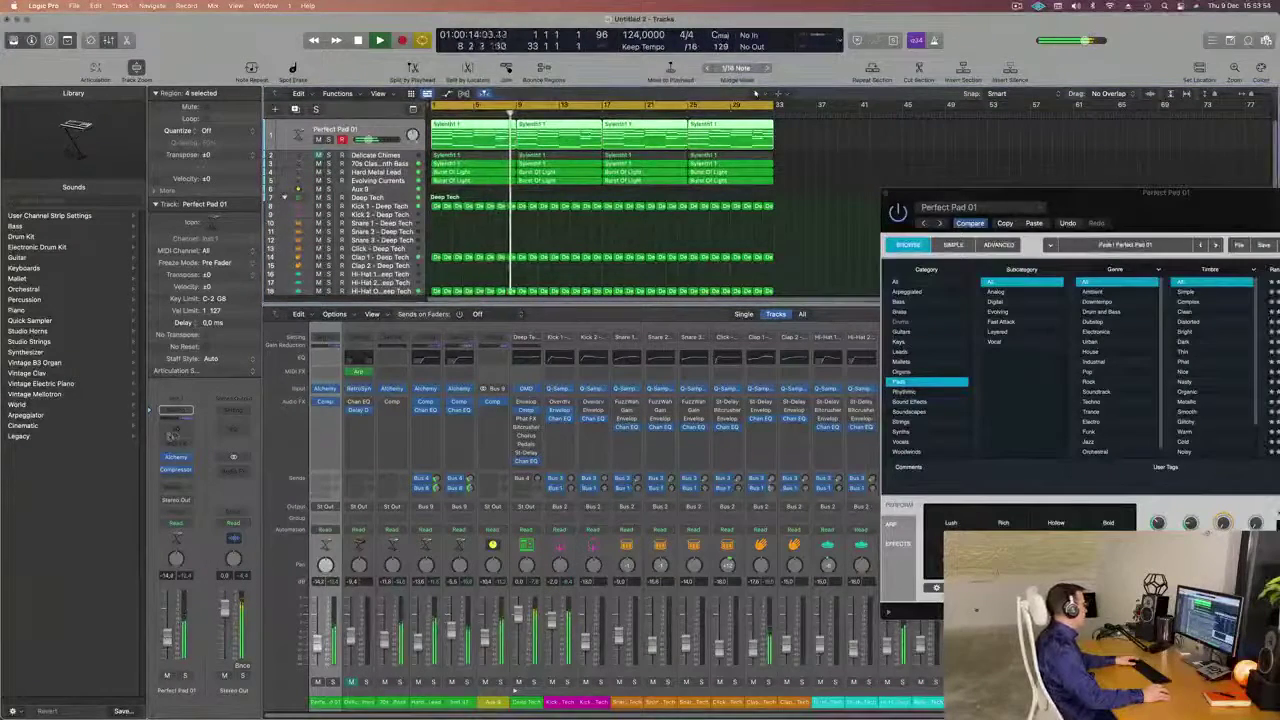
Add a Channel EQ to Perfect Pad 01 with a 12 dB/Oct low cut at 145 Hz.
left_click(175, 410)
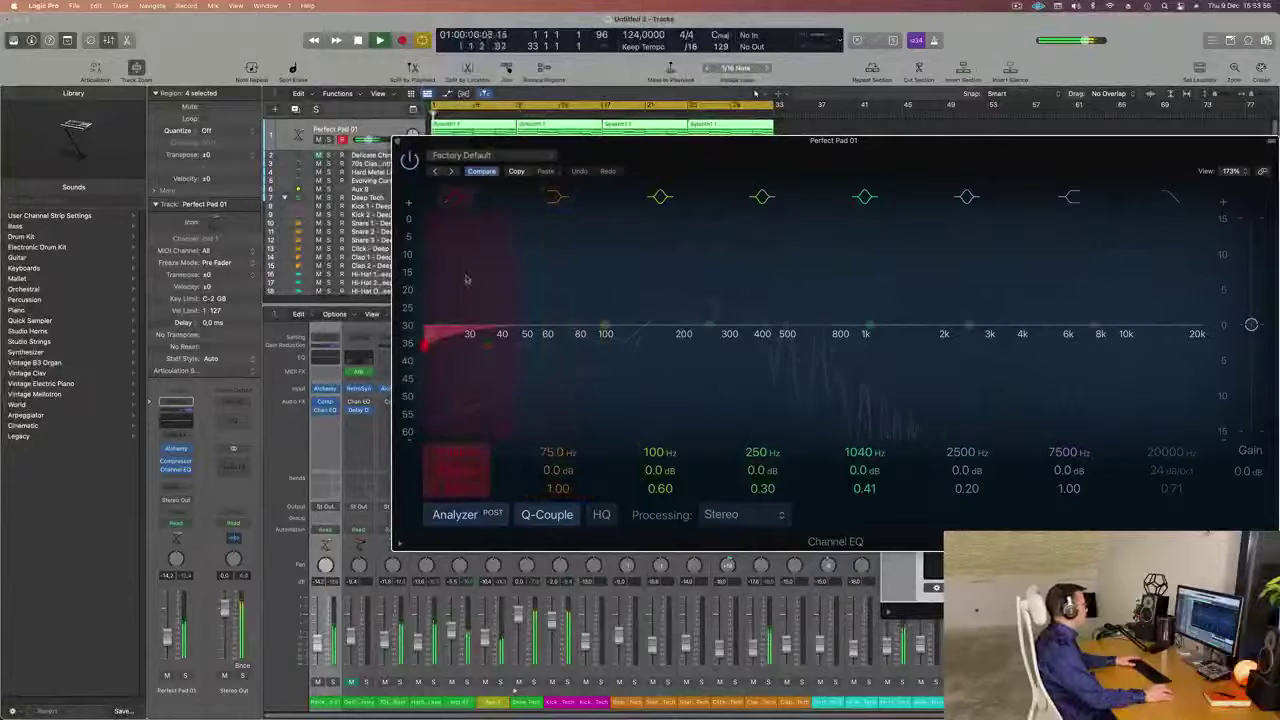
left_click(571, 329)
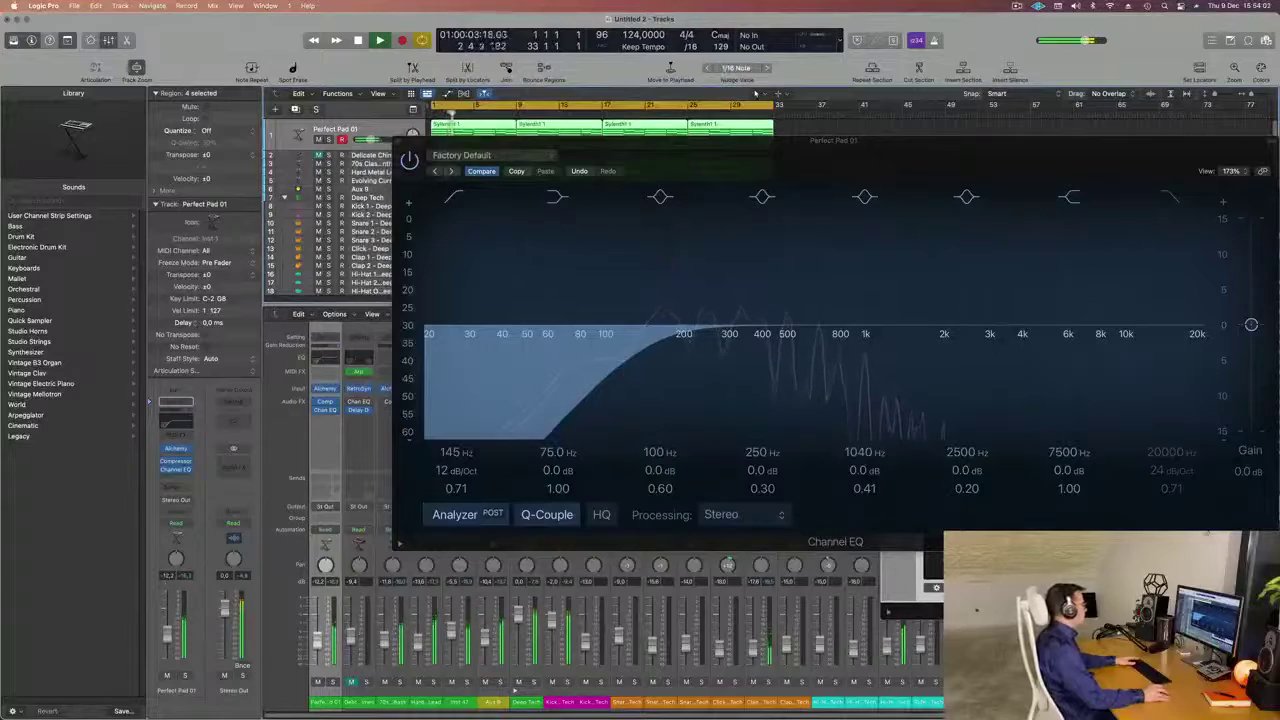
left_click_drag(737, 159, 465, 314)
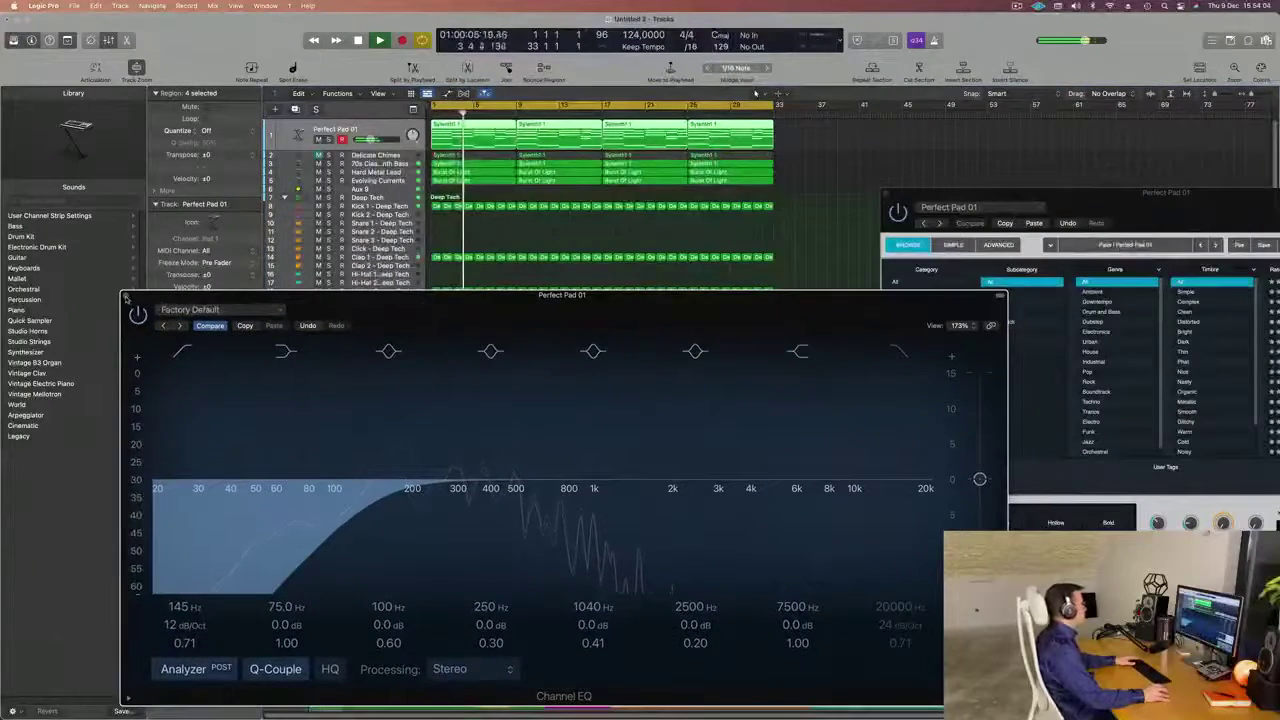
left_click(126, 297)
Adjust the Cutoff in the pad's Alchemy instrument and lower the Perfect Pad 01 volume to about -16 dB.
left_click_drag(1000, 193, 590, 121)
key("space")
key("space")
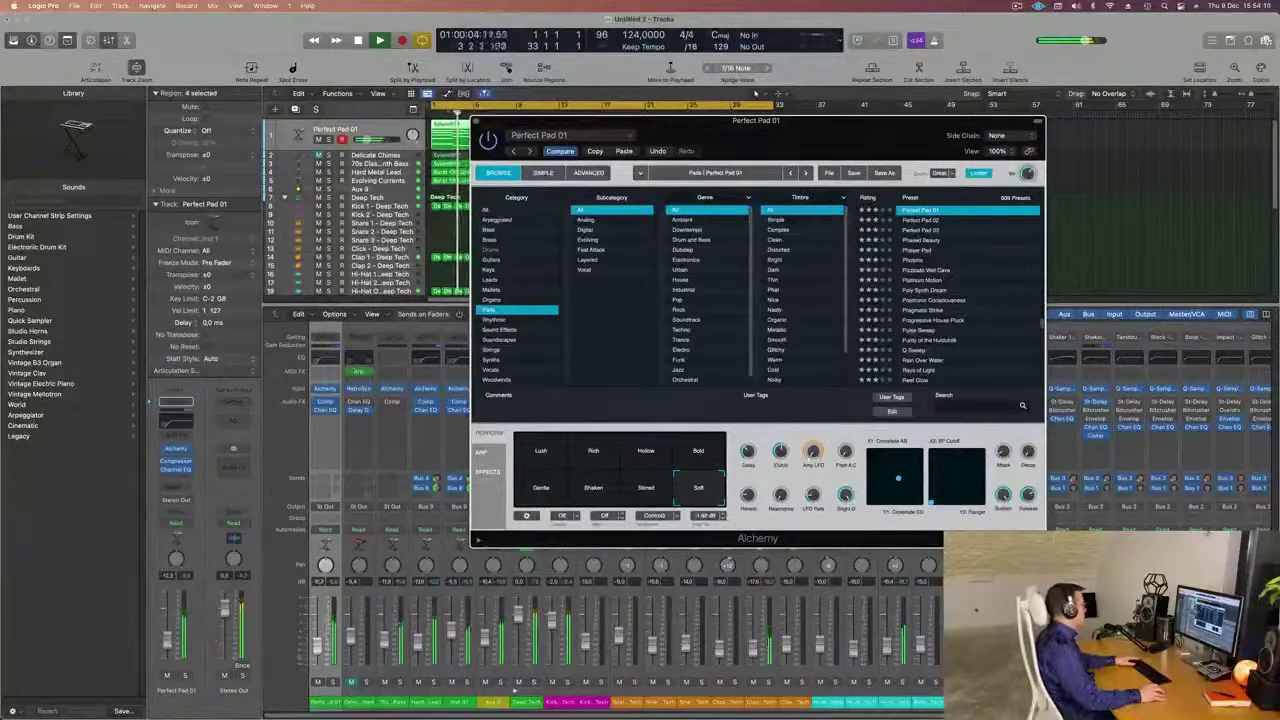
left_click(755, 92)
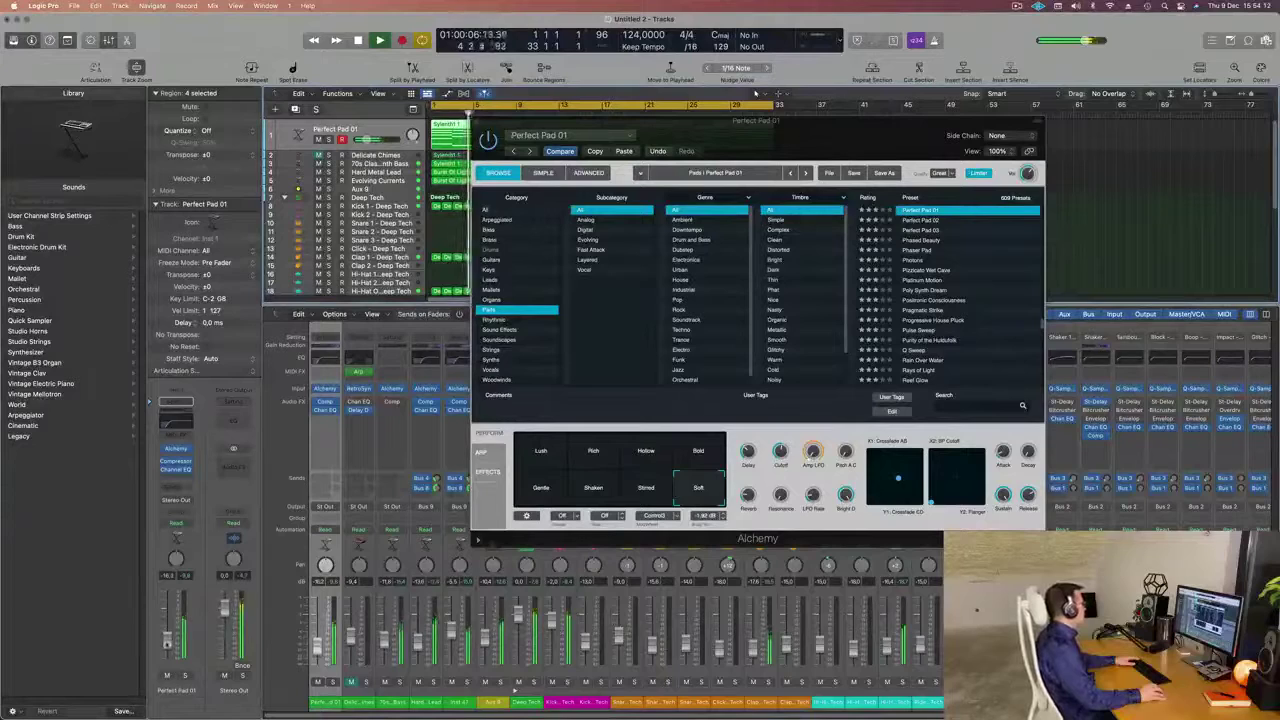
left_click_drag(782, 453, 785, 448)
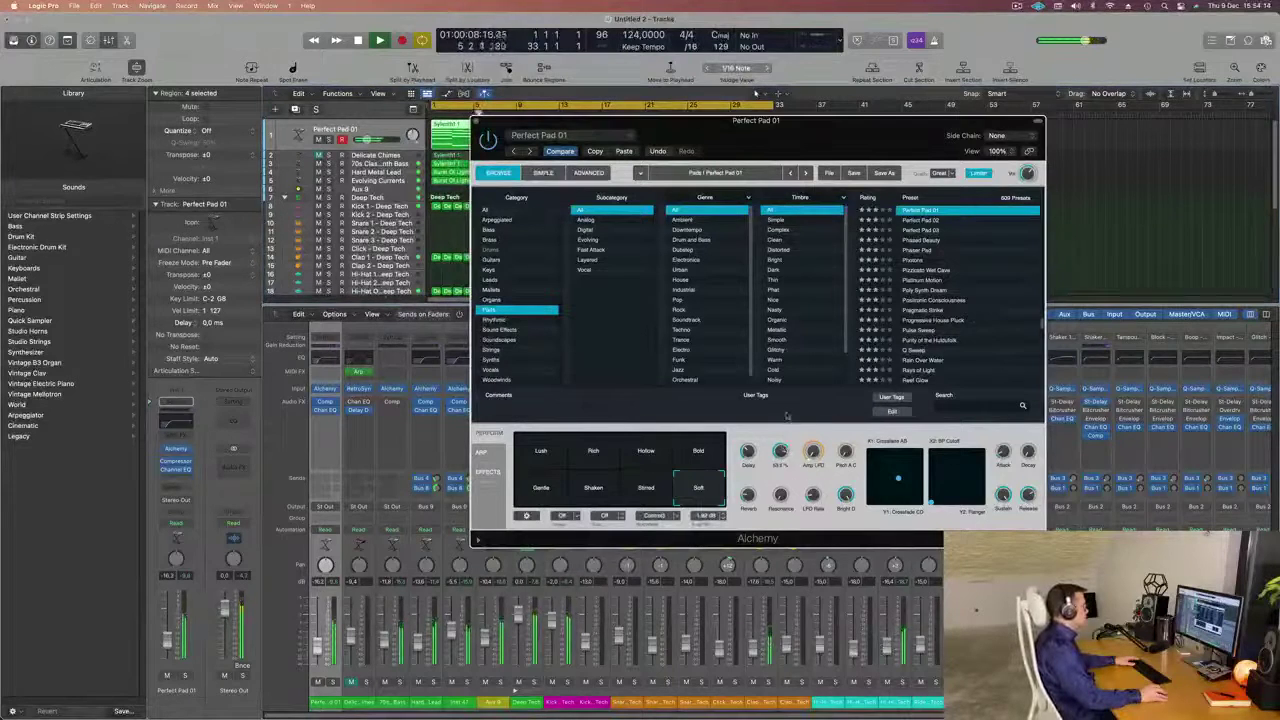
left_click(755, 92)
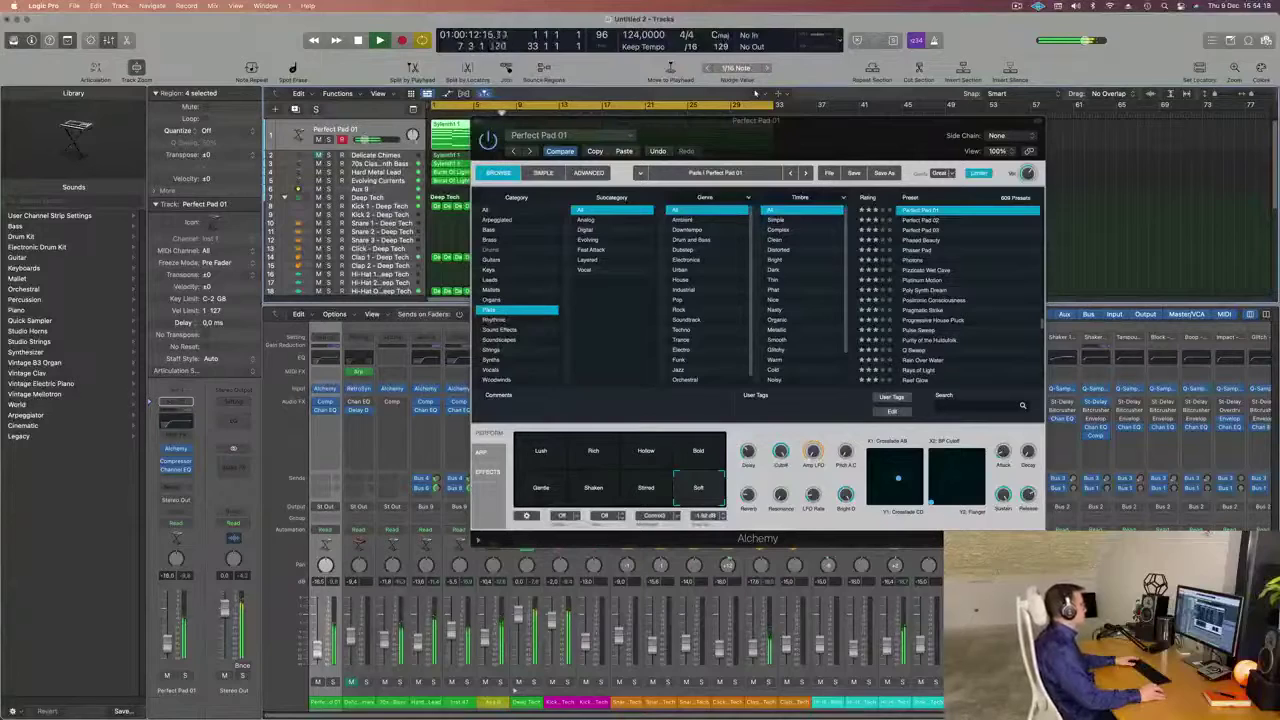
left_click_drag(794, 134, 857, 125)
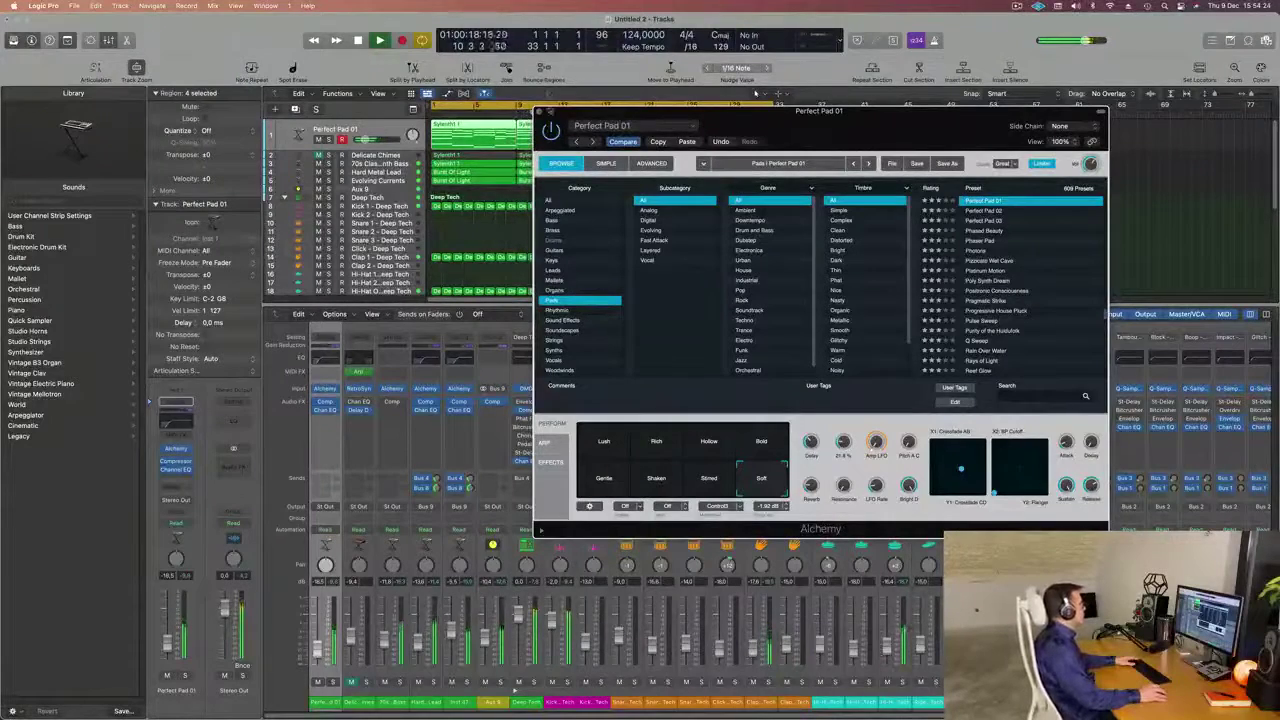
key("super+w")
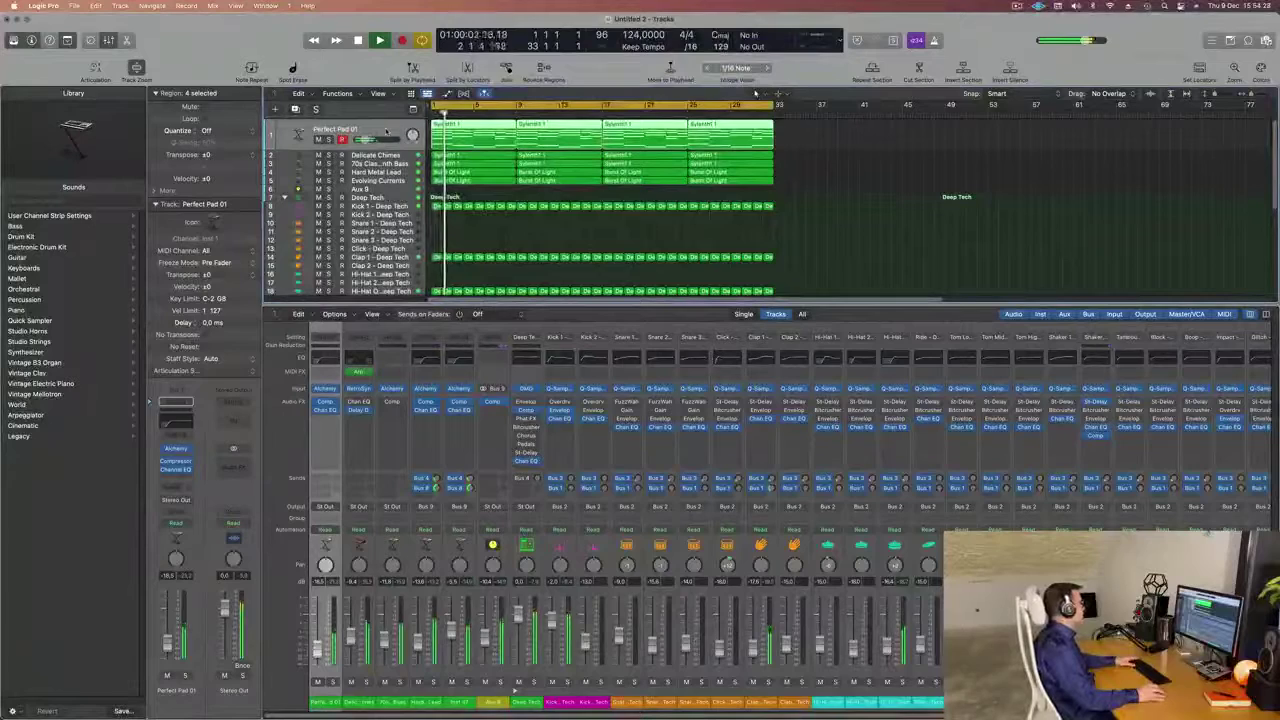
Unmute the Delicate Chimes track and audition it briefly in solo.
key("Down")
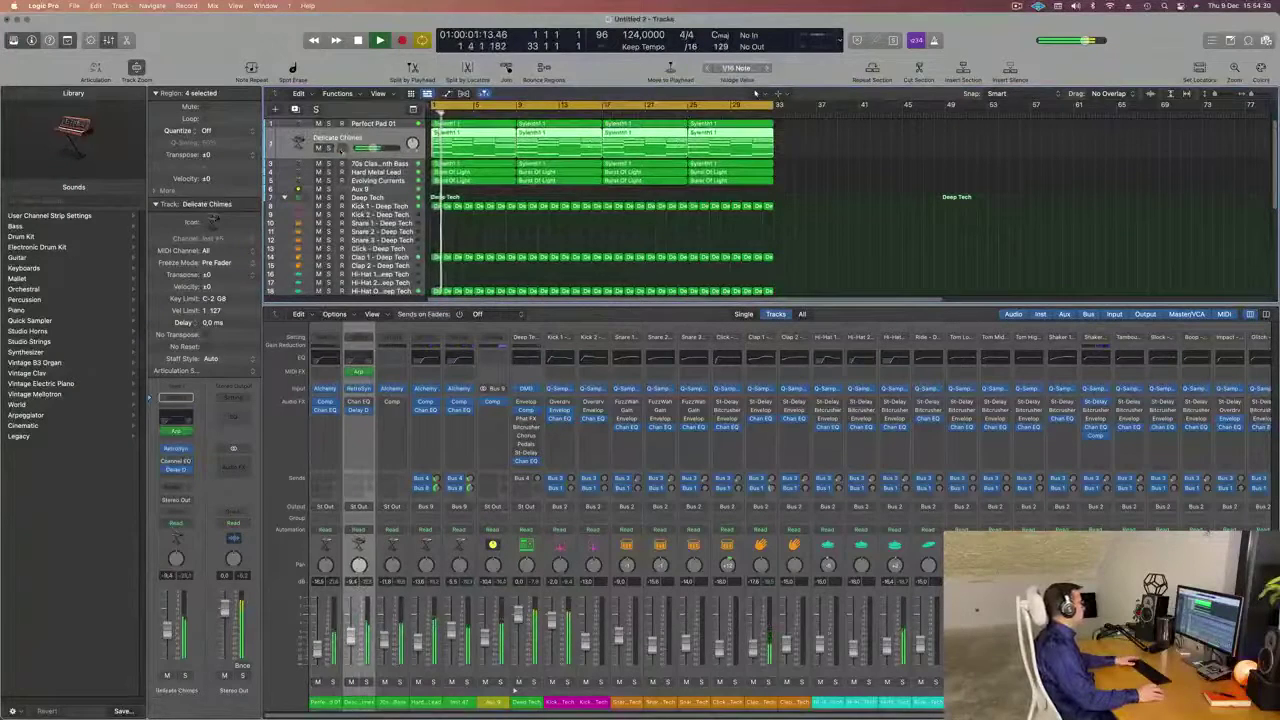
left_click(327, 148)
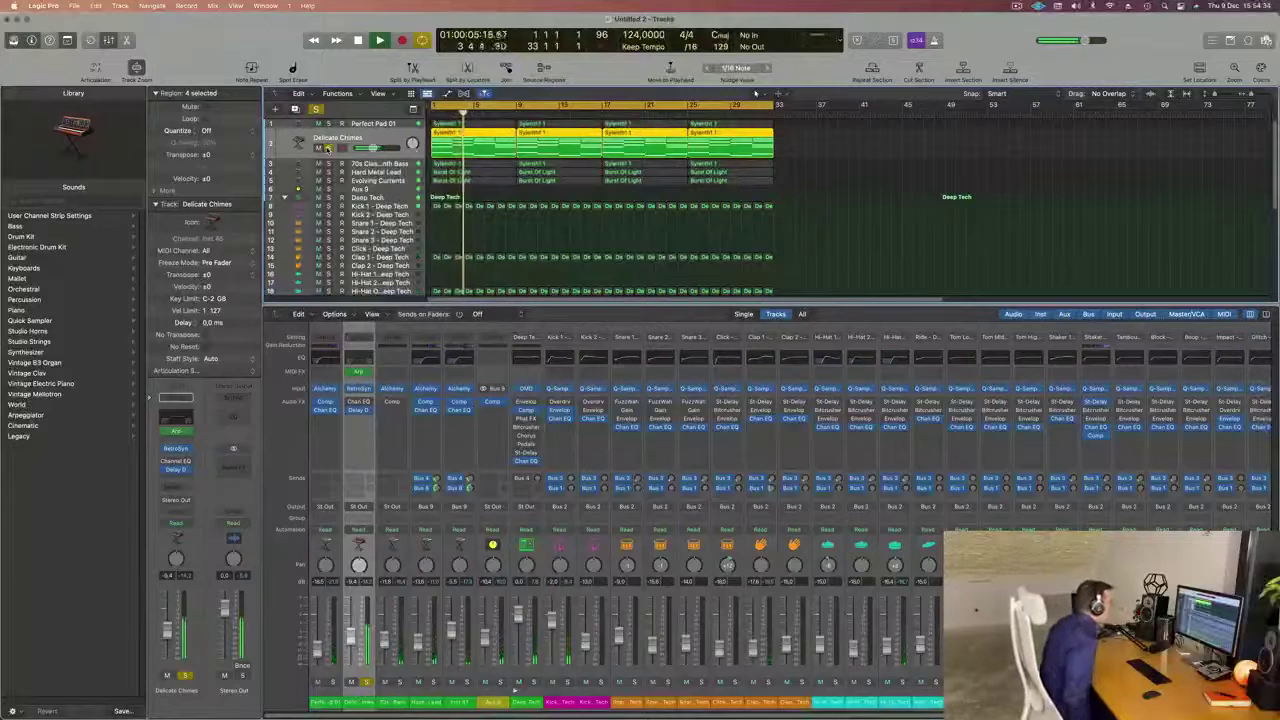
key("s")
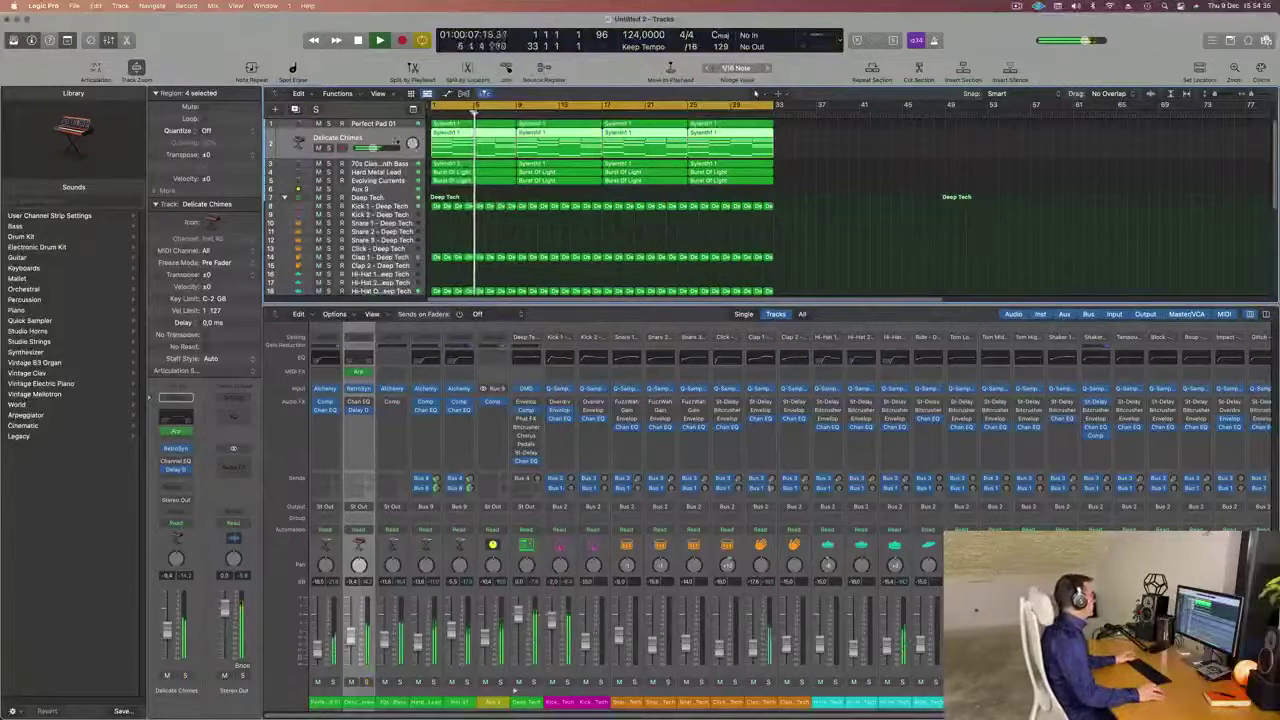
Open the Channel EQ on the Delicate Chimes track, switch it on and close its window.
key("space")
left_click(176, 421)
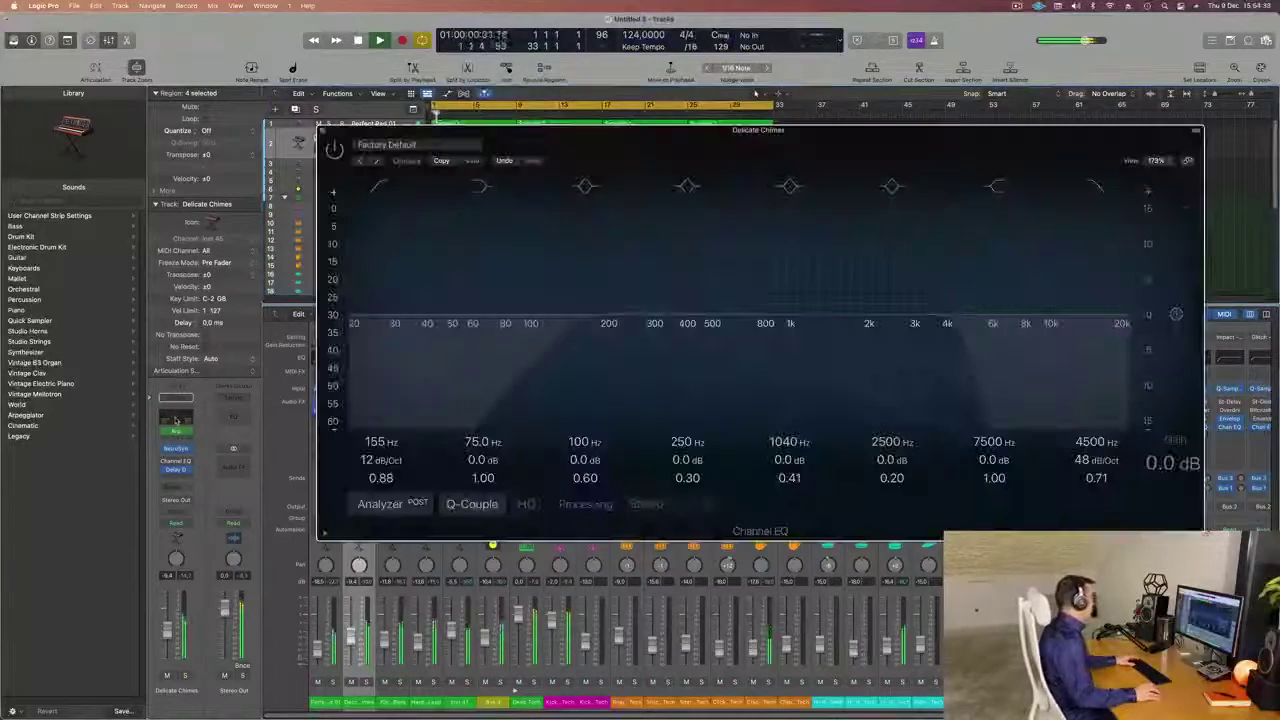
left_click(335, 149)
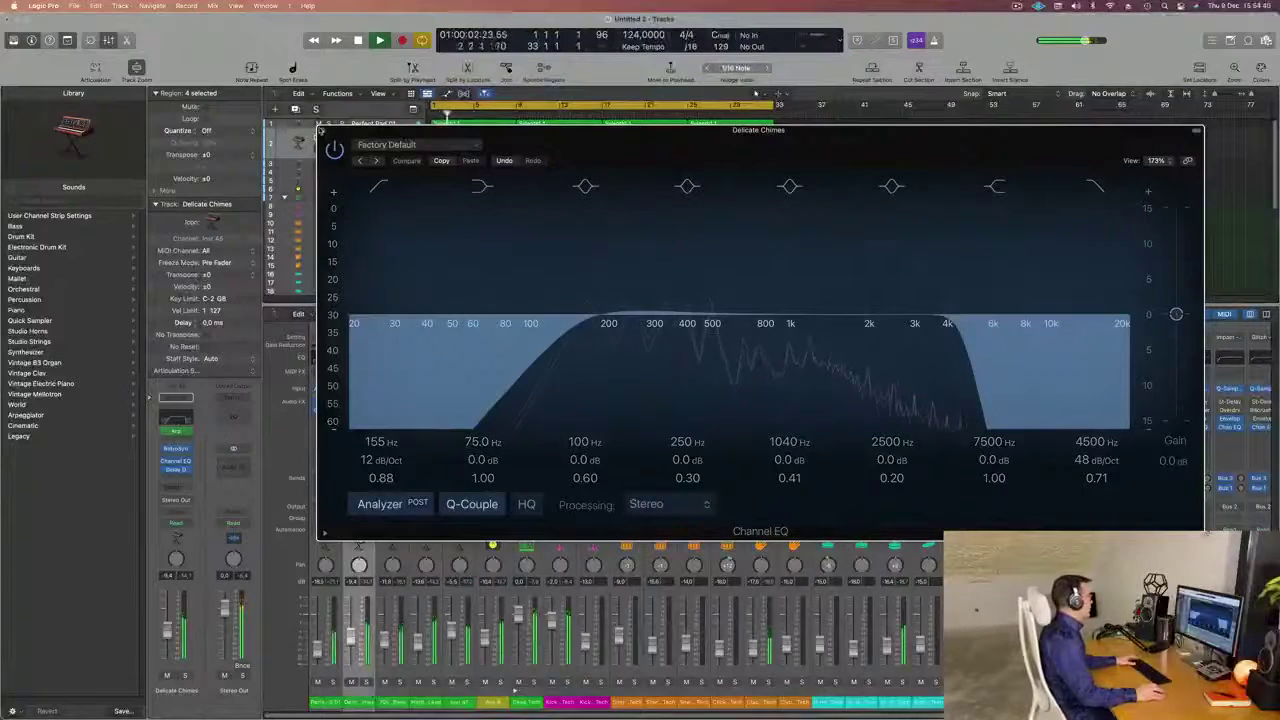
key("super+w")
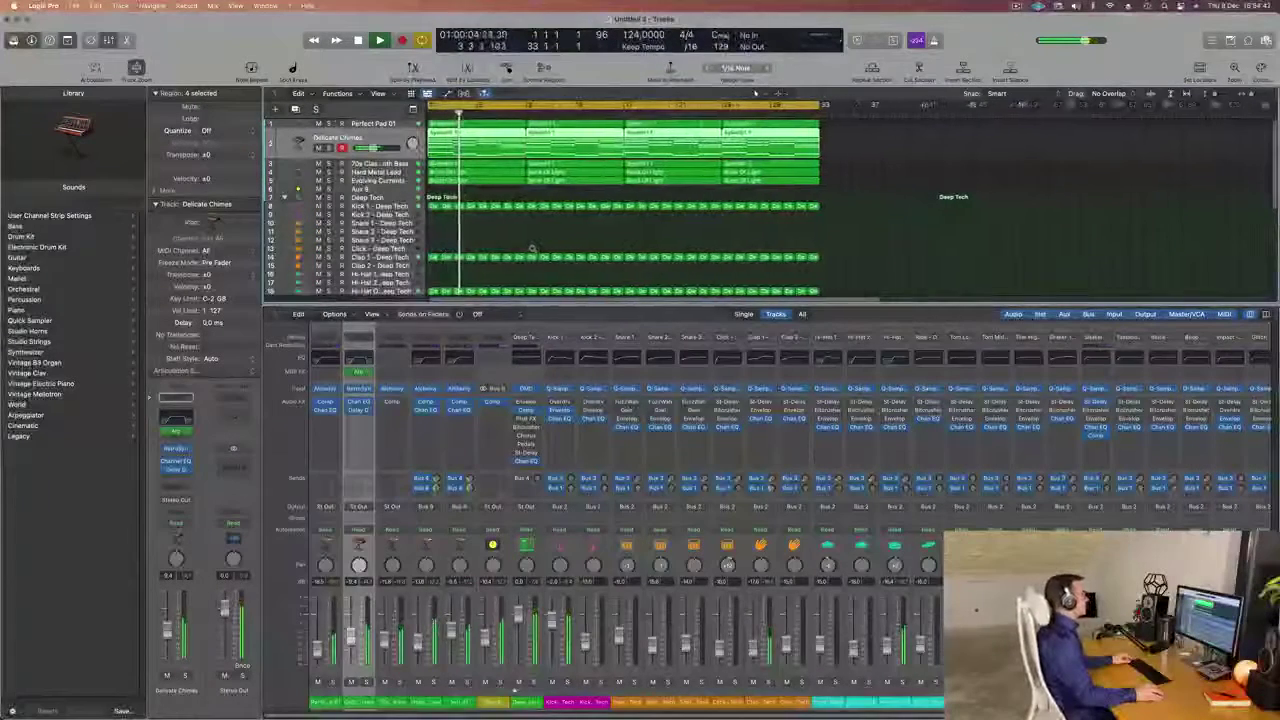
Hide the mixer and enlarge the arrangement so all the drum tracks fit in view.
key("super+Left")
key("x")
key("x")
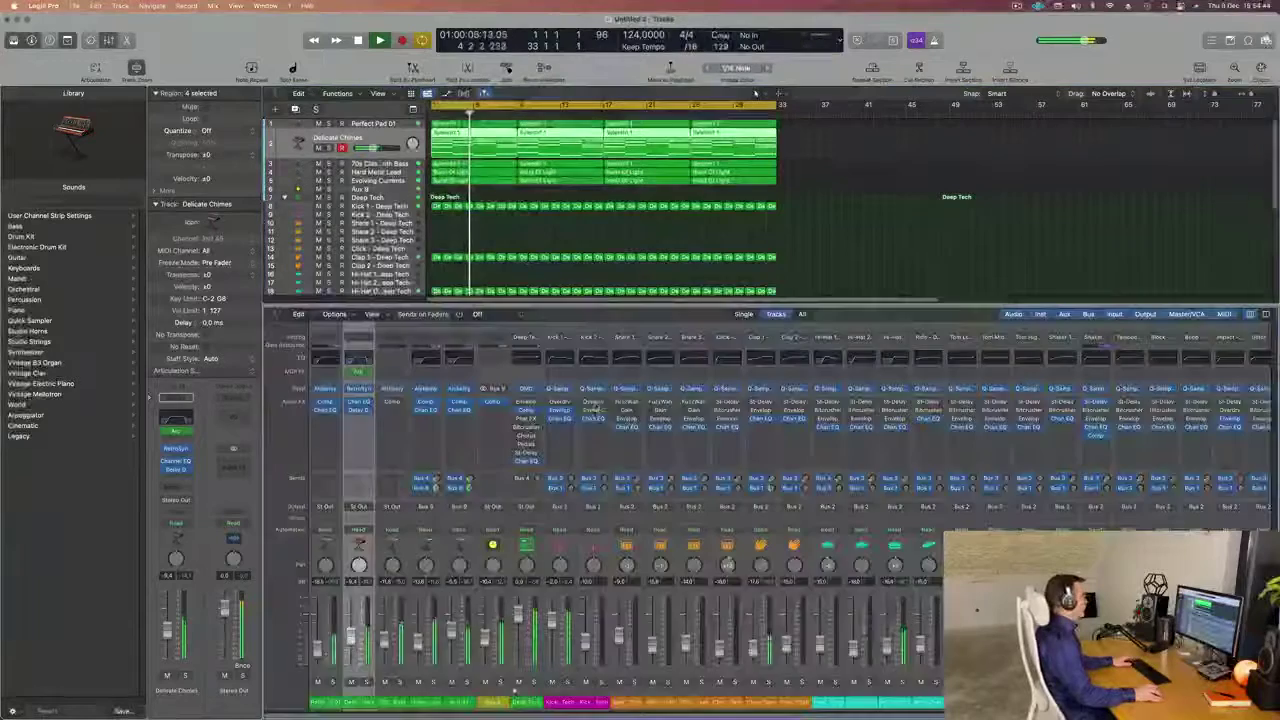
key("x")
key("super+Down")
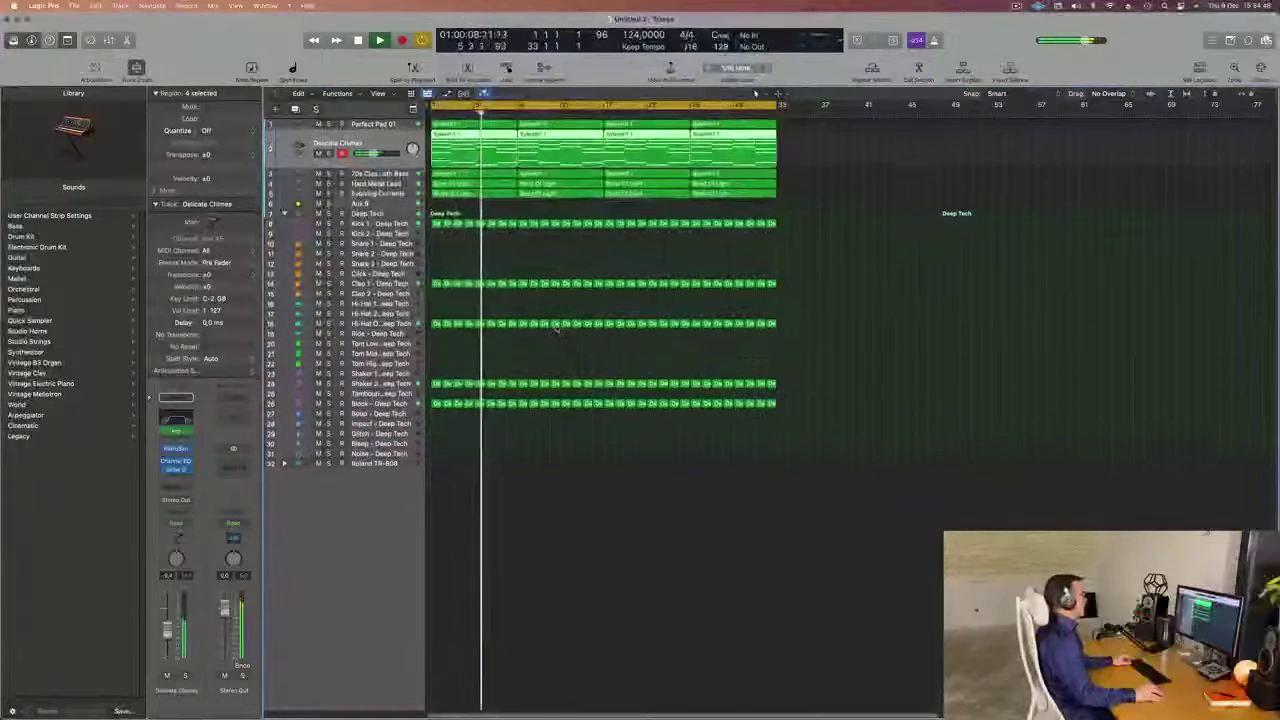
key("super+Right")
Restart playback, mute the five melodic tracks from Perfect Pad 01 to Evolving Currents, and select Kick 1 - Deep Tech.
key("Return")
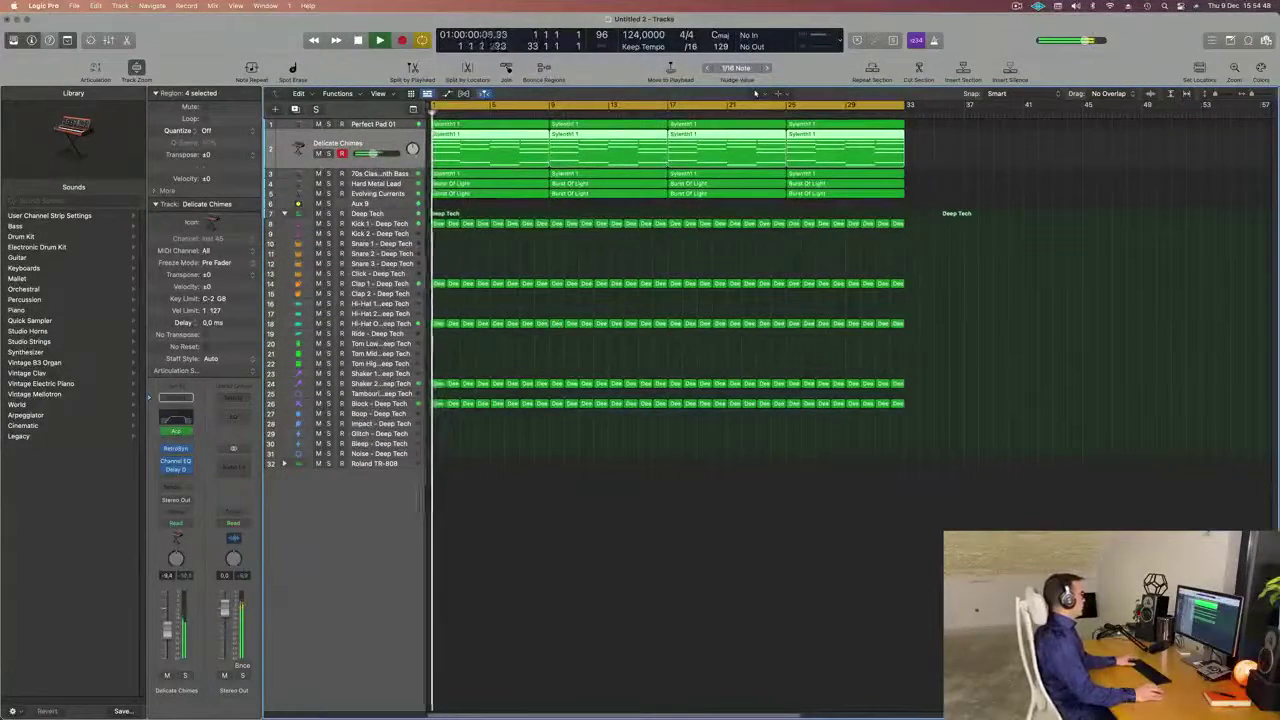
left_click_drag(318, 125, 318, 196)
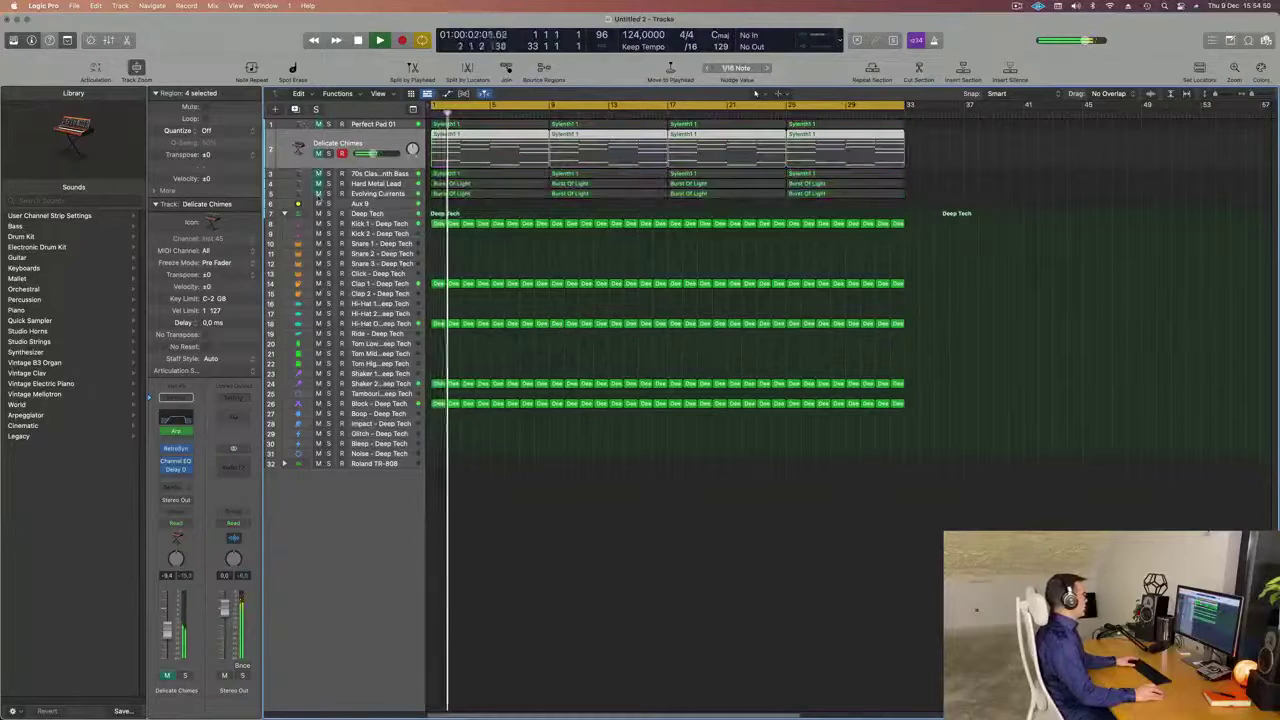
left_click(364, 224)
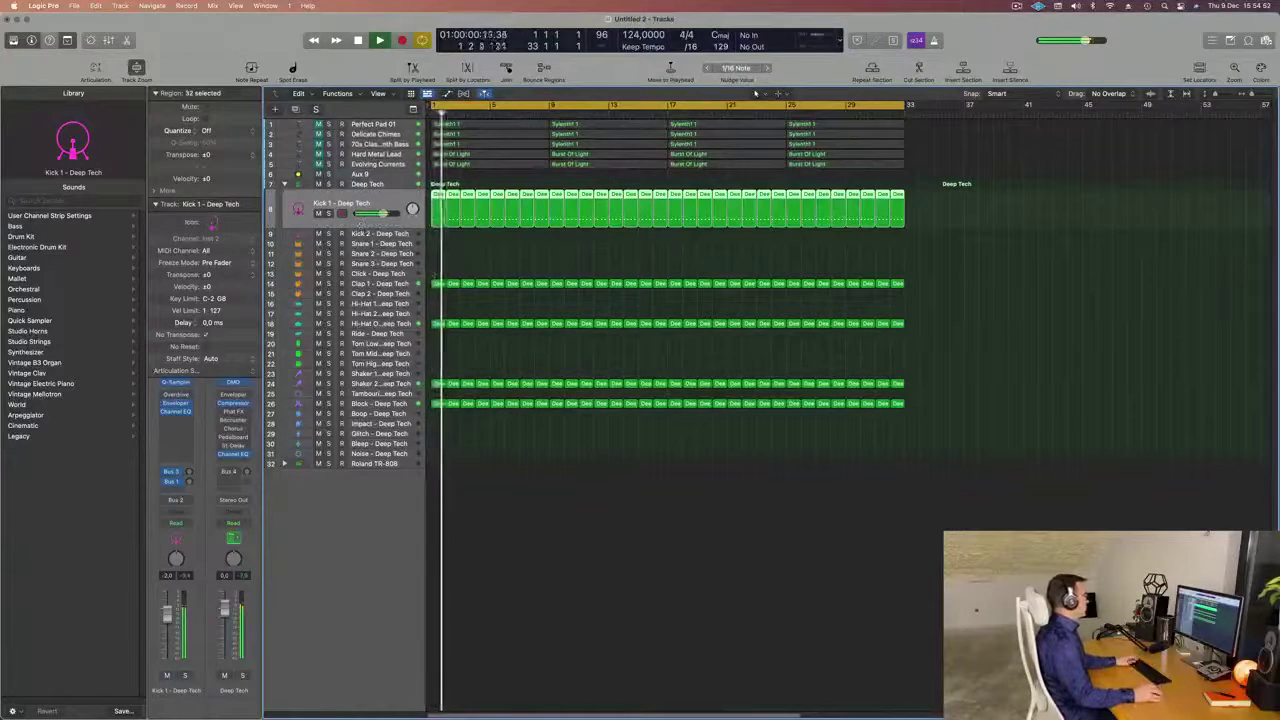
Lower the Block - Deep Tech track's volume to about -20 dB and select the Hi-Hat Open - Deep Tech track.
left_click(380, 404)
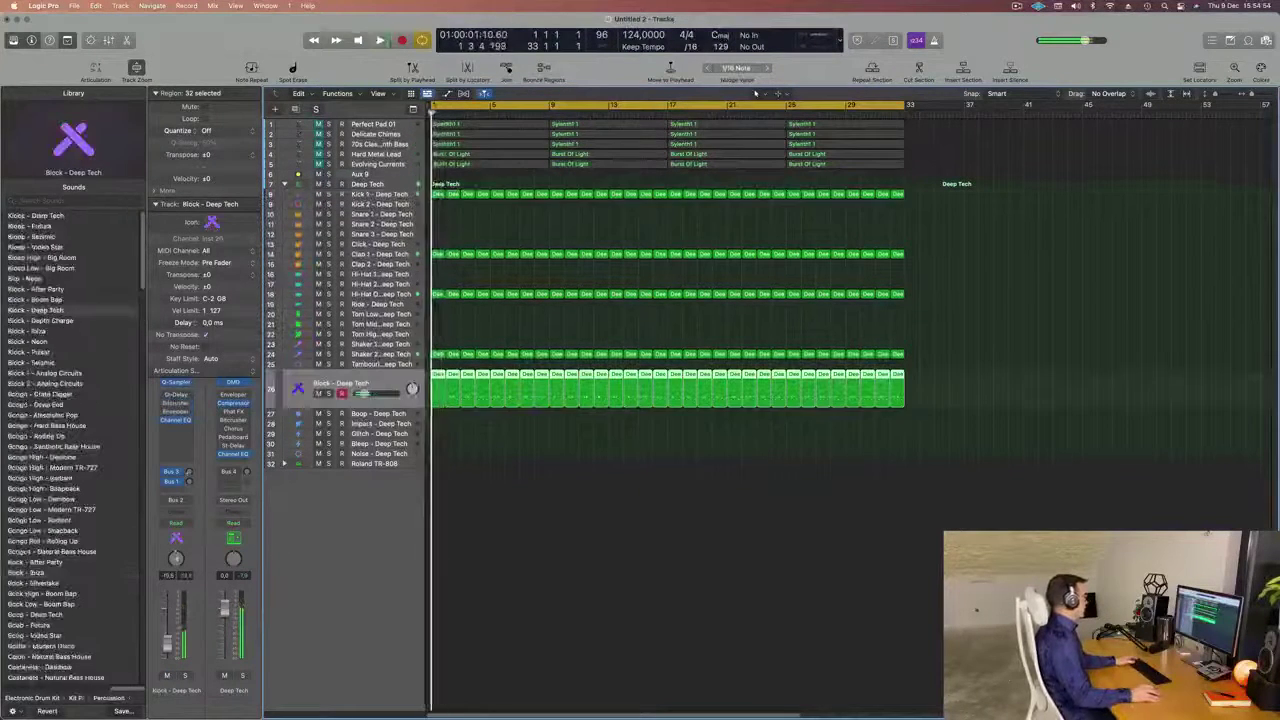
key("Return")
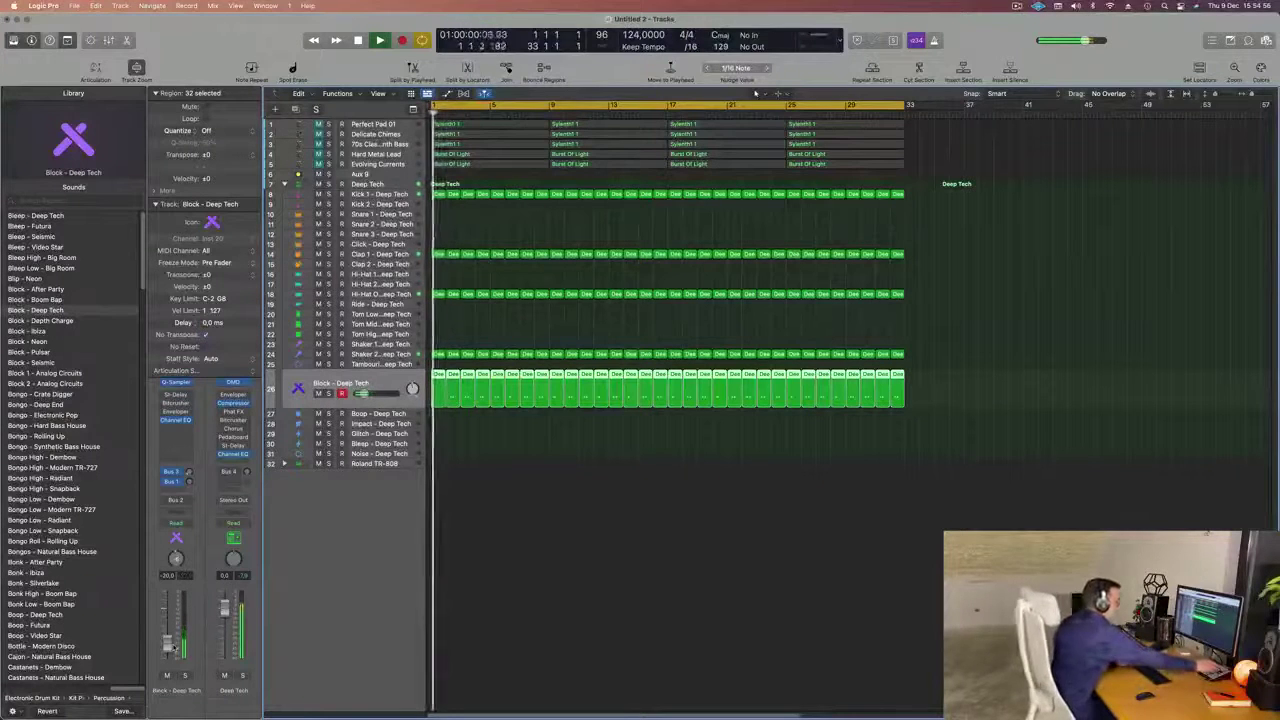
right_click(620, 711)
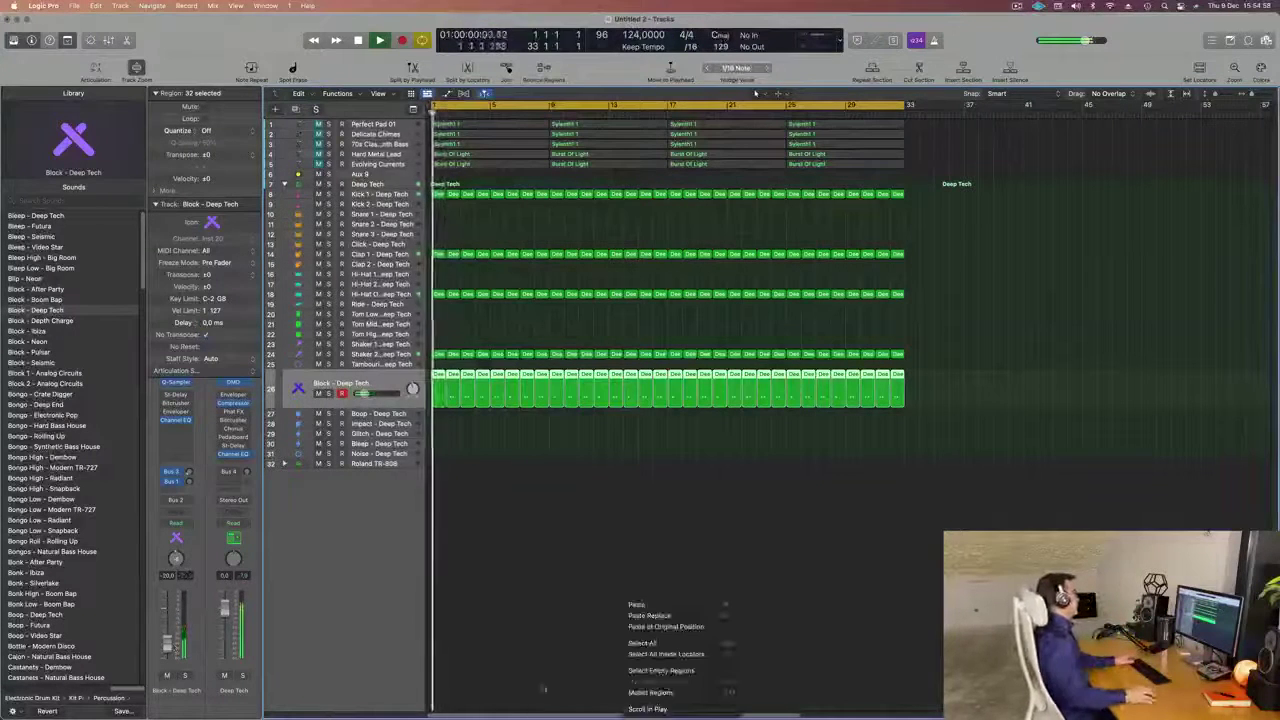
left_click(637, 545)
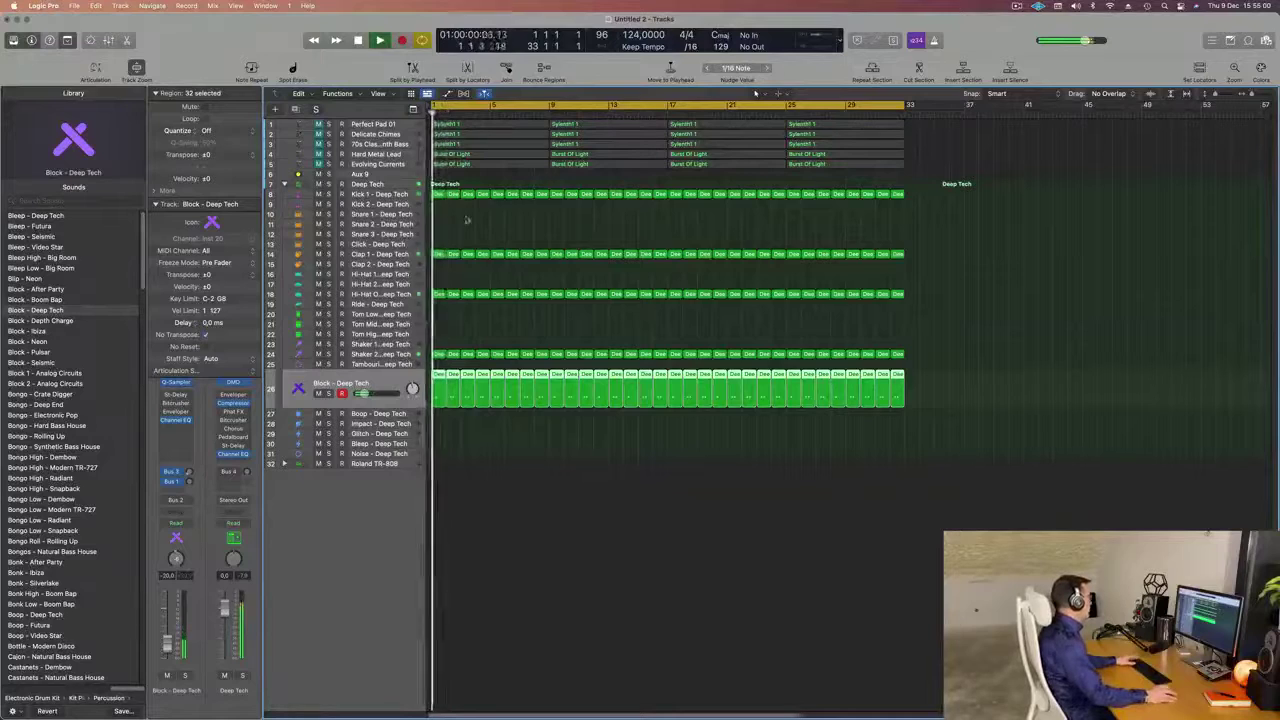
left_click(400, 294)
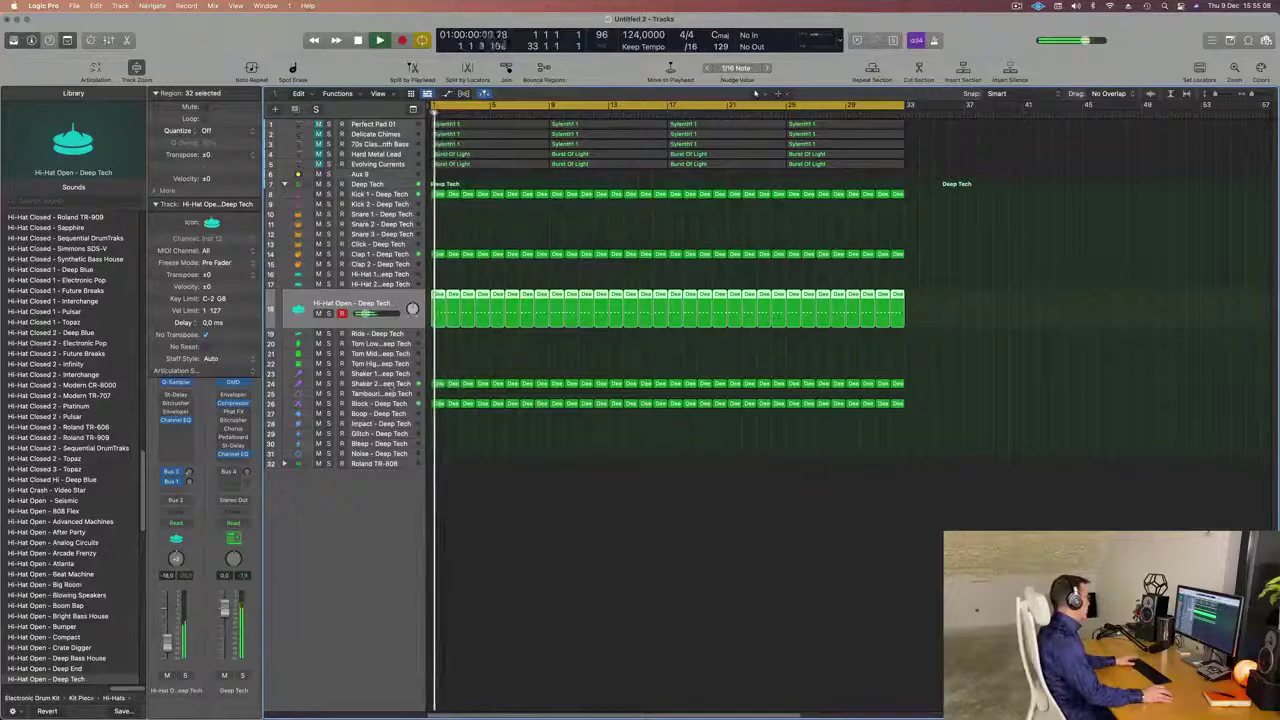
Play the drums from the start while checking the Shaker 2 and Hi-Hat Open - Deep Tech tracks' levels.
left_click(401, 384)
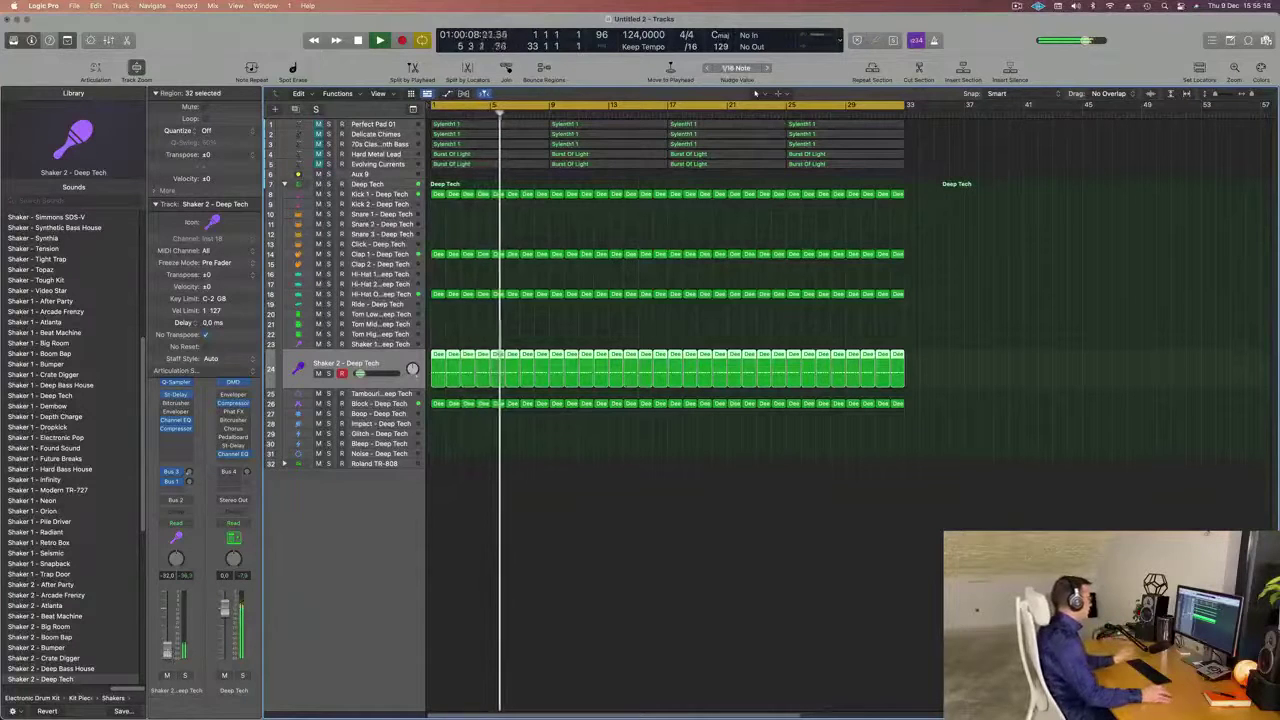
key("space")
left_click(388, 297)
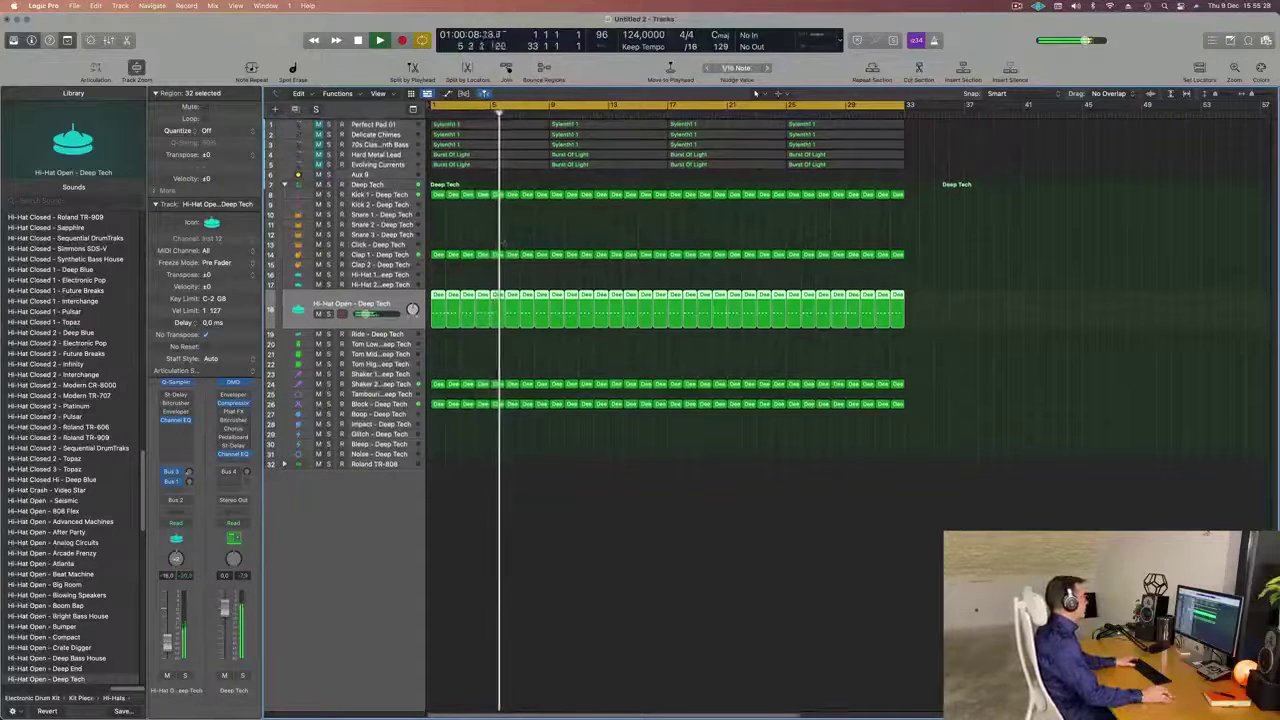
key("Return")
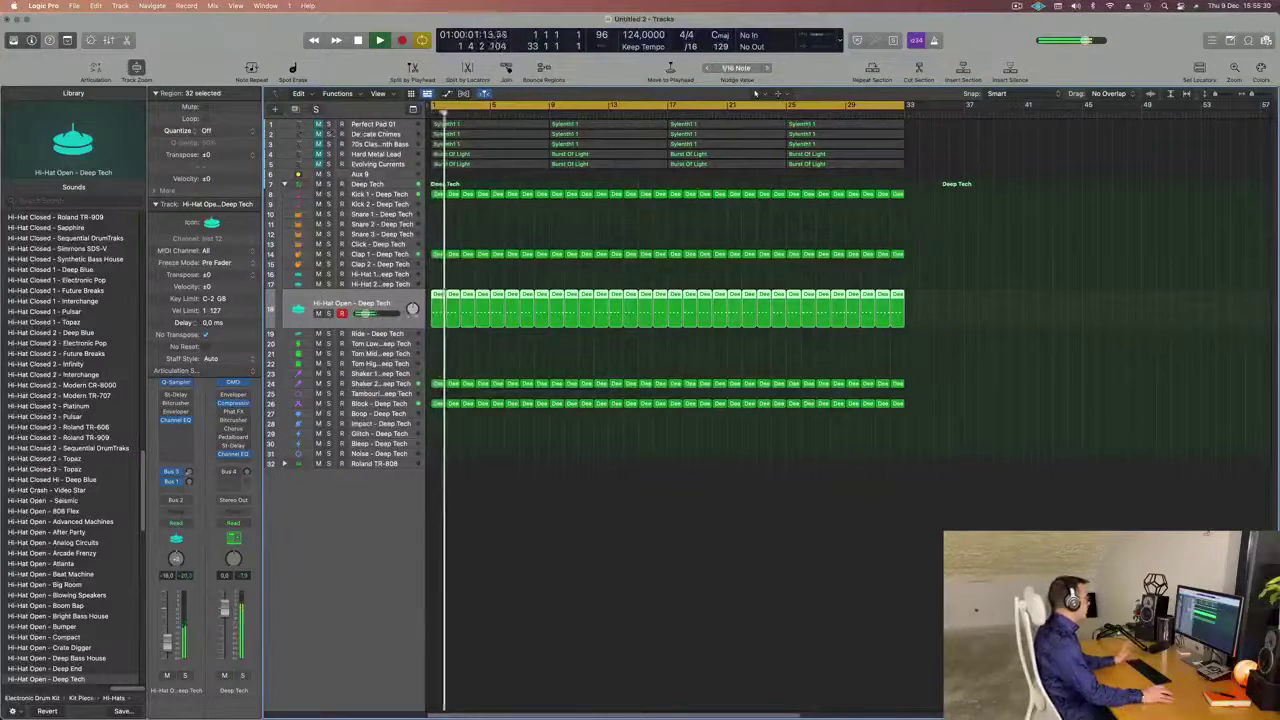
Move the 70s Classic Synth Bass track to the head of the track list and unmute it.
left_click_drag(393, 145, 381, 121)
key("Return")
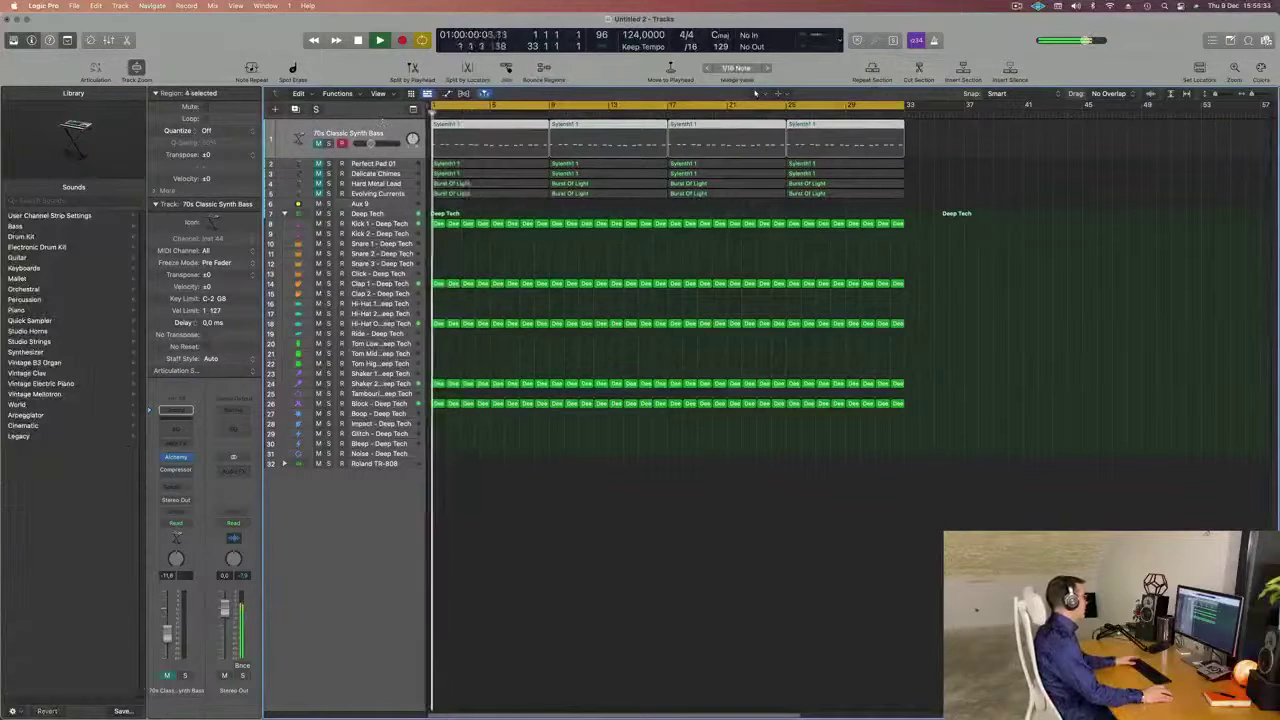
key("m")
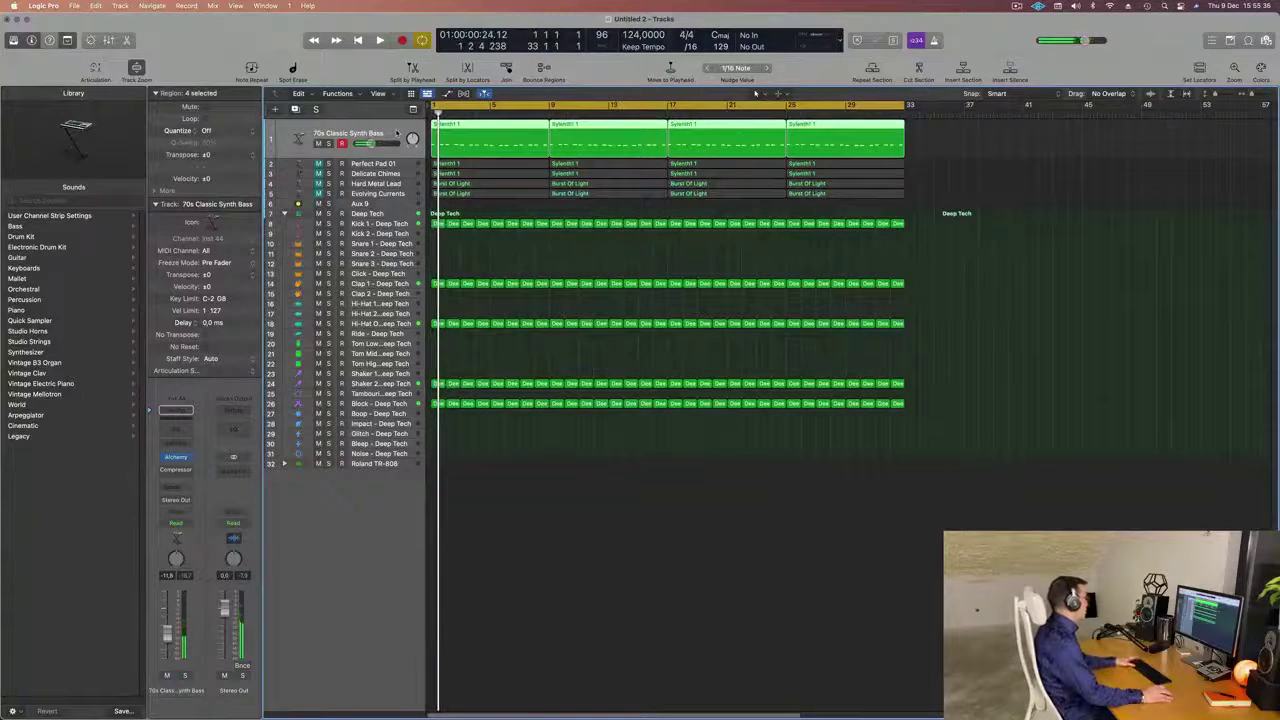
Set the 70s Classic Synth Bass track's volume to about -17 dB while playing it with the drums from the start.
key("space")
key("space")
key("space")
left_click_drag(370, 143, 361, 143)
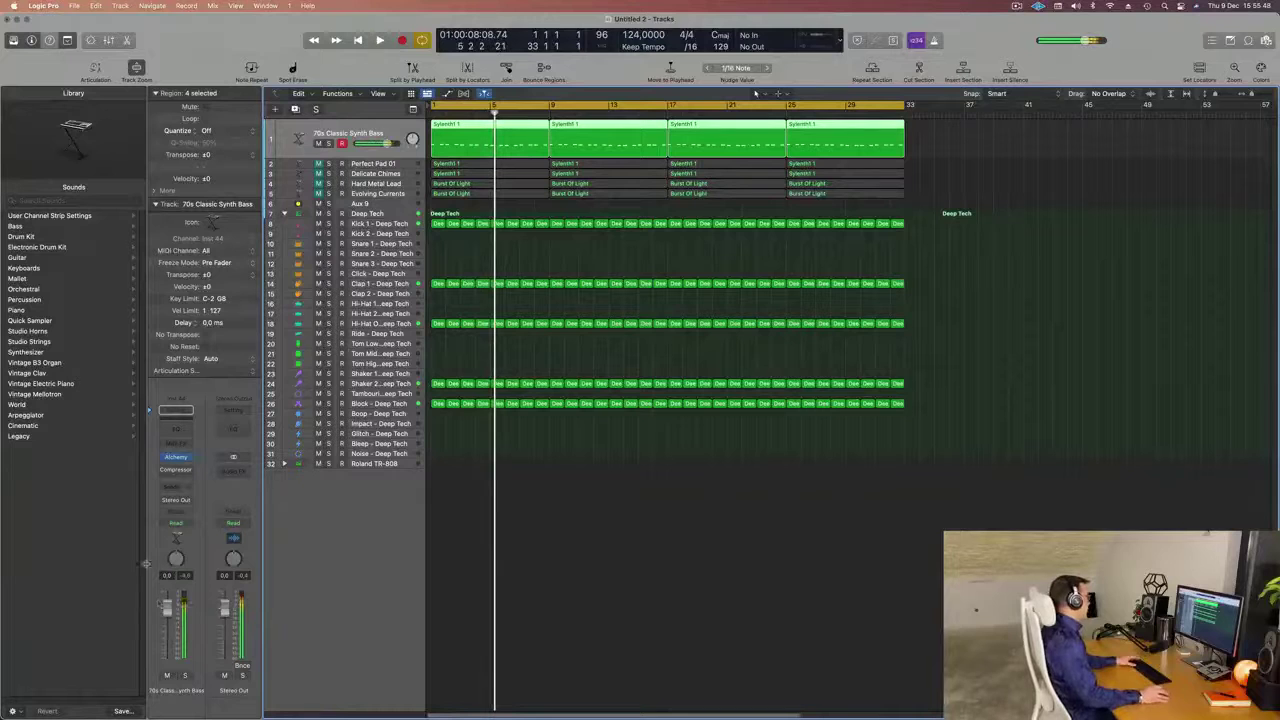
key("Return")
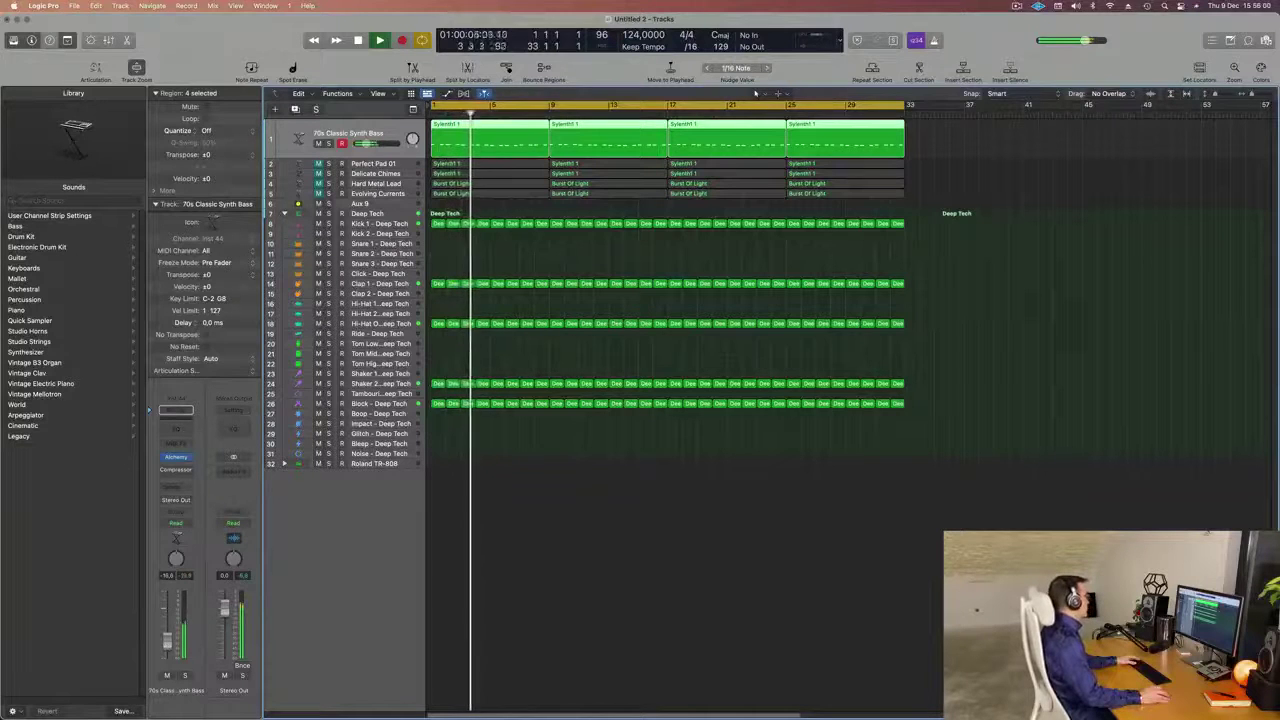
Open the bass track's Alchemy synth, adjust its Cutoff by ear during playback and close the plug-in window.
left_click(178, 458)
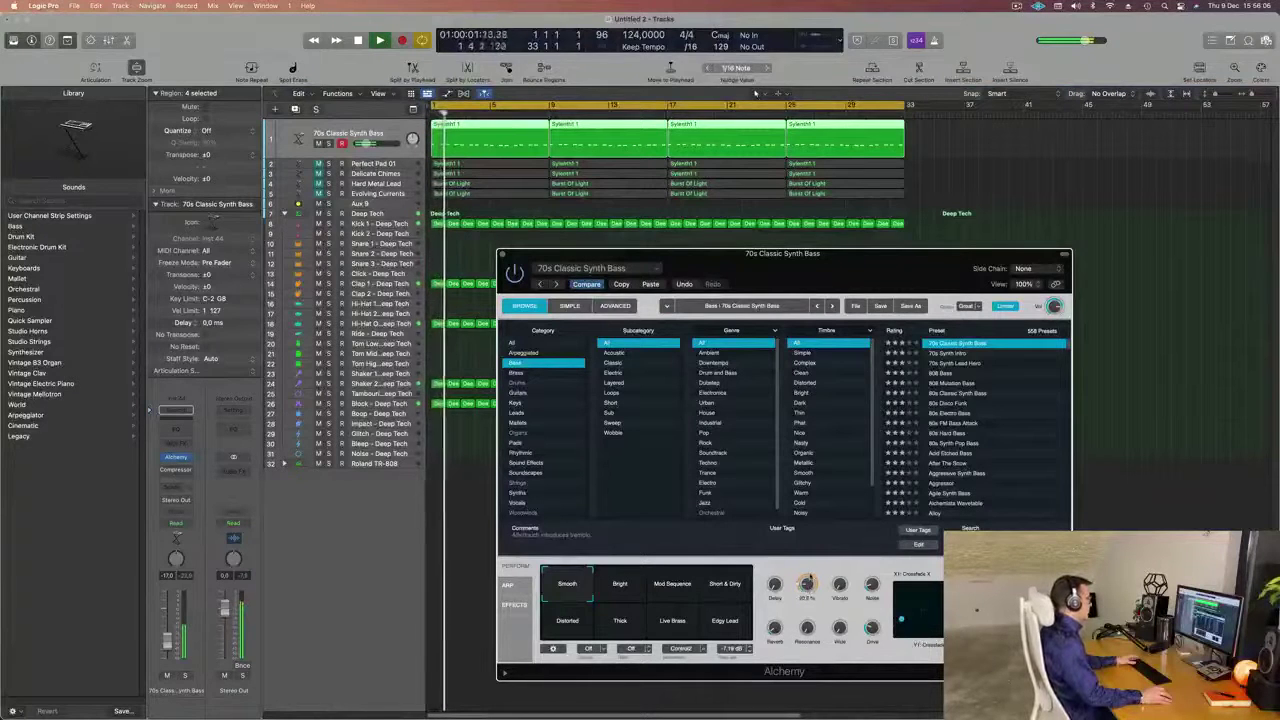
left_click_drag(808, 594, 808, 588)
key("space")
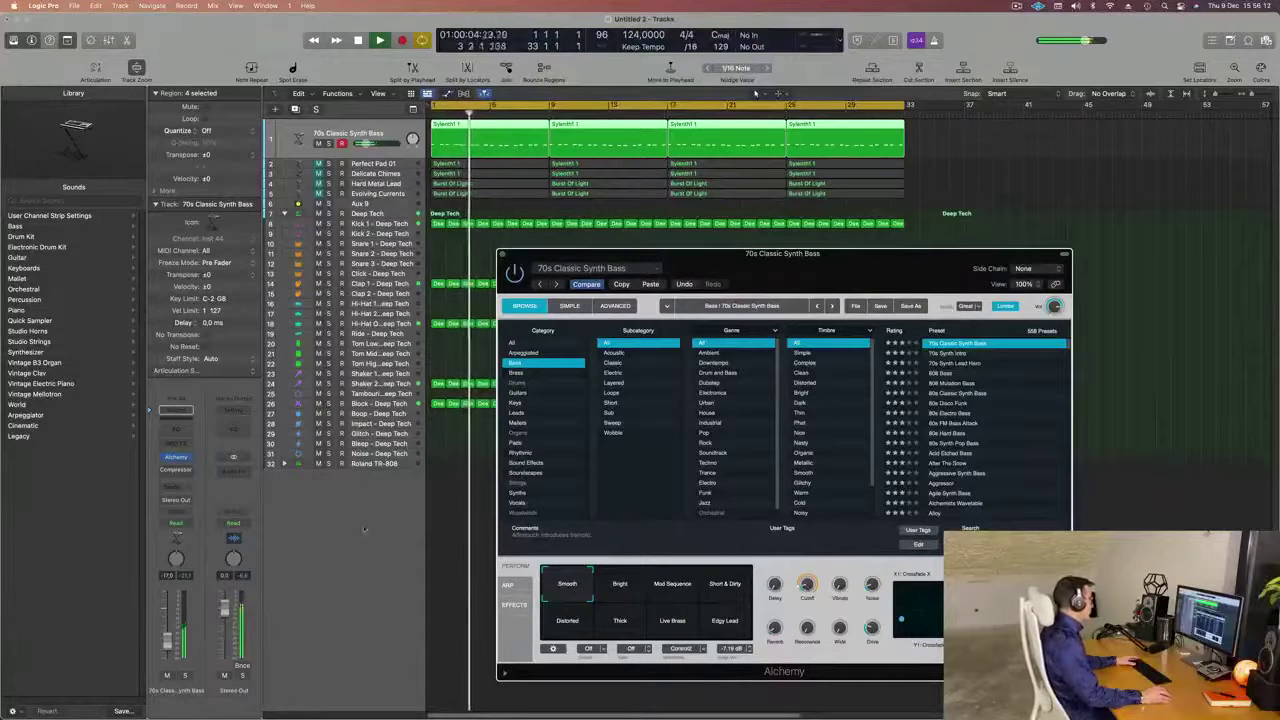
key("Return")
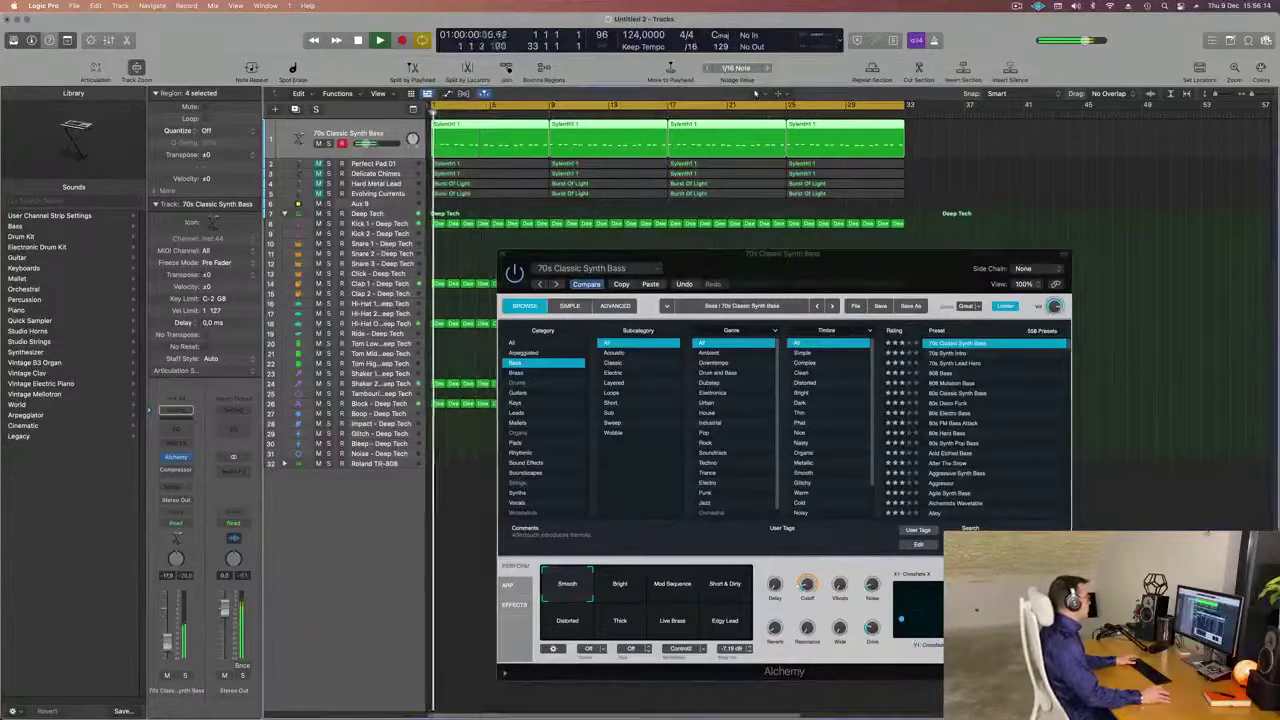
left_click(503, 257)
Restart playback and lower the Block - Deep Tech track's volume to about -22 dB.
key("Return")
left_click(366, 404)
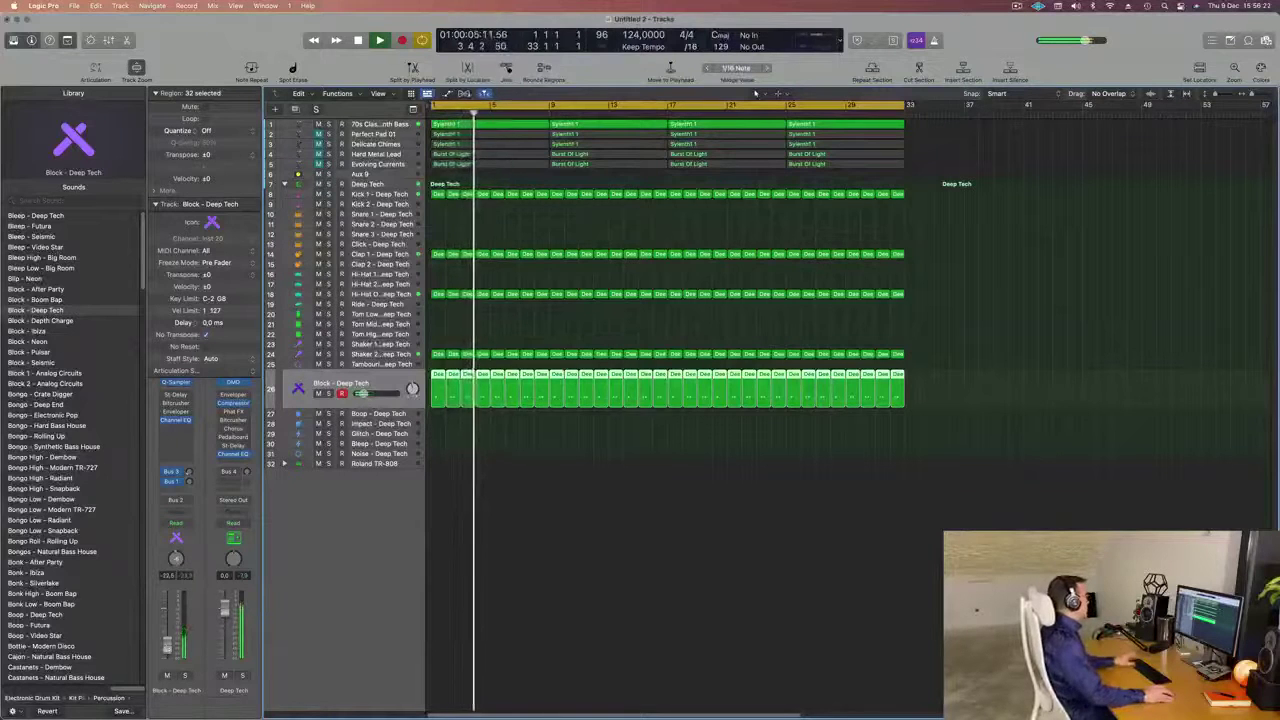
key("Return")
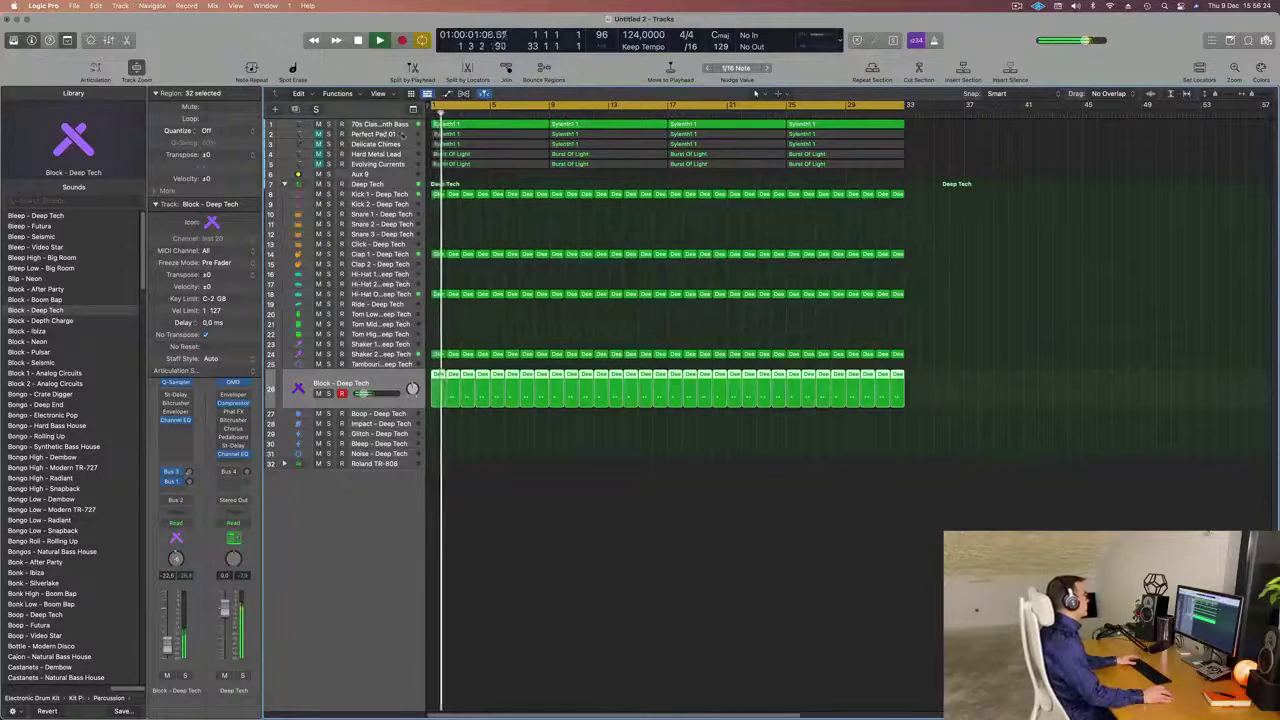
Unmute the Perfect Pad 01 track and lower its volume to about -25 dB while playing from the start.
left_click(389, 137)
key("Return")
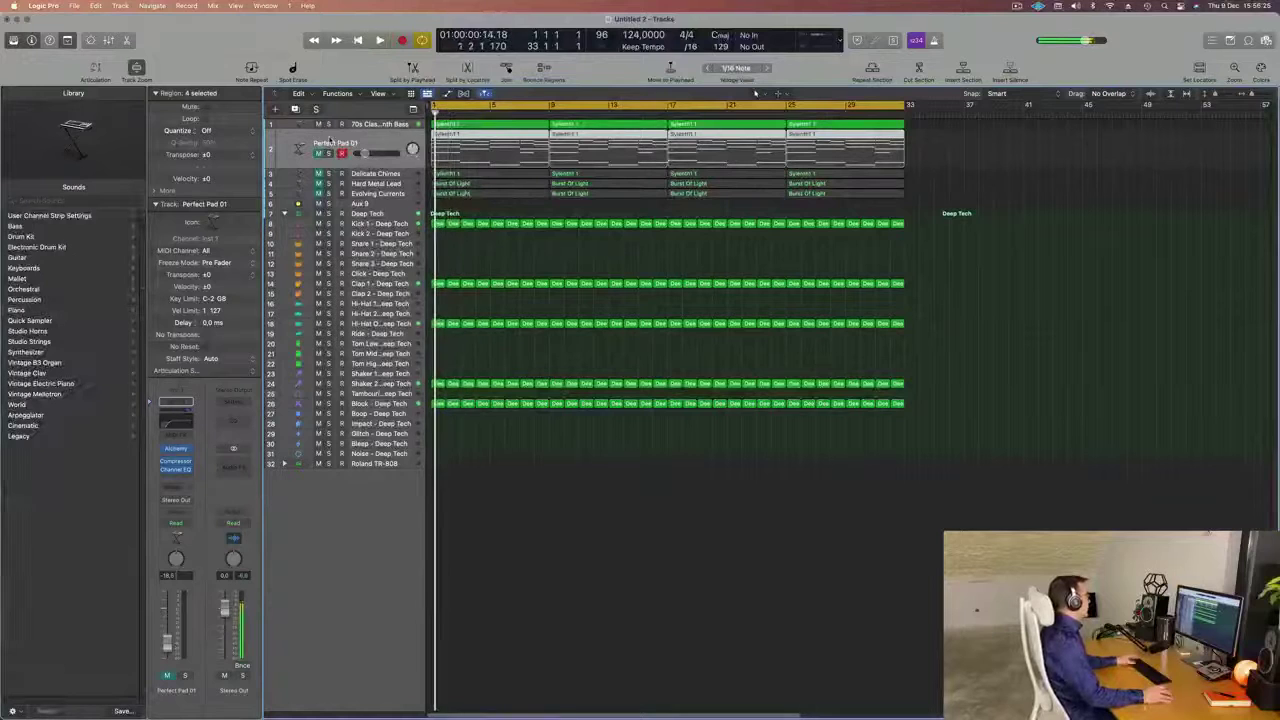
key("space")
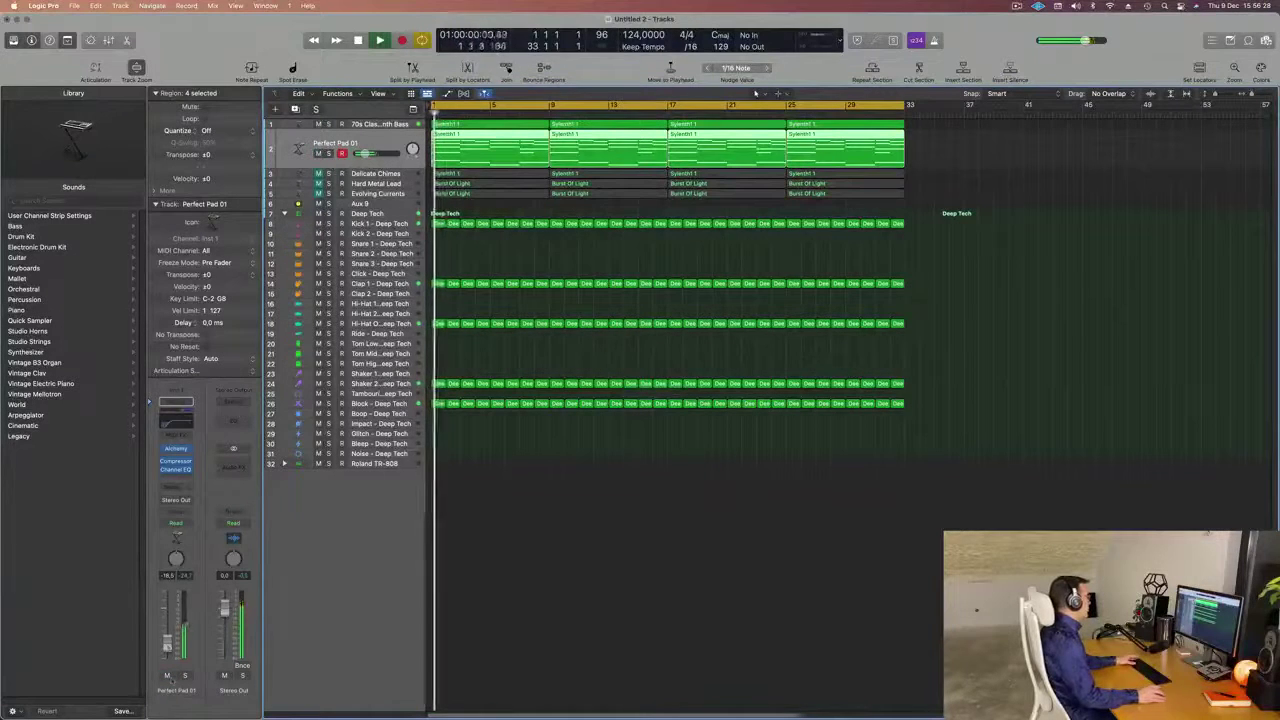
left_click_drag(167, 643, 168, 657)
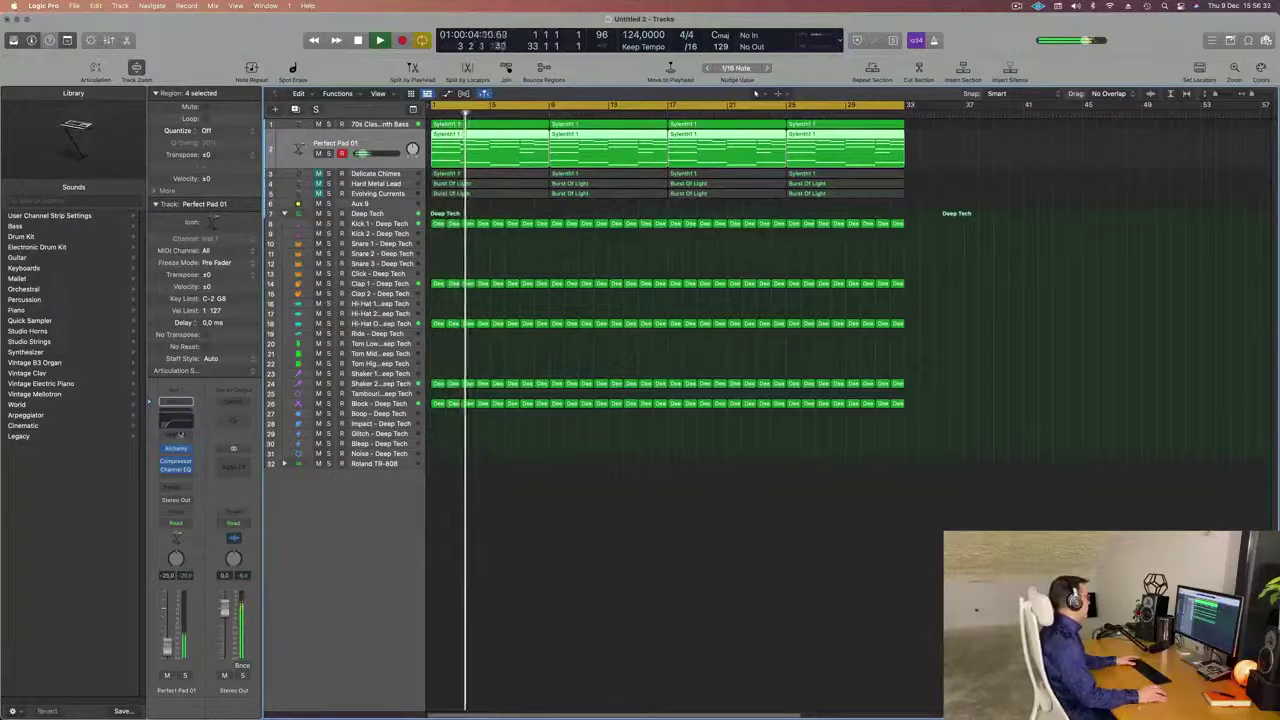
Set the low cut in Perfect Pad 01's Channel EQ to 158 Hz and close the EQ window.
left_click(186, 418)
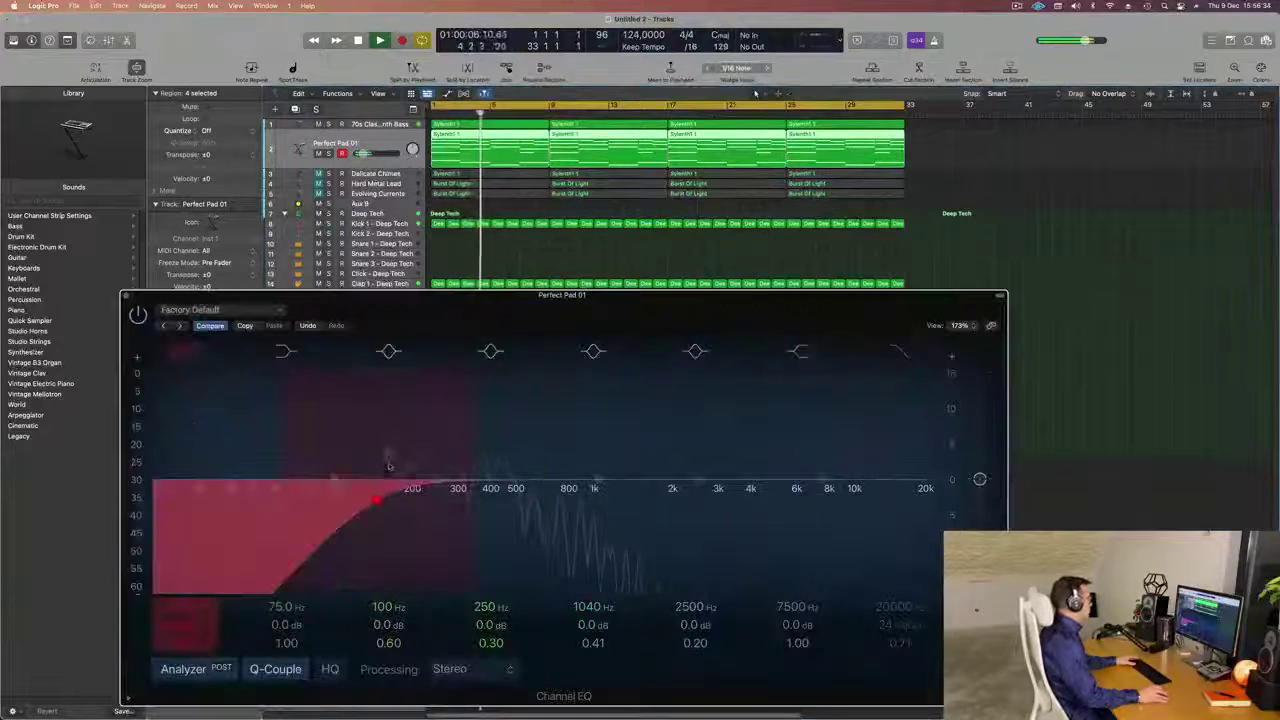
left_click_drag(384, 498, 395, 496)
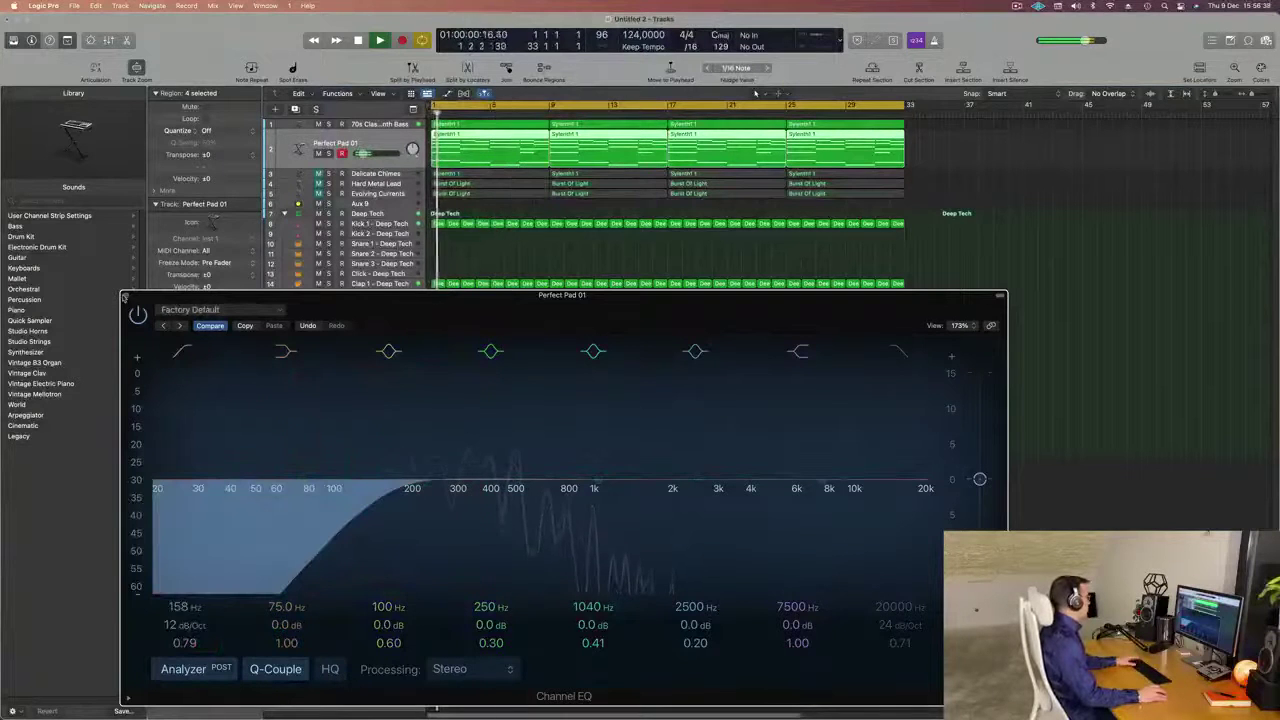
left_click(125, 297)
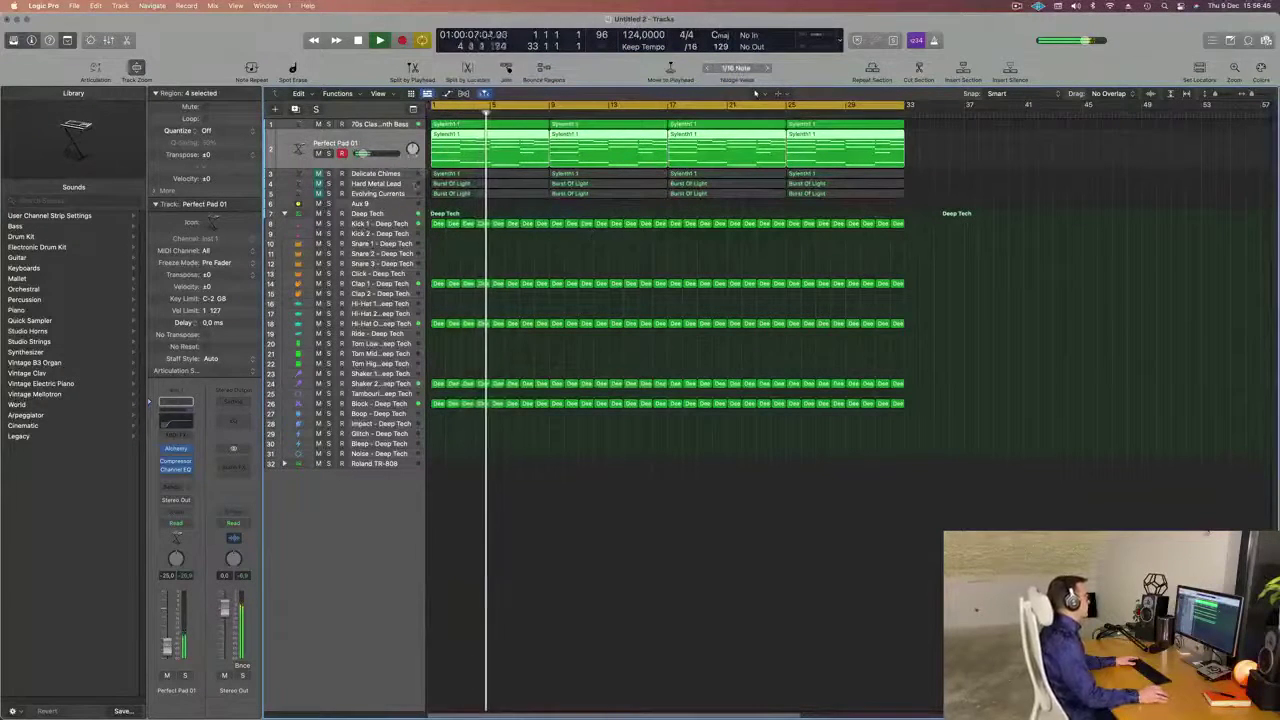
Unmute the Delicate Chimes track and balance its volume at about -19.5 dB during playback from the start.
left_click(398, 177)
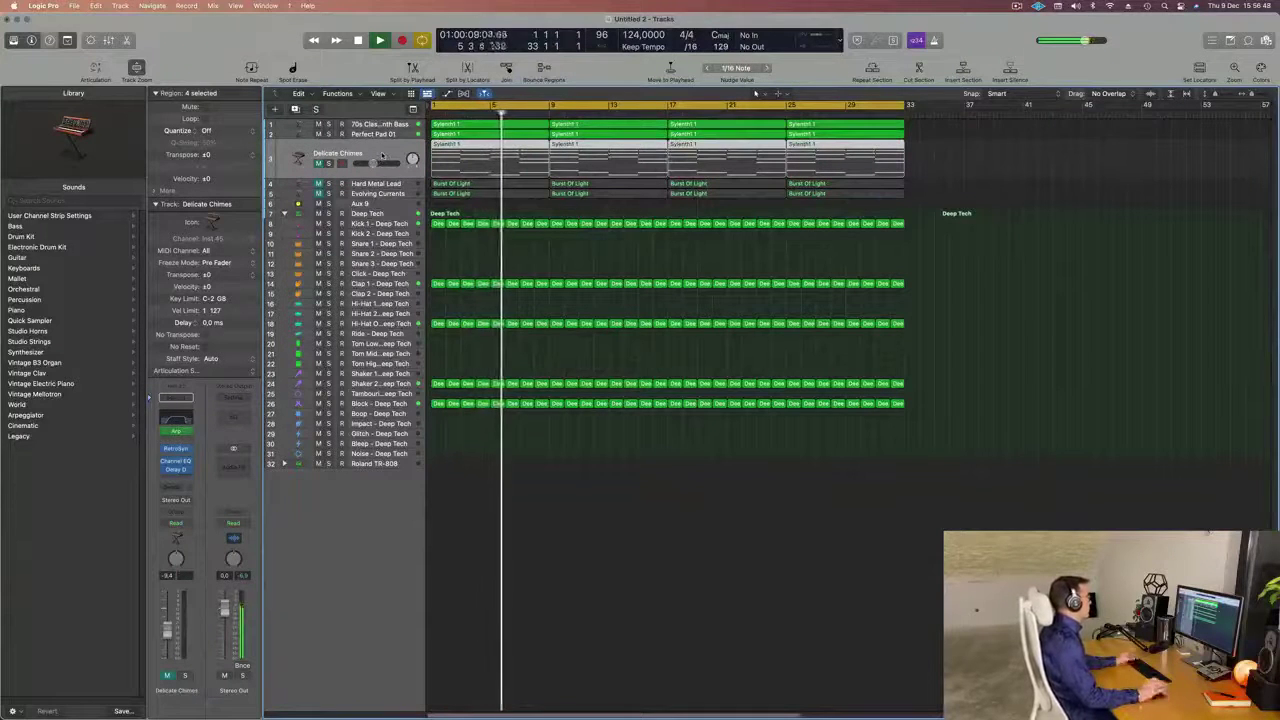
key("space")
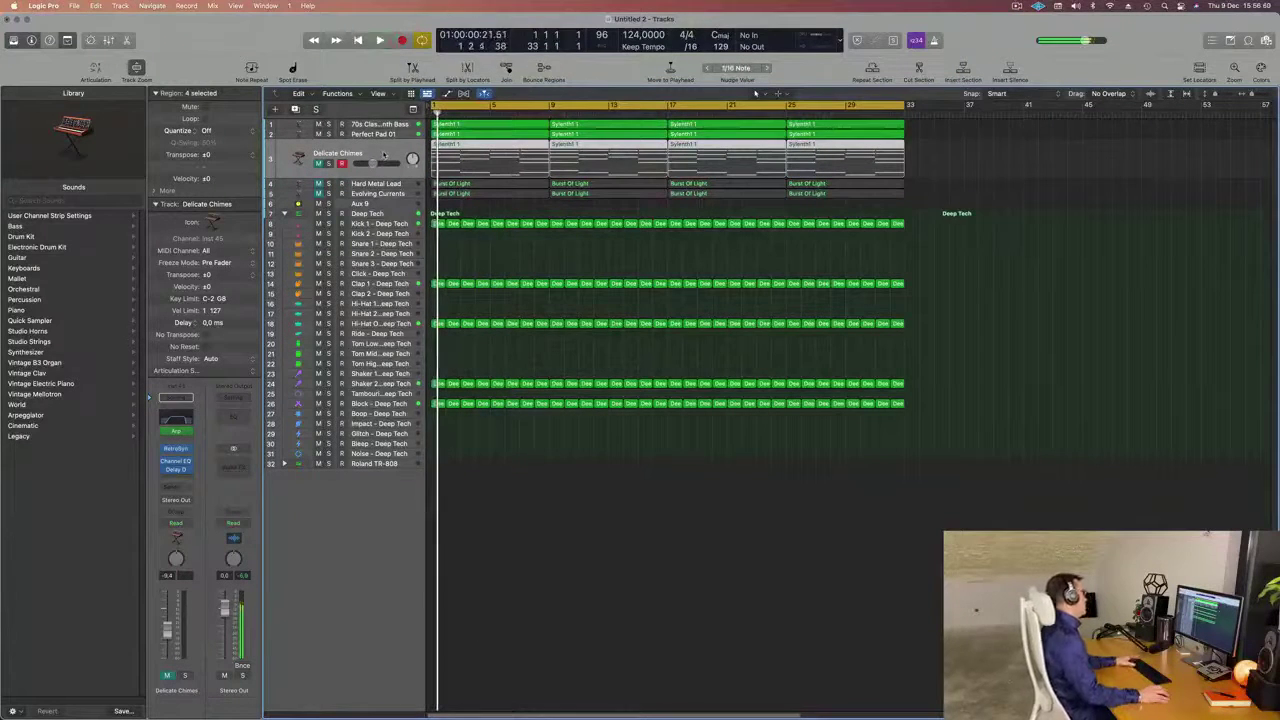
left_click_drag(373, 163, 358, 164)
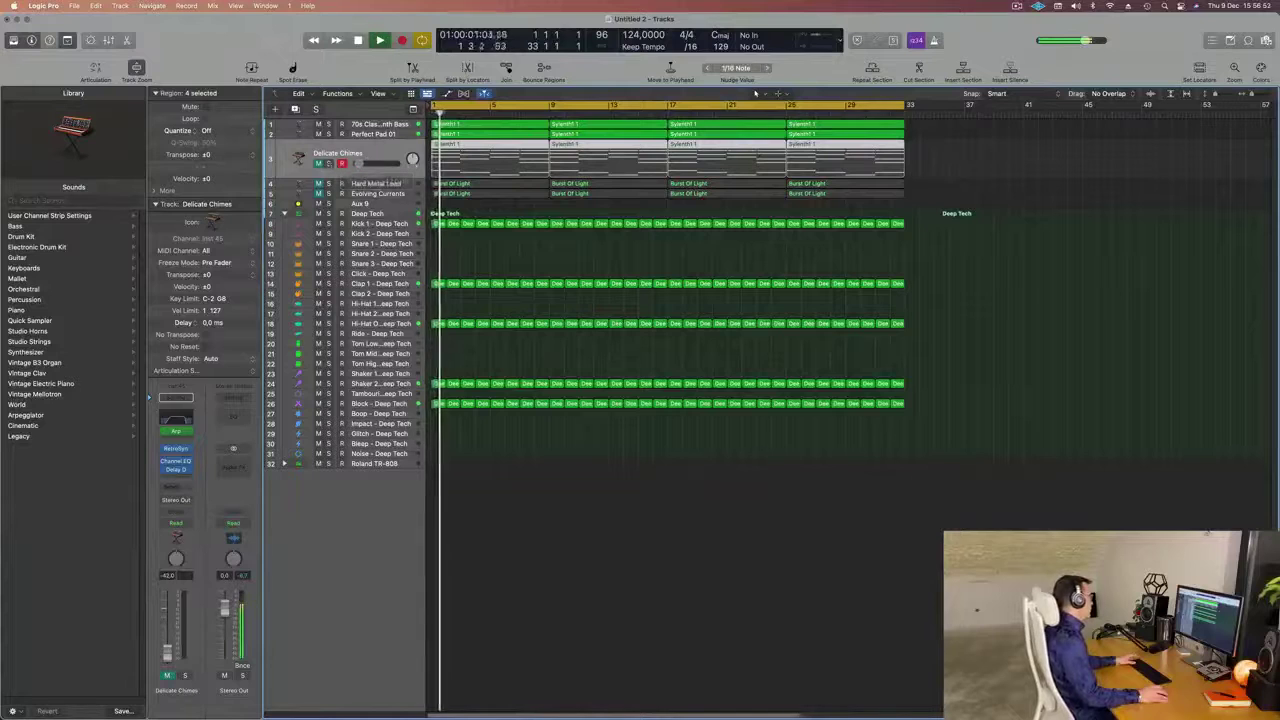
left_click(319, 164)
key("space")
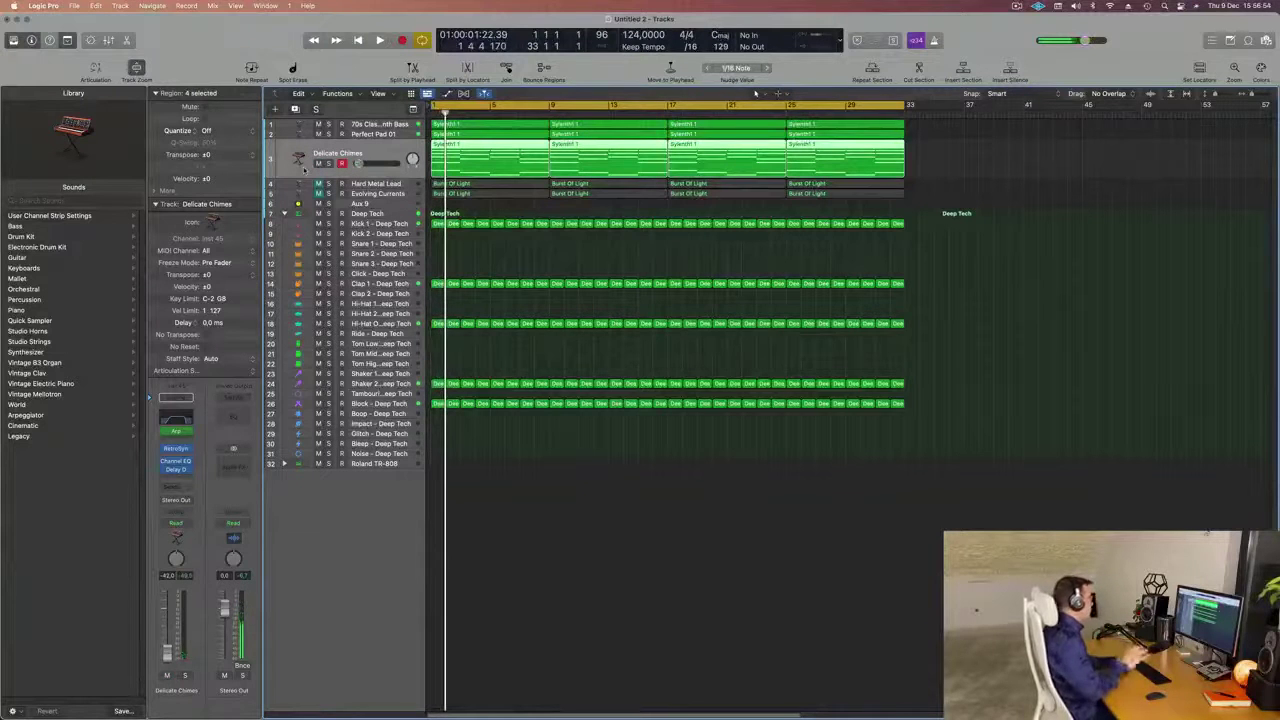
key("space")
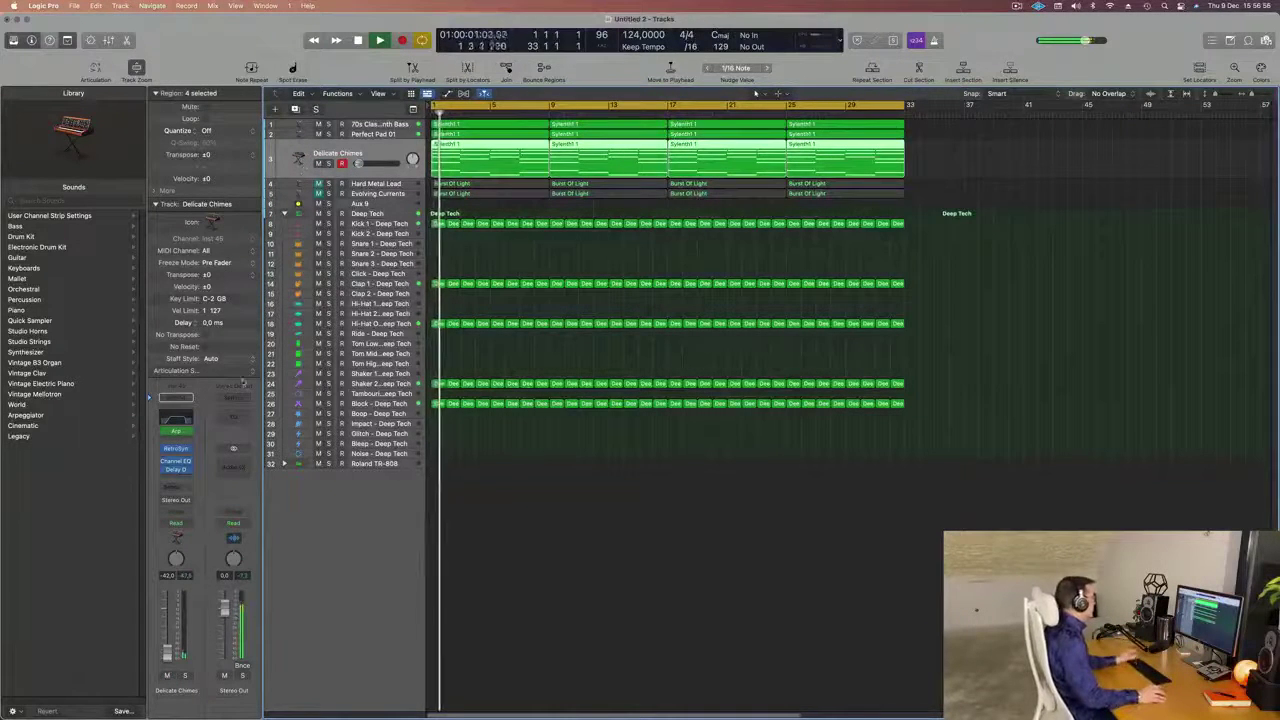
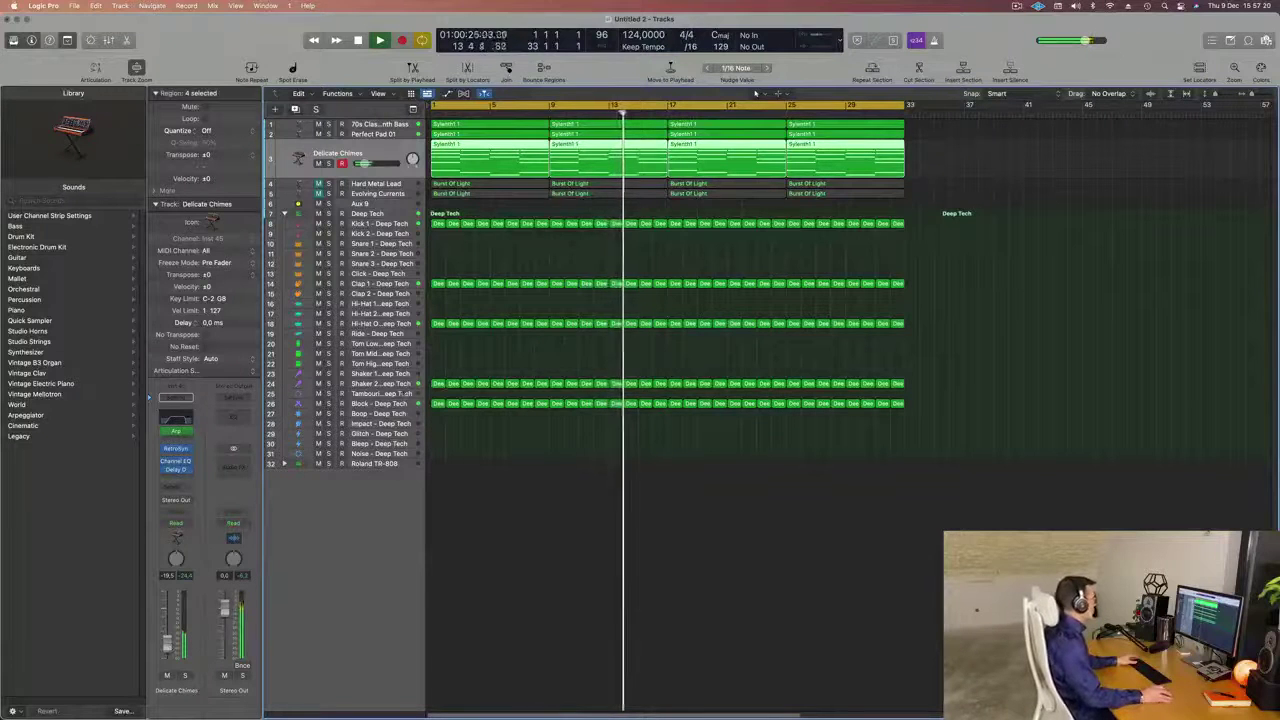
Lower the Block - Deep Tech track's volume to about -26 dB.
left_click(402, 412)
left_click(390, 374)
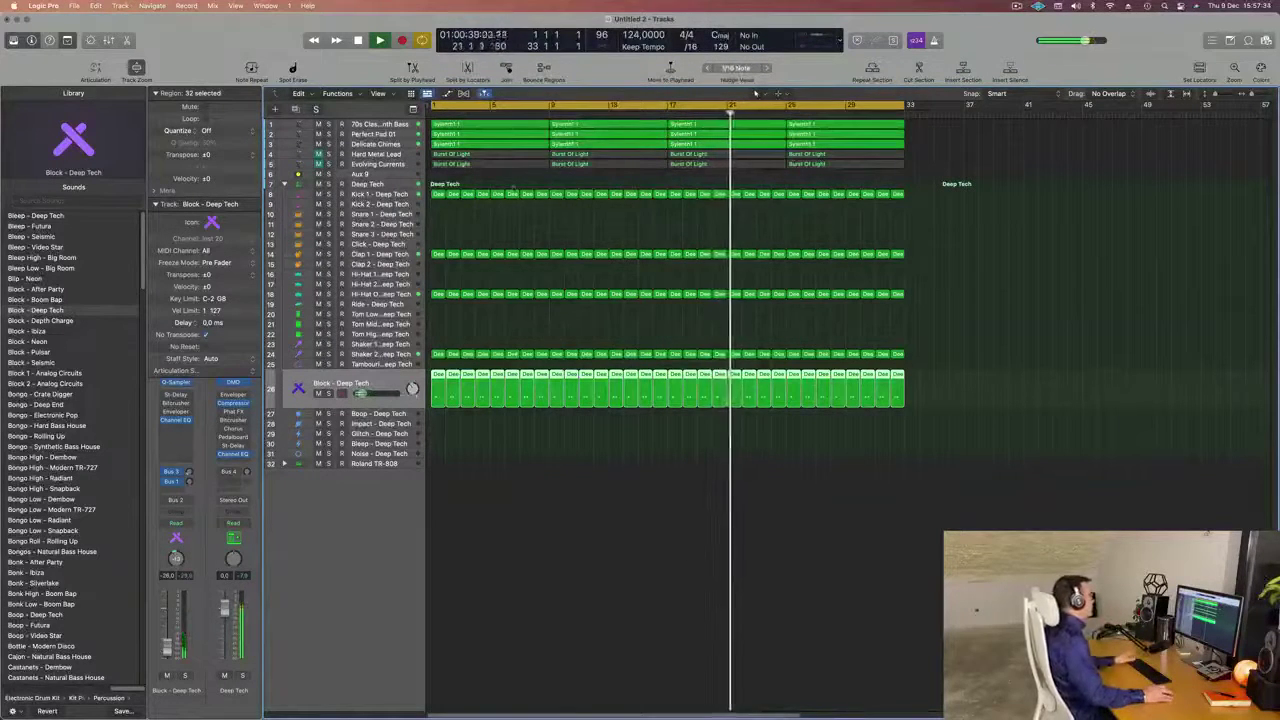
Enable a 48 dB/oct high cut at 3780 Hz with a Q of 0.60 in Delicate Chimes' Channel EQ and close its window.
left_click(385, 144)
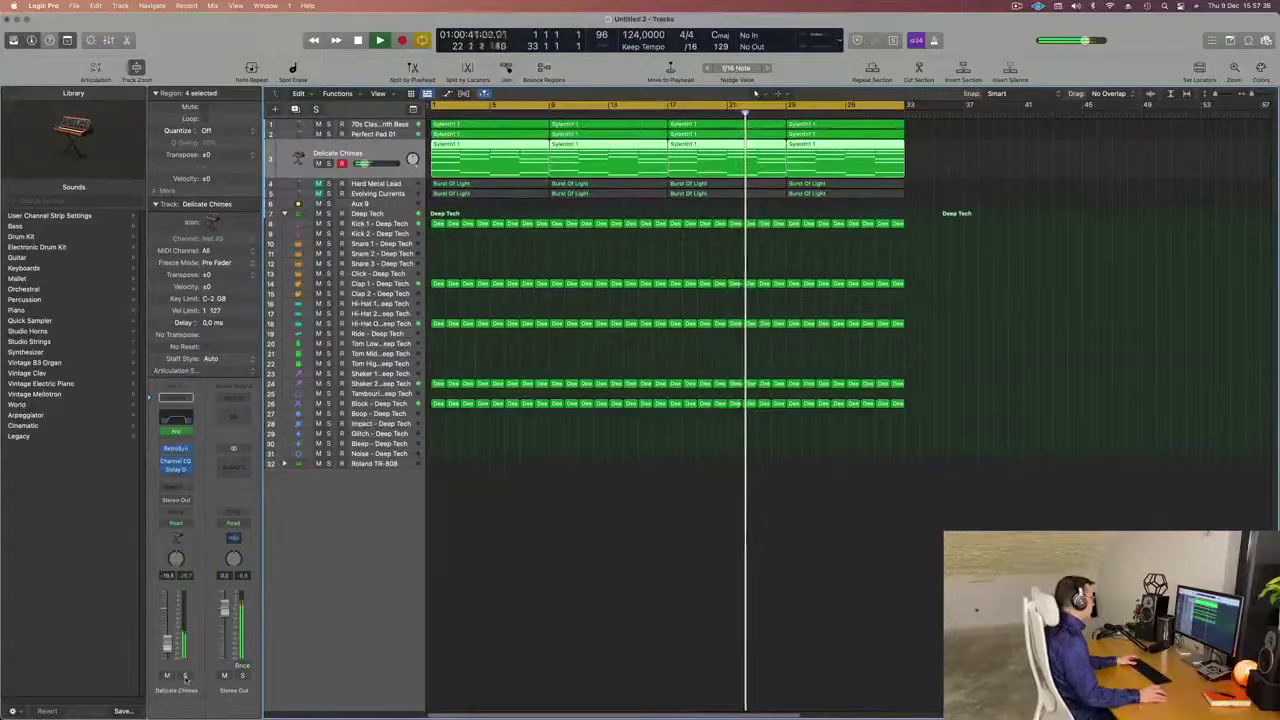
key("ctrl+s")
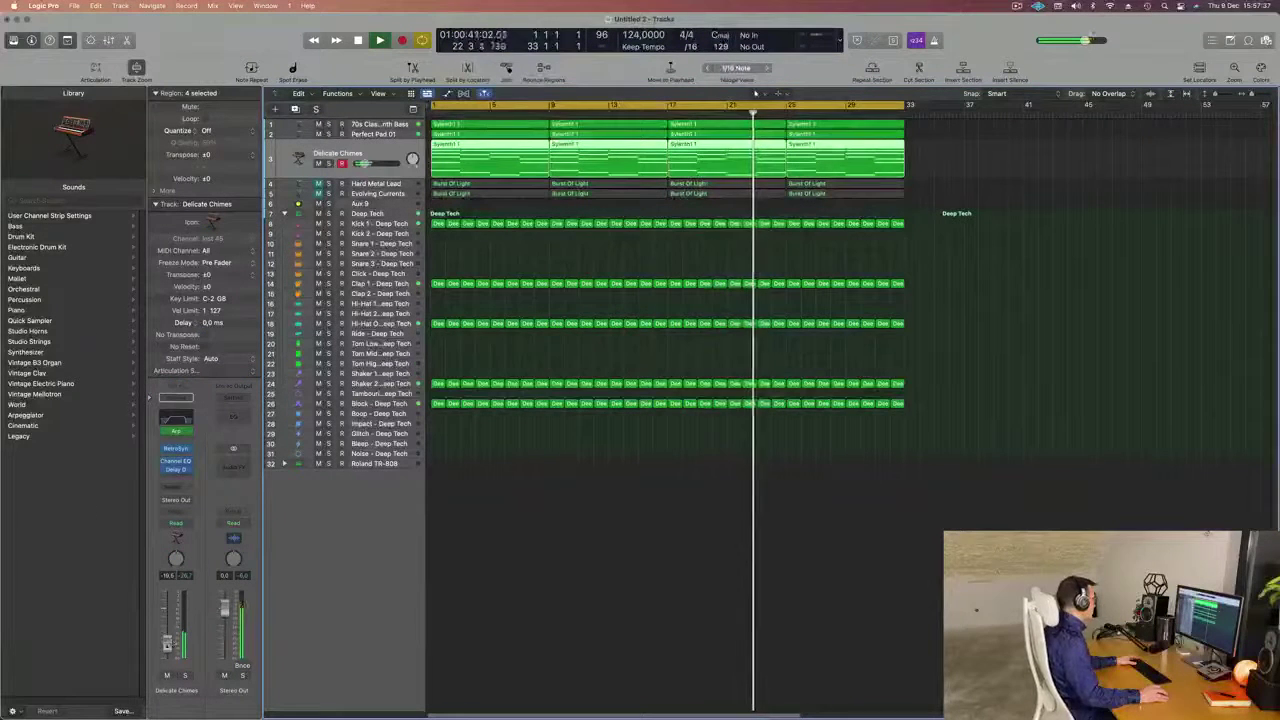
left_click(179, 416)
left_click(1088, 188)
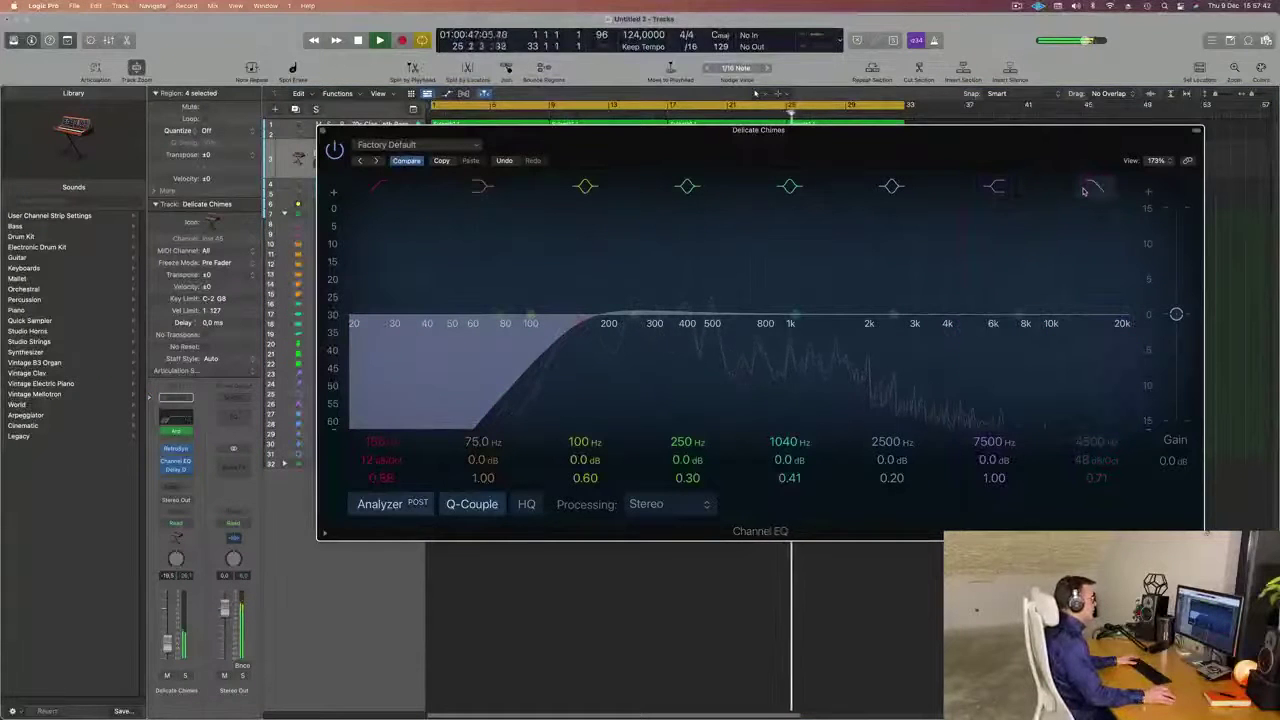
left_click(1084, 190)
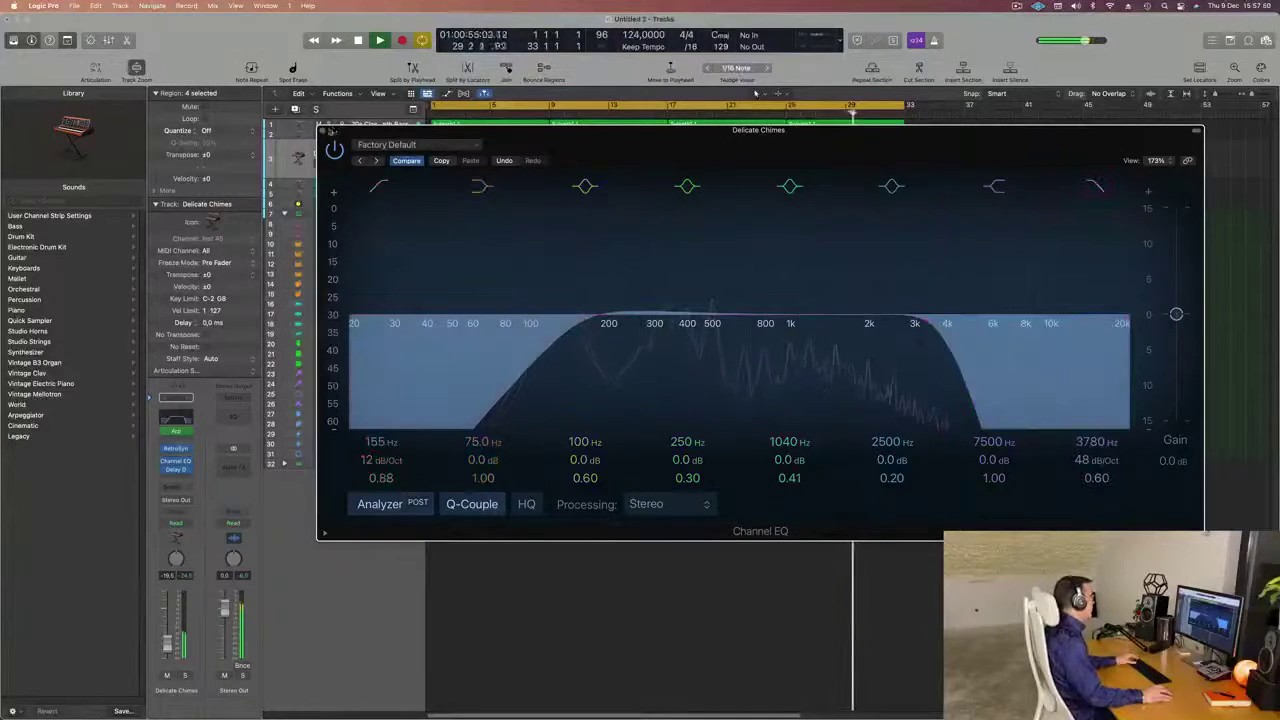
left_click(322, 131)
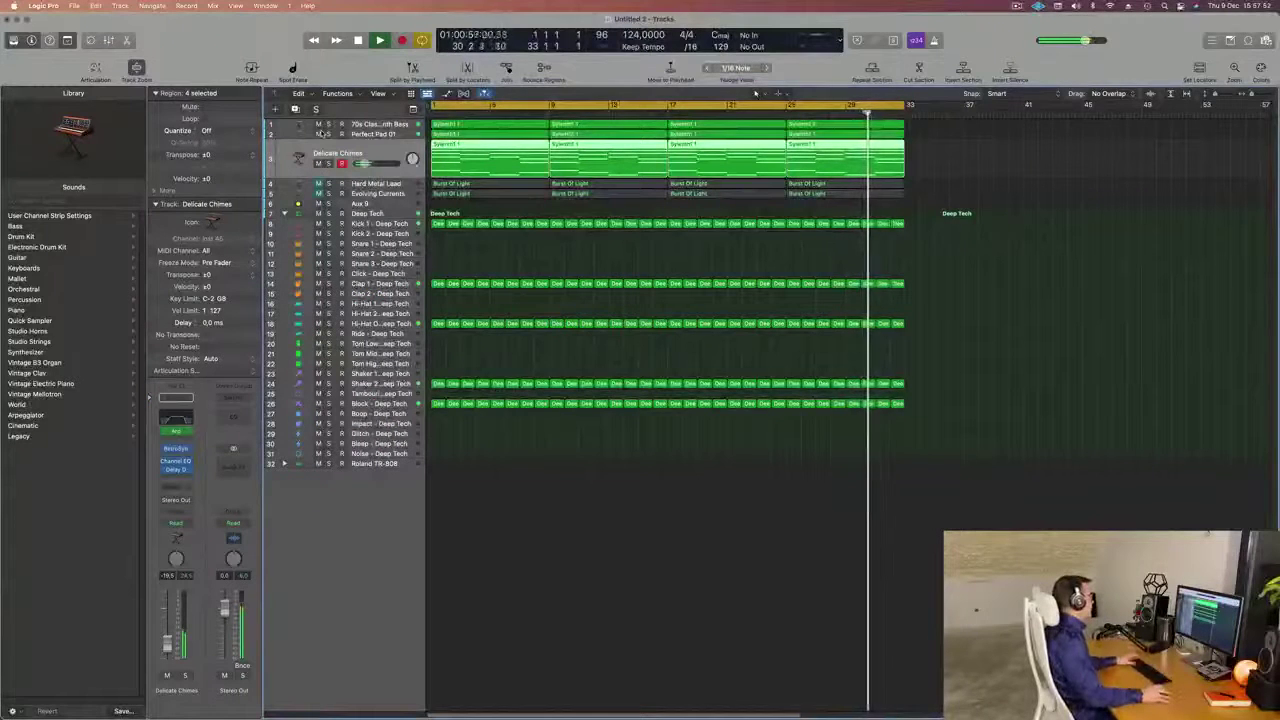
Mute the Aux 9 track and unmute the Hard Metal Lead and Evolving Currents tracks.
left_click(325, 203)
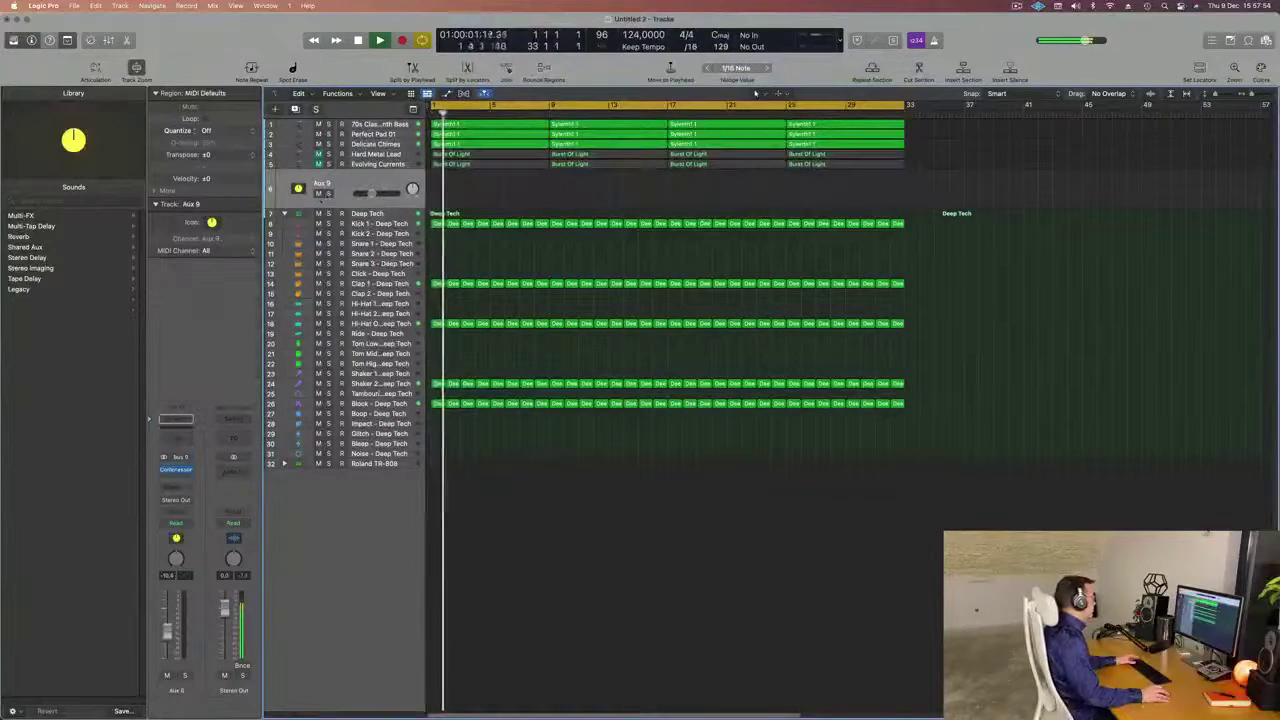
left_click(319, 194)
left_click(318, 154)
left_click(318, 164)
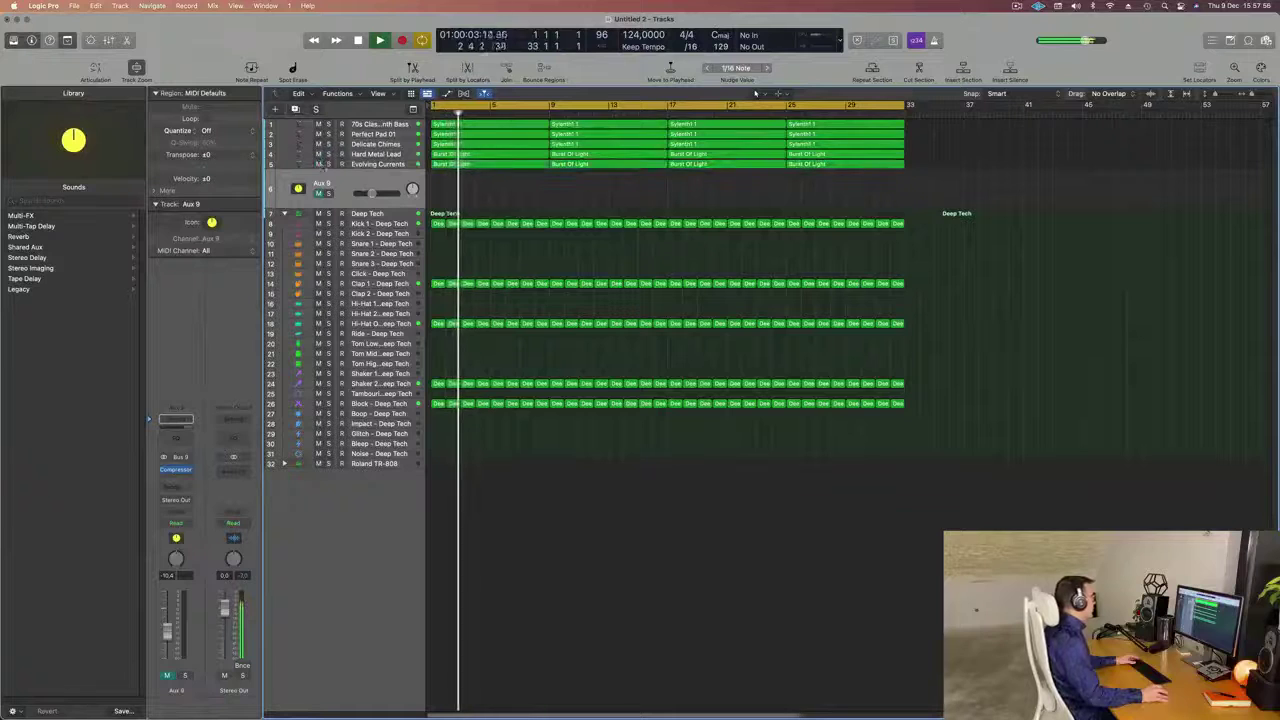
Lower Aux 9's volume to about -42 dB with the track unmuted, stop playback and select the Hard Metal Lead track.
left_click_drag(371, 194, 357, 190)
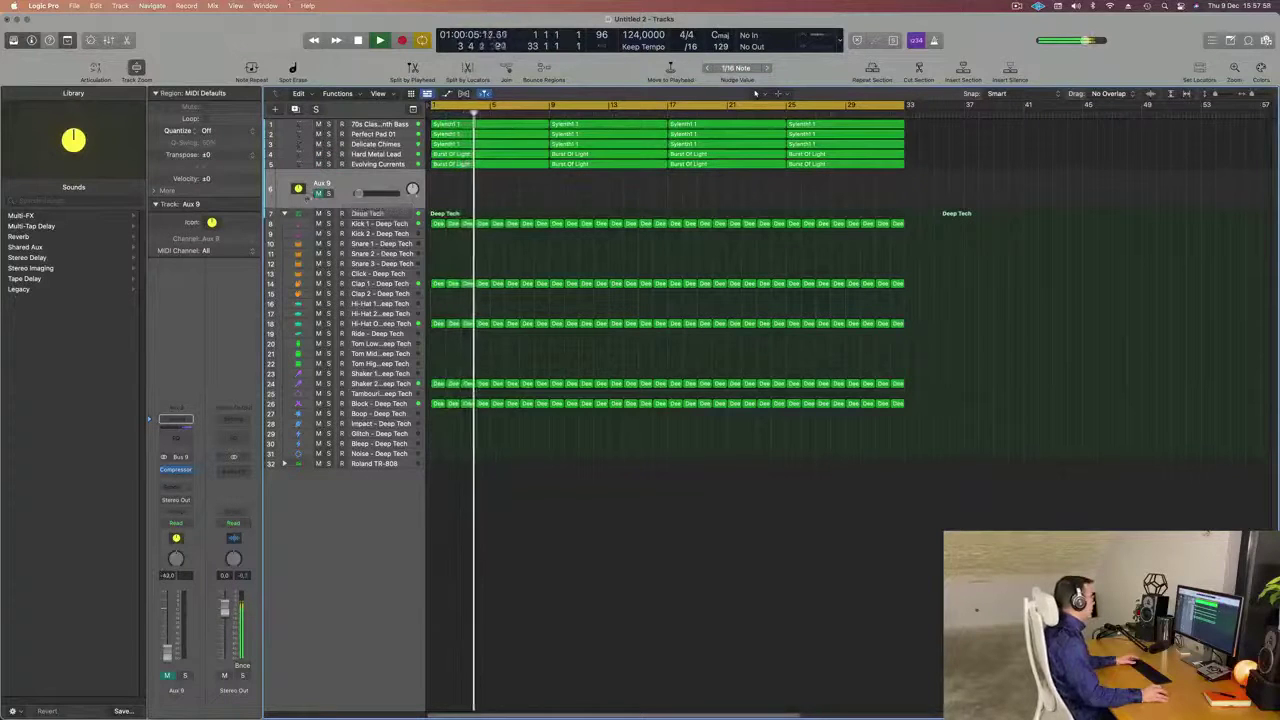
key("space")
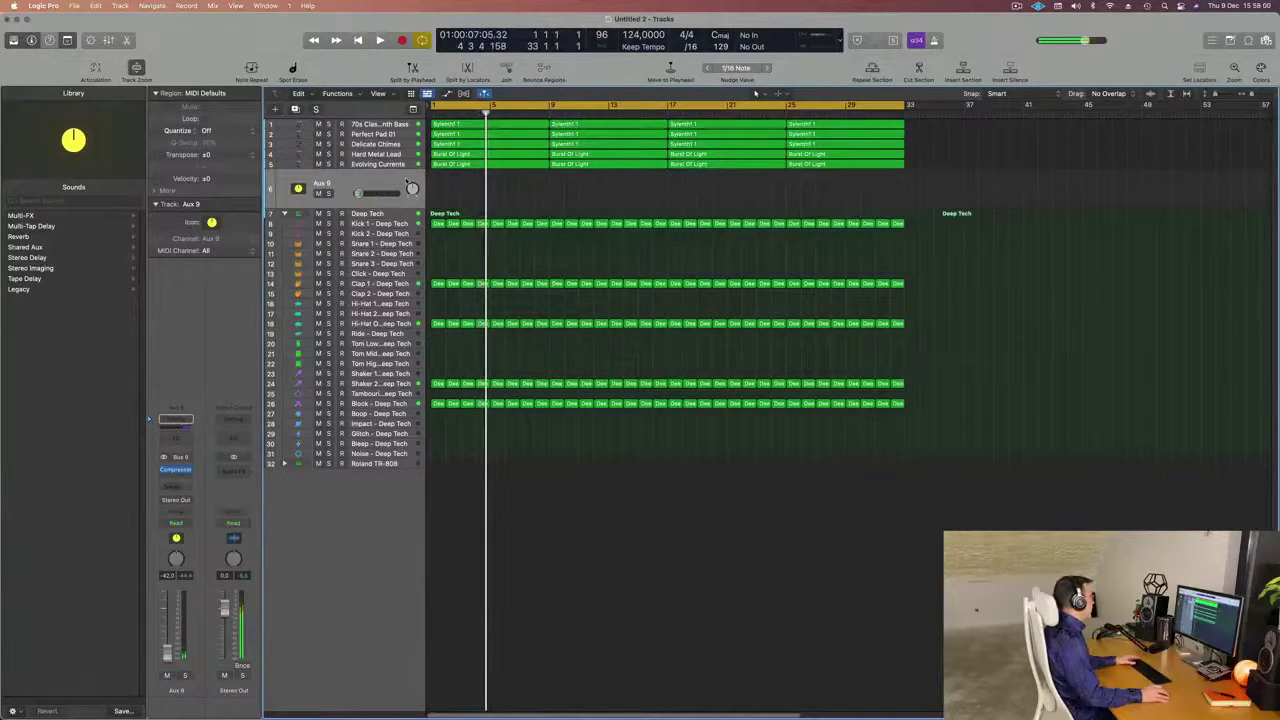
left_click(397, 154)
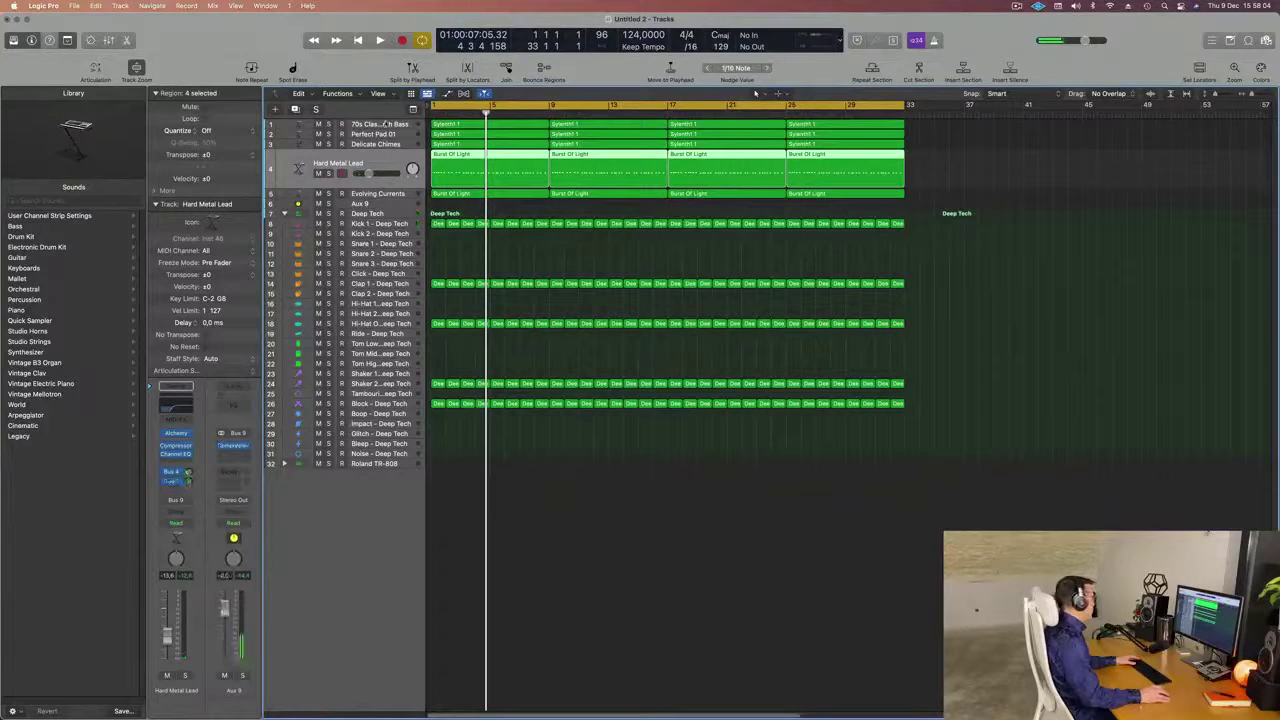
Turn down Evolving Currents' Bus 8 send during playback, lower Aux 9's volume to the minimum and stop playback.
left_click(397, 193)
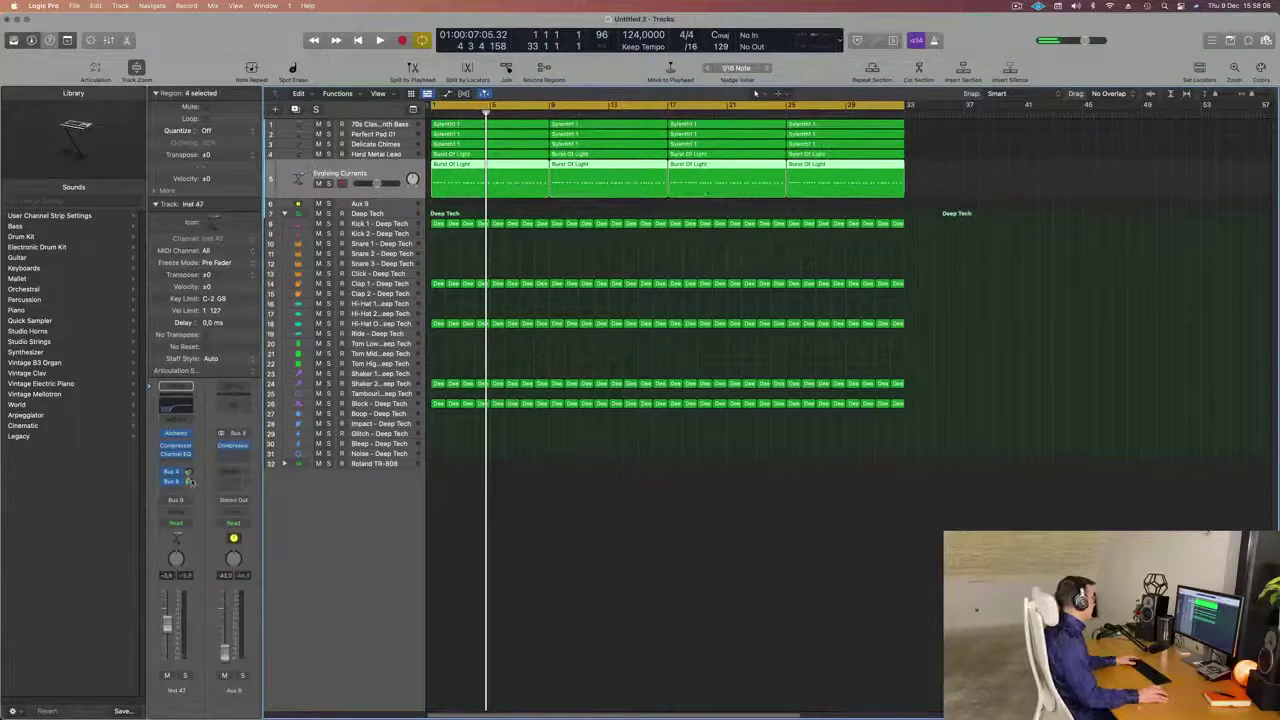
key("Return")
key("space")
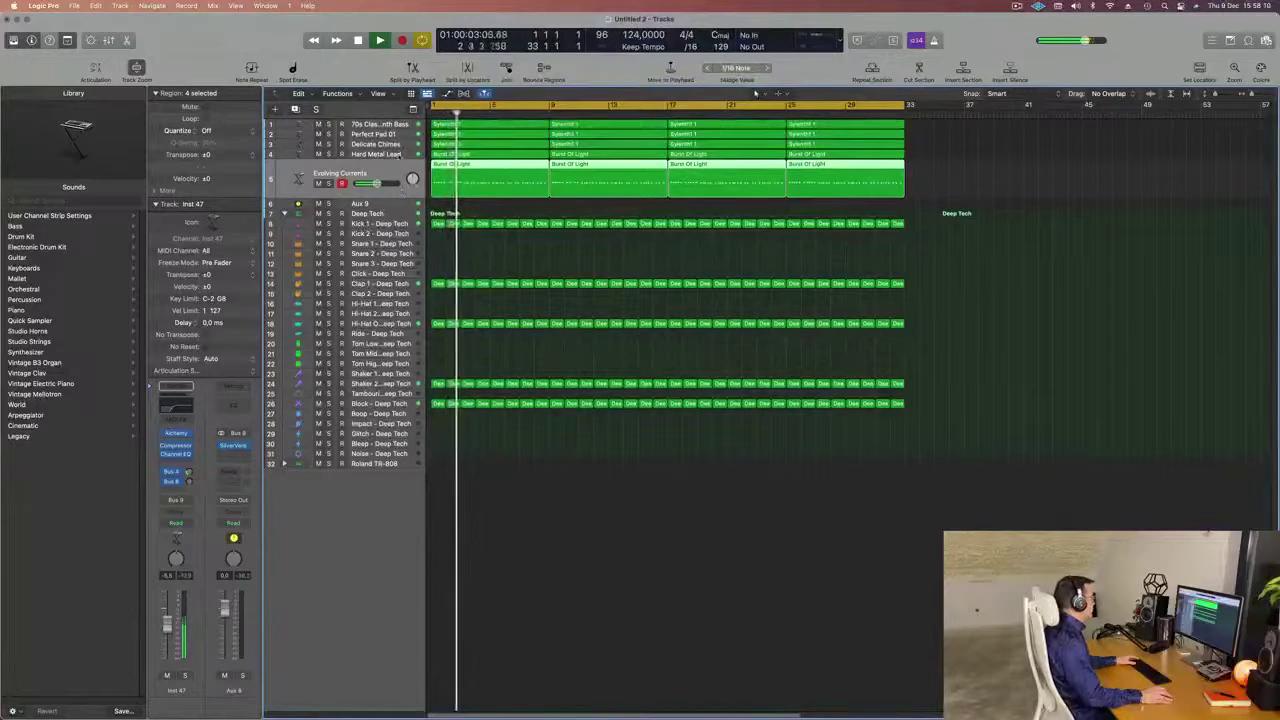
left_click(398, 156)
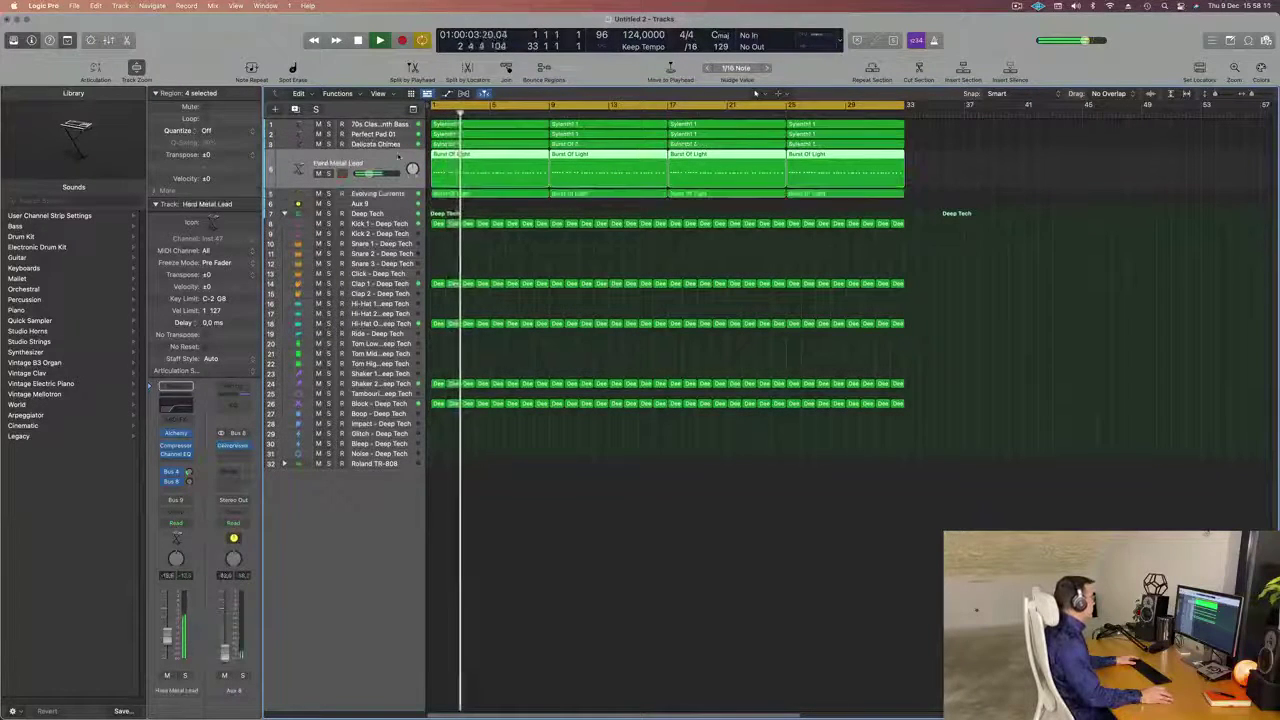
left_click(398, 203)
key("space")
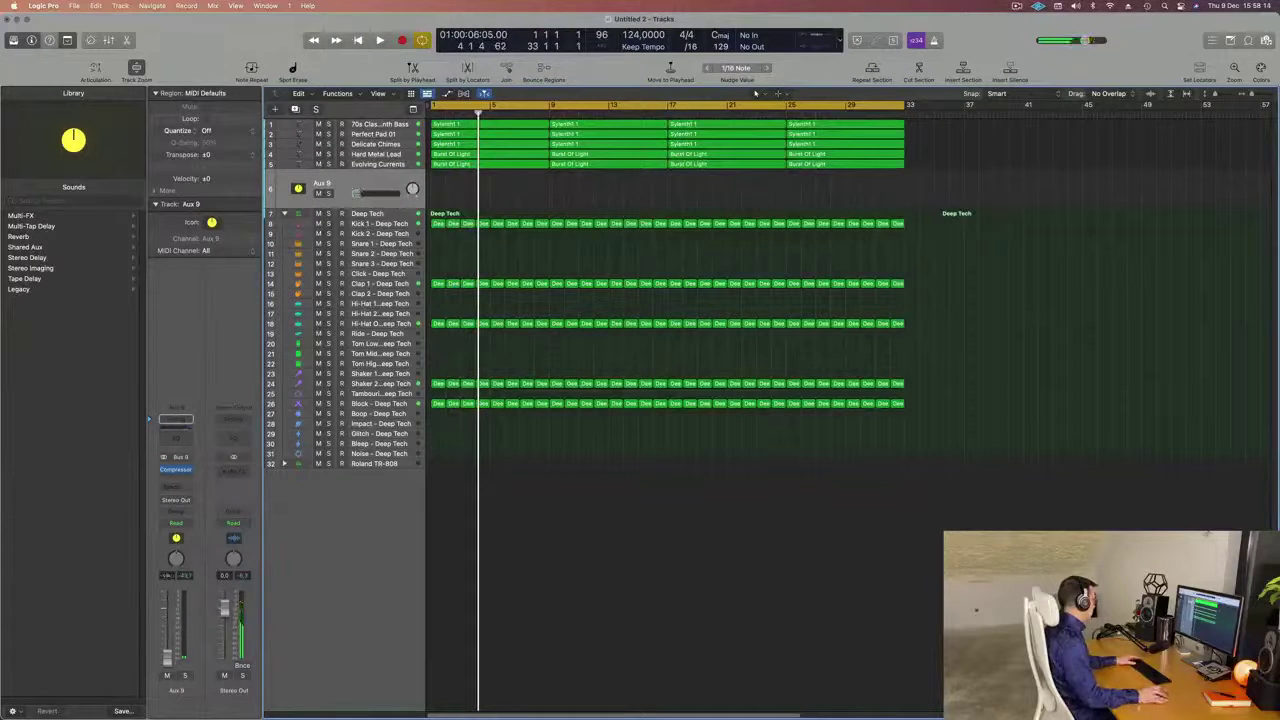
Turn down the Bus 4 sends on Hard Metal Lead and Evolving Currents, and raise Aux 9's volume to about -14.6 dB.
key("space")
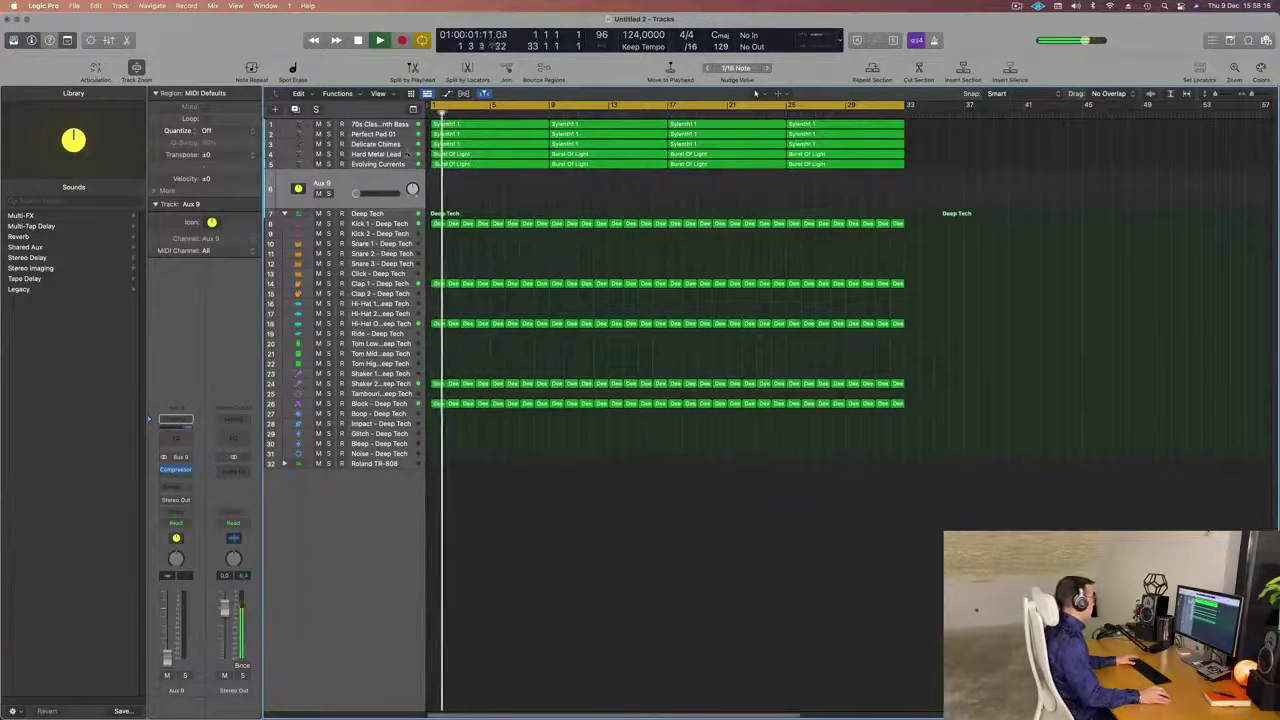
left_click(400, 154)
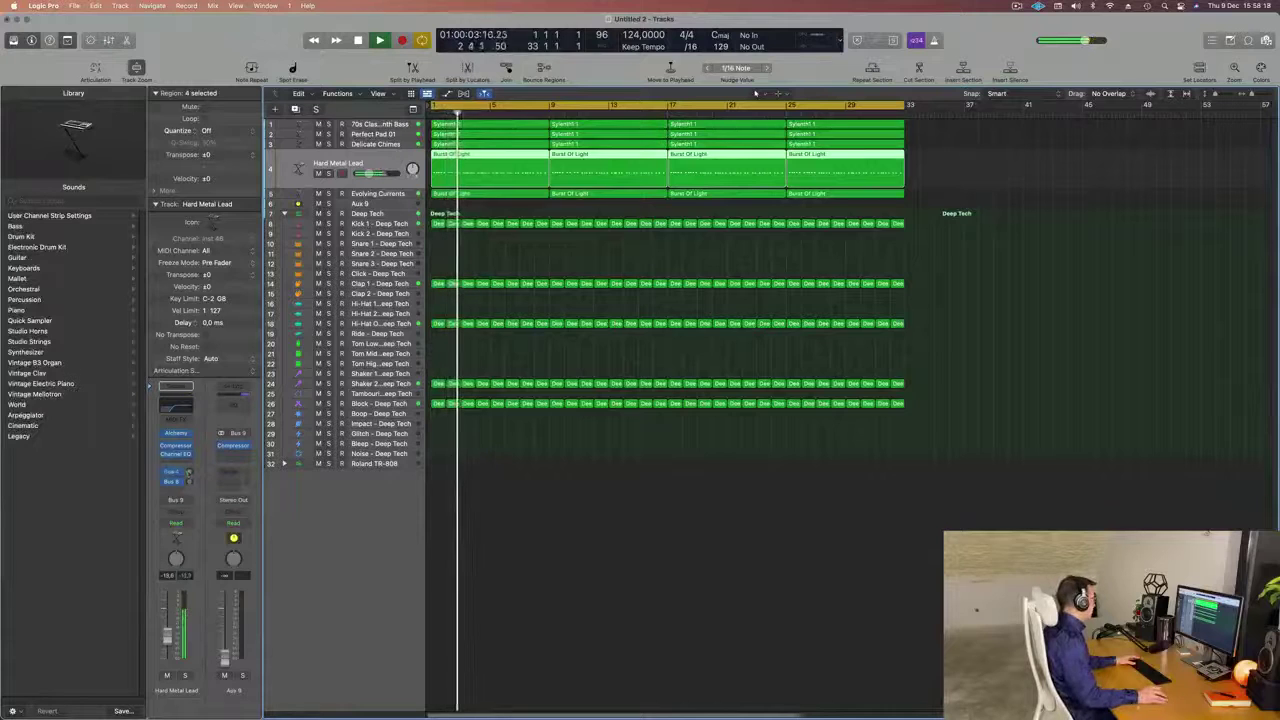
left_click(406, 193)
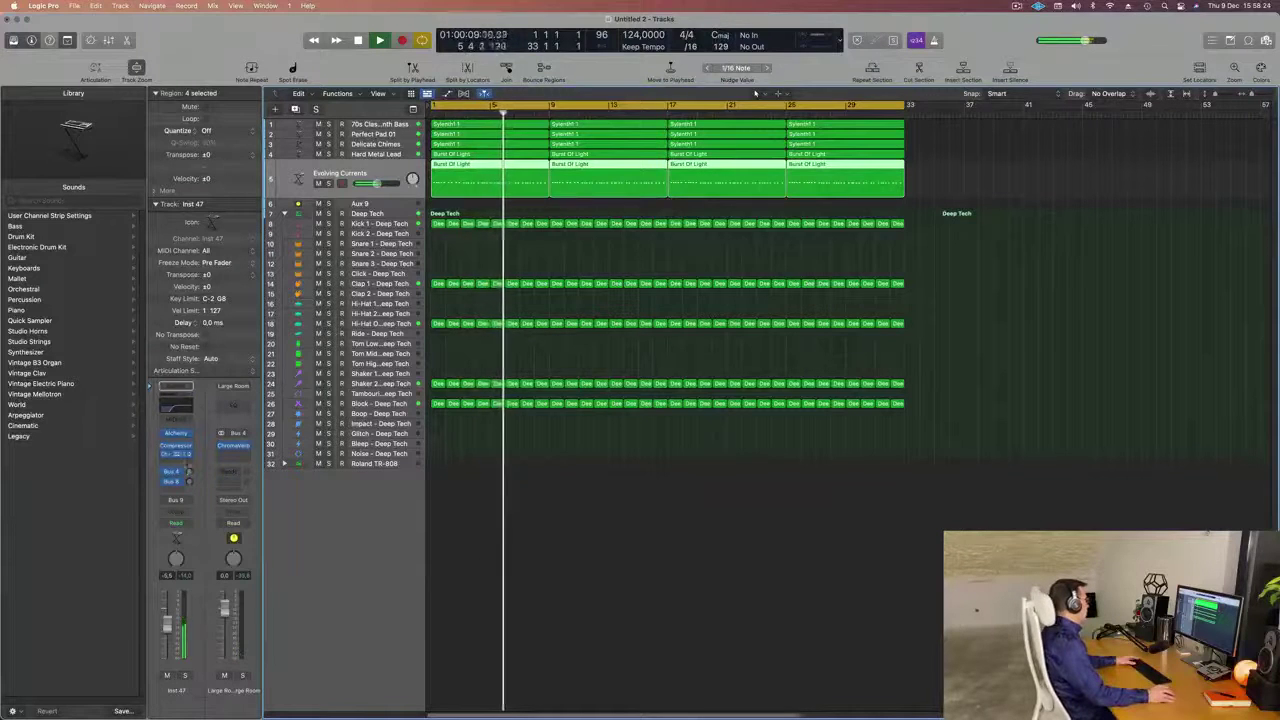
left_click(403, 204)
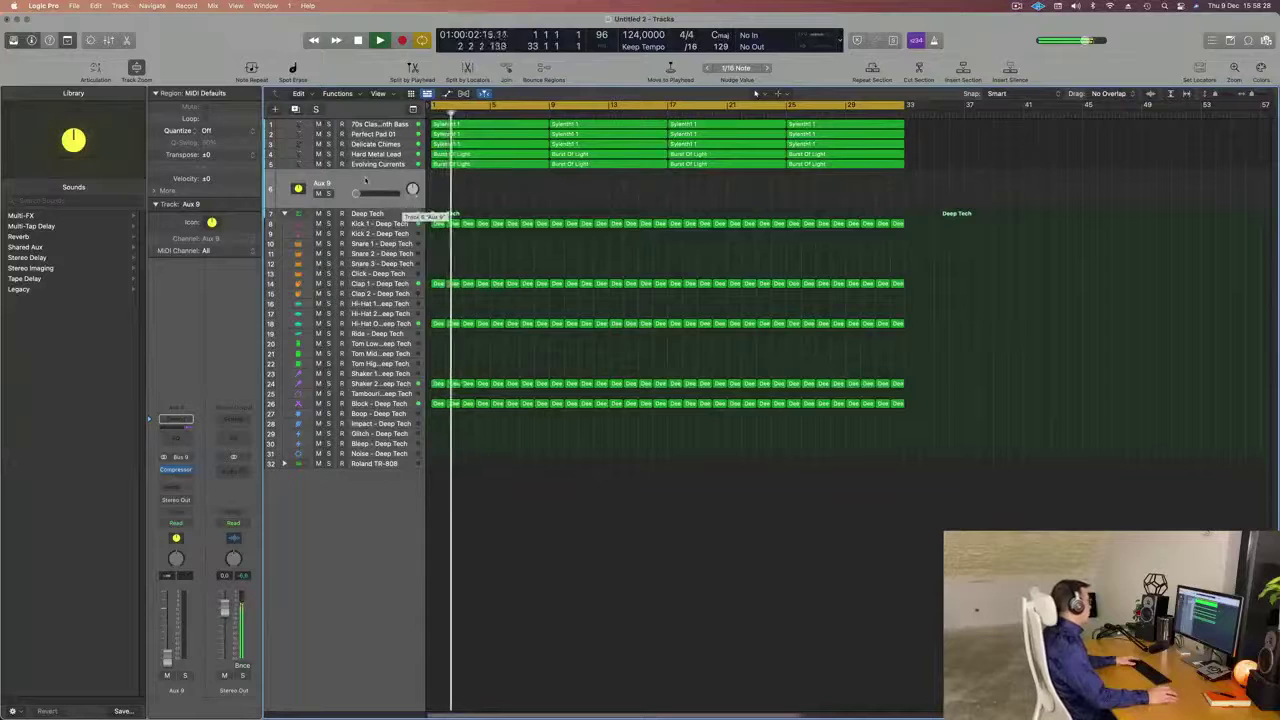
key("space")
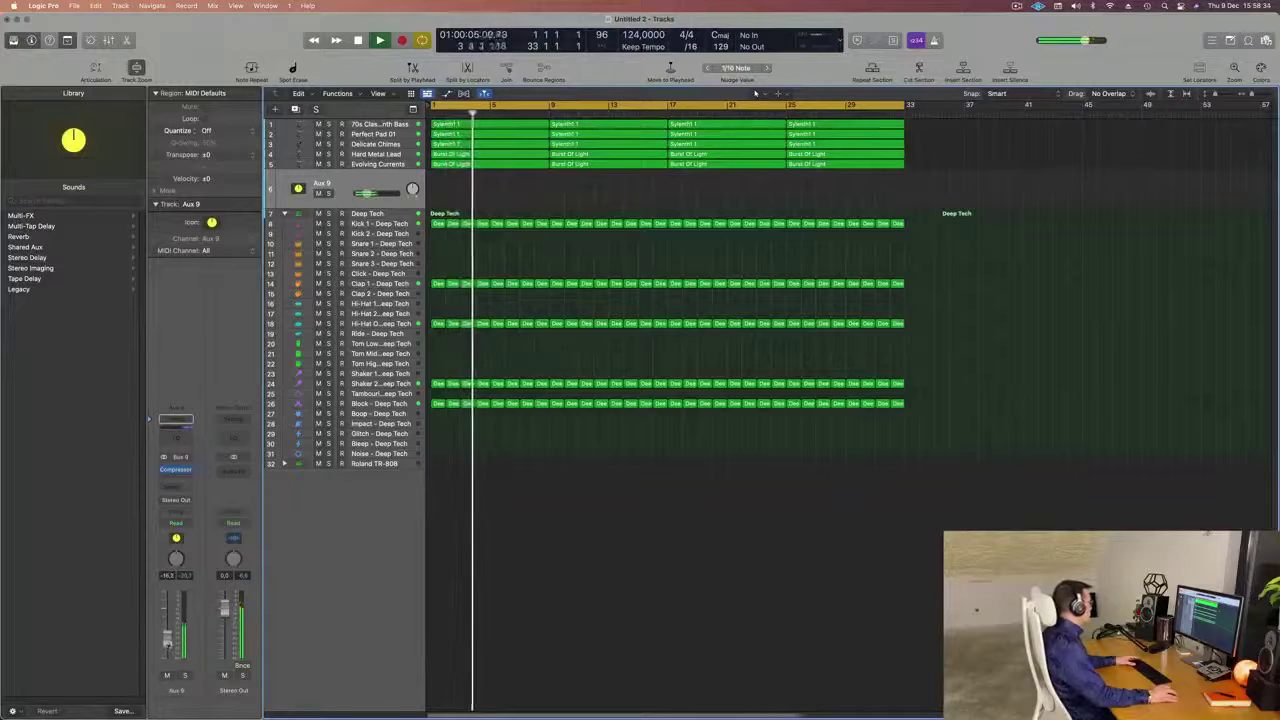
Add a Bus 9 send to the Aux 9 channel and play from the start.
left_click(174, 488)
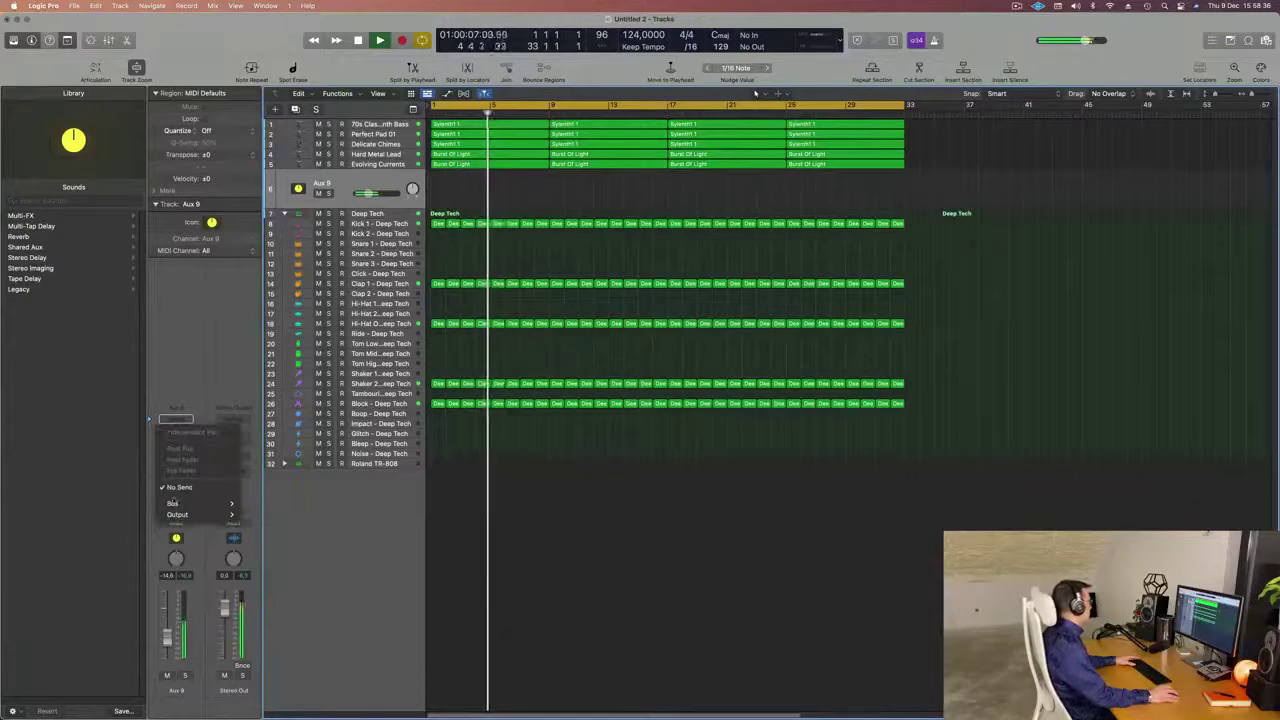
mouse_move(178, 503)
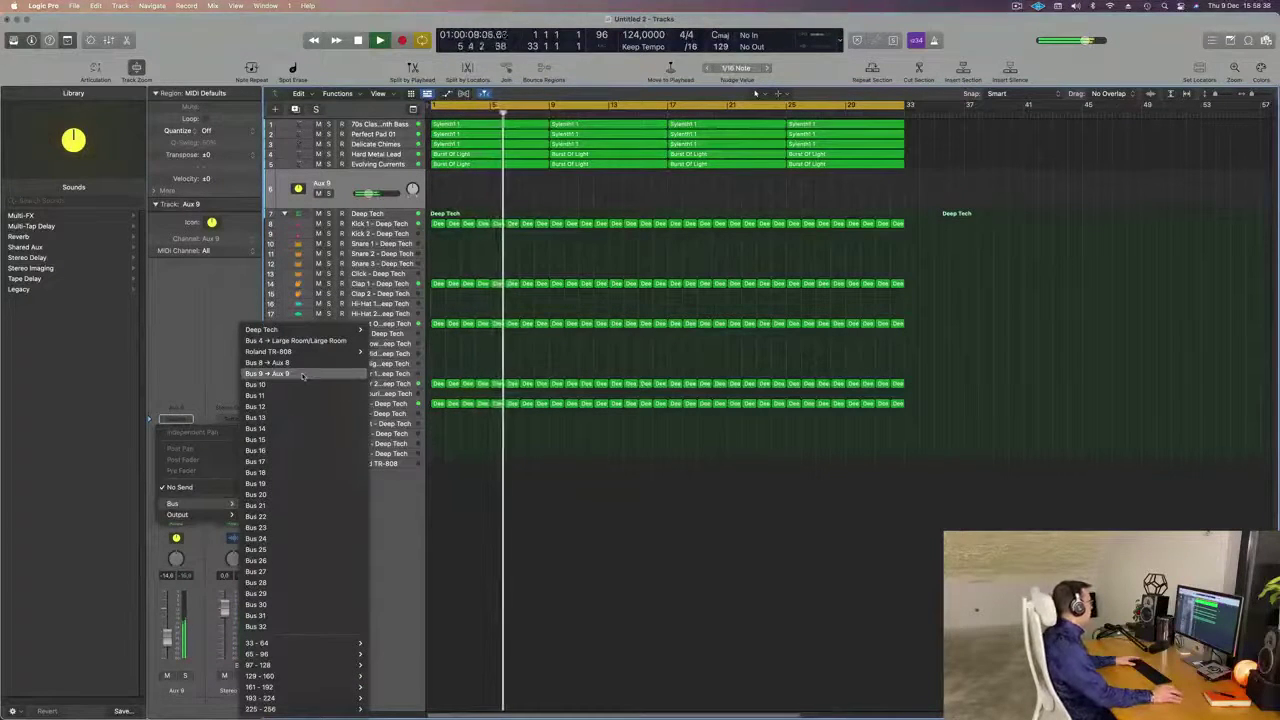
left_click(302, 375)
key("Return")
key("space")
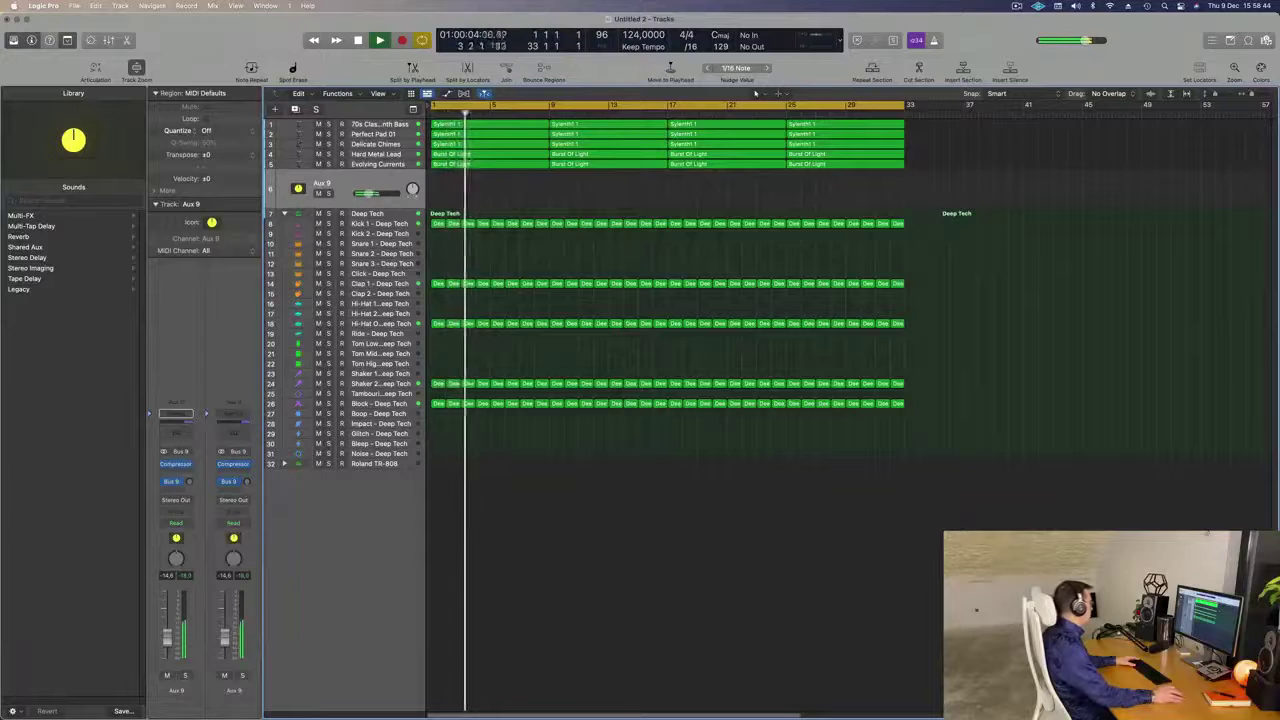
Reassign Aux 9's send to Bus 8, turn up the send and raise Aux 9's volume to about -12.8 dB.
left_click(176, 482)
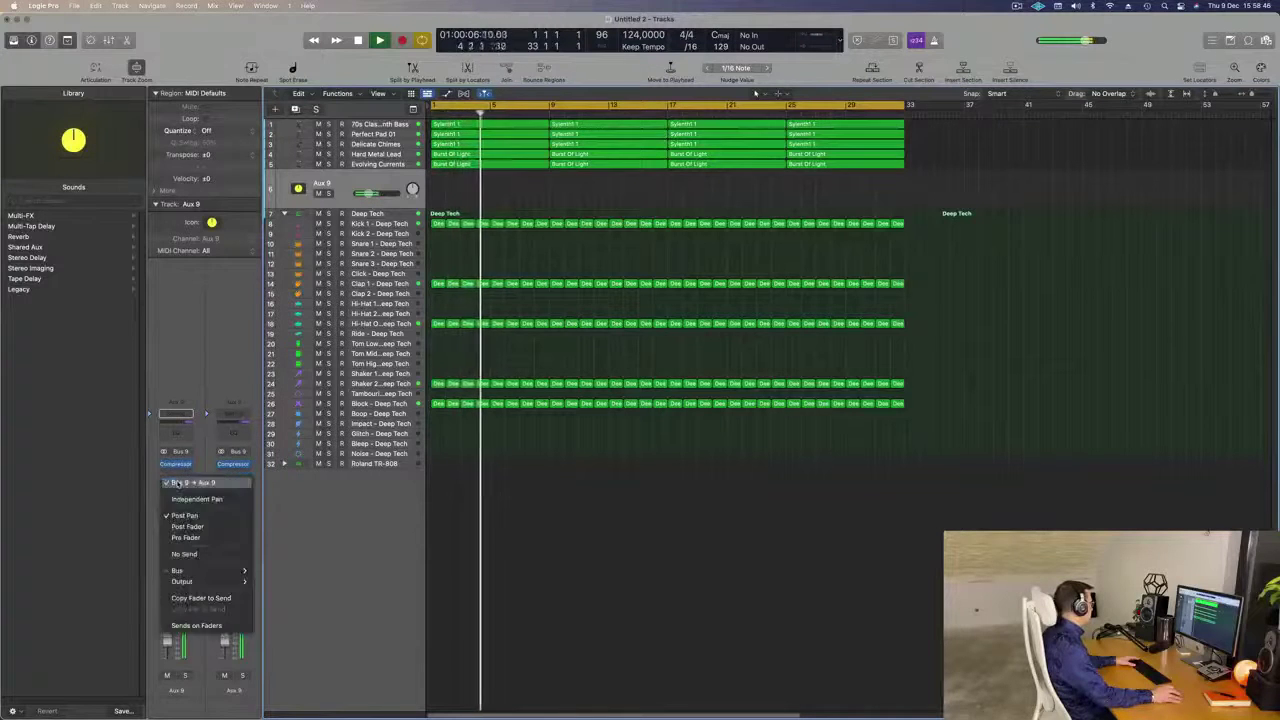
mouse_move(180, 570)
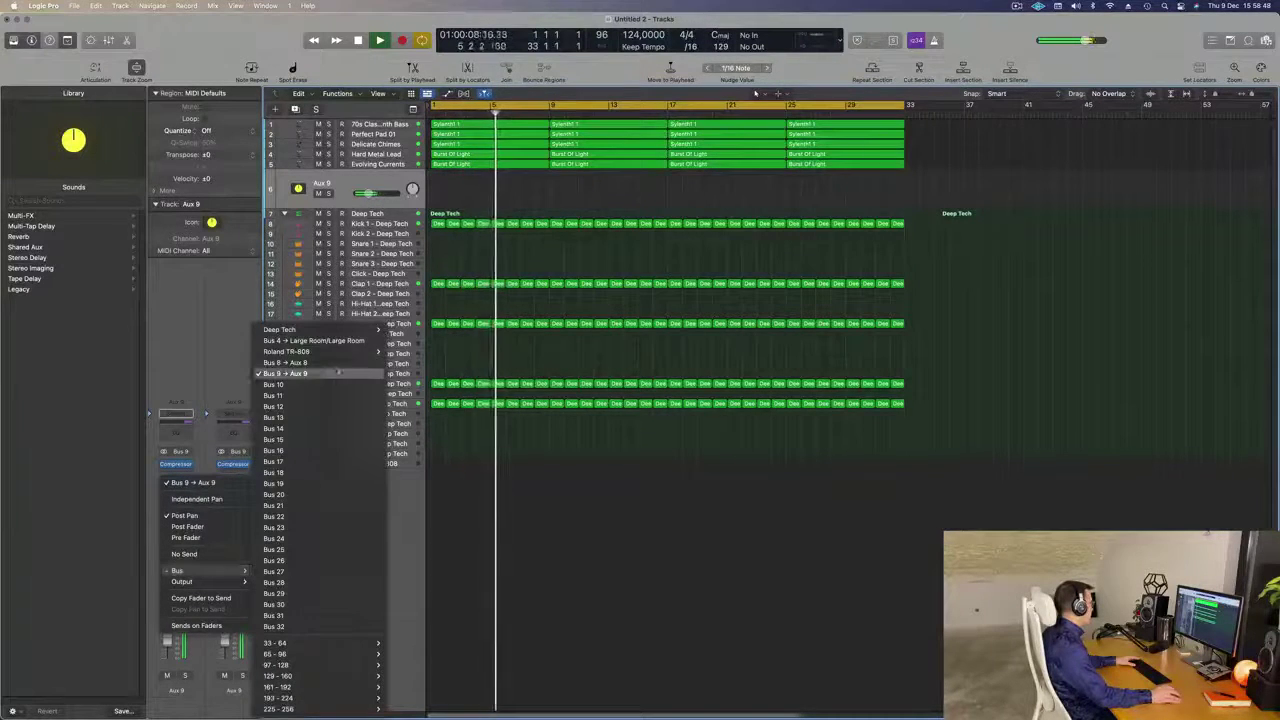
left_click(334, 364)
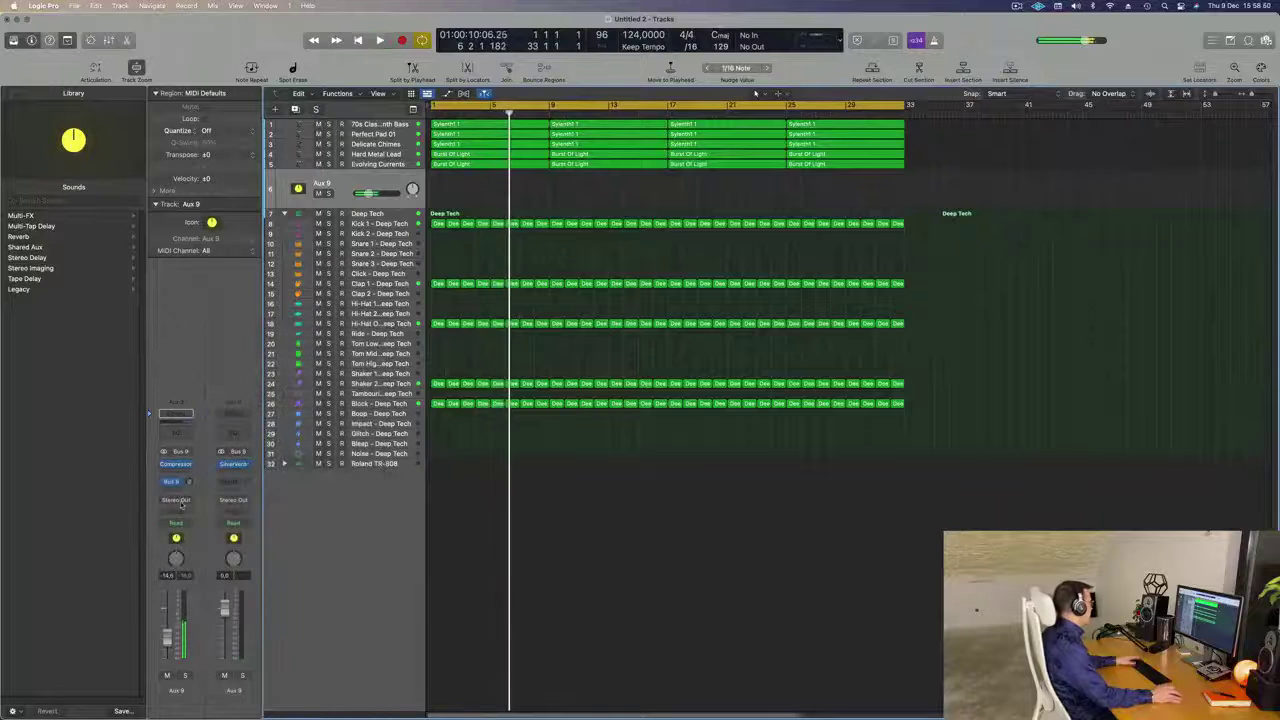
key("Return")
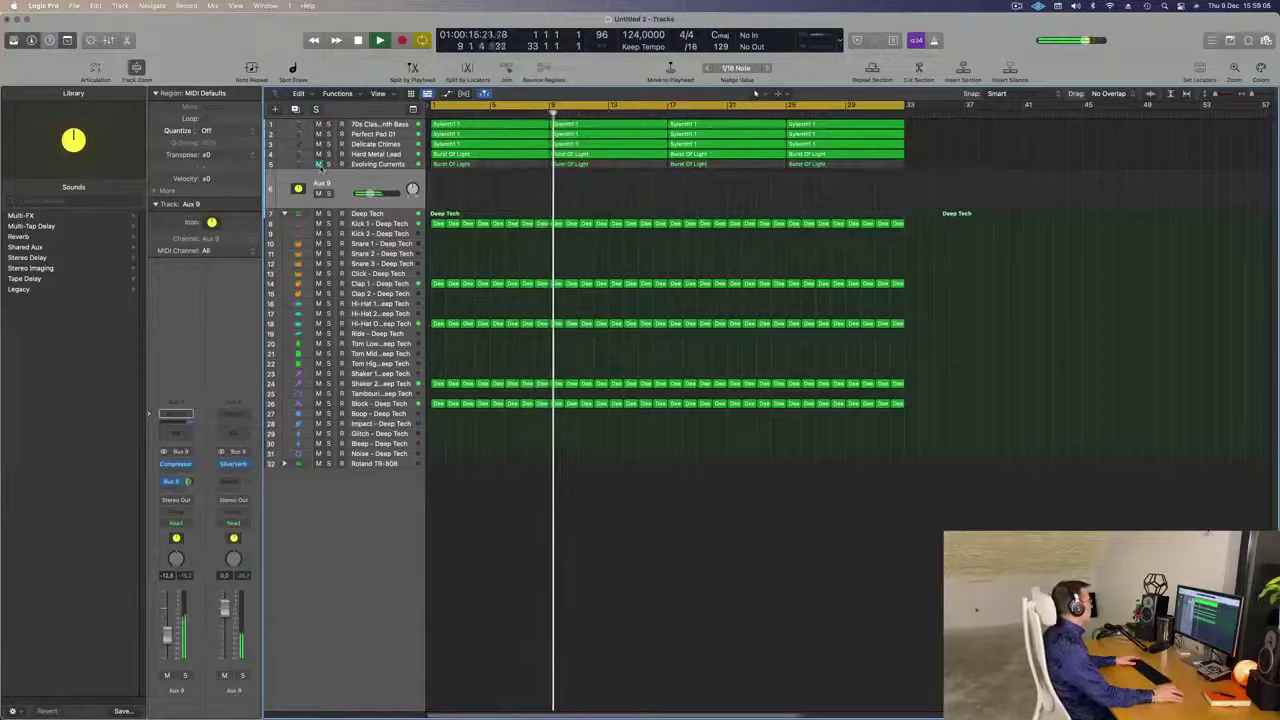
Raise Hard Metal Lead's volume to about -11.2 dB with Evolving Currents muted, and unmute and select Evolving Currents.
left_click(383, 157)
key("Return")
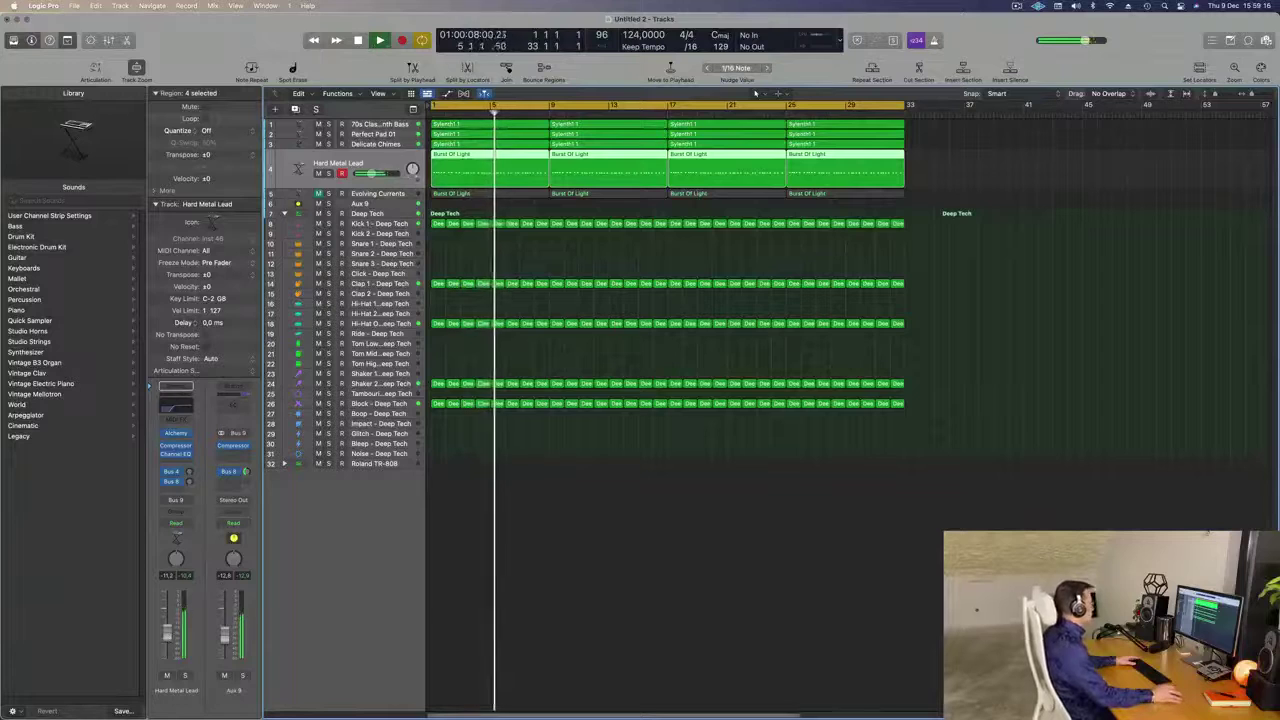
left_click(385, 193)
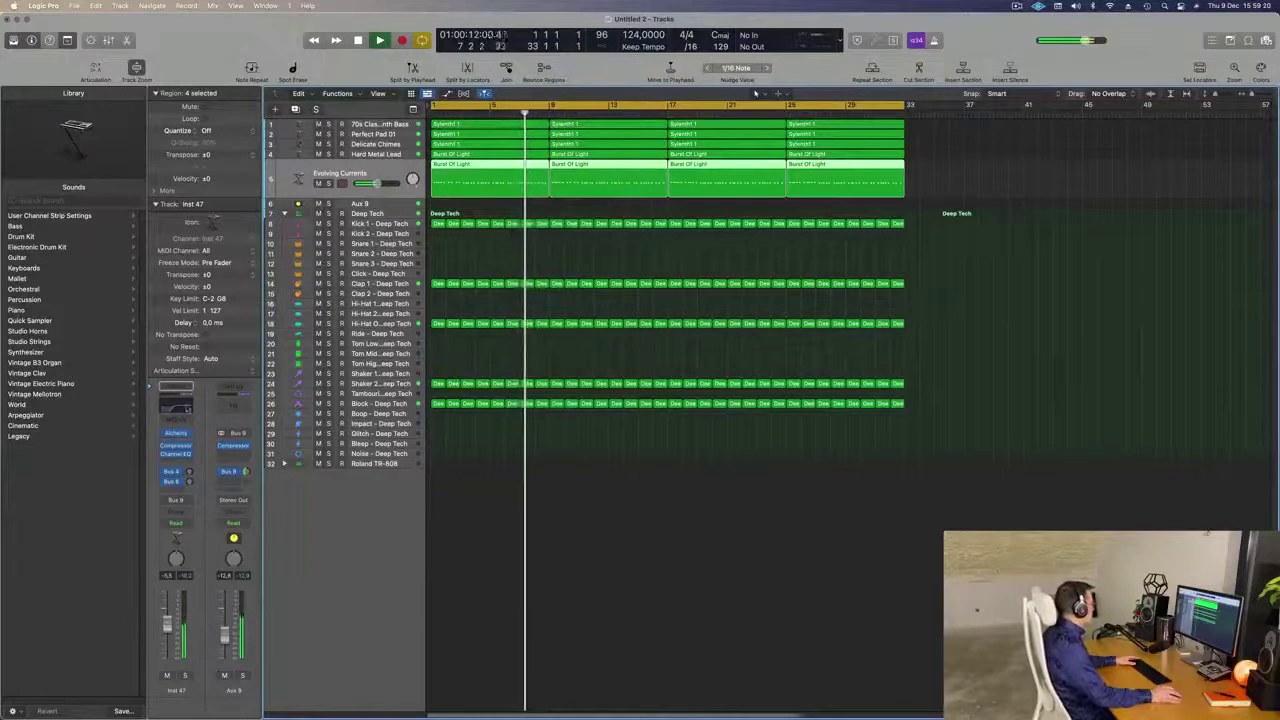
Set Evolving Currents' Alchemy filter cutoff to about 15% and raise the track's volume to about -2.6 dB.
left_click(177, 433)
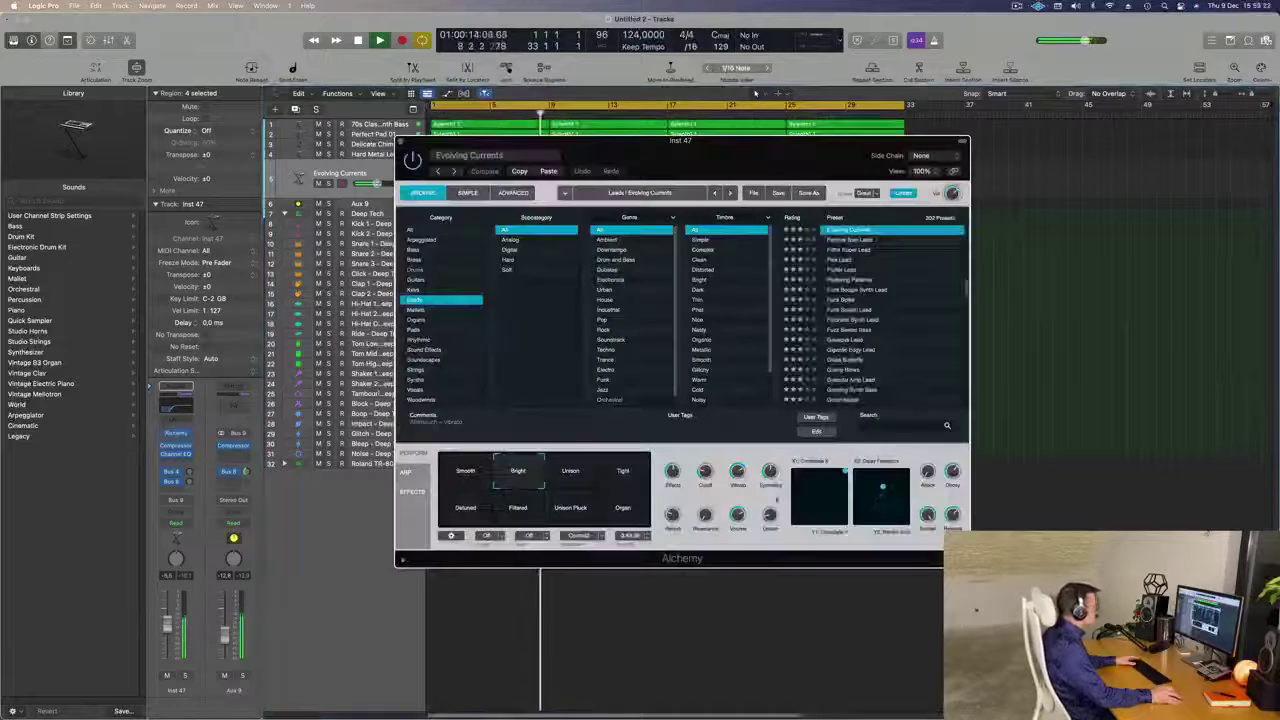
left_click_drag(705, 470, 704, 476)
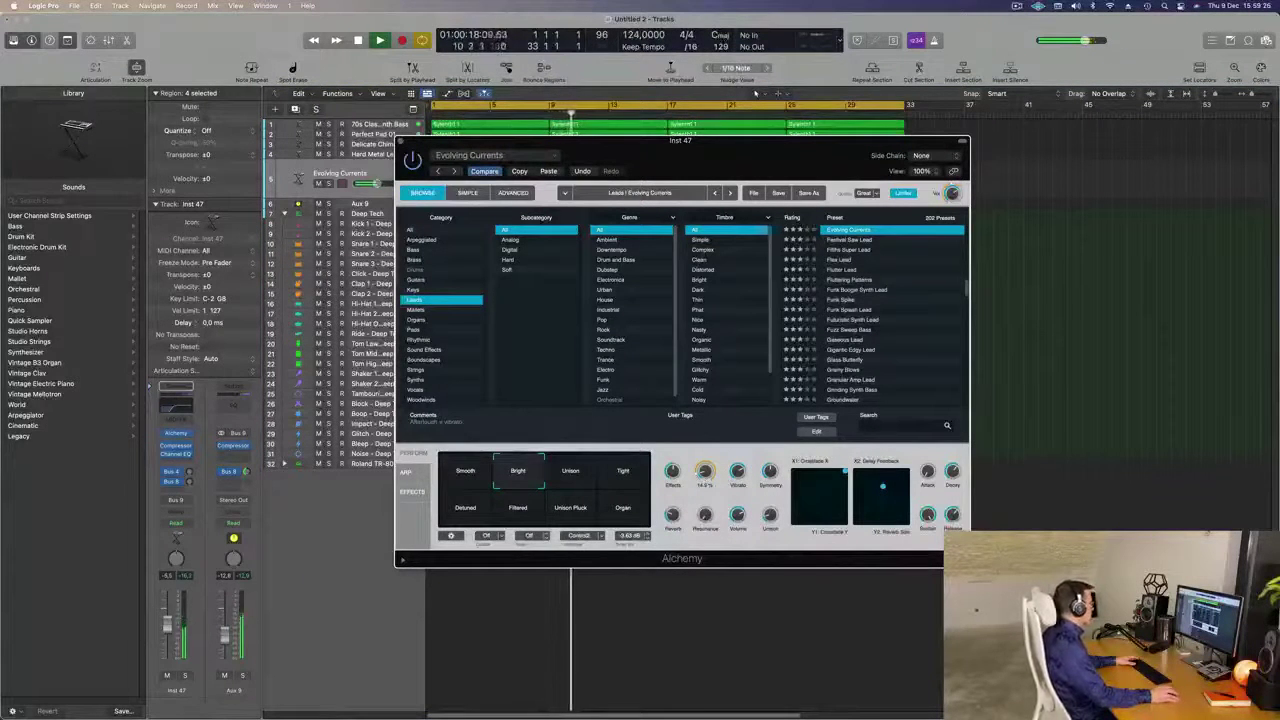
left_click(168, 622)
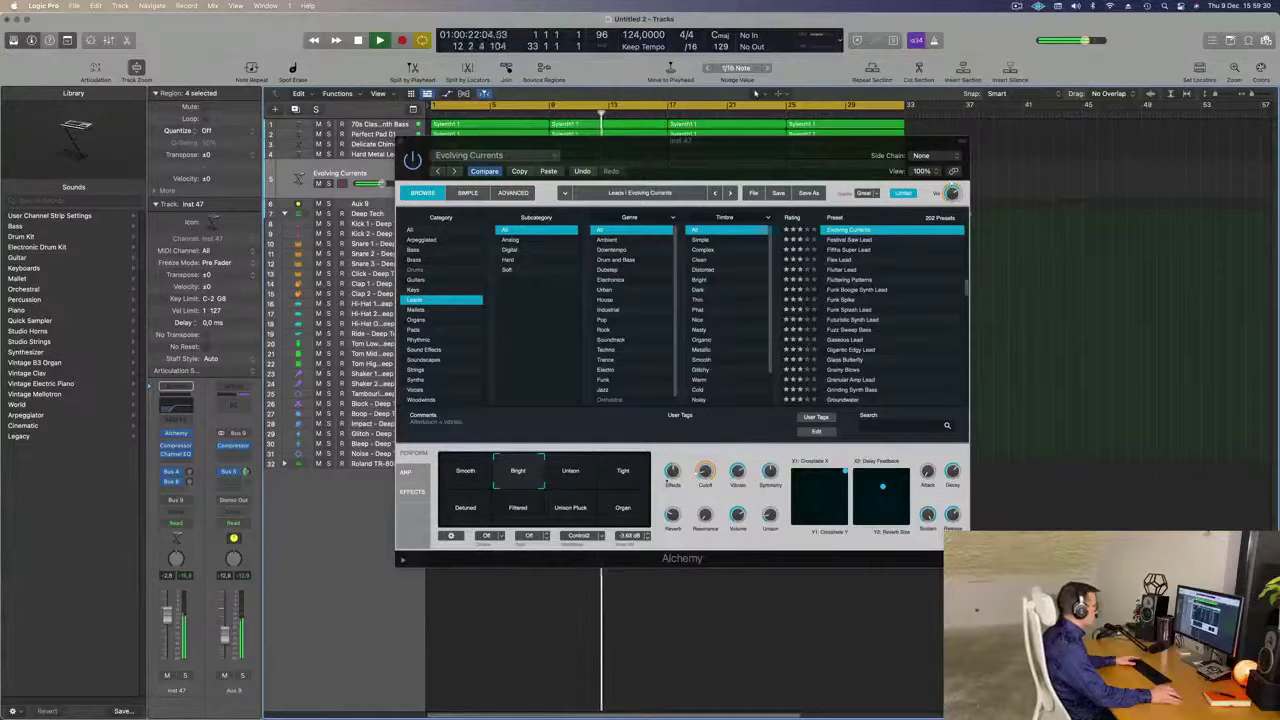
Audition the Alchemy performance snapshots for Evolving Currents, choose Unison Pluck and adjust its cutoff.
left_click(470, 472)
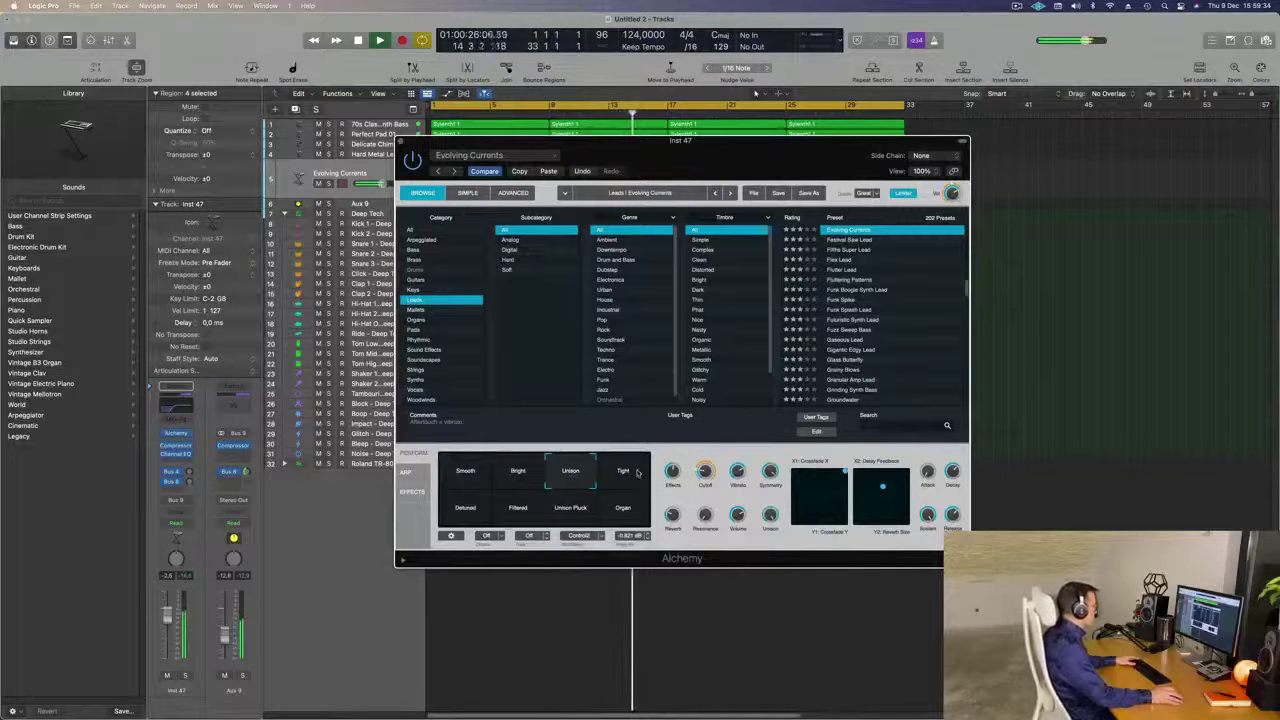
left_click(465, 509)
left_click(519, 510)
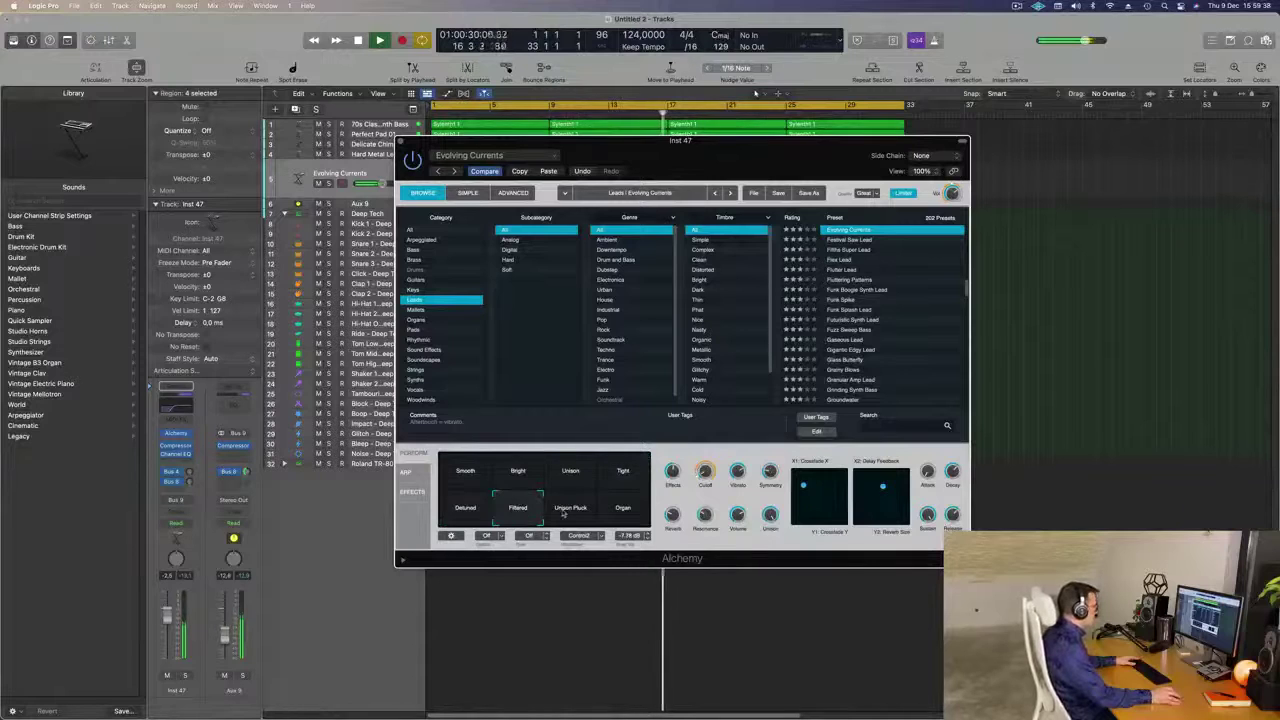
left_click(616, 515)
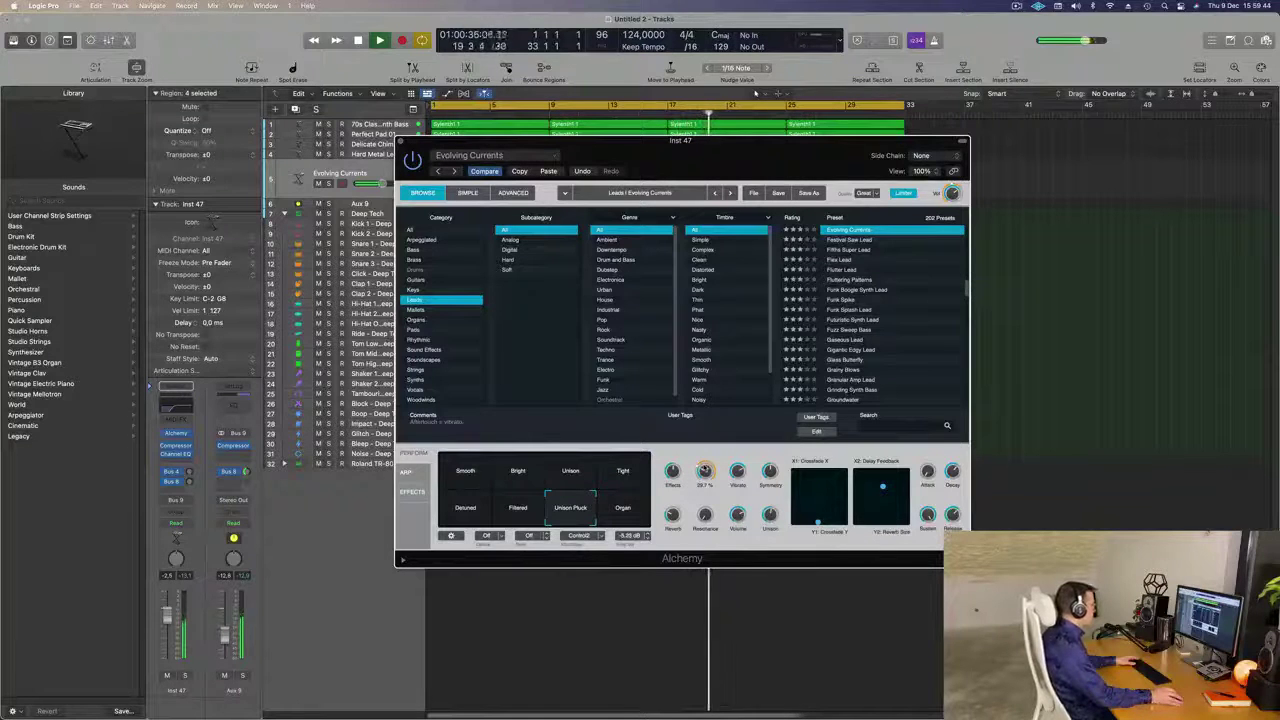
Raise Evolving Currents' volume to about -0.7 dB, close its Alchemy window and deselect the regions.
left_click_drag(167, 618, 167, 619)
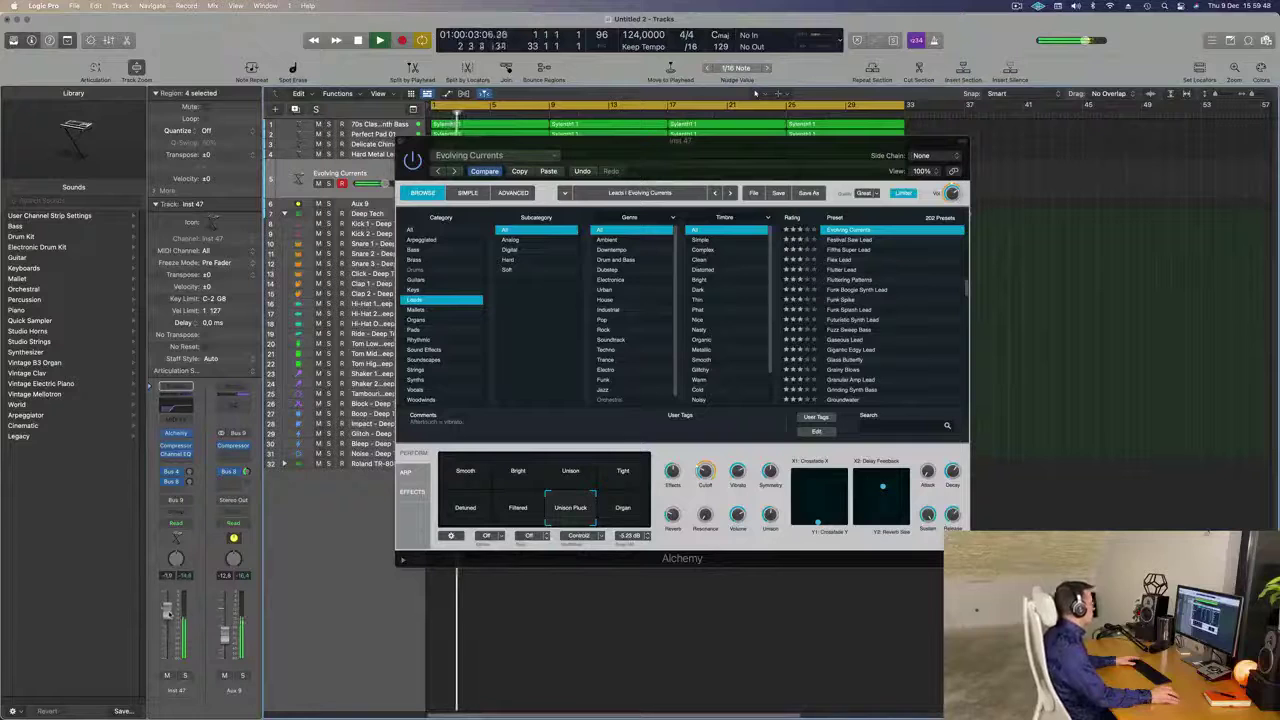
left_click_drag(607, 155, 573, 191)
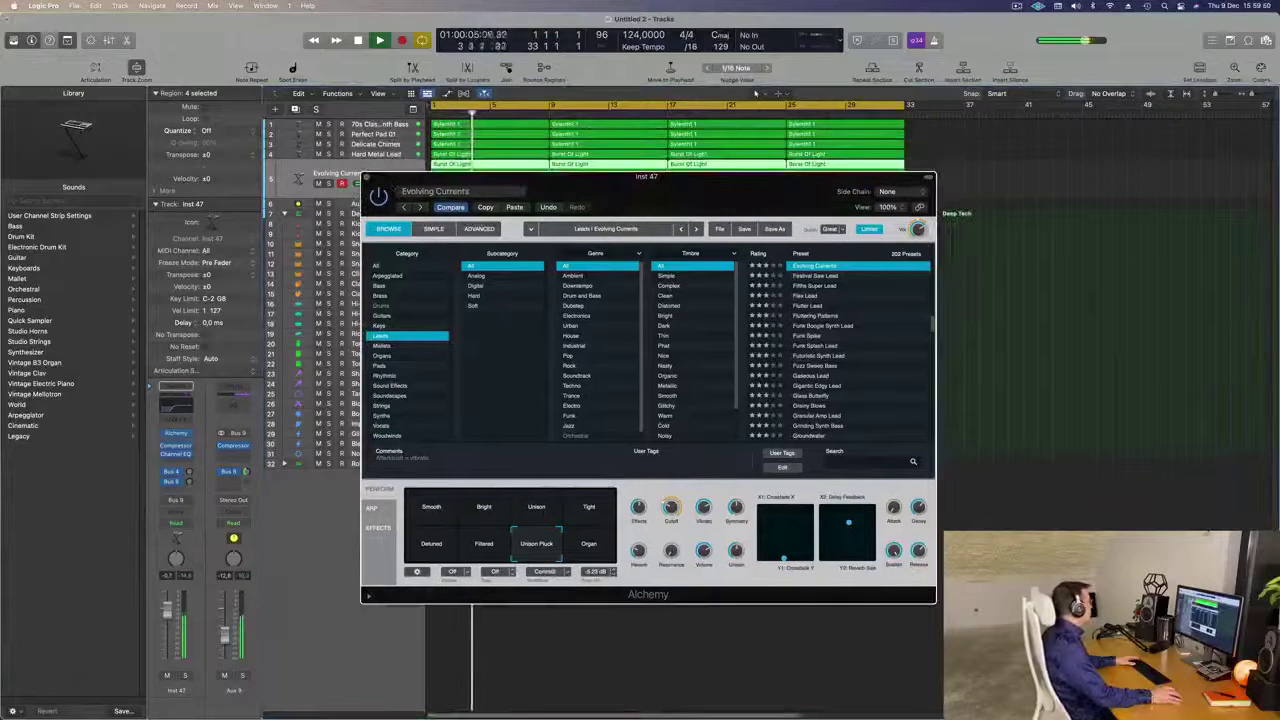
left_click(366, 178)
left_click(1031, 349)
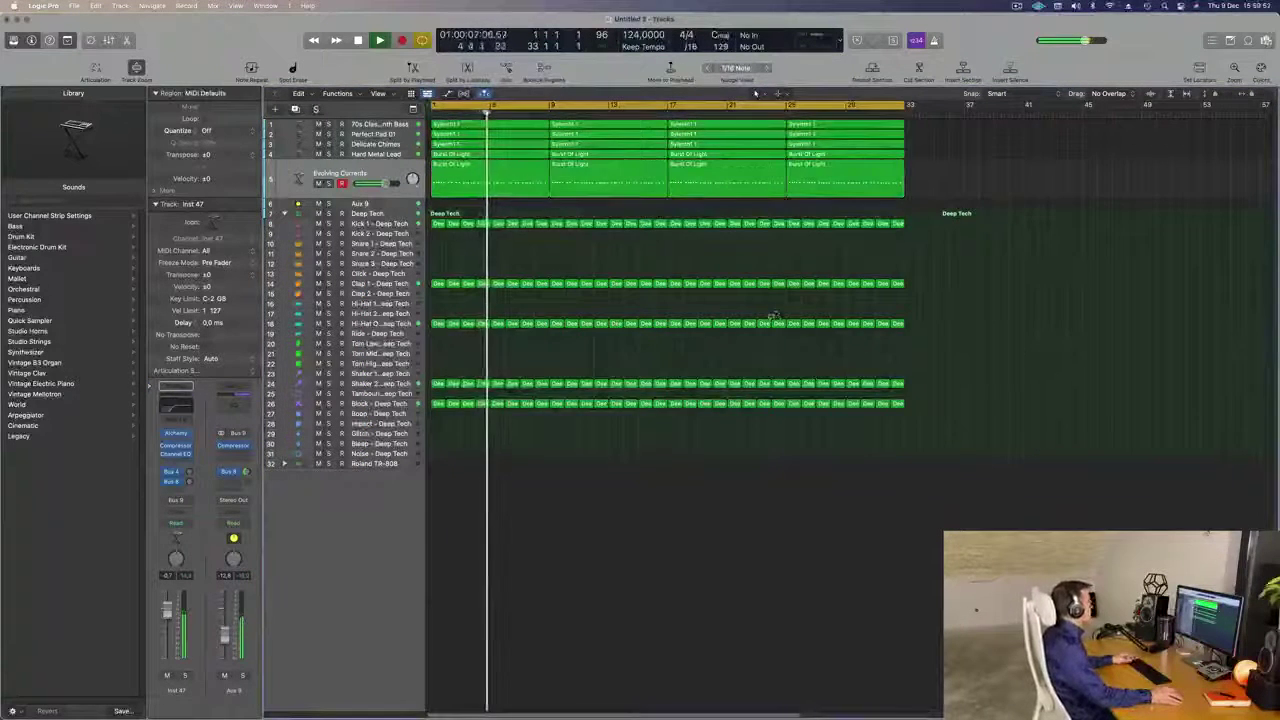
Select the Aux 9 track and enlarge its individual track zoom to 24.
key("super+Left")
key("super+Left")
scroll(573, 340, "up", 5)
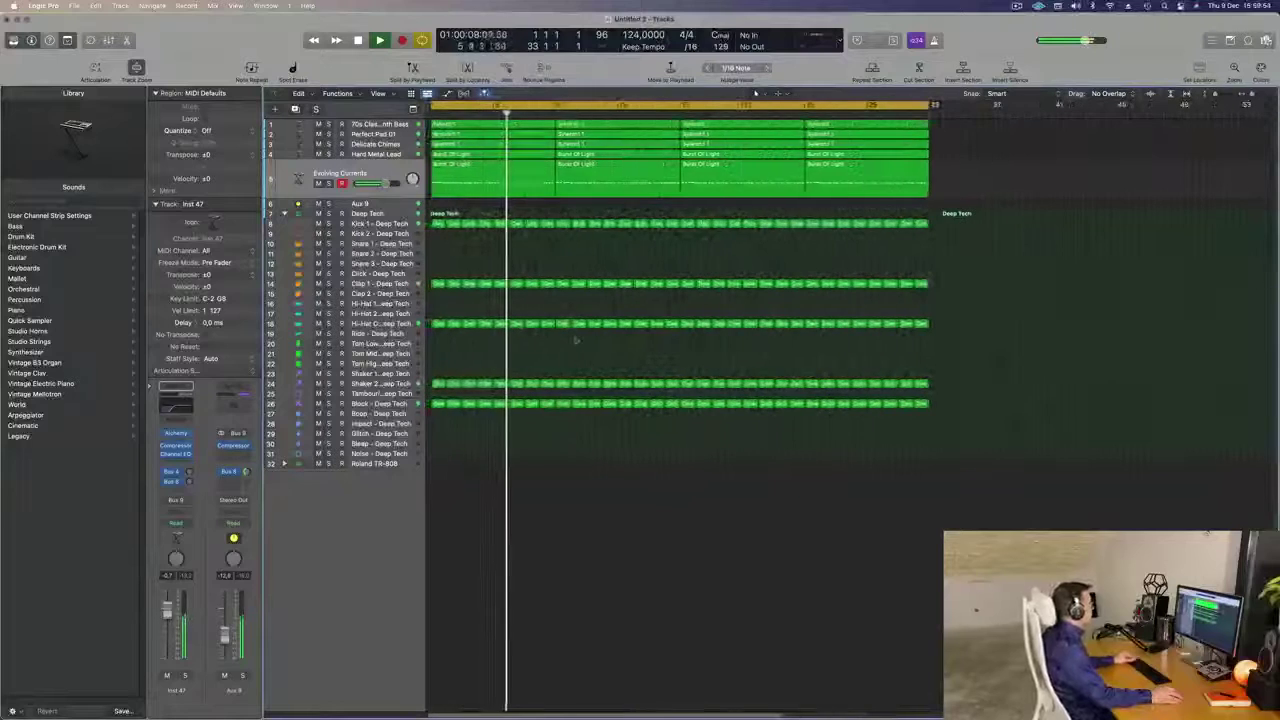
scroll(575, 345, "up", 3)
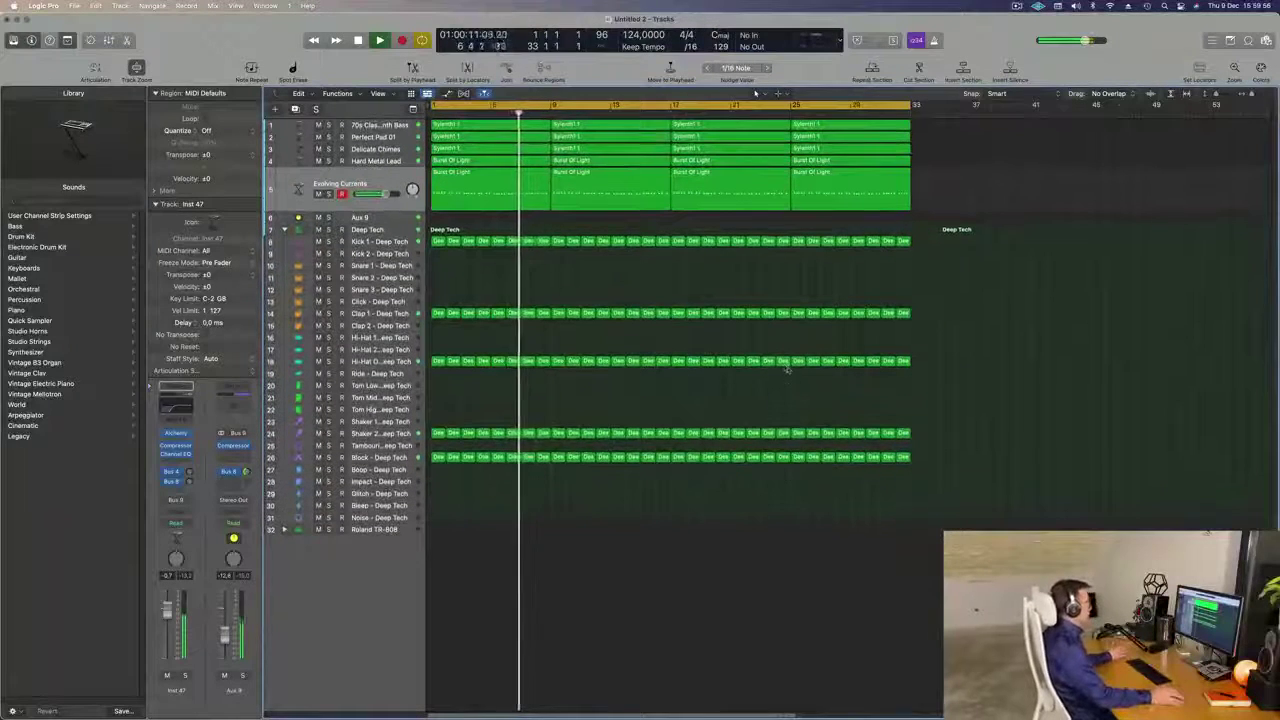
left_click(370, 218)
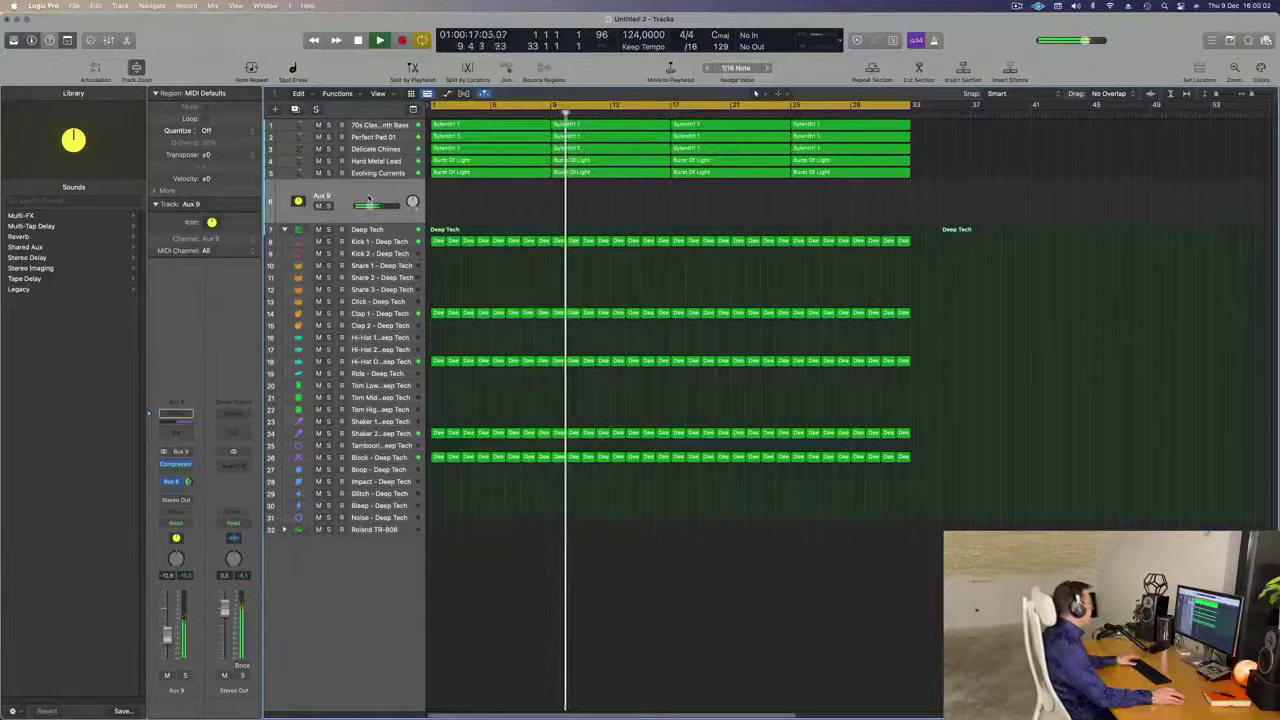
left_click_drag(397, 226, 396, 256)
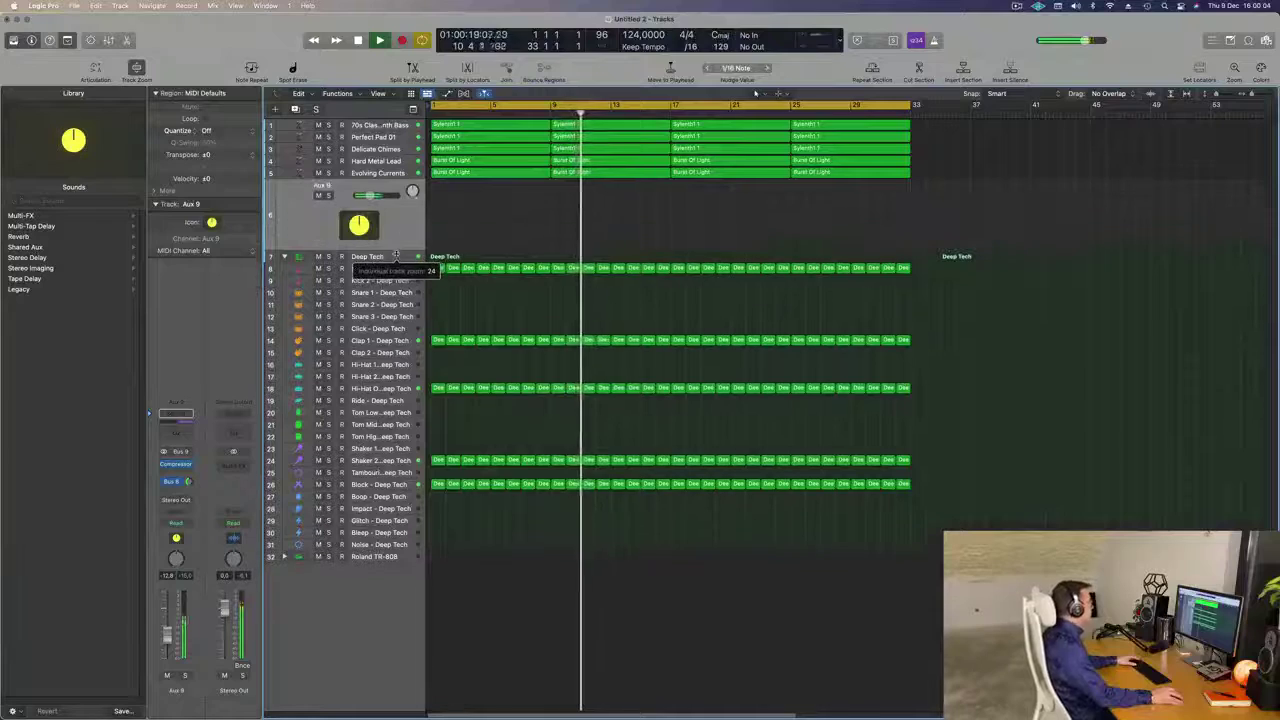